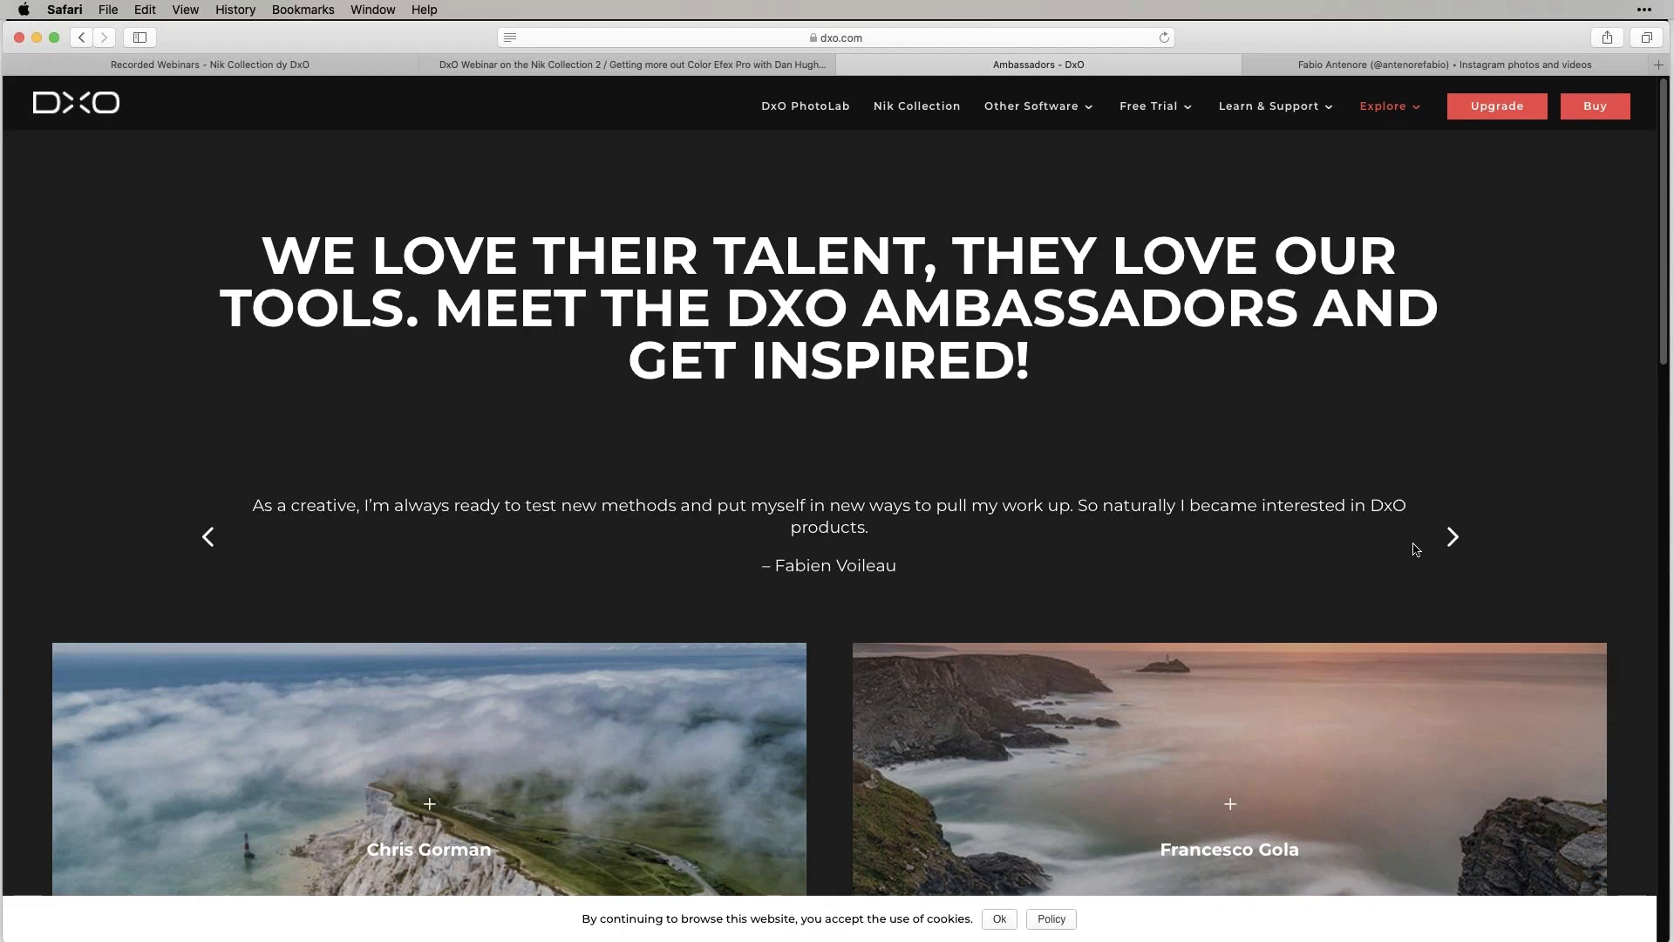
Browse the DxO ambassadors page and open the profile with the pink-sky mountain photo to read its biography
scroll(1414, 548, down, 1)
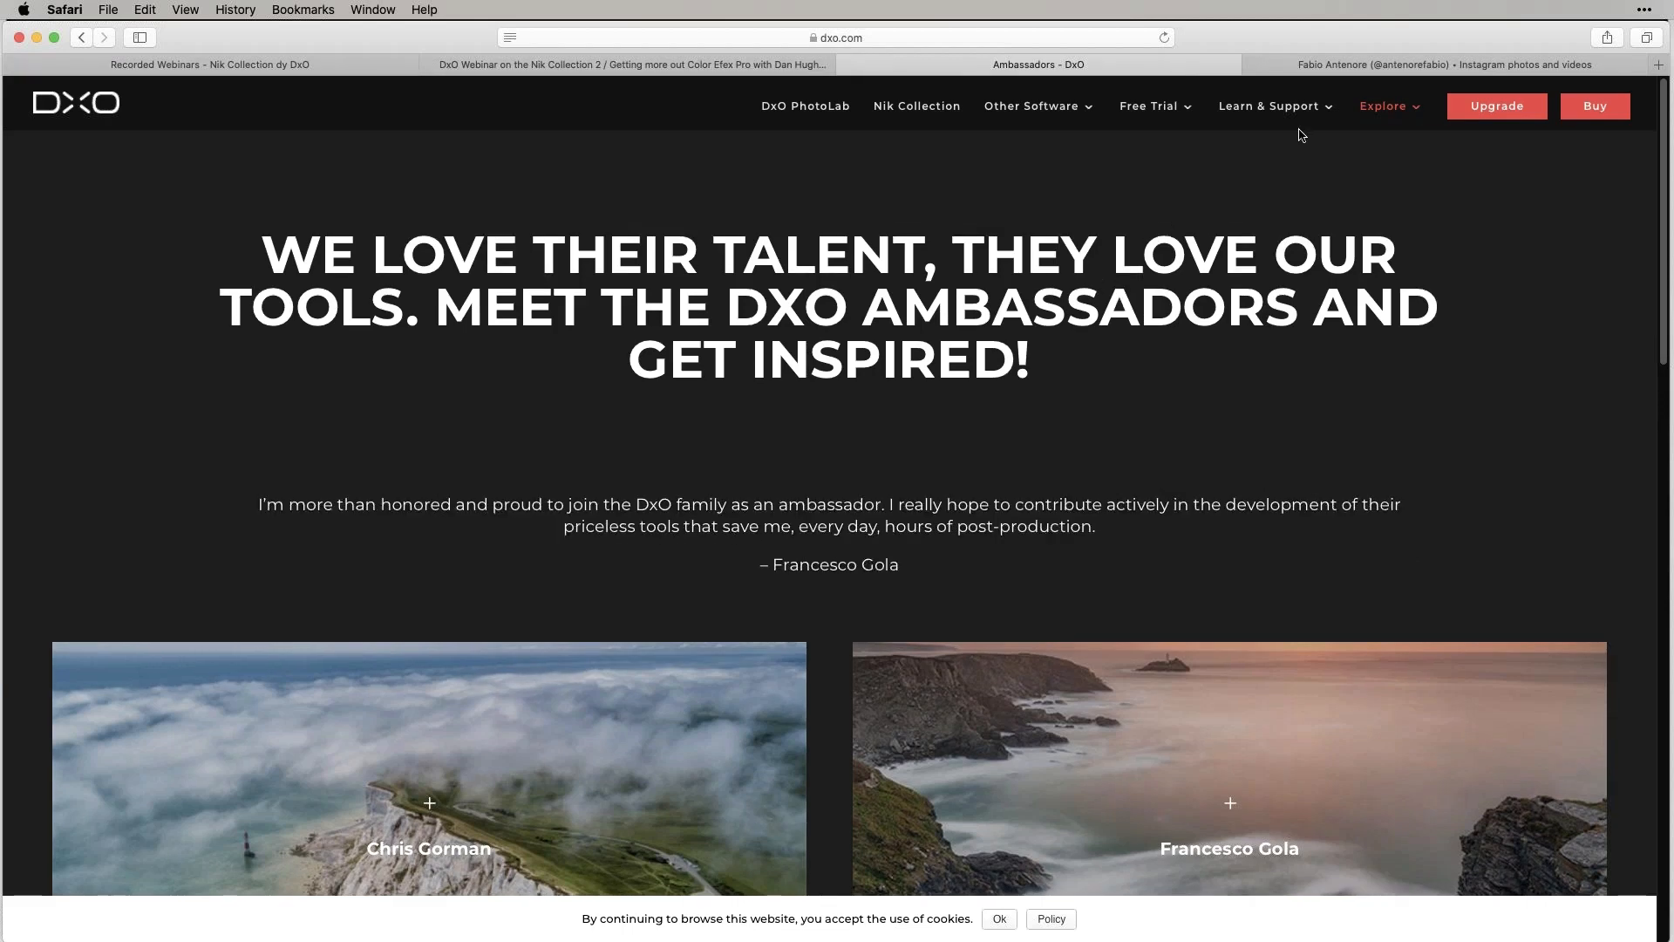
mouse_move(1406, 111)
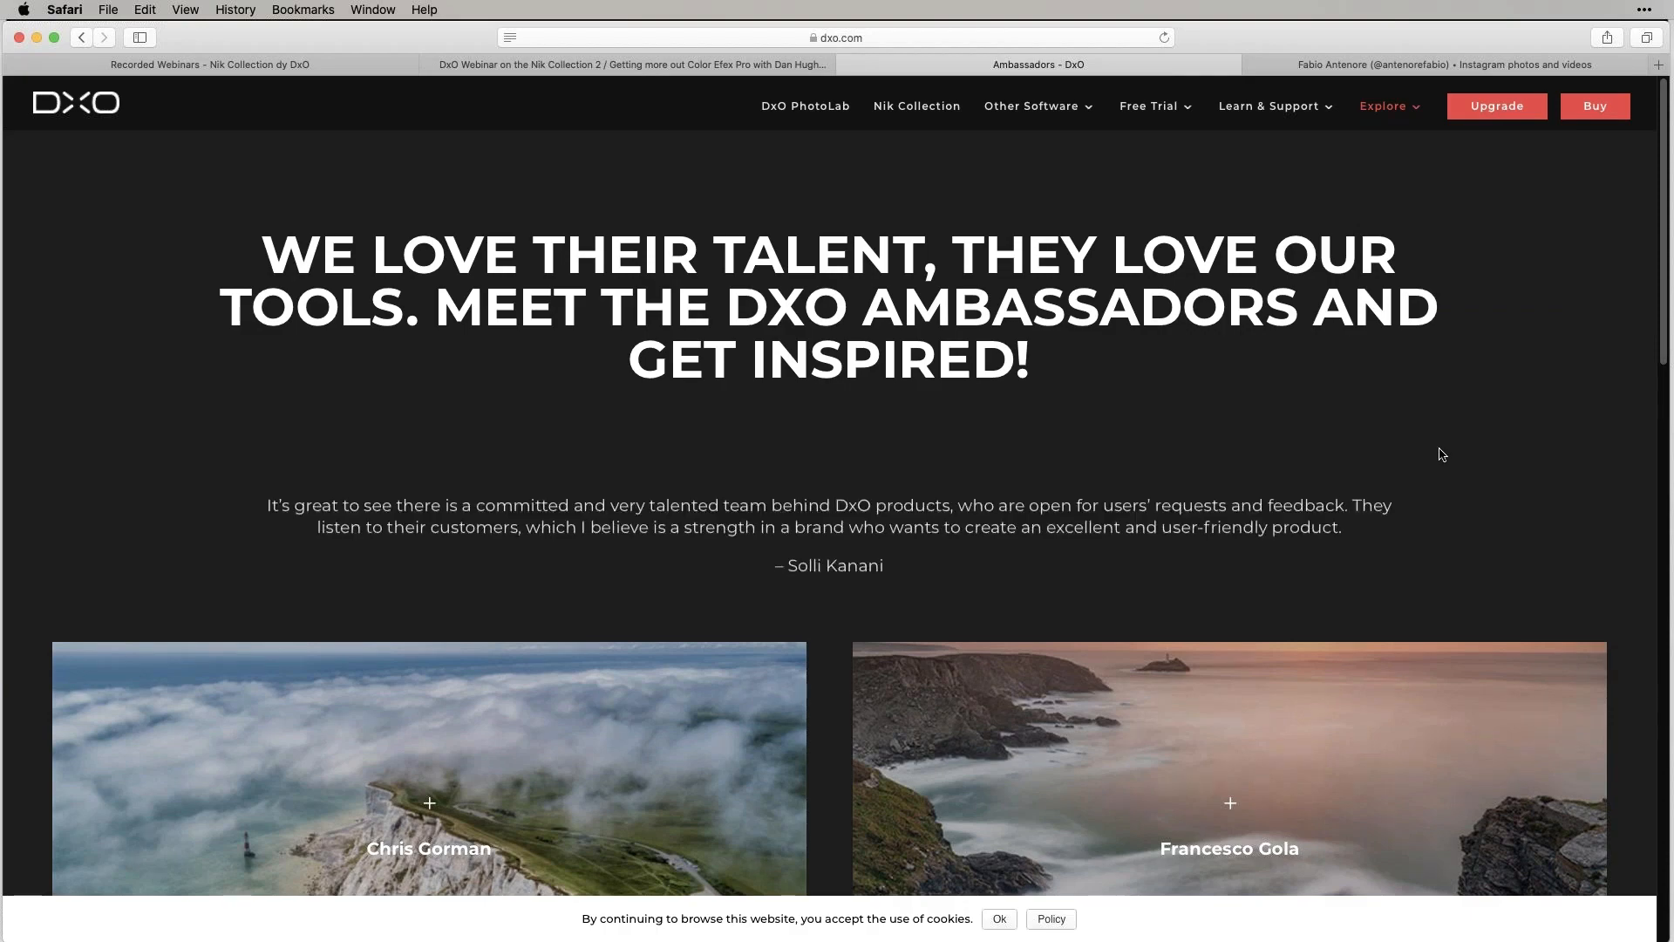
scroll(1442, 454, down, 5)
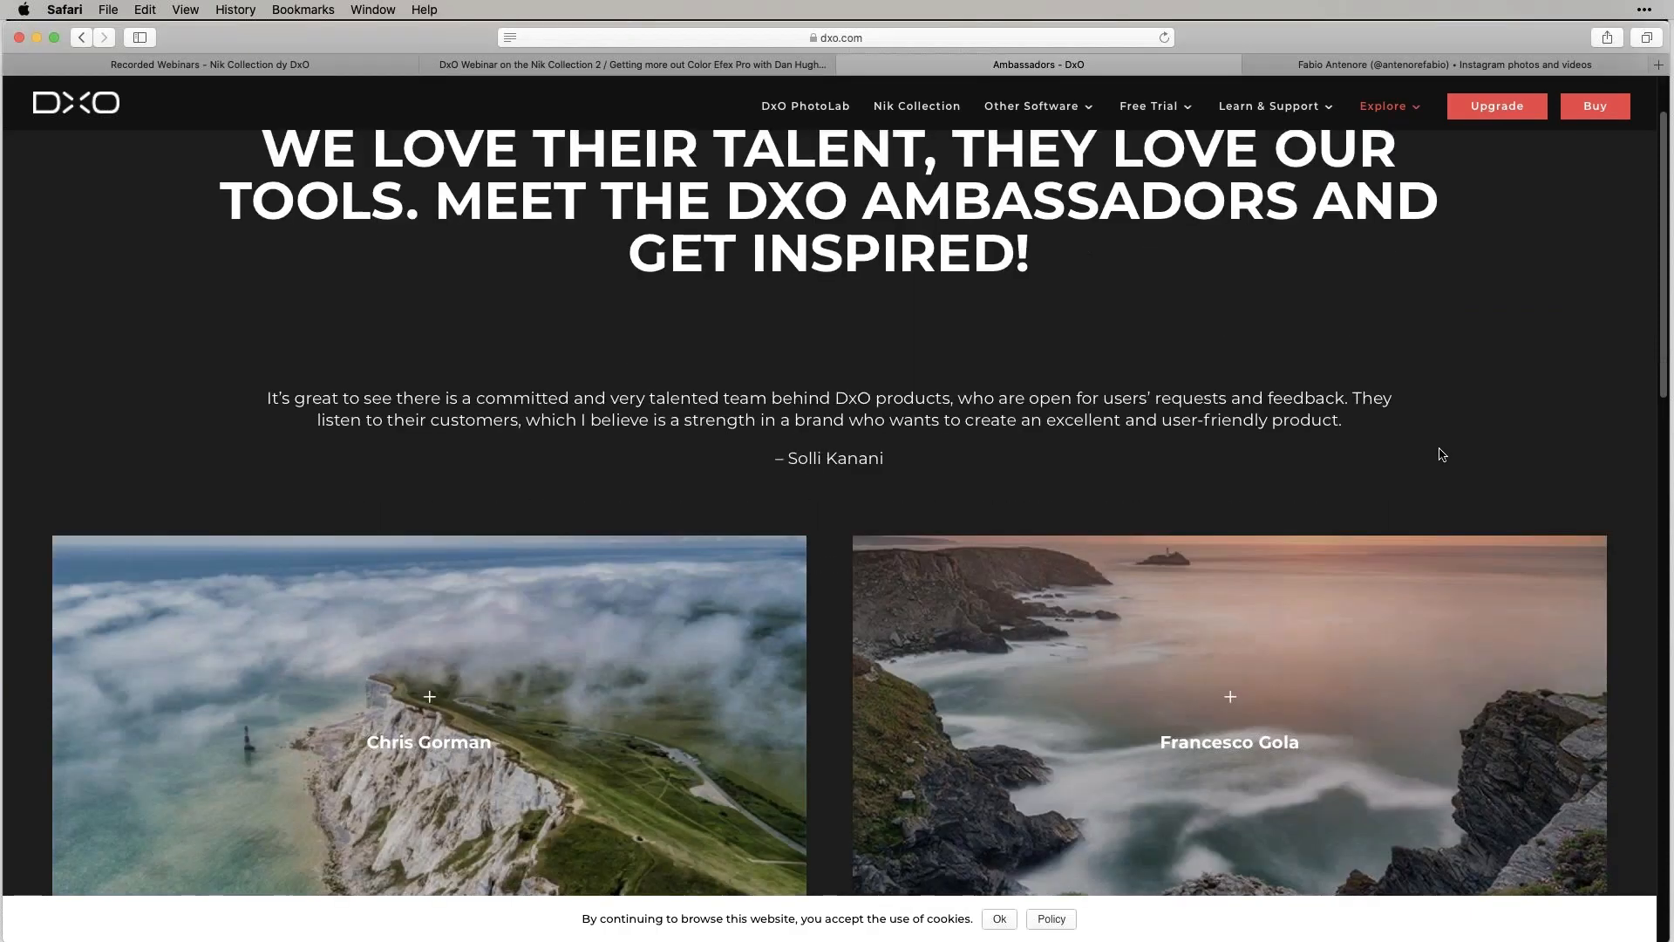
scroll(1442, 454, down, 15)
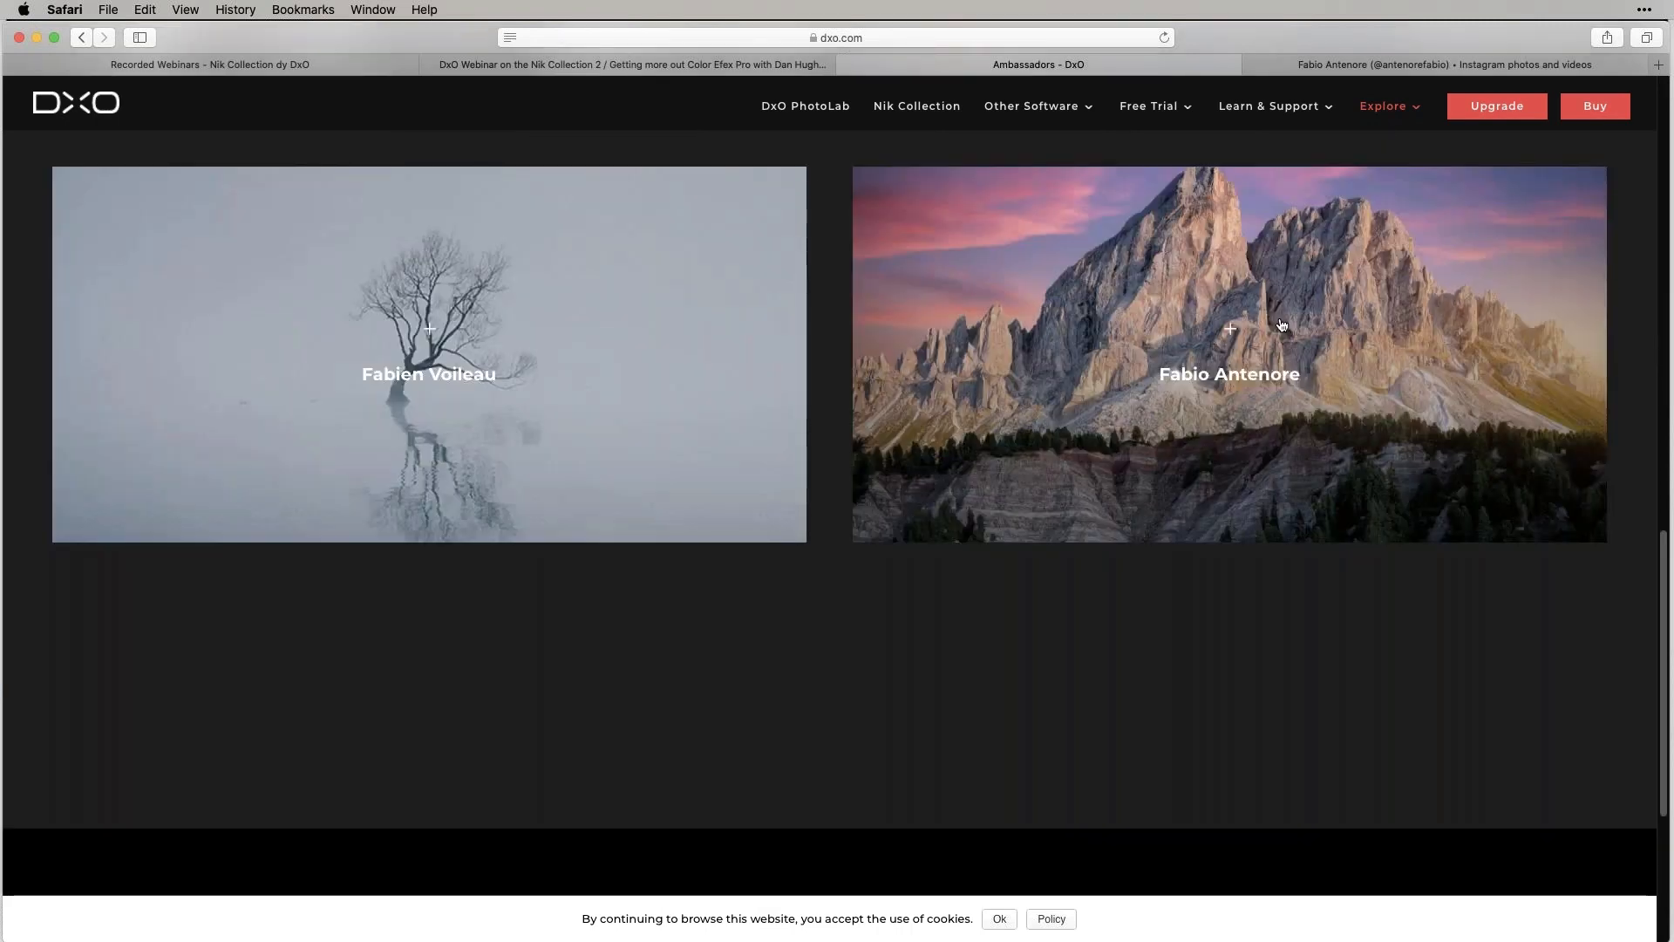
click(1281, 325)
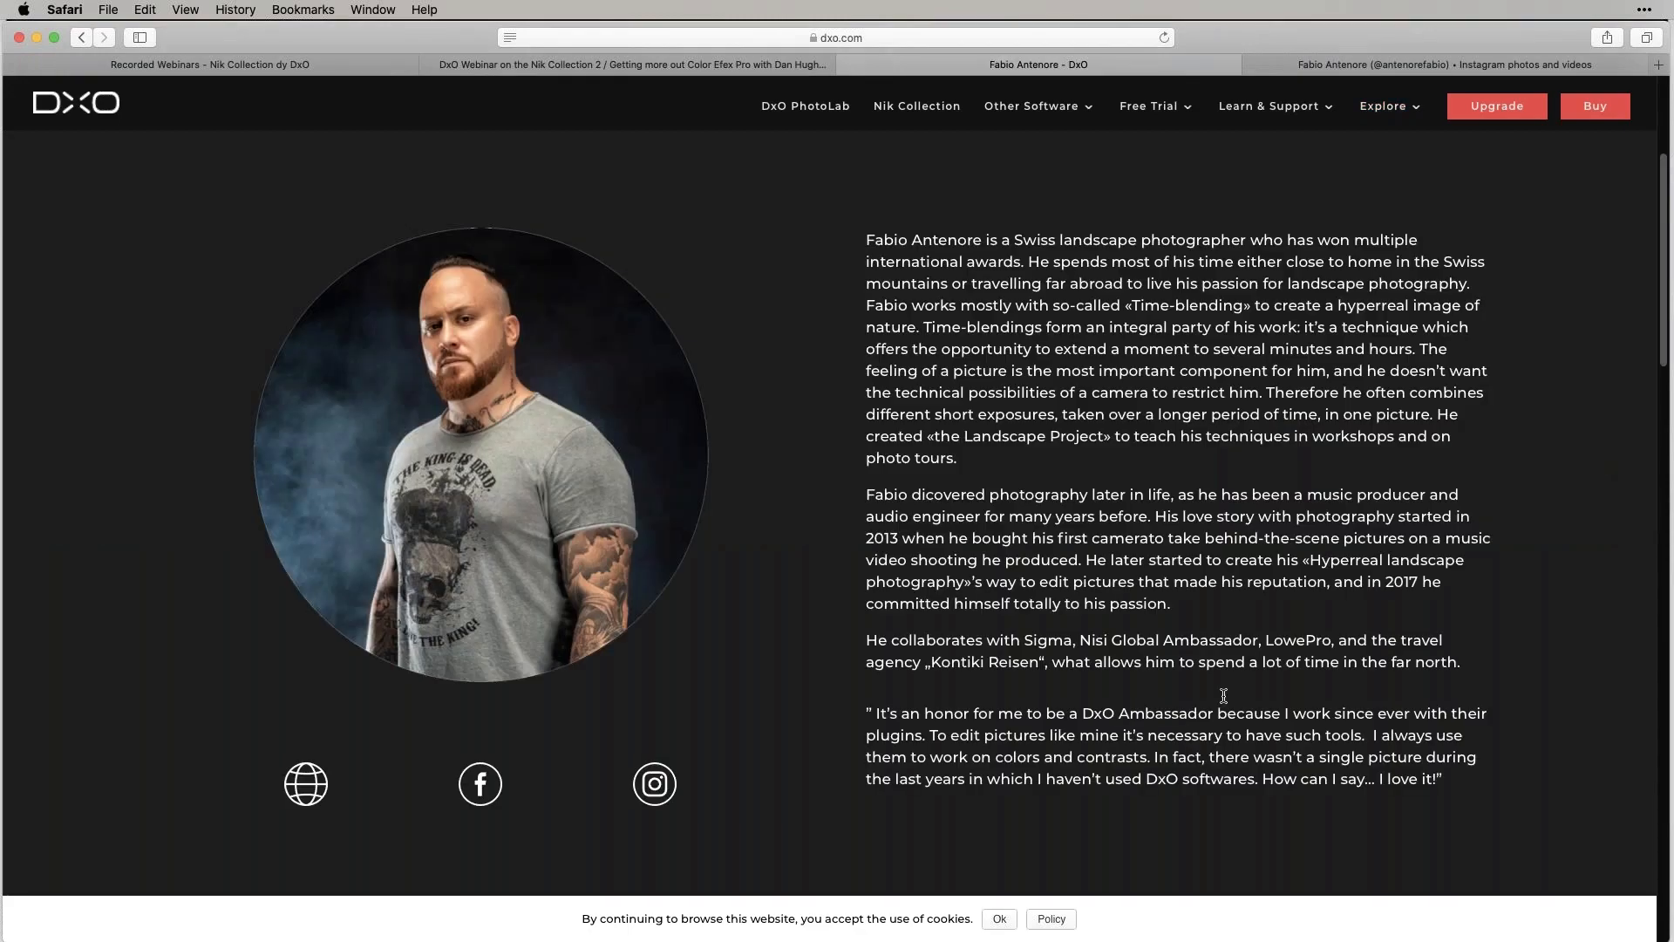
scroll(1223, 695, down, 7)
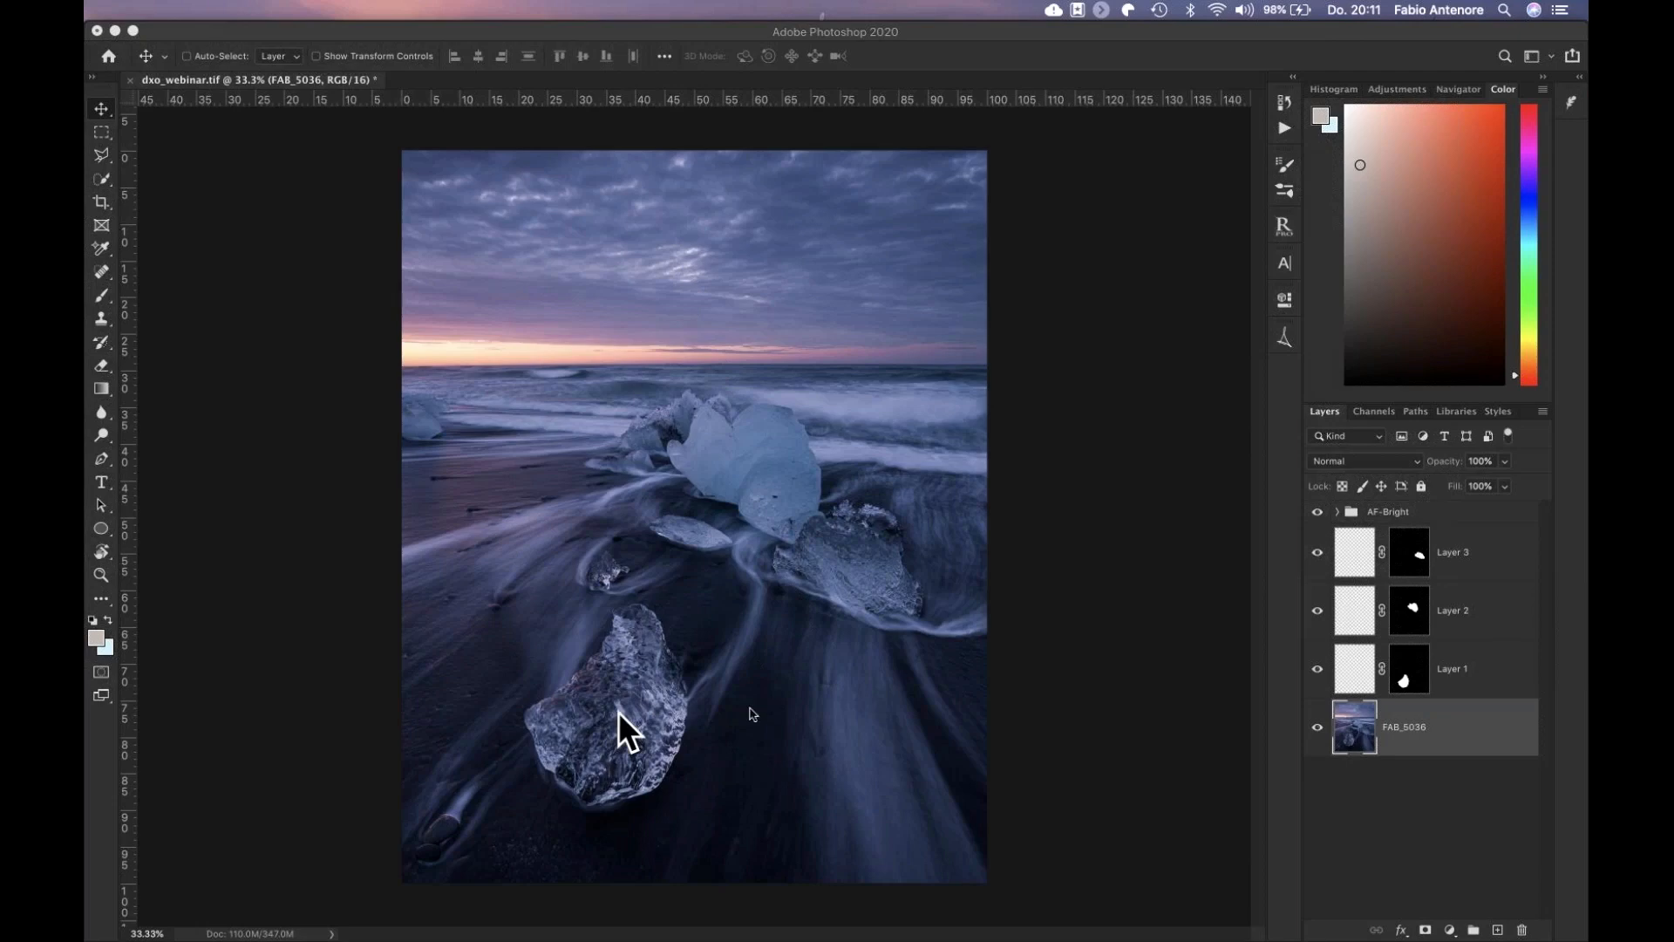
Switch to Photoshop, load the Layer 2 mask as a selection around the large blue ice block, and clear the selection
super+click(1409, 610)
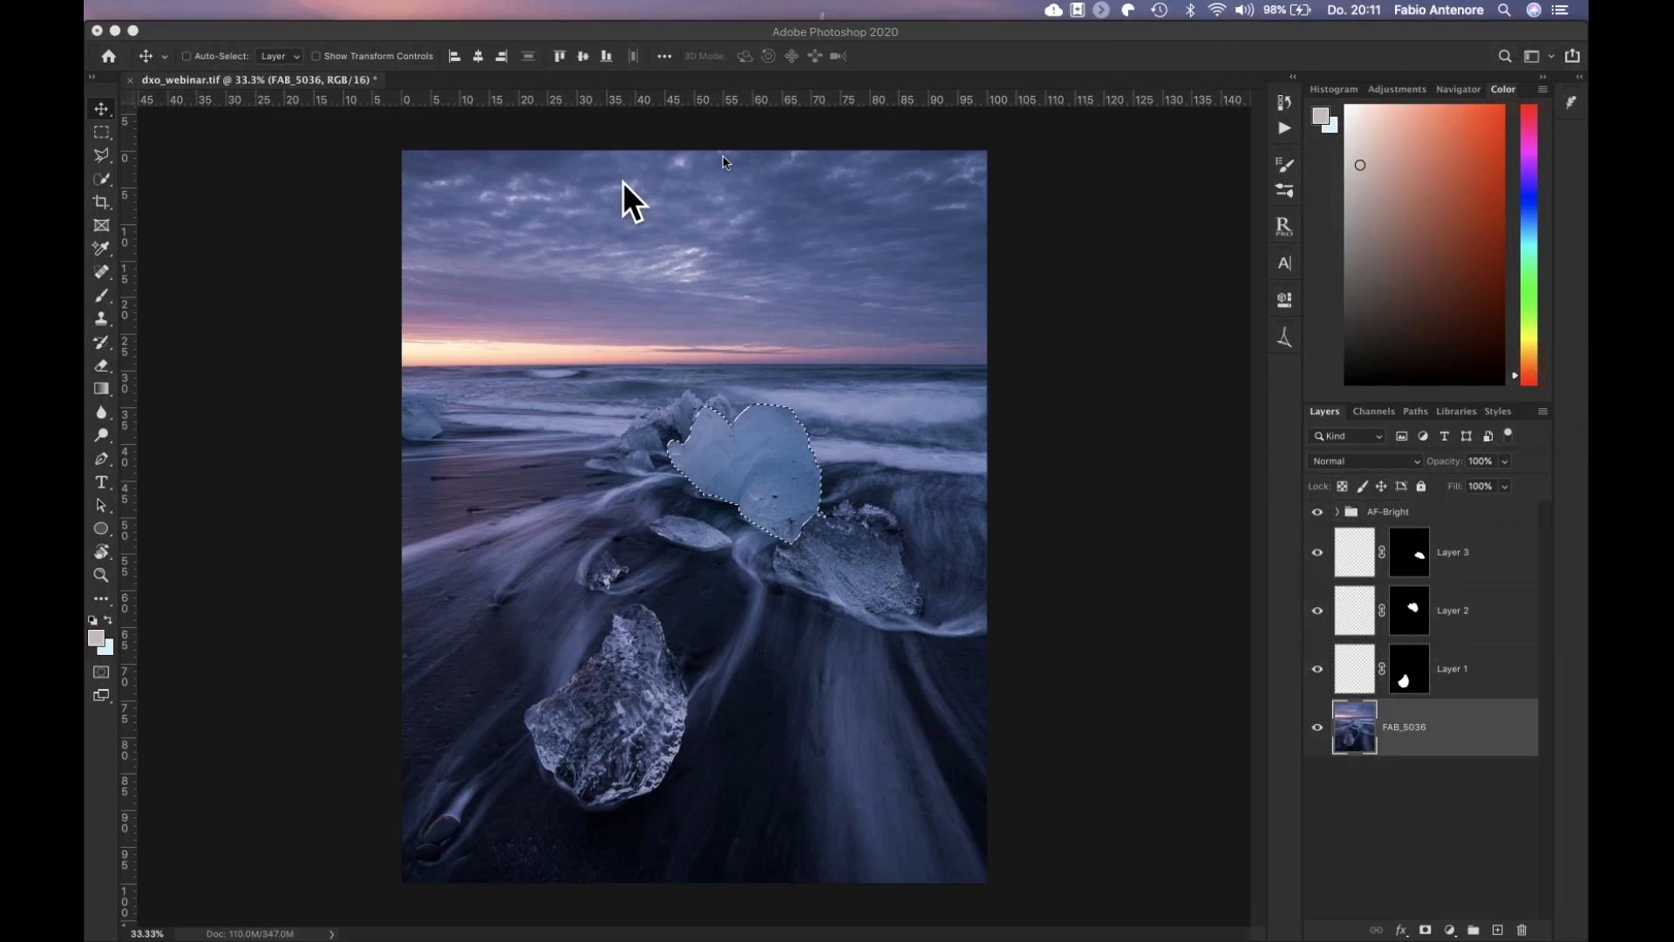
click(453, 9)
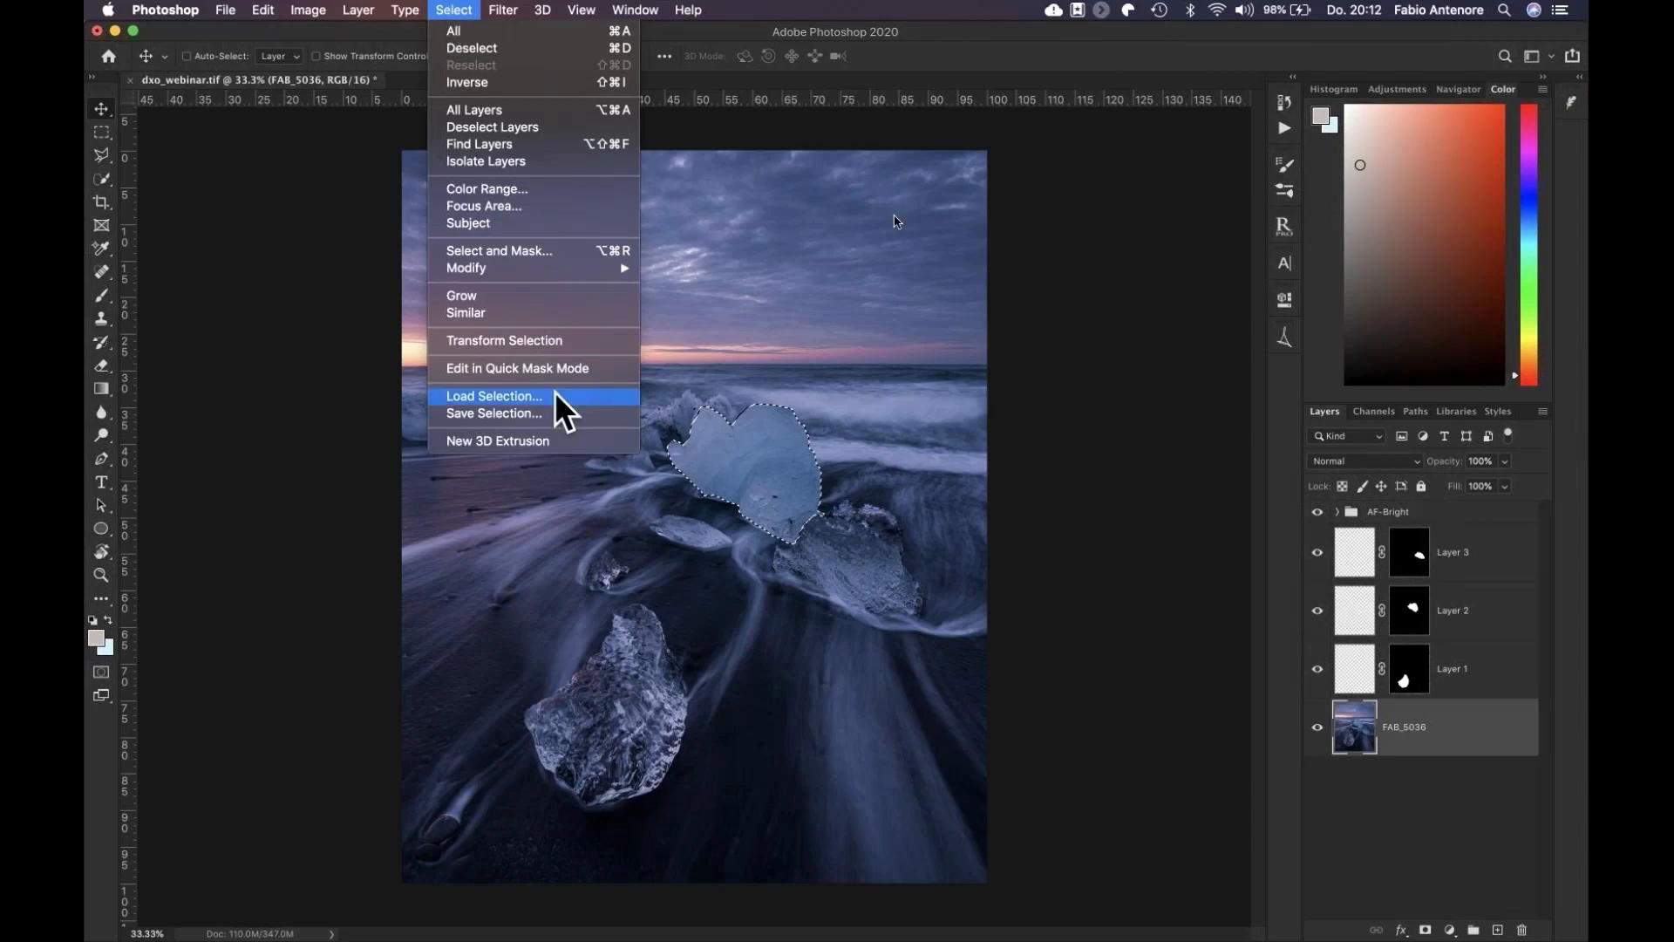
key(super+d)
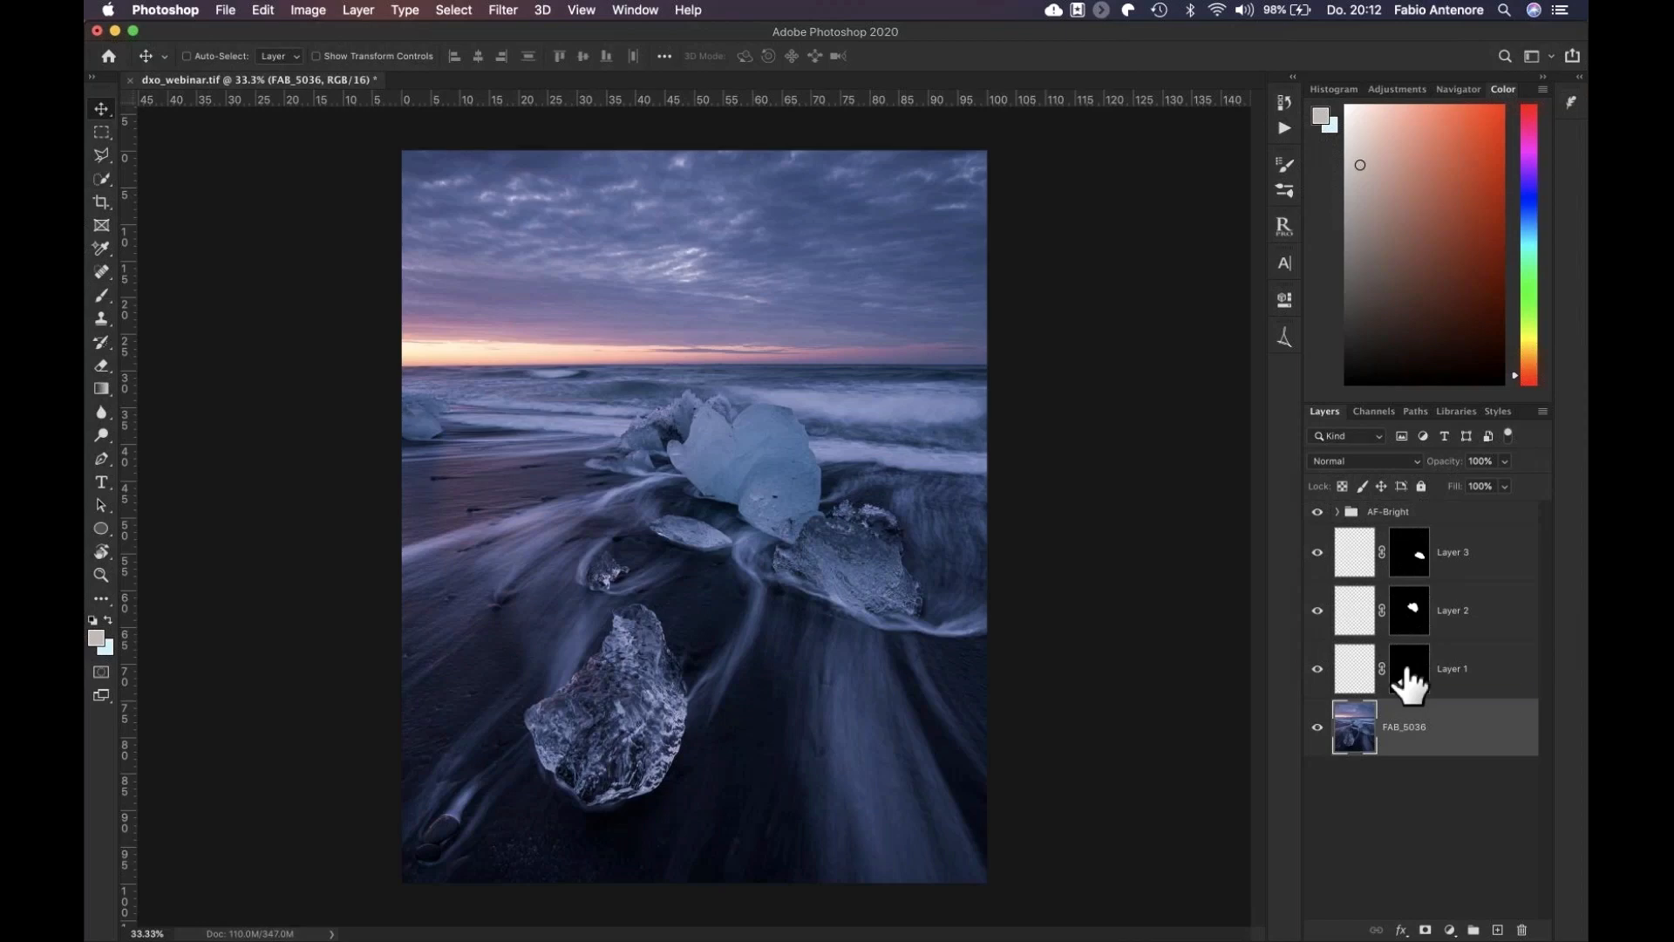
Load the Layer 1 mask as a selection, add the Layer 2 and Layer 3 masks to it, and deselect
drag(1406, 684, 1413, 686)
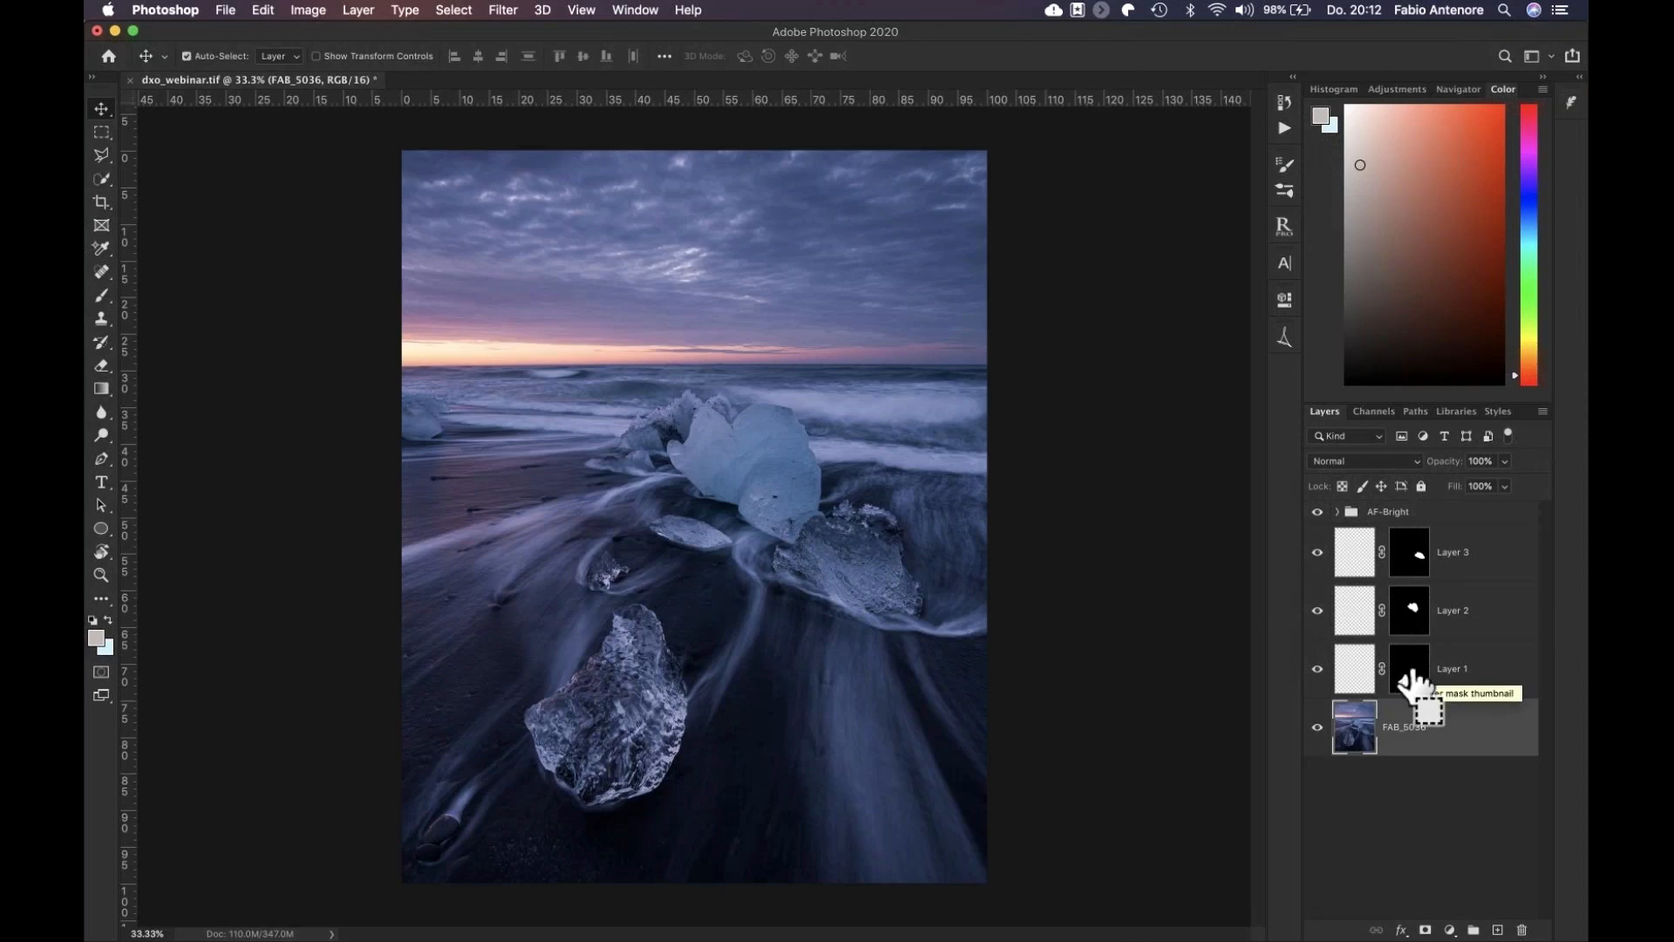
super+click(1410, 617)
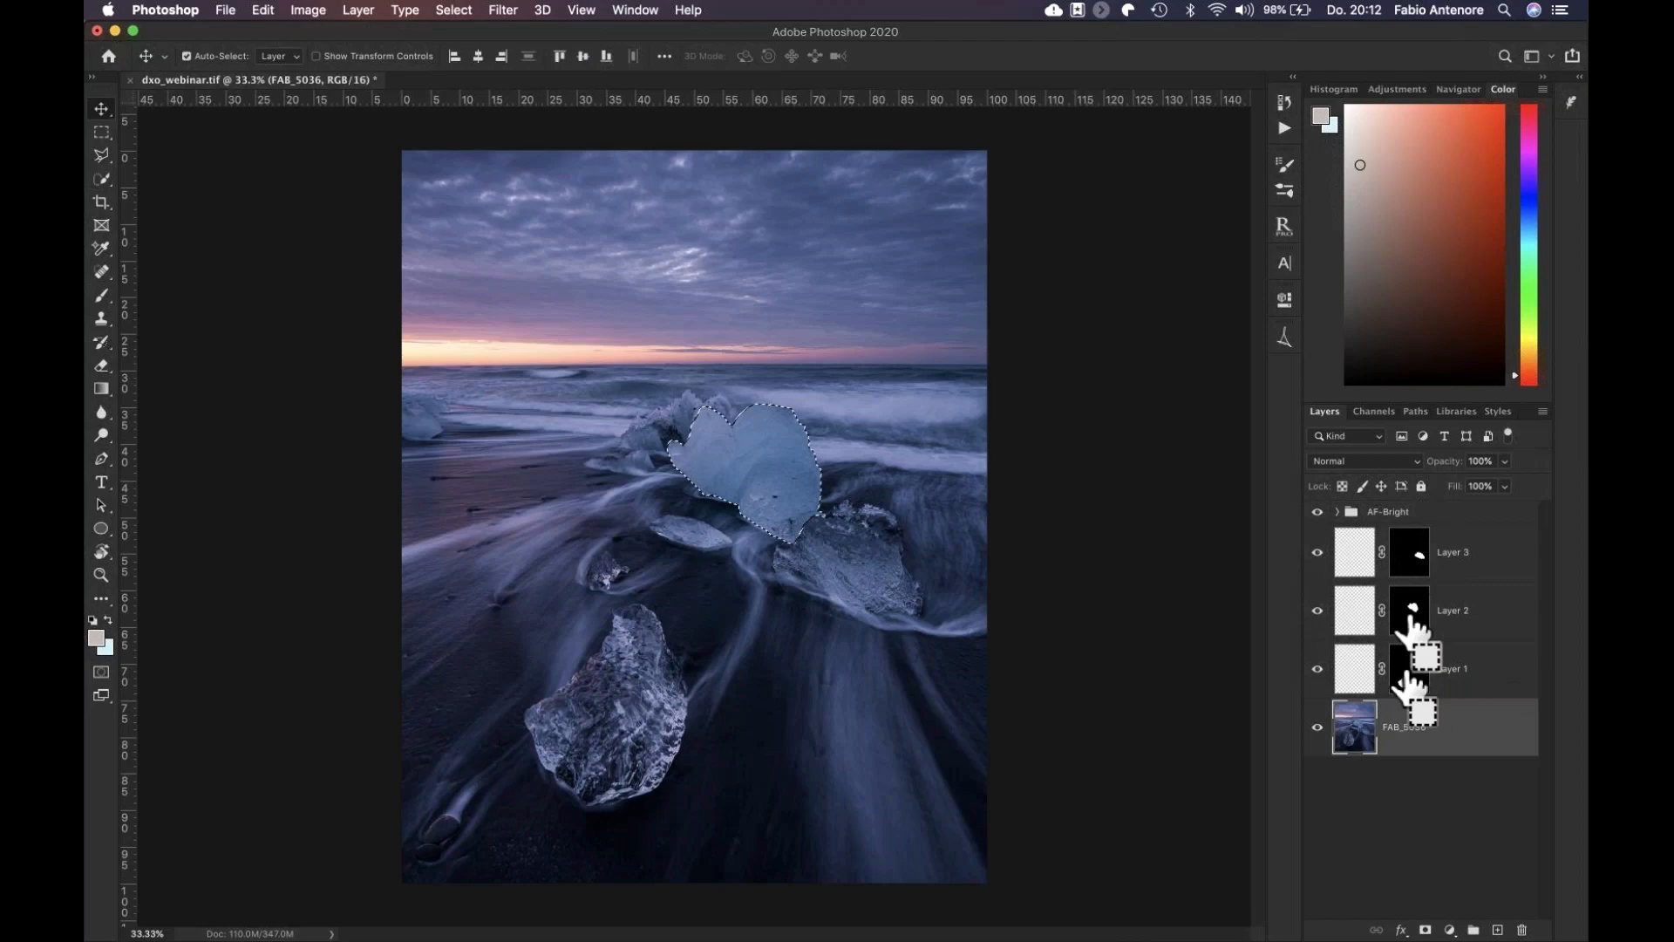
super+click(1408, 684)
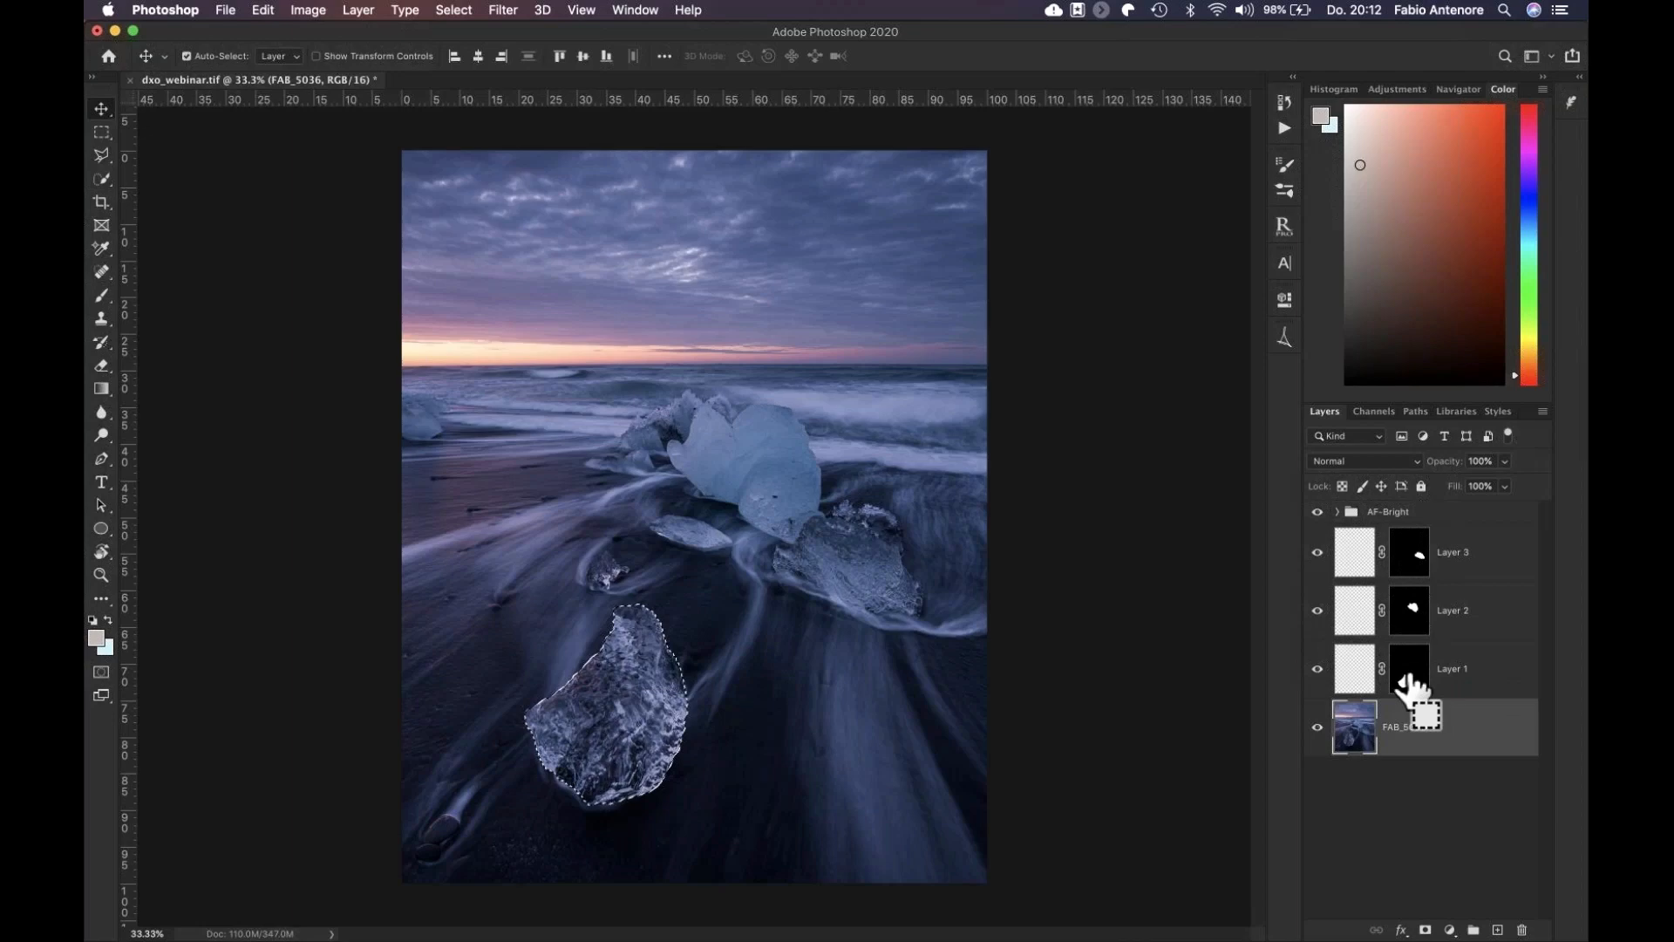
shift+super+click(1410, 611)
shift+super+click(1411, 547)
key(super+d)
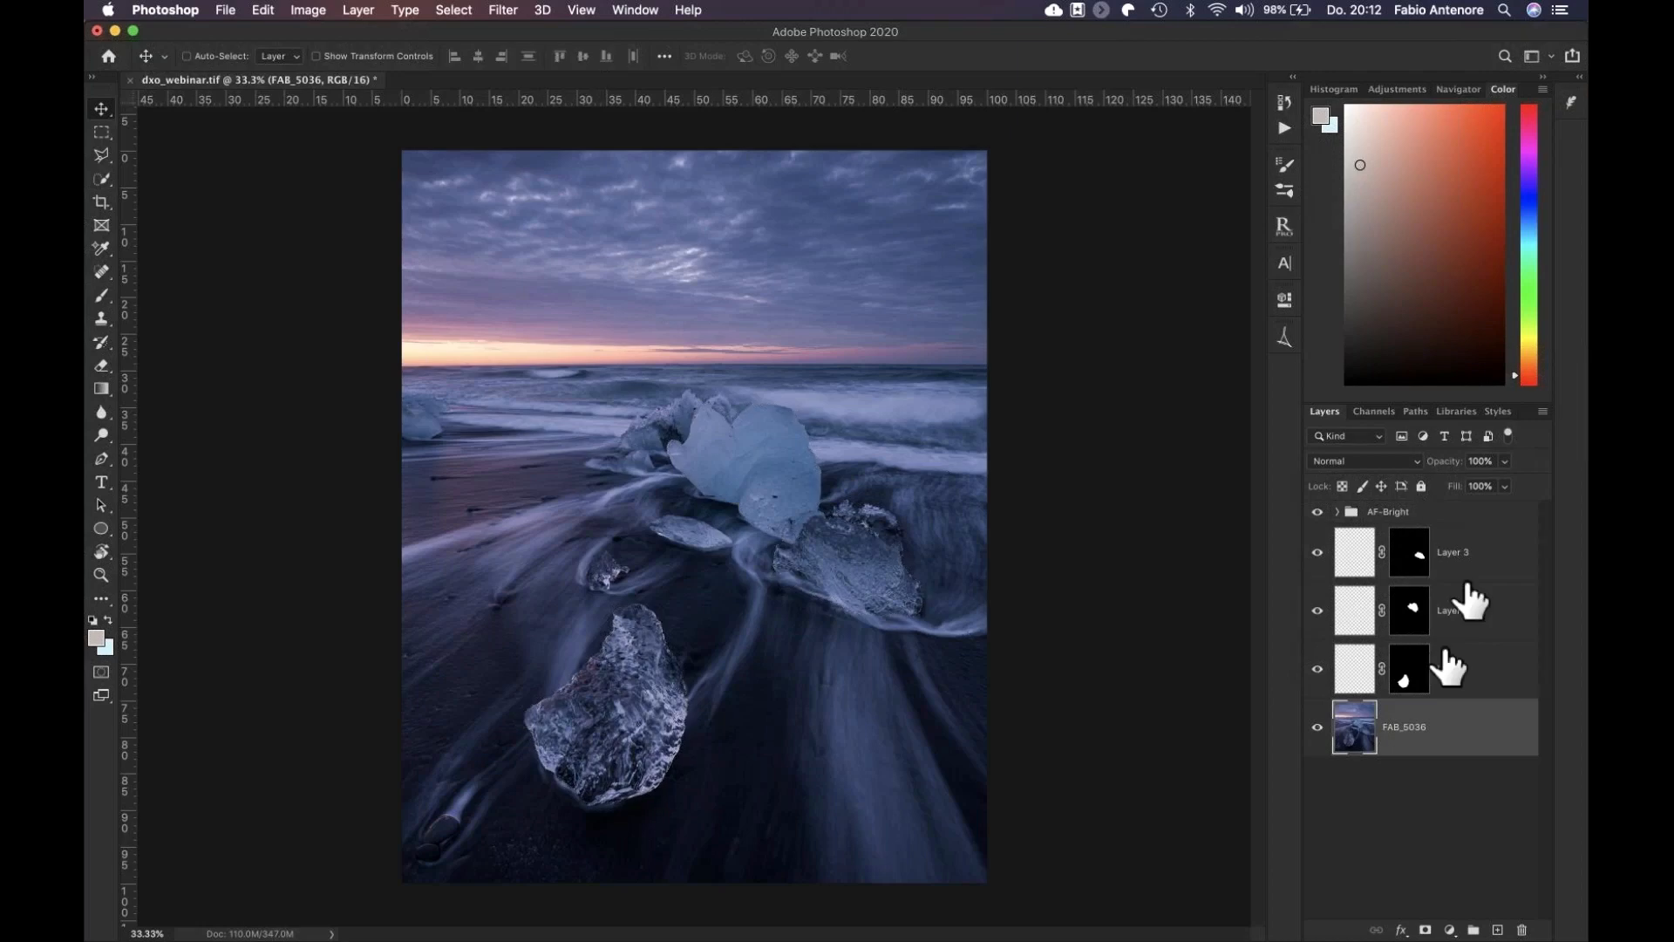
Duplicate the FAB_5036 layer and open the copy in Color Efex Pro 4
click(453, 10)
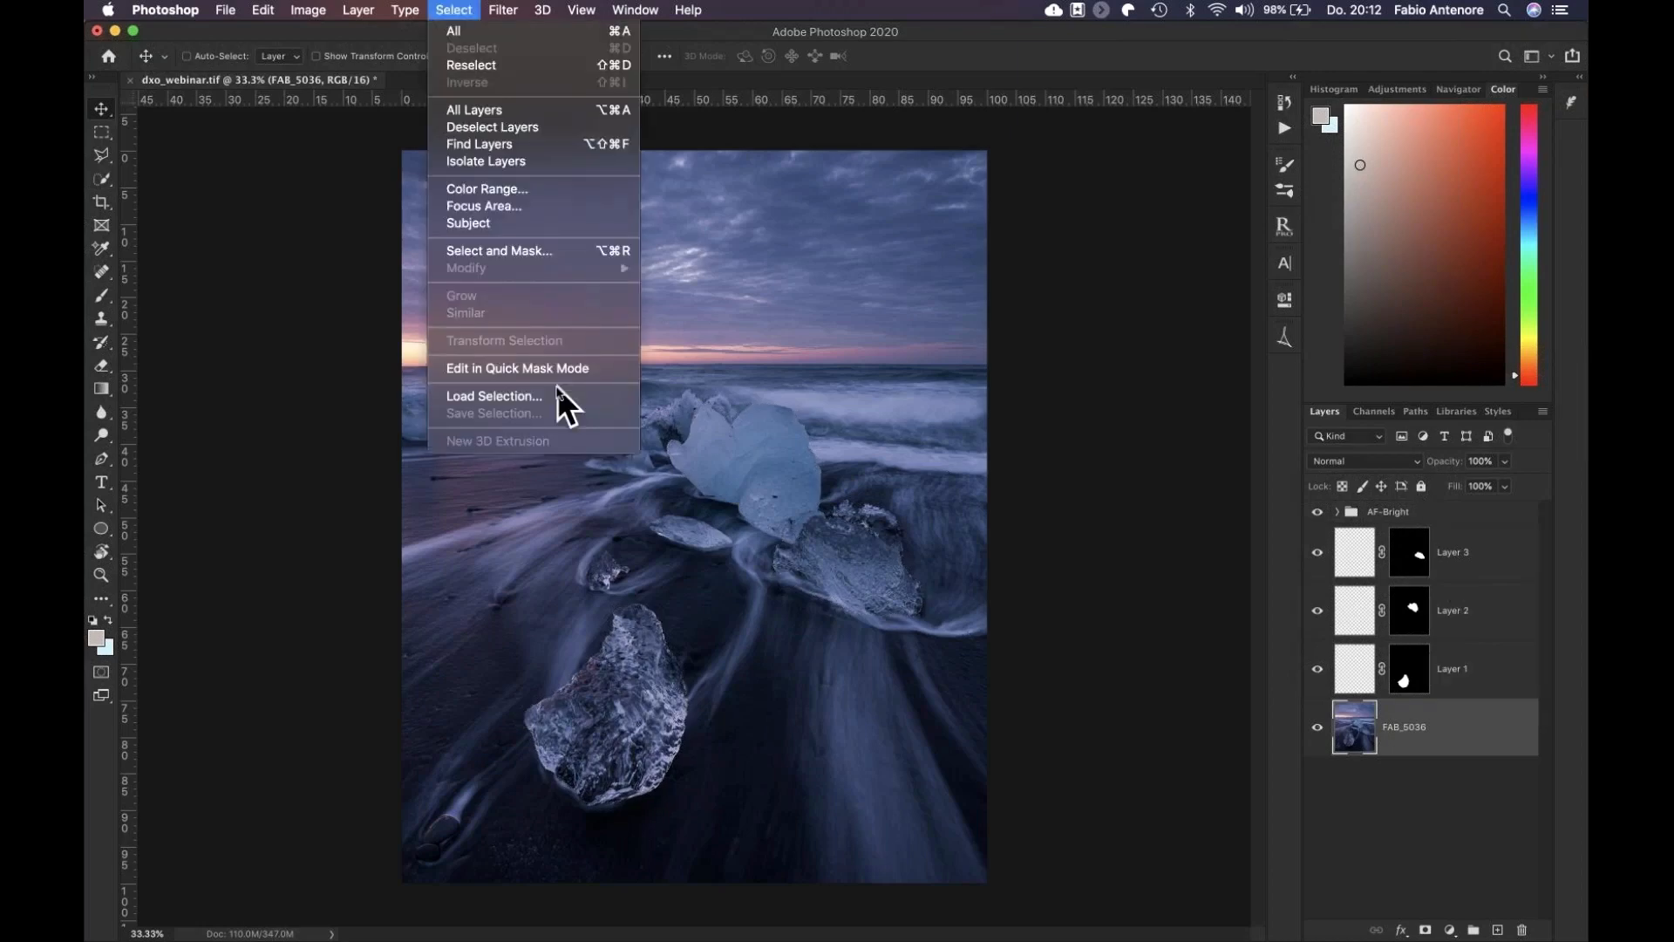
click(1487, 734)
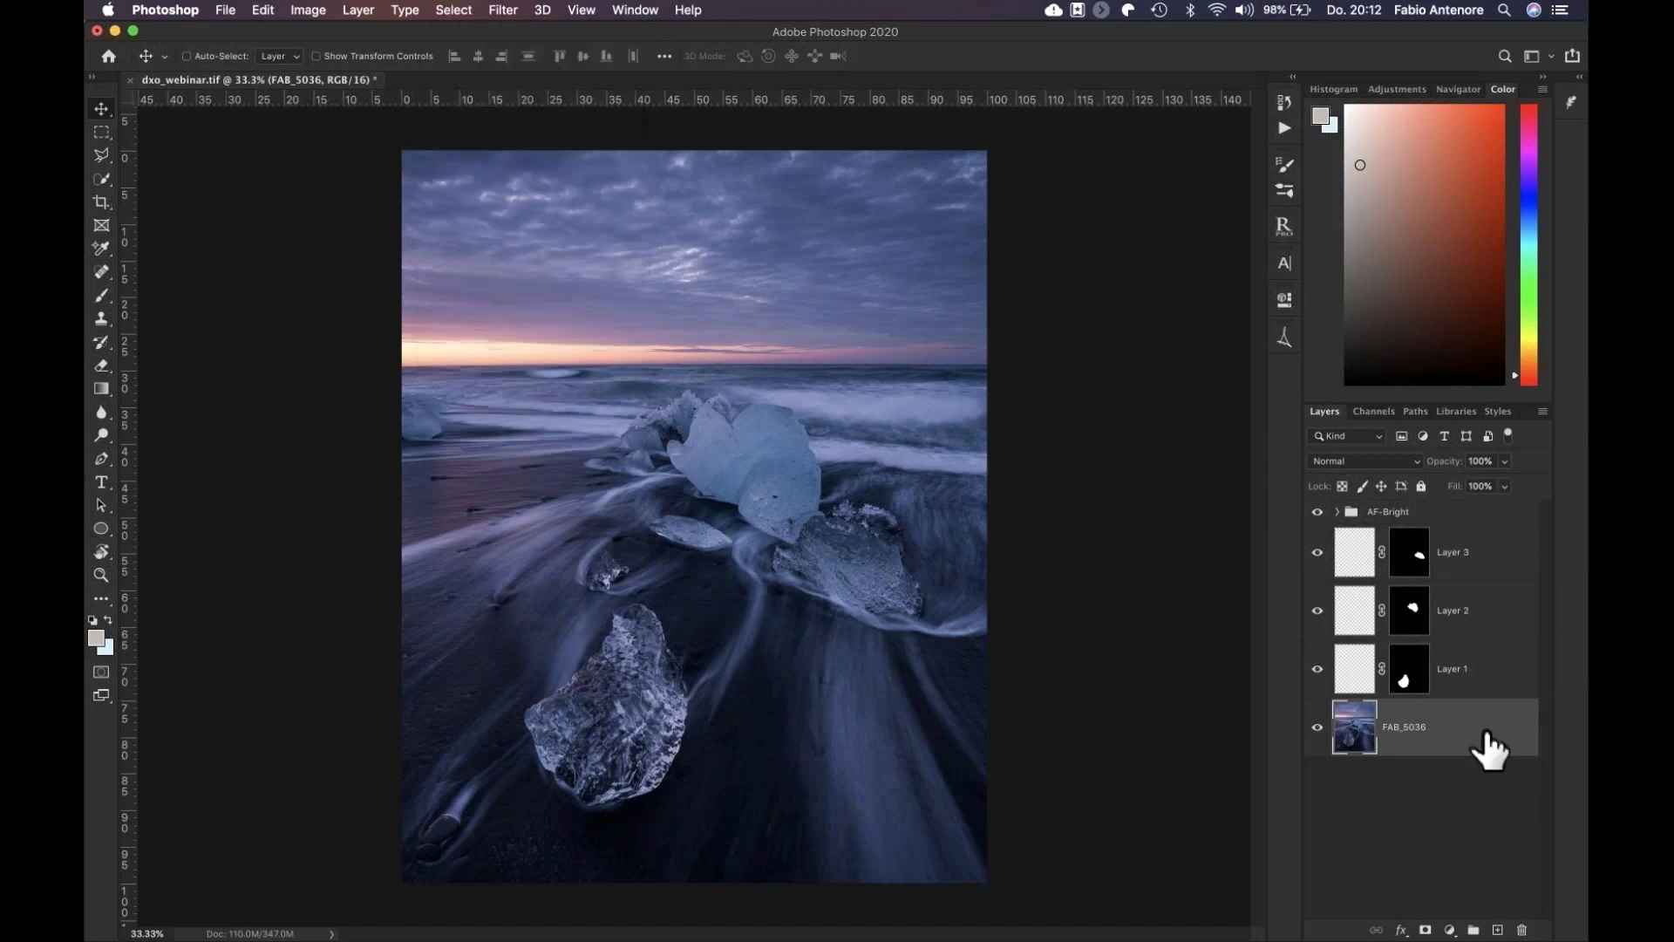
key(super+j)
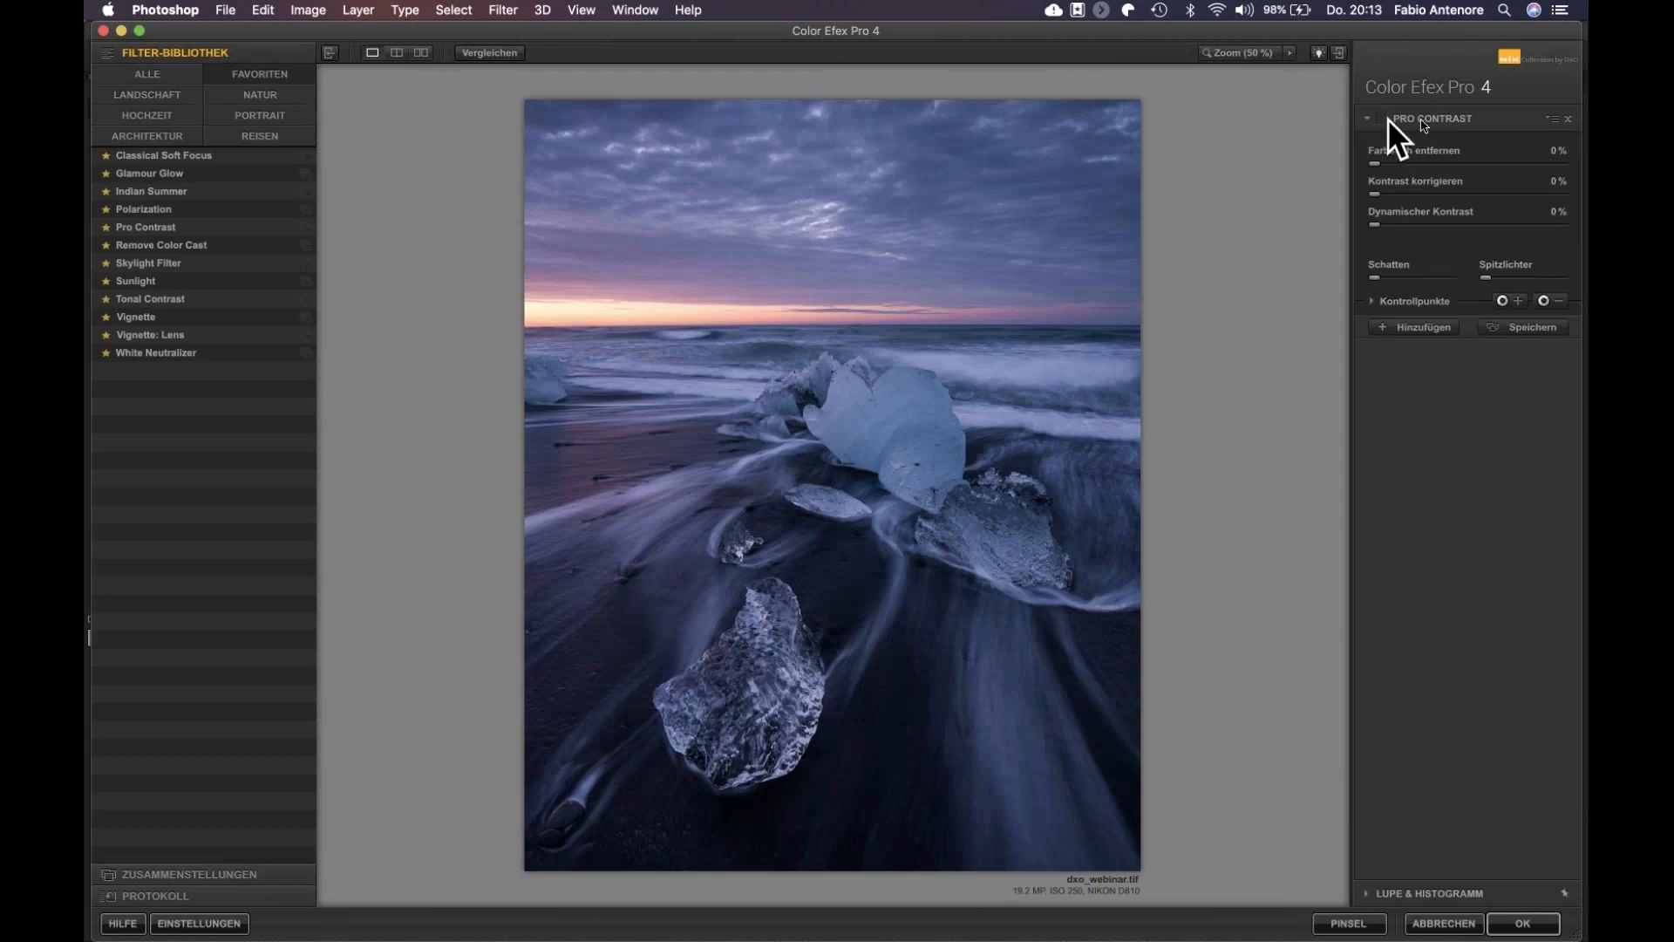
Look through the Landschaft and Favoriten categories of the filter library, ending on Favoriten
click(158, 92)
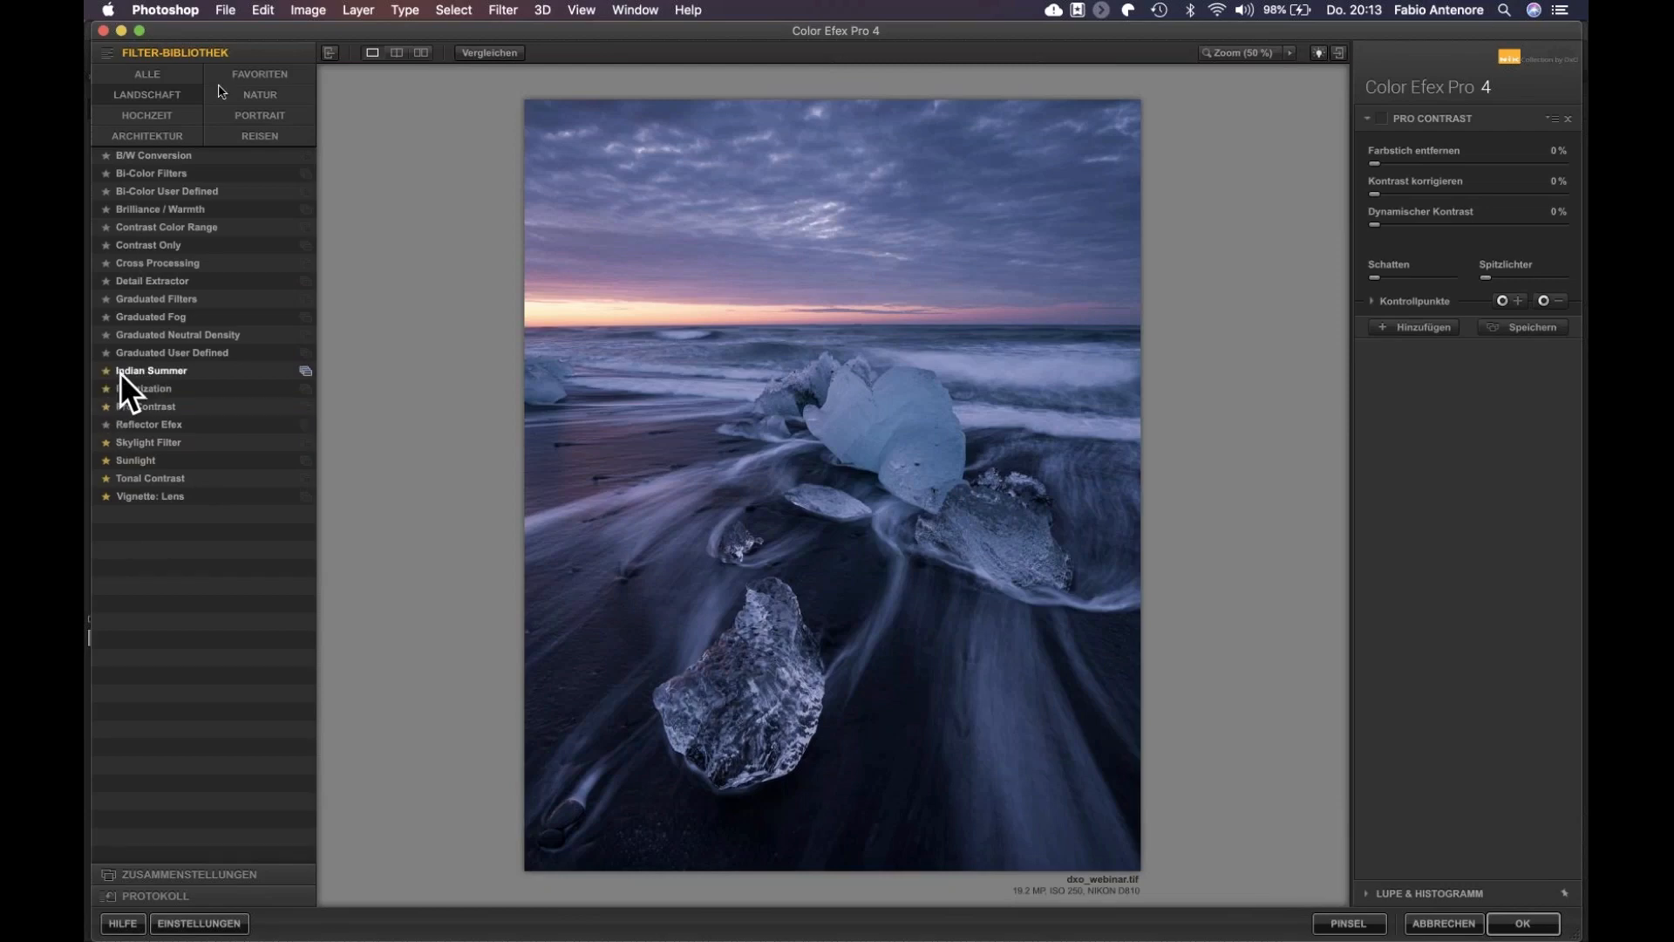
click(248, 75)
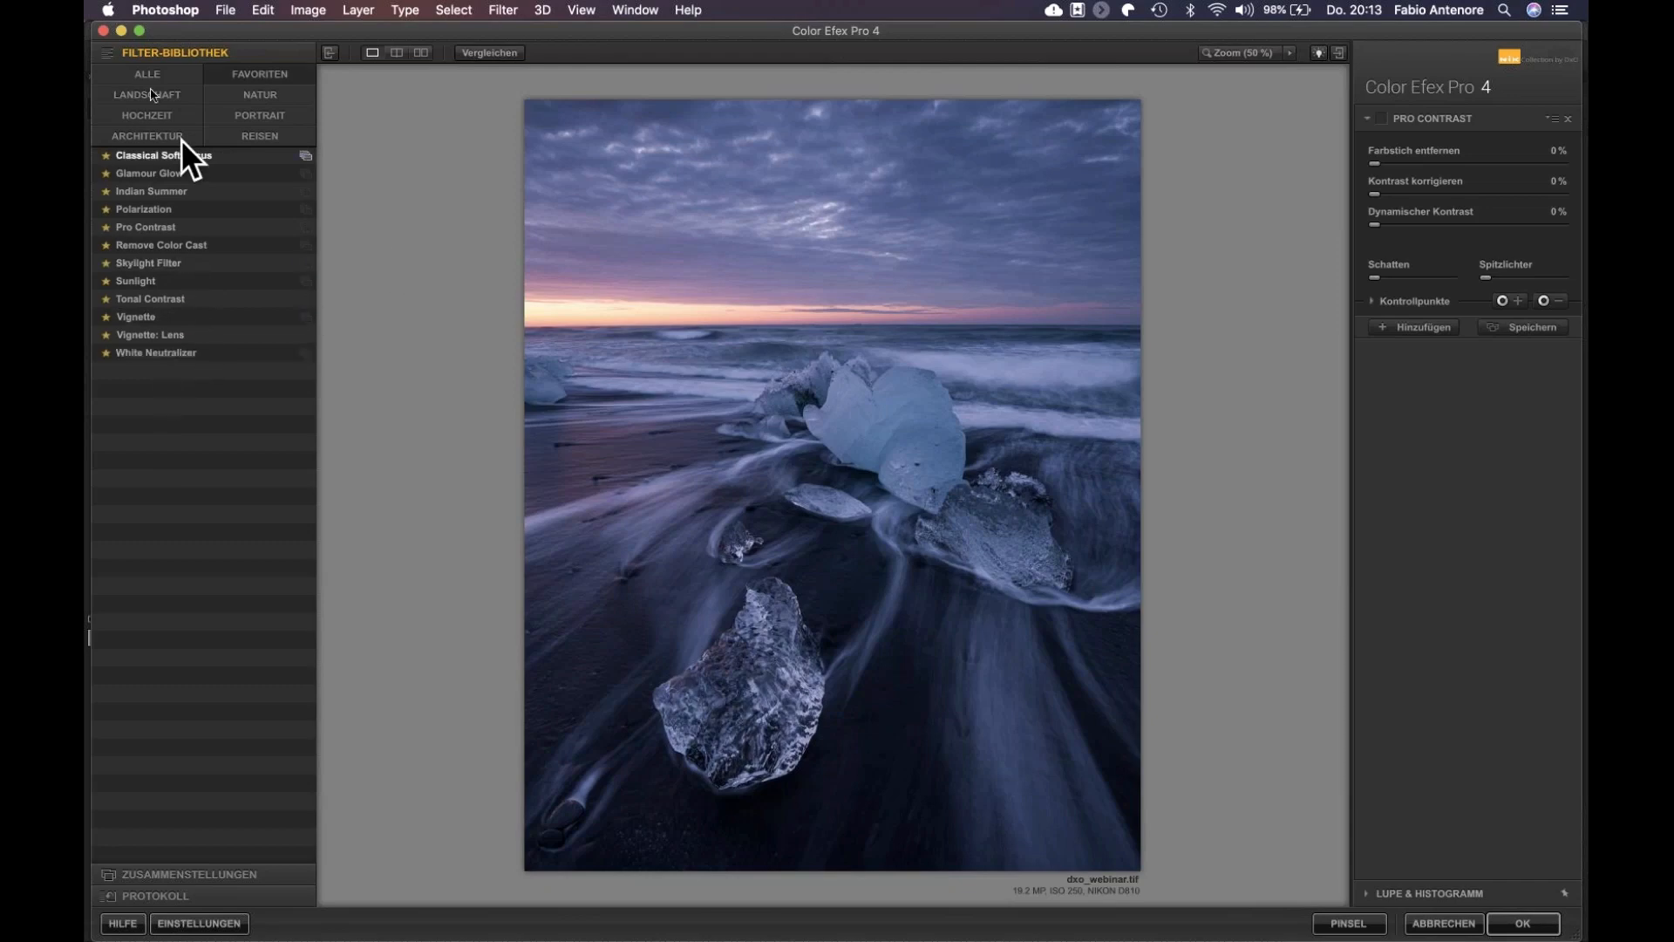
click(150, 95)
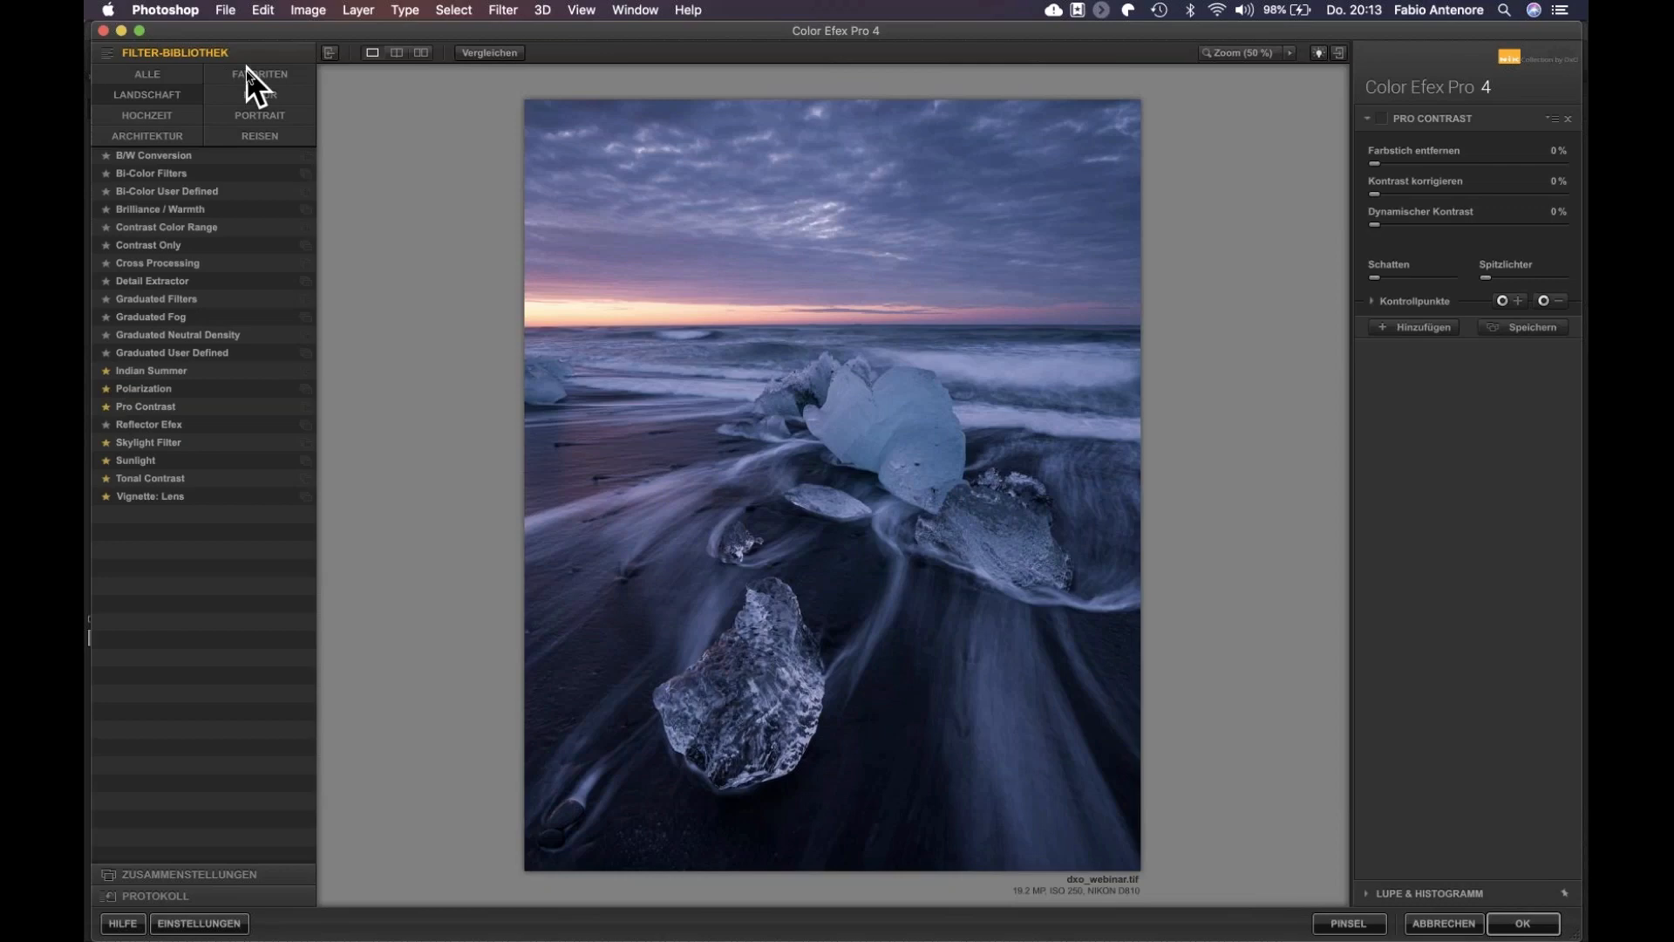
click(248, 70)
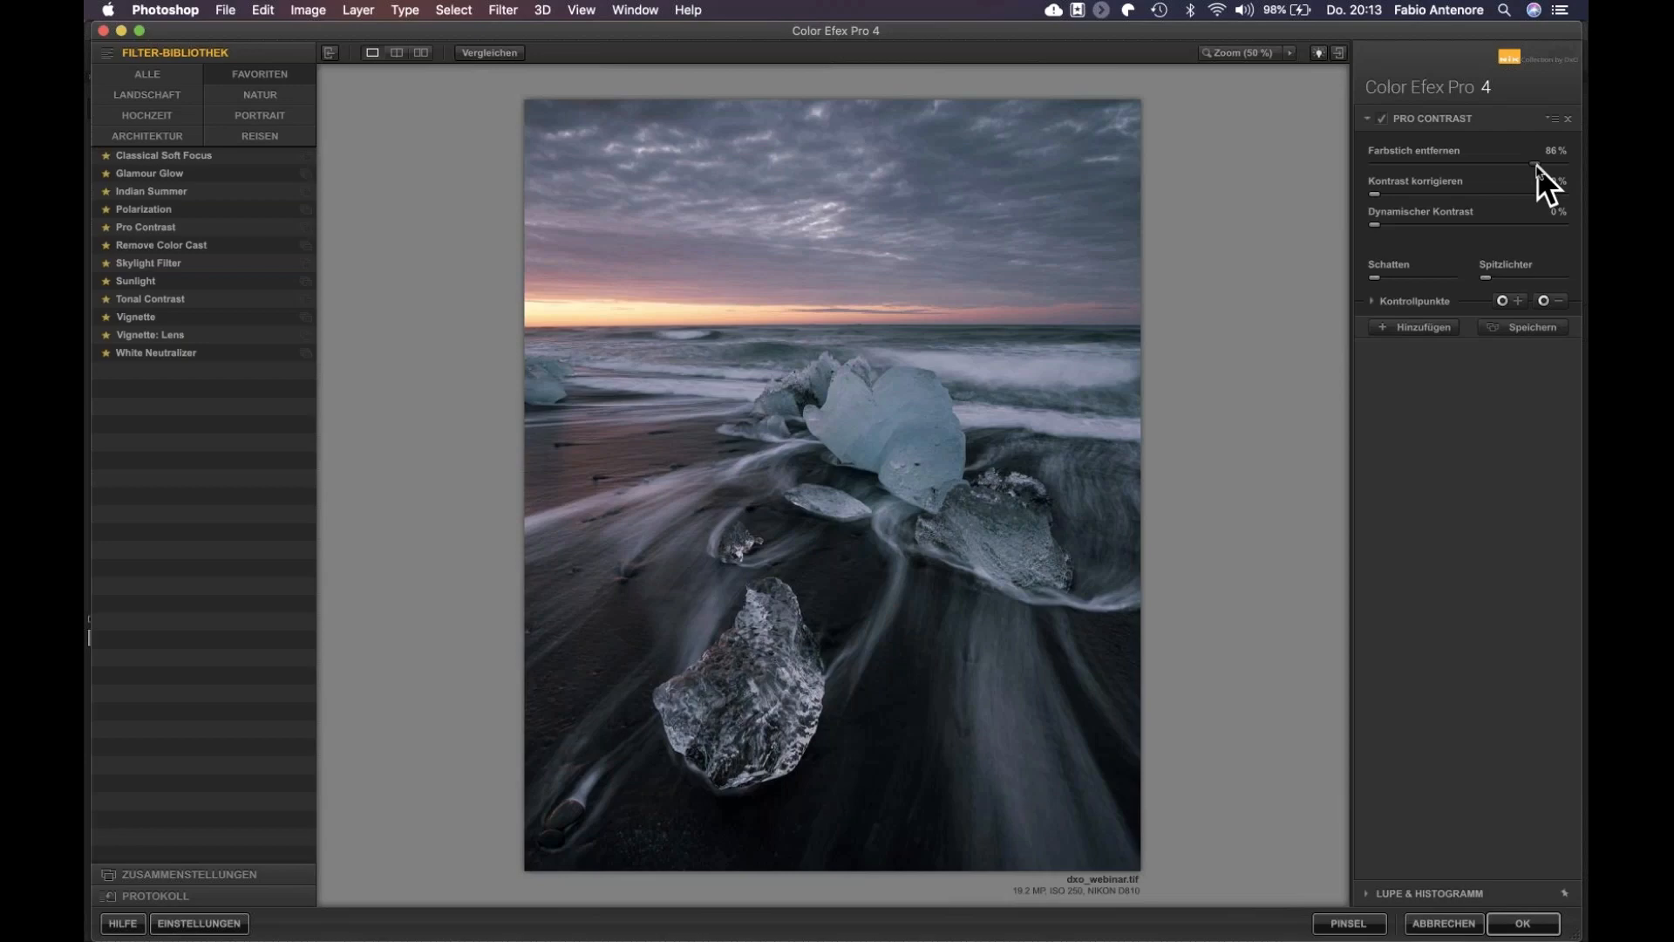
In Pro Contrast, set Farbstich entfernen to 20 %, Kontrast korrigieren to 32 % and Dynamischer Kontrast to 50 %
drag(1537, 165, 1410, 163)
click(1416, 194)
click(1409, 224)
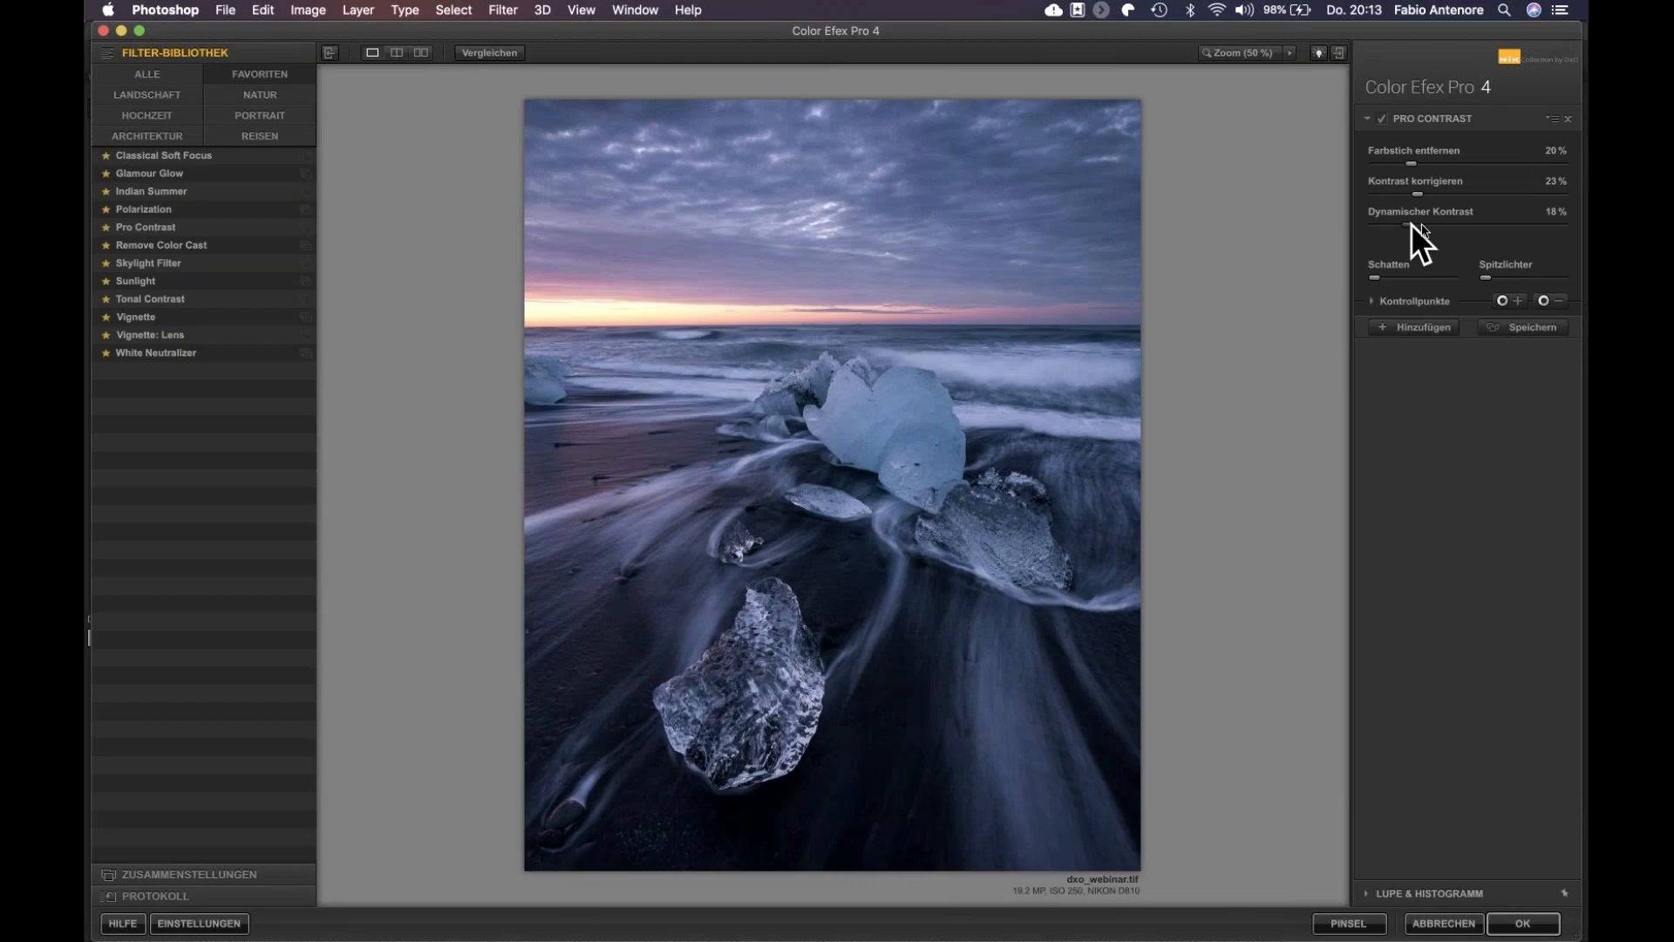
drag(1409, 224, 1456, 224)
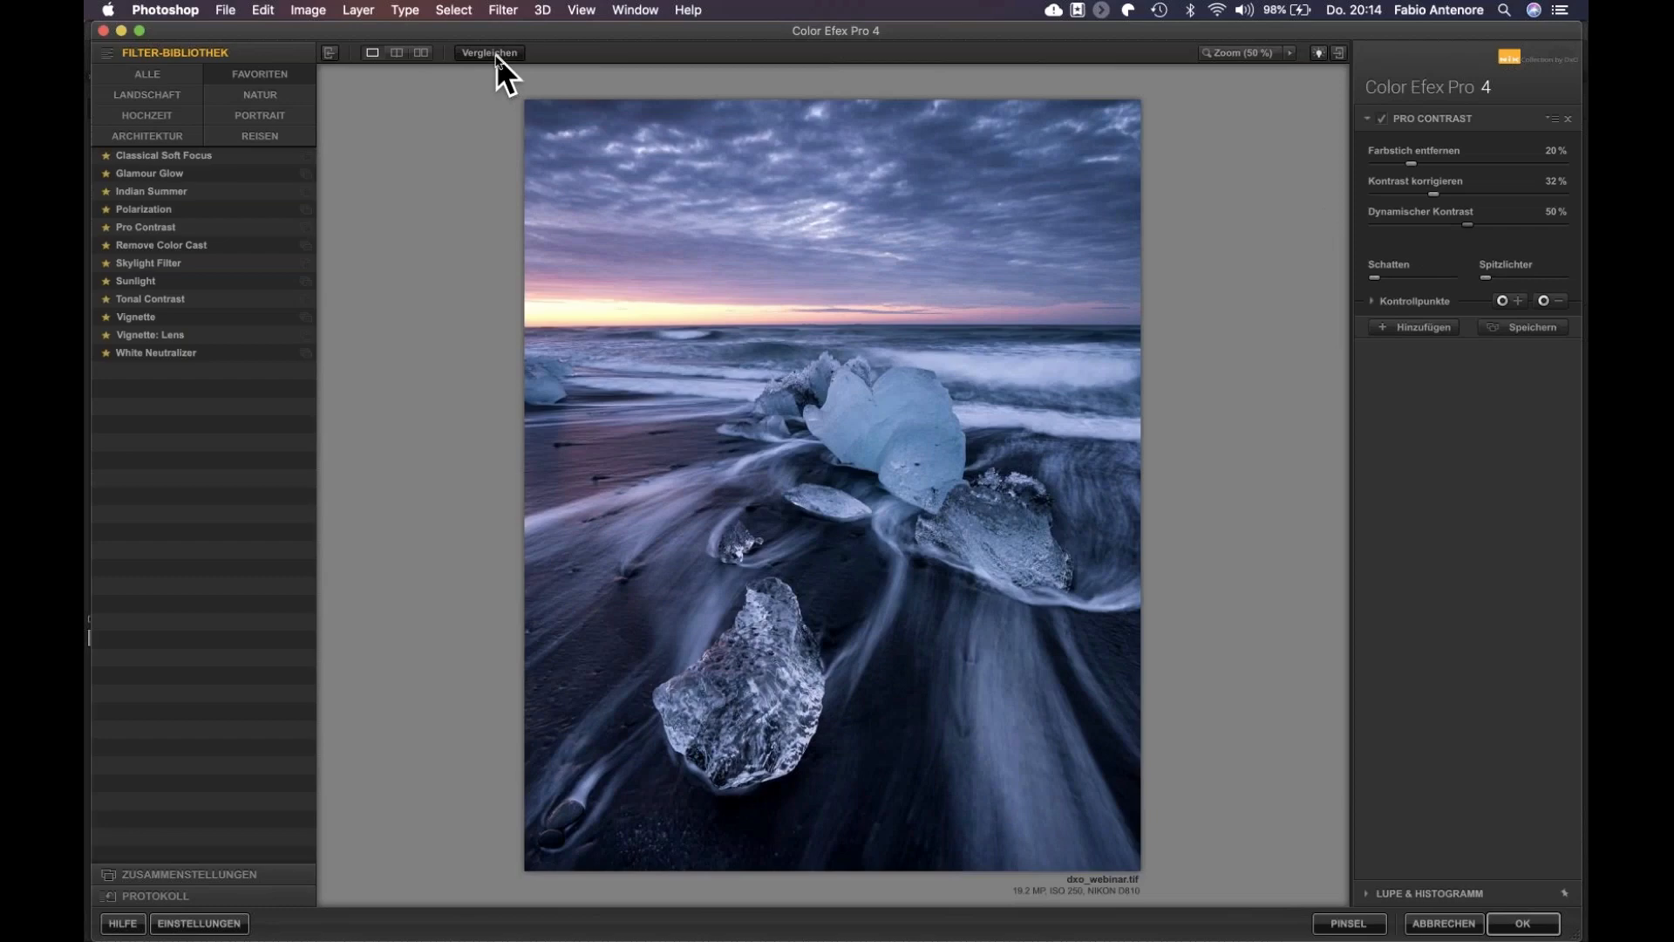
Compare the Pro Contrast result with the original image and expand the Kontrollpunkte settings
click(495, 54)
click(1410, 301)
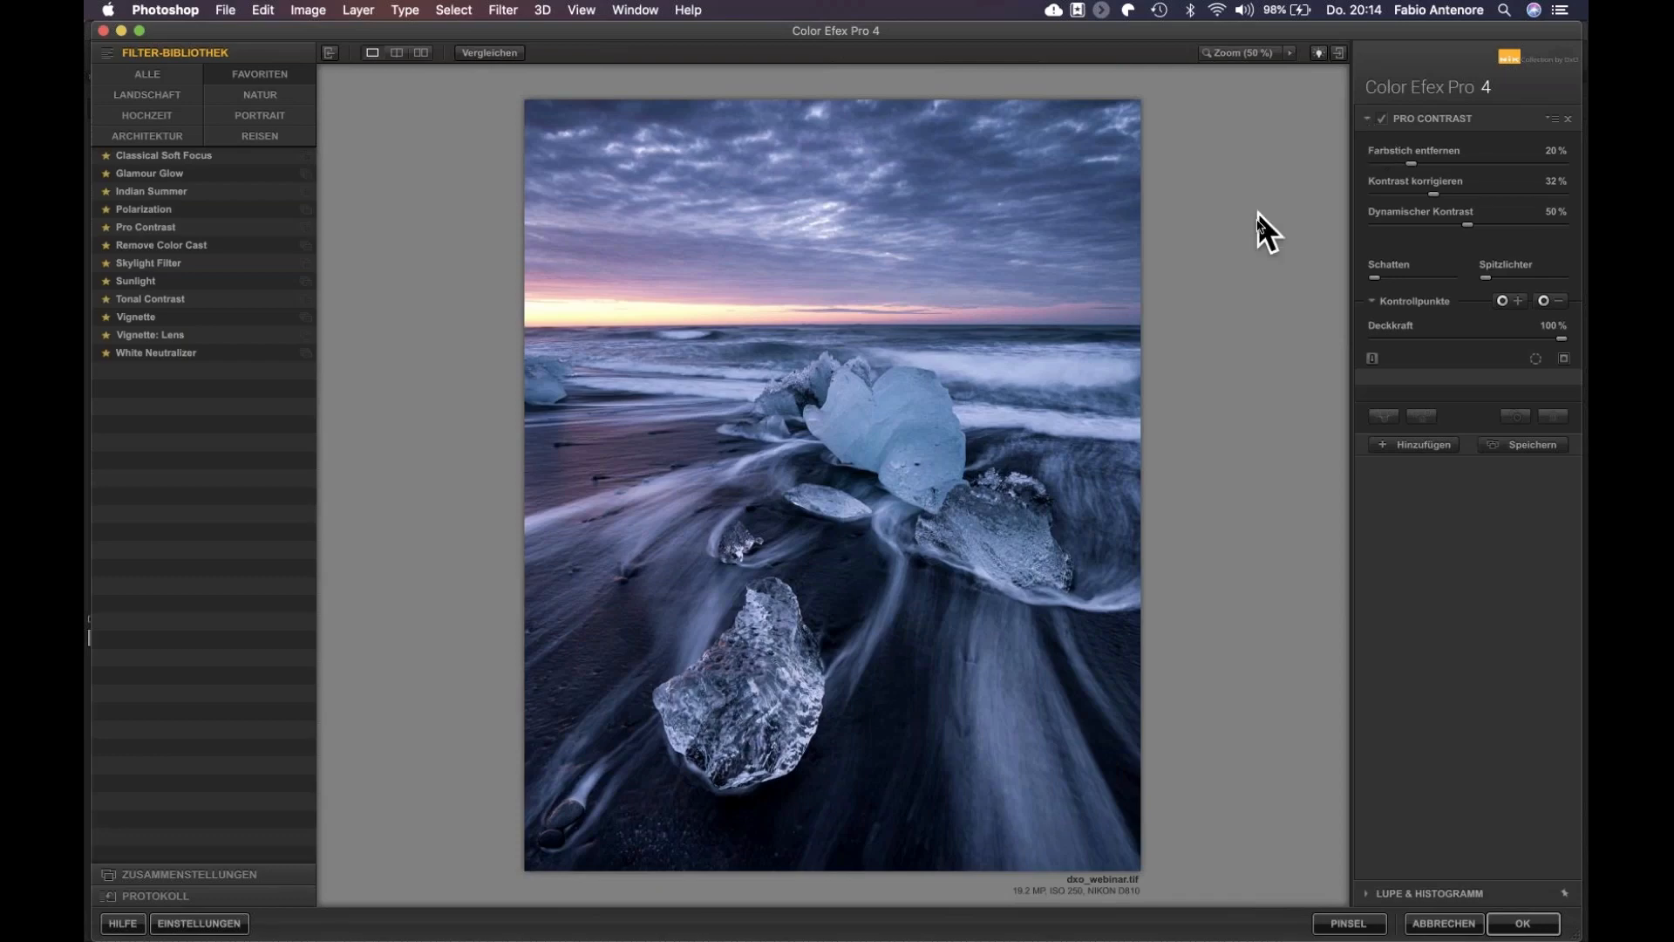
drag(489, 51, 489, 51)
Apply Pro Contrast with Kontrast korrigieren at 43 % and Farbstich entfernen at 25 %, and hide the filtered layer behind a black mask
drag(1453, 192, 1421, 164)
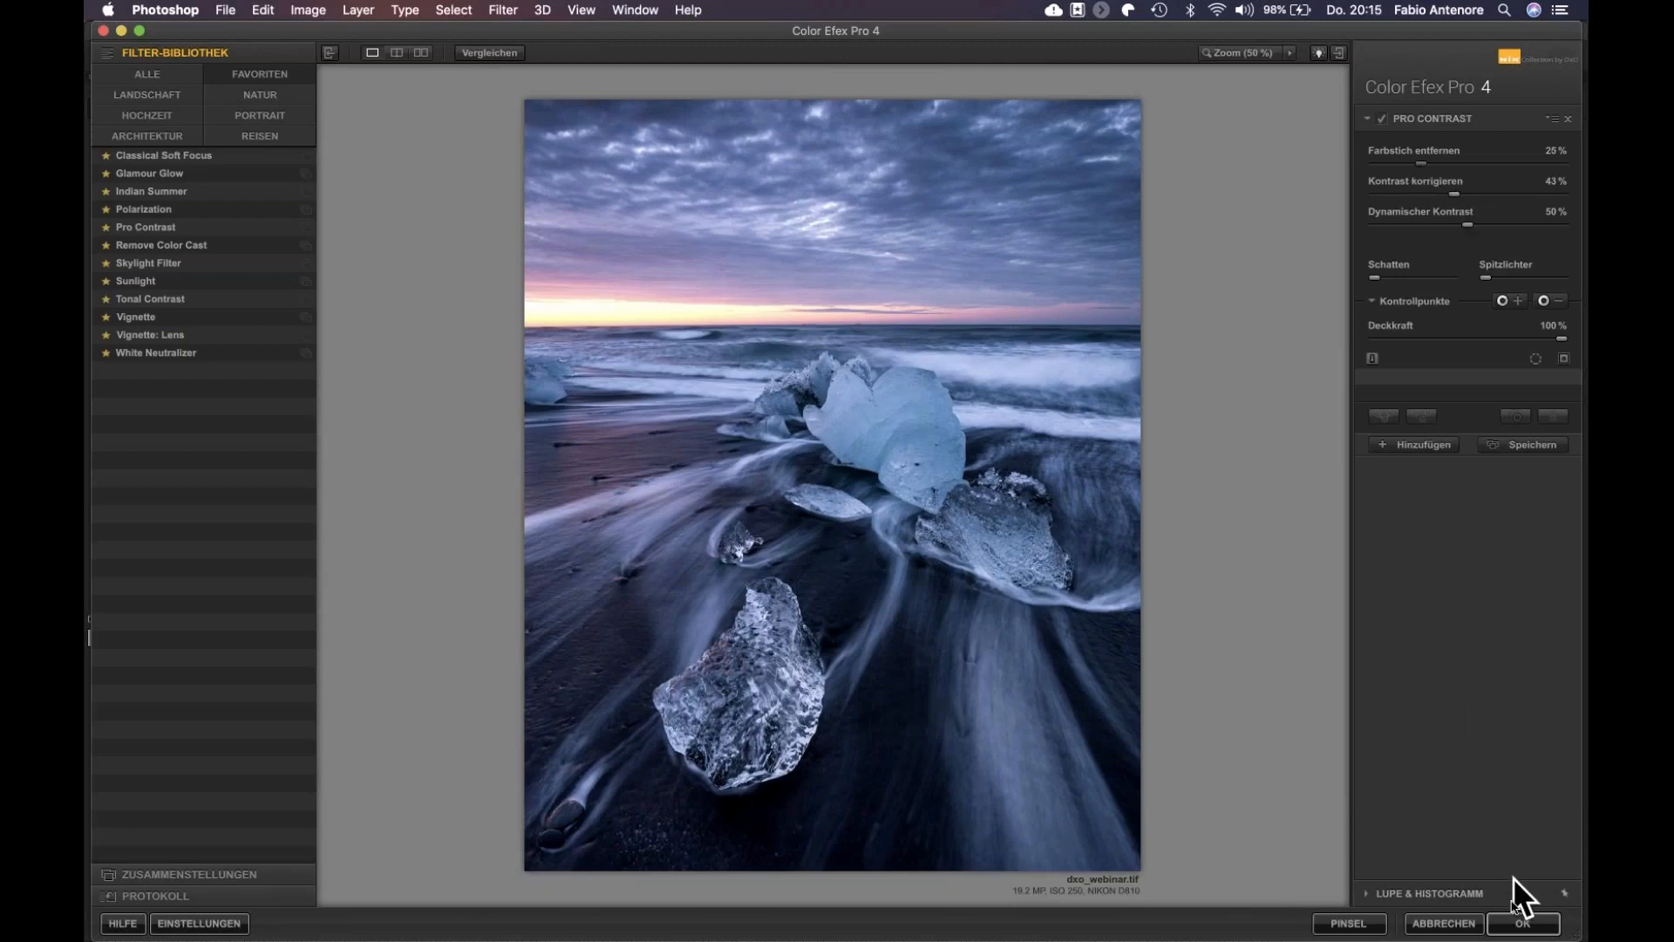
click(1522, 923)
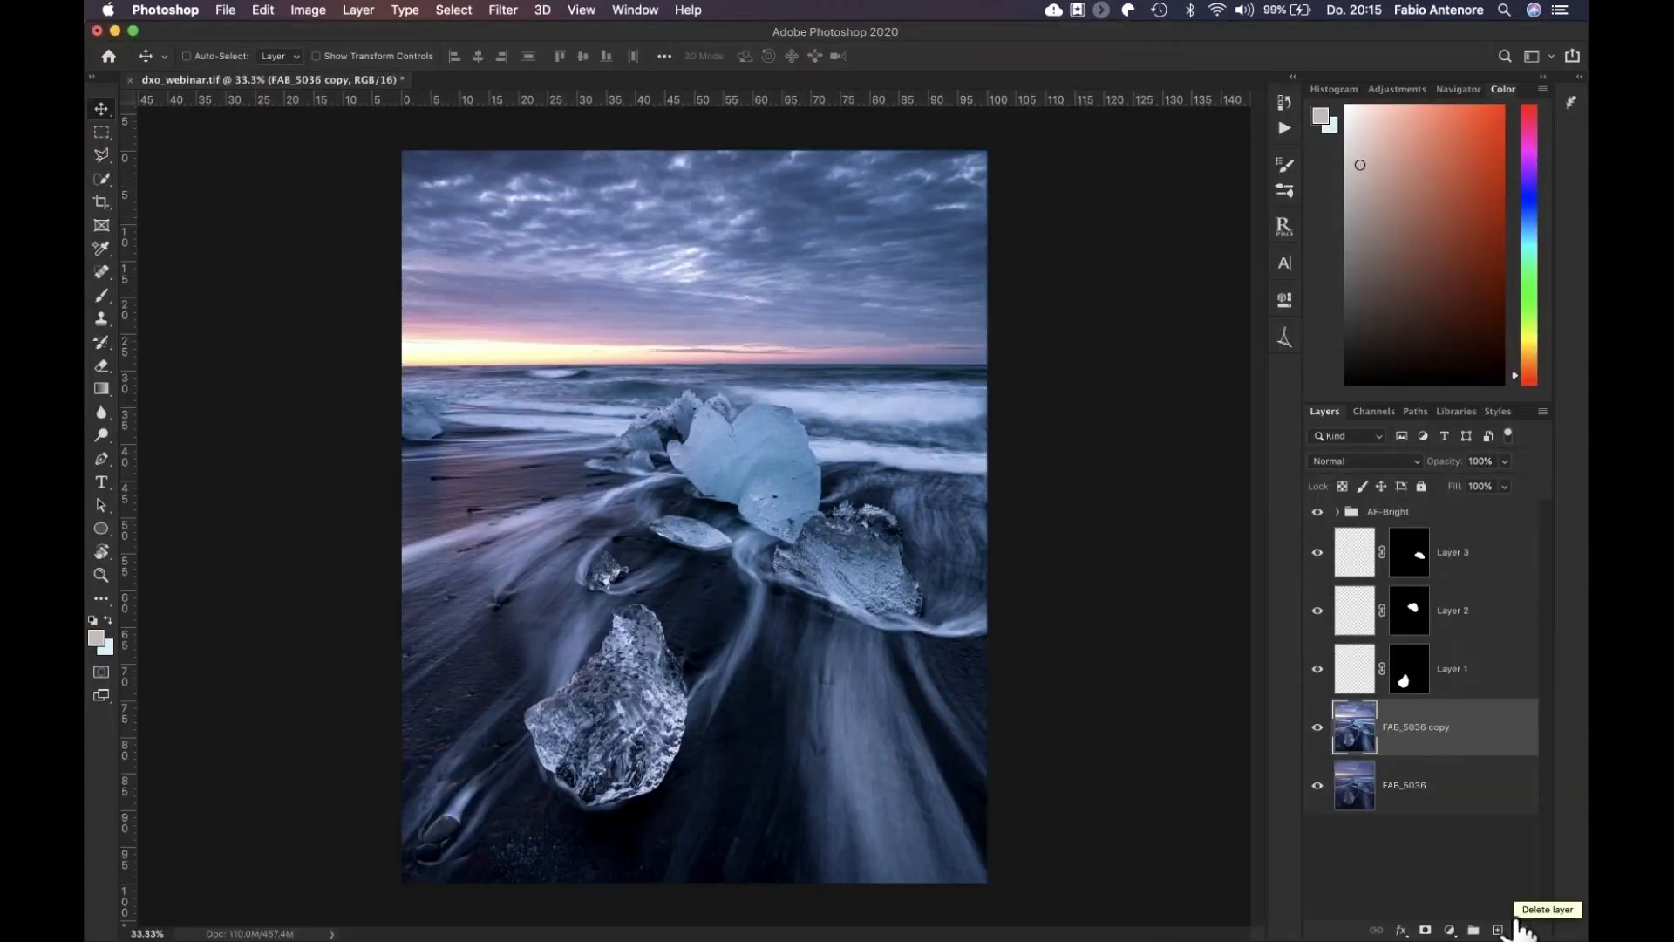
alt+click(1426, 930)
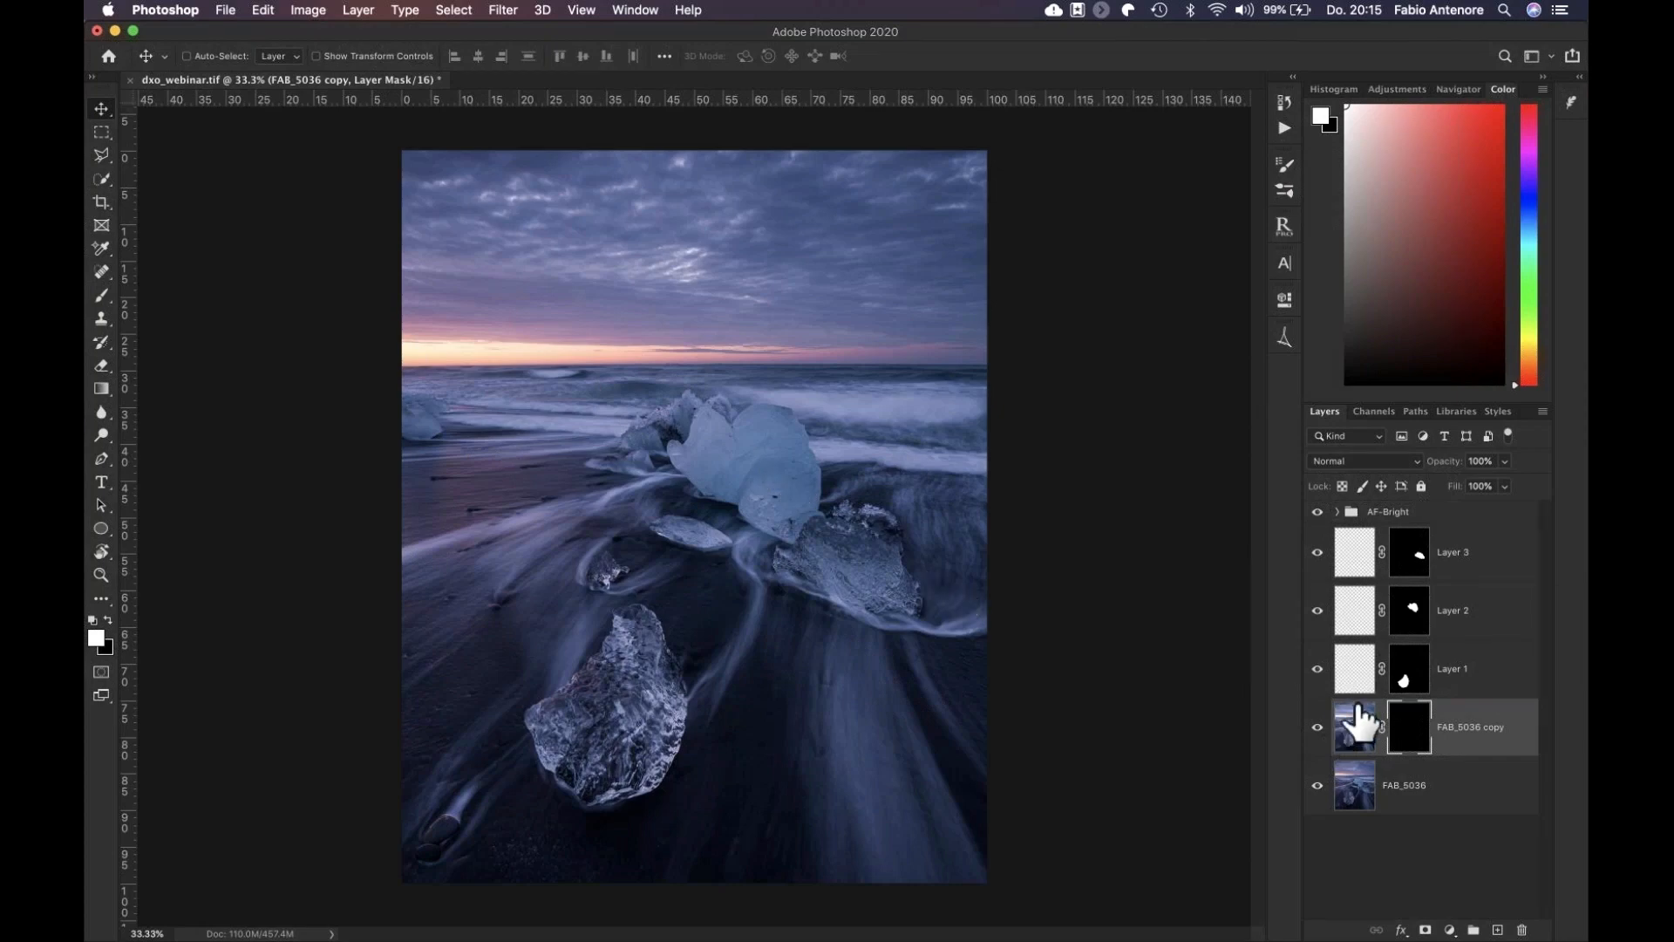
Create the bright luminosity masks with the AF-Panel
click(1286, 338)
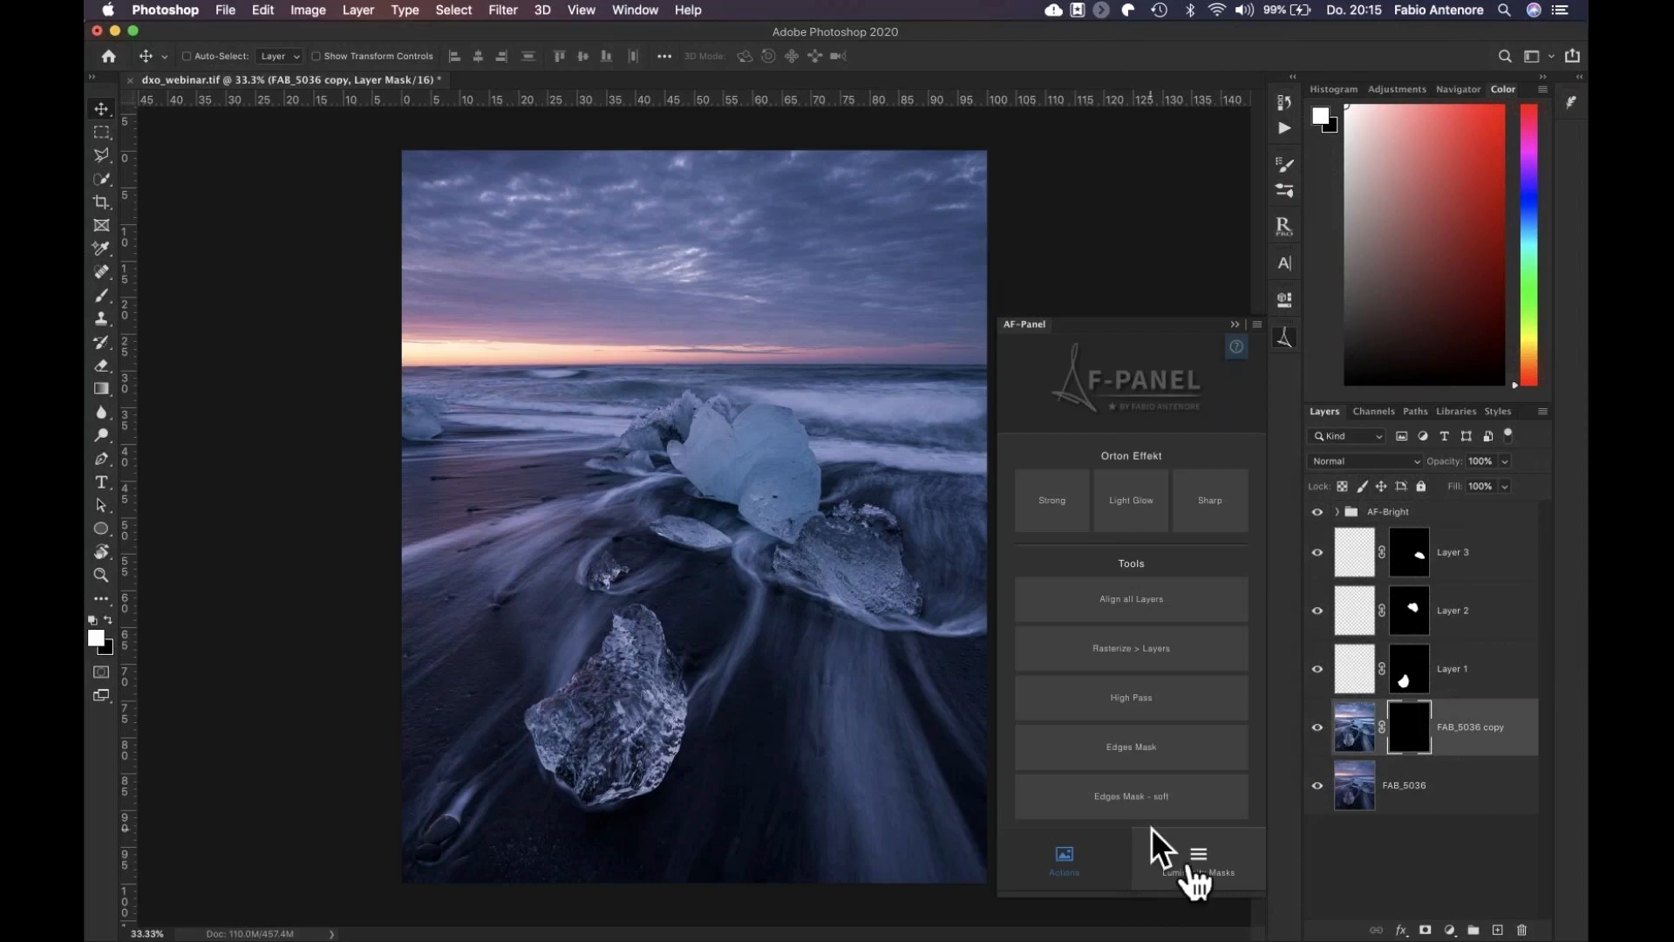
click(1192, 868)
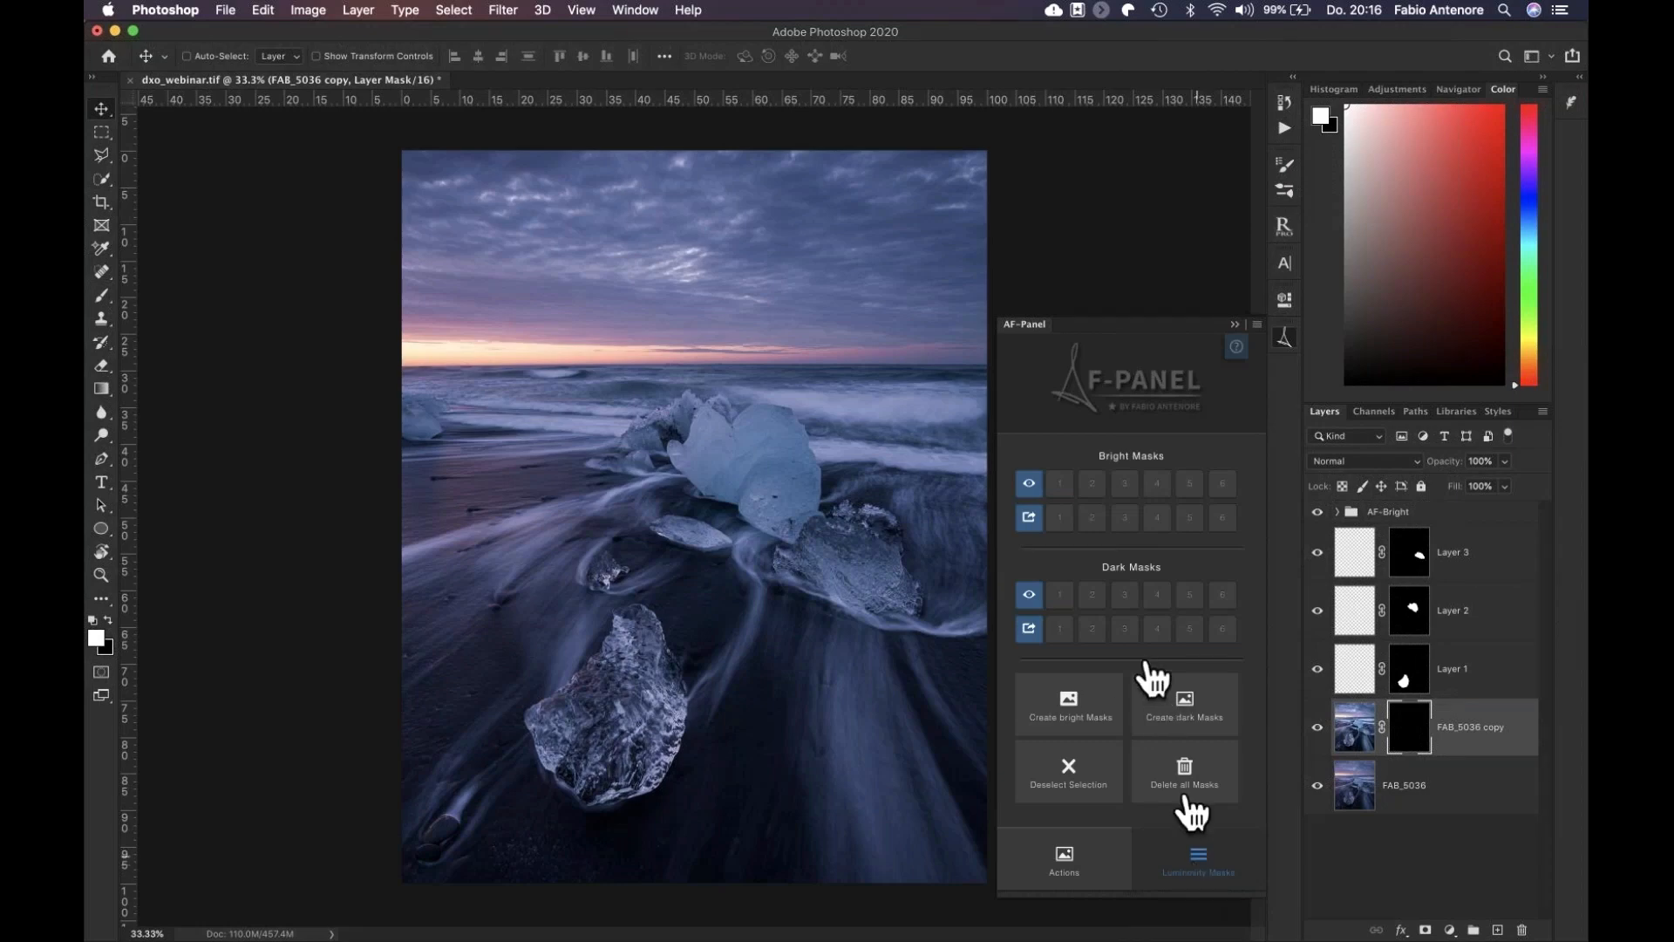
click(1078, 708)
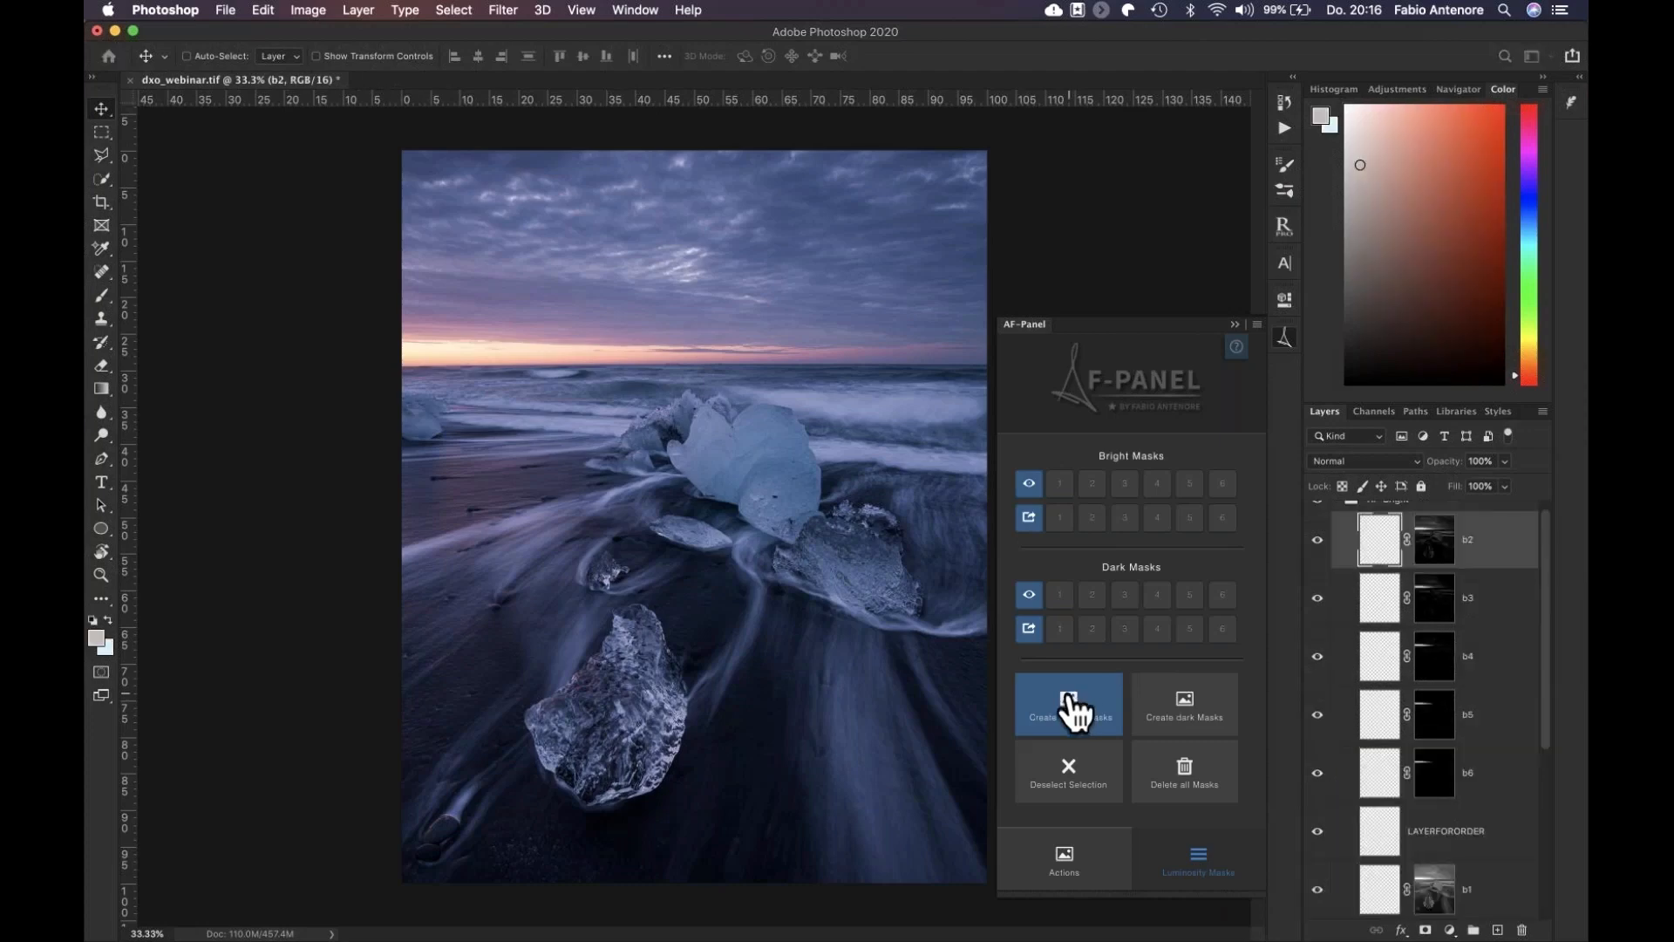
Preview bright masks 1, 2 and 3 to compare which tones of the image each one covers
click(1065, 483)
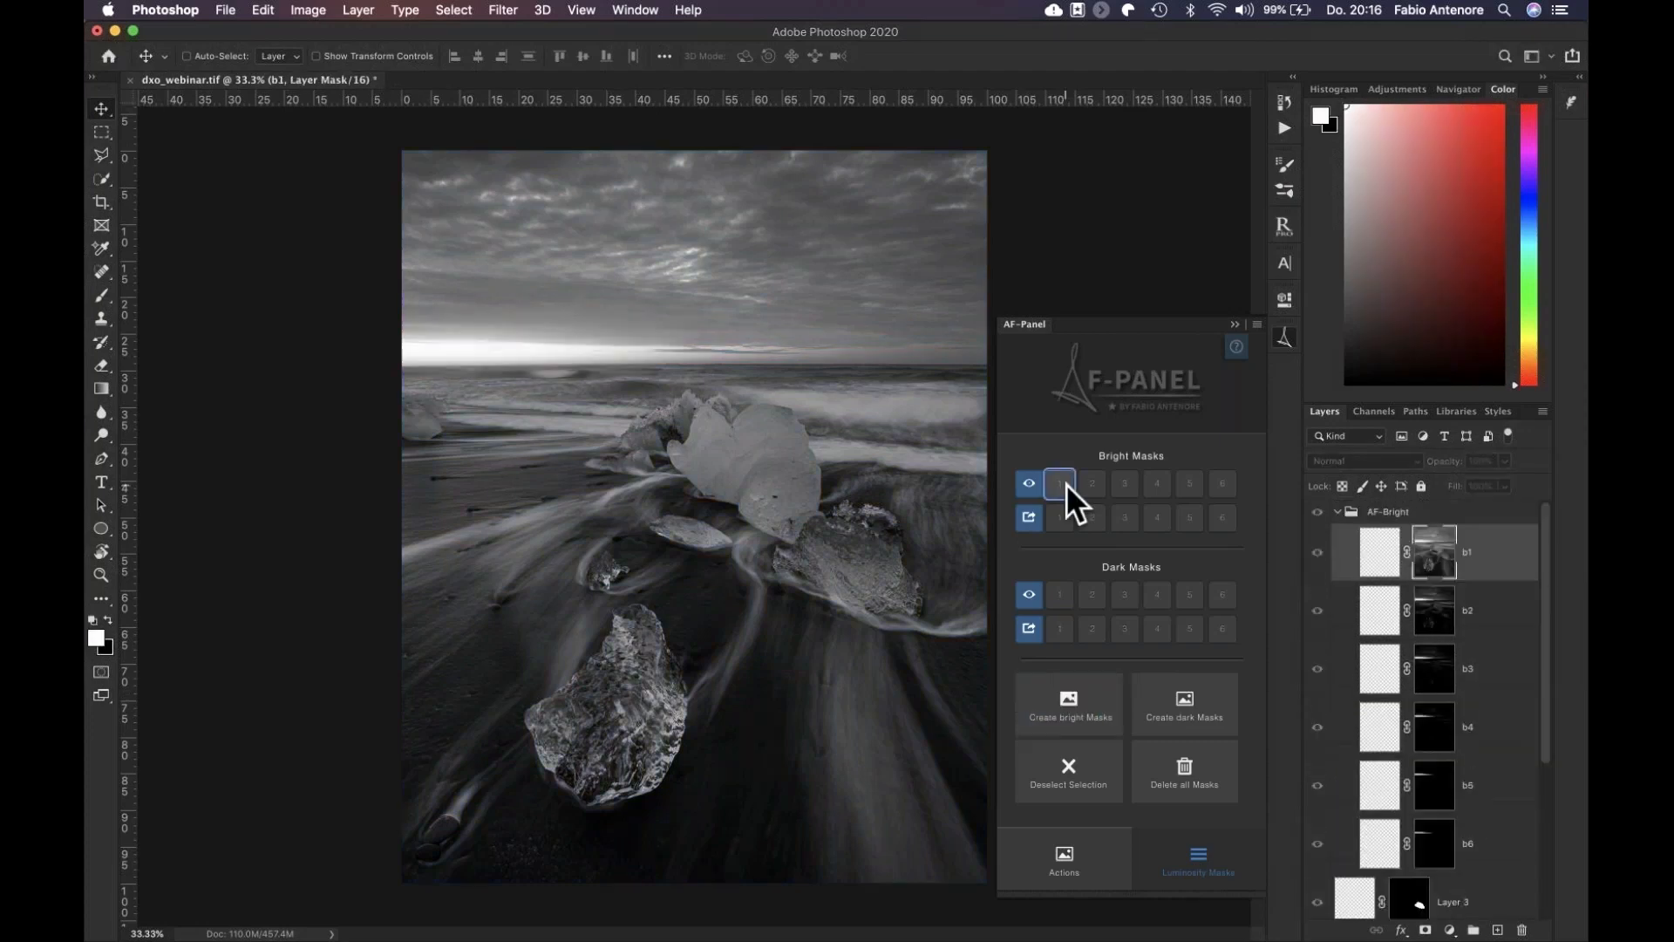
click(1092, 483)
click(1113, 483)
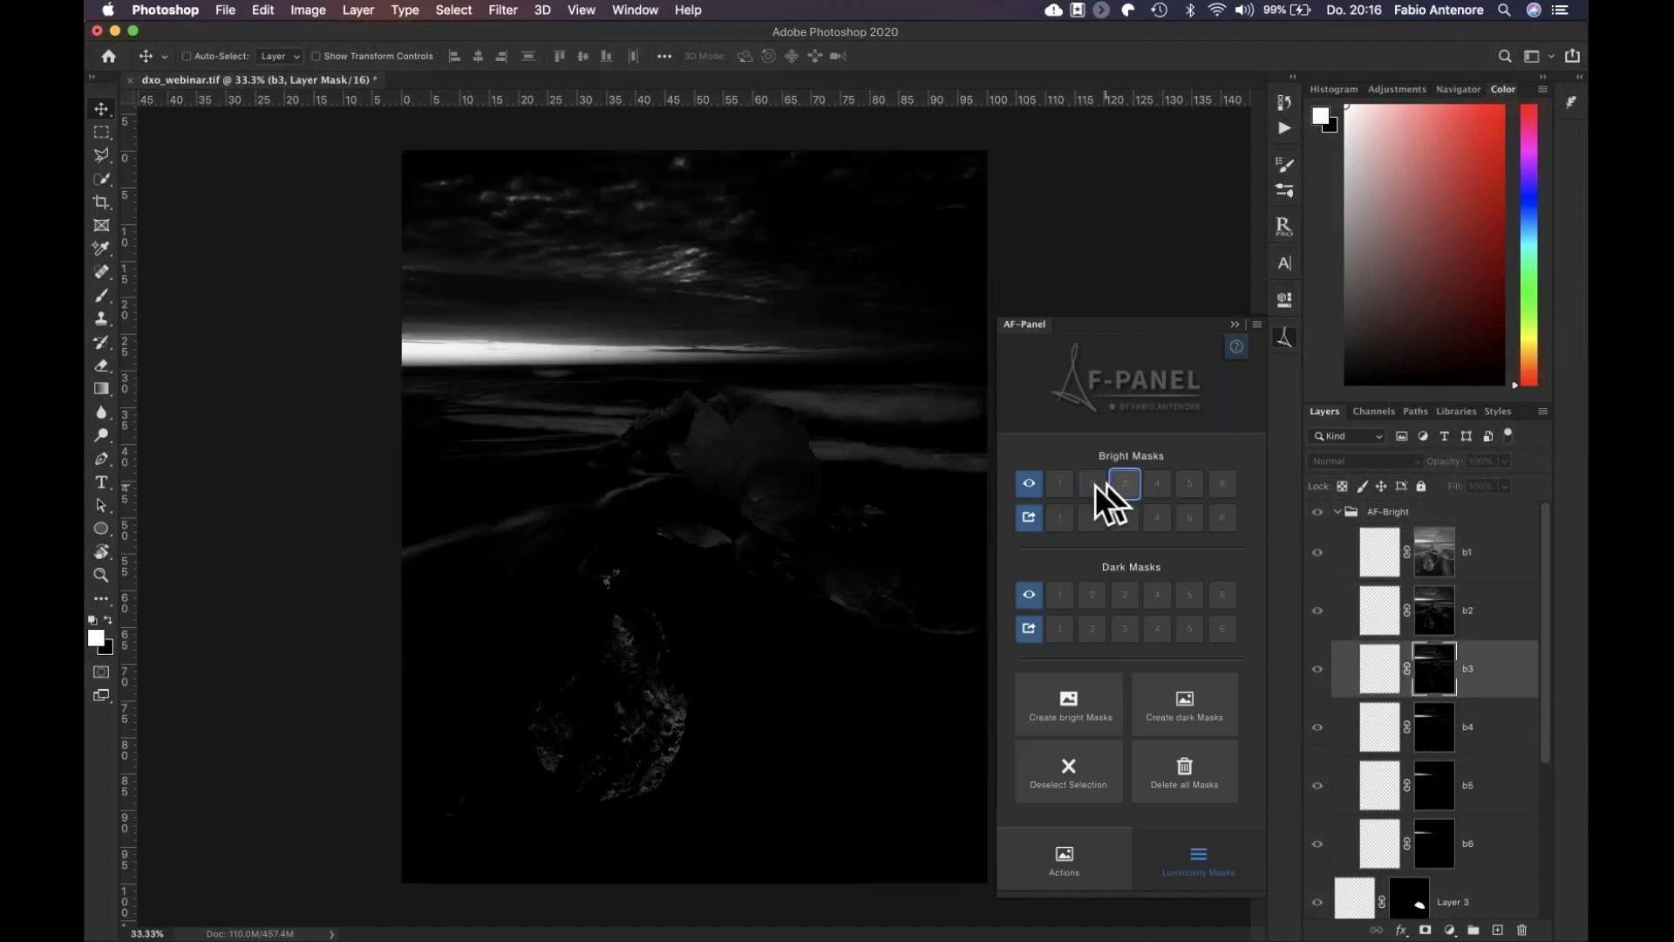
click(1064, 483)
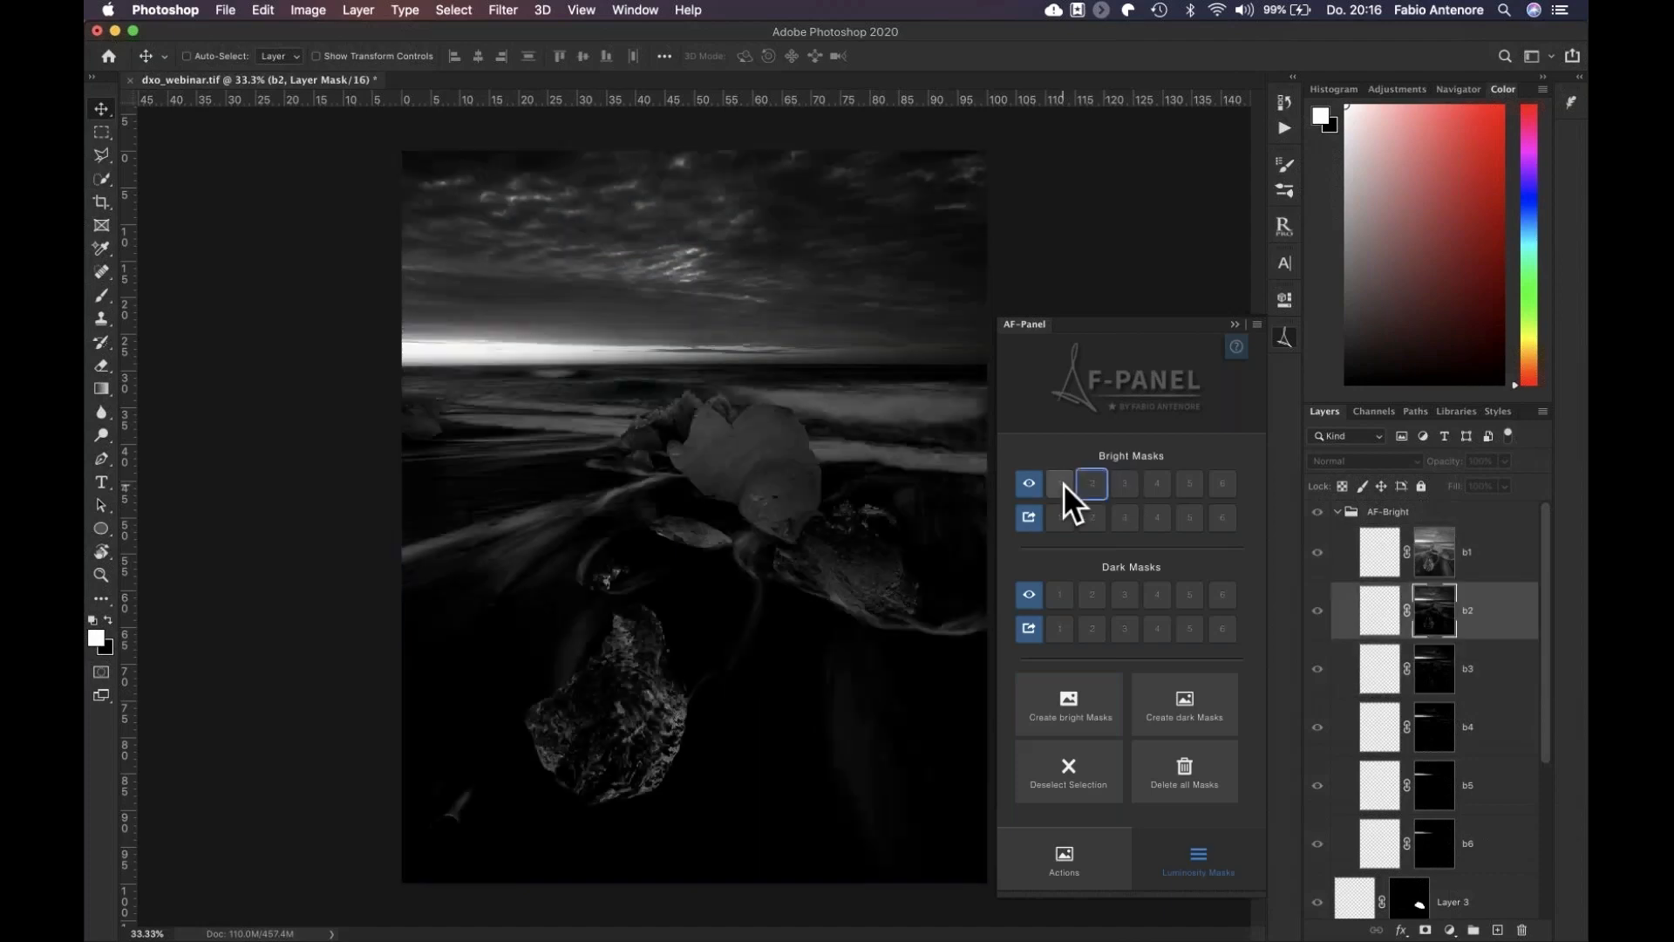
click(1063, 483)
click(1088, 481)
click(1062, 483)
Load bright mask 1 as a selection and collapse the AF-Panel
click(1062, 484)
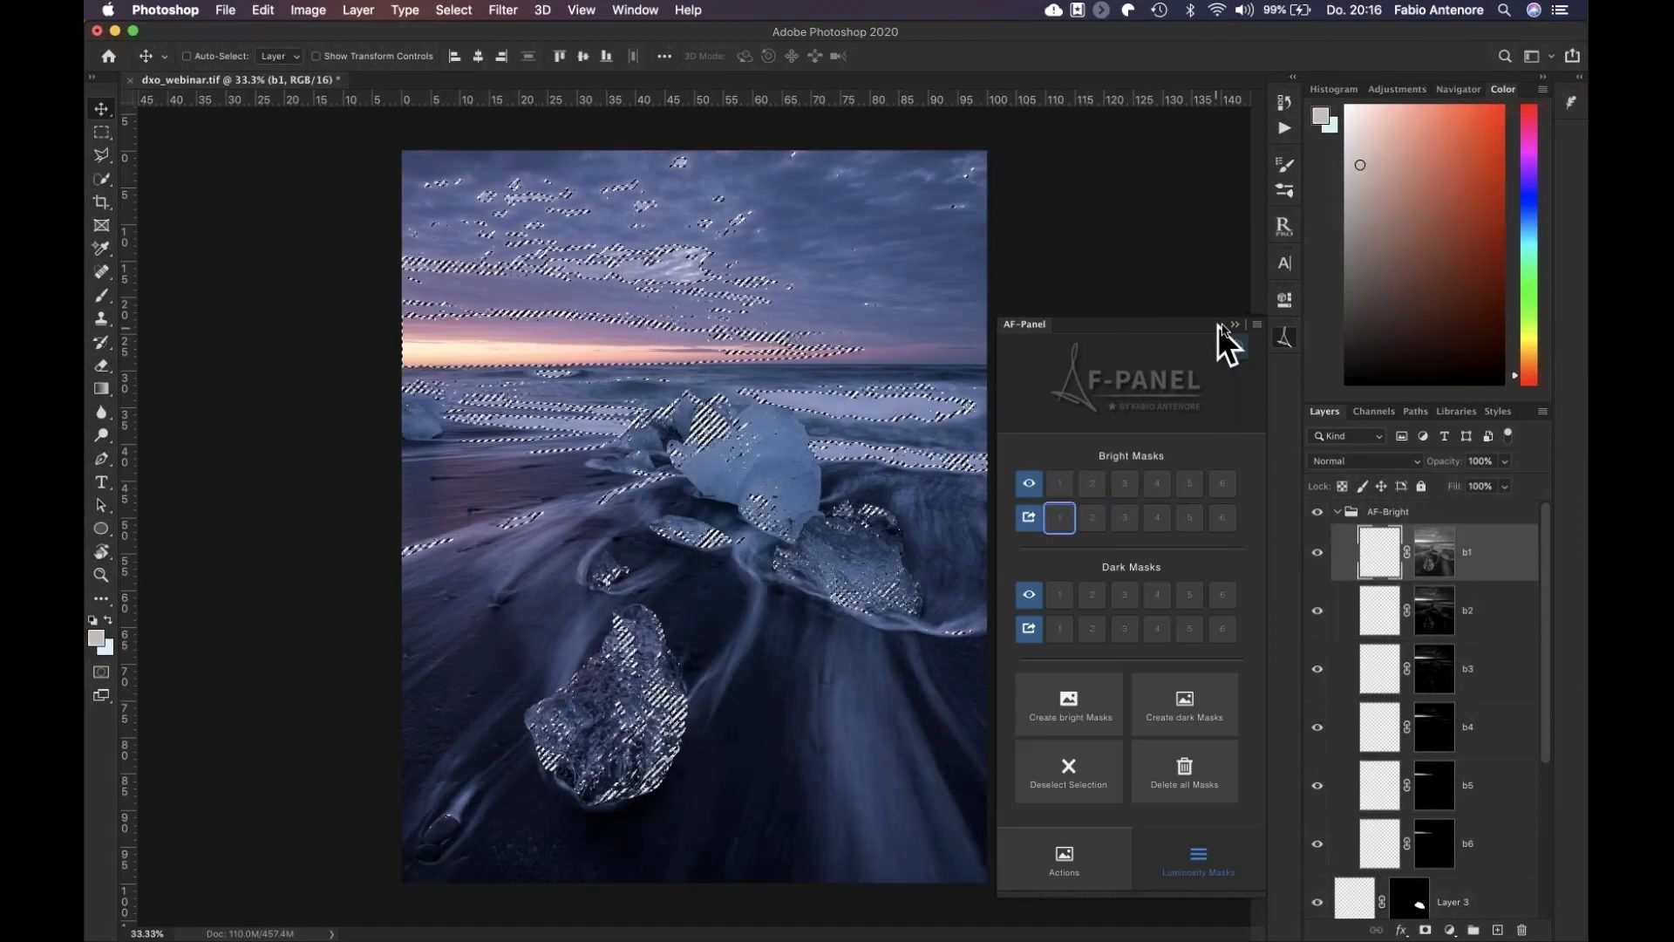
click(1220, 325)
scroll(1439, 754, down, 4)
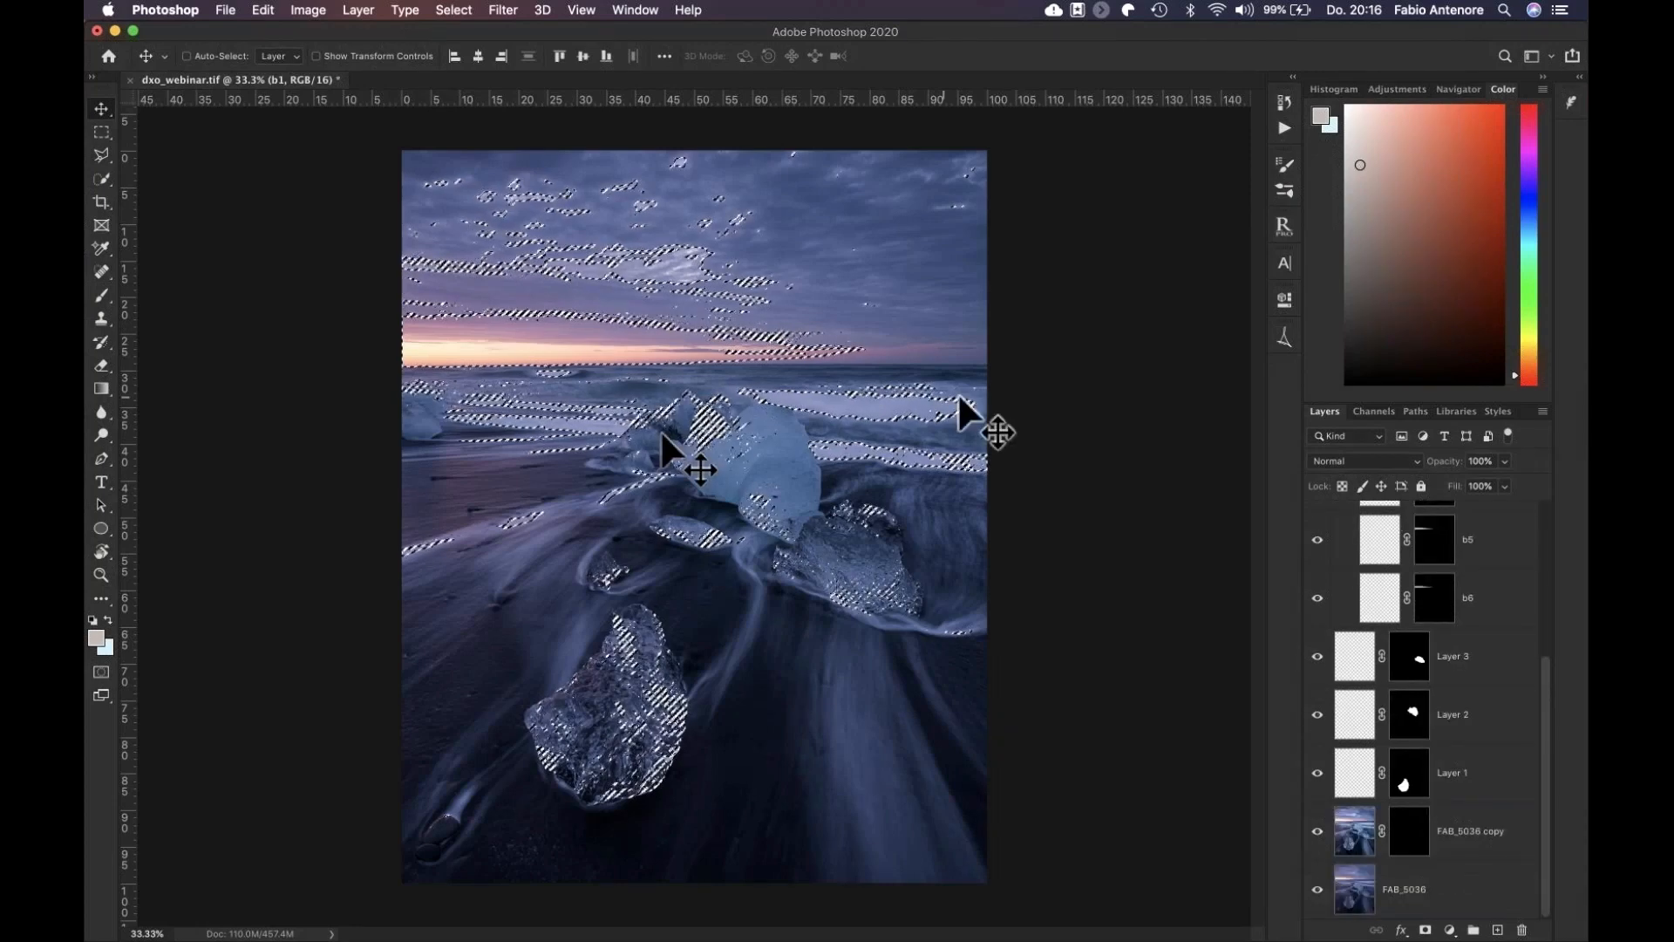
Paint white at 30% opacity with a size 300 brush on the FAB_5036 copy mask over the water streaks in the right foreground
click(1471, 835)
key(b)
key(d)
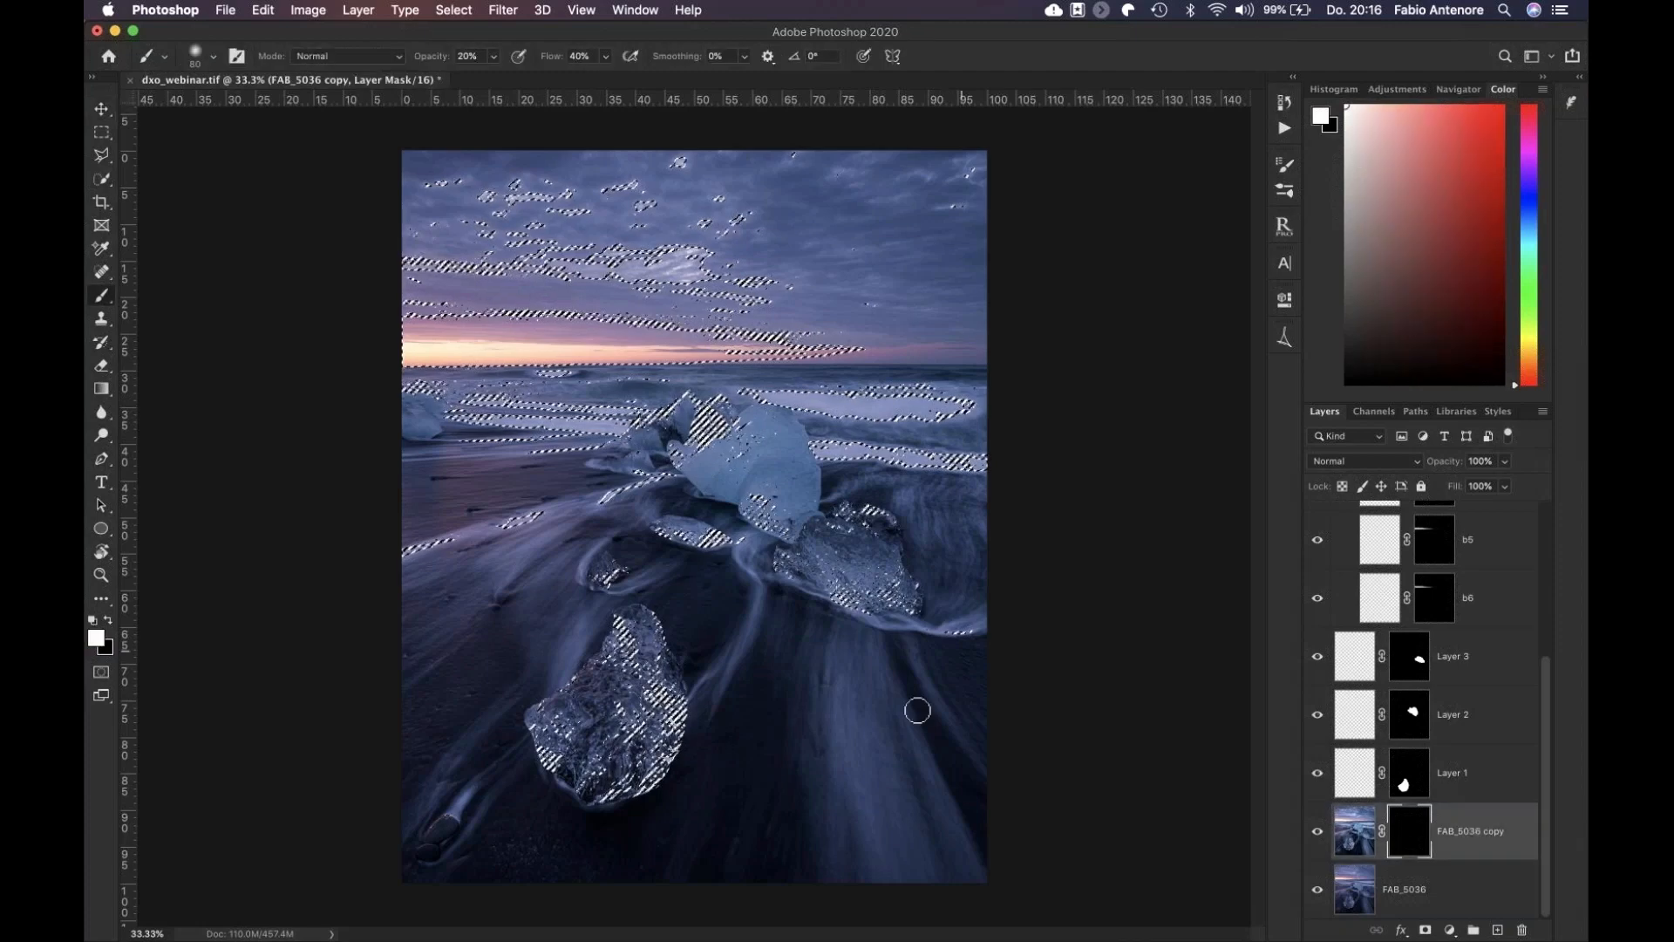
key(bracketright)
key(bracketright)
key(bracketright)
key(bracketright)
key(bracketright)
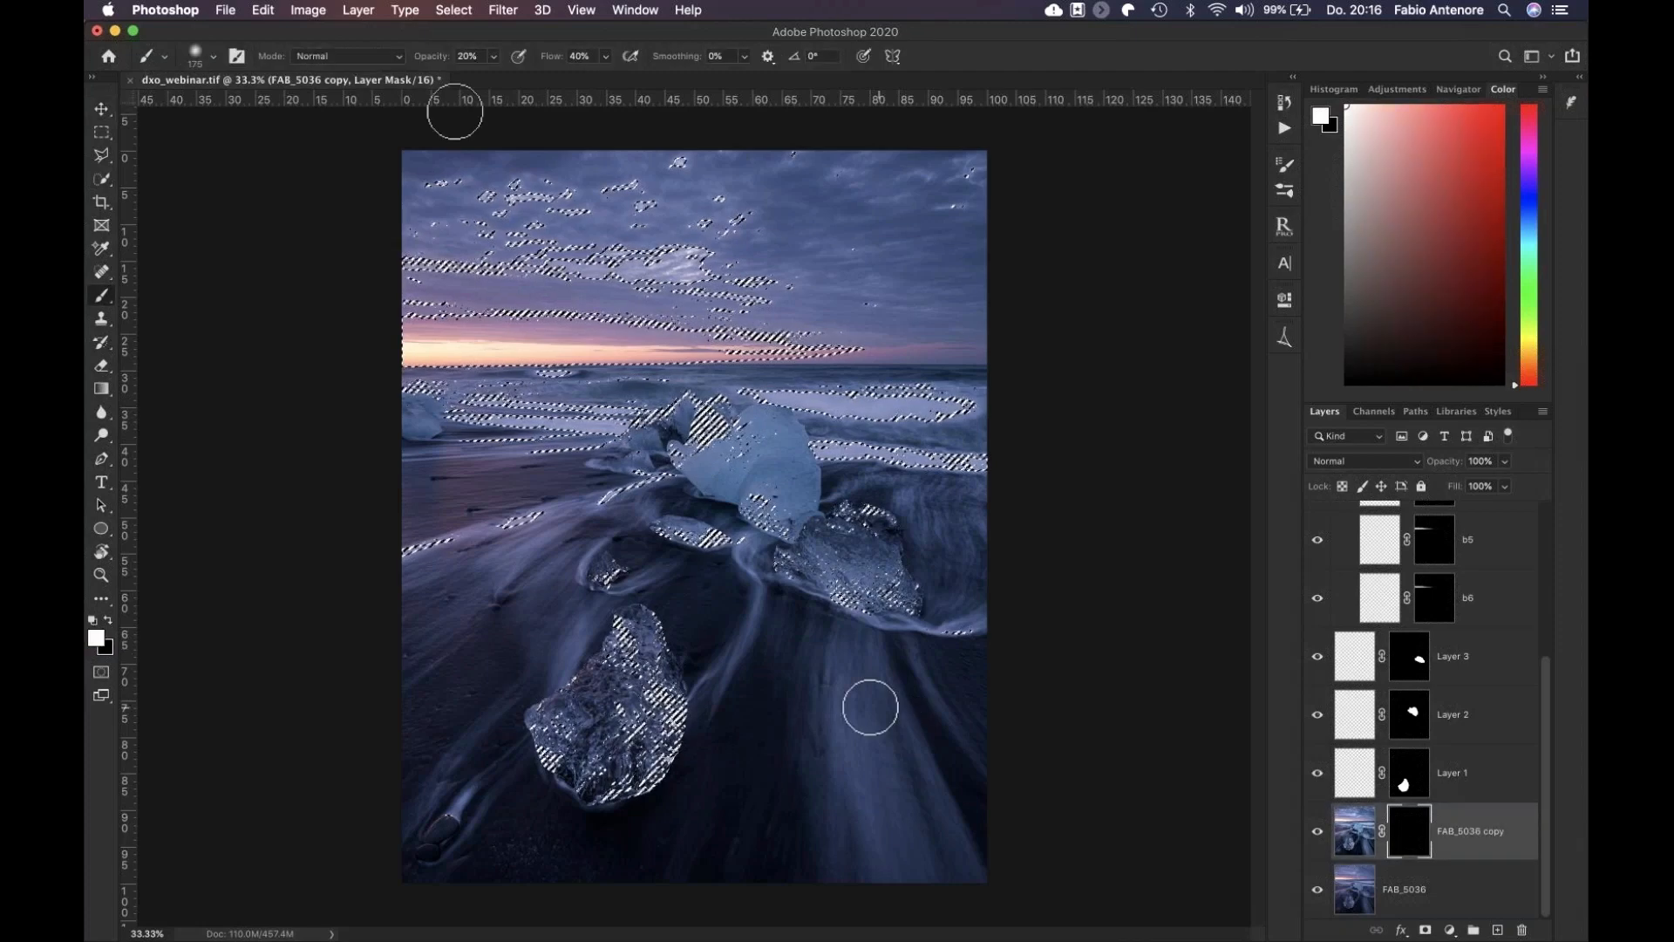
key(3)
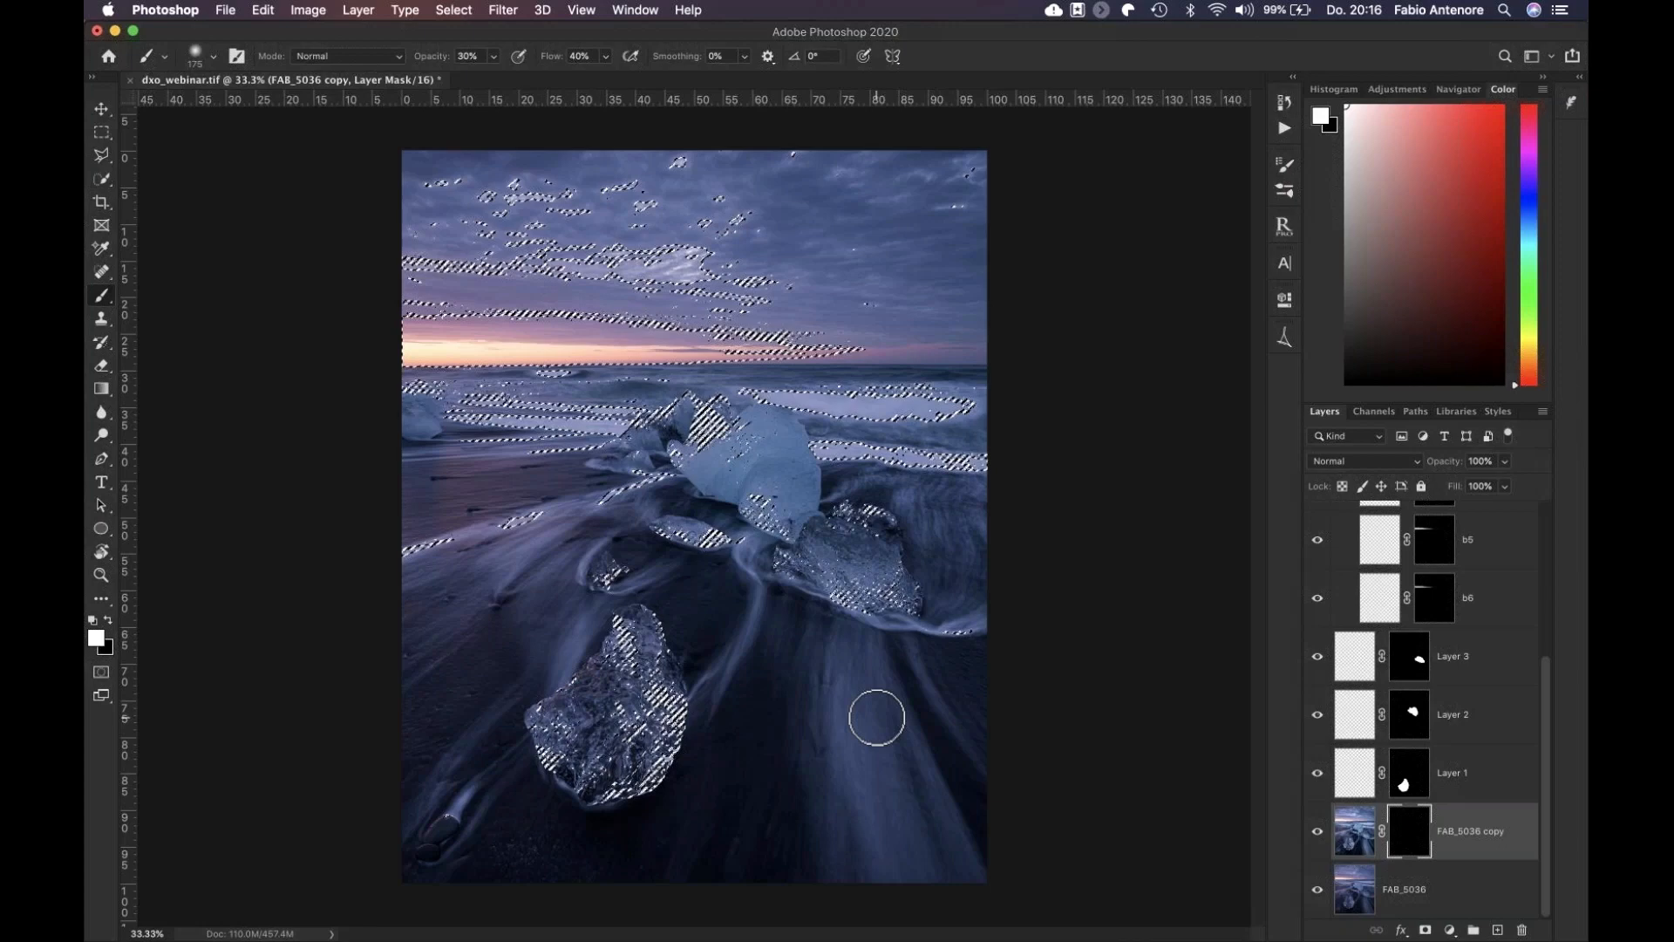
key(bracketright)
key(bracketright)
key(bracketright)
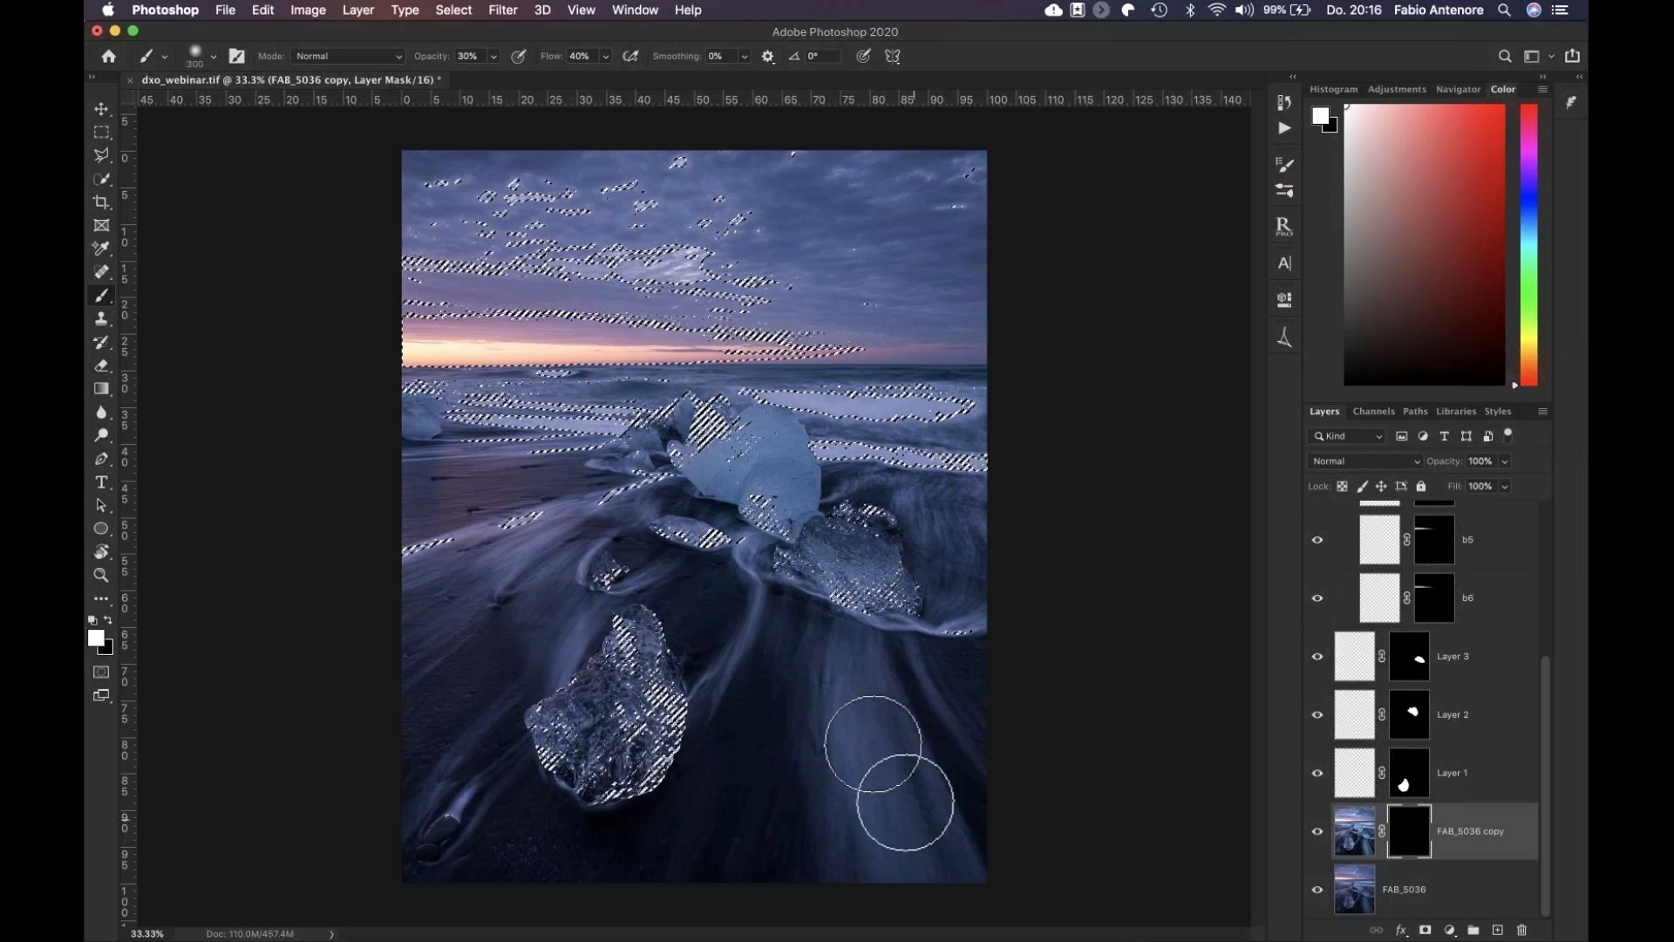
drag(872, 744, 890, 871)
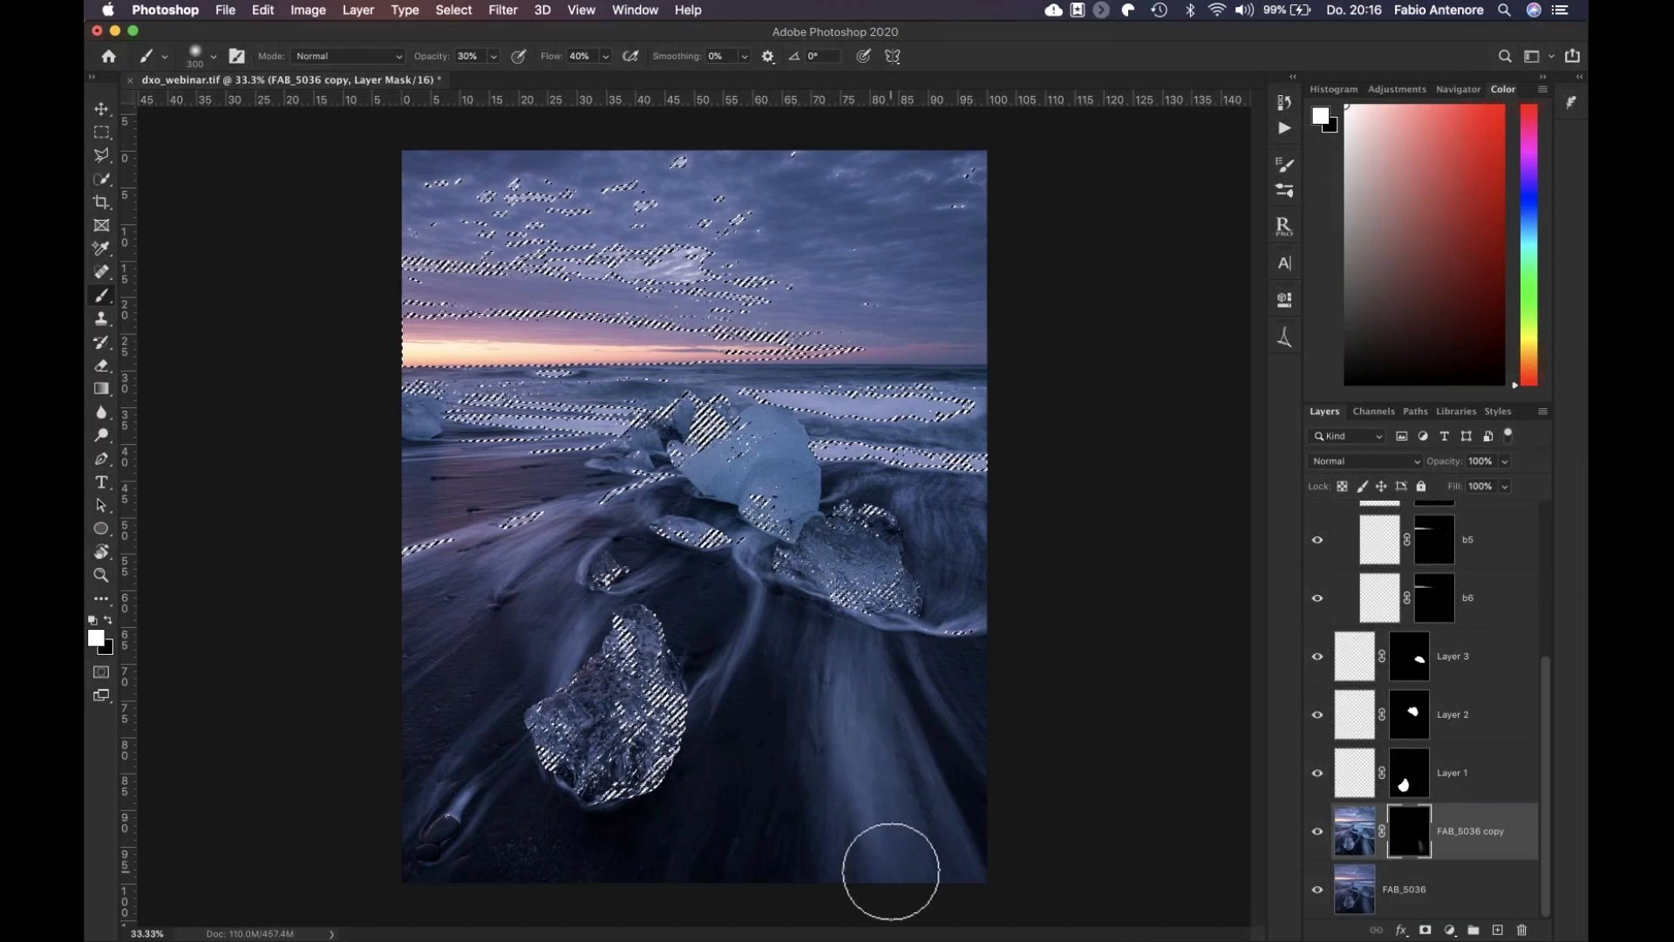
Paint the mask at 50% opacity over the water streaks left of the ice, hide the selection outline, and enlarge the brush to 400
key(5)
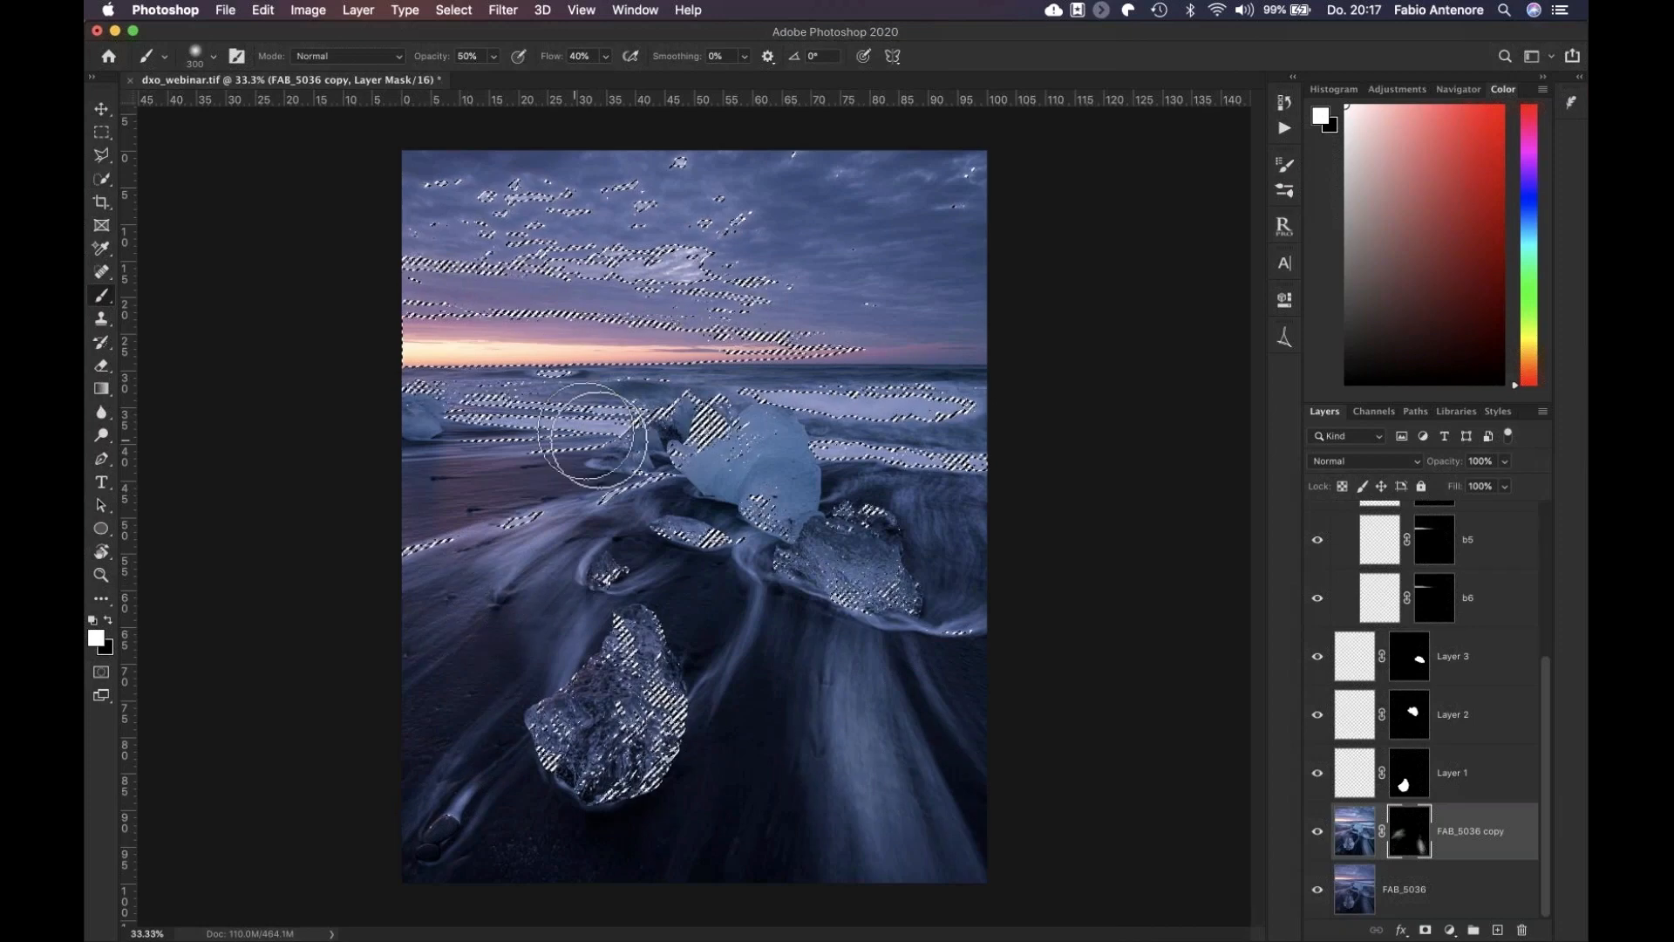
drag(593, 436, 568, 404)
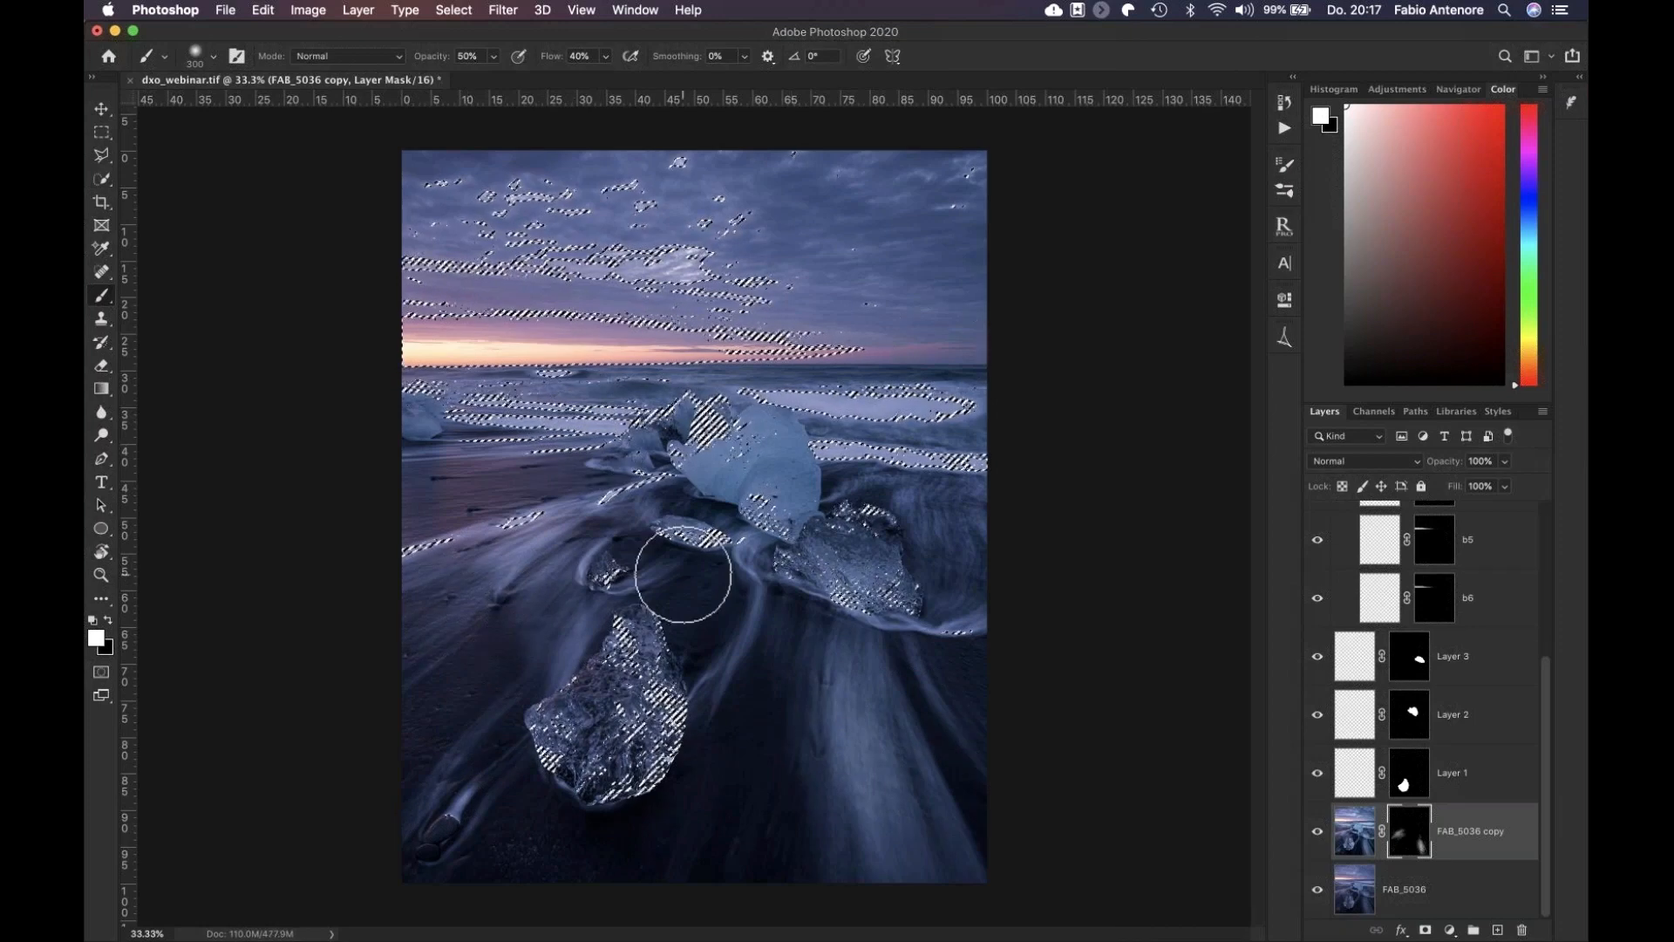
key(super+d)
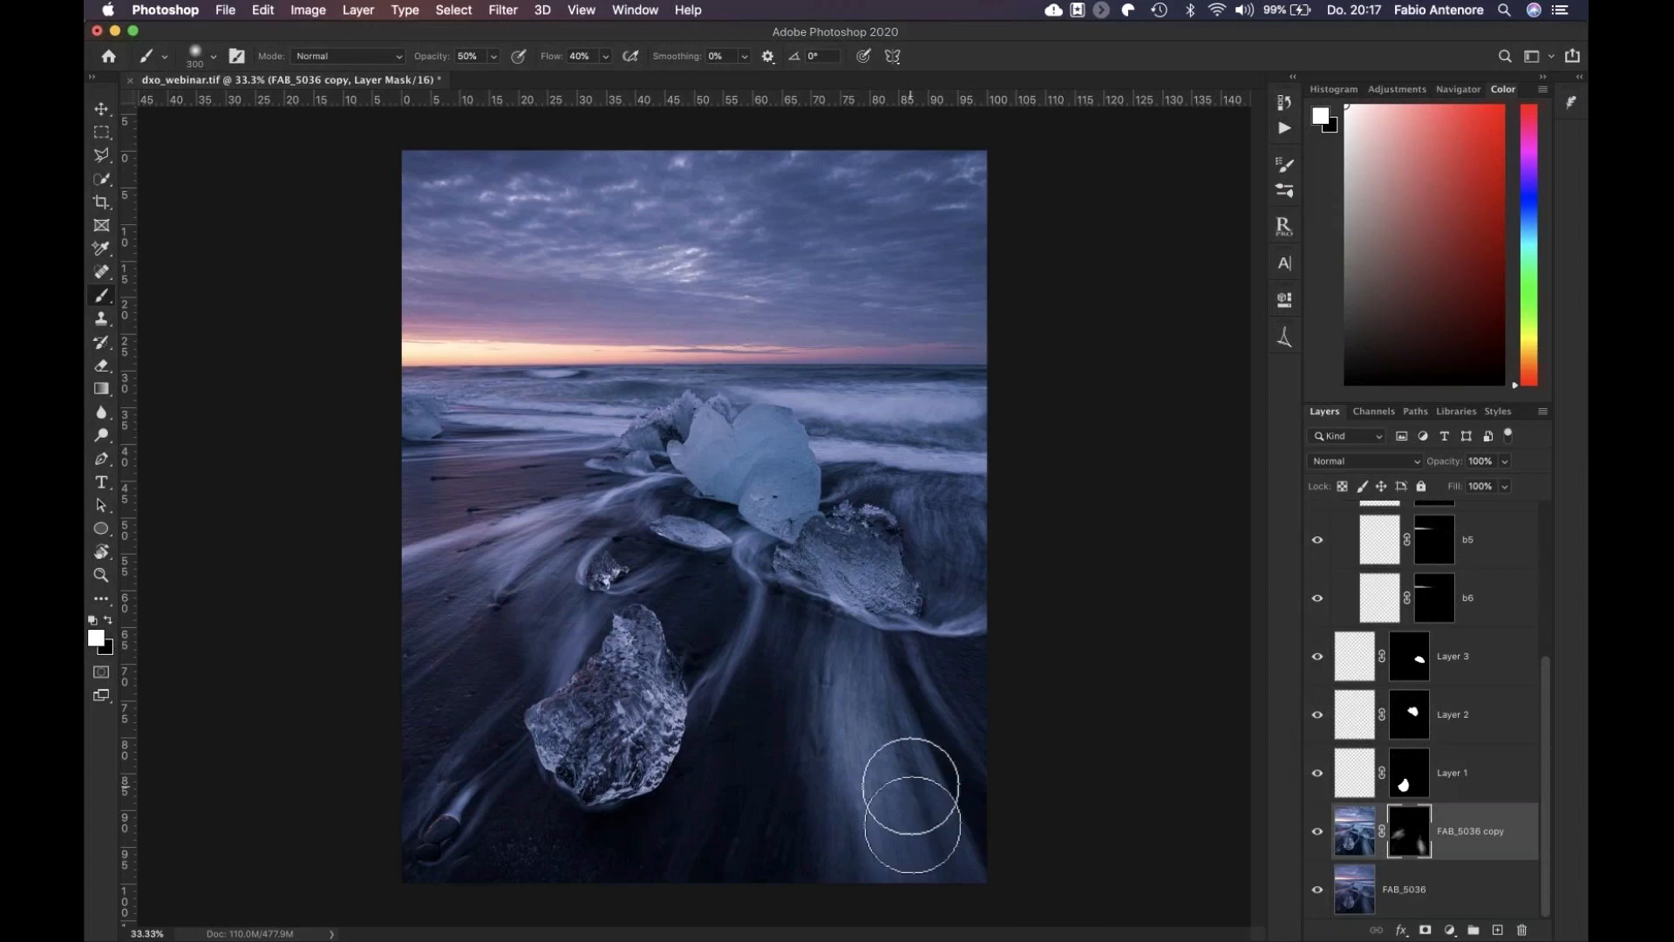
key(bracketright)
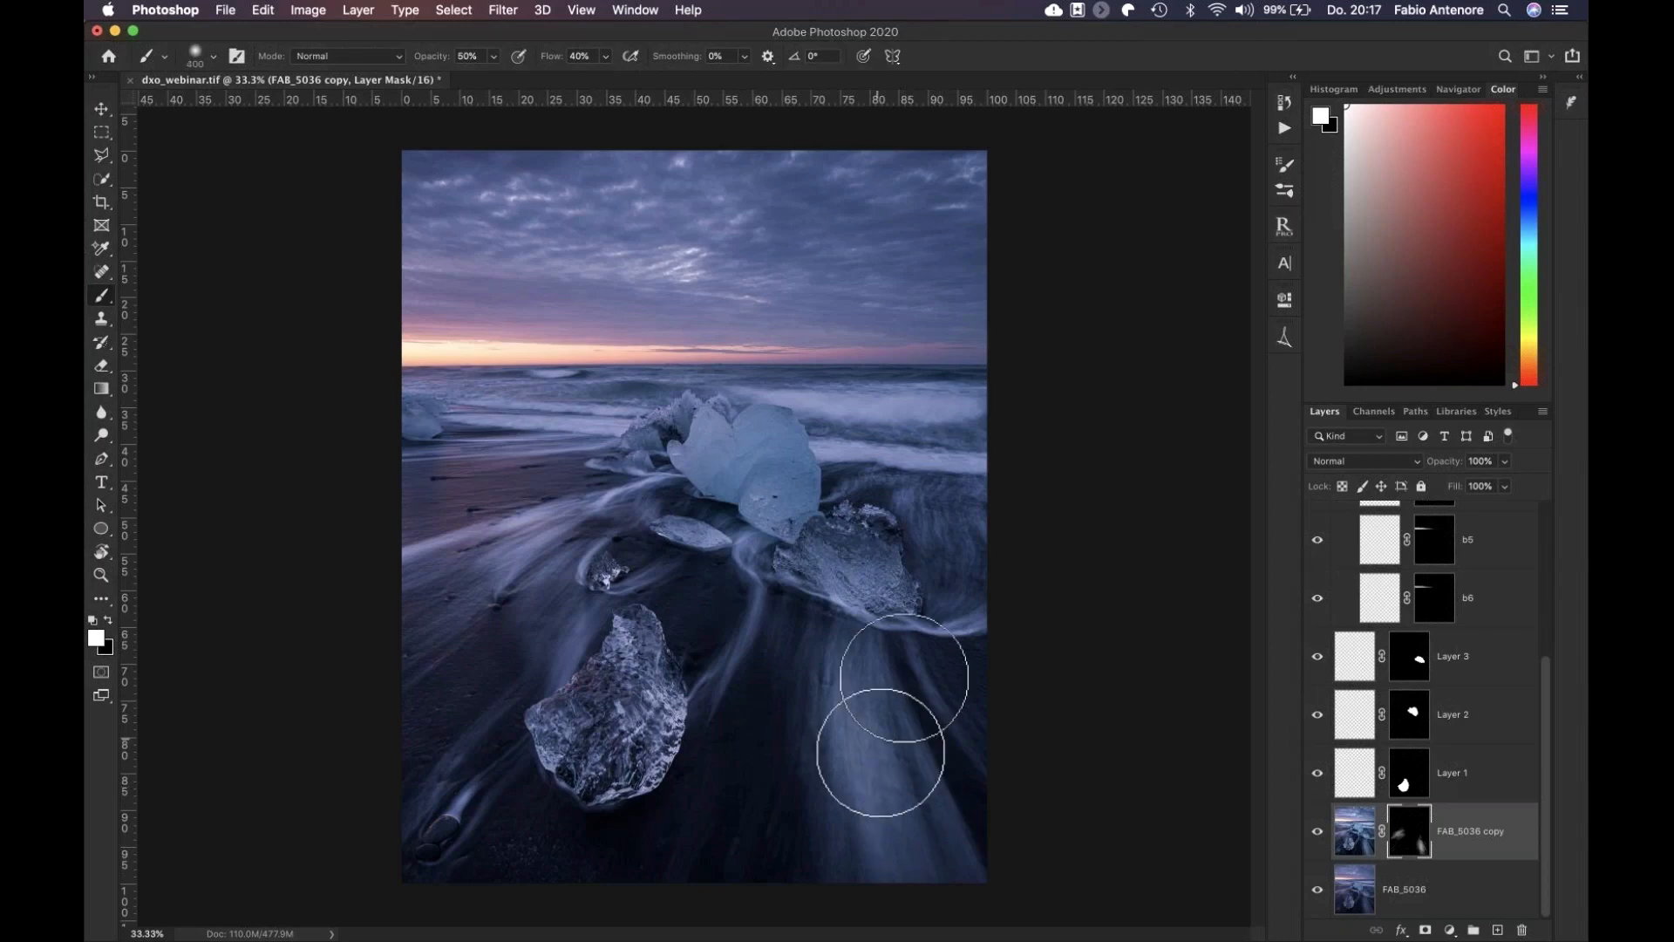
Inspect the painted FAB_5036 copy mask on its own, and compare the photo with and without that layer
alt+click(1417, 837)
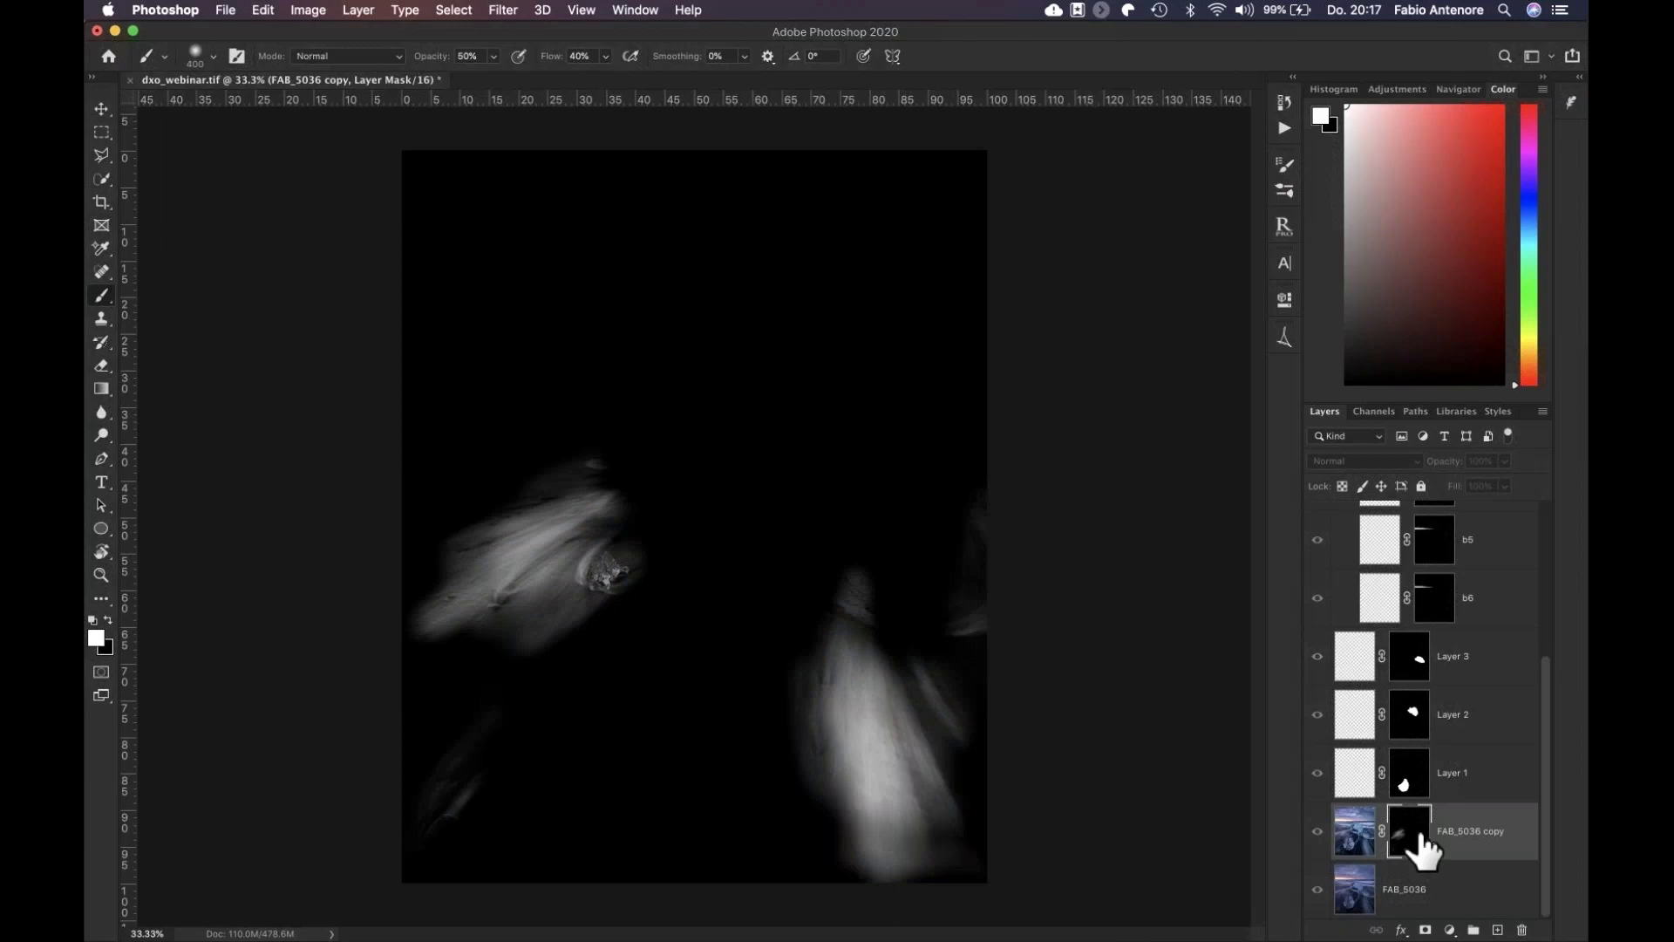
alt+click(1416, 836)
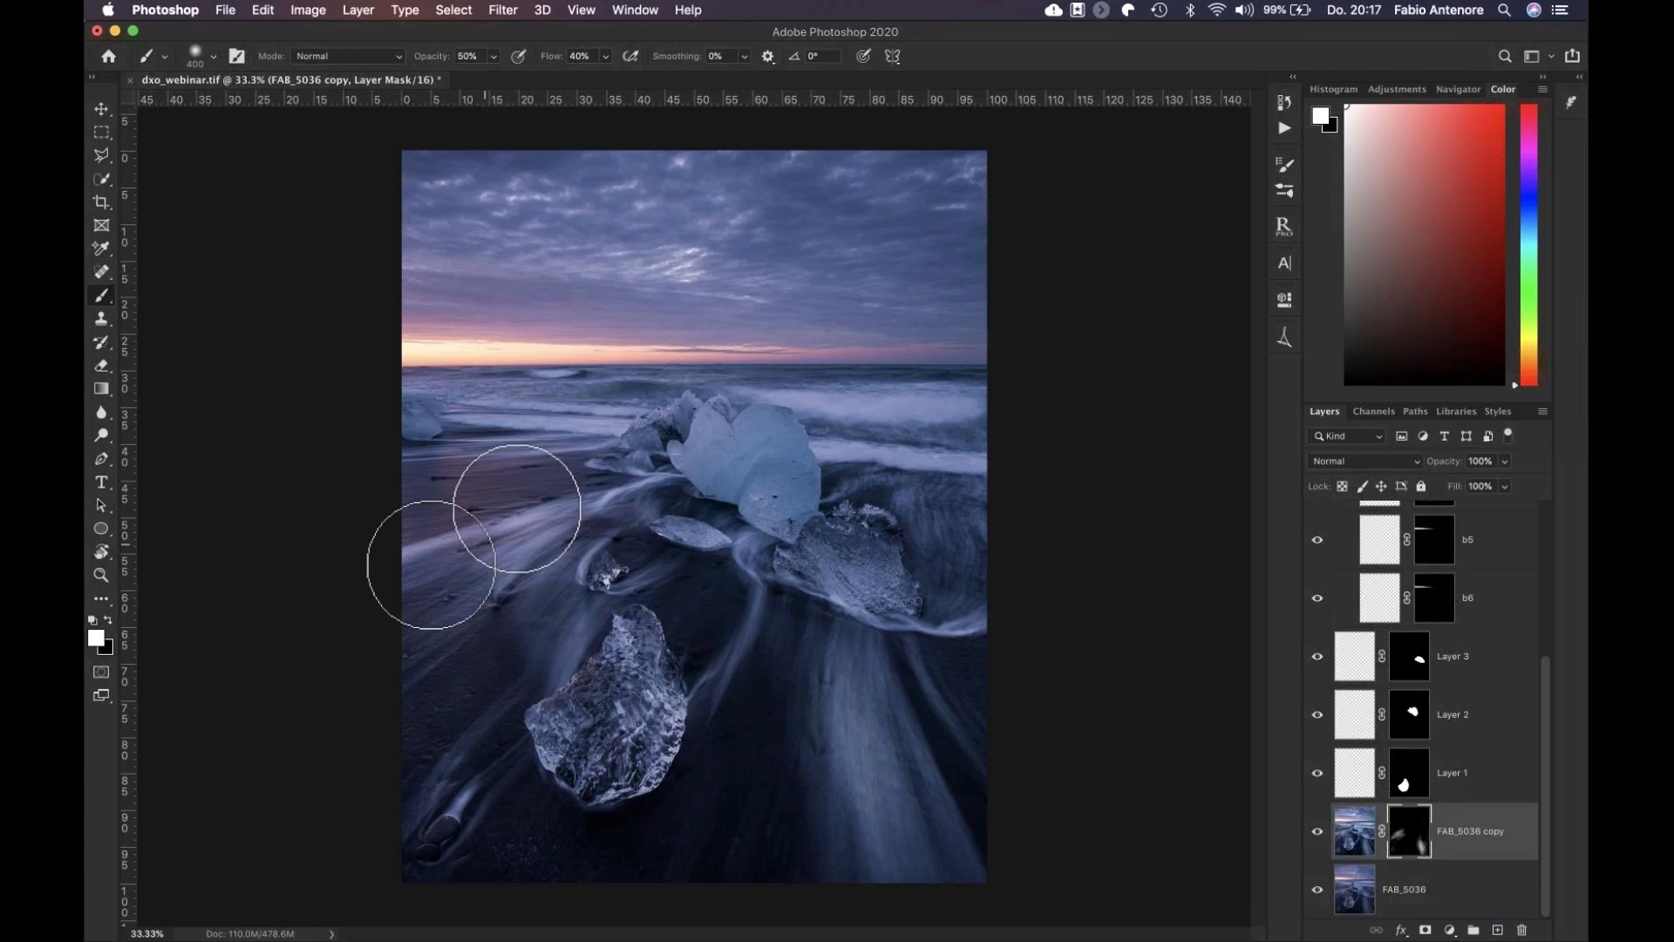
click(1318, 831)
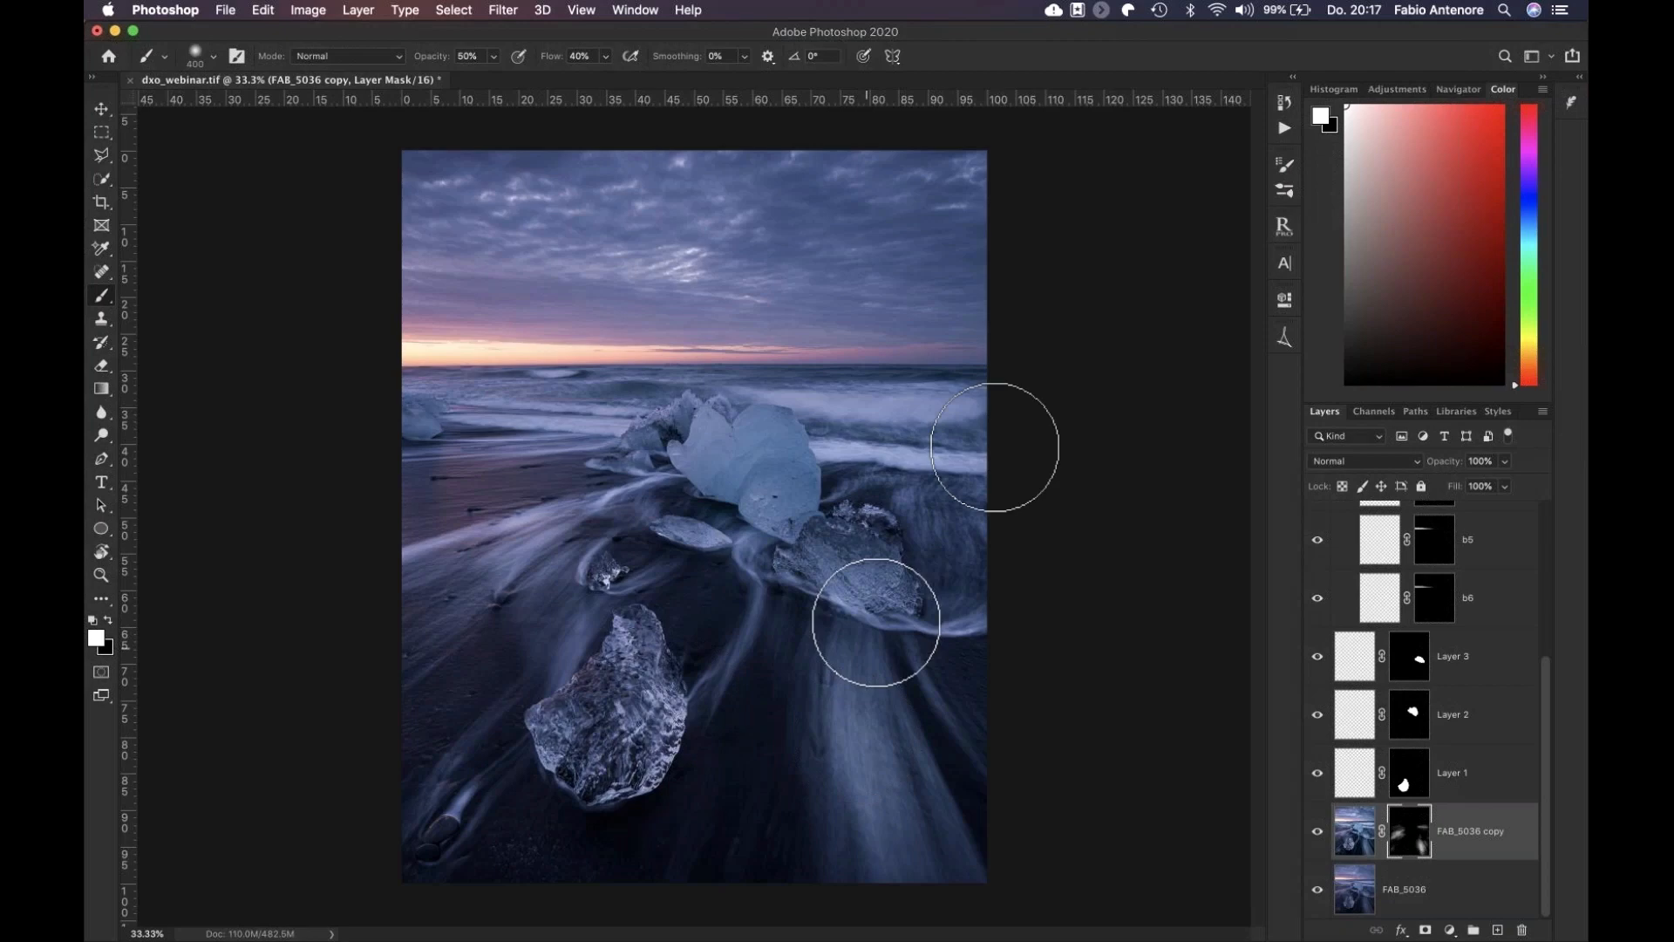
Reduce the brush size to 200, preview bright mask 1 in the AF-Panel, and load it as a selection
key(bracketleft)
key(bracketleft)
key(bracketleft)
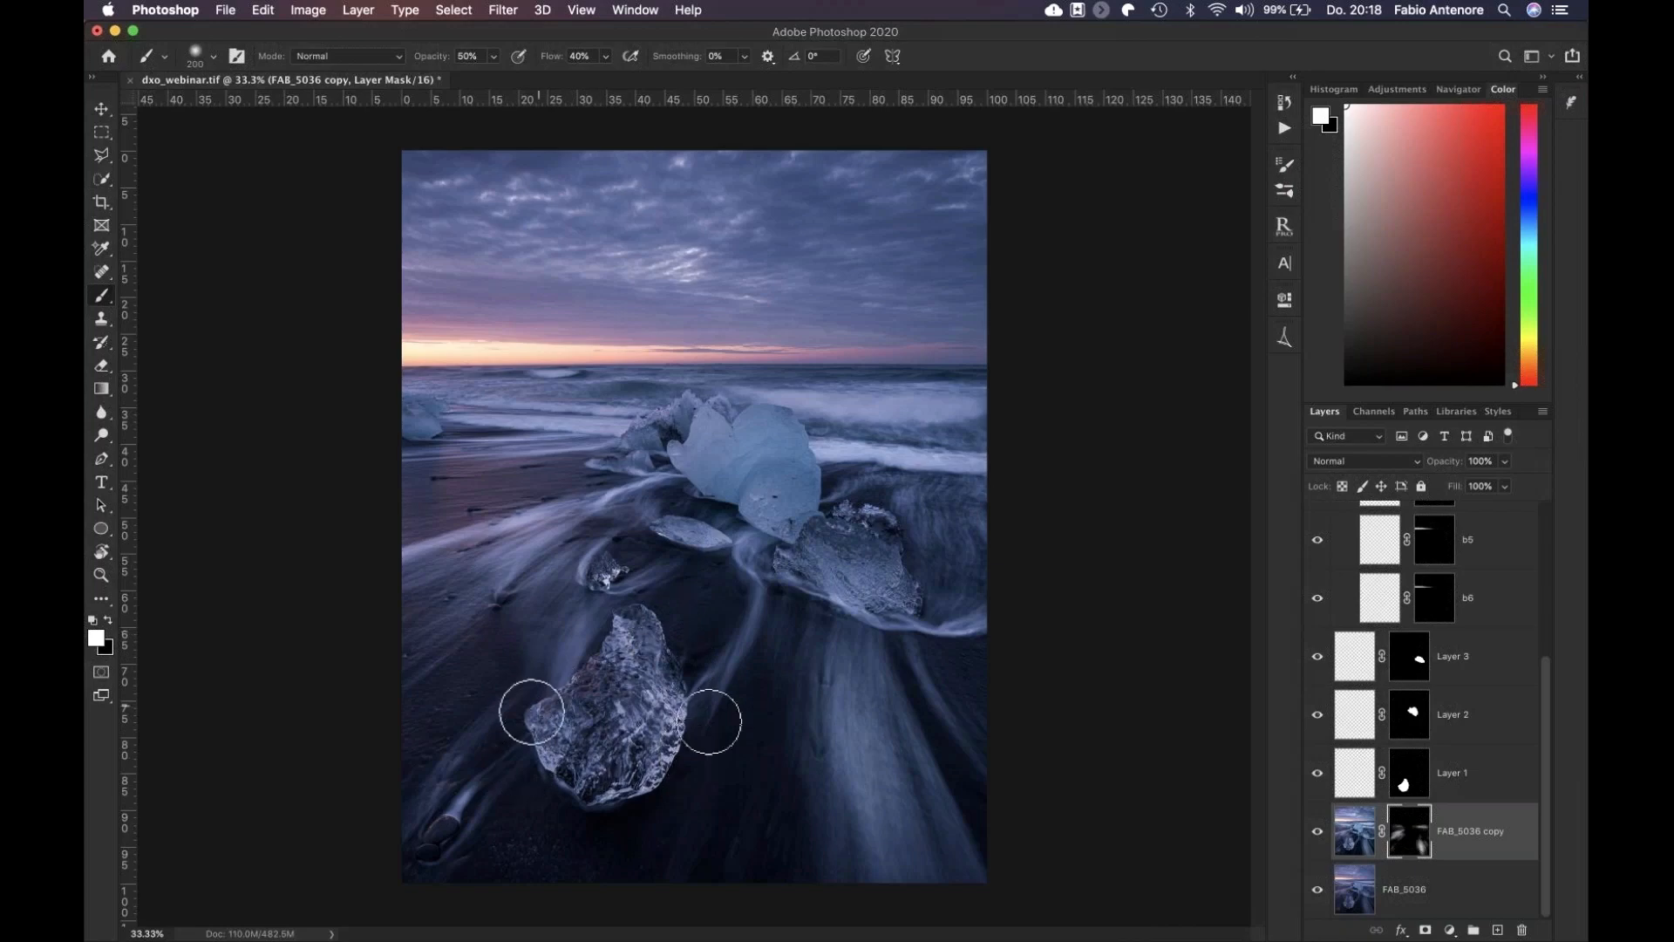
scroll(1468, 672, up, 4)
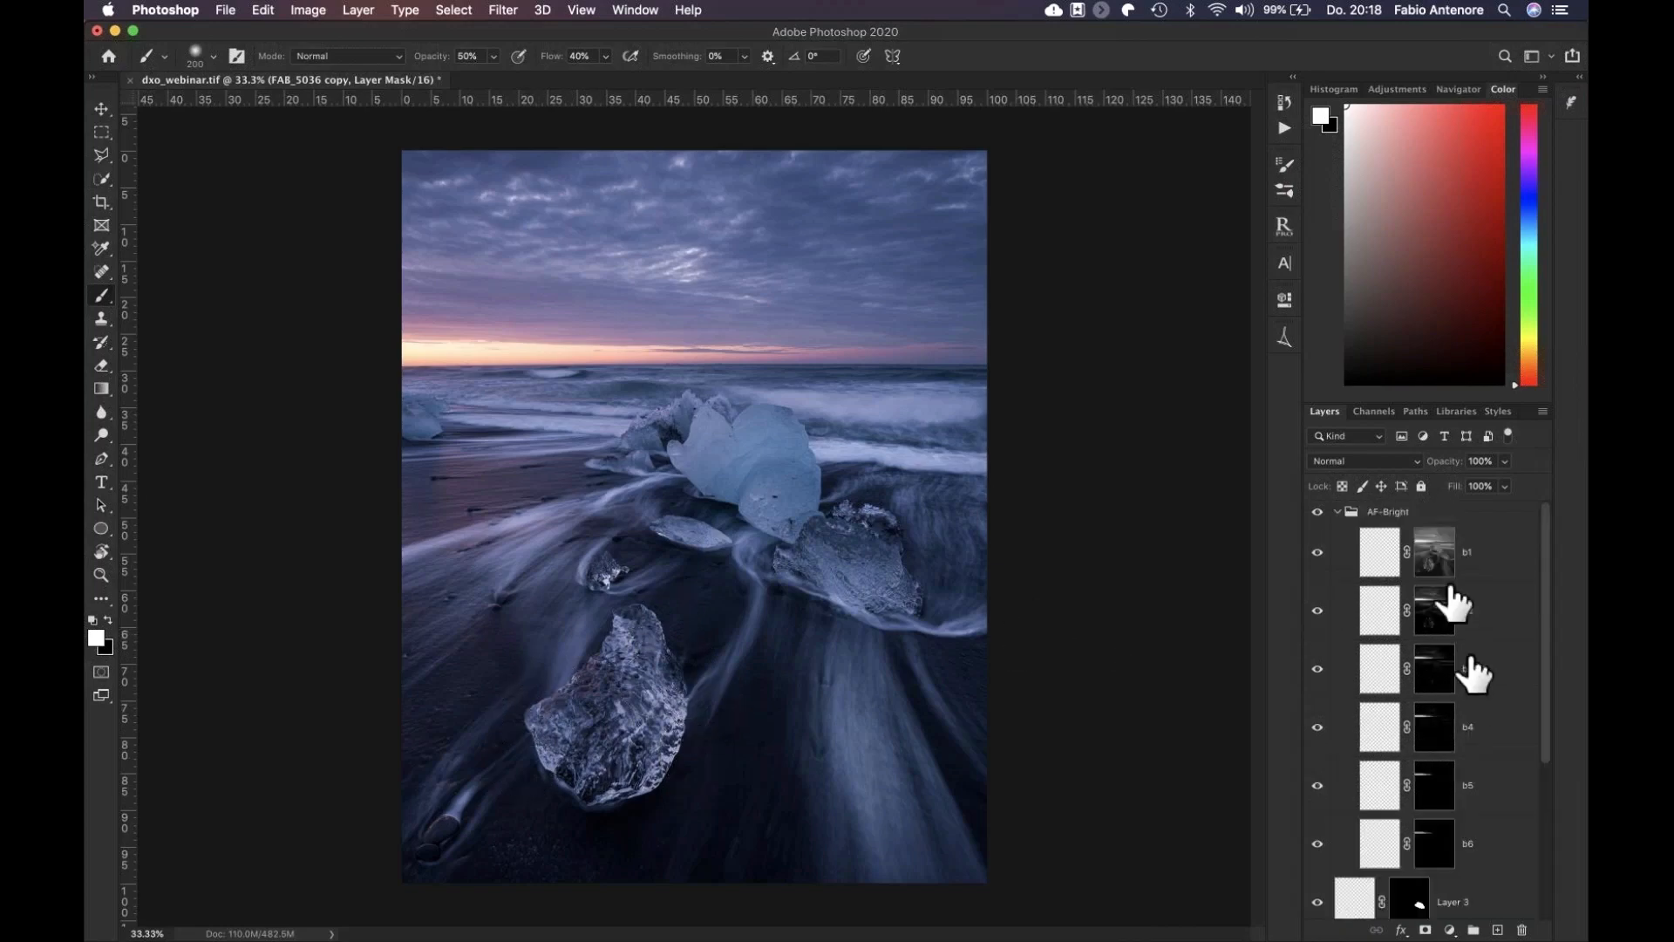
click(1282, 338)
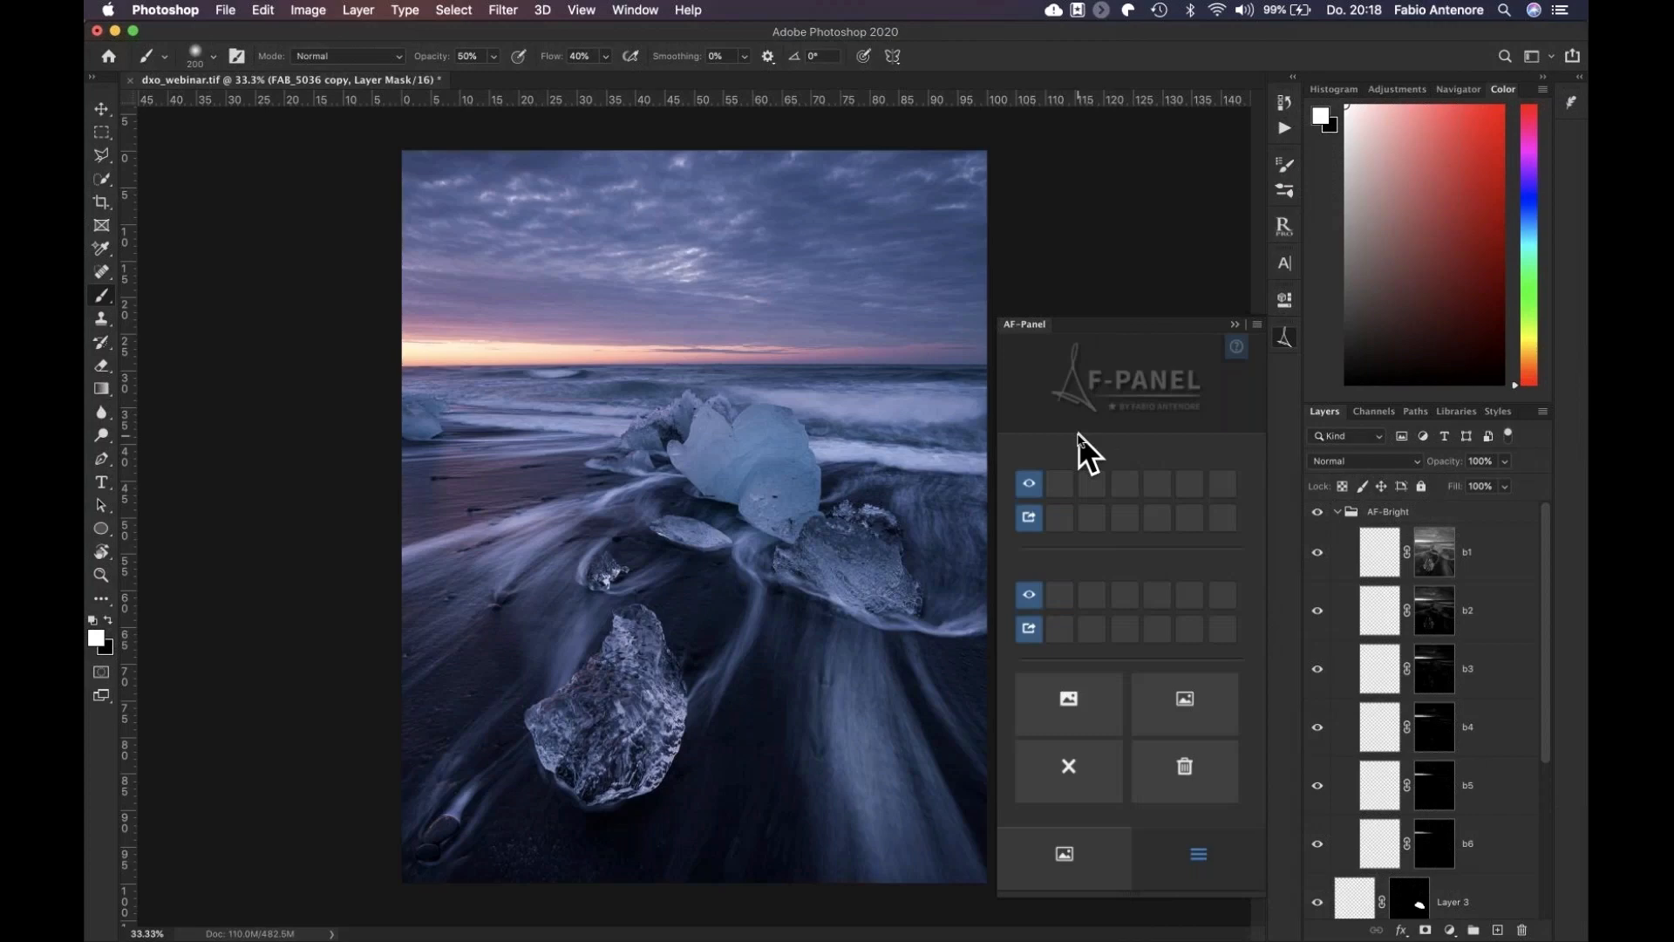
click(1059, 483)
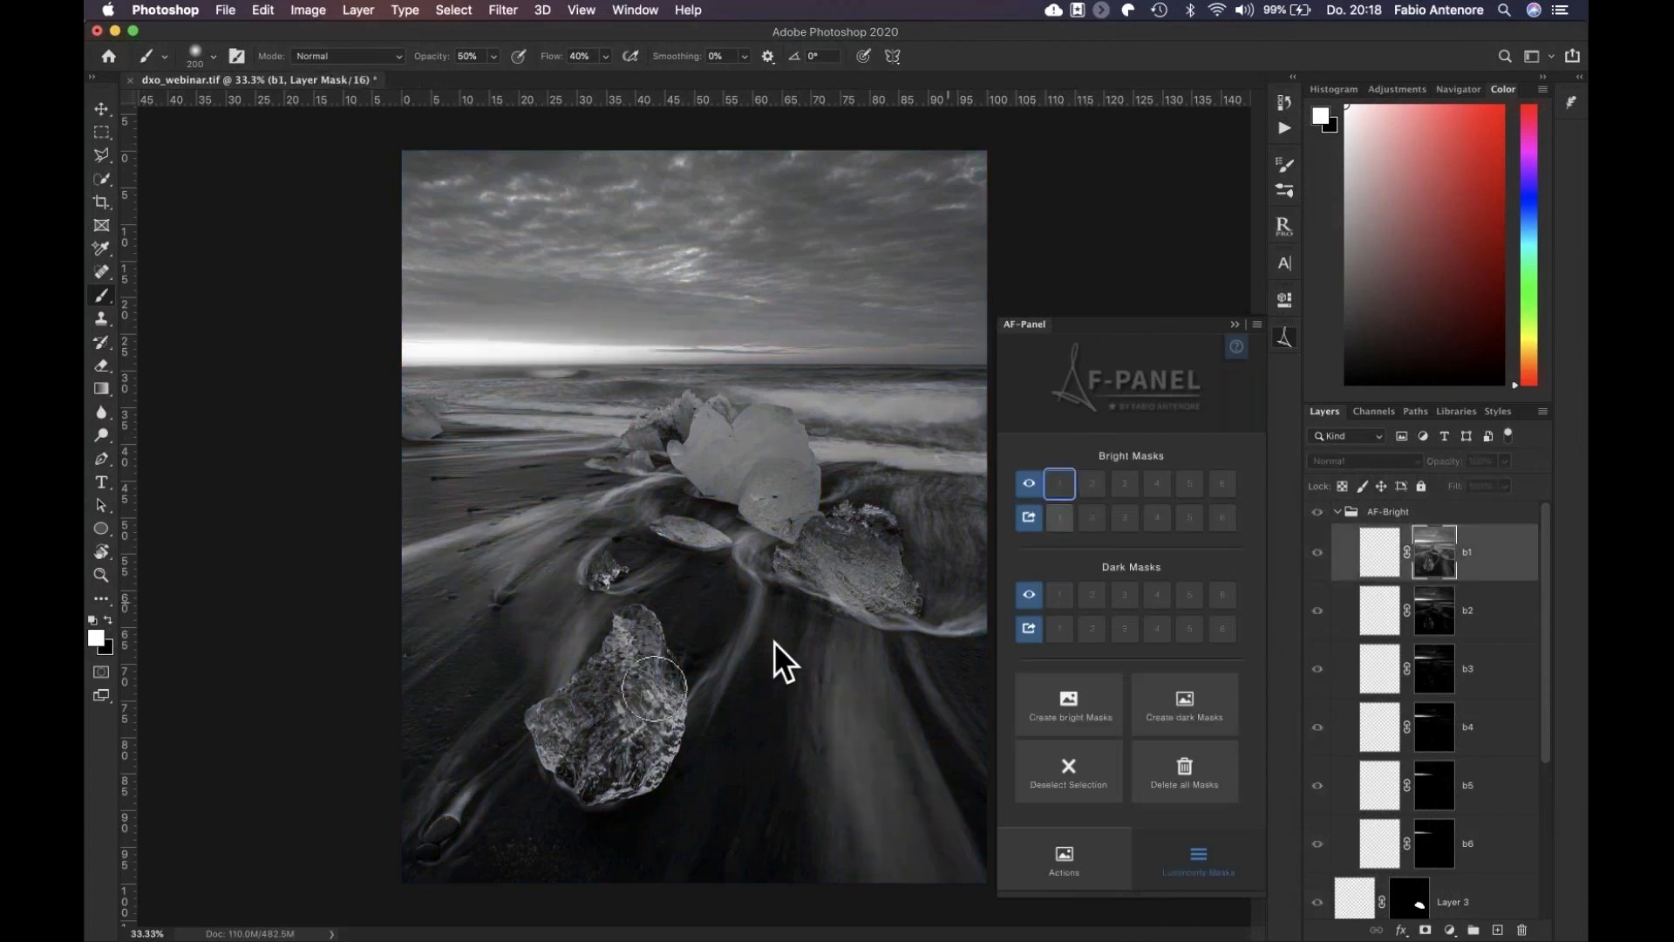
click(1058, 518)
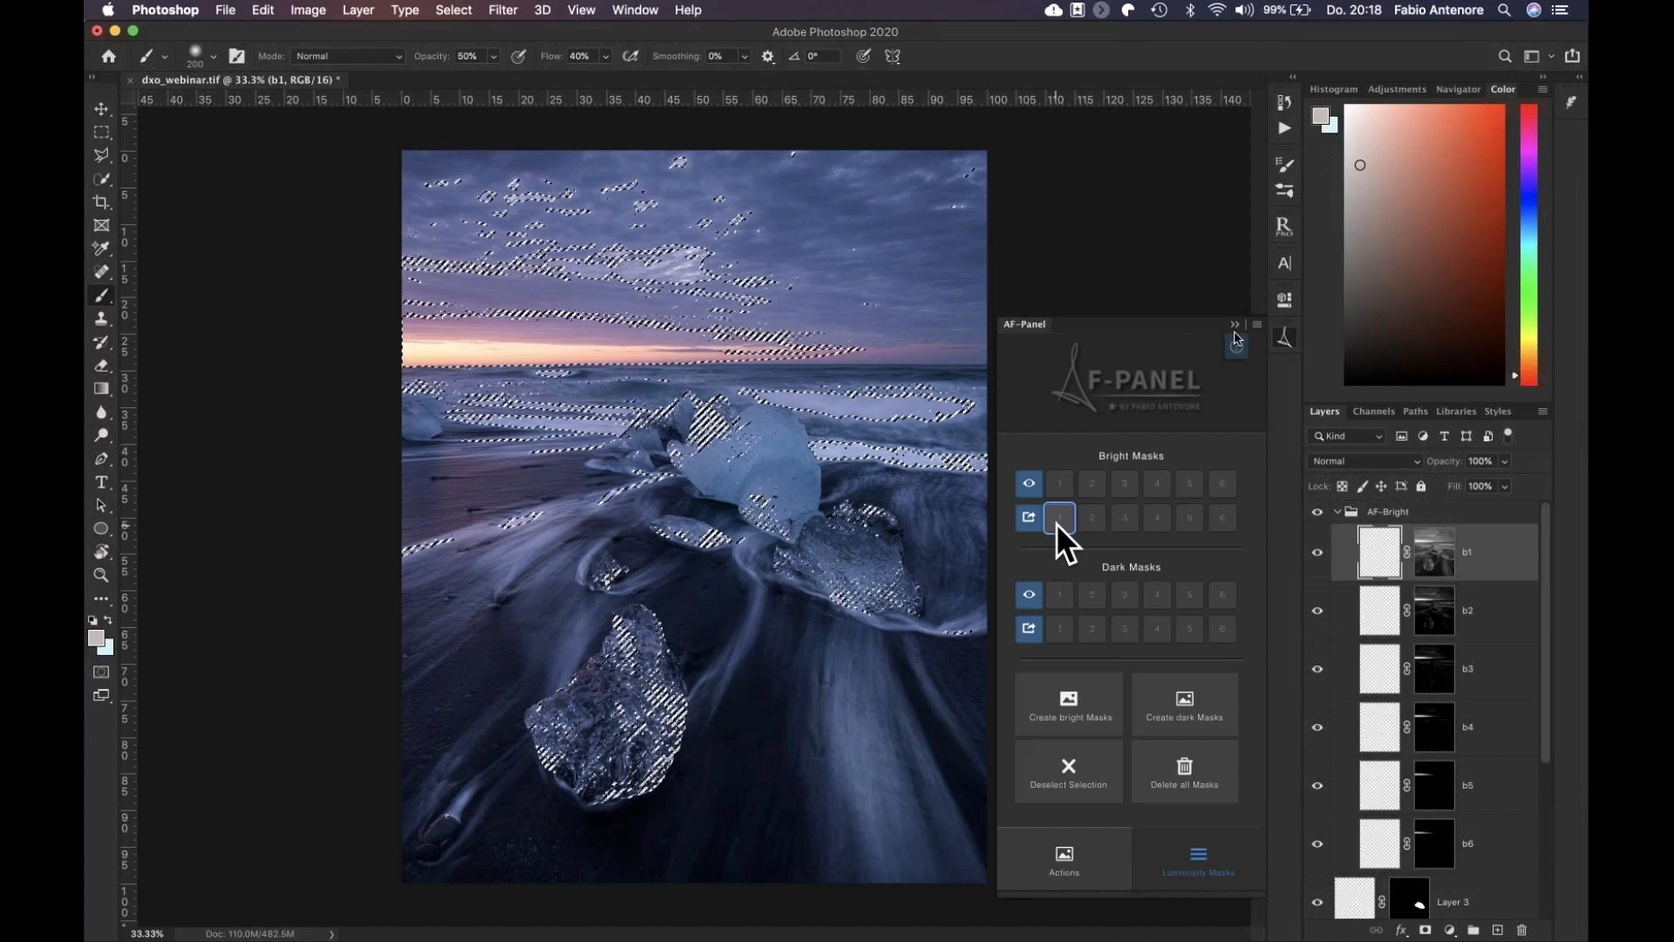
Intersect the selection with the Layer 1 mask to limit it to the front ice block, and hide the selection outline
scroll(1451, 644, down, 4)
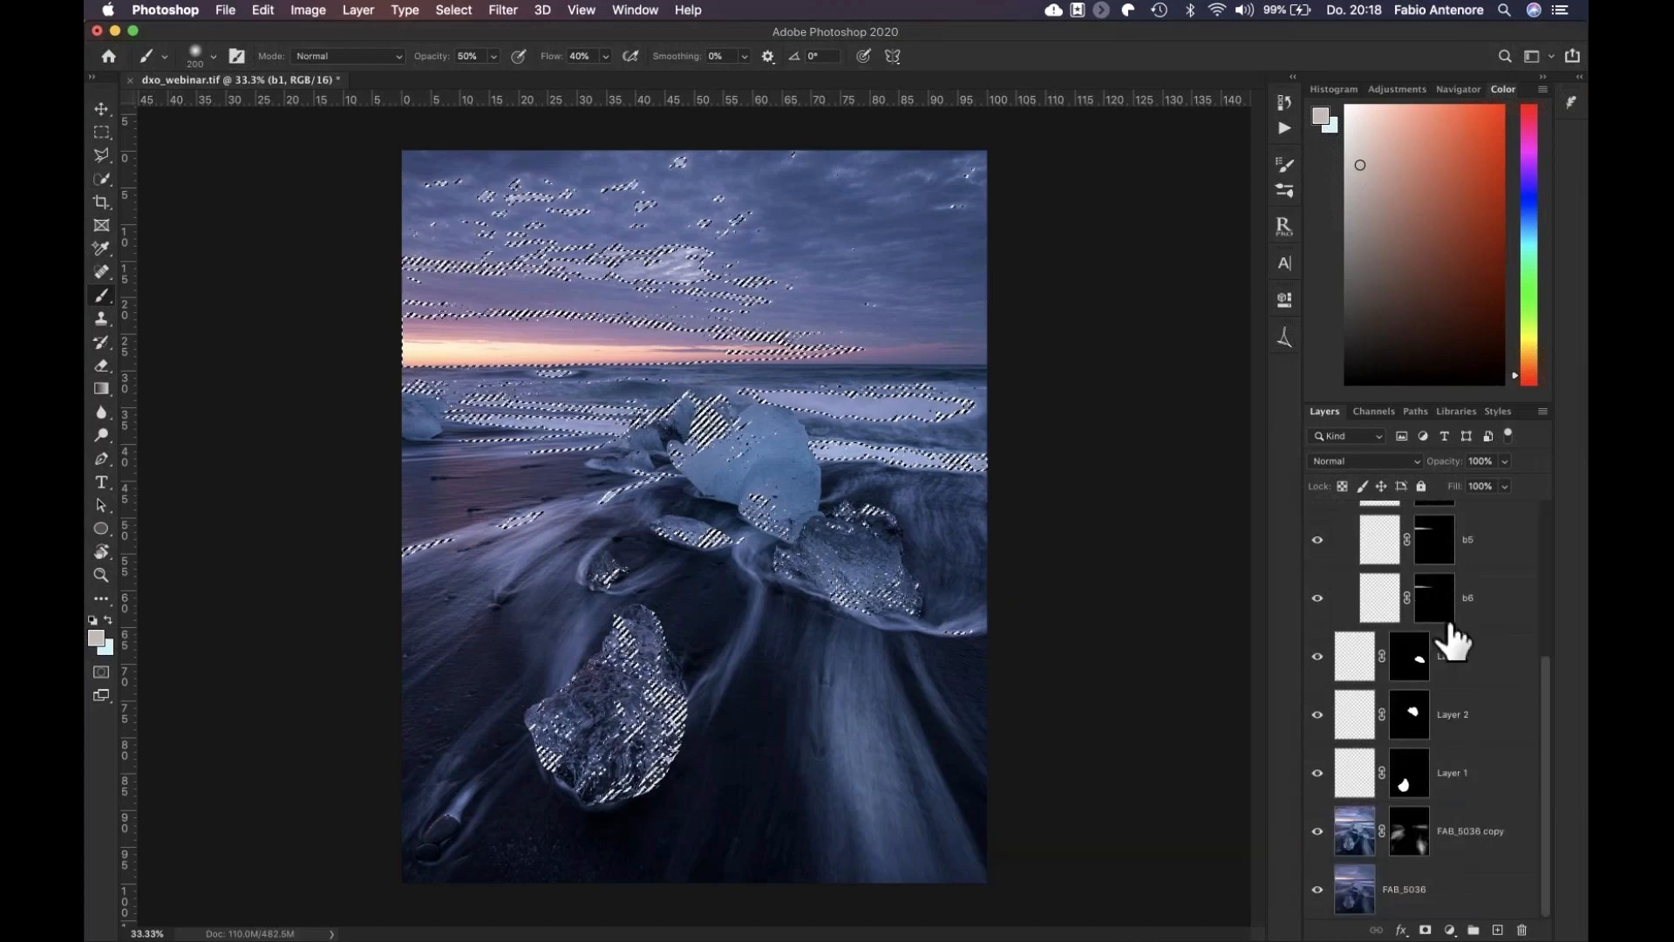
drag(1450, 639, 1407, 781)
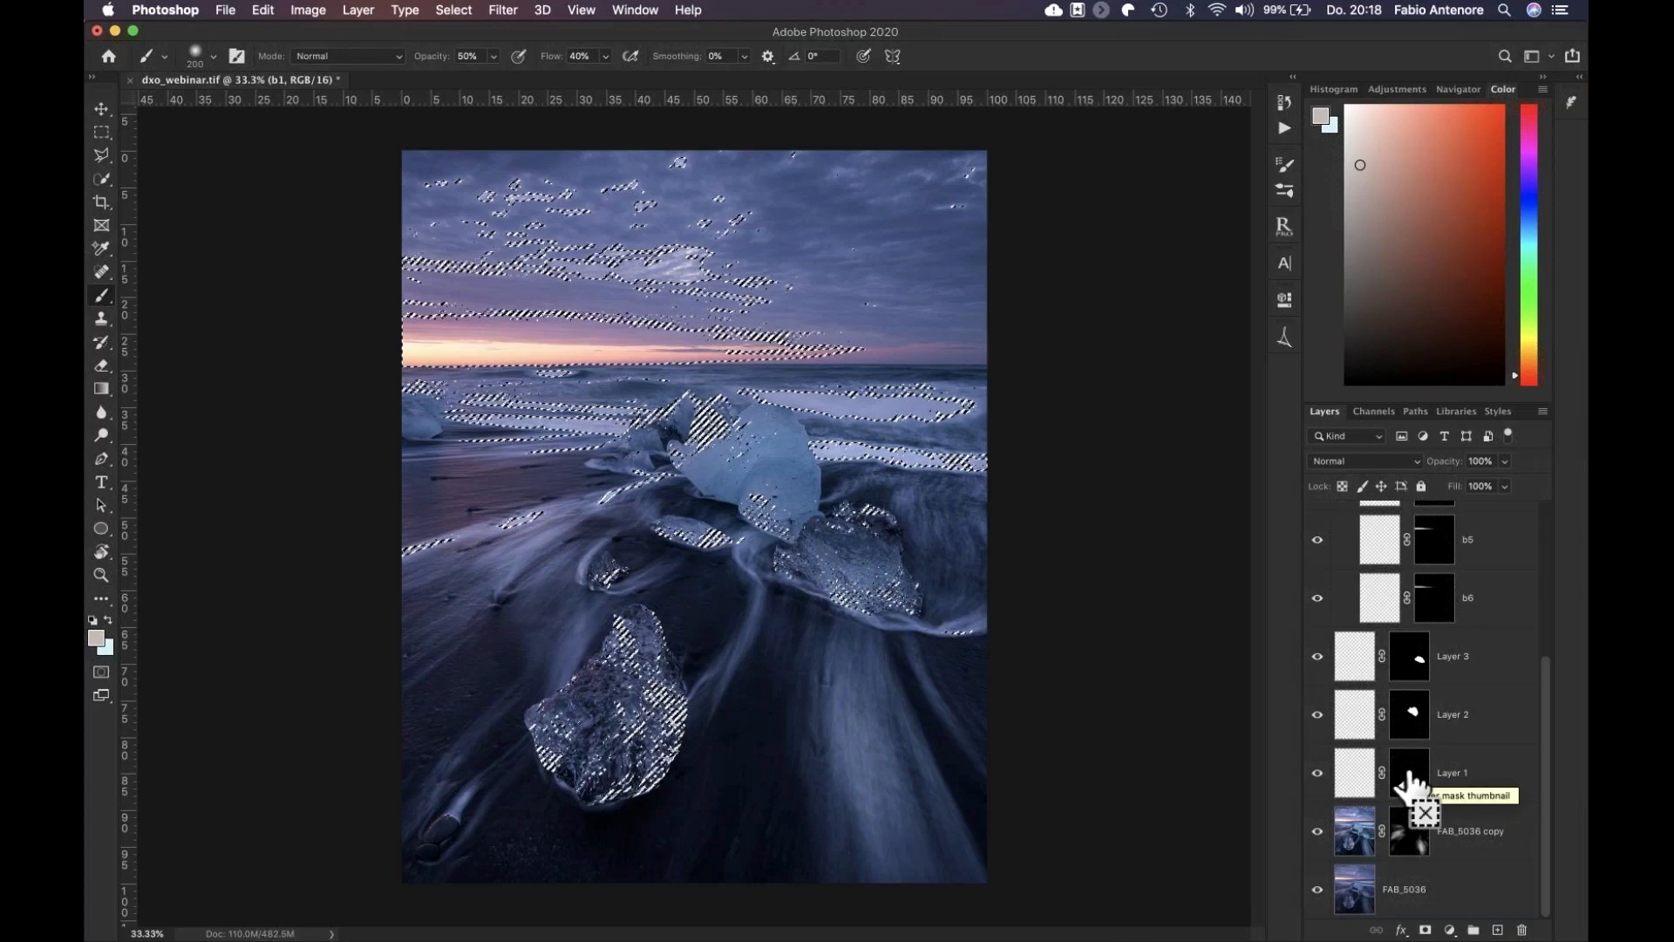
drag(1406, 781, 1404, 782)
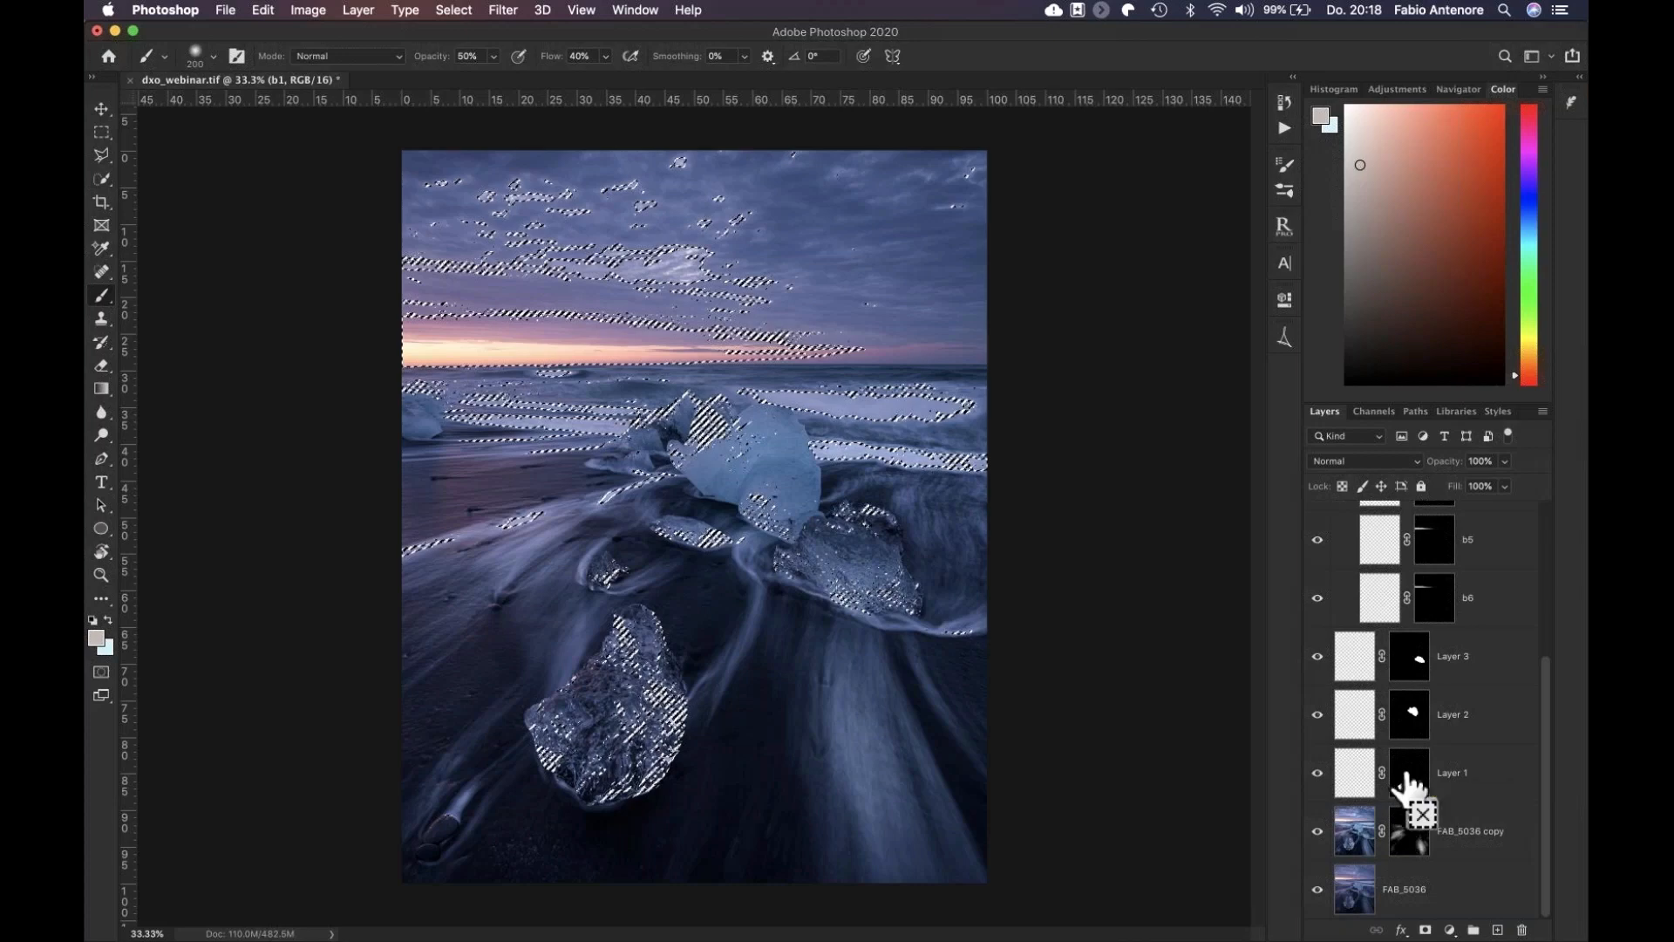
drag(1406, 783, 1410, 782)
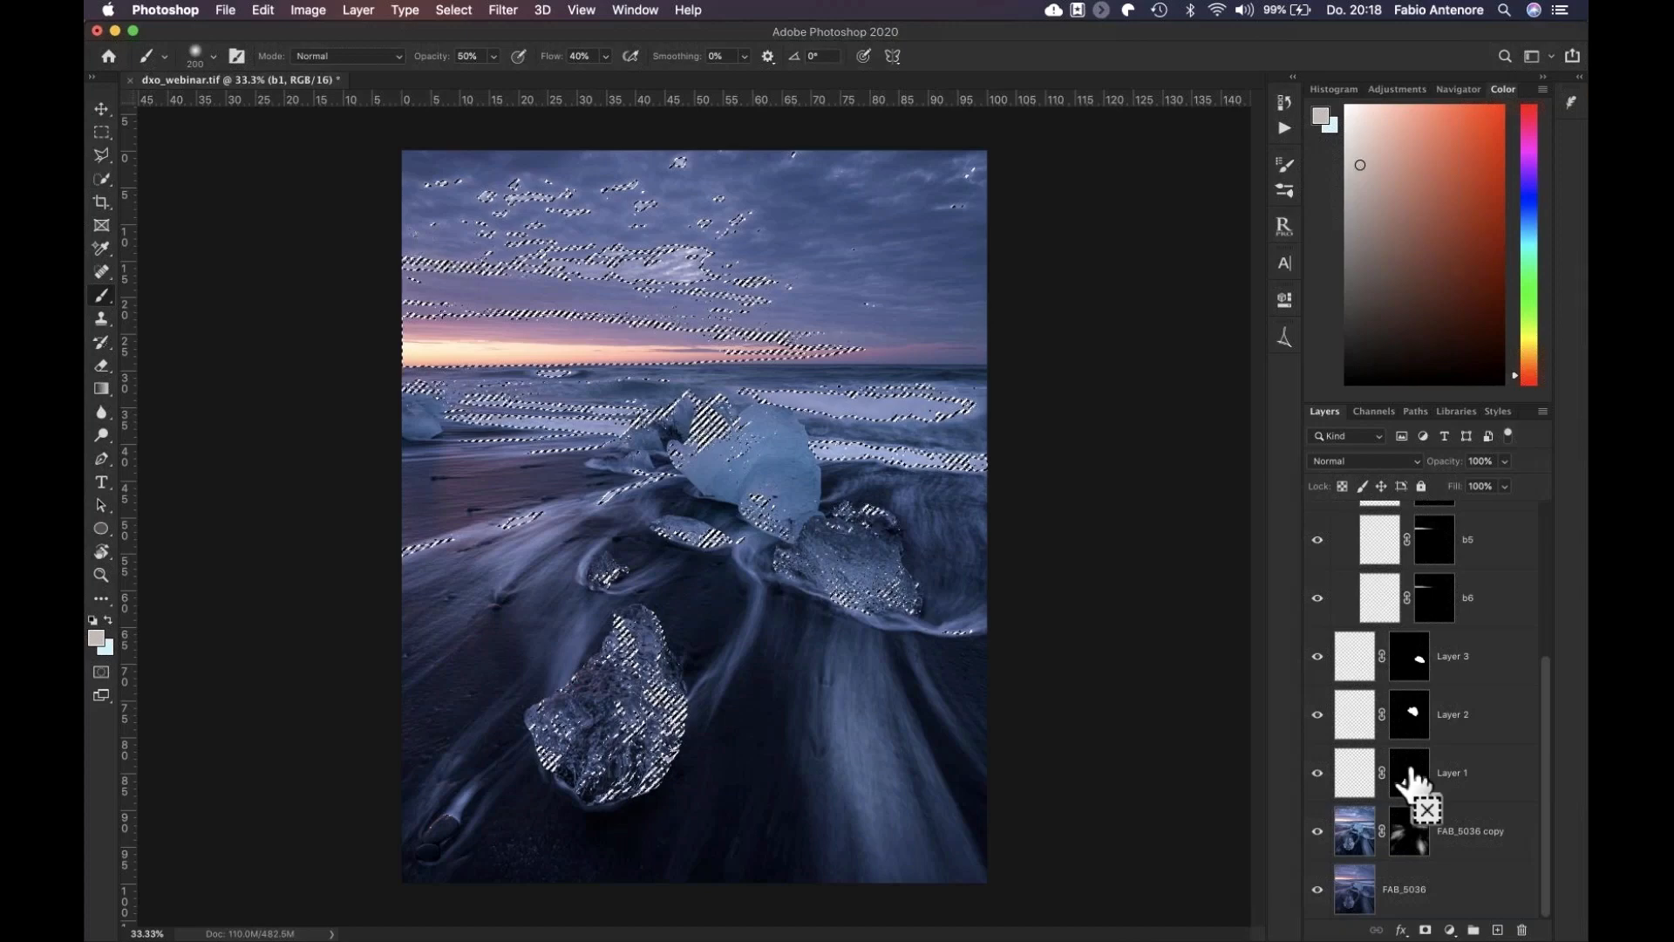
alt+shift+super+click(1411, 772)
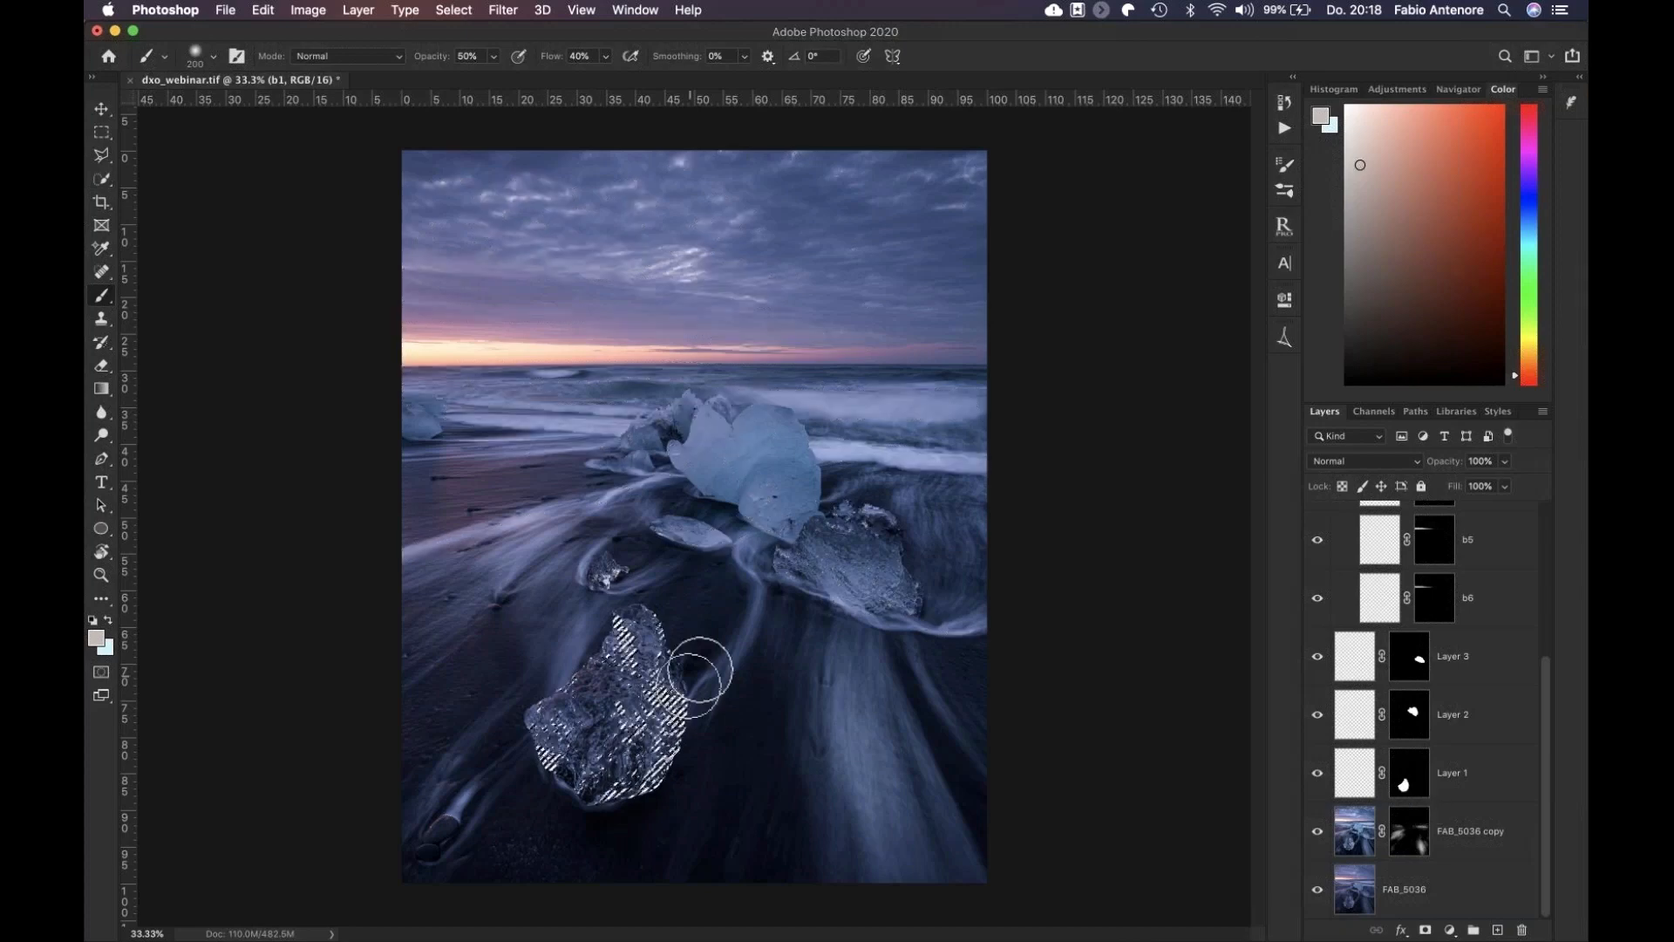
scroll(1447, 562, up, 5)
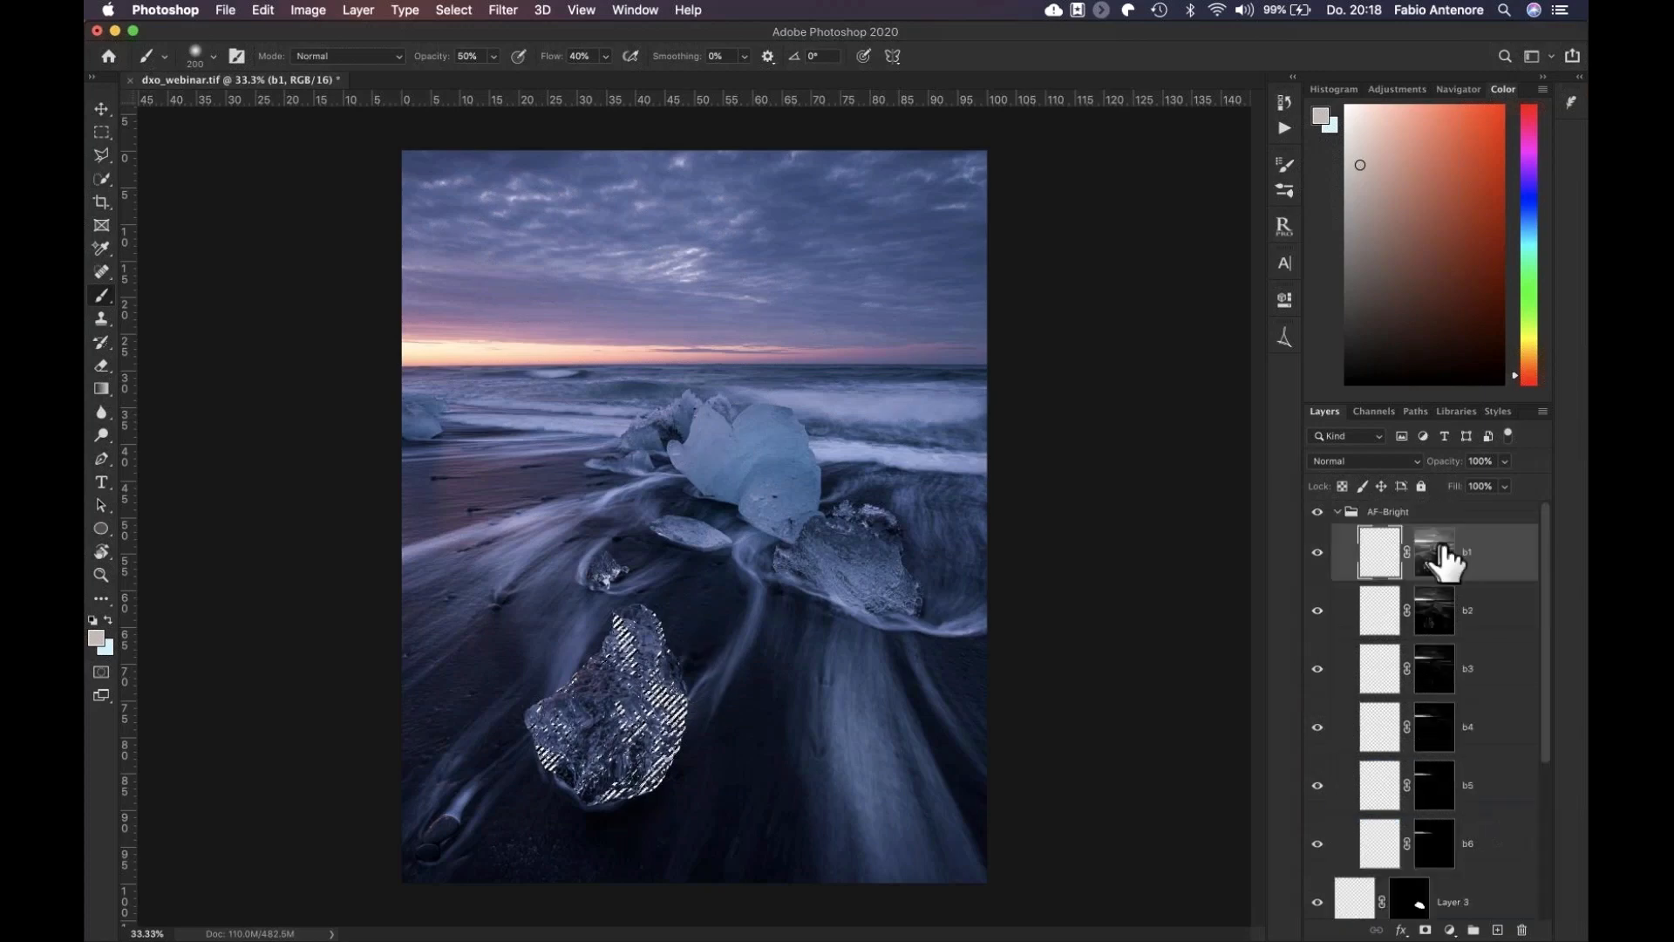
scroll(1445, 562, down, 5)
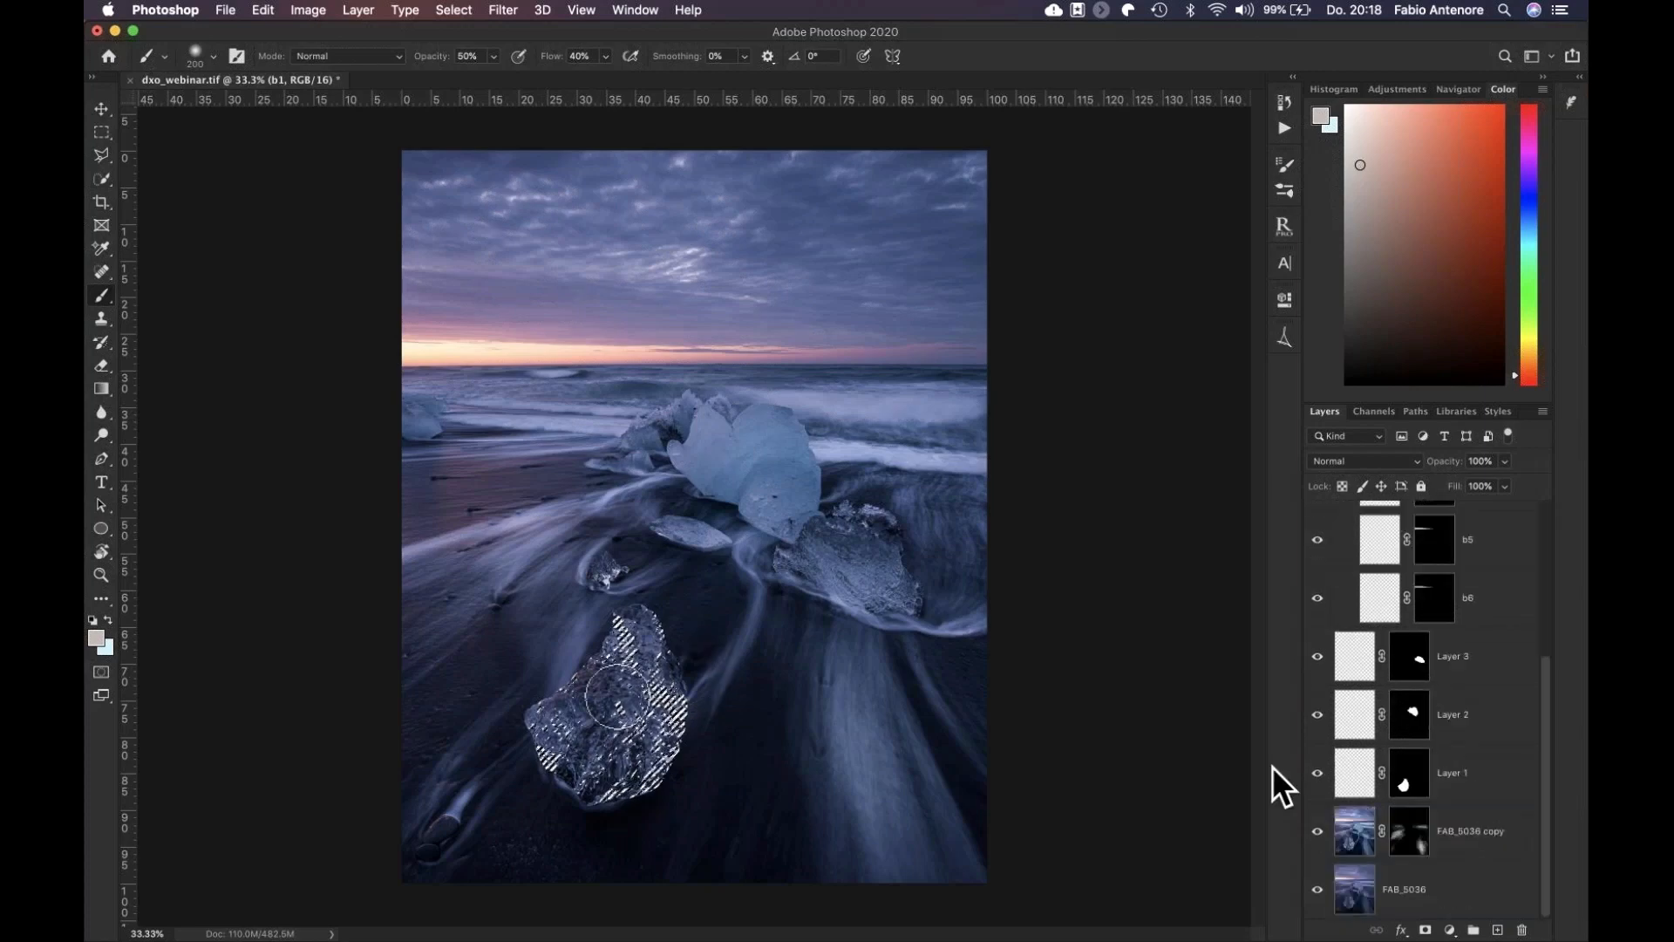
key(super+d)
Undo the stray brush stroke on layer b1, and paint white over the front ice block on the FAB_5036 copy mask
scroll(643, 716, up, 2)
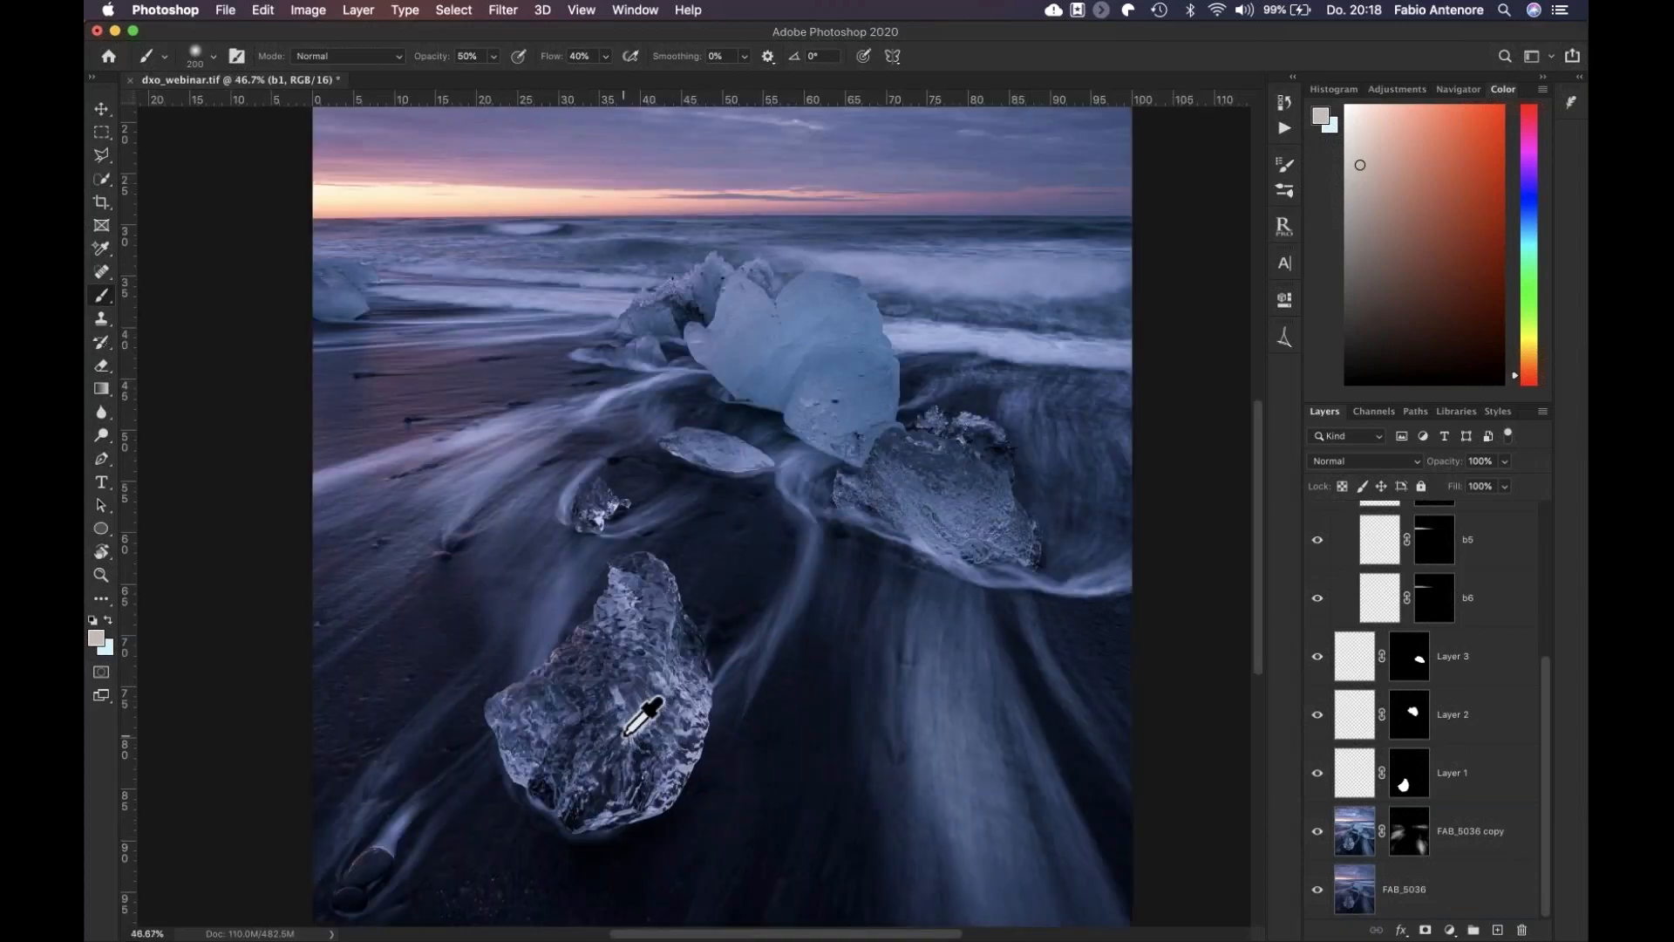
scroll(642, 717, up, 2)
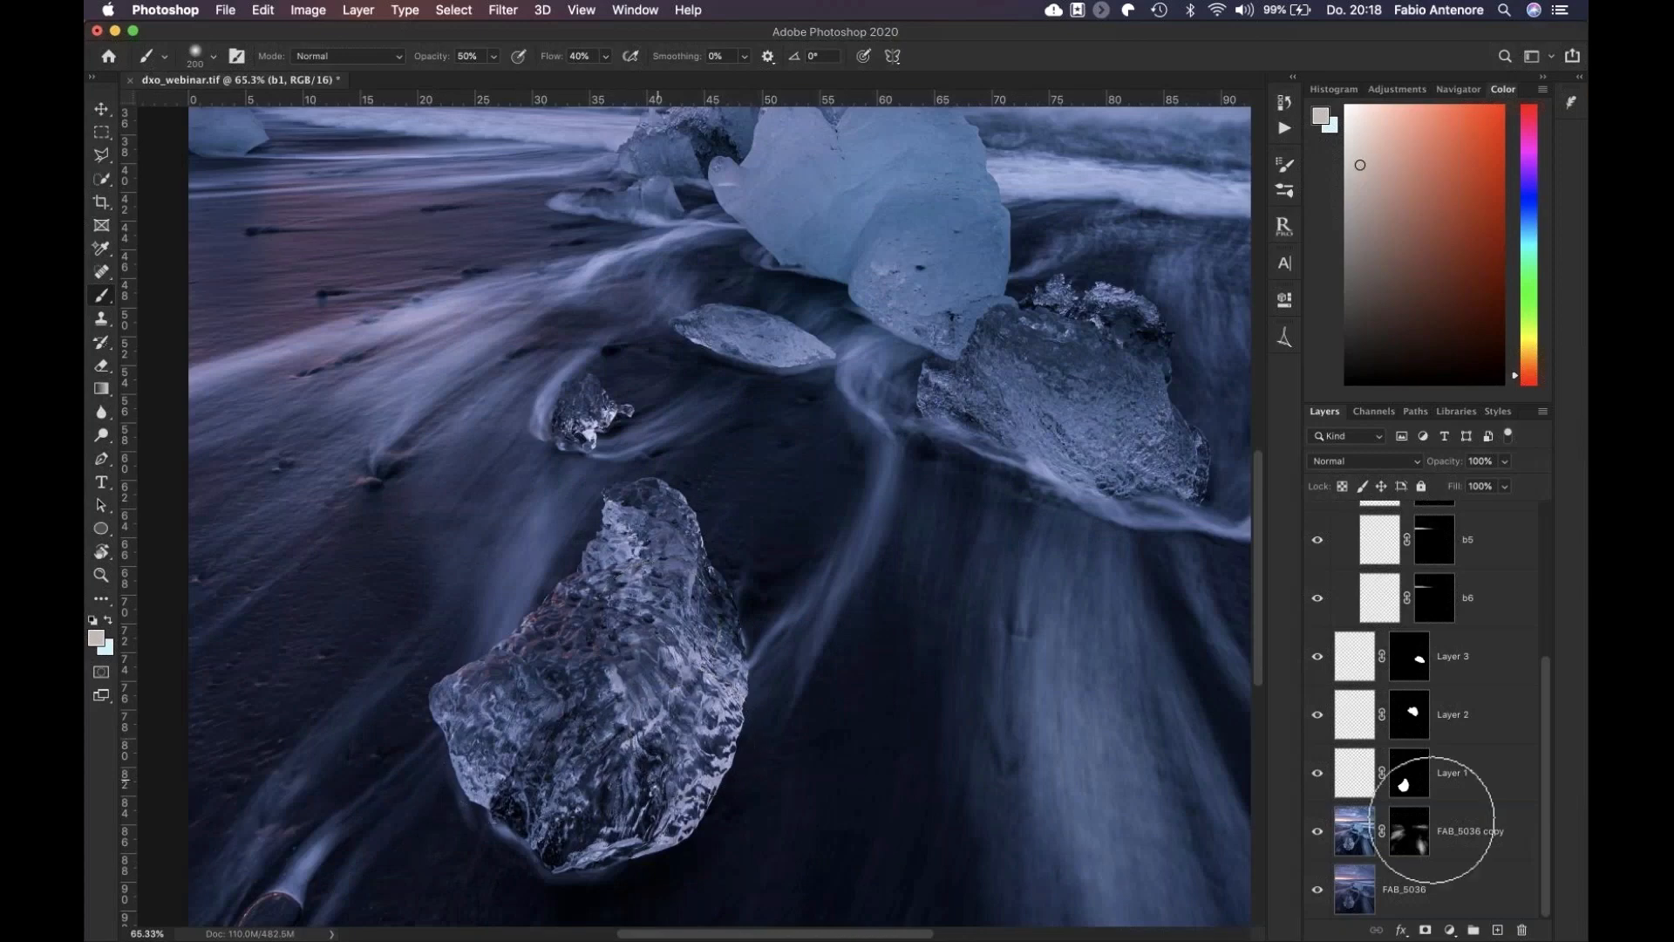
scroll(1429, 837, up, 4)
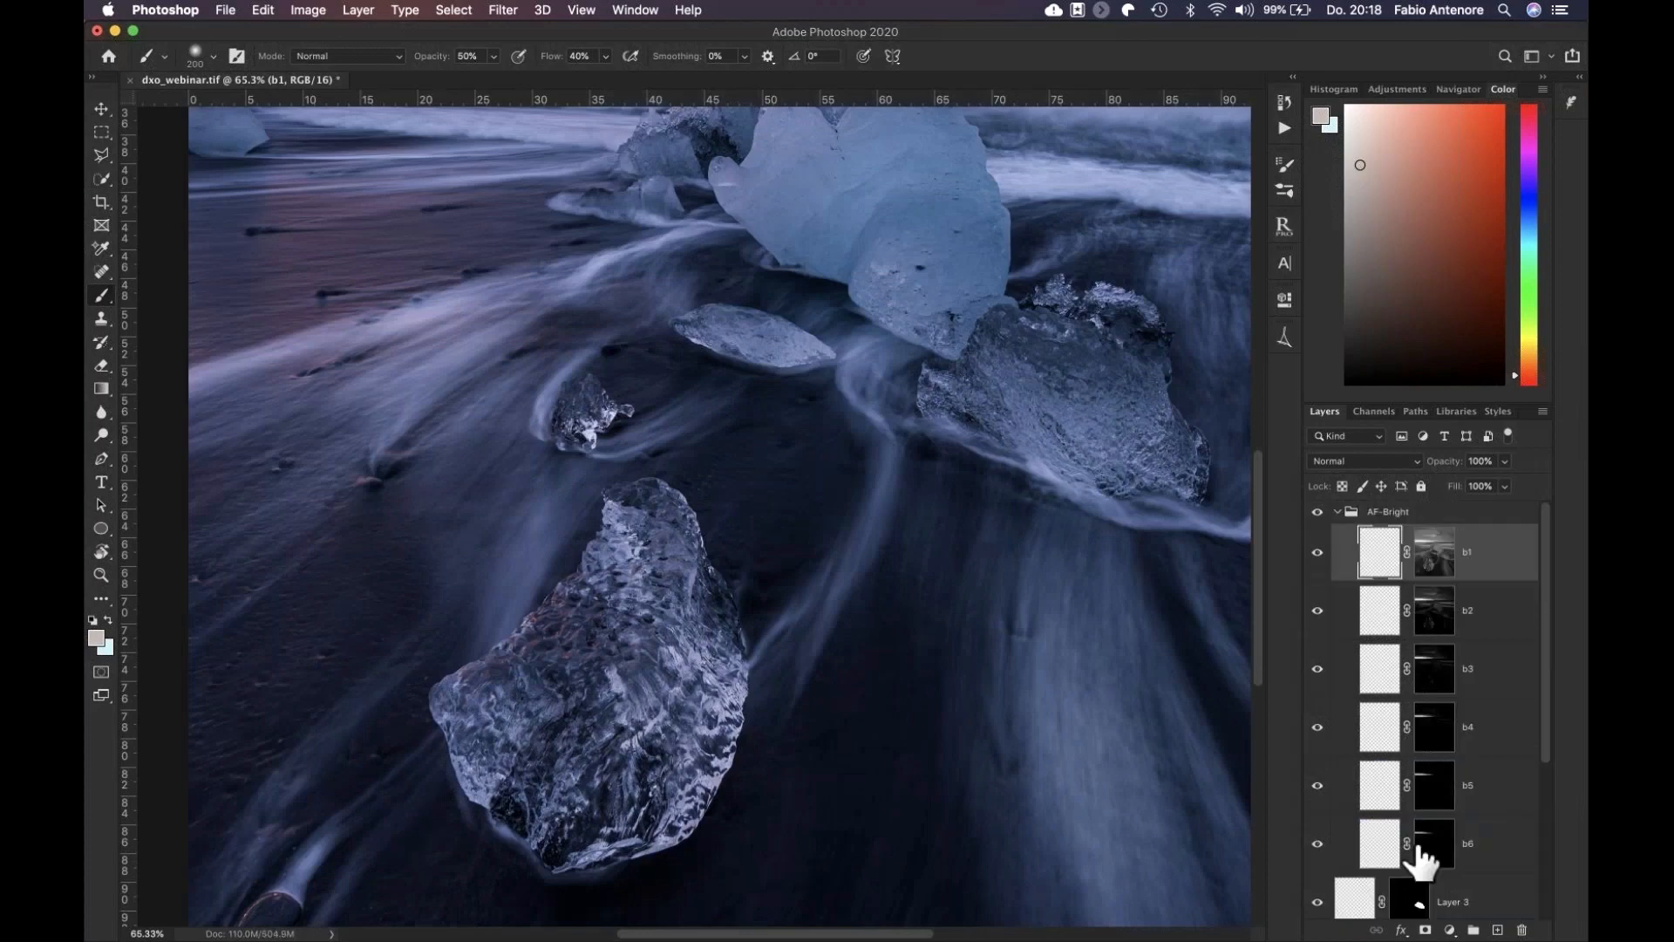
key(super+z)
scroll(1416, 842, down, 3)
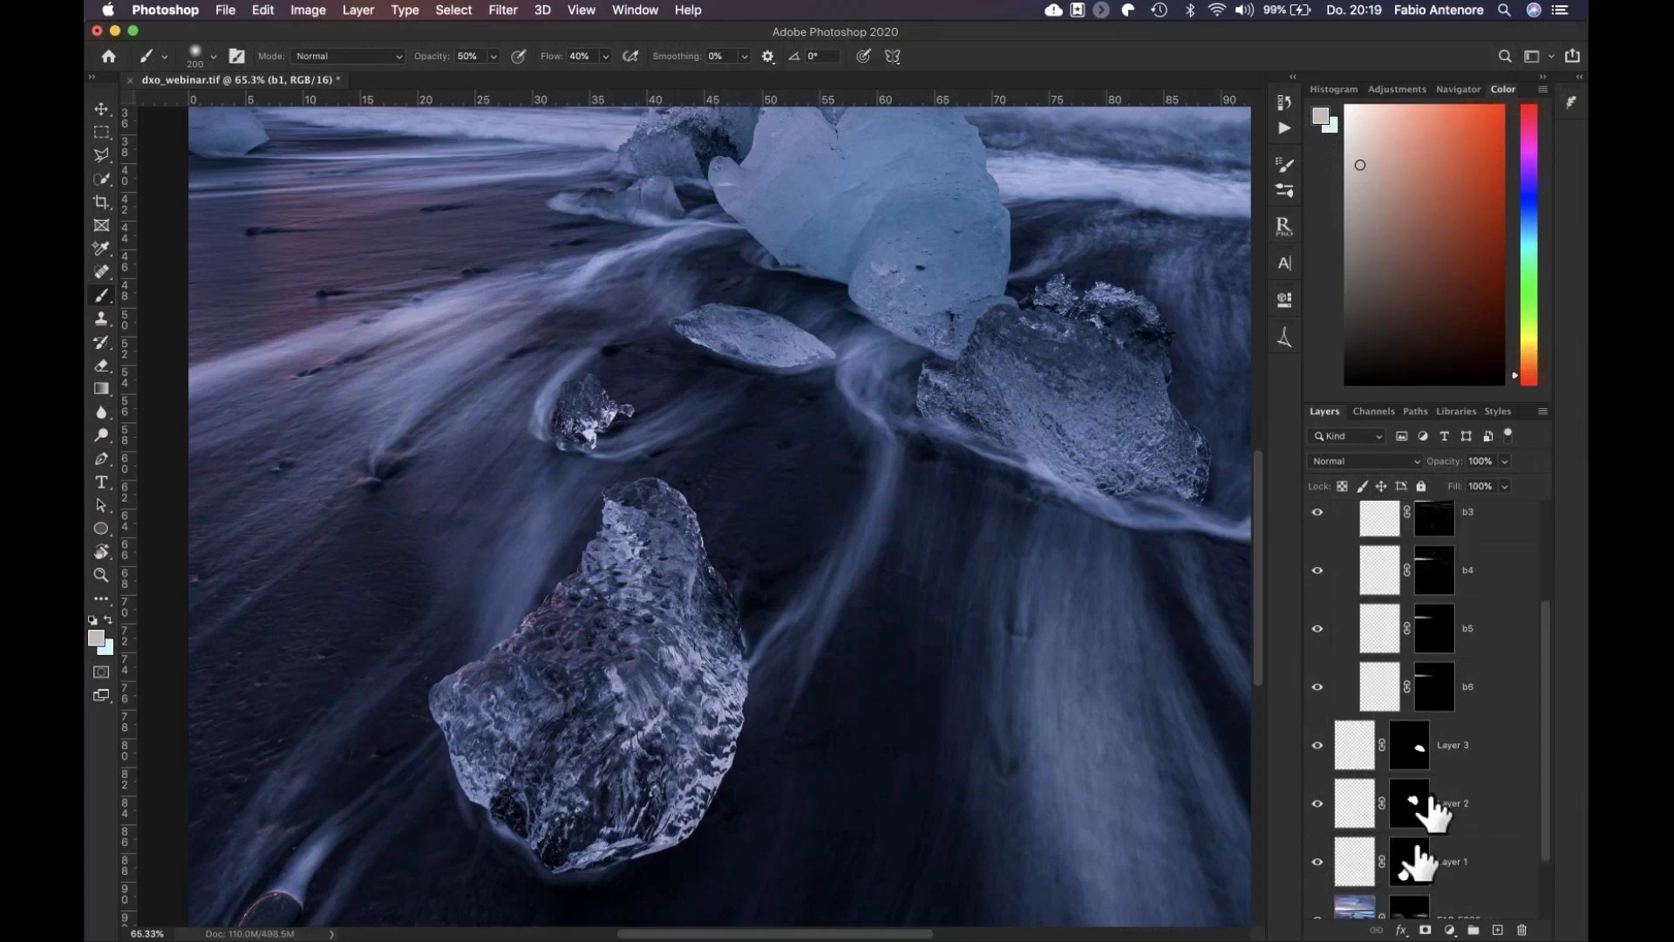
scroll(1417, 863, down, 2)
click(1409, 831)
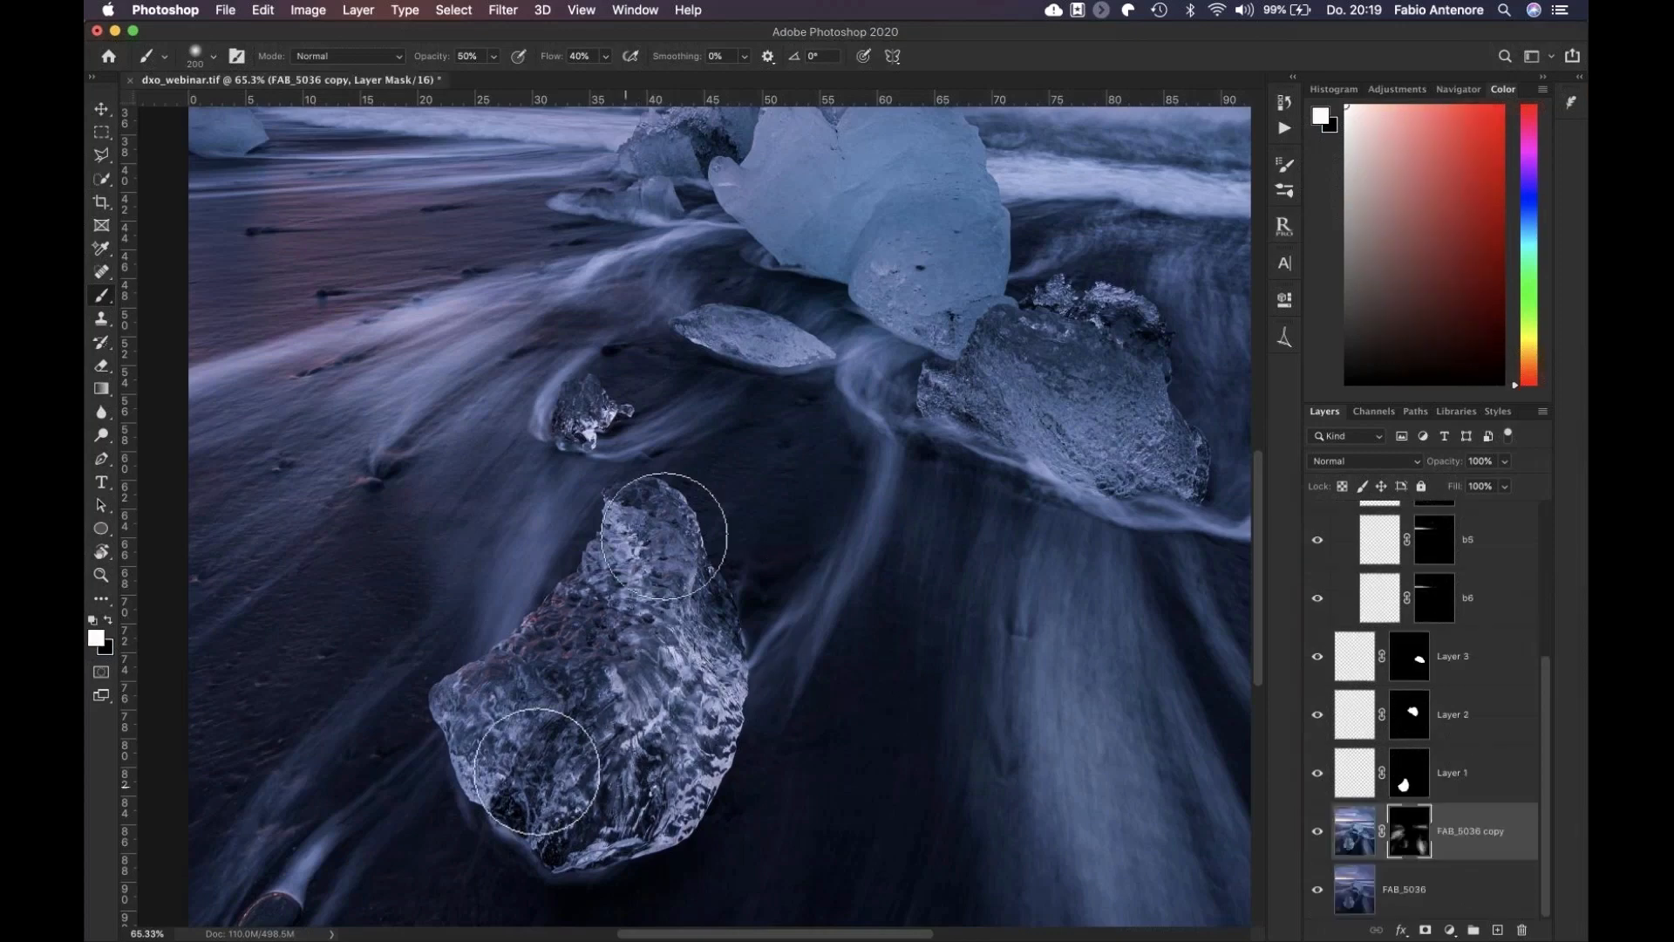
Compare the front ice block with and without the FAB_5036 copy layer, and paint more of the effect into its lower half
click(1318, 833)
click(1318, 832)
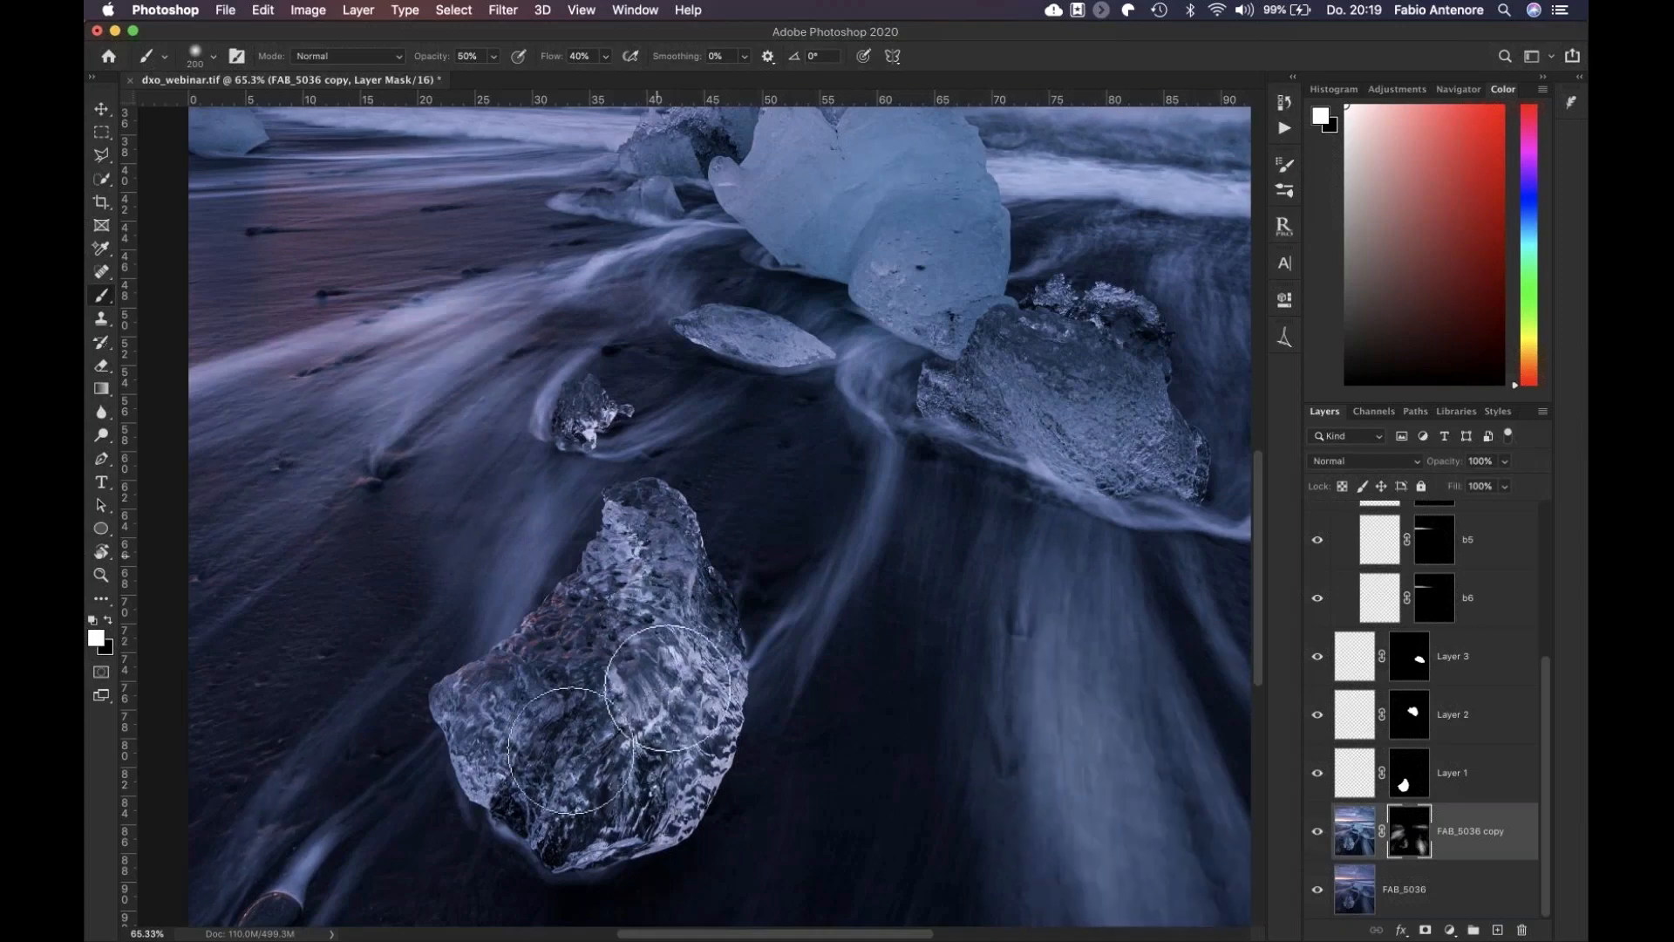
drag(571, 750, 595, 778)
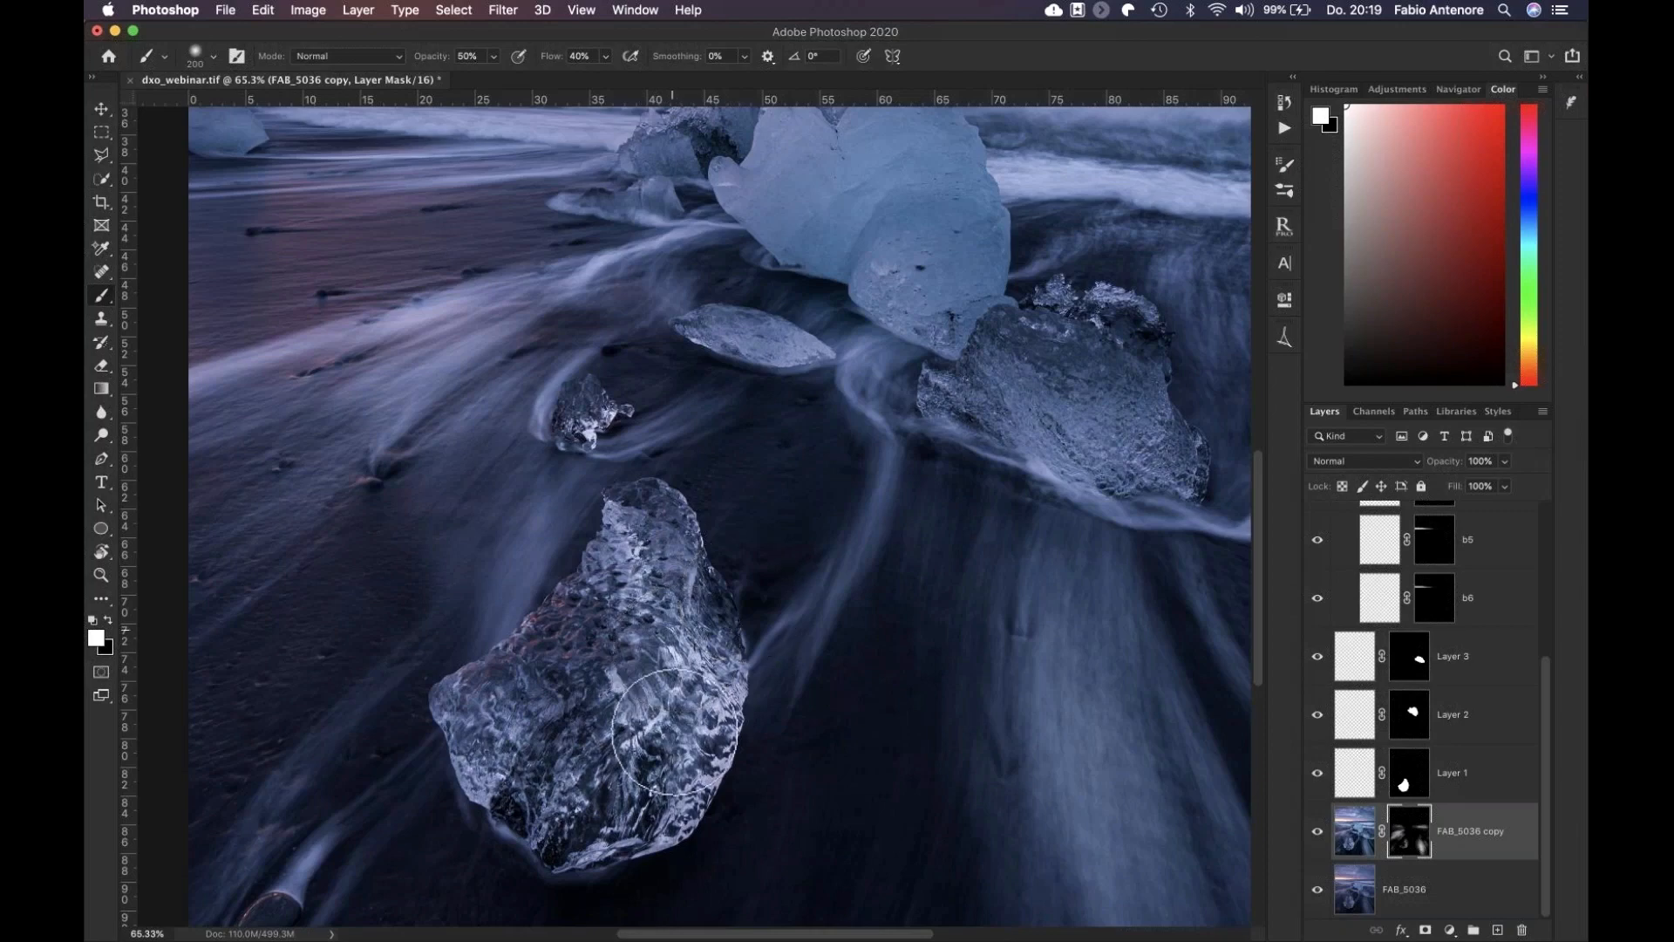
Compare the whole photo with and without the FAB_5036 copy layer, and target that layer's image content instead of its mask
key(super+0)
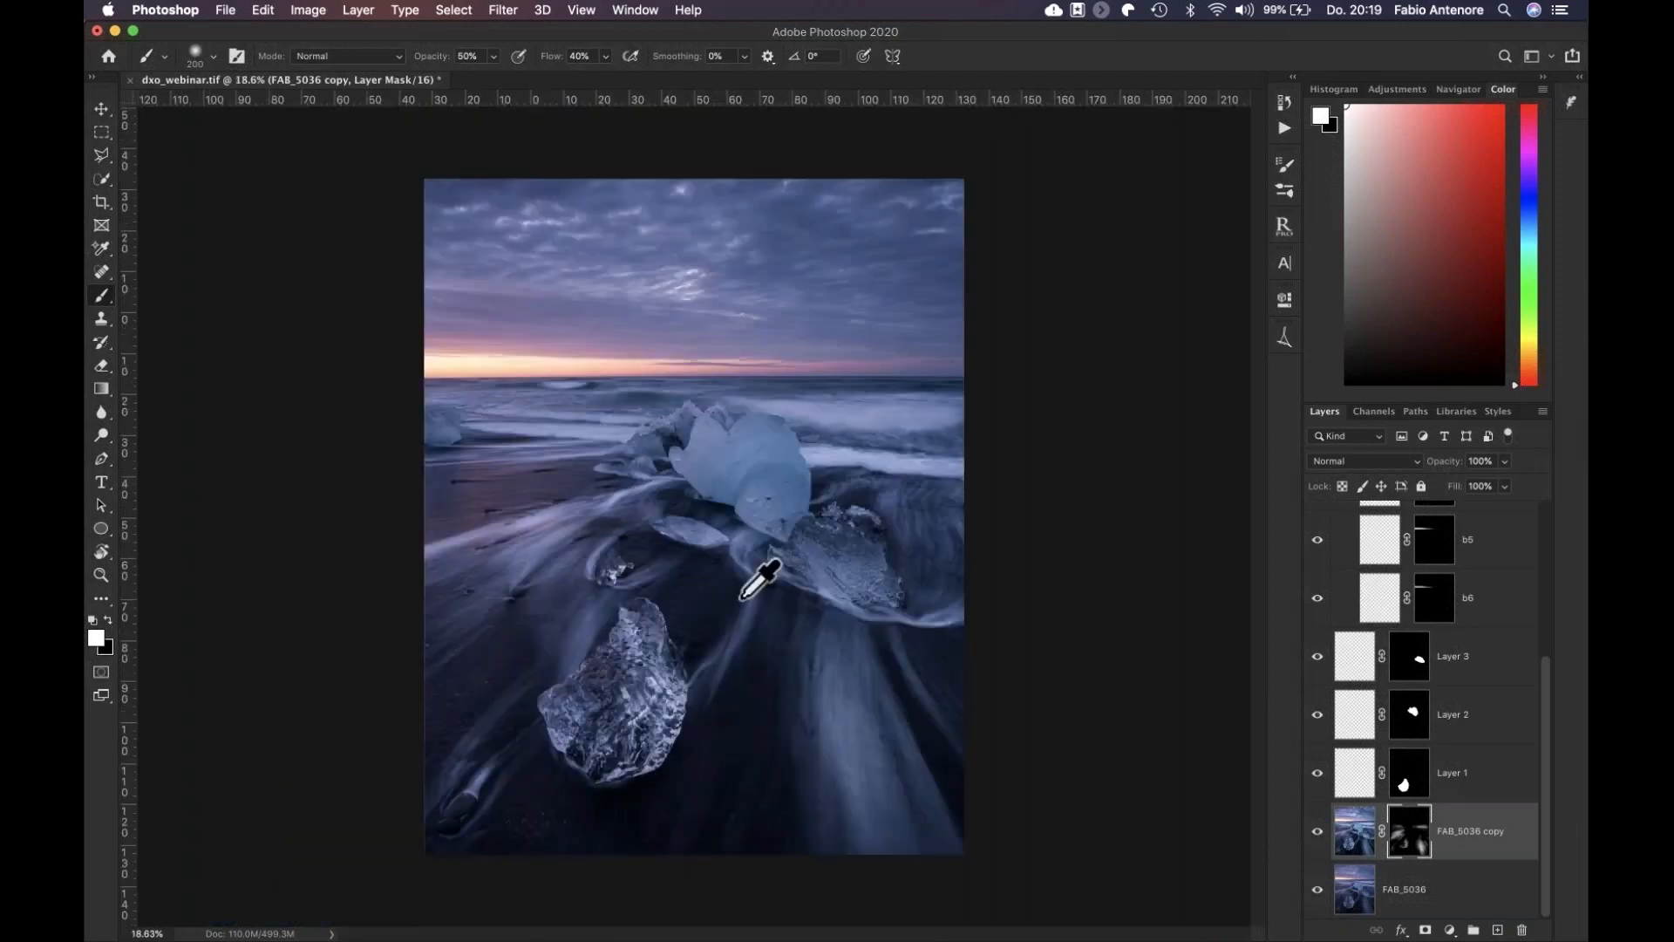
click(1318, 832)
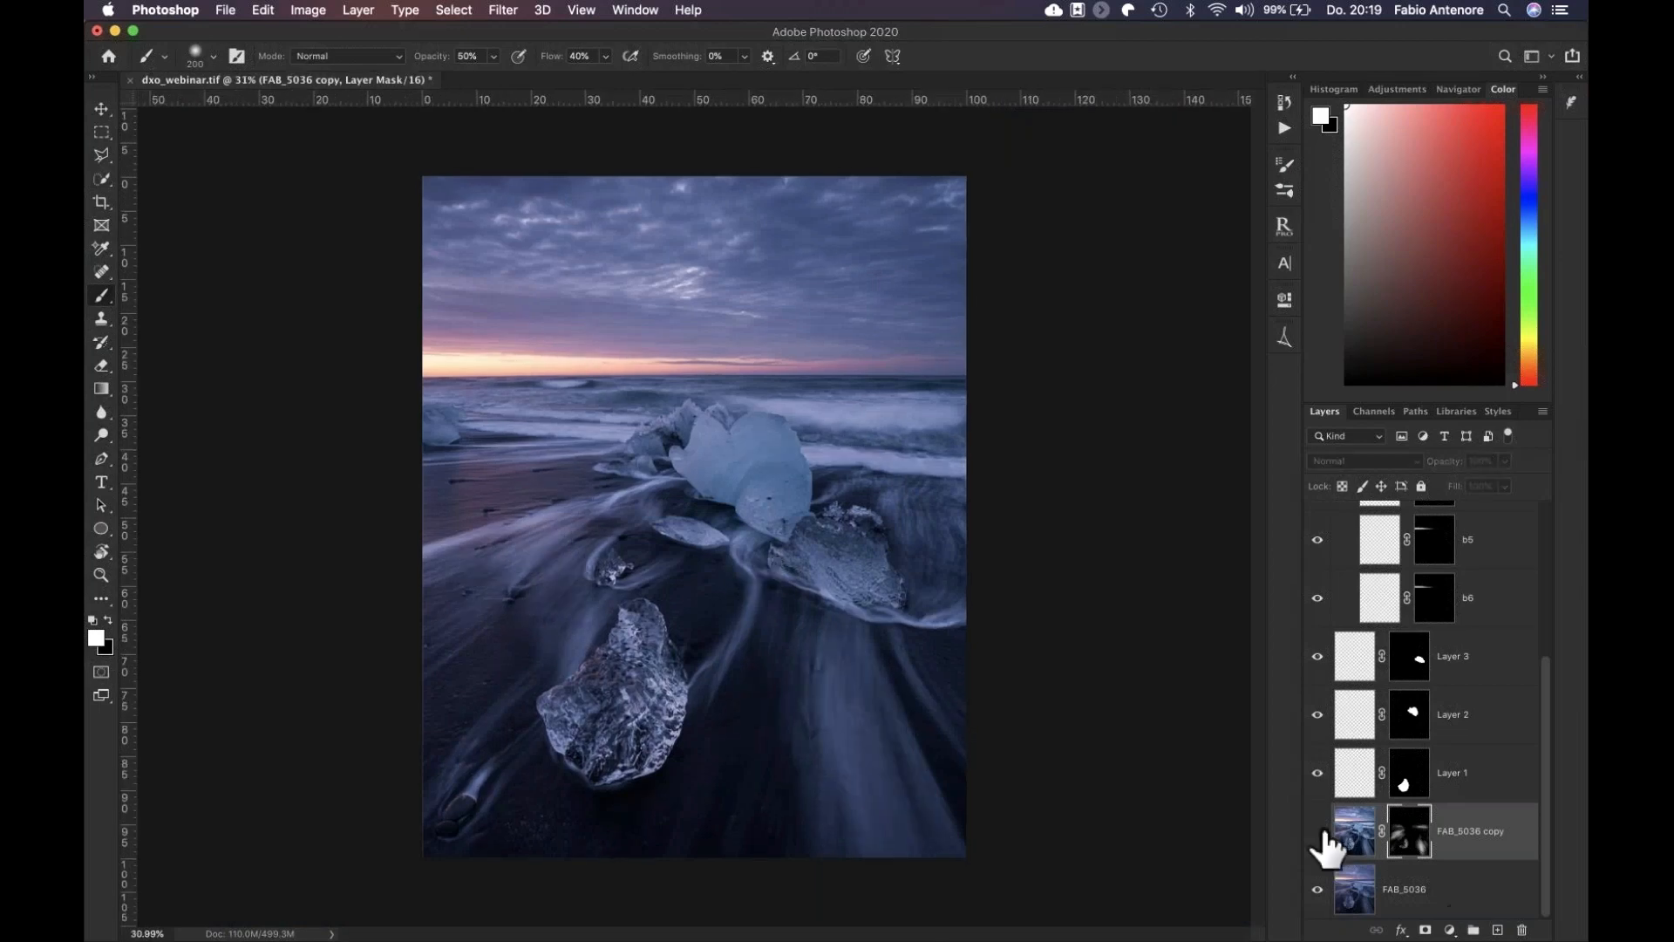
click(1319, 832)
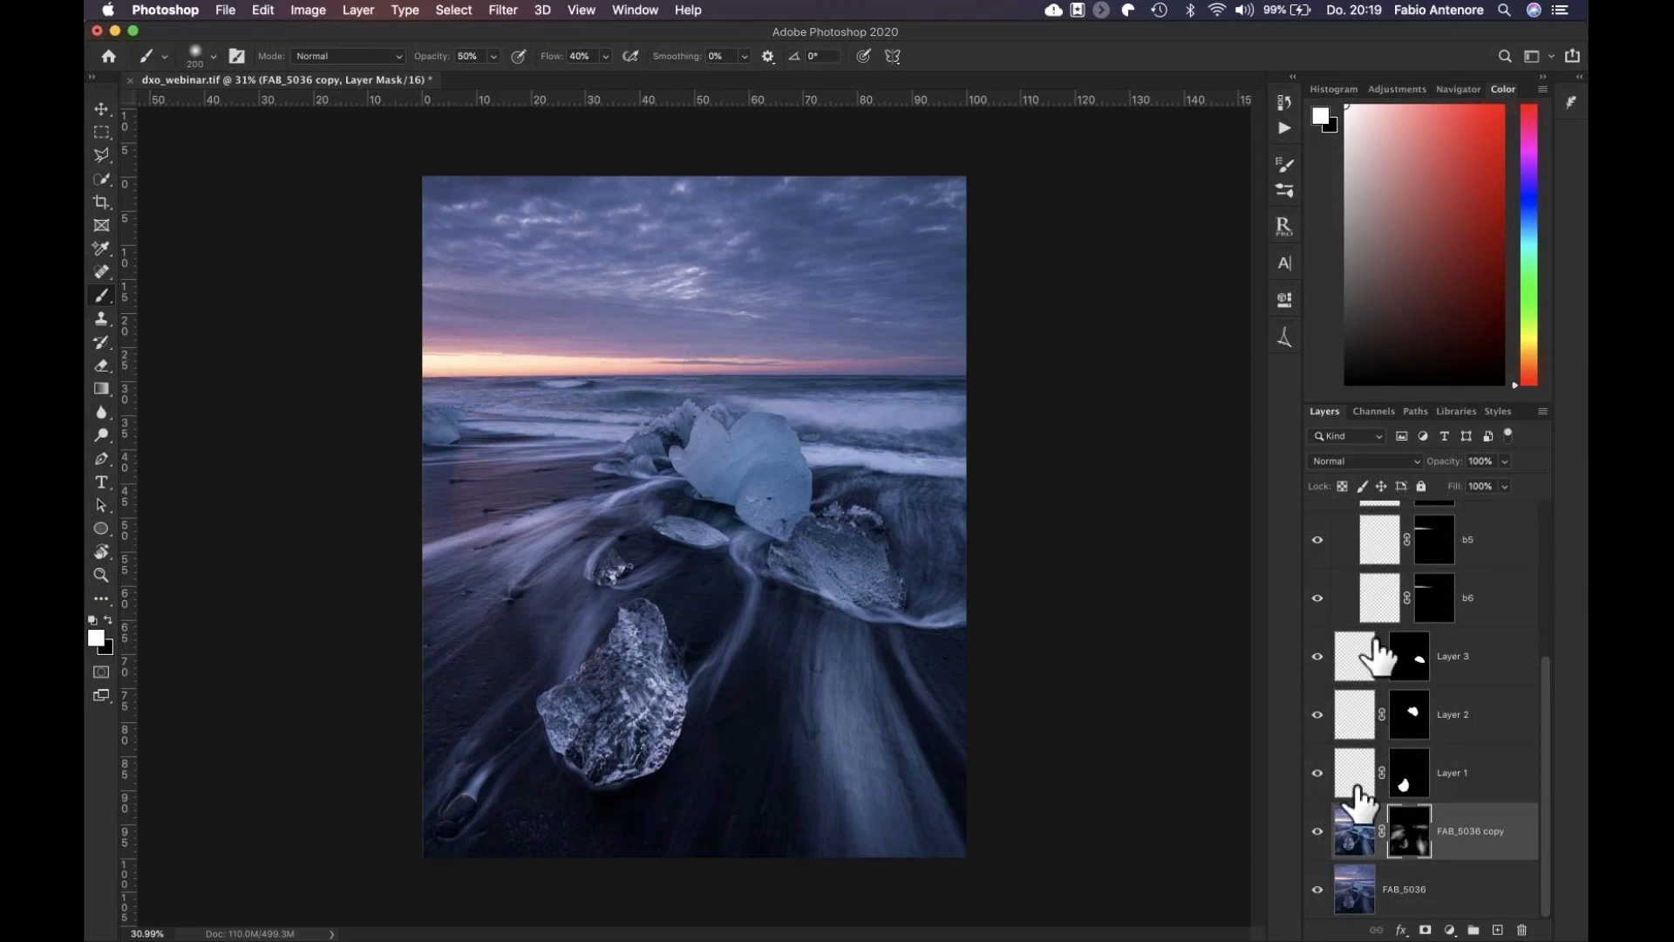
click(1354, 827)
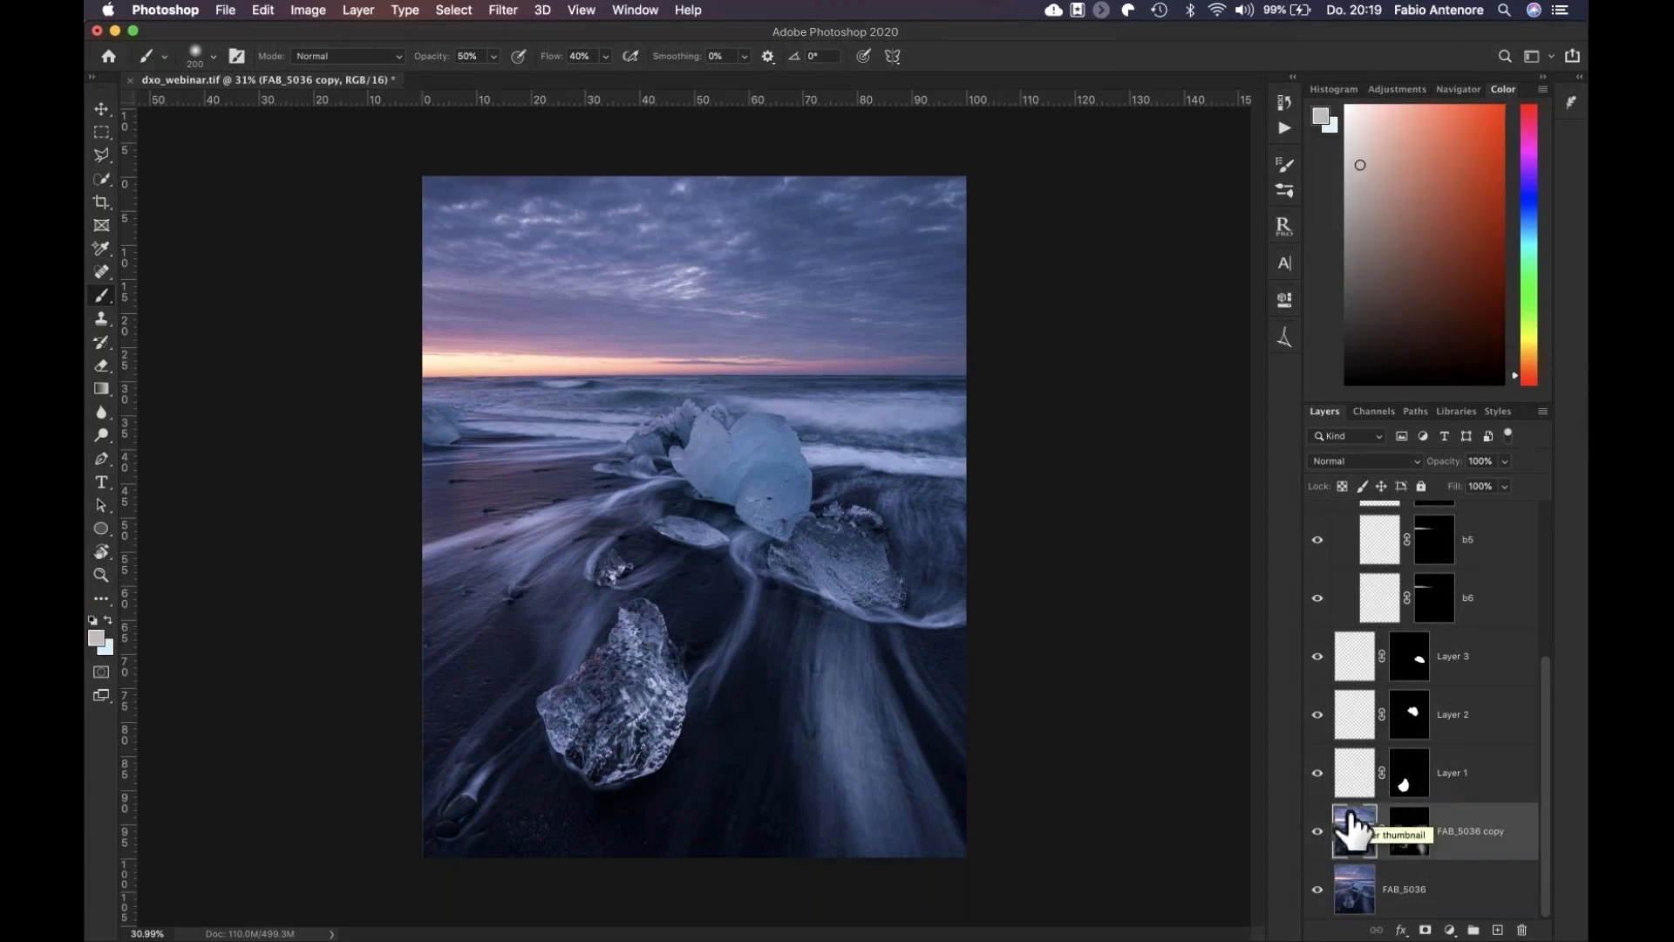
Create a merged copy of all visible layers above the FAB_5036 copy layer, and show the AF-Panel's list of shortcuts
drag(1352, 824, 1350, 823)
drag(1349, 823, 1354, 827)
click(1284, 338)
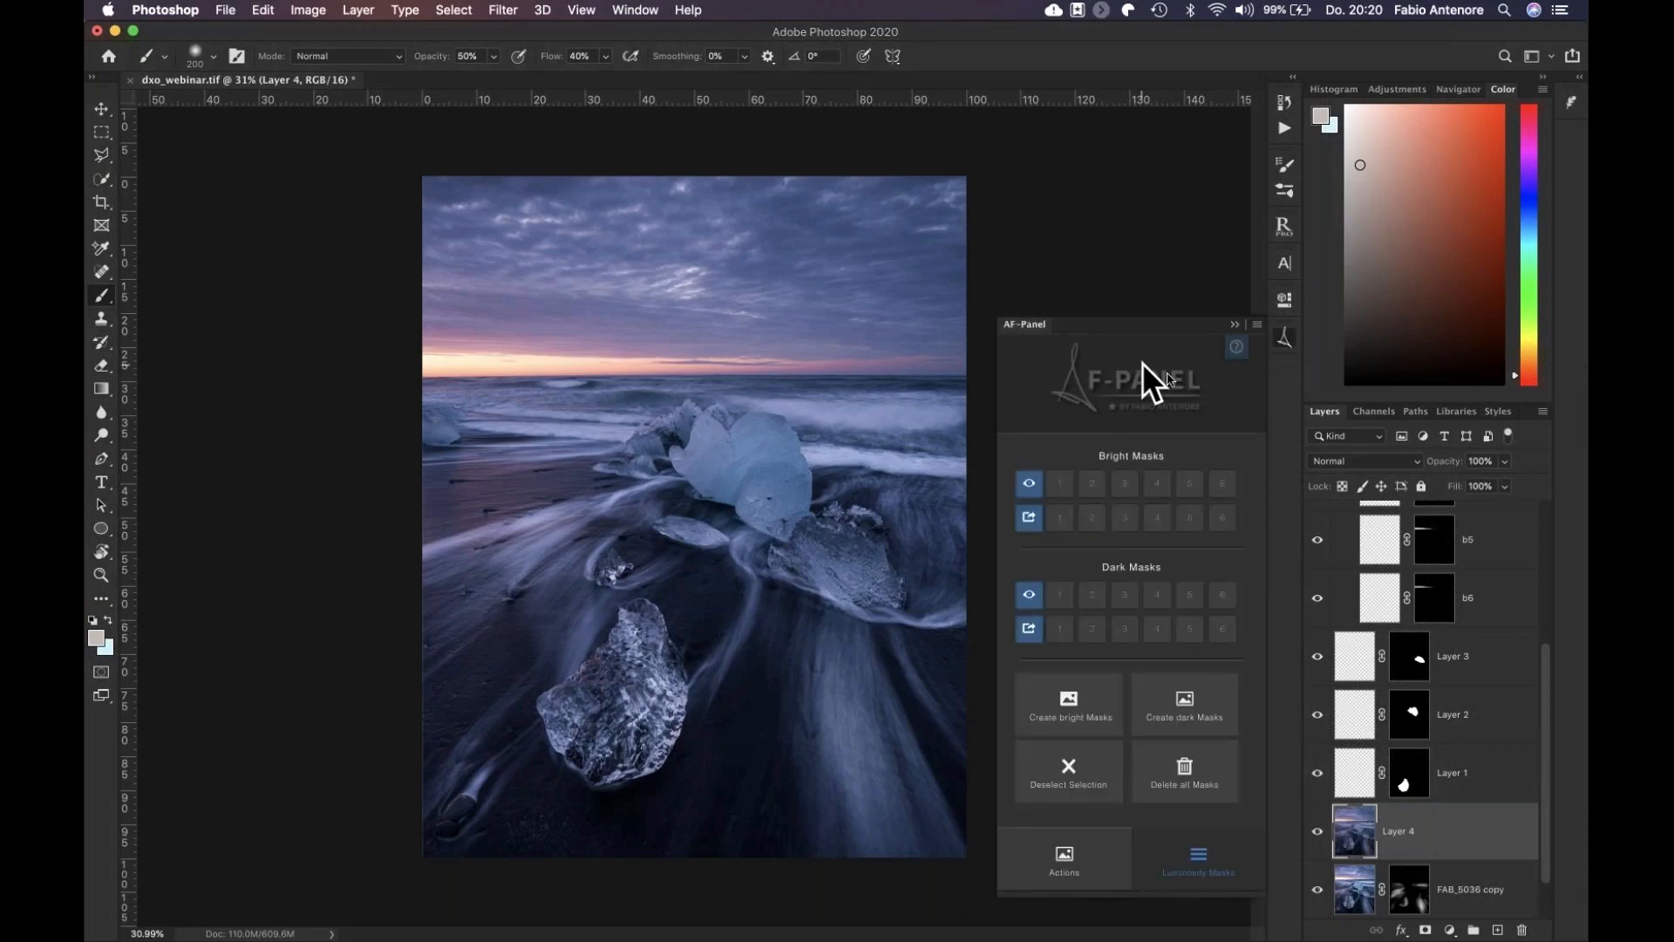
click(1235, 350)
click(1233, 353)
mouse_move(1236, 349)
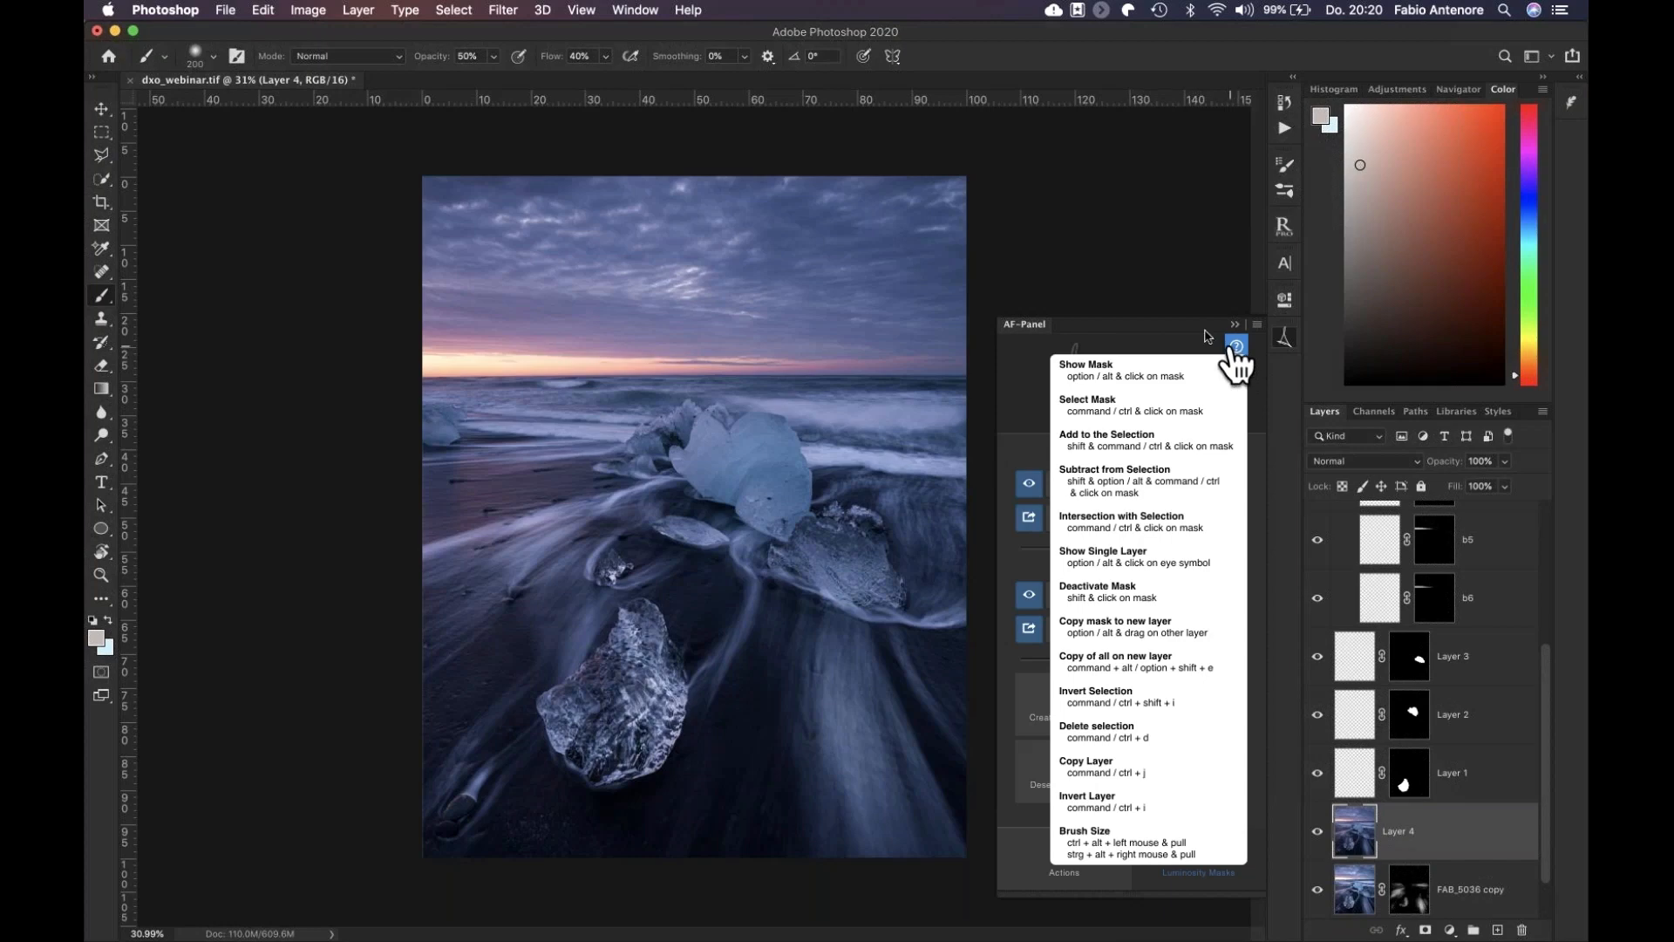
Compare the photo with and without the merged Layer 4, leaving the layer visible
click(1317, 830)
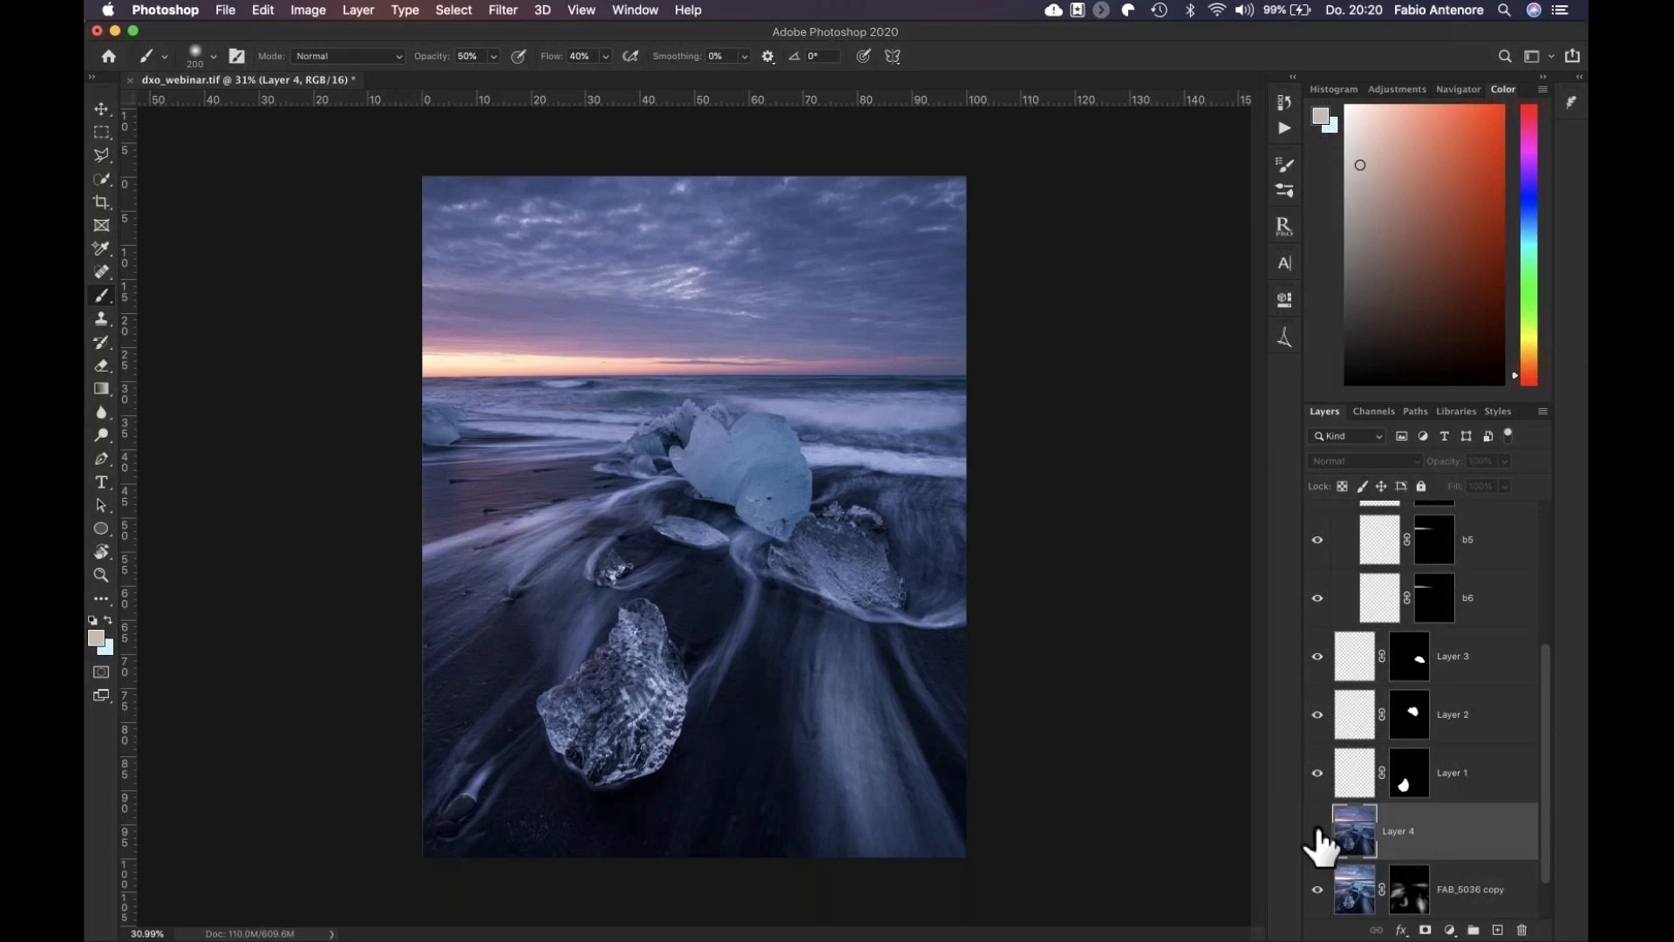
scroll(1325, 839, down, 1)
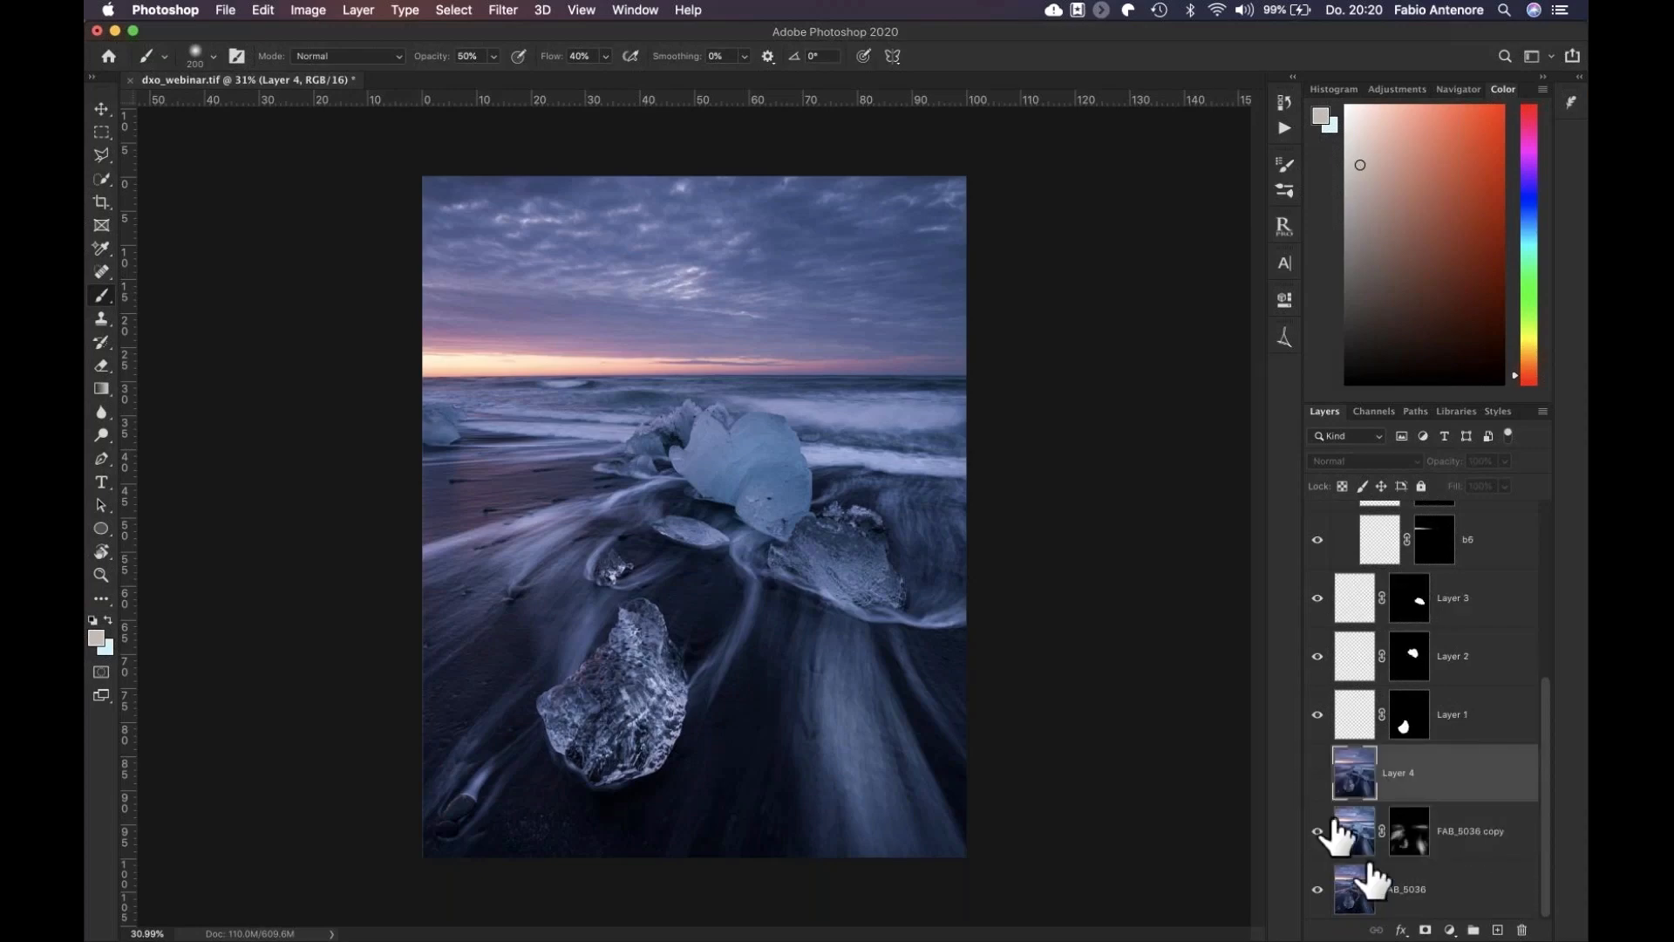
click(1317, 773)
click(503, 9)
mouse_move(610, 427)
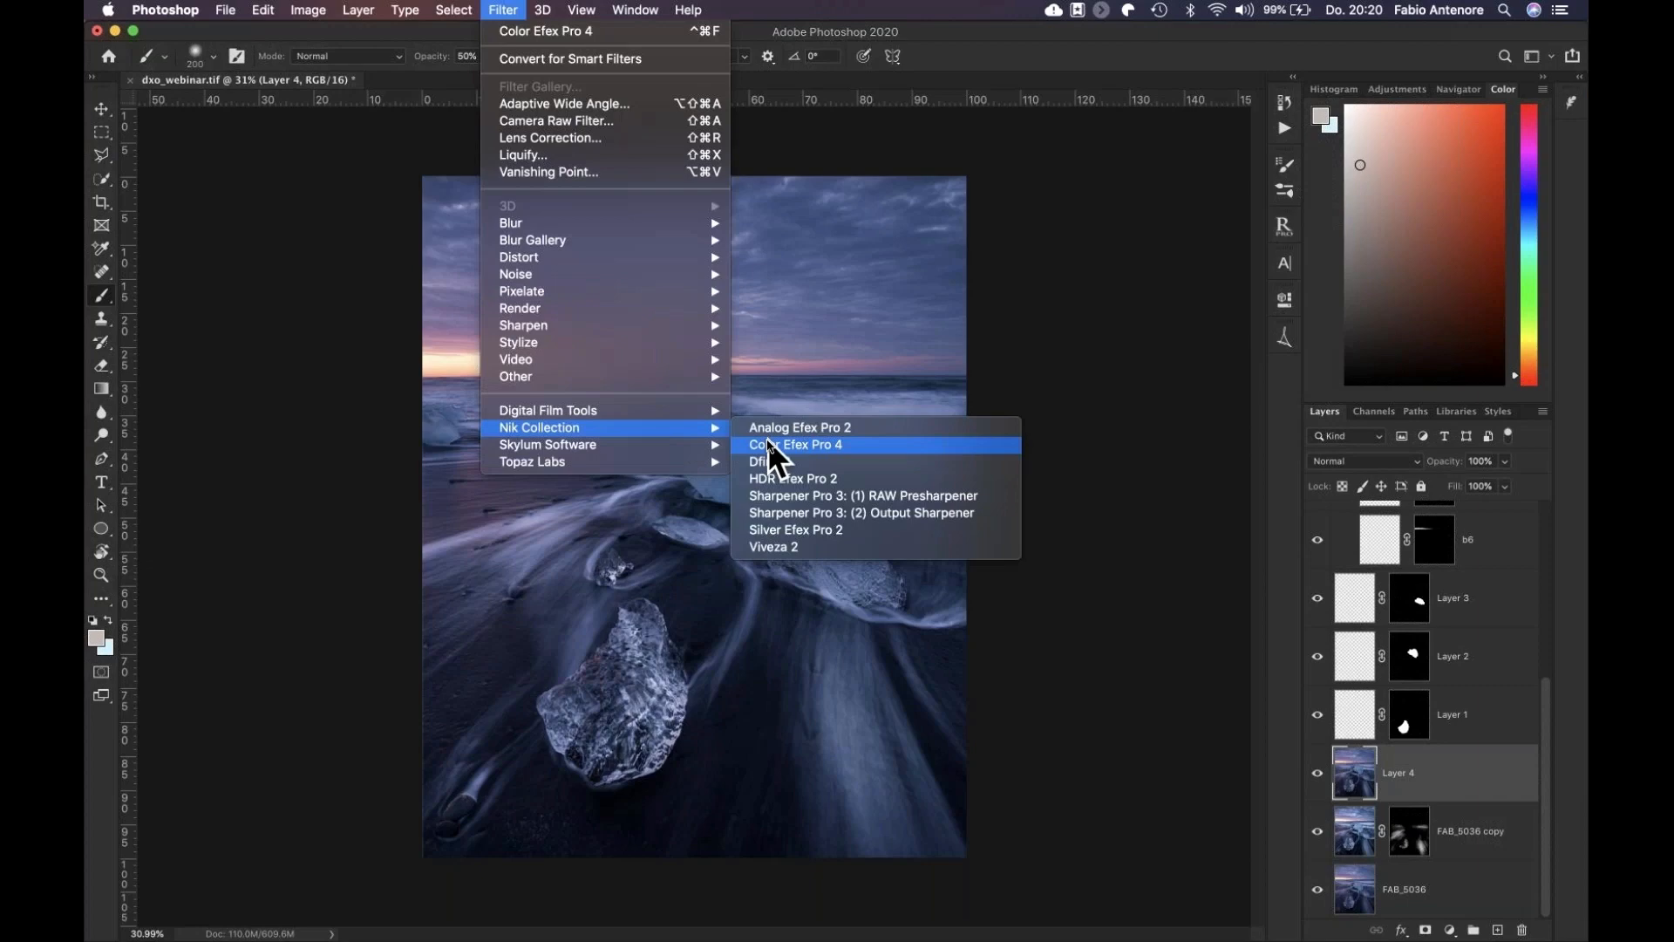
click(767, 440)
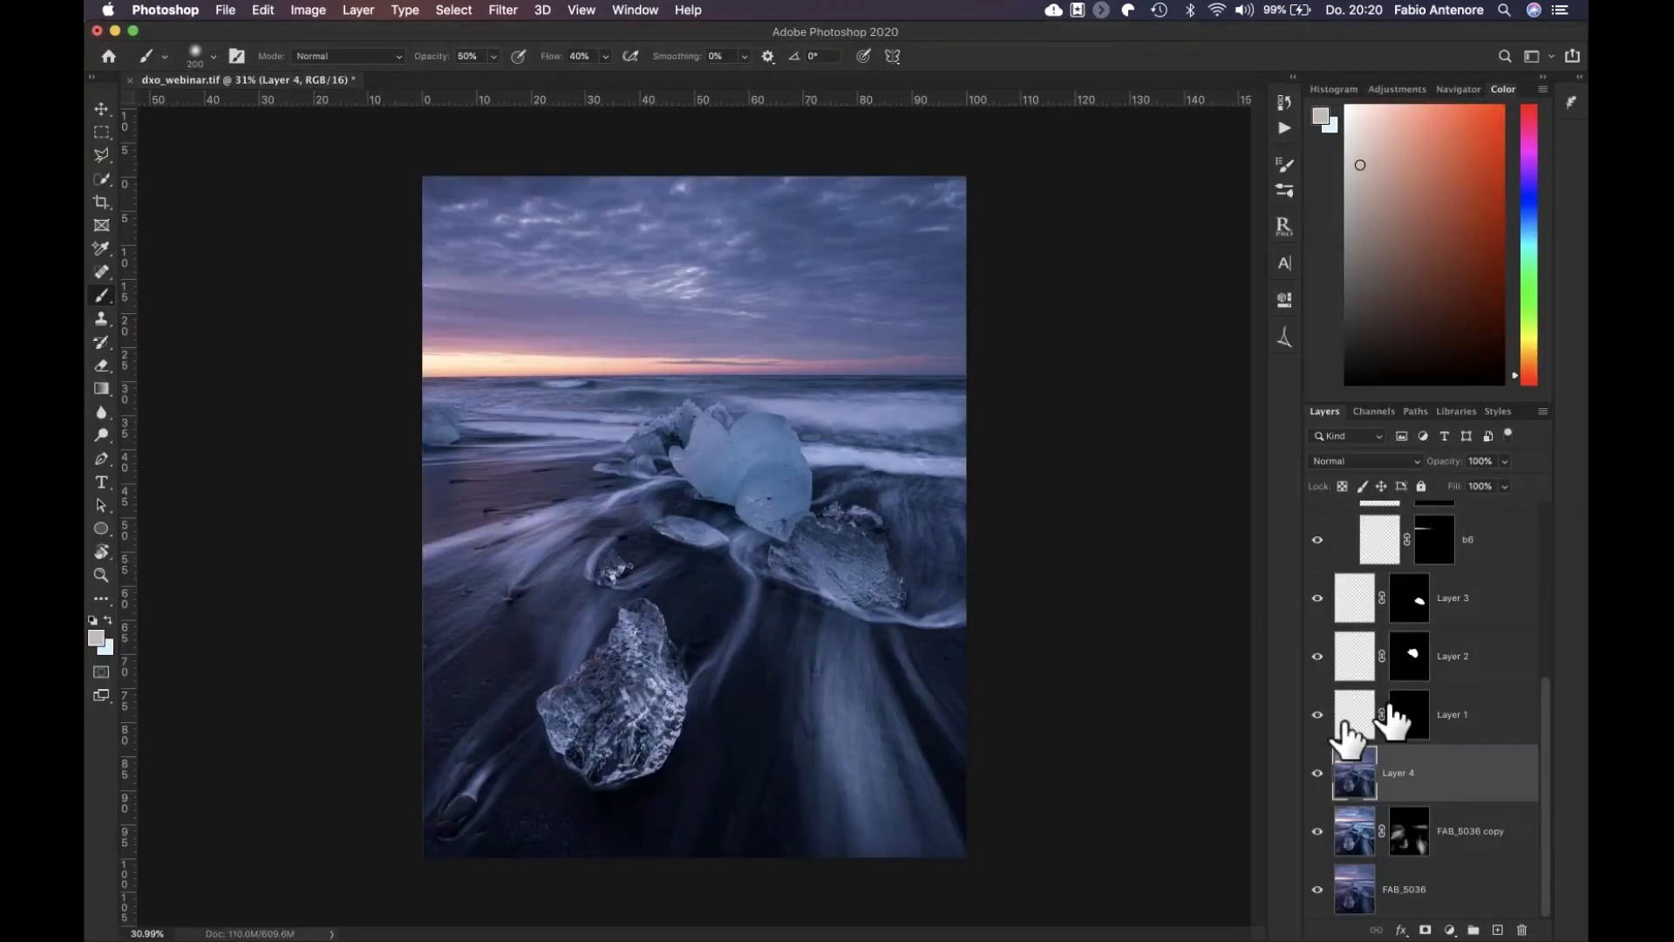
super+click(1399, 713)
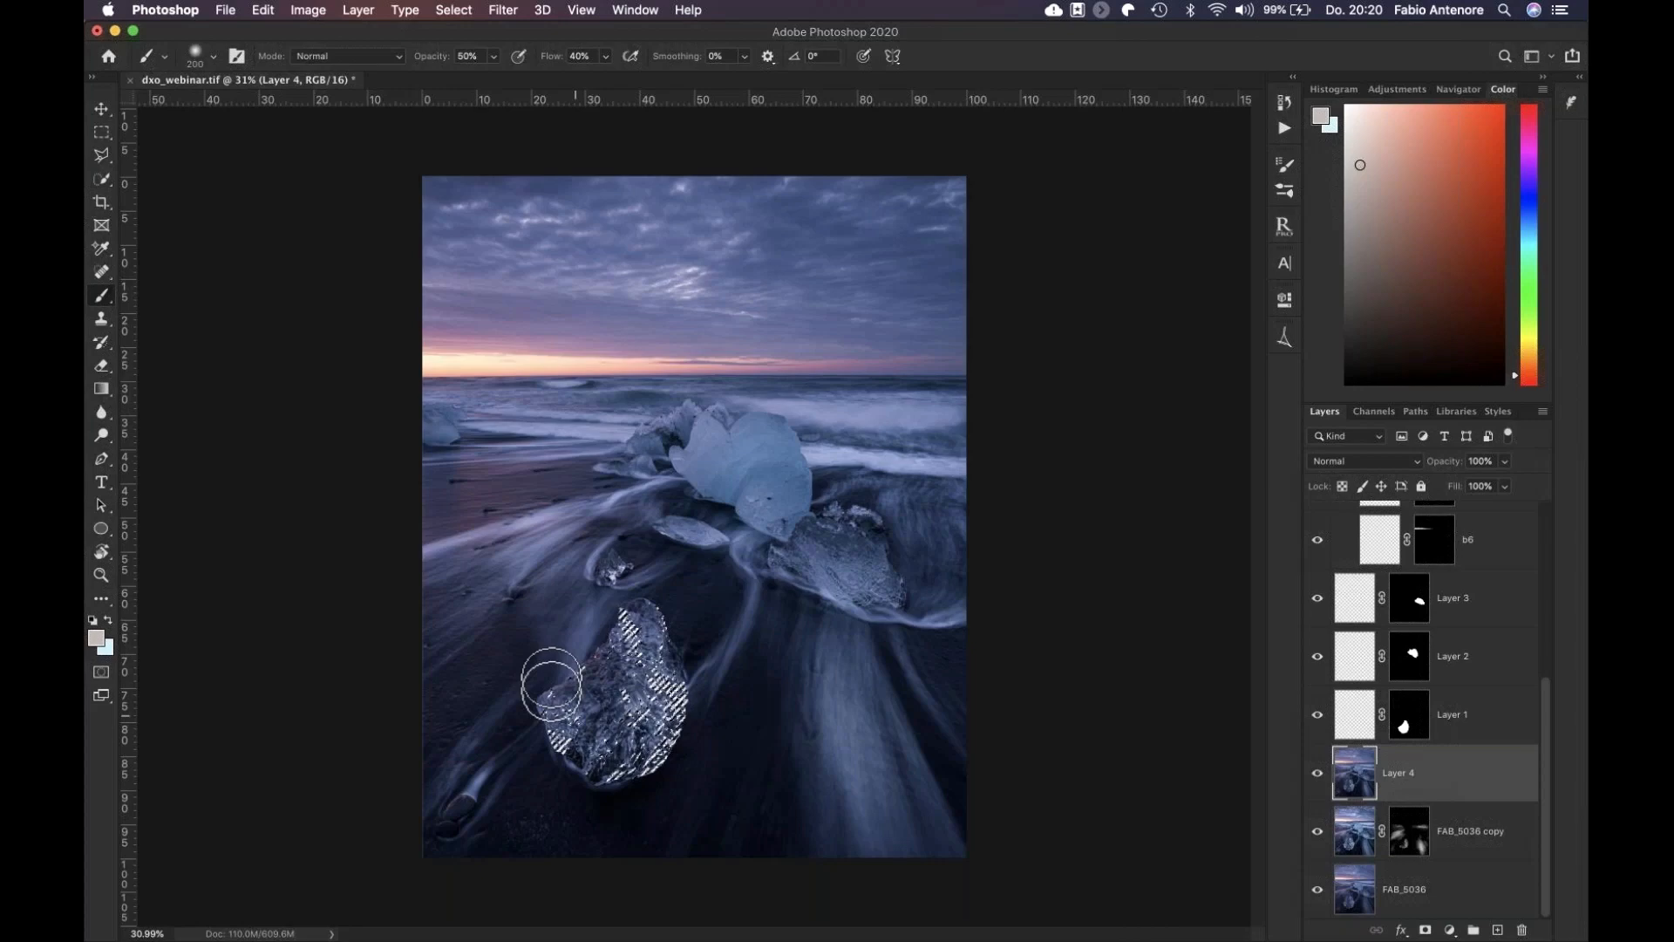
key(super+d)
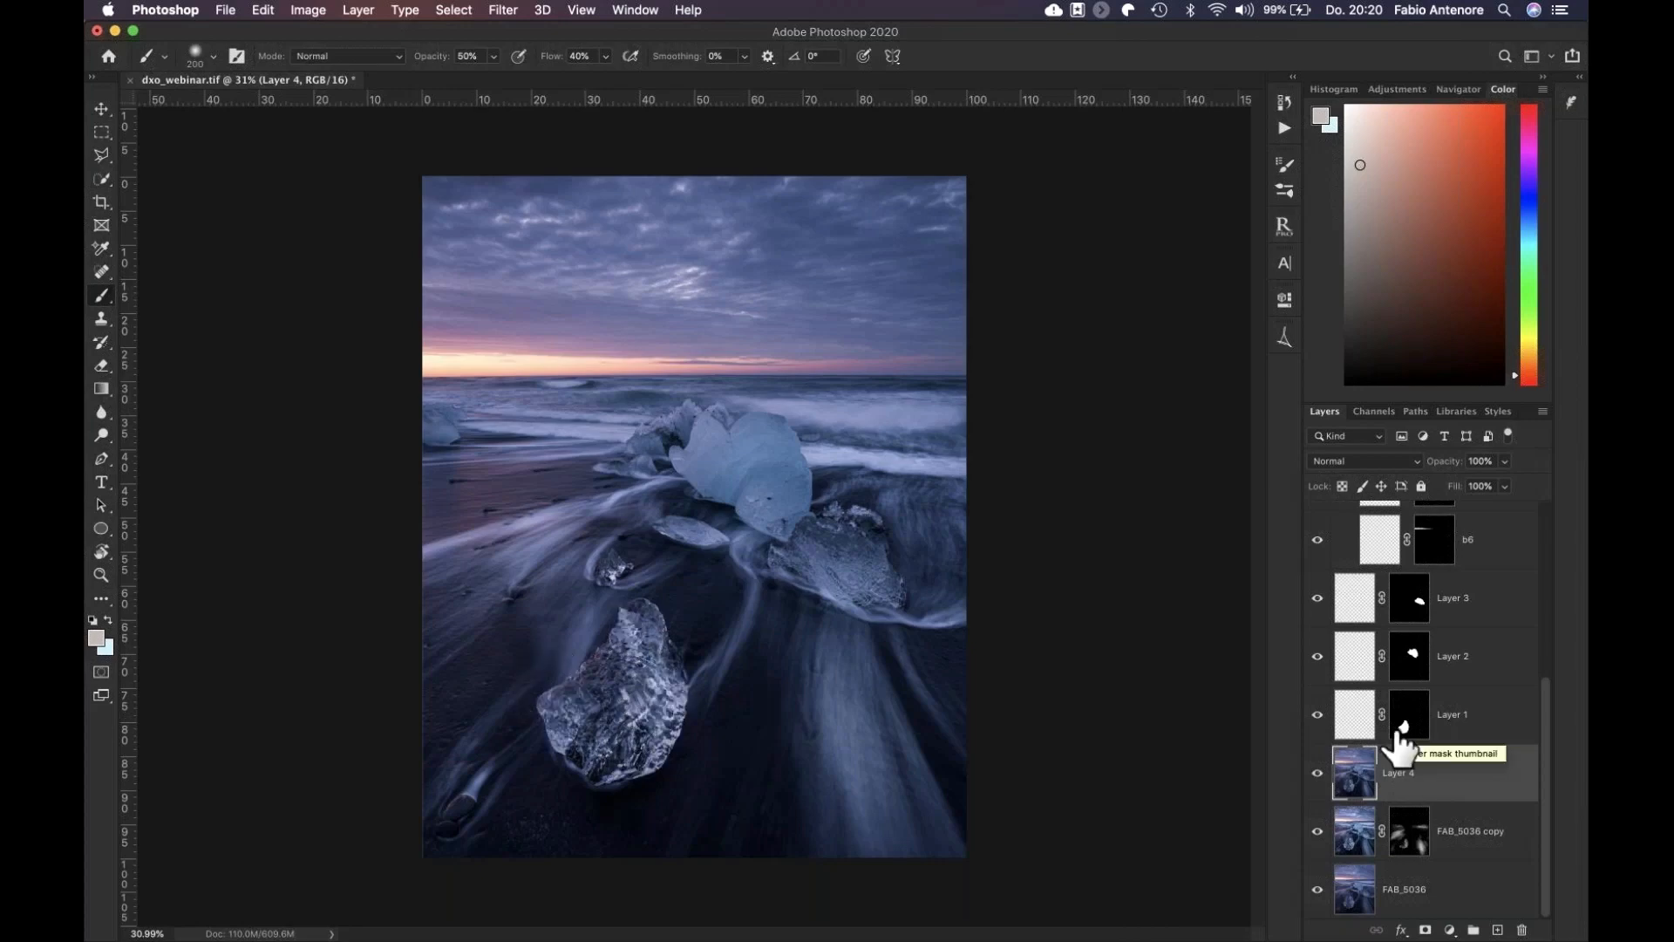
Open Layer 4 in Color Efex Pro 4 and switch off the Pro Contrast effect, leaving no extra filter slot
click(503, 10)
mouse_move(611, 427)
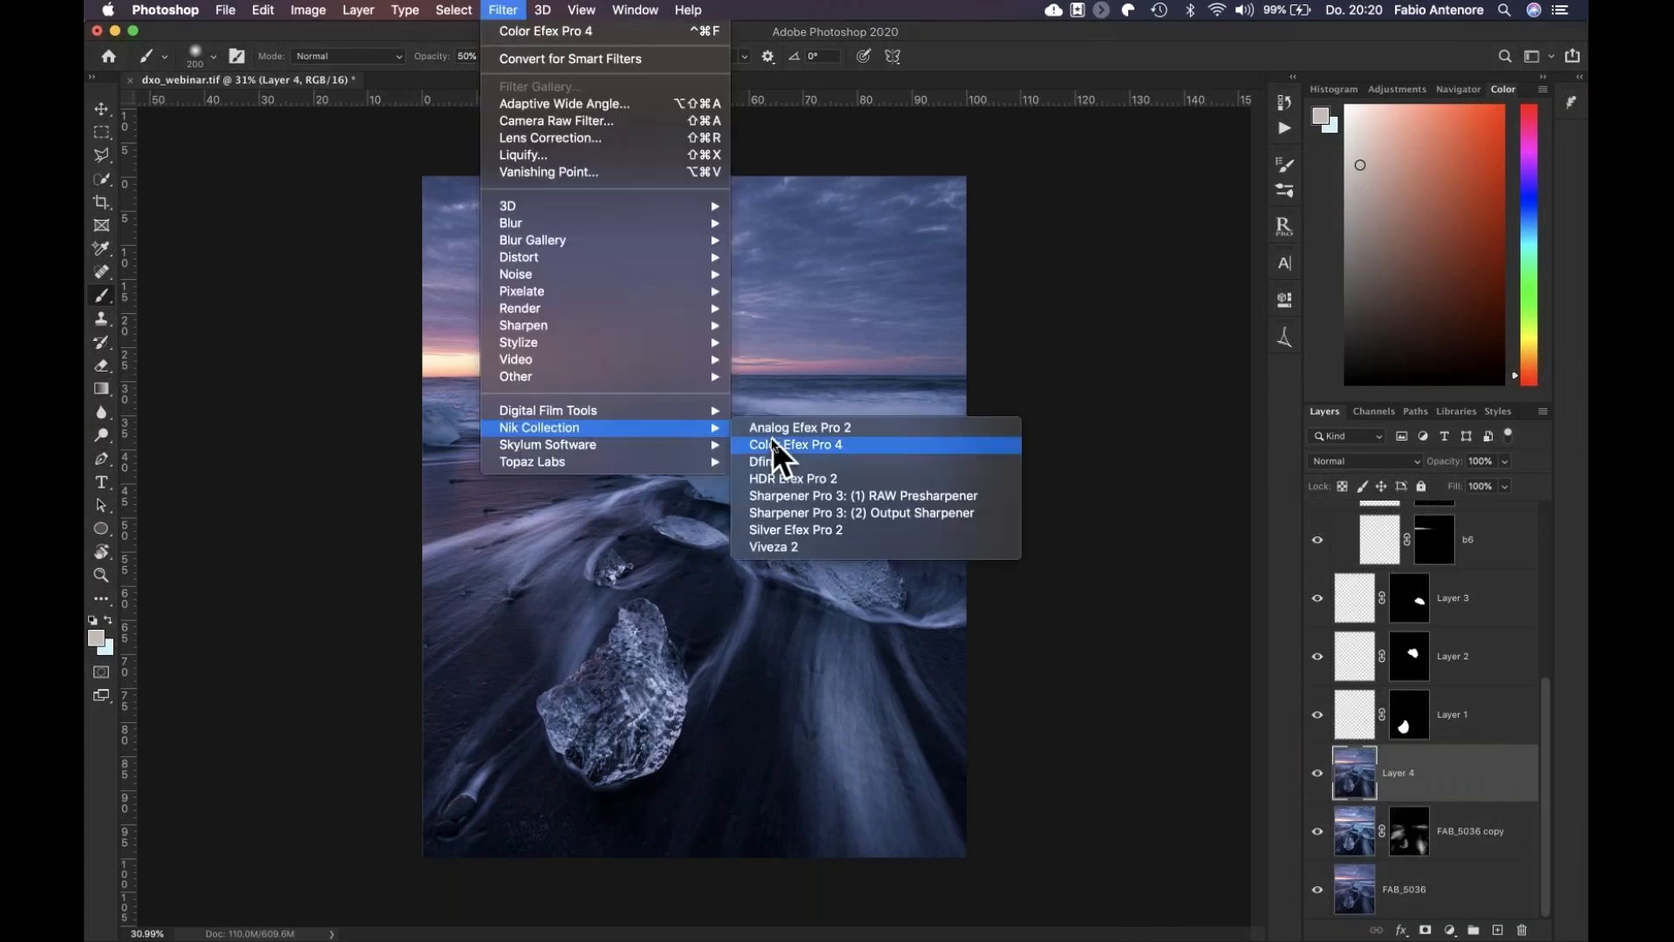
click(772, 440)
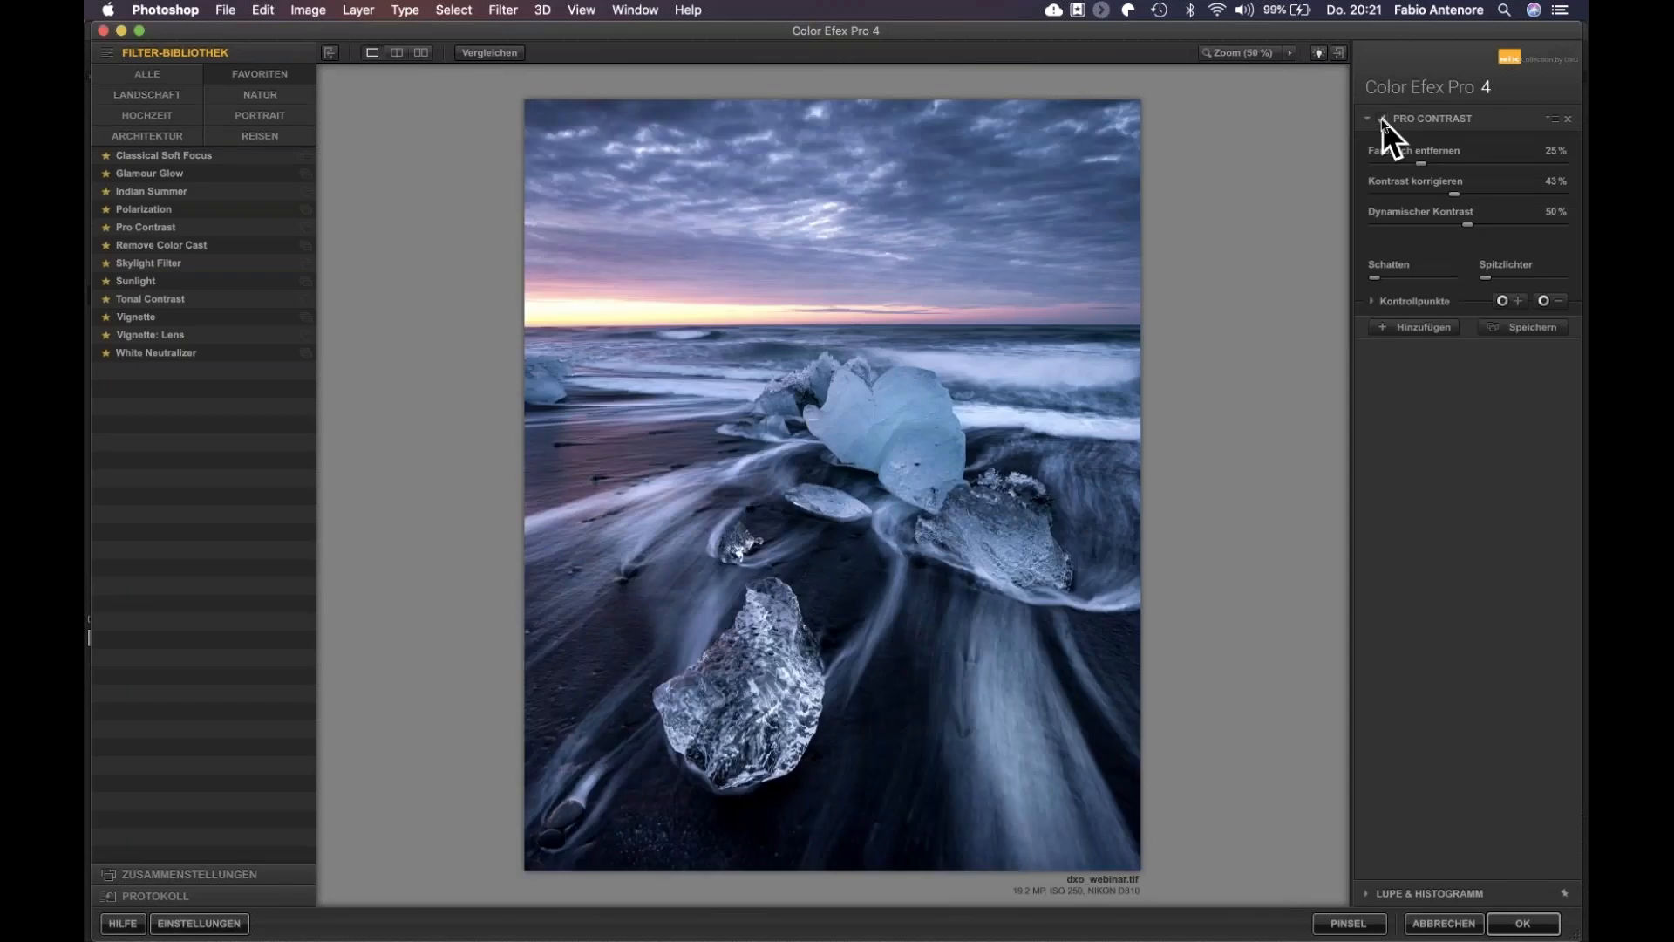
click(1382, 118)
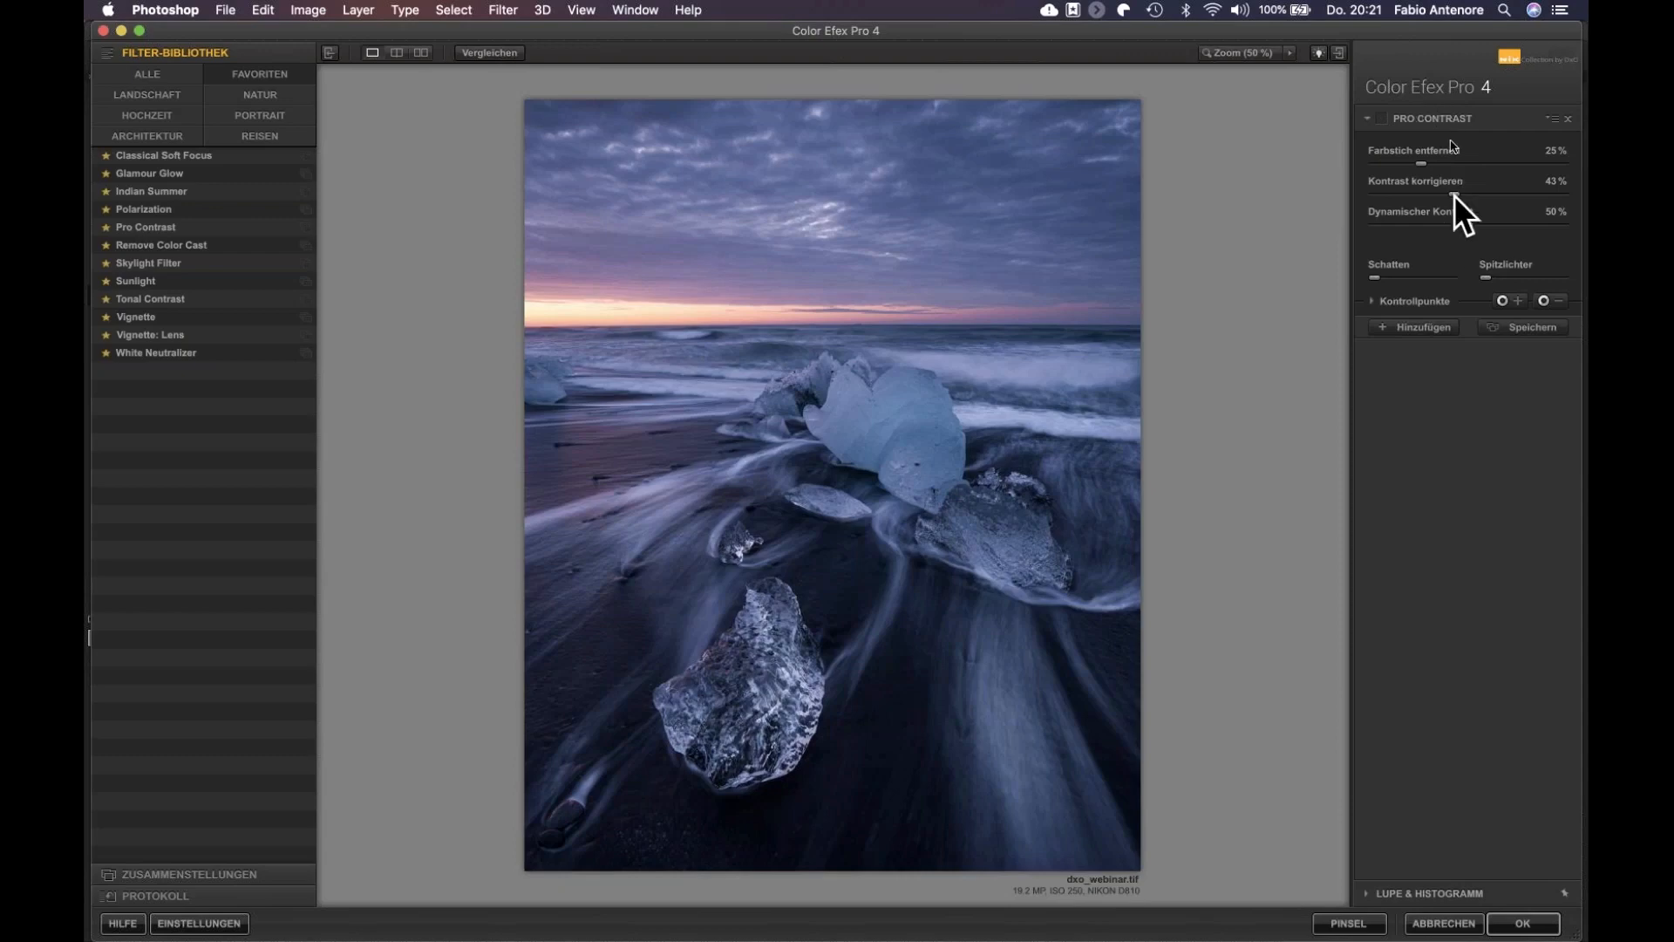
click(1412, 329)
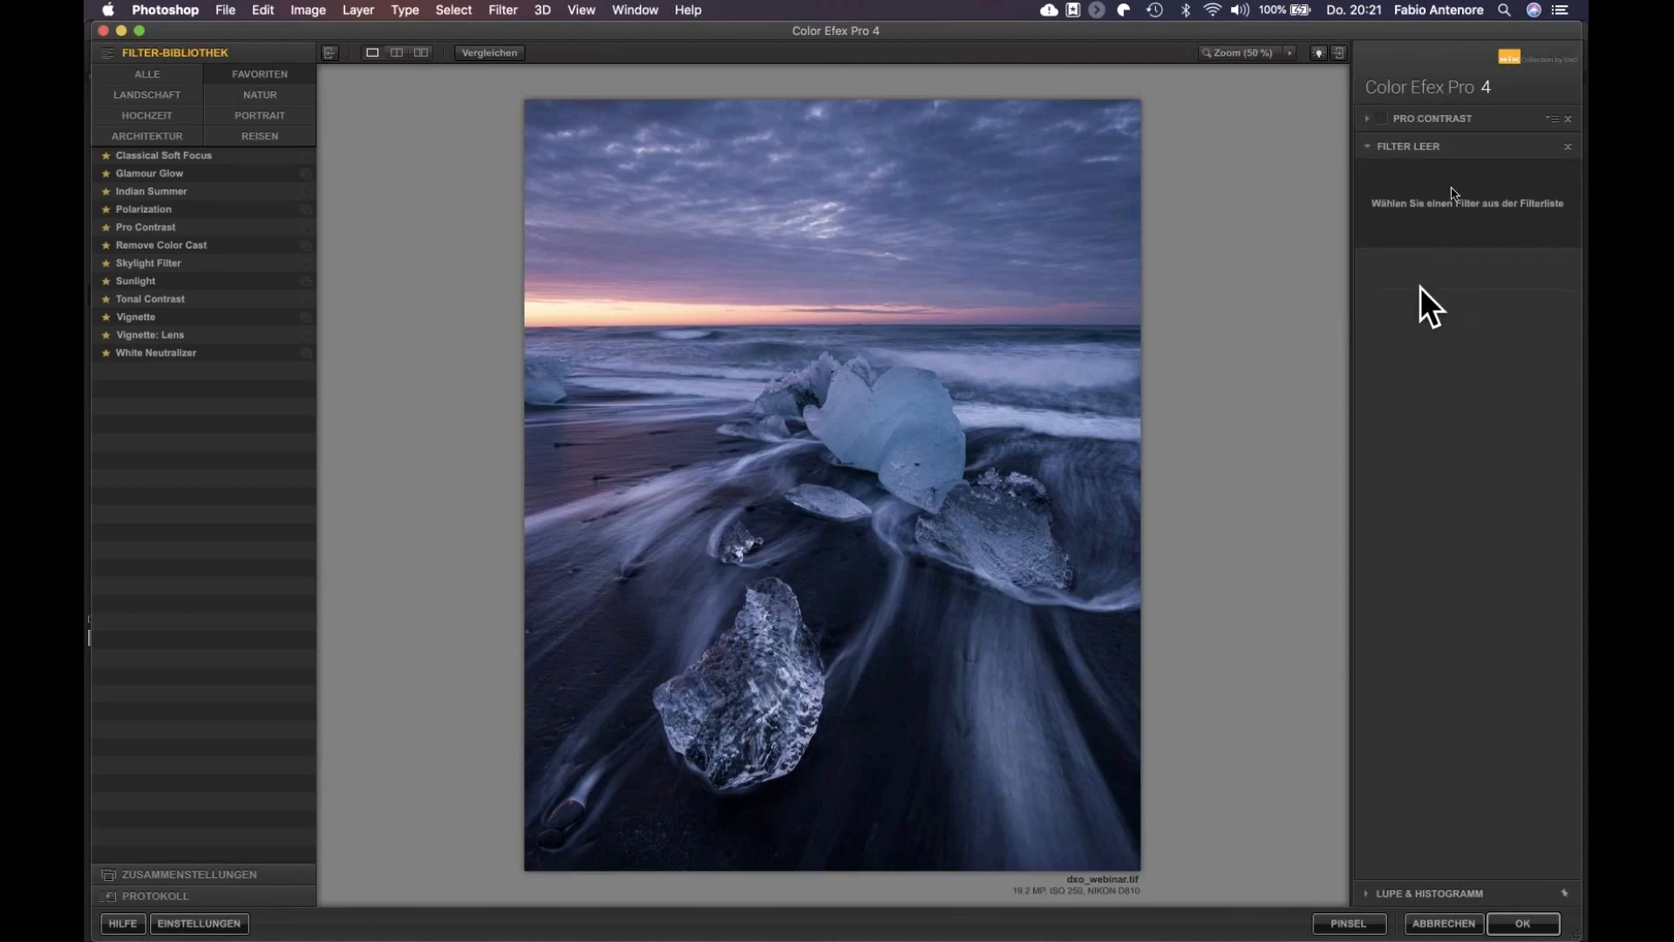
click(1566, 146)
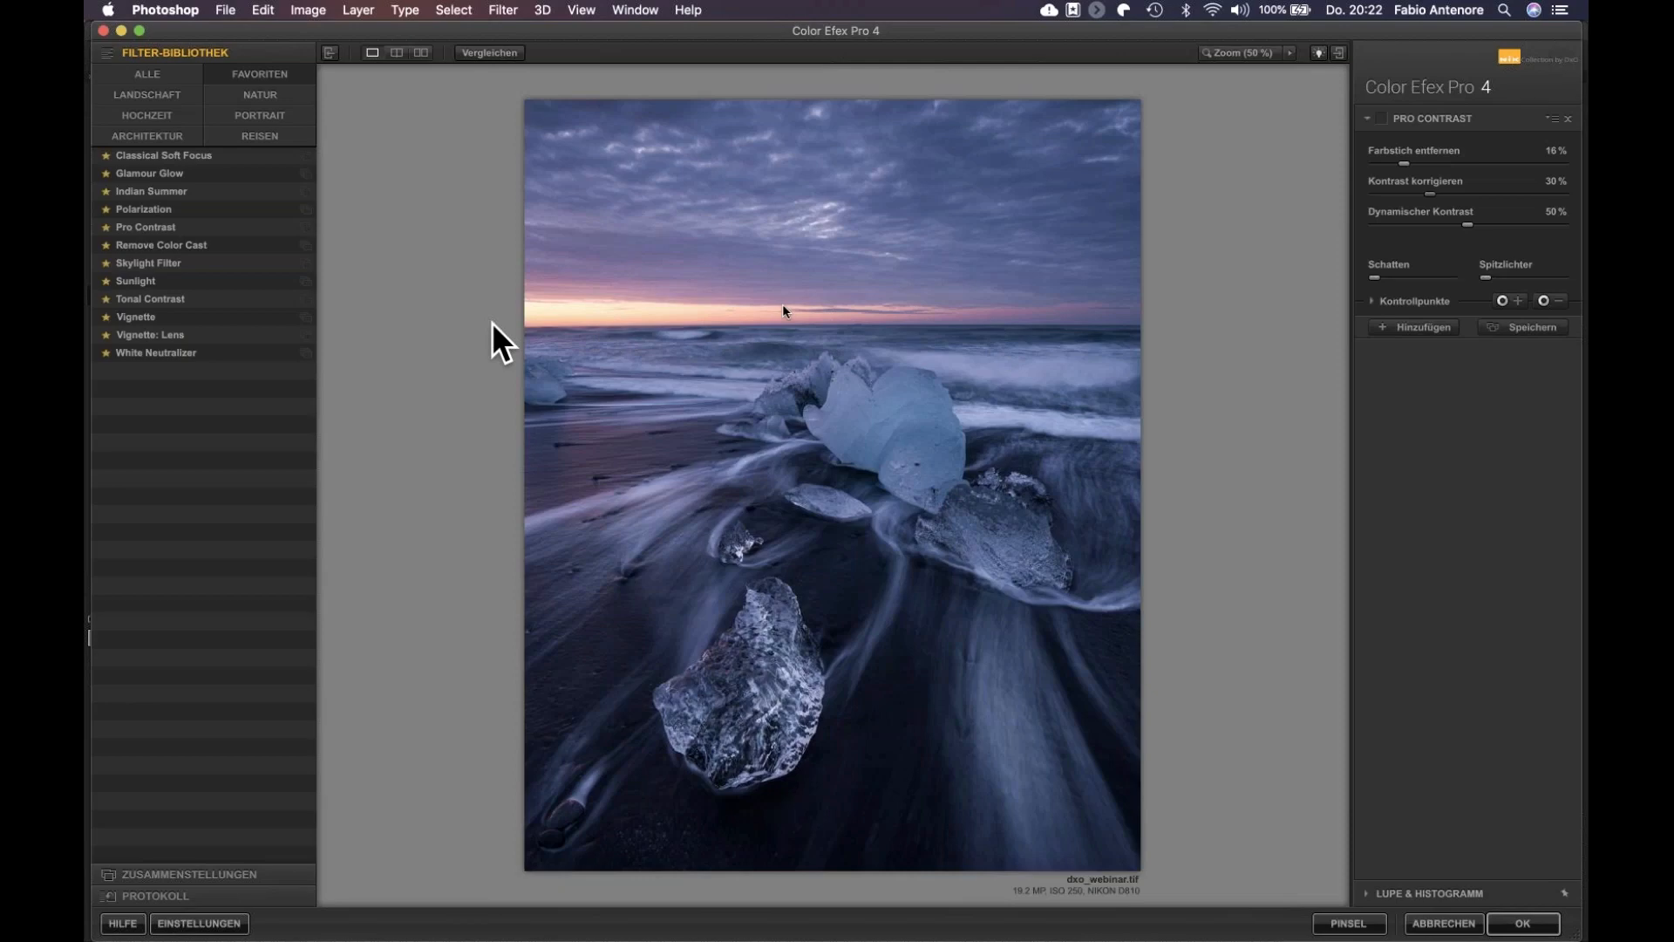
Replace Pro Contrast with the Skylight Filter, increase its strength, and apply it to Layer 4
click(231, 263)
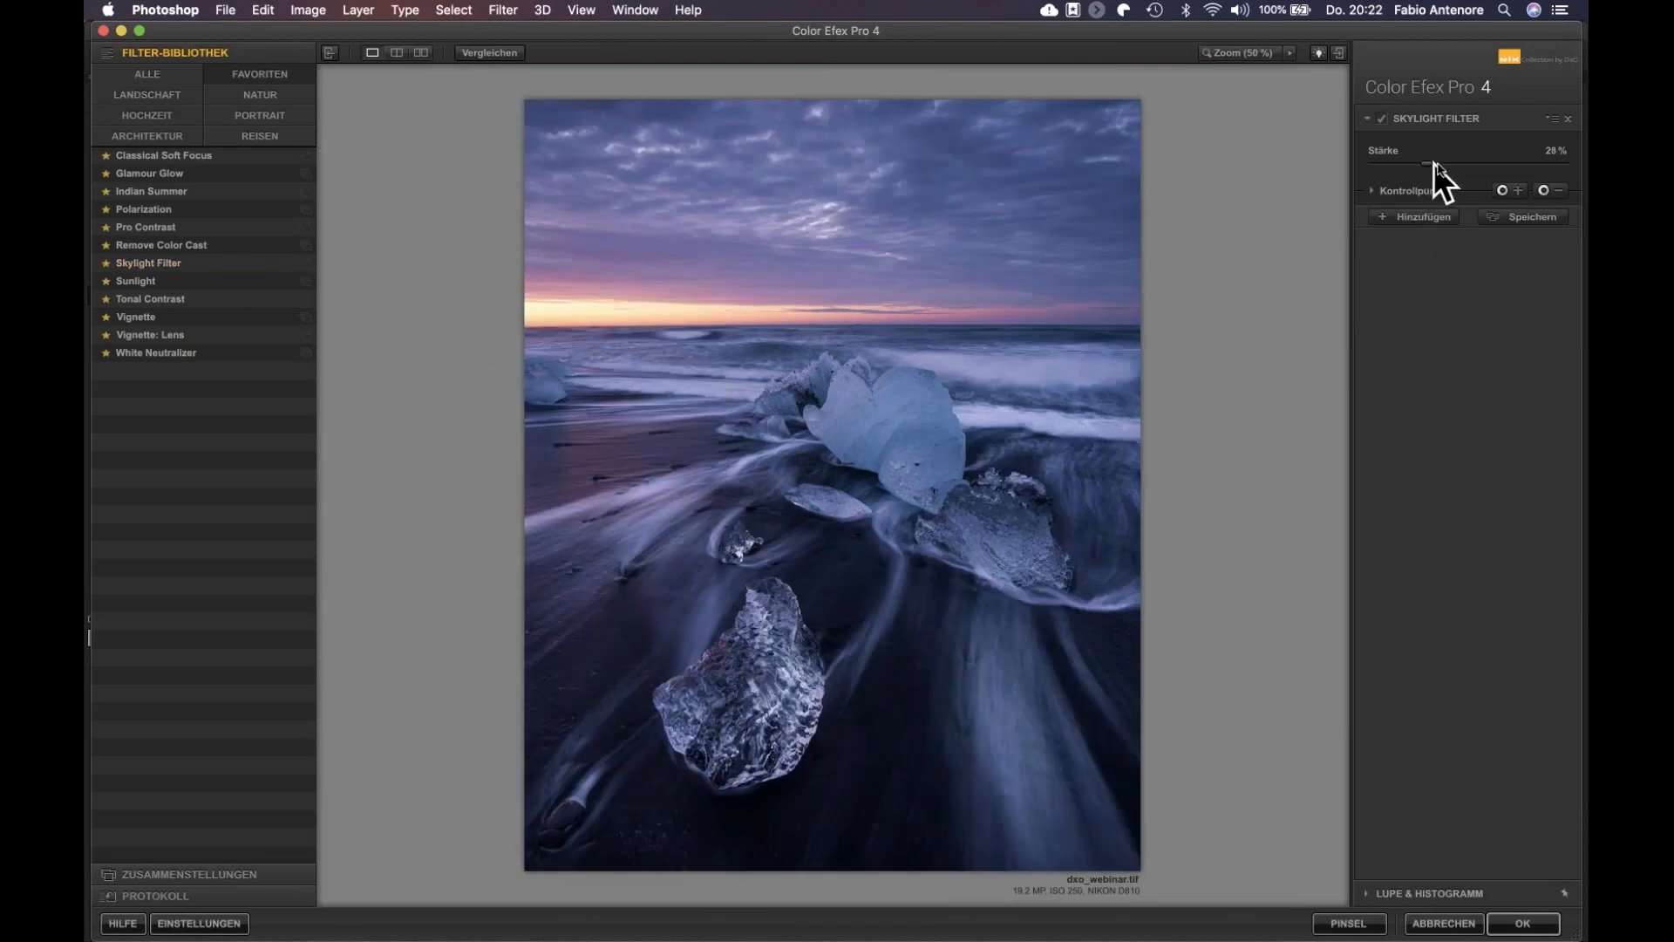
drag(1449, 162, 1459, 162)
click(1516, 923)
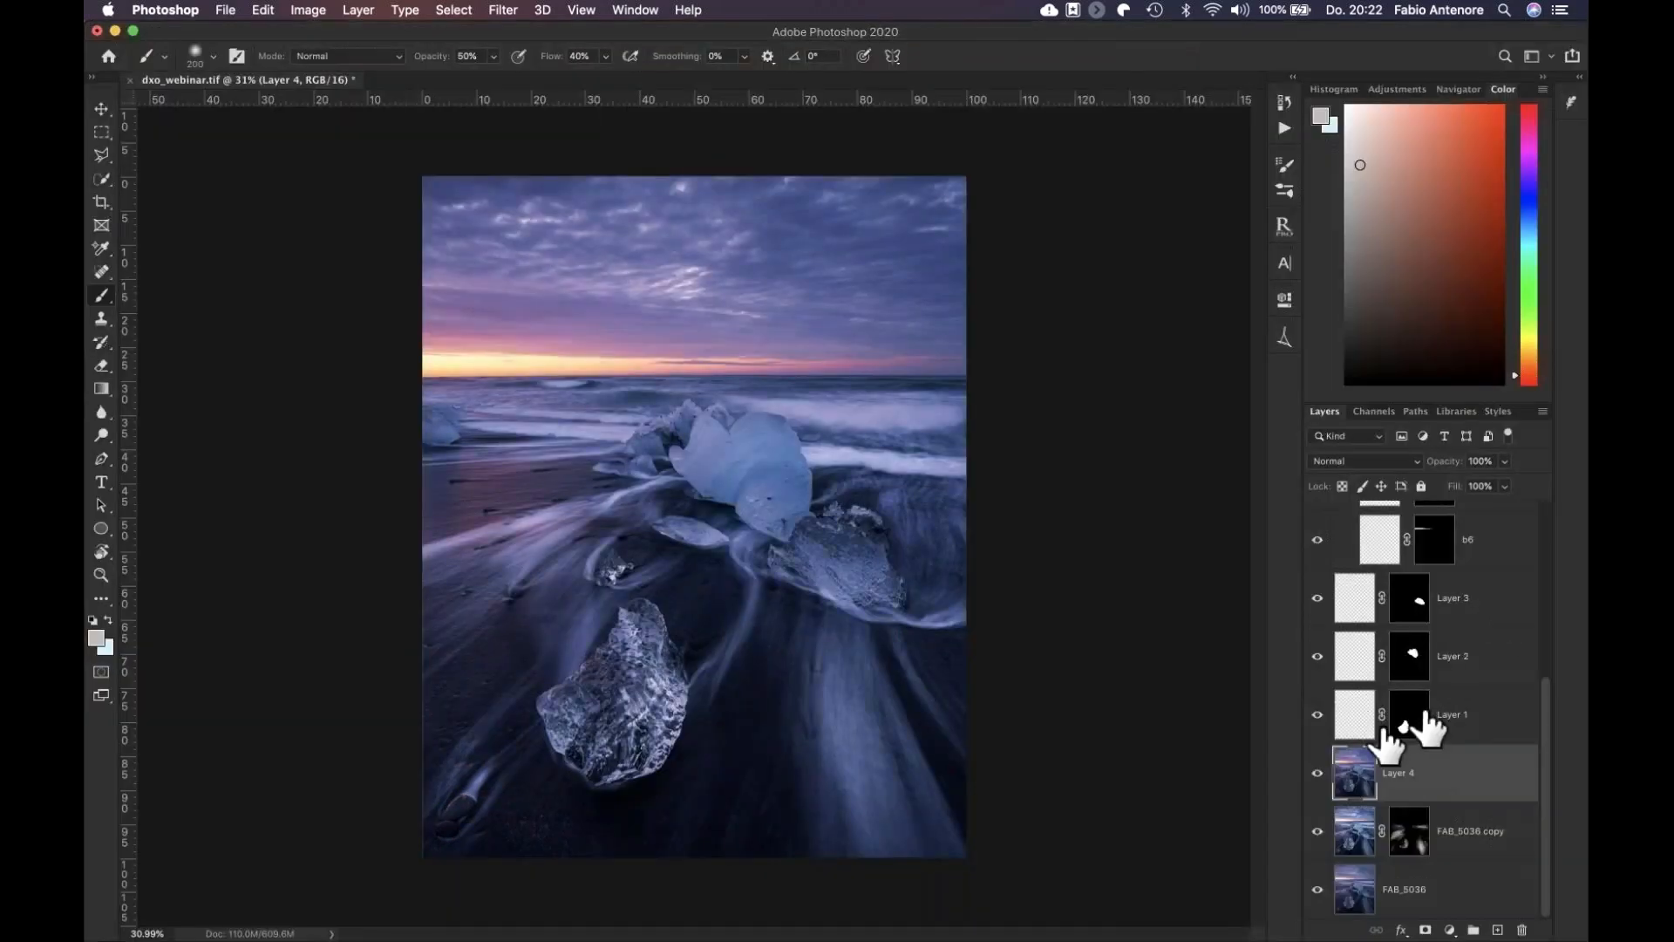
Hide Layer 4 behind a black mask, and paint white at 20% opacity along the glowing horizon with a 250-pixel brush
alt+click(1428, 930)
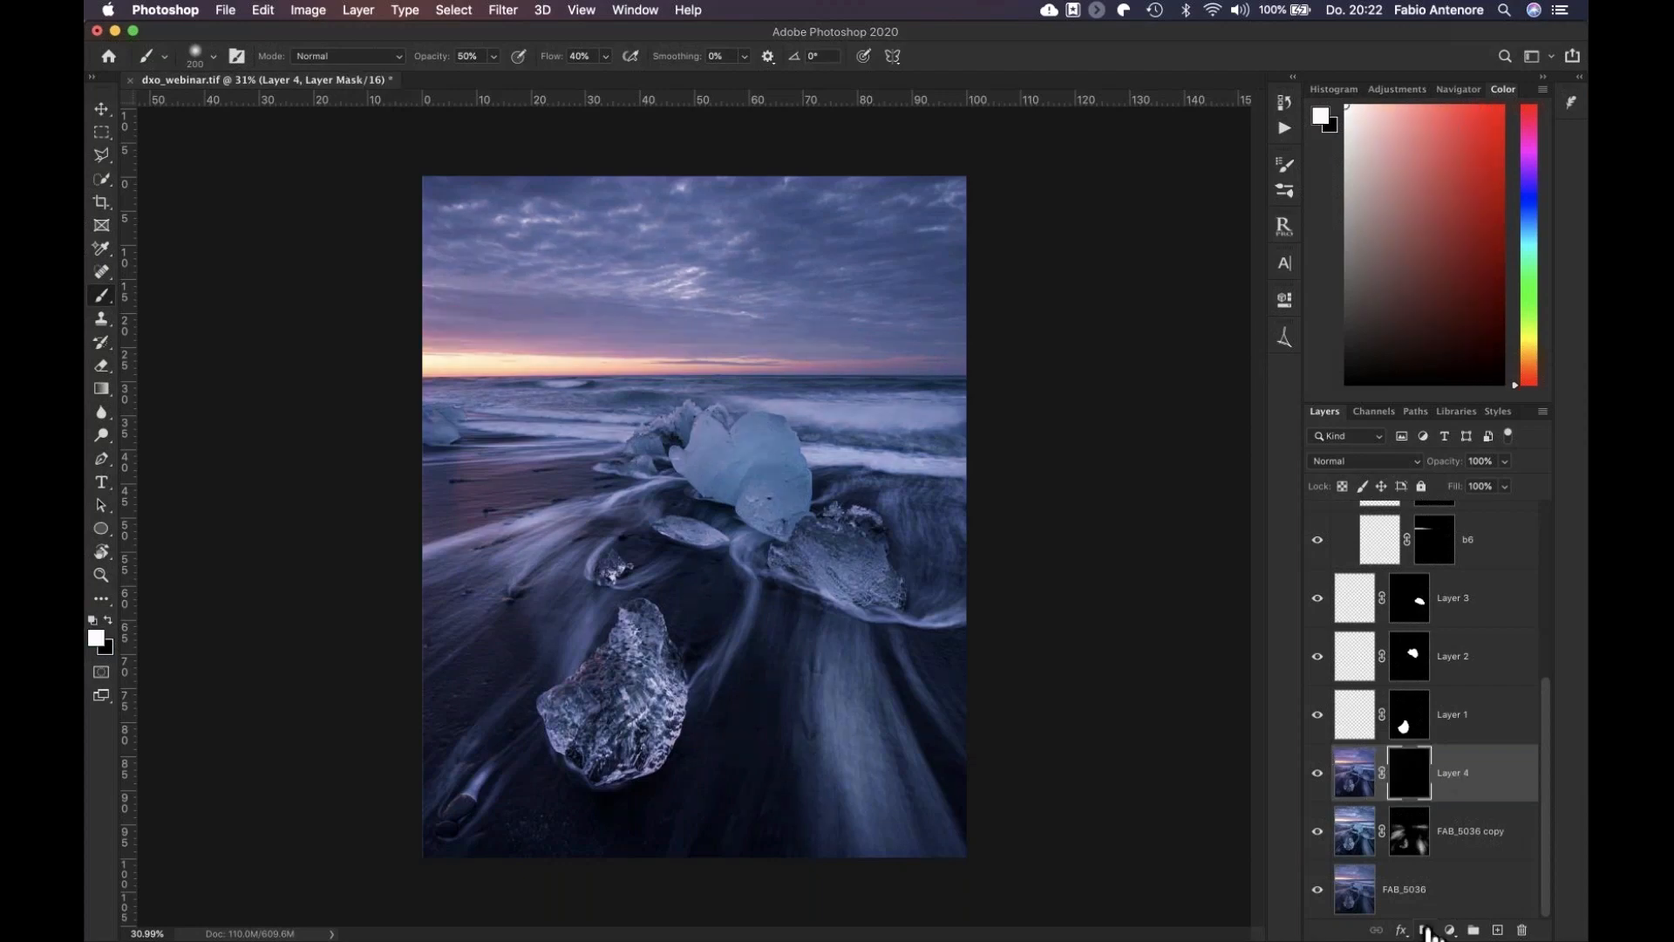
key(])
key(2)
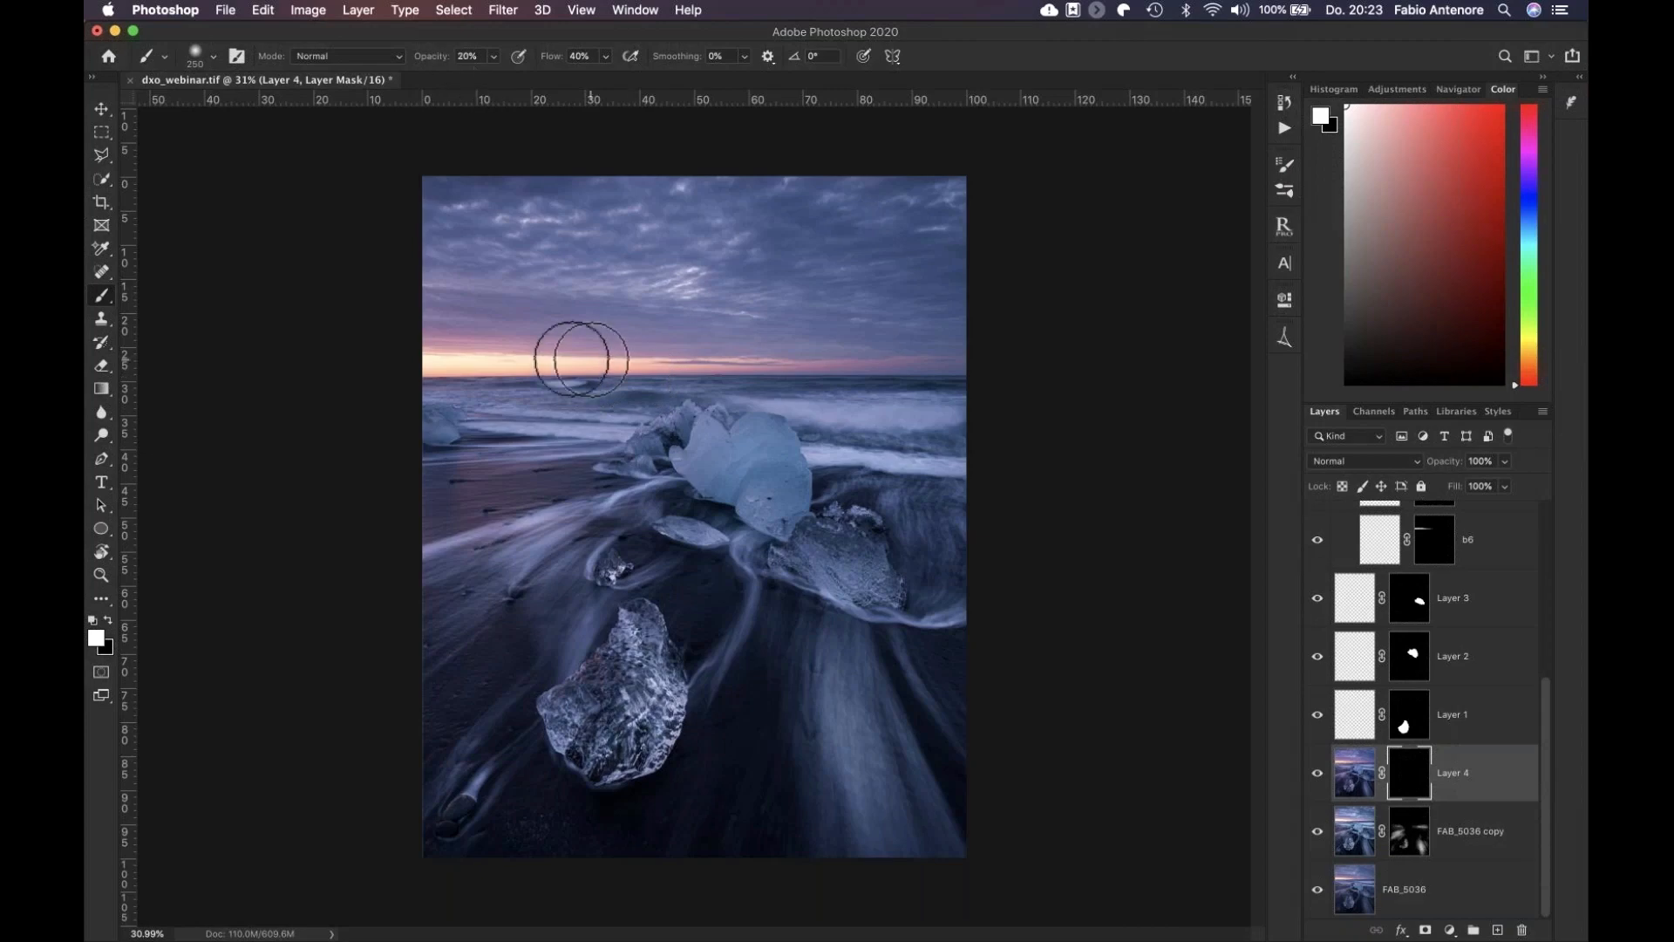
mouse_move(477, 359)
mouse_down()
mouse_move(934, 343)
mouse_move(710, 360)
mouse_up()
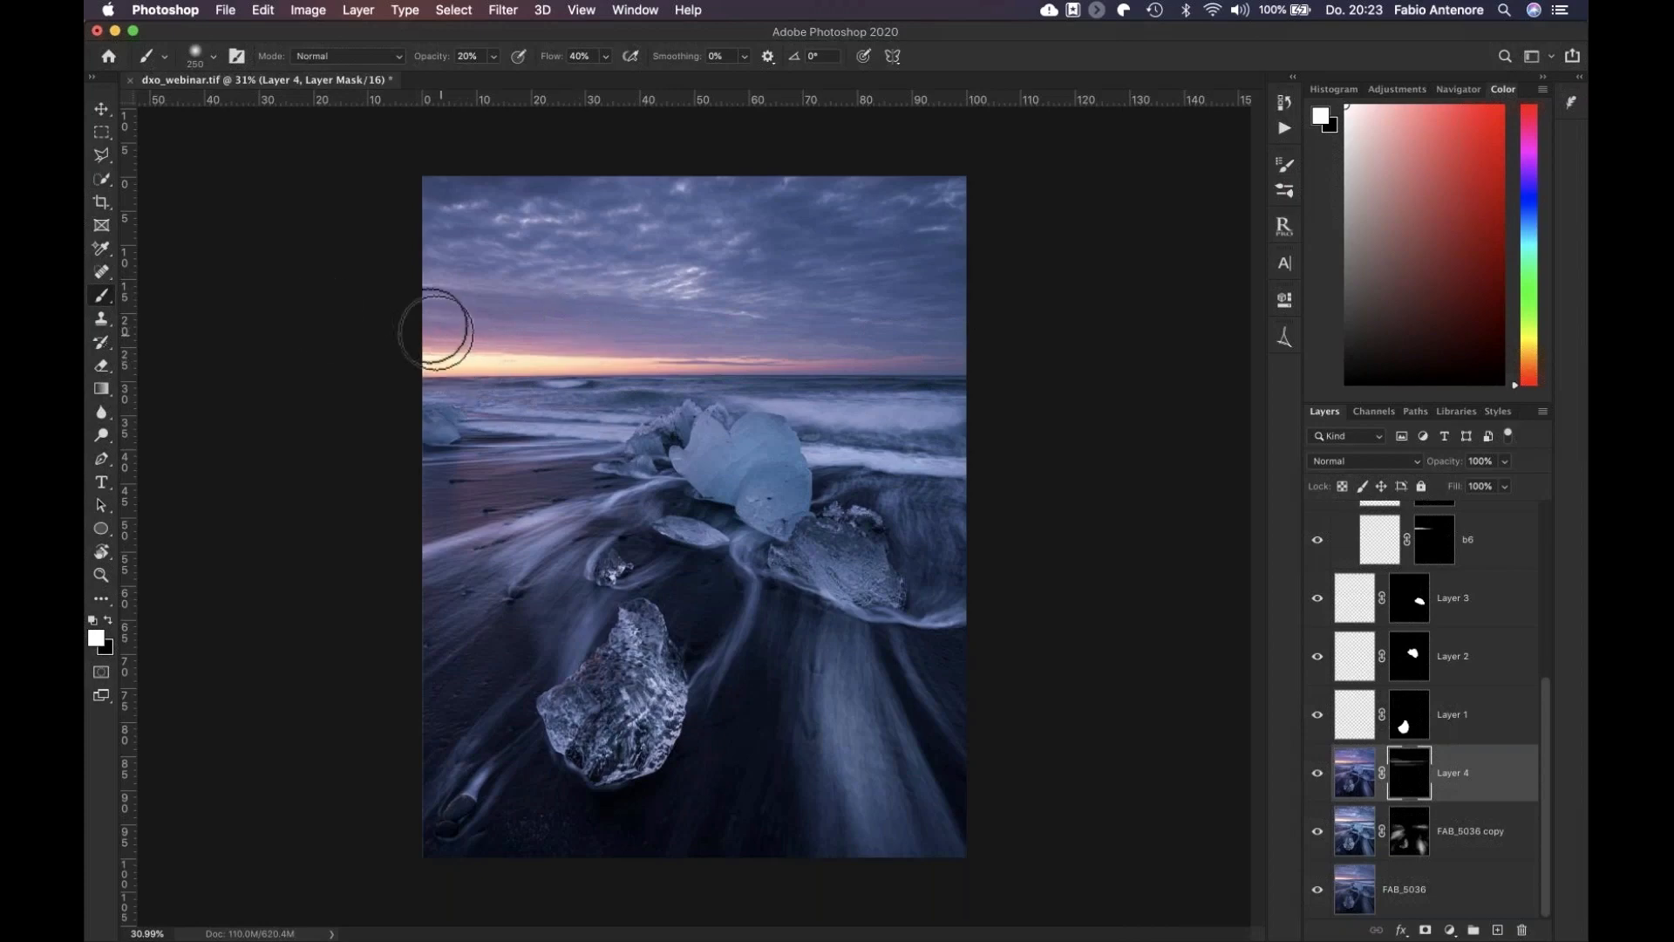
Compare Layer 4 with and without its mask, and paint the warm effect into the left water streaks and the lower-left stones
shift+click(1405, 771)
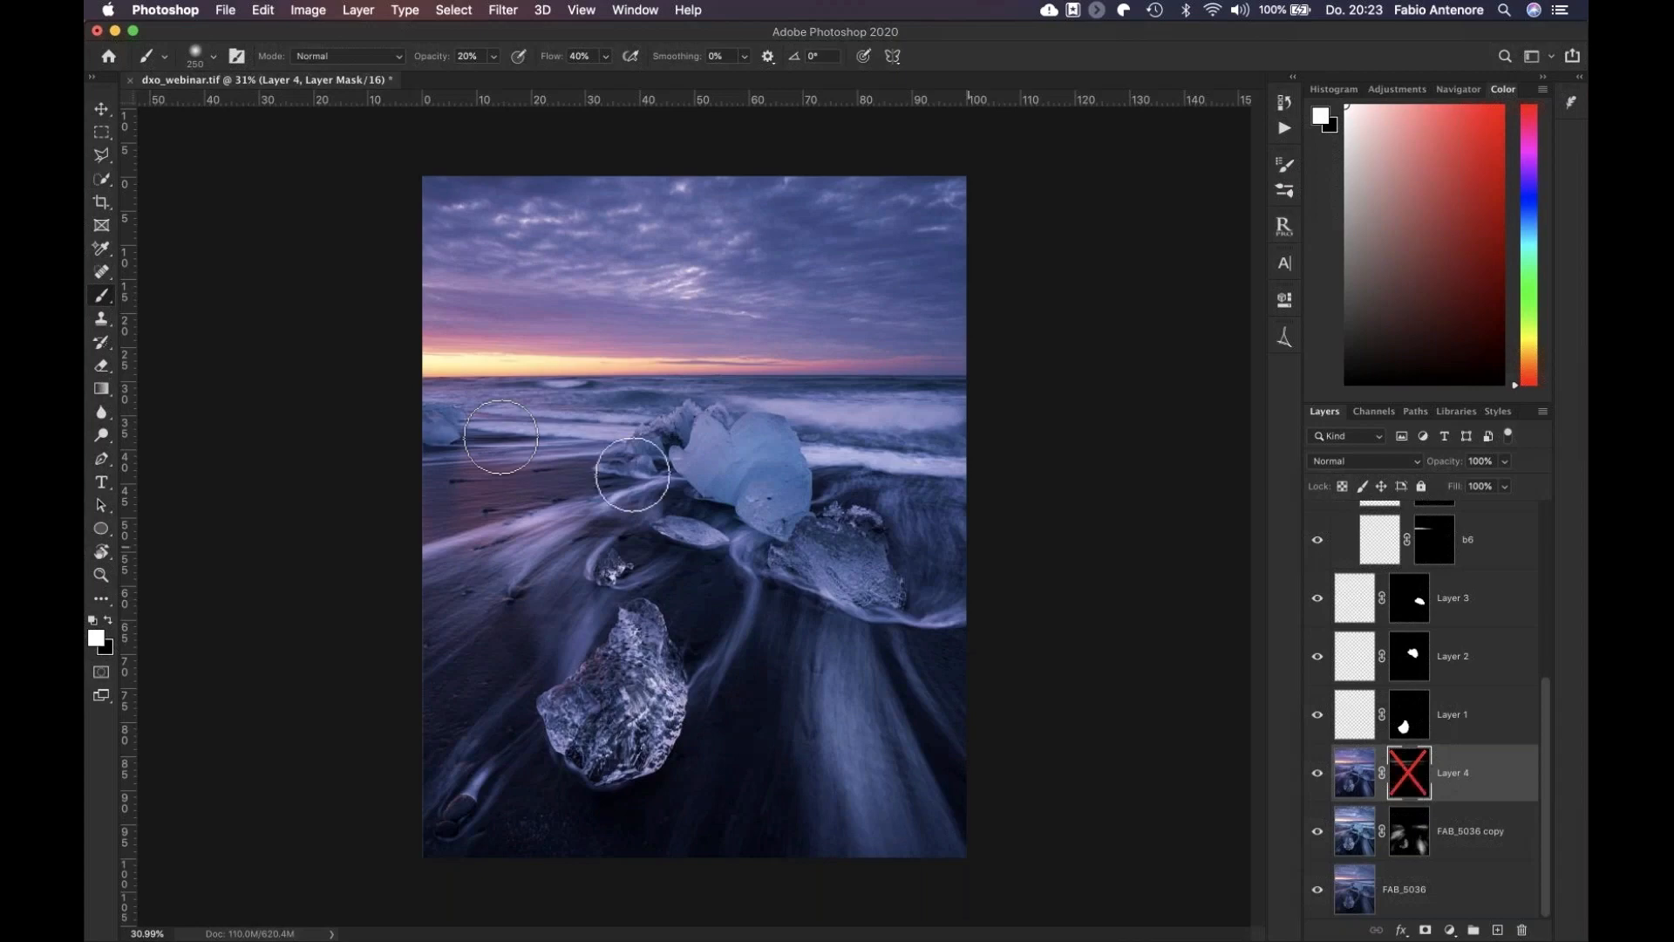
shift+click(1407, 775)
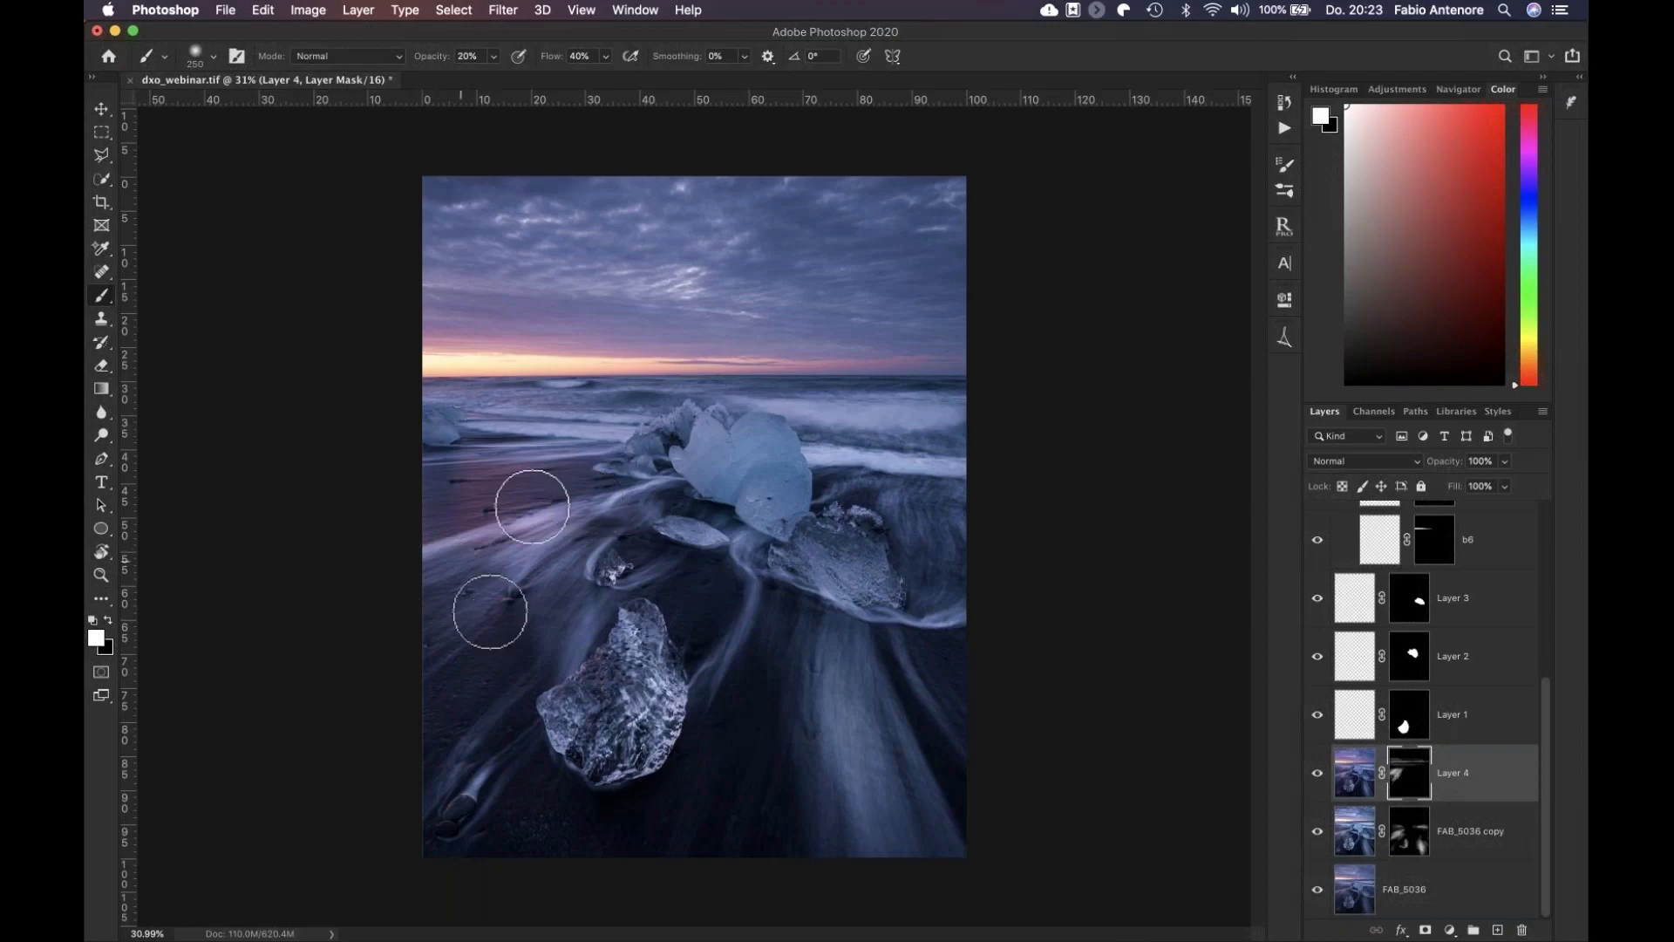
scroll(478, 680, up, 3)
scroll(448, 741, down, 3)
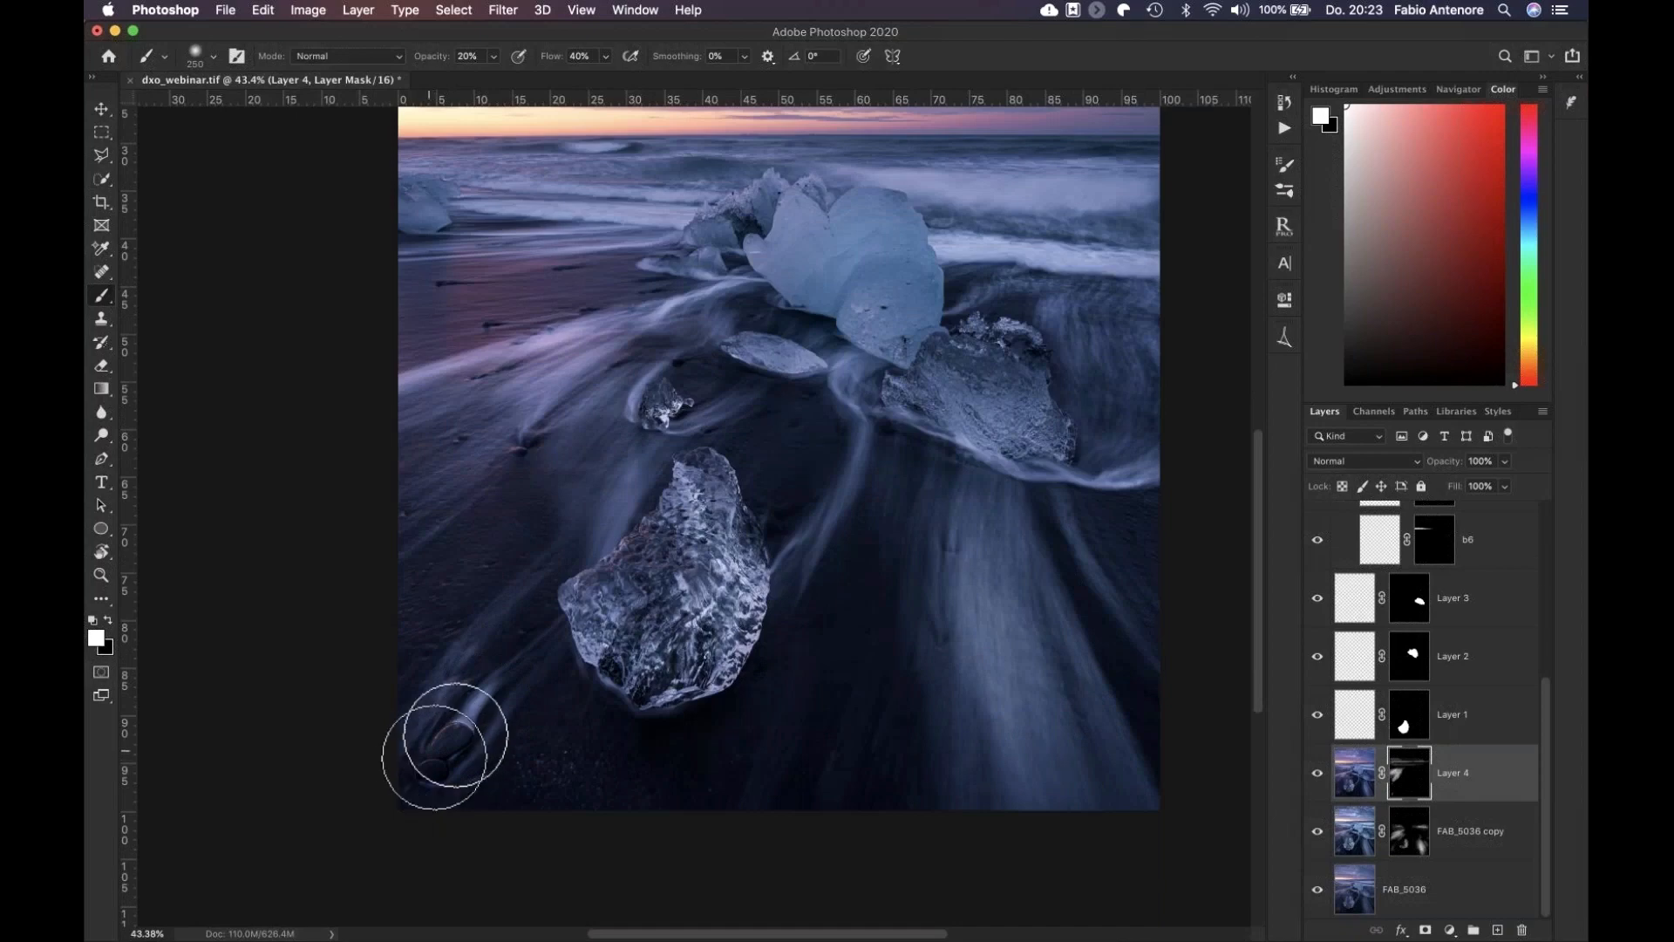
click(455, 735)
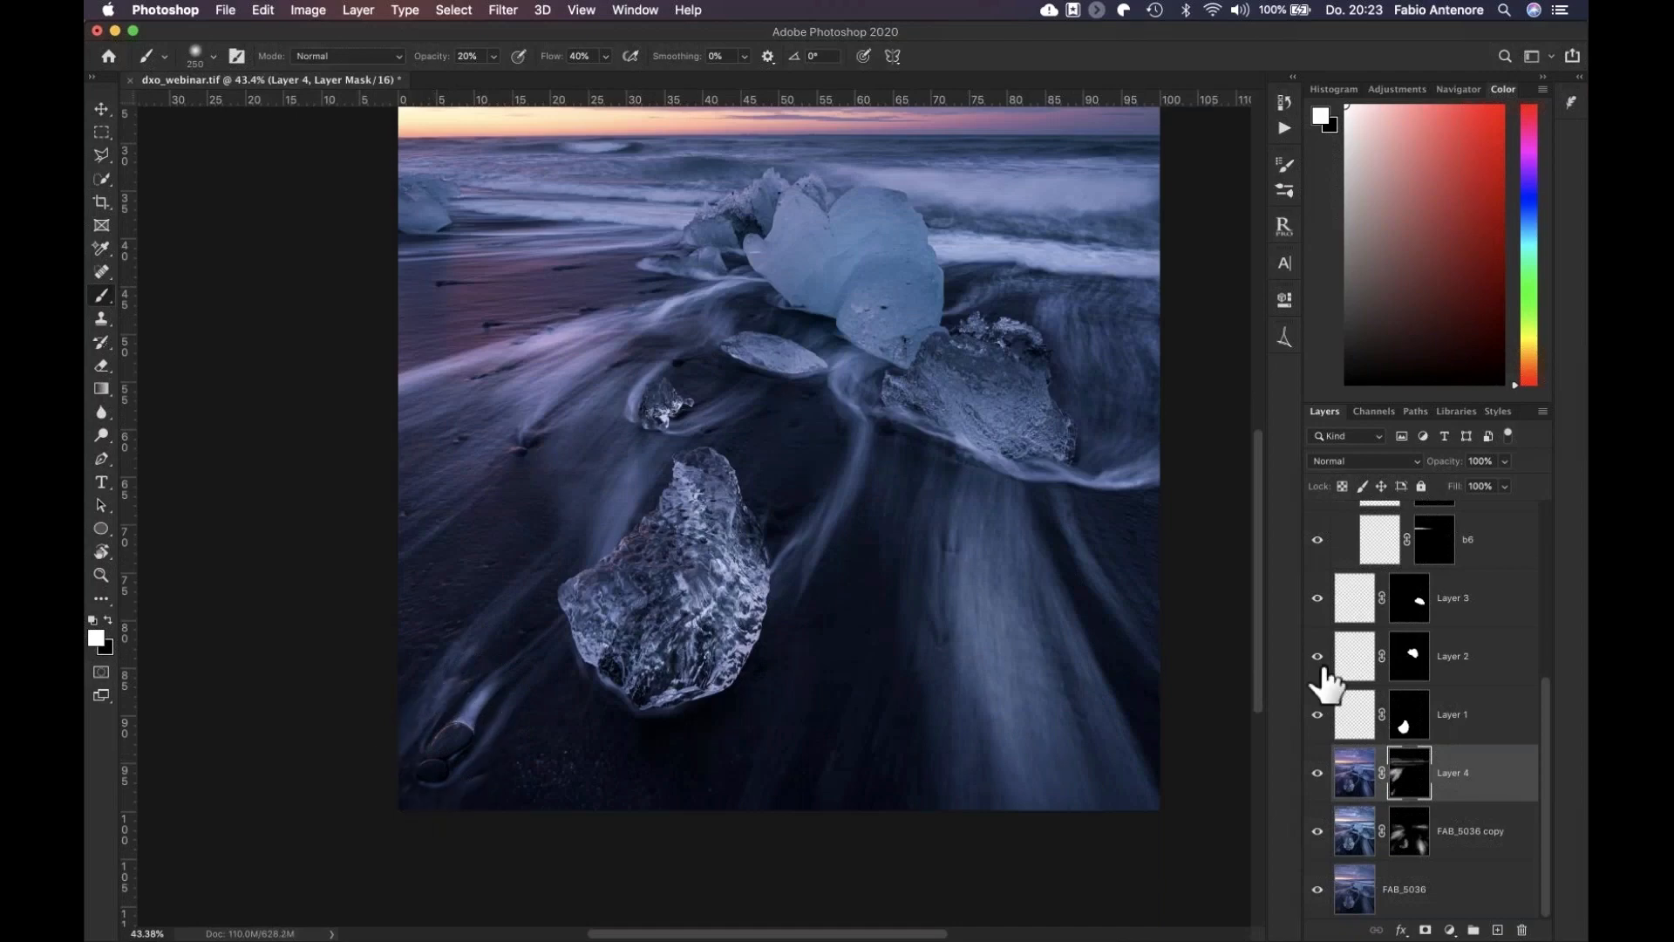
Load the Layer 1 mask as a selection, reveal Layer 4's warm glow on the front ice block's left flank, and deselect
drag(1409, 772, 1414, 728)
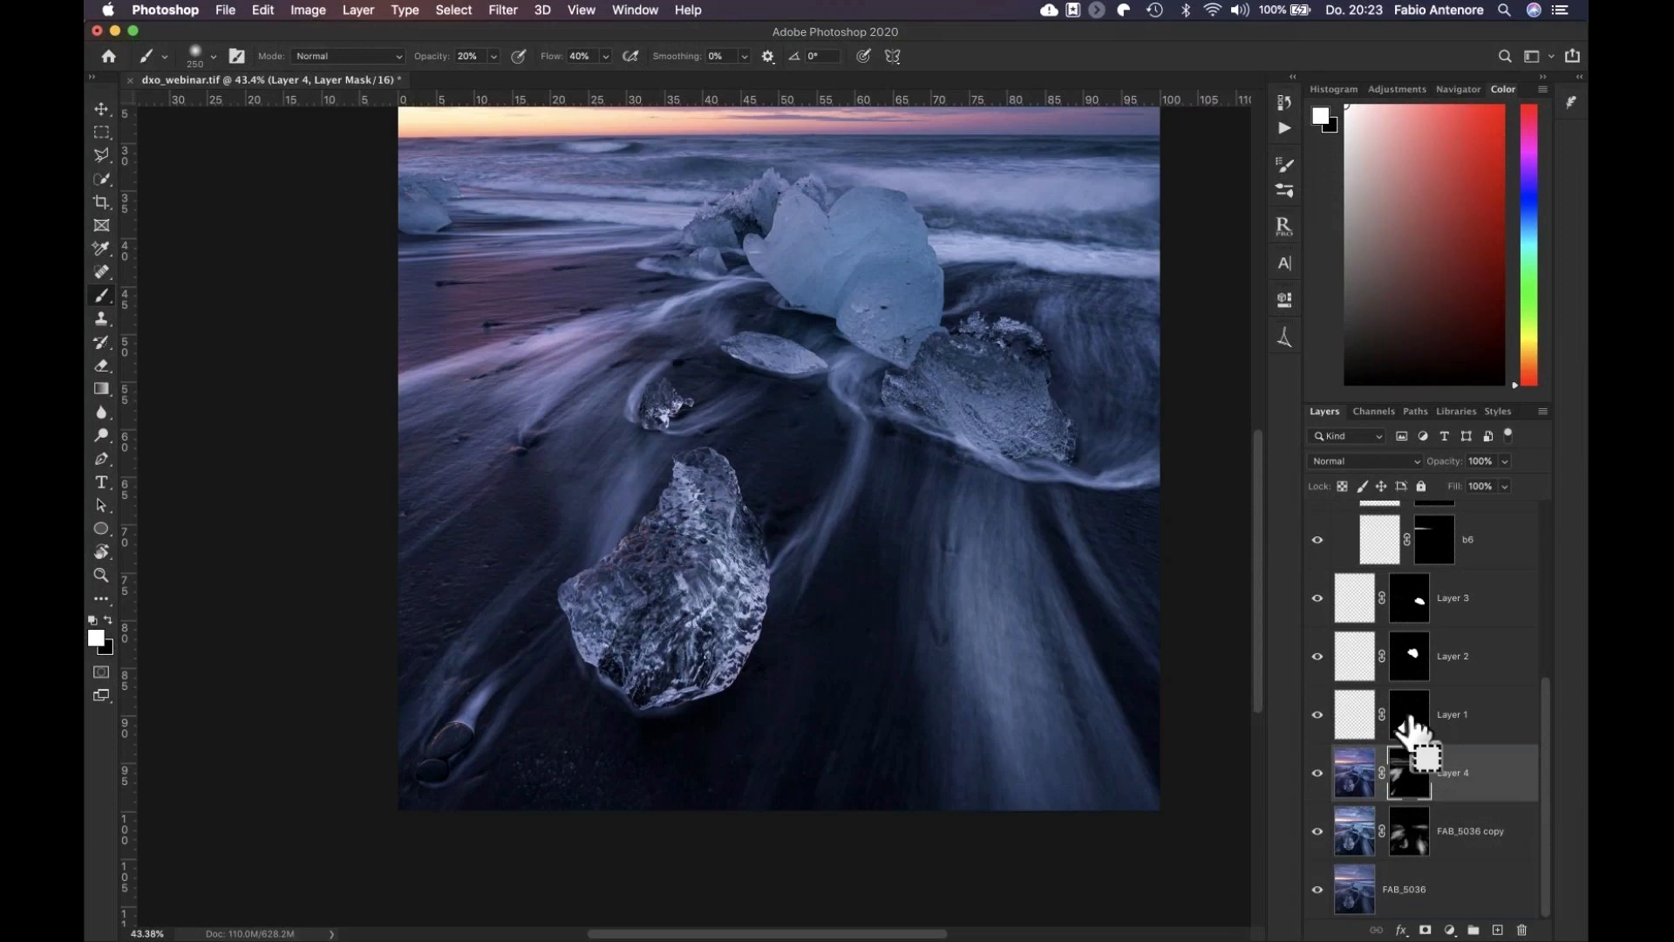
super+click(1408, 728)
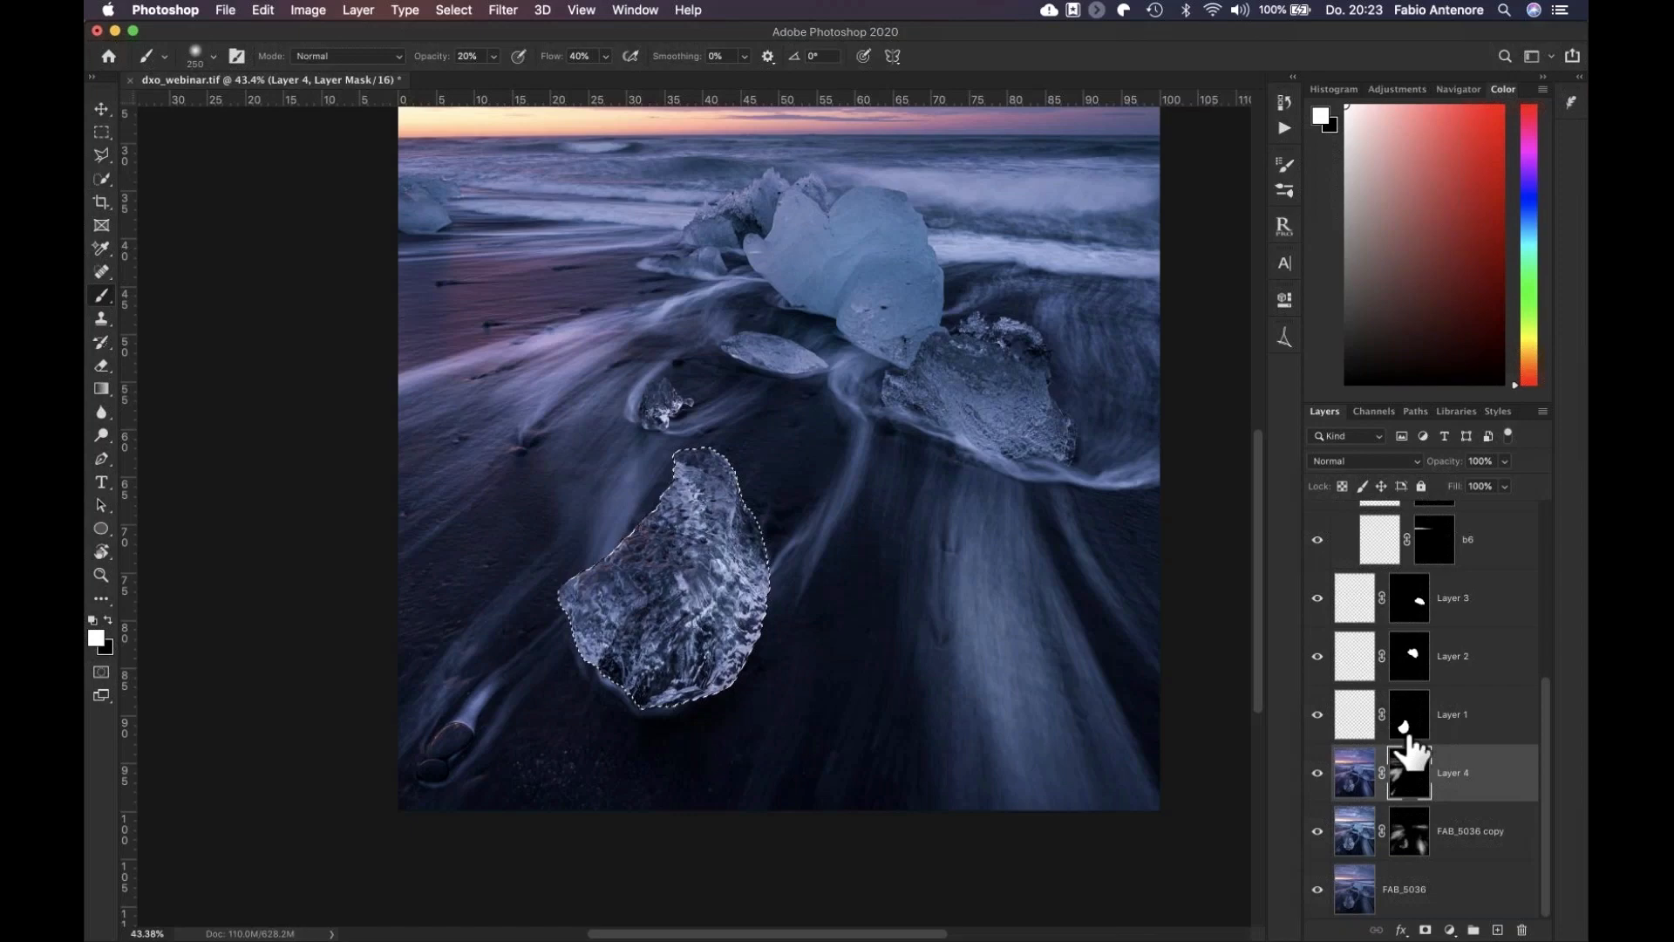
scroll(635, 529, up, 3)
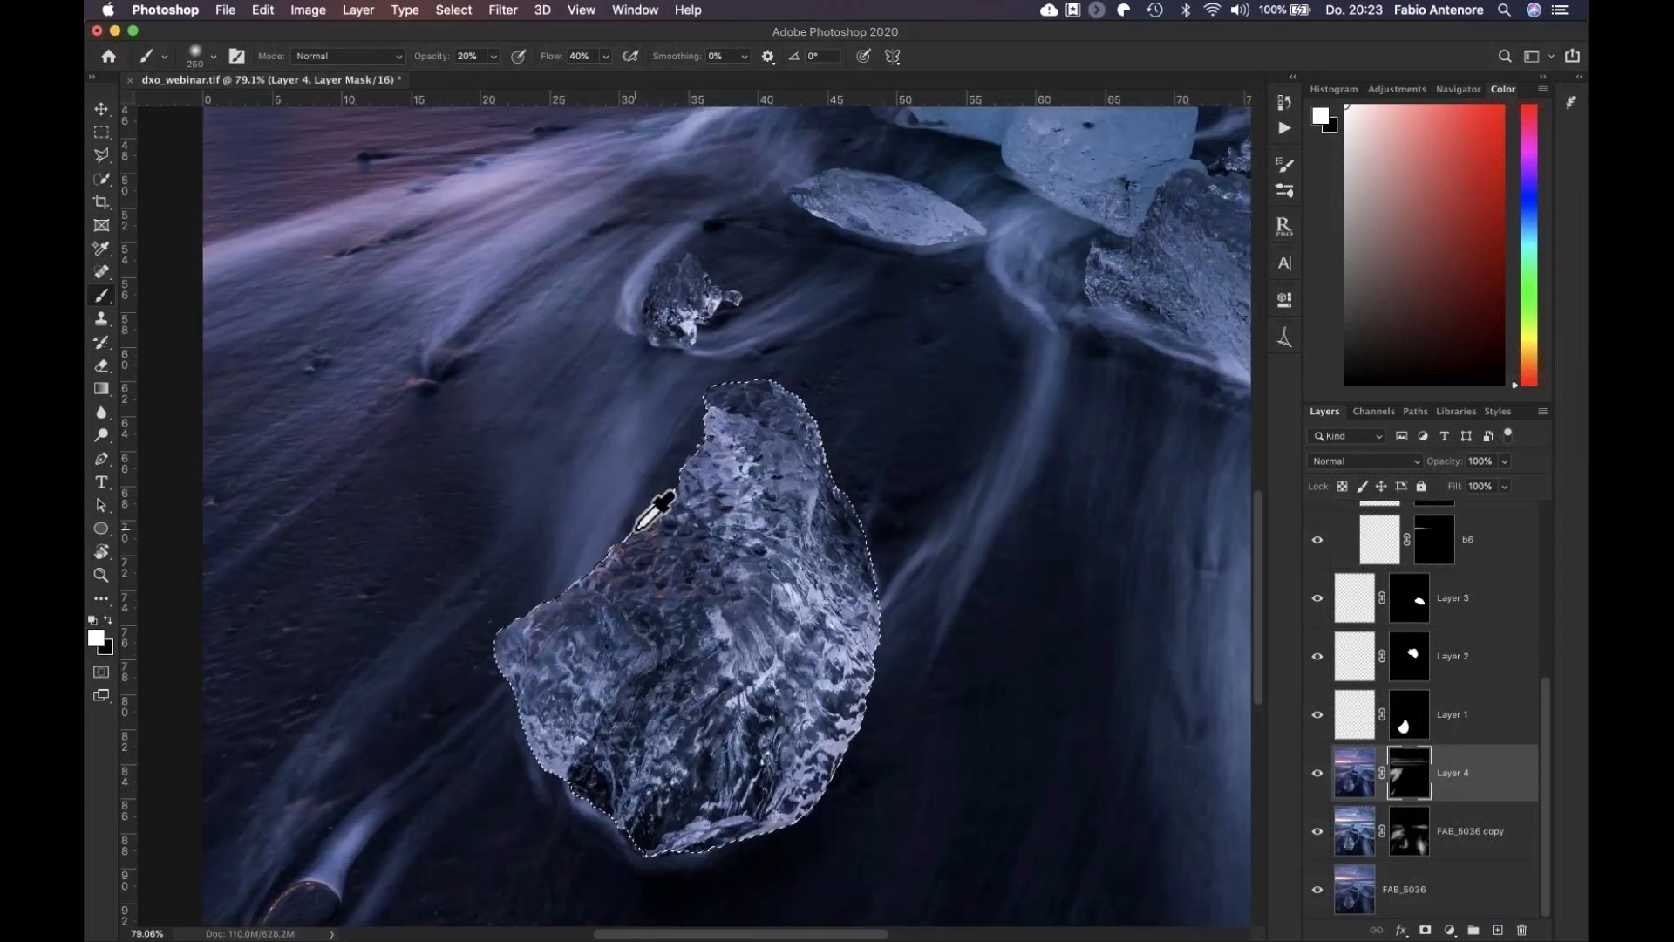
scroll(636, 529, up, 2)
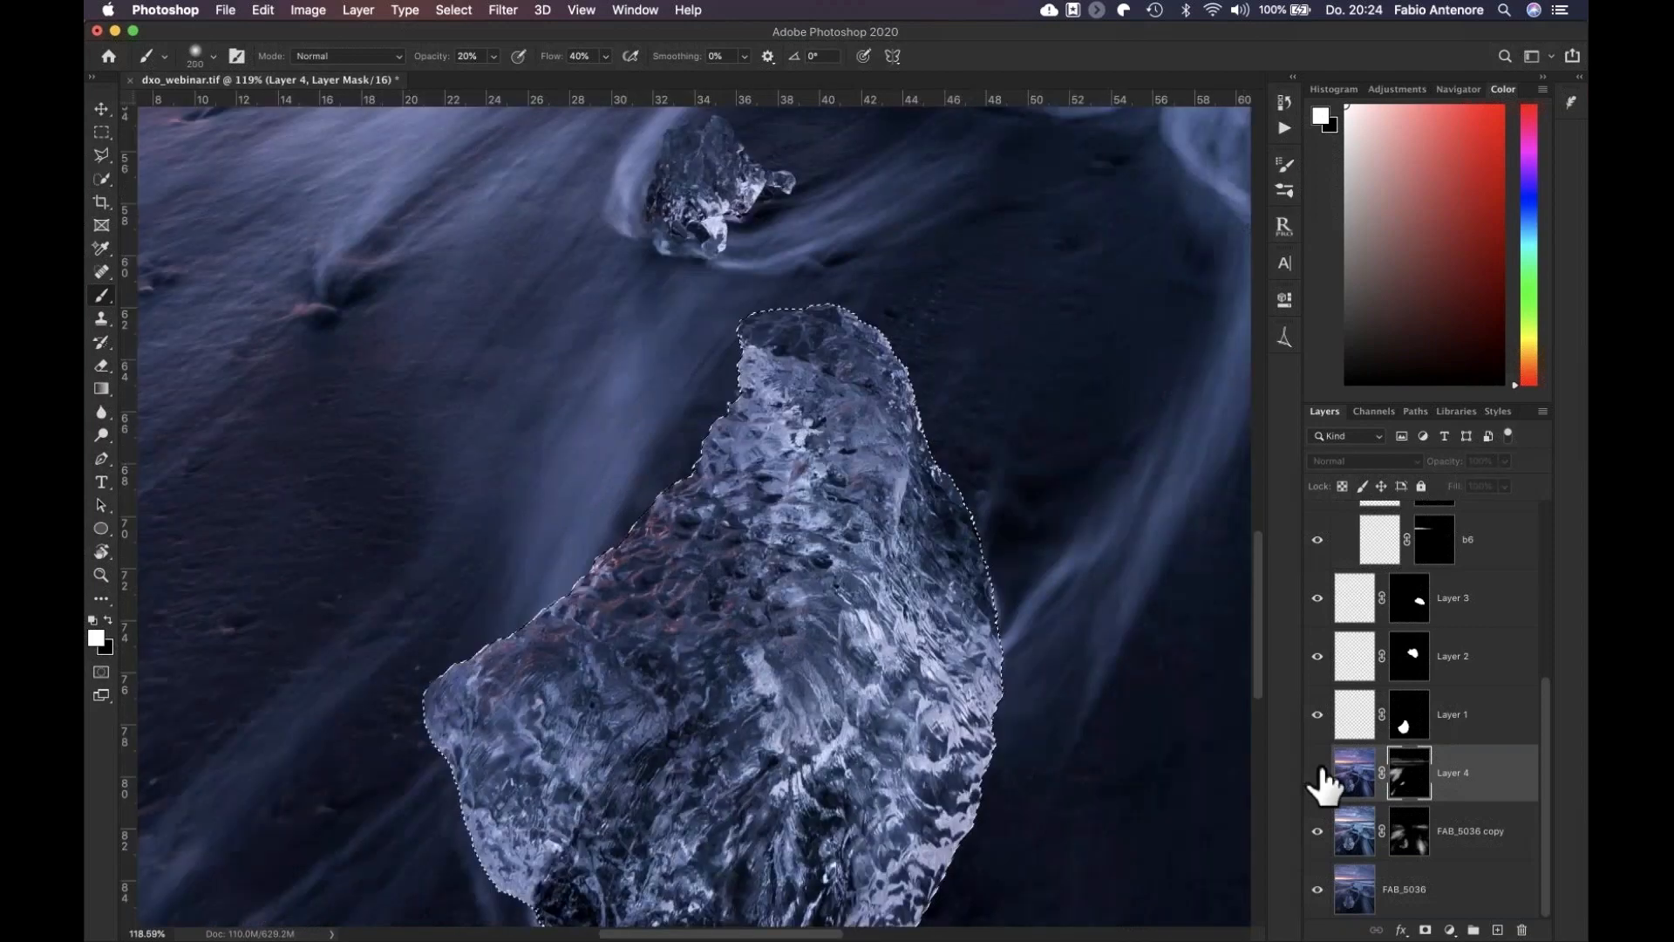
click(1318, 773)
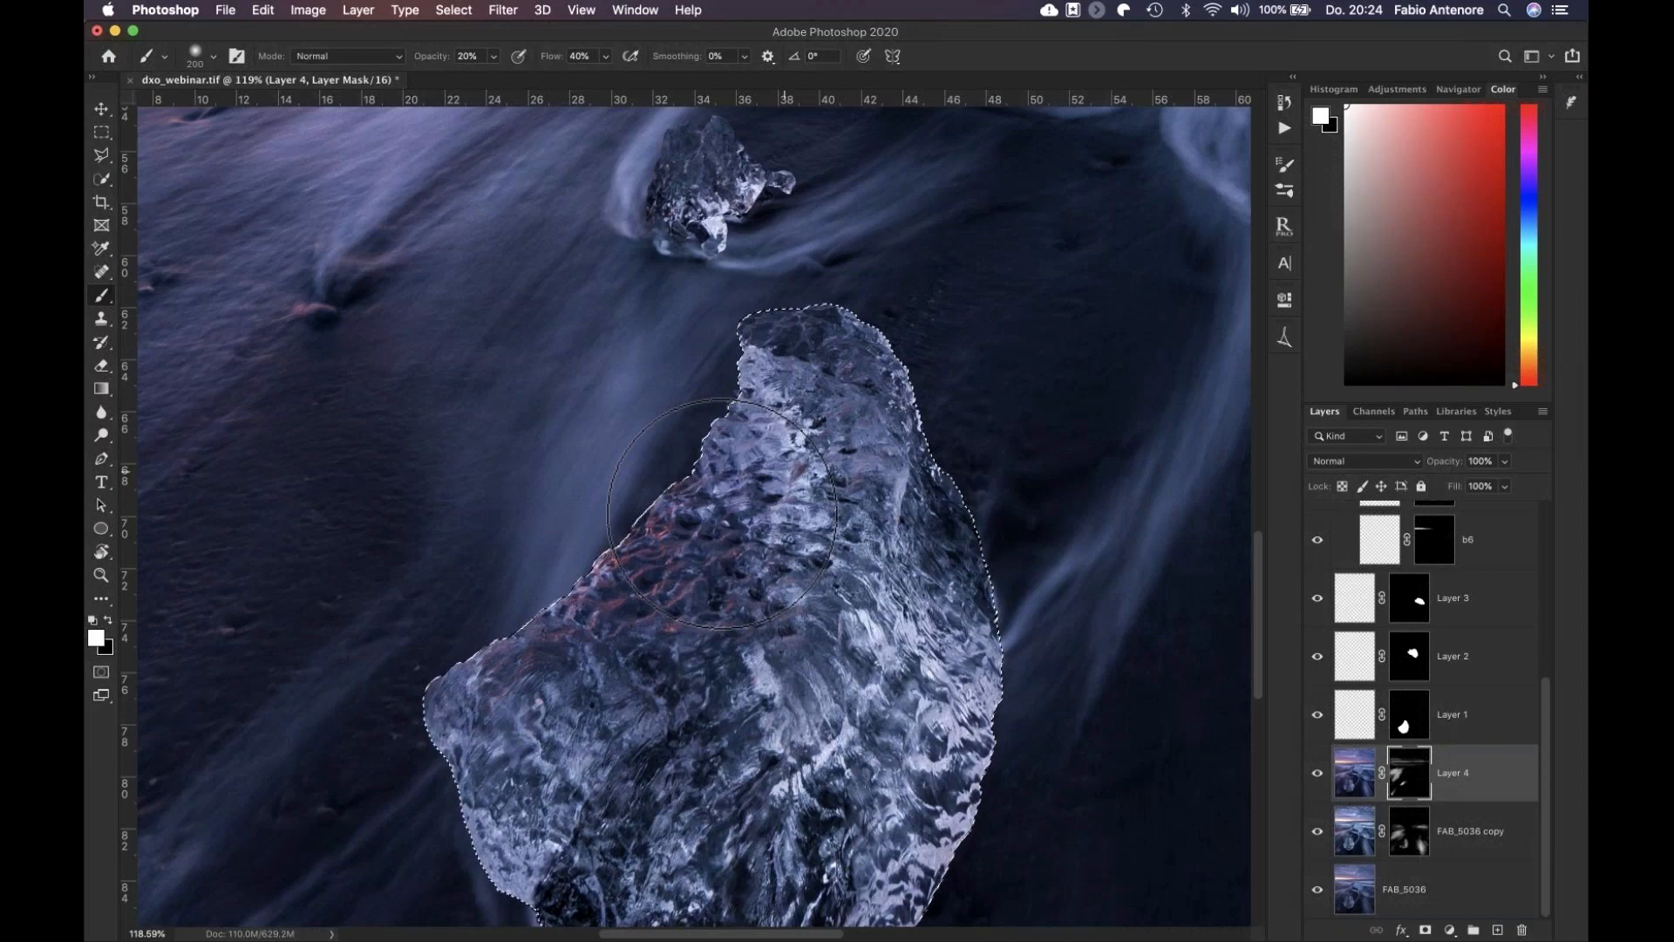
scroll(471, 556, down, 4)
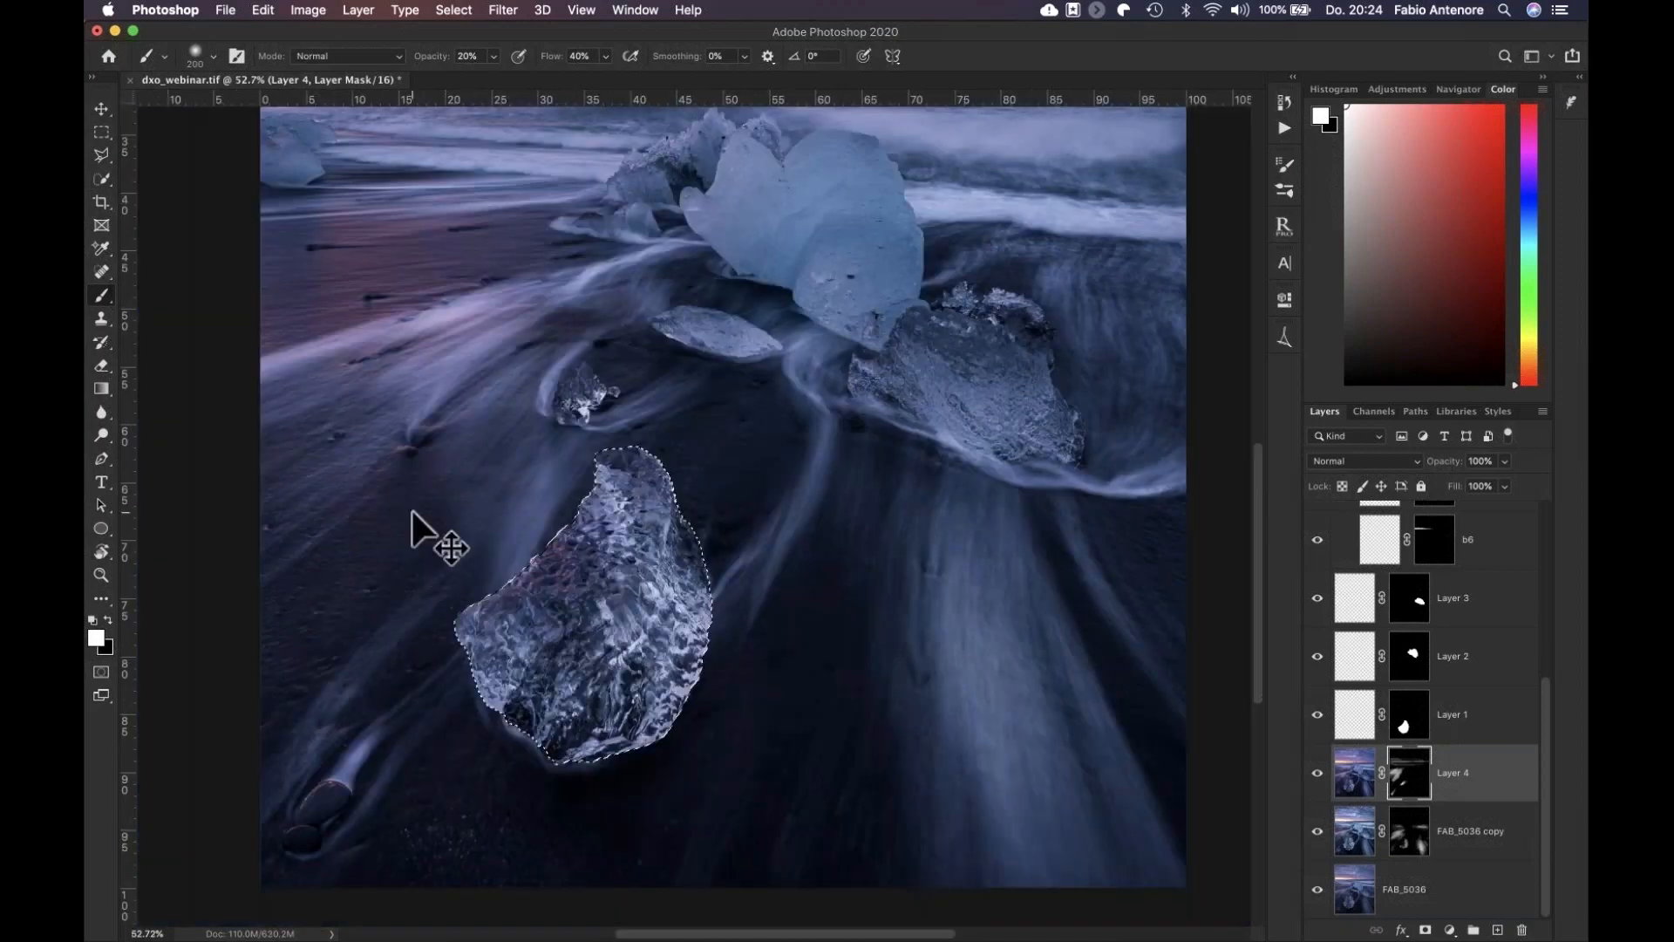
key(super+d)
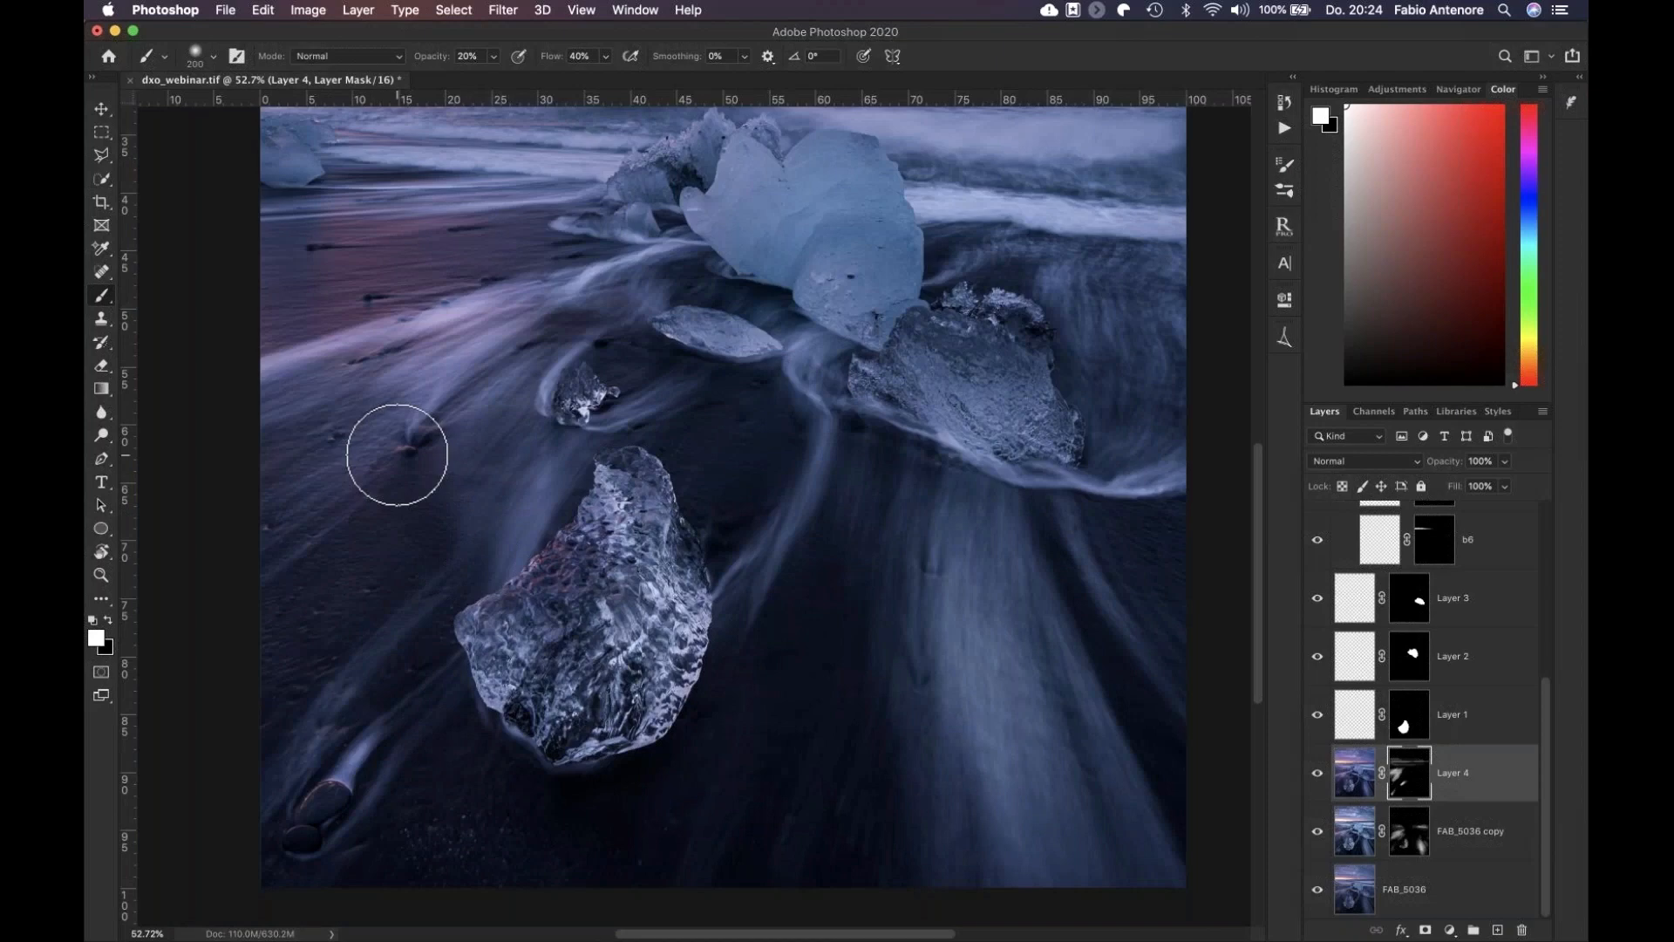
Inspect the warm reflections beside the front ice block, and compare the whole photo with and without Layer 4
scroll(396, 454, up, 4)
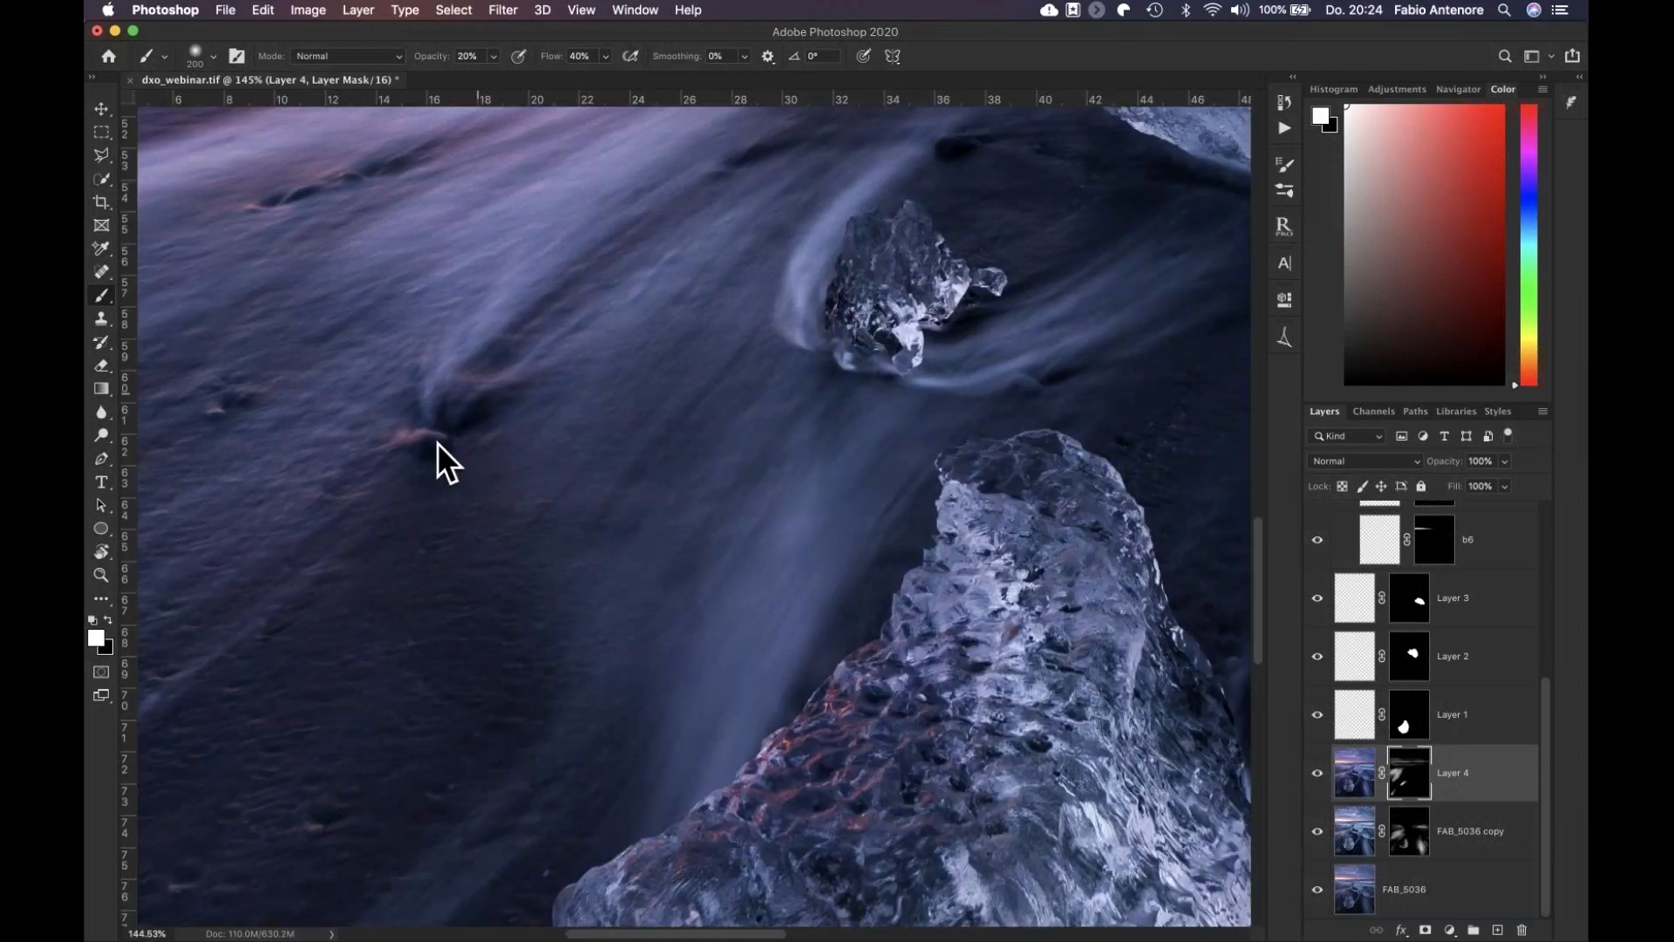
scroll(437, 442, up, 1)
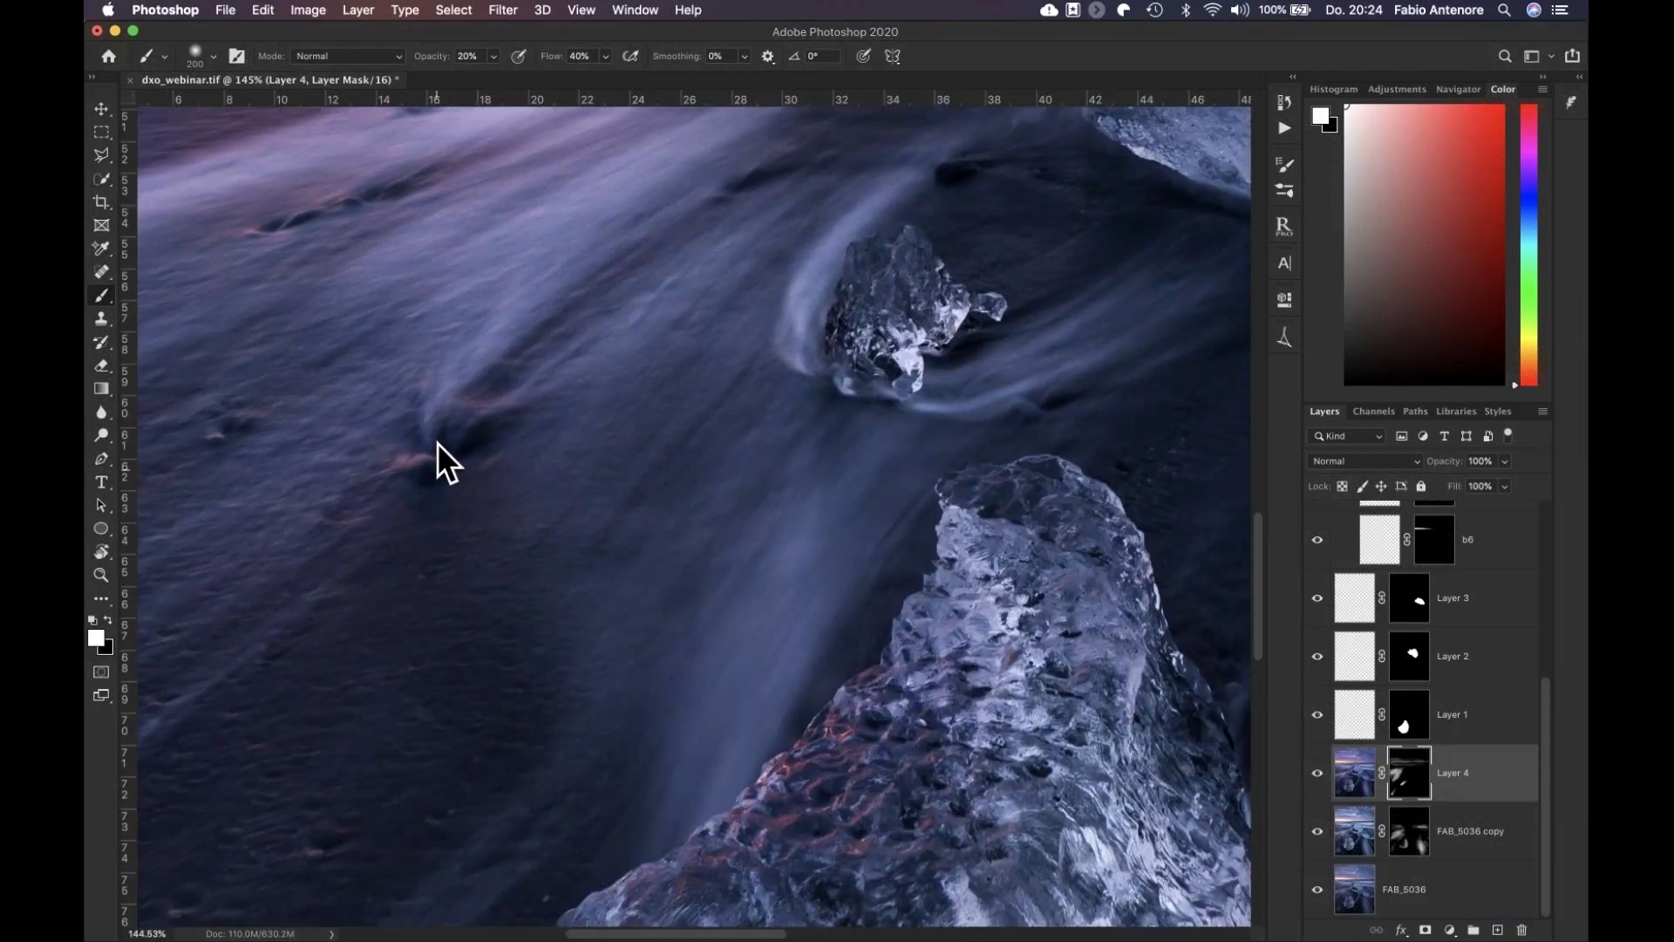
scroll(437, 442, down, 4)
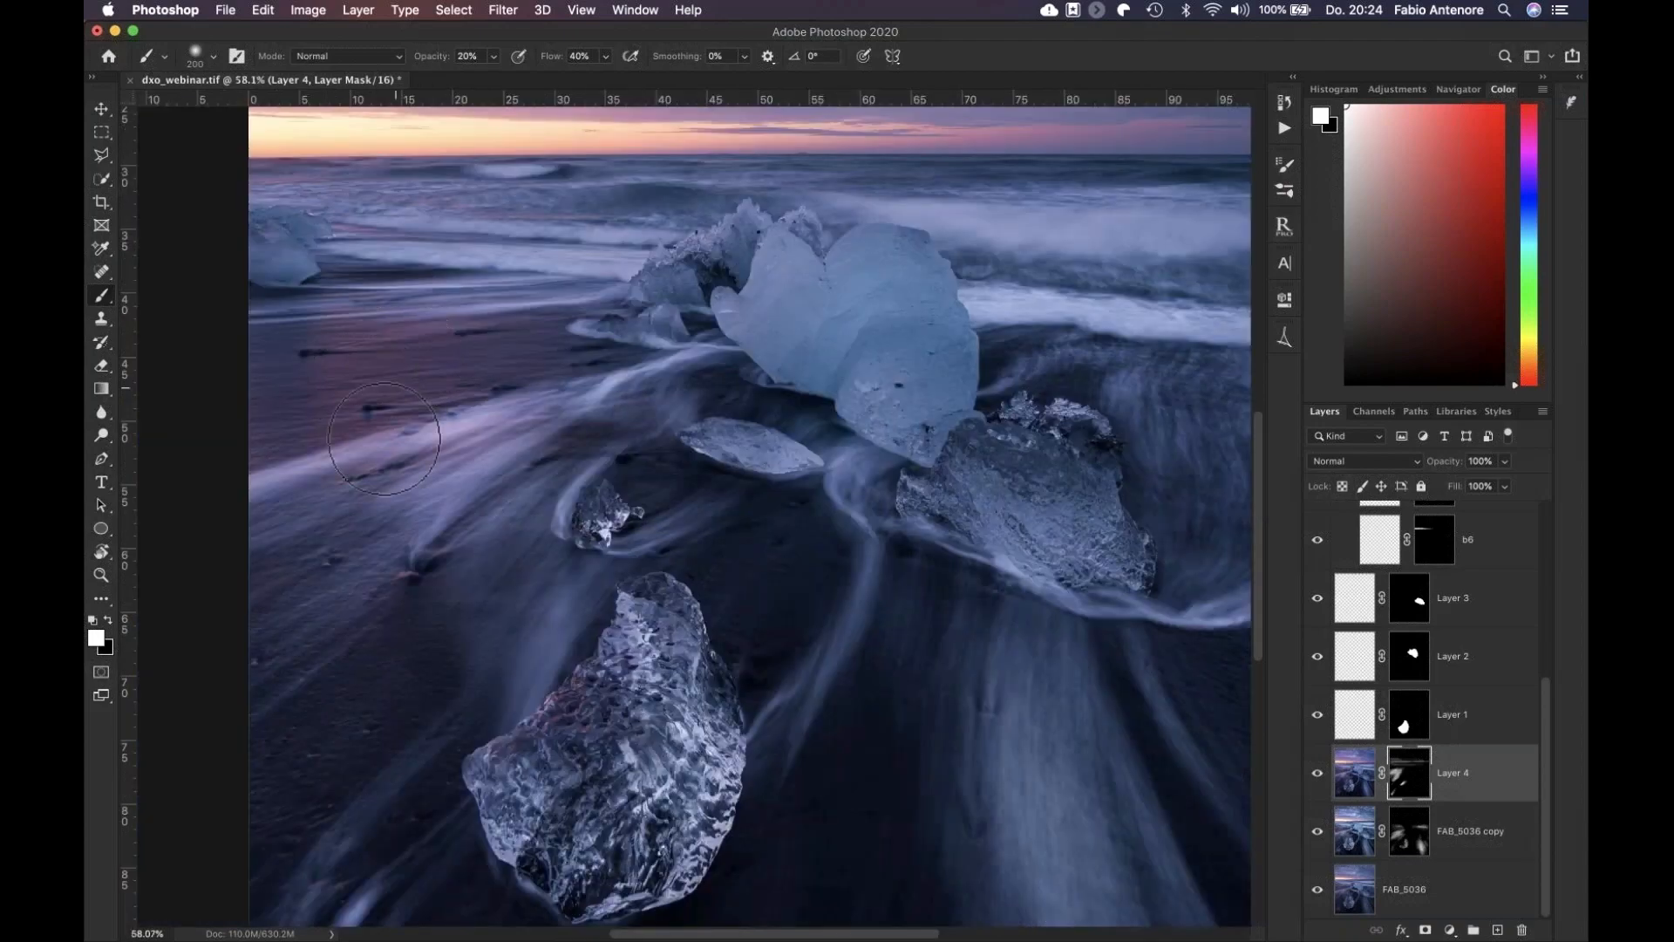
scroll(549, 466, down, 3)
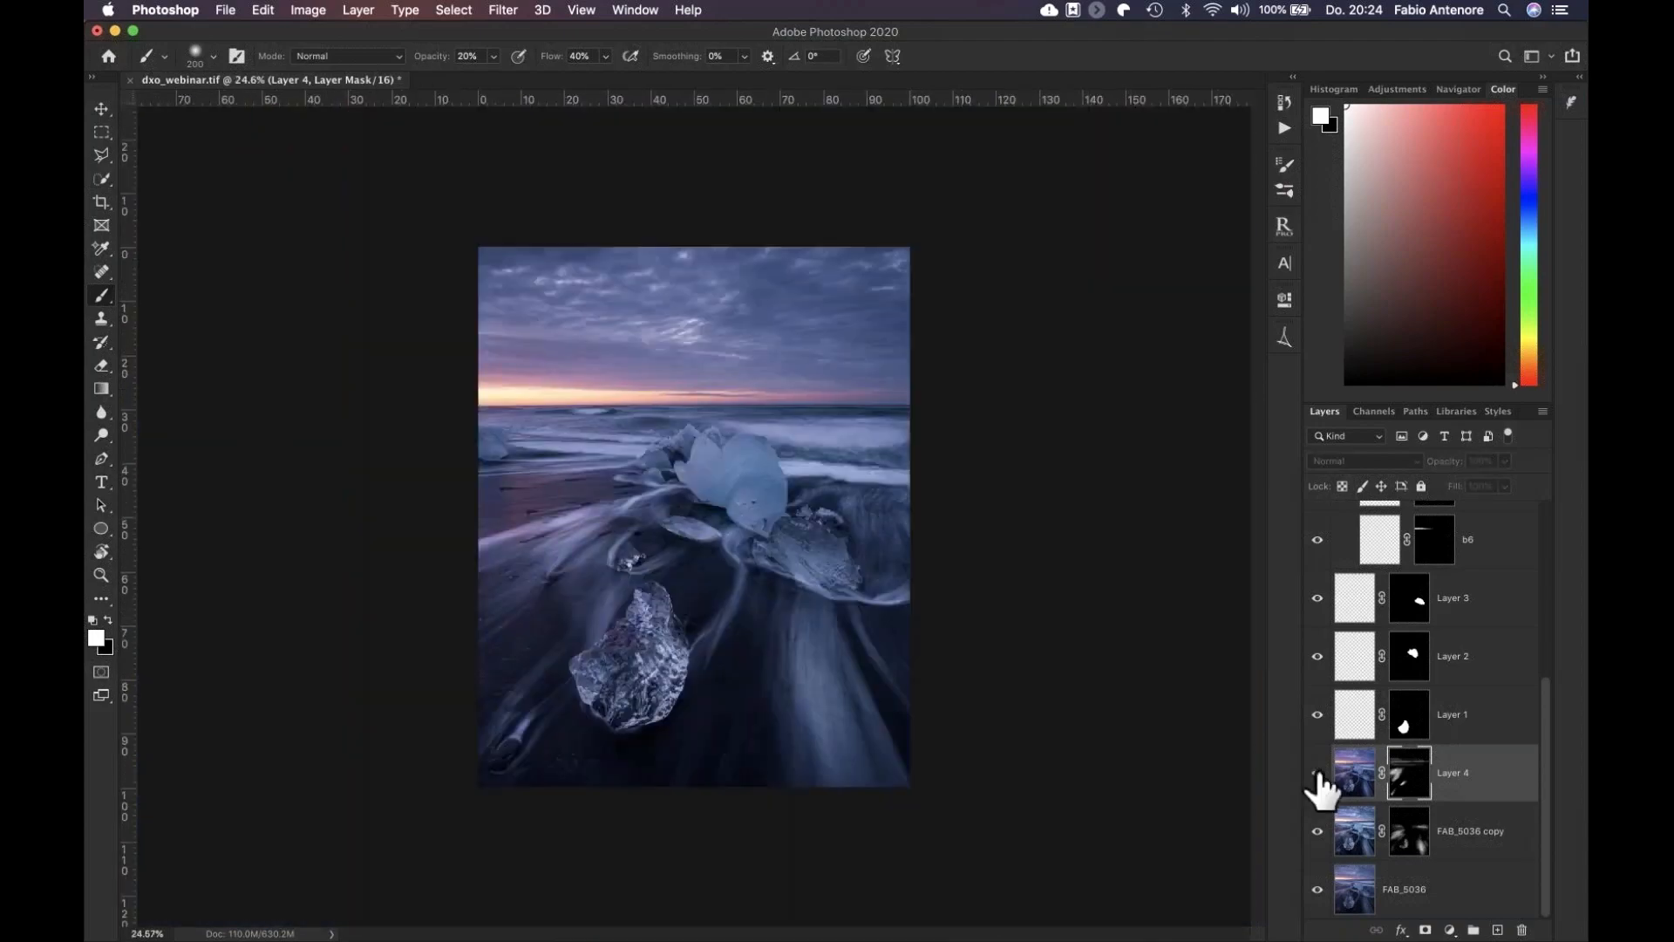
click(1317, 774)
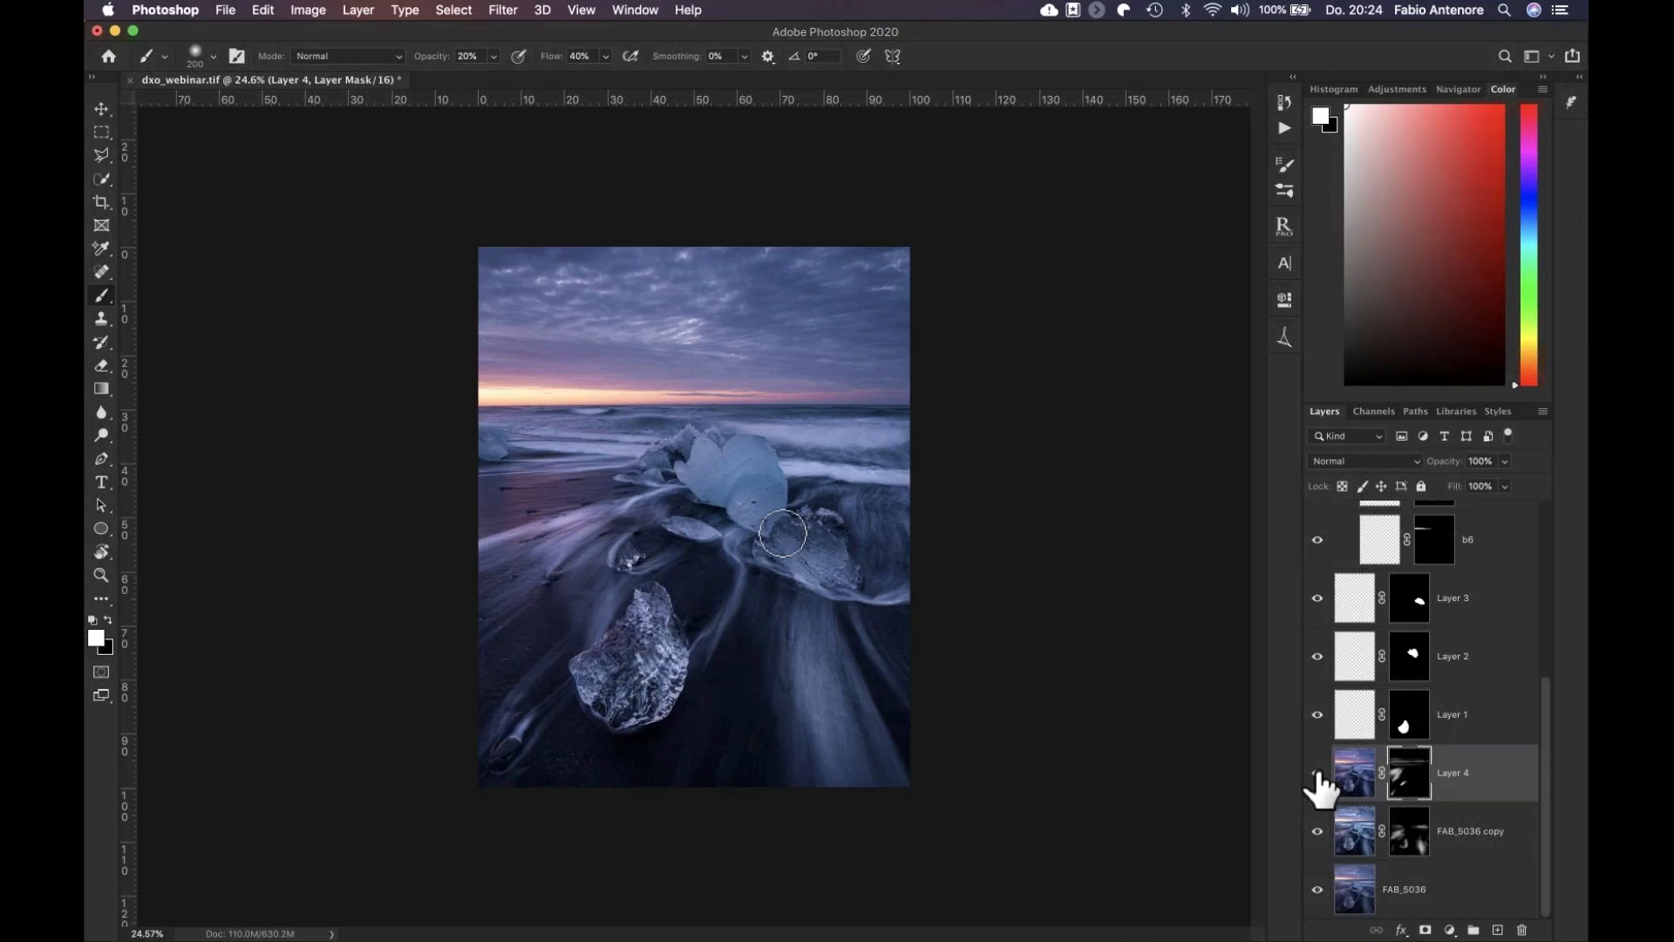
scroll(540, 518, up, 2)
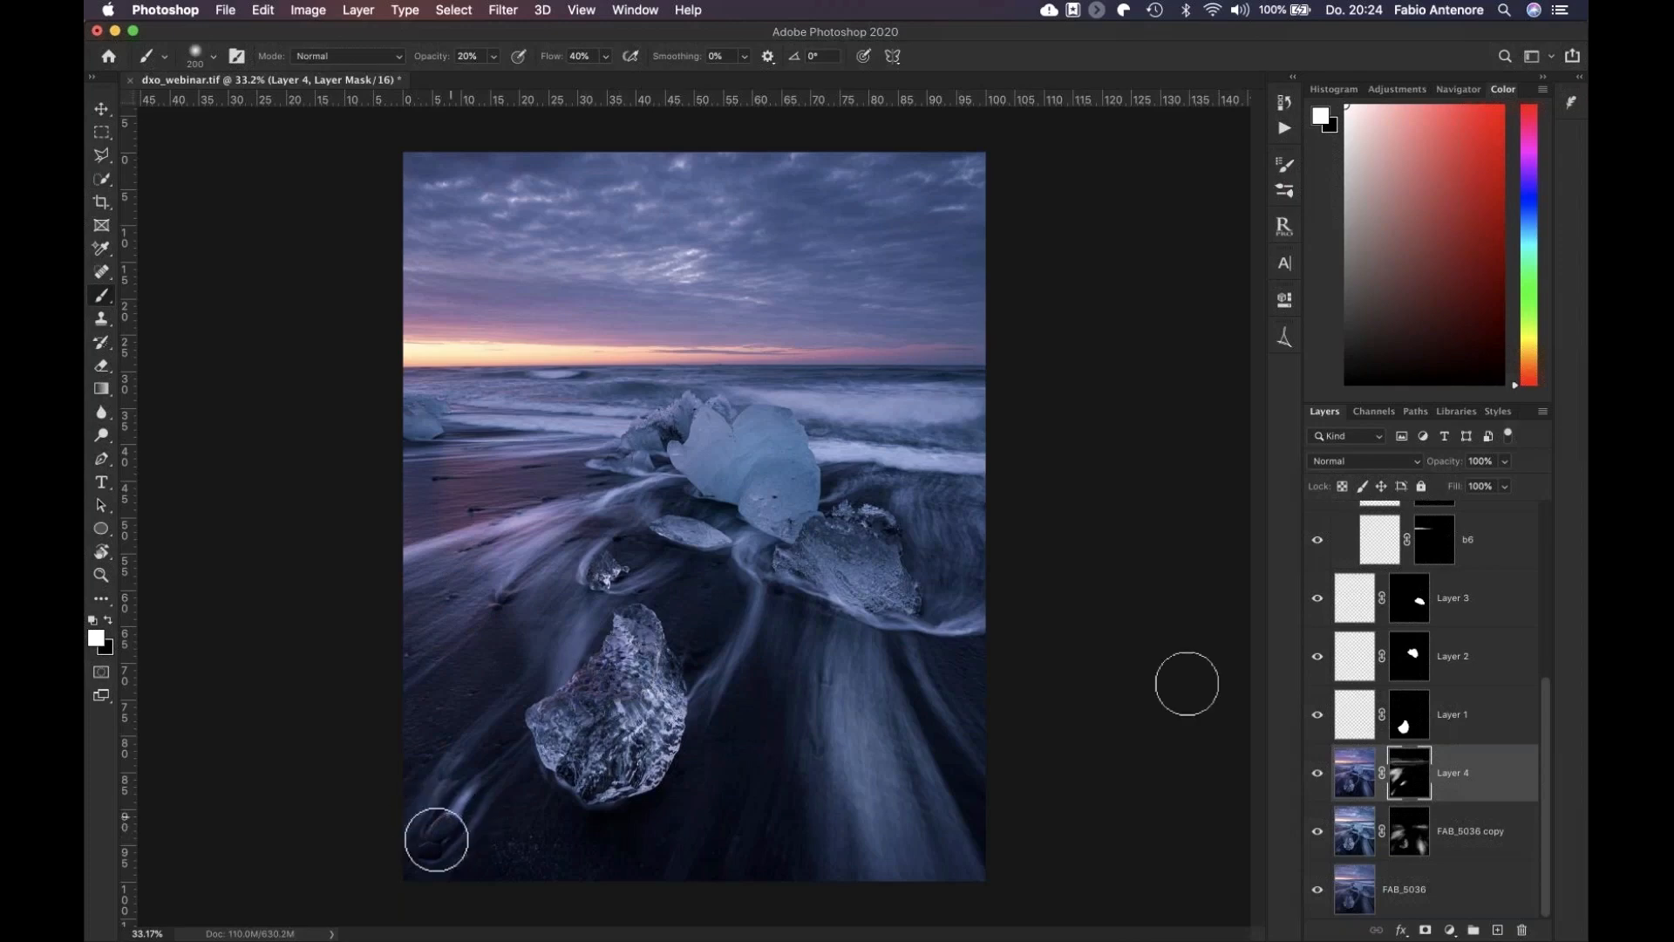
Hide Layer 4, compare the bare FAB_5036 base photo with the full edit, and show all layers again
click(1318, 772)
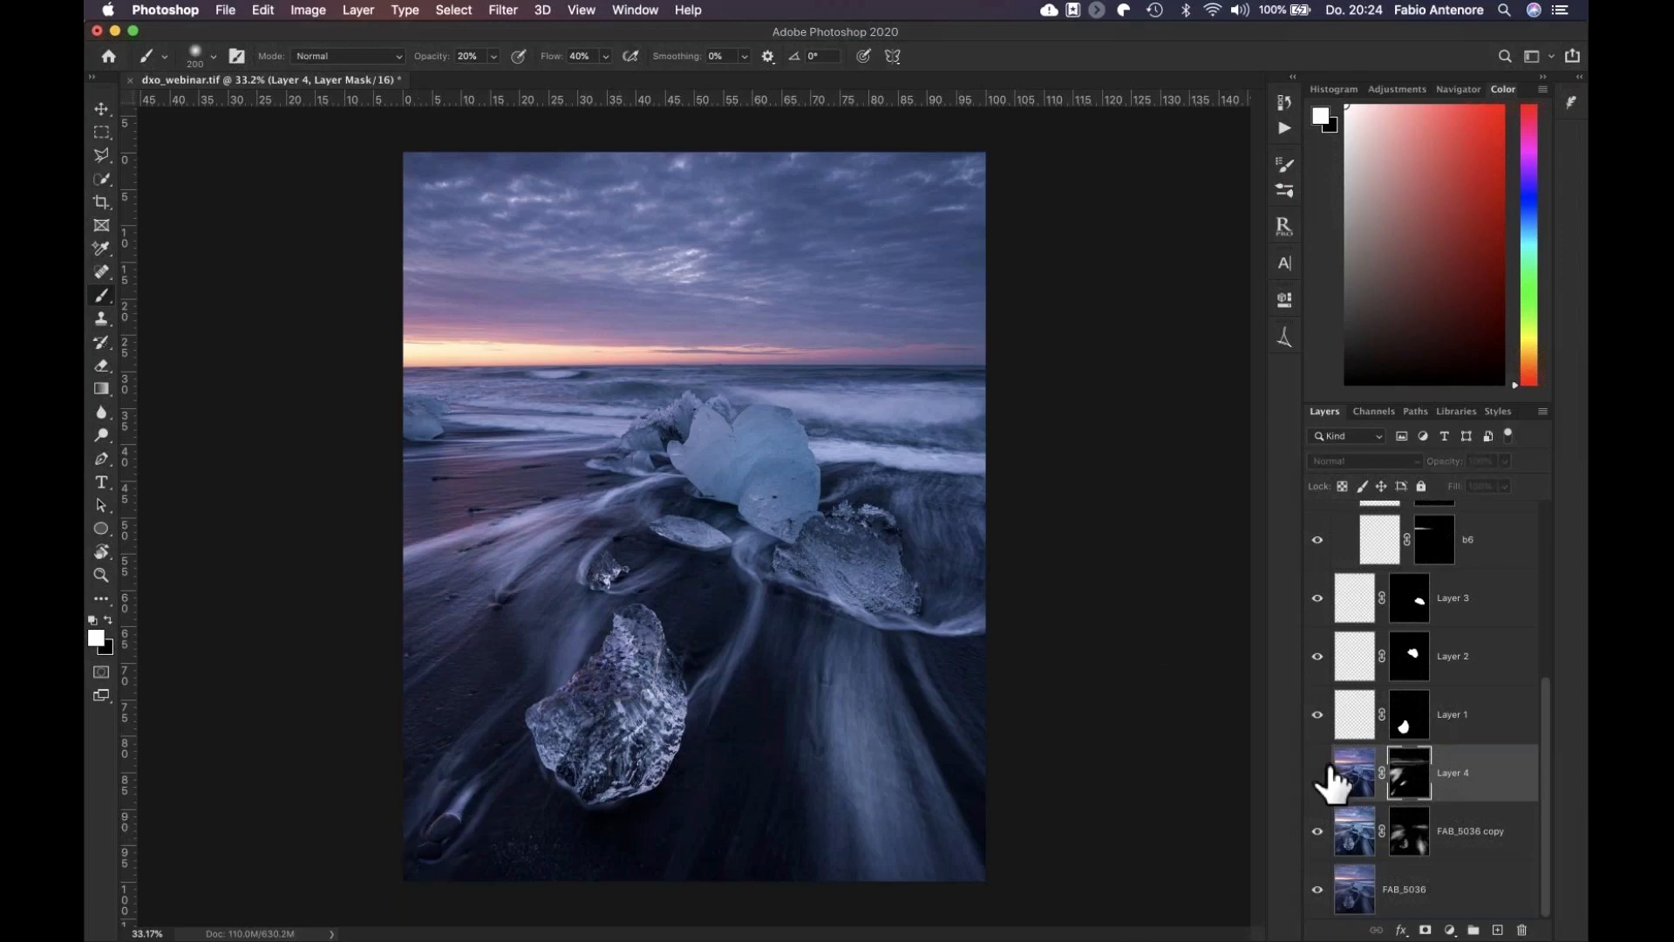
alt+click(1317, 889)
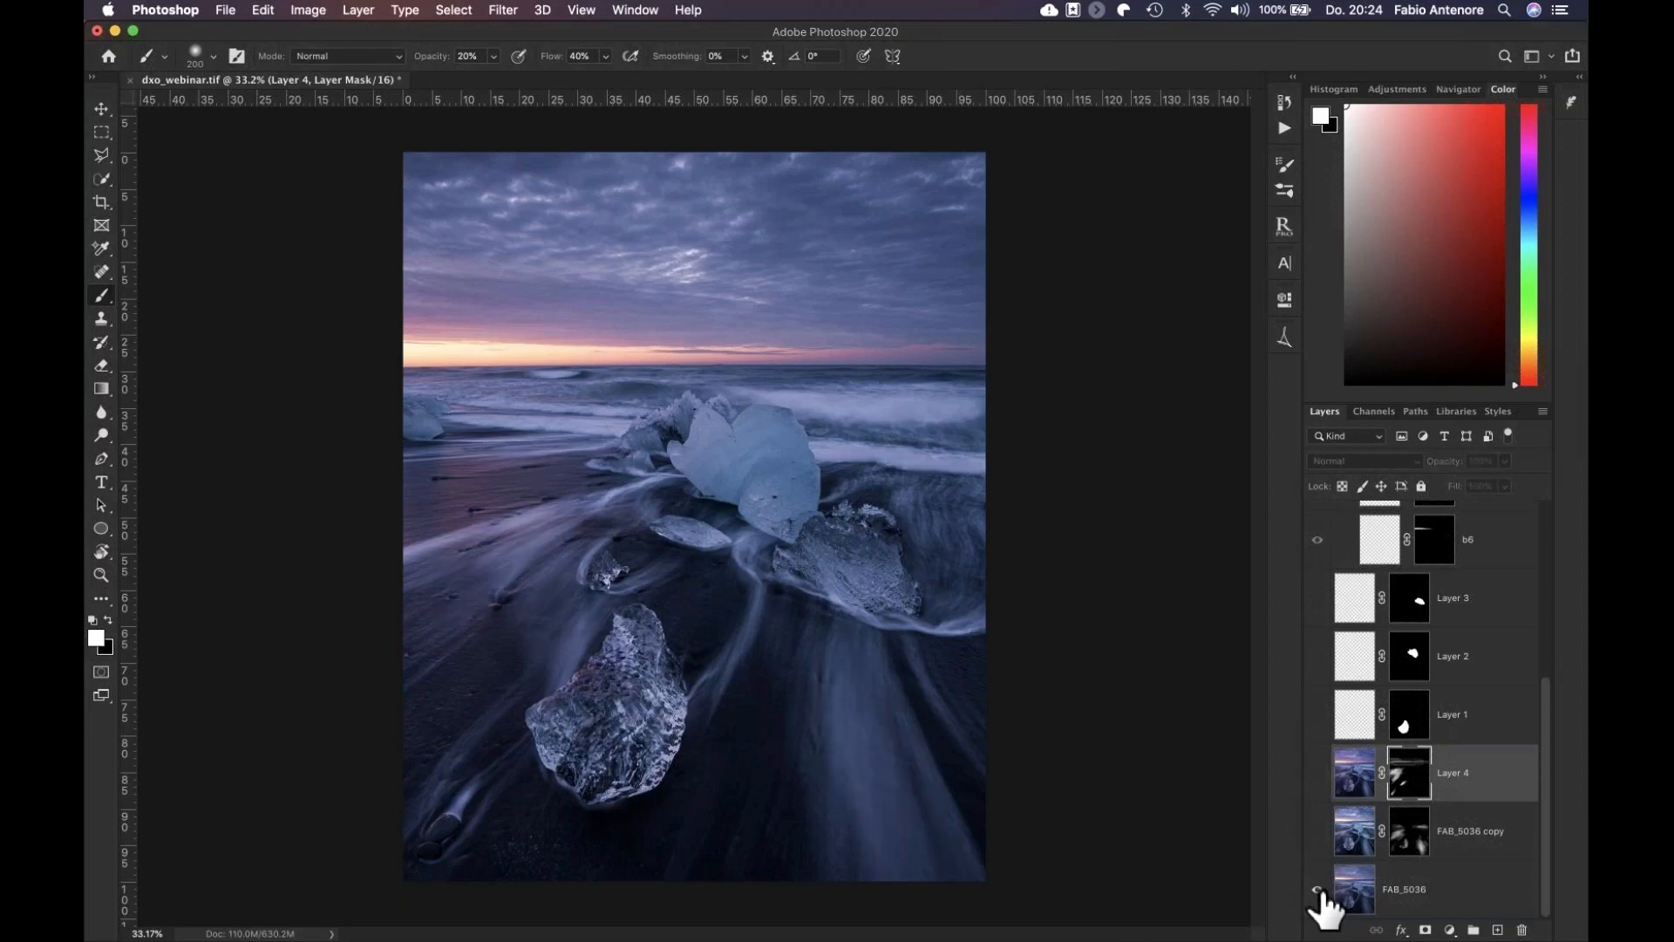
alt+click(1317, 889)
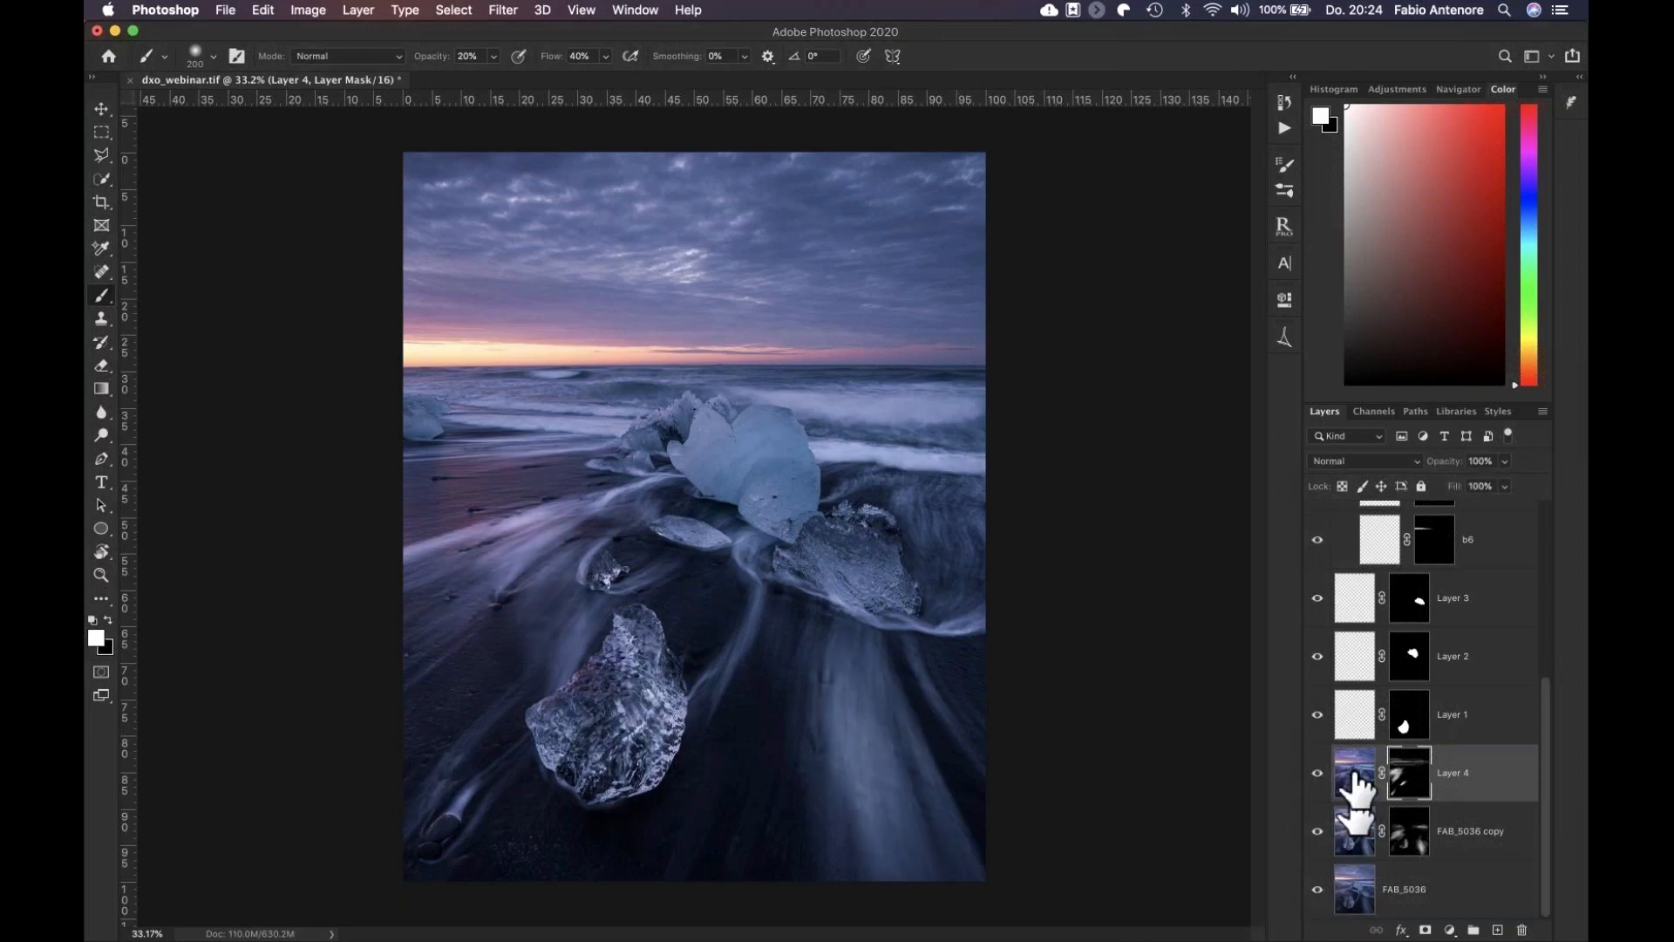
Stamp all visible layers into a new layer above Layer 4 and open it in Color Efex Pro 4
click(1354, 778)
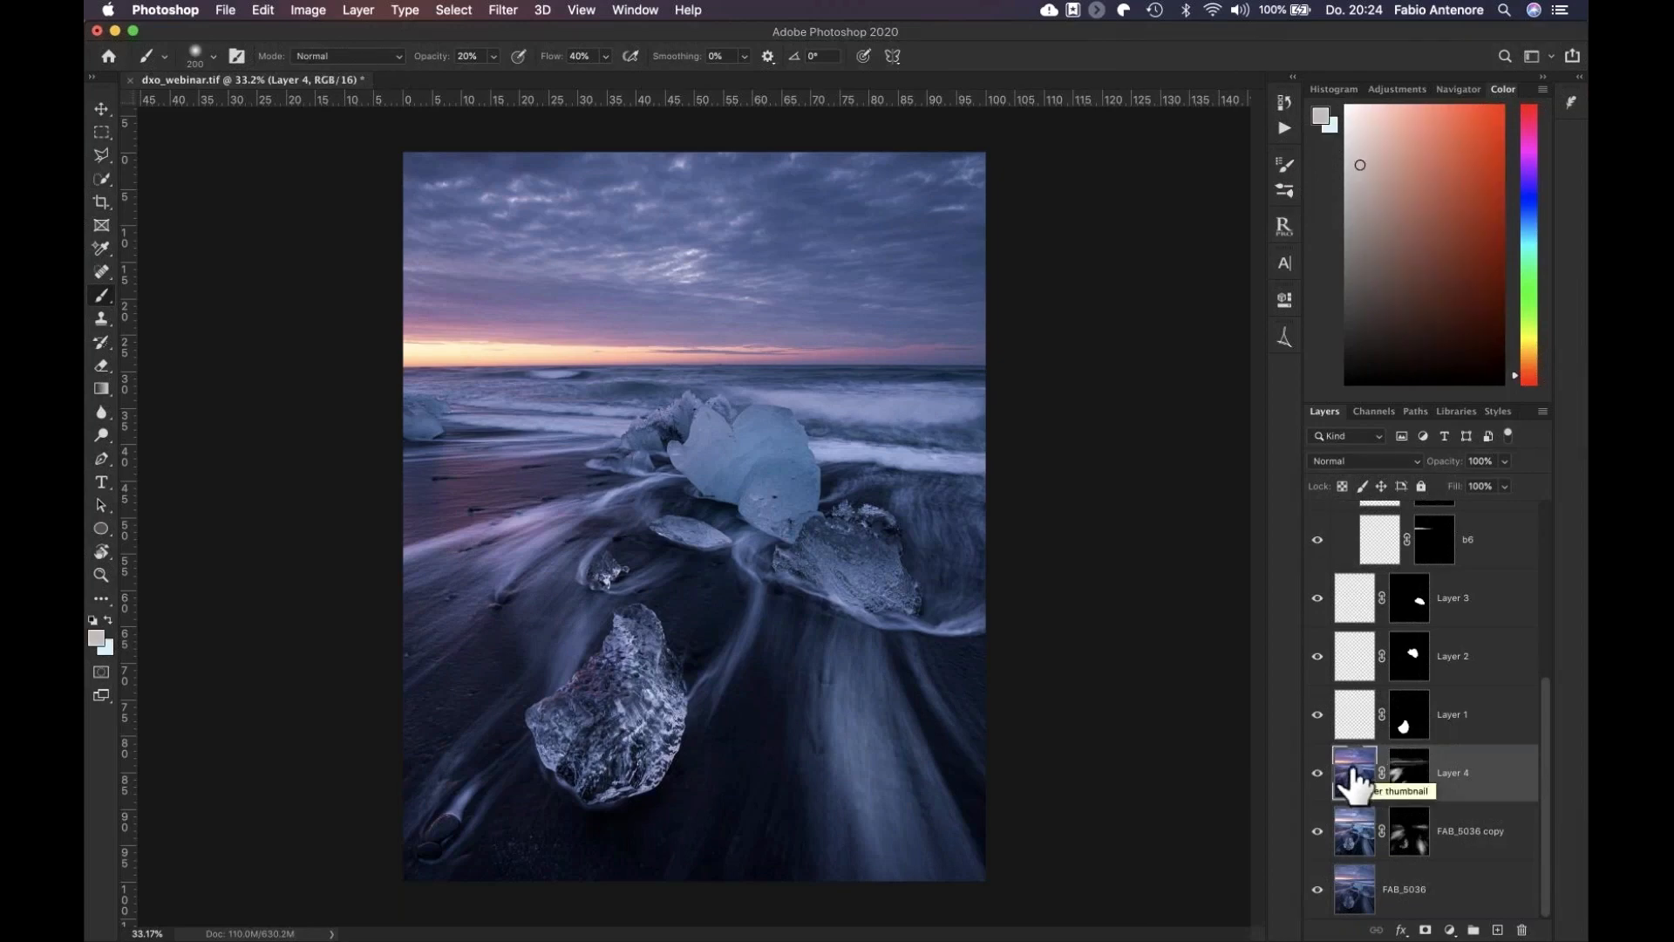
drag(1354, 771, 1333, 769)
key(super+alt+shift+e)
click(503, 9)
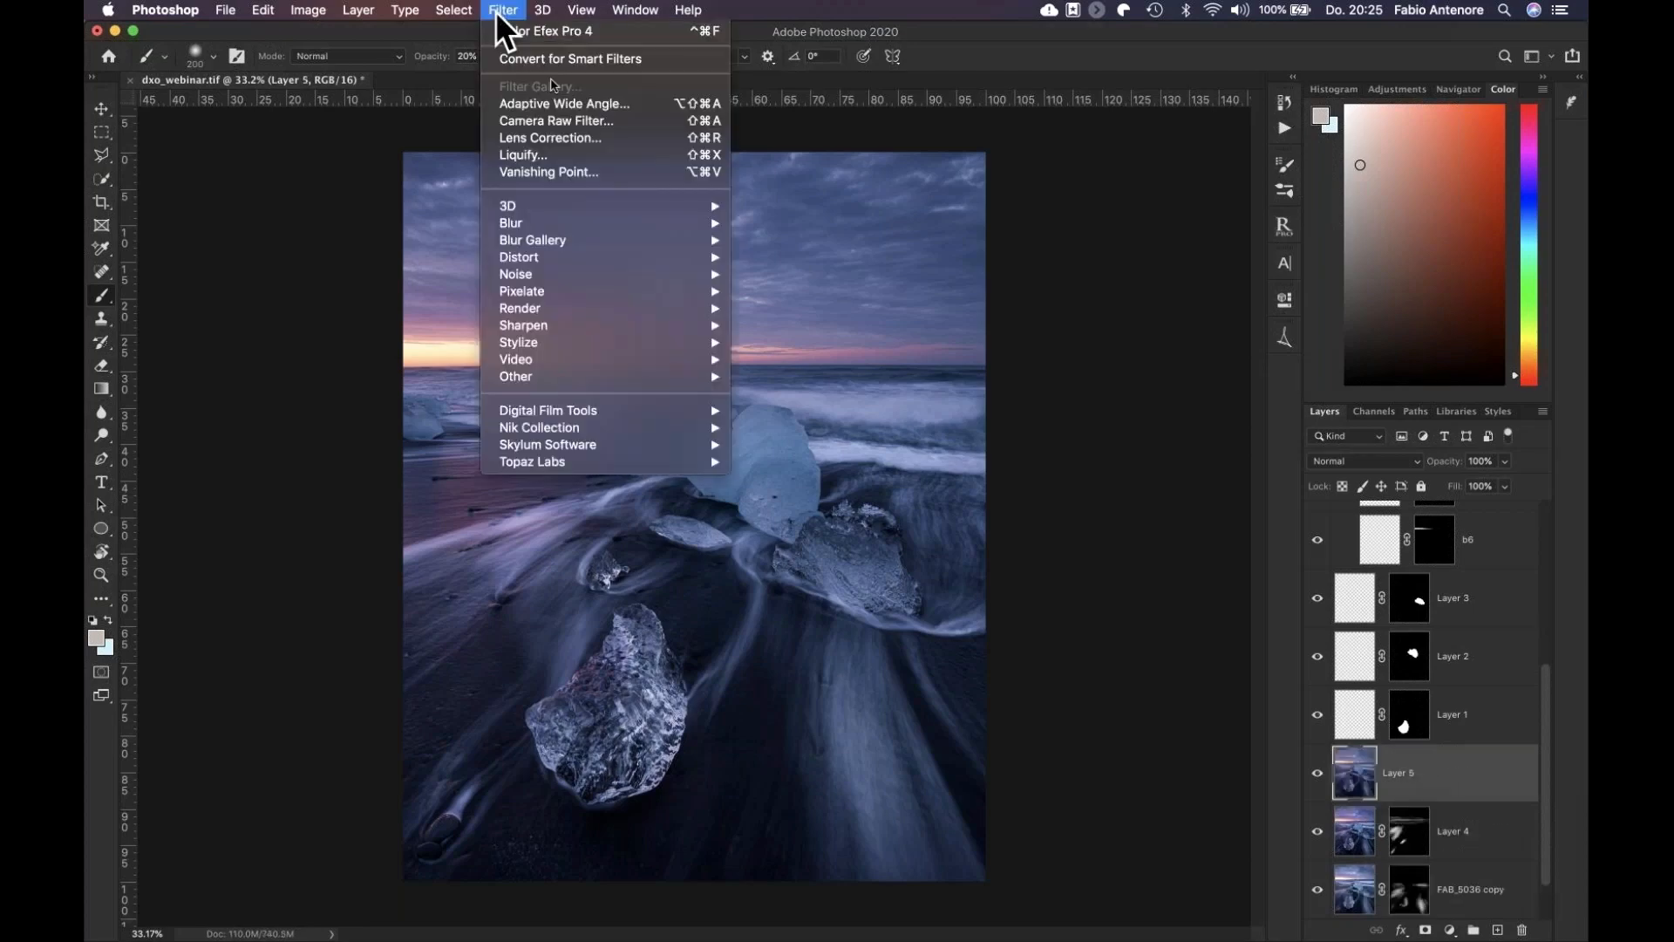
mouse_move(539, 427)
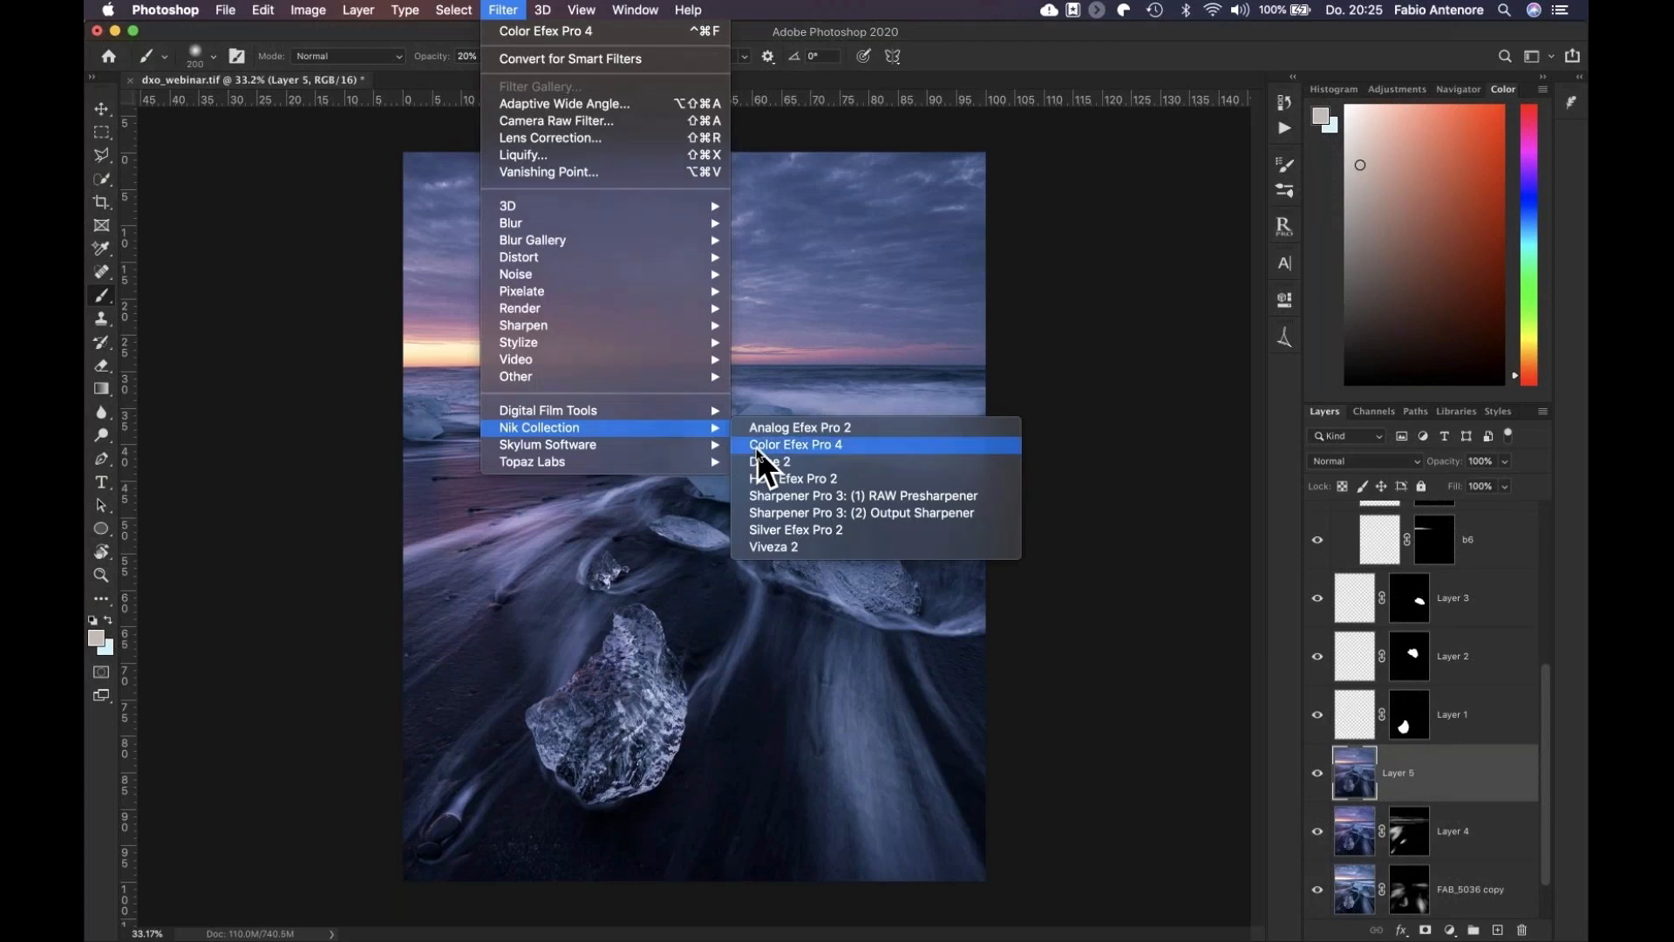
click(757, 447)
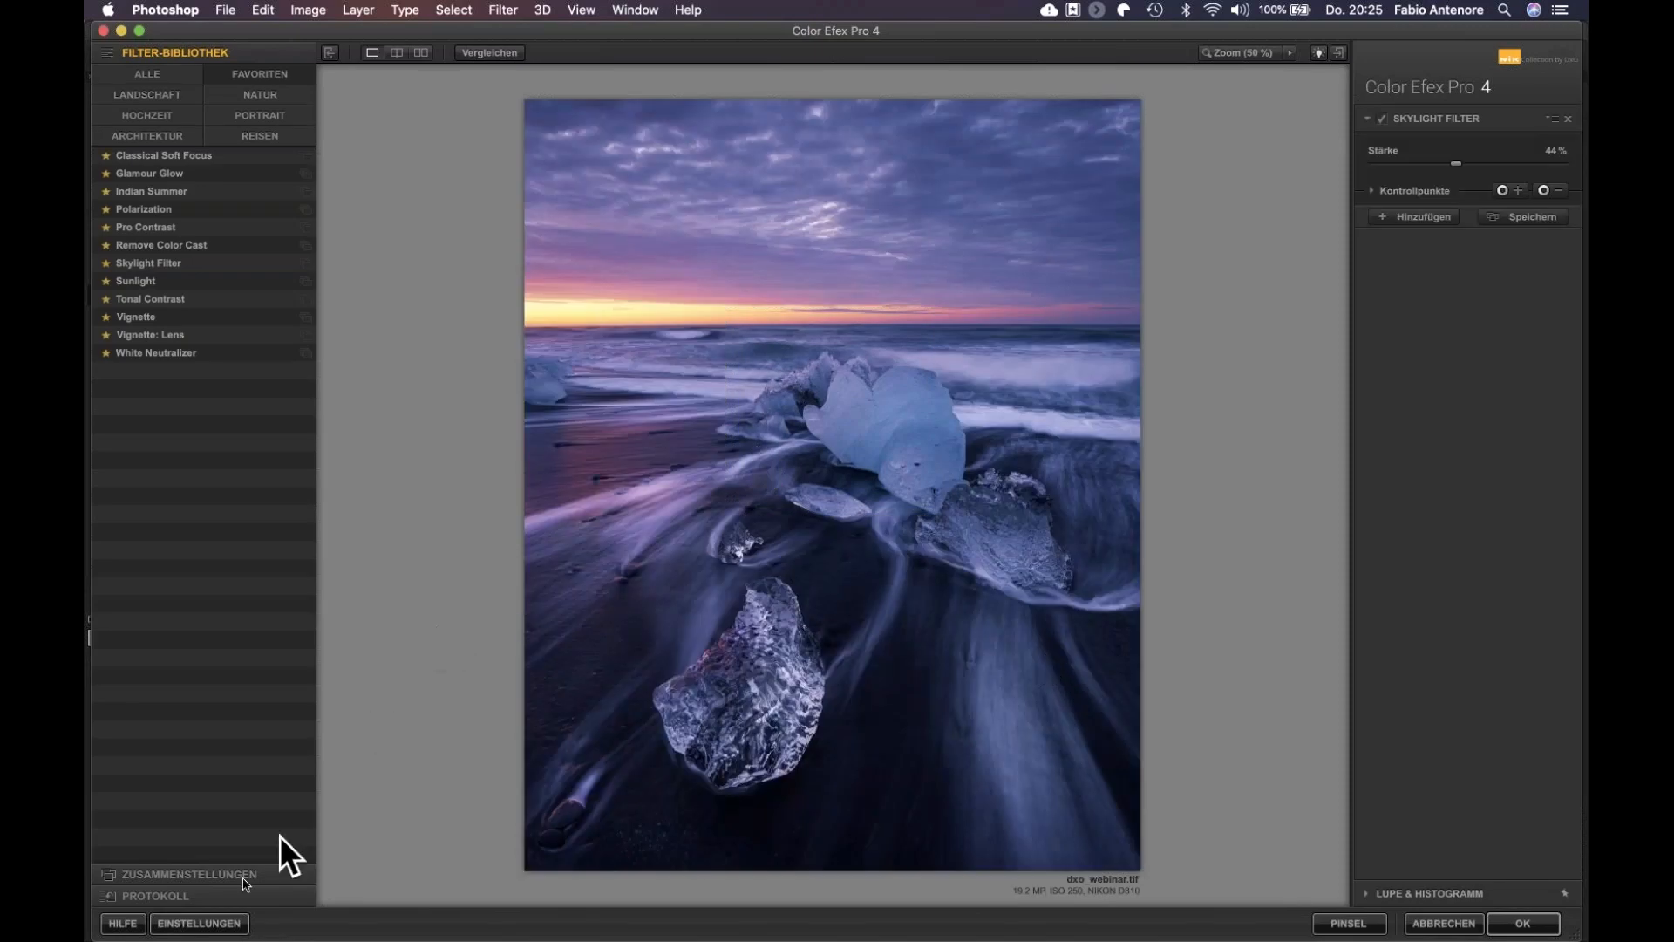
Examine the Color Efex Pro 4 setting for applying the effect to the current or a separate layer, and close the settings without saving
click(218, 917)
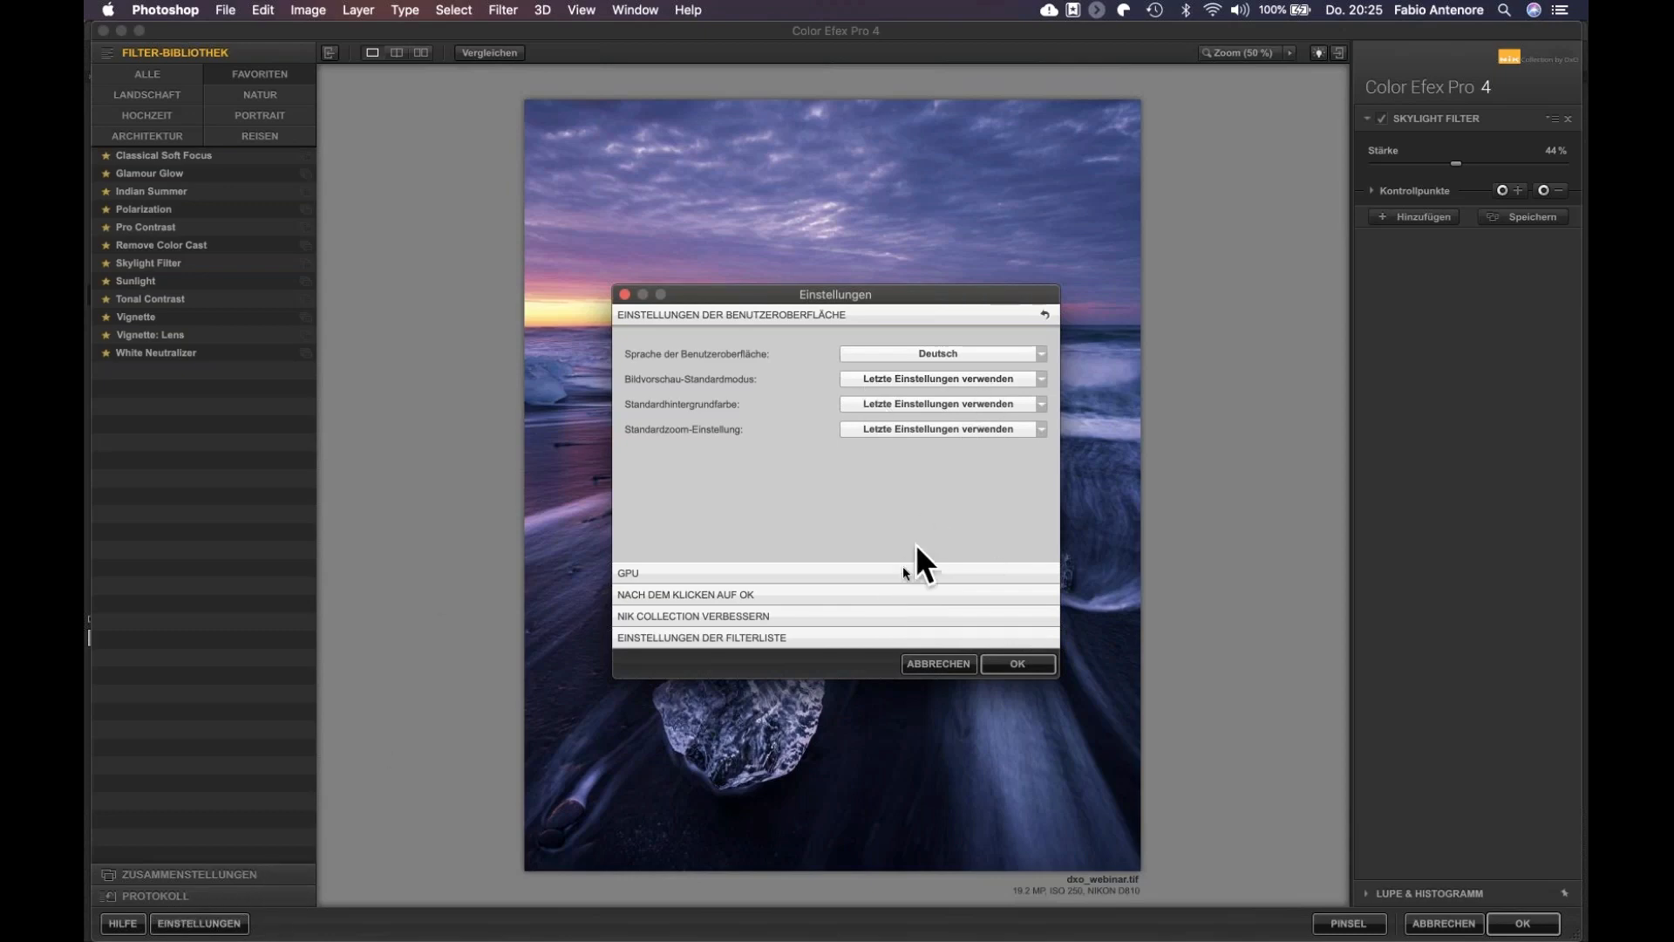
click(900, 593)
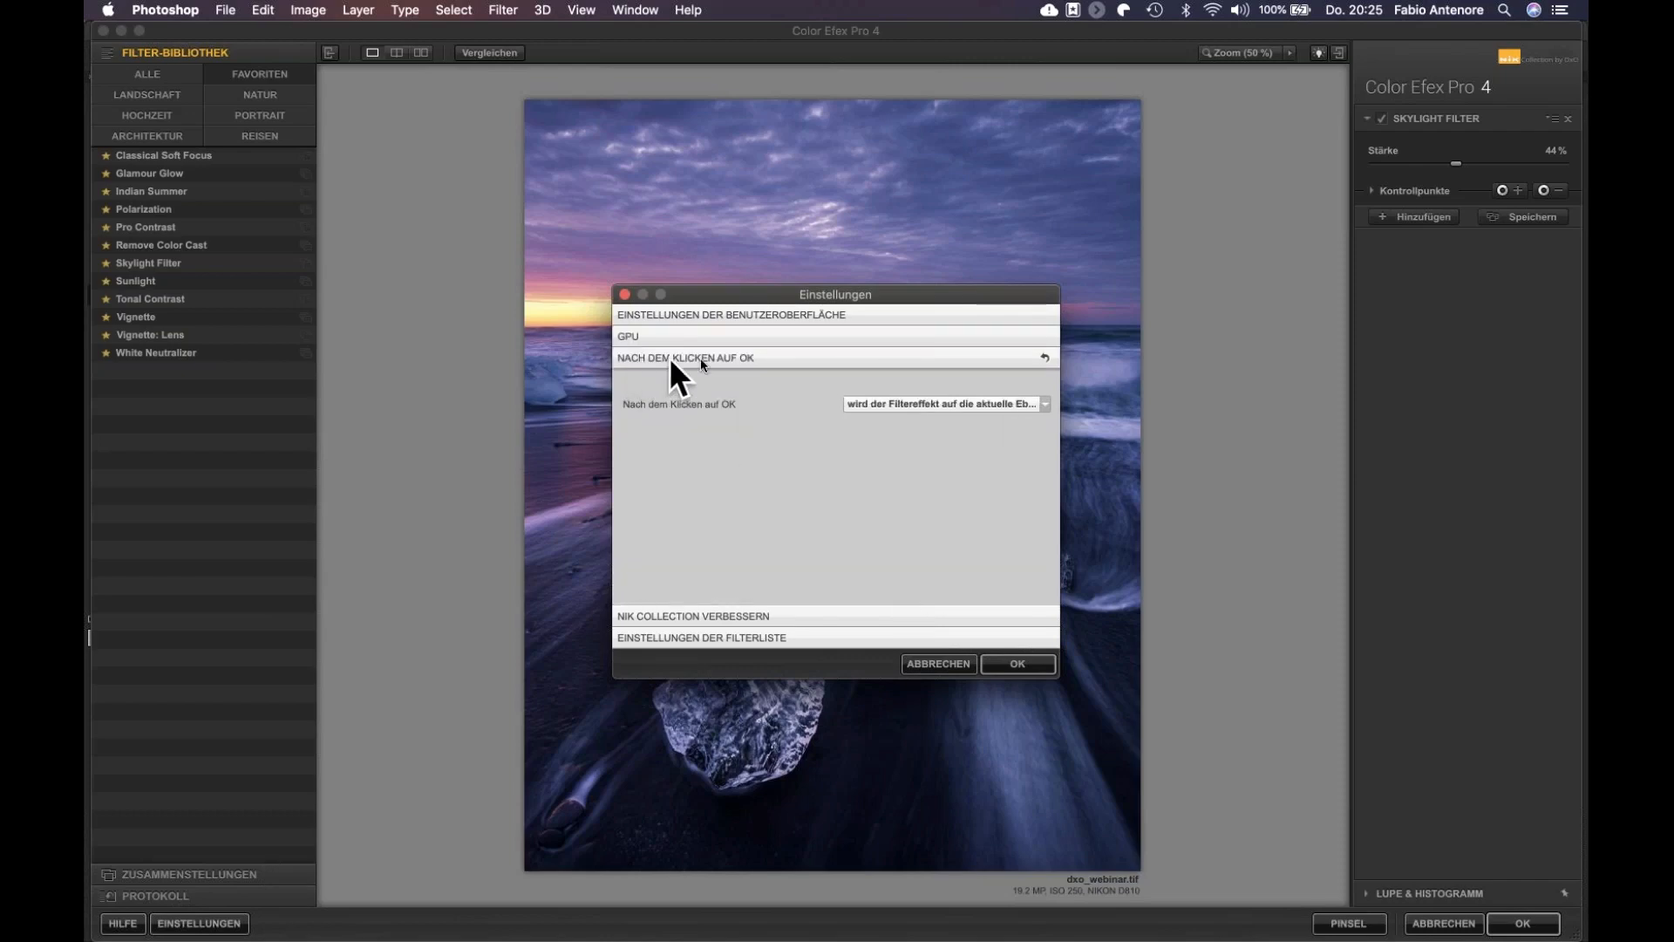
click(932, 400)
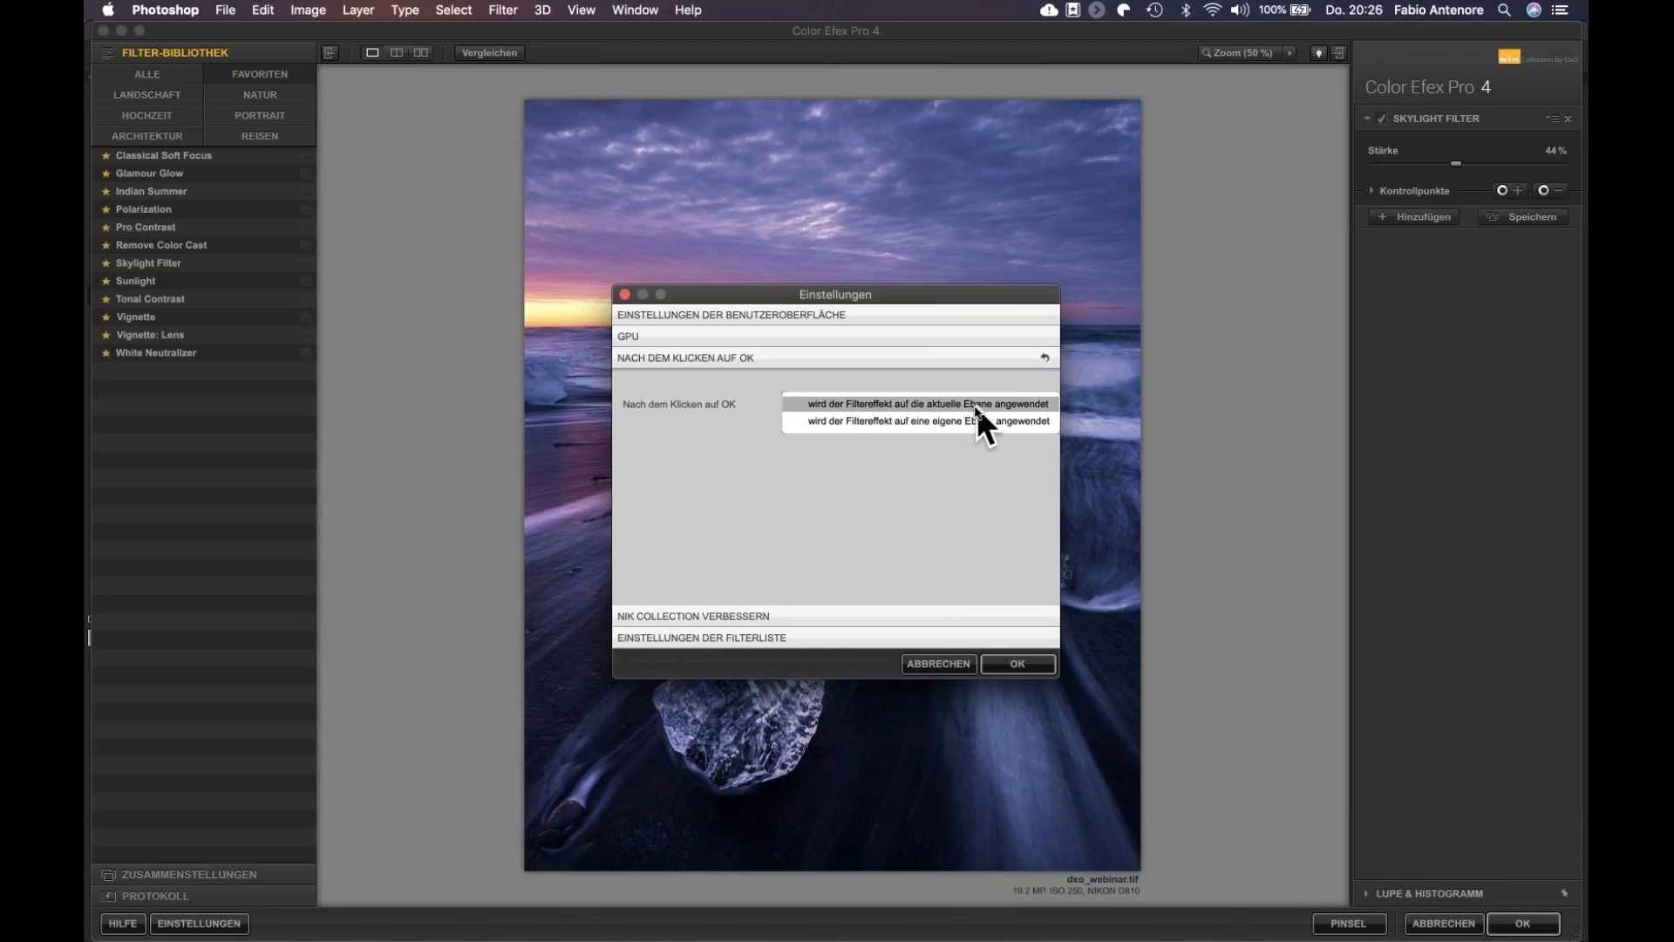
click(950, 399)
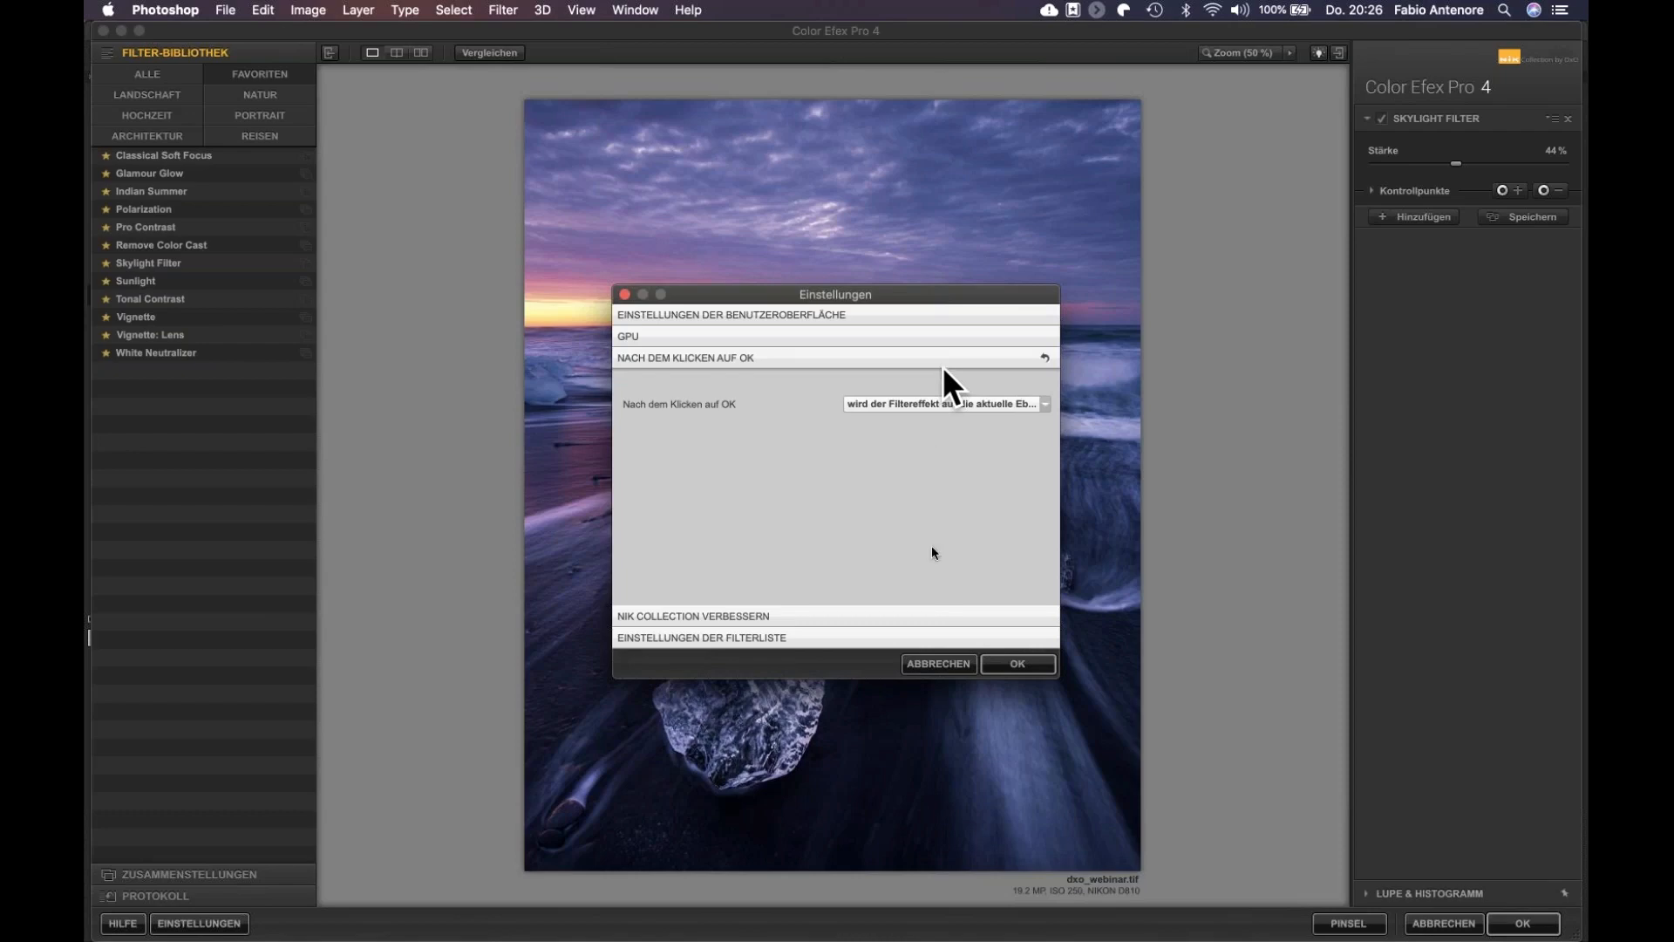
click(927, 663)
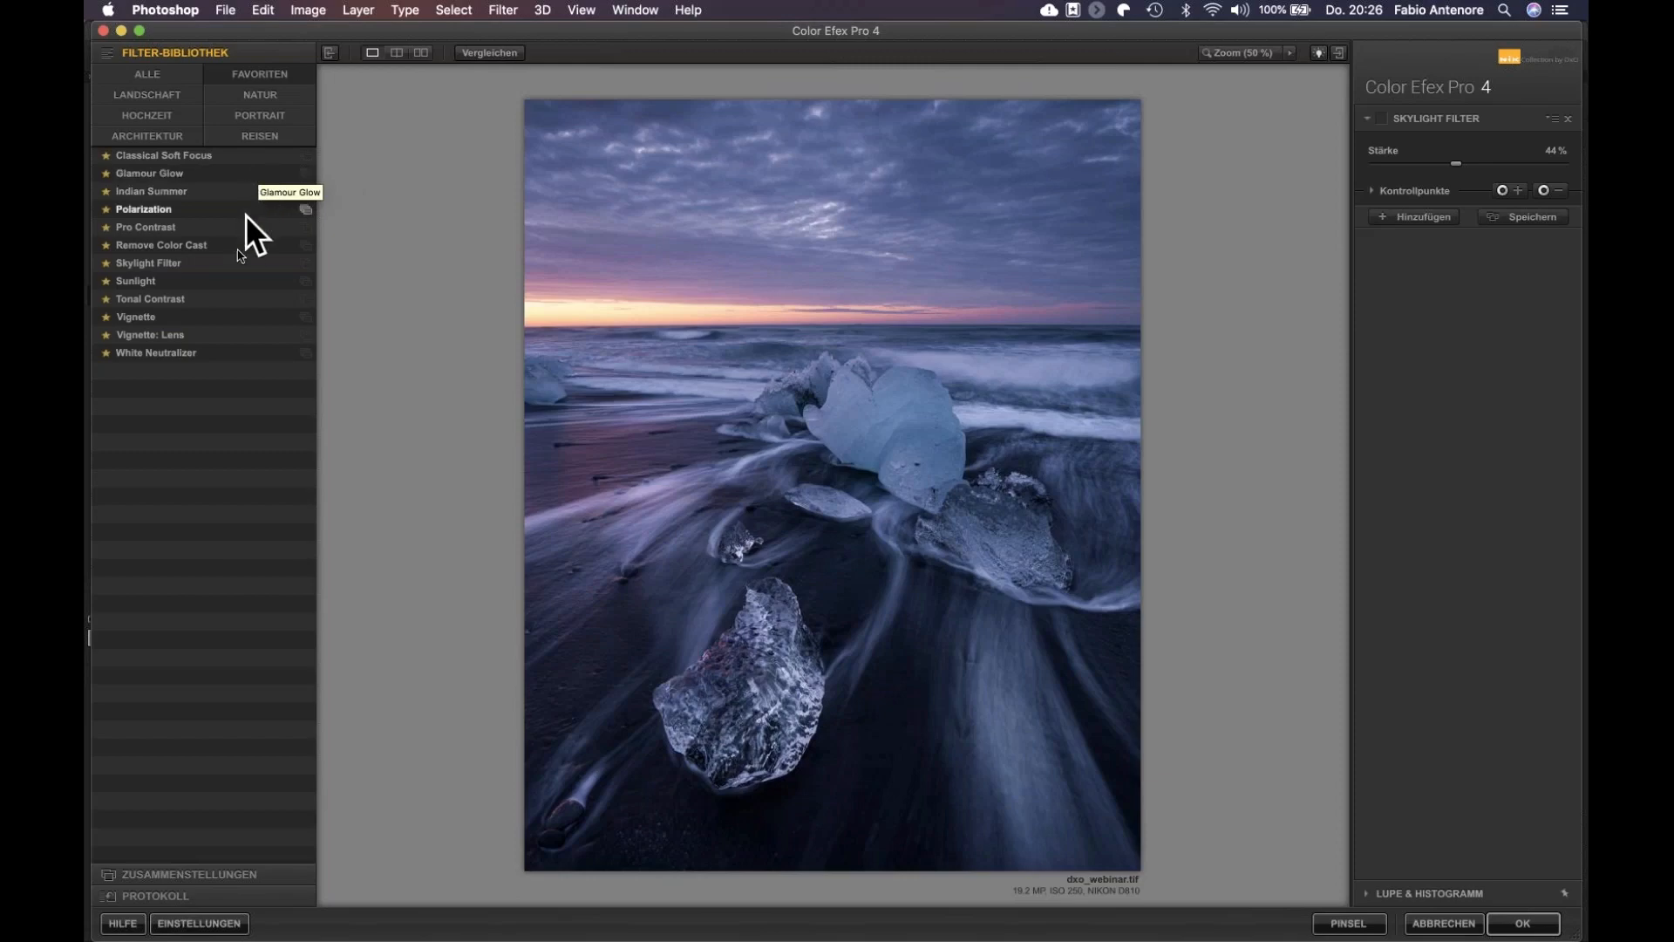
Choose the Sunlight filter and set Lichtstärke to 30%, Helligkeit to 8% and Kontrast to 45%
click(239, 280)
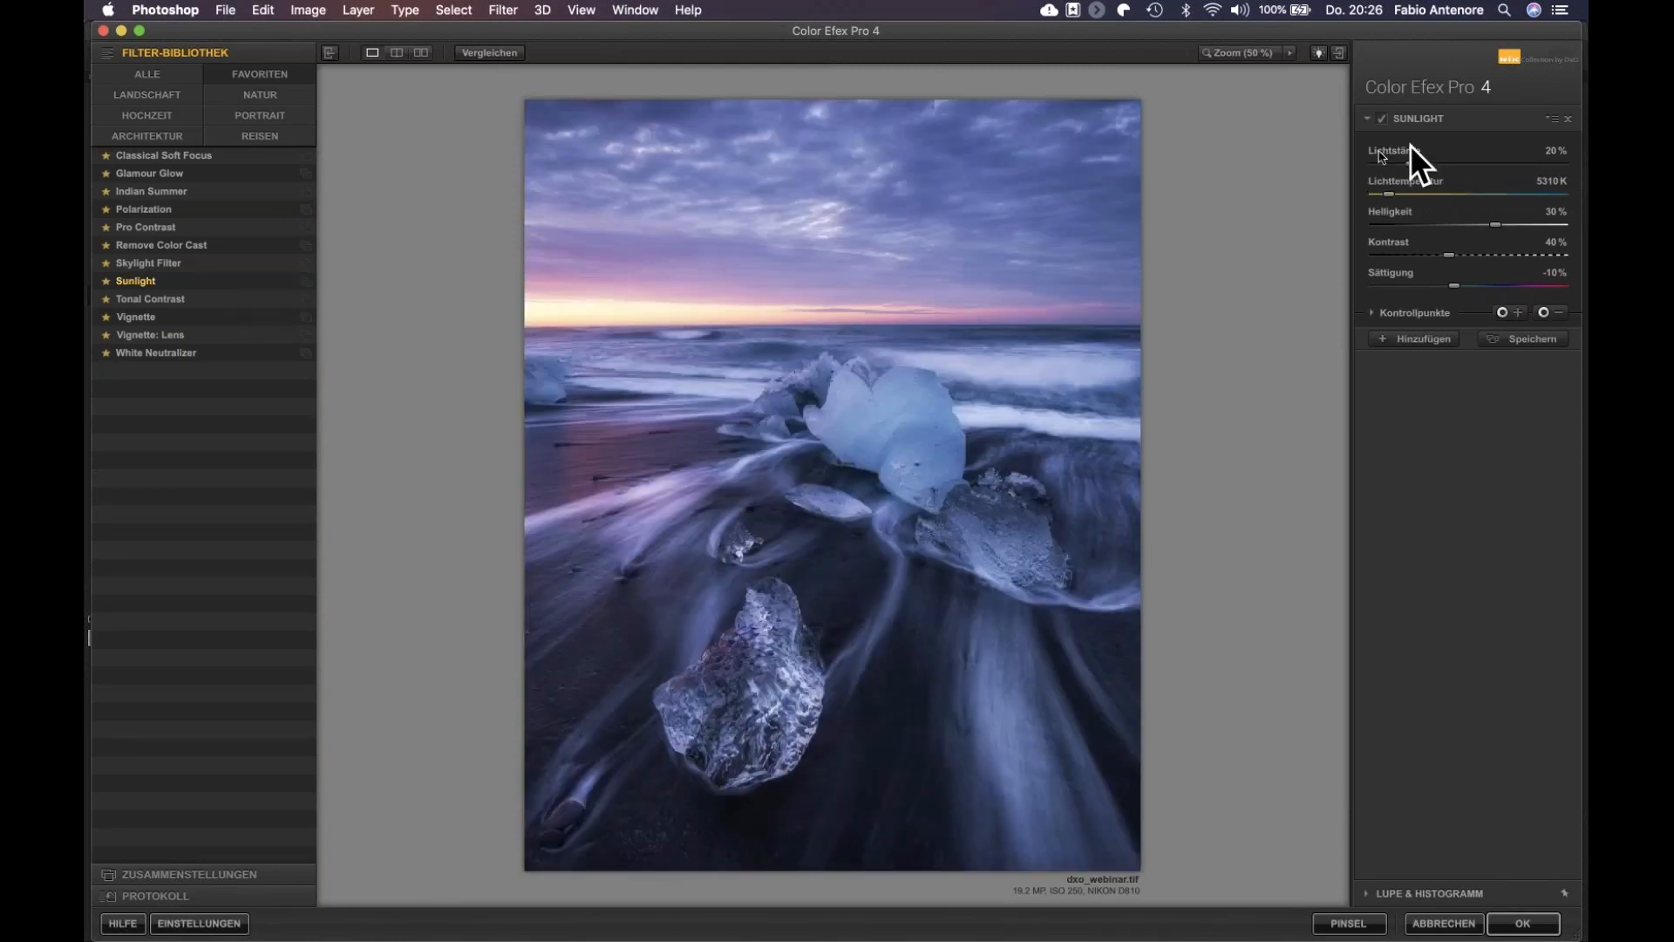
drag(1415, 164, 1477, 164)
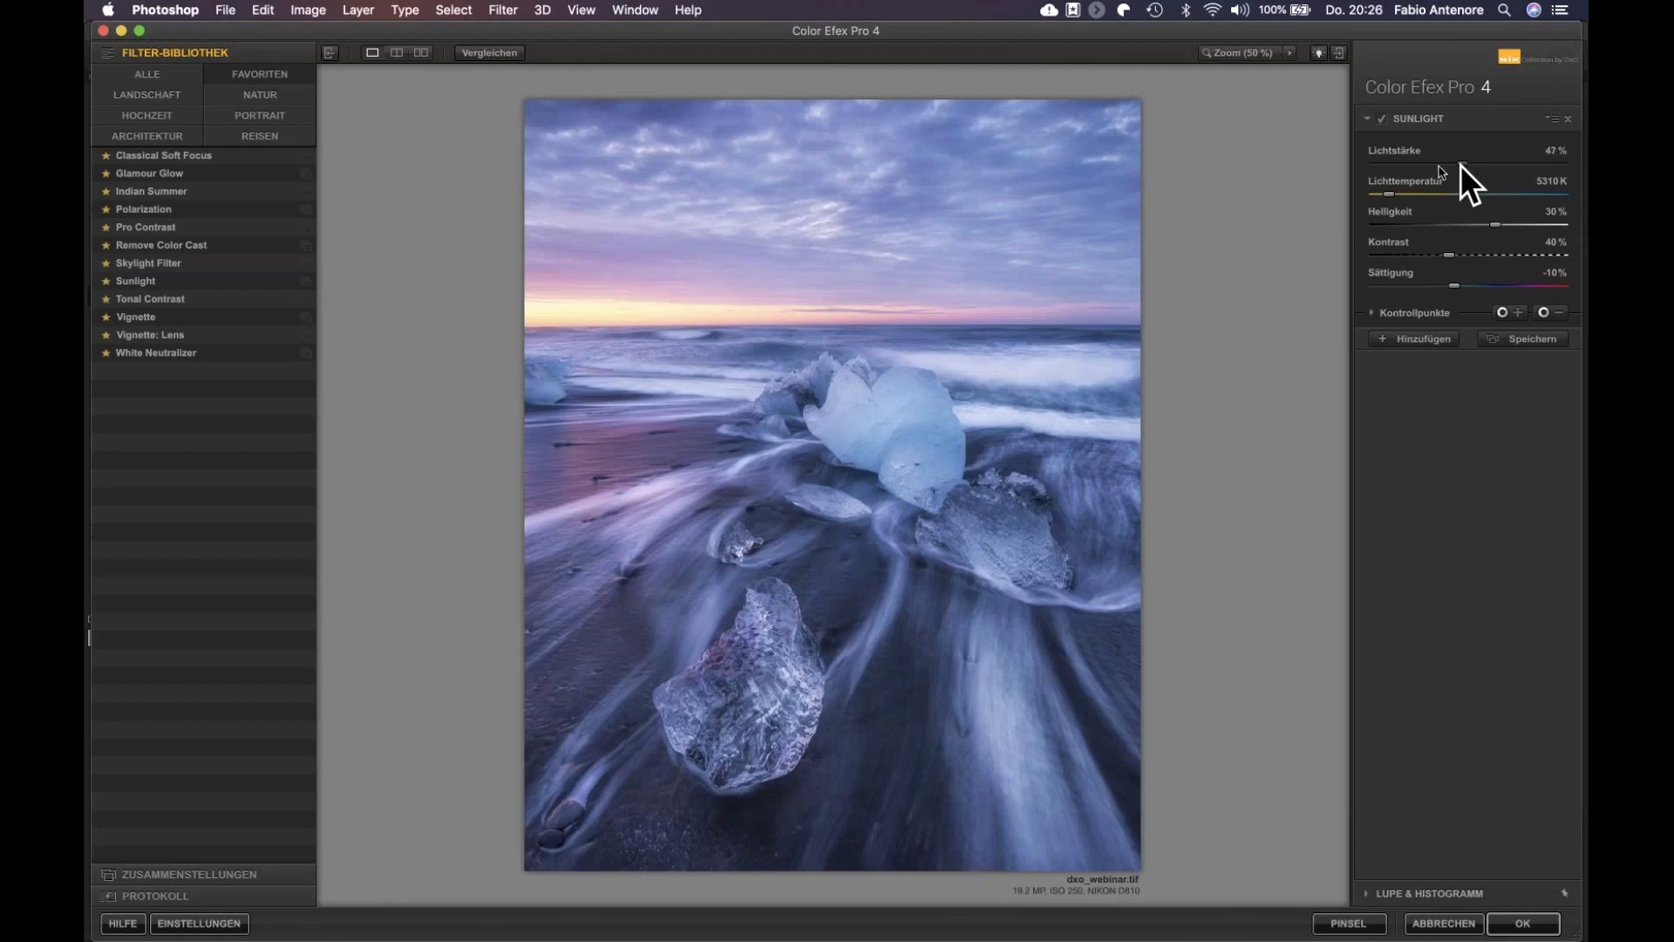
drag(1440, 165, 1435, 165)
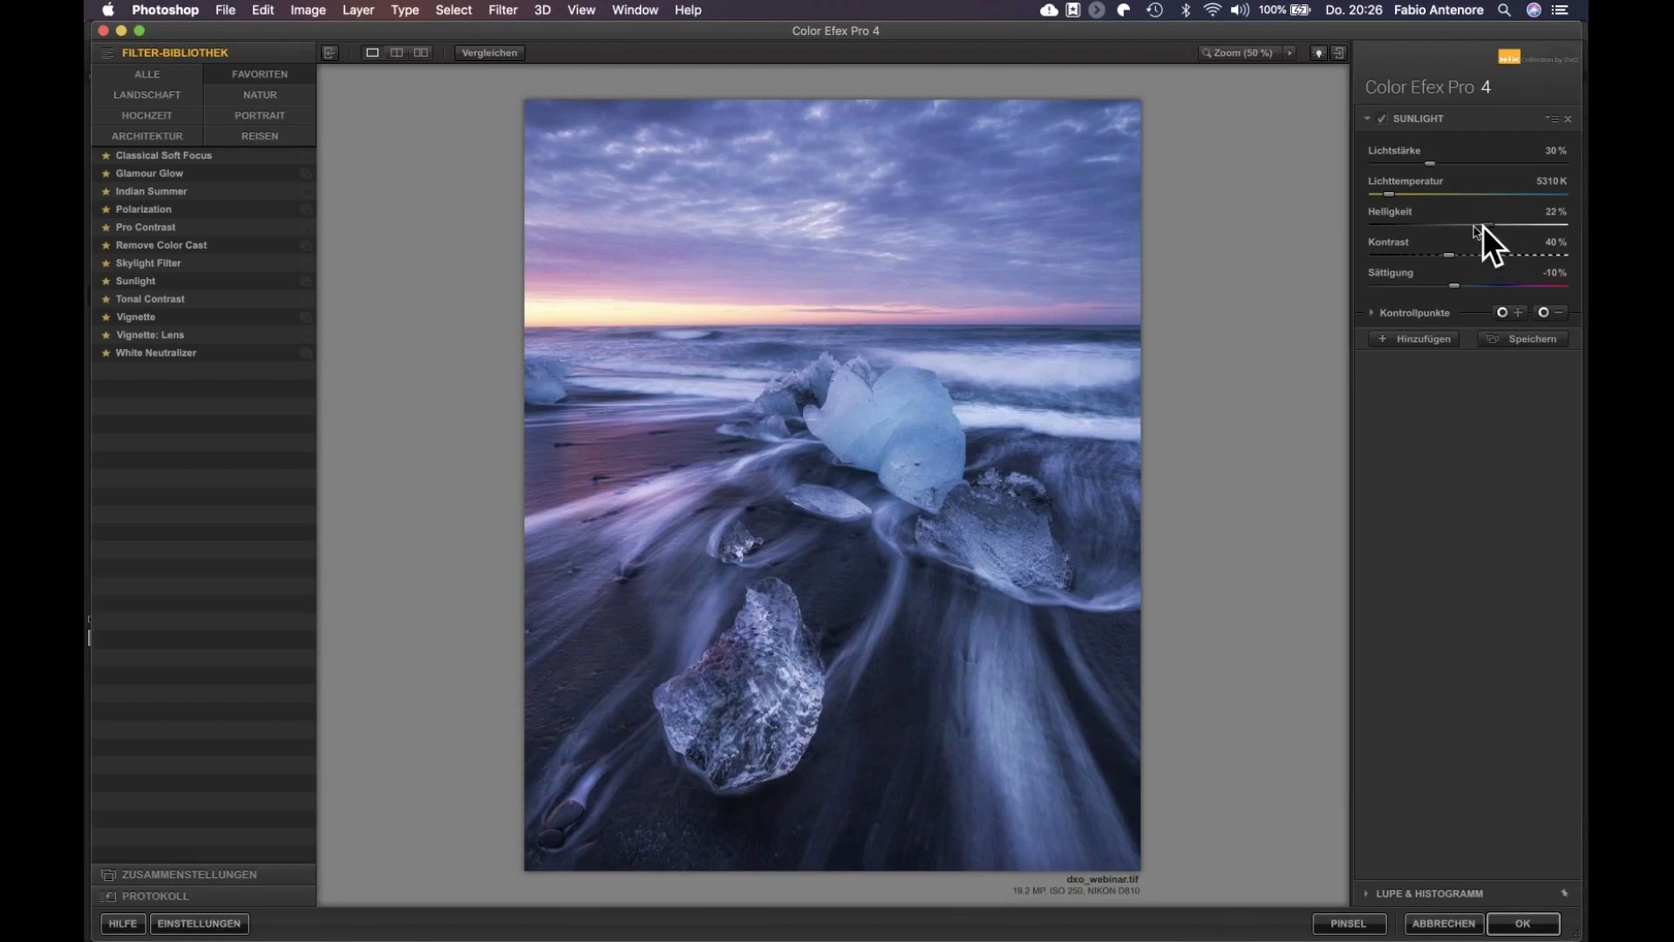
drag(1473, 225, 1472, 225)
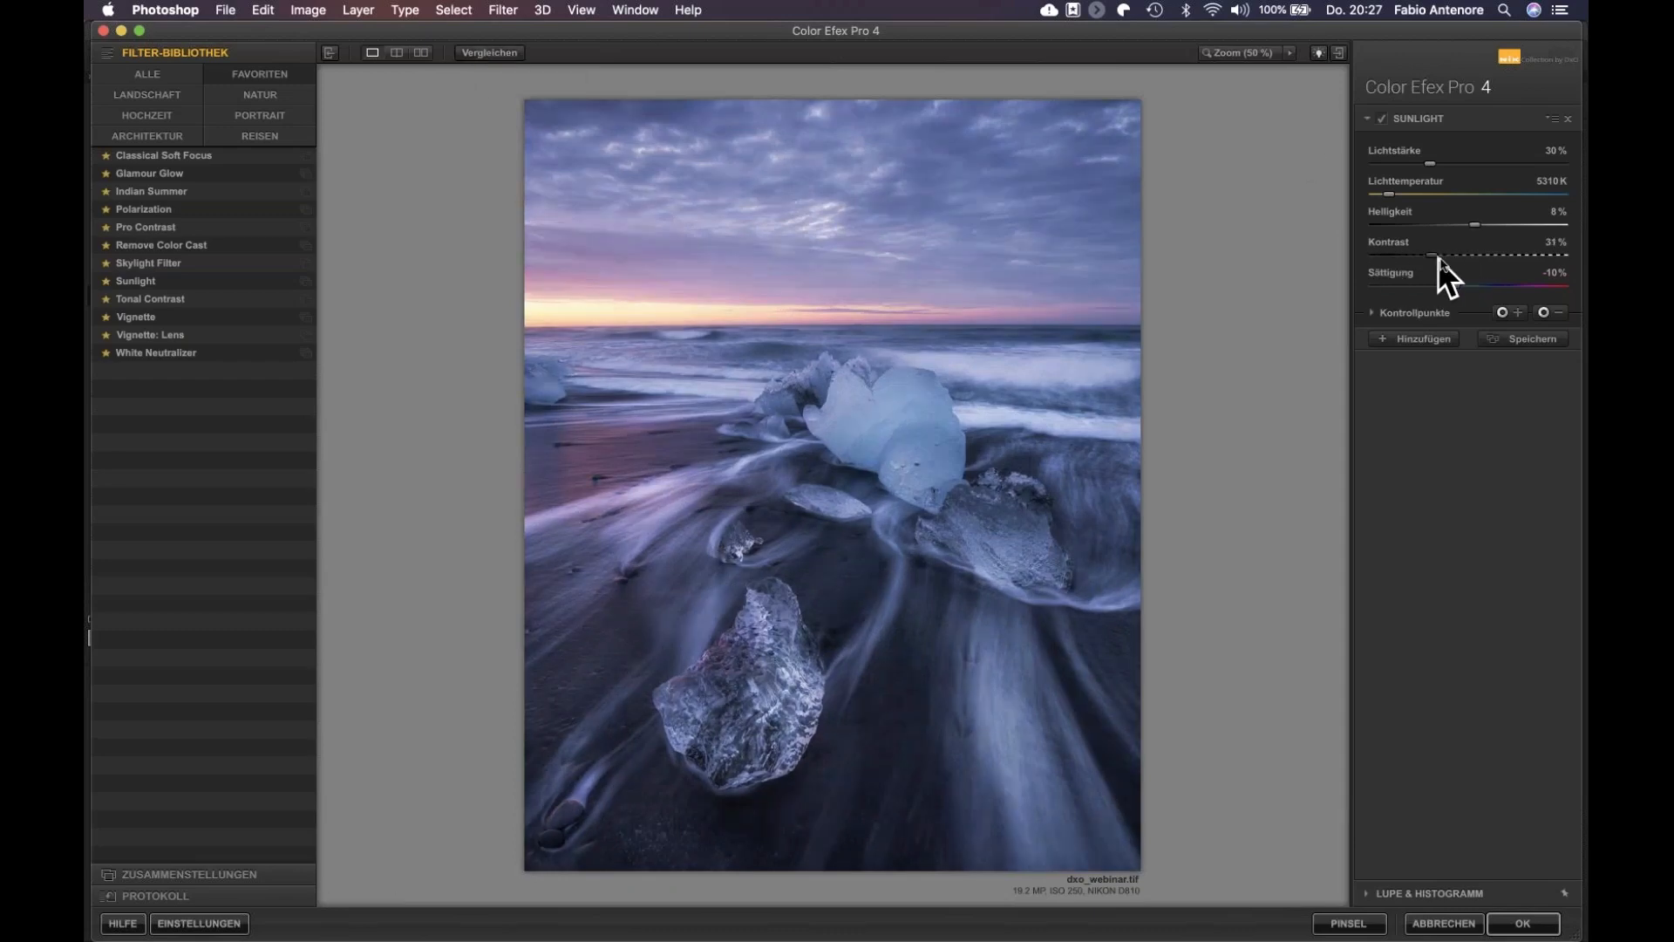
drag(1437, 258, 1463, 258)
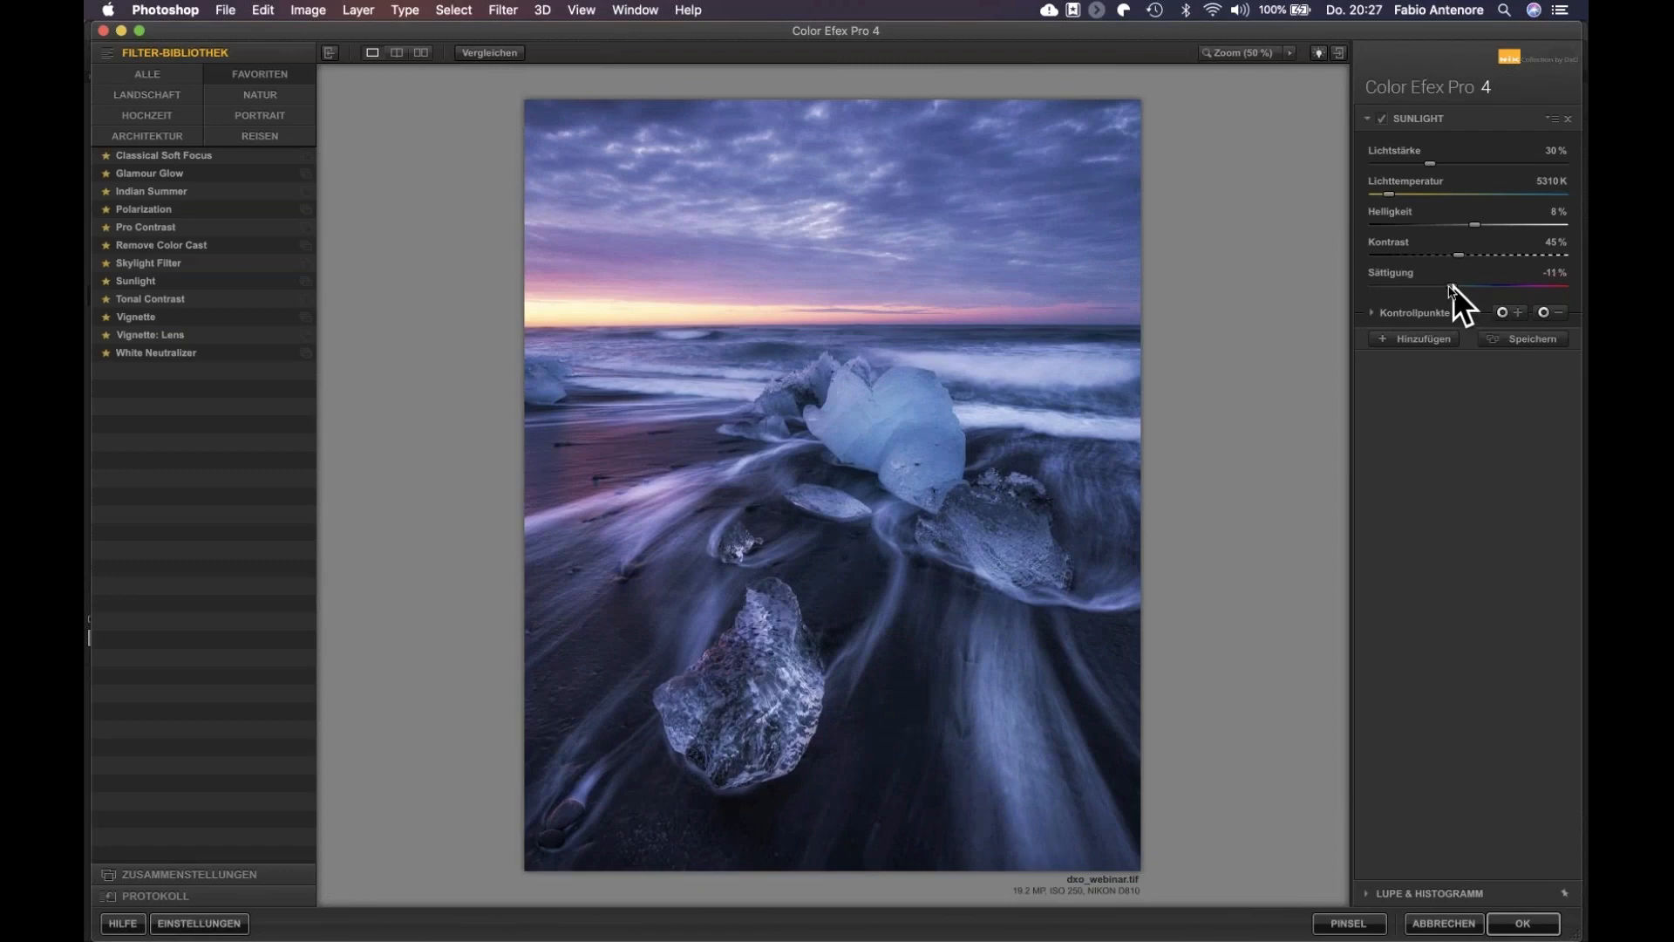
Set the Sunlight filter's Sättigung to -11% and compare the result with the original image
drag(1449, 285, 1447, 285)
click(490, 53)
click(490, 52)
click(490, 52)
click(490, 52)
drag(1446, 285, 1452, 284)
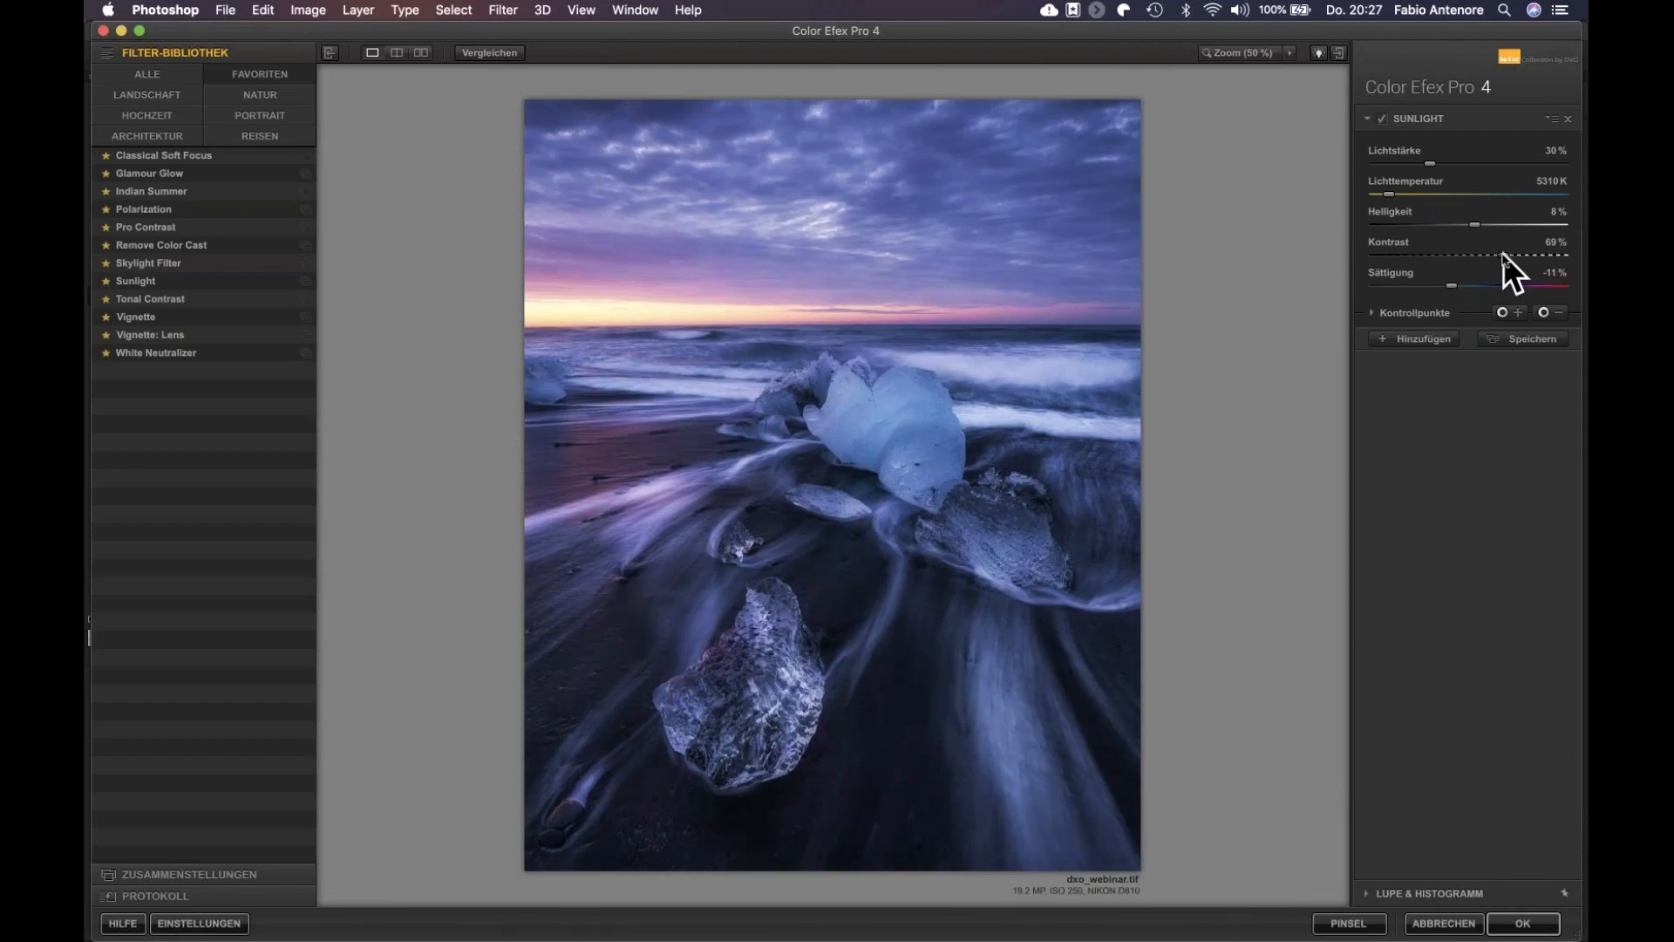
Lower the Sunlight filter's Kontrast to 31% and Helligkeit to -37%, and compare with the original image
drag(1503, 252, 1430, 254)
click(1434, 224)
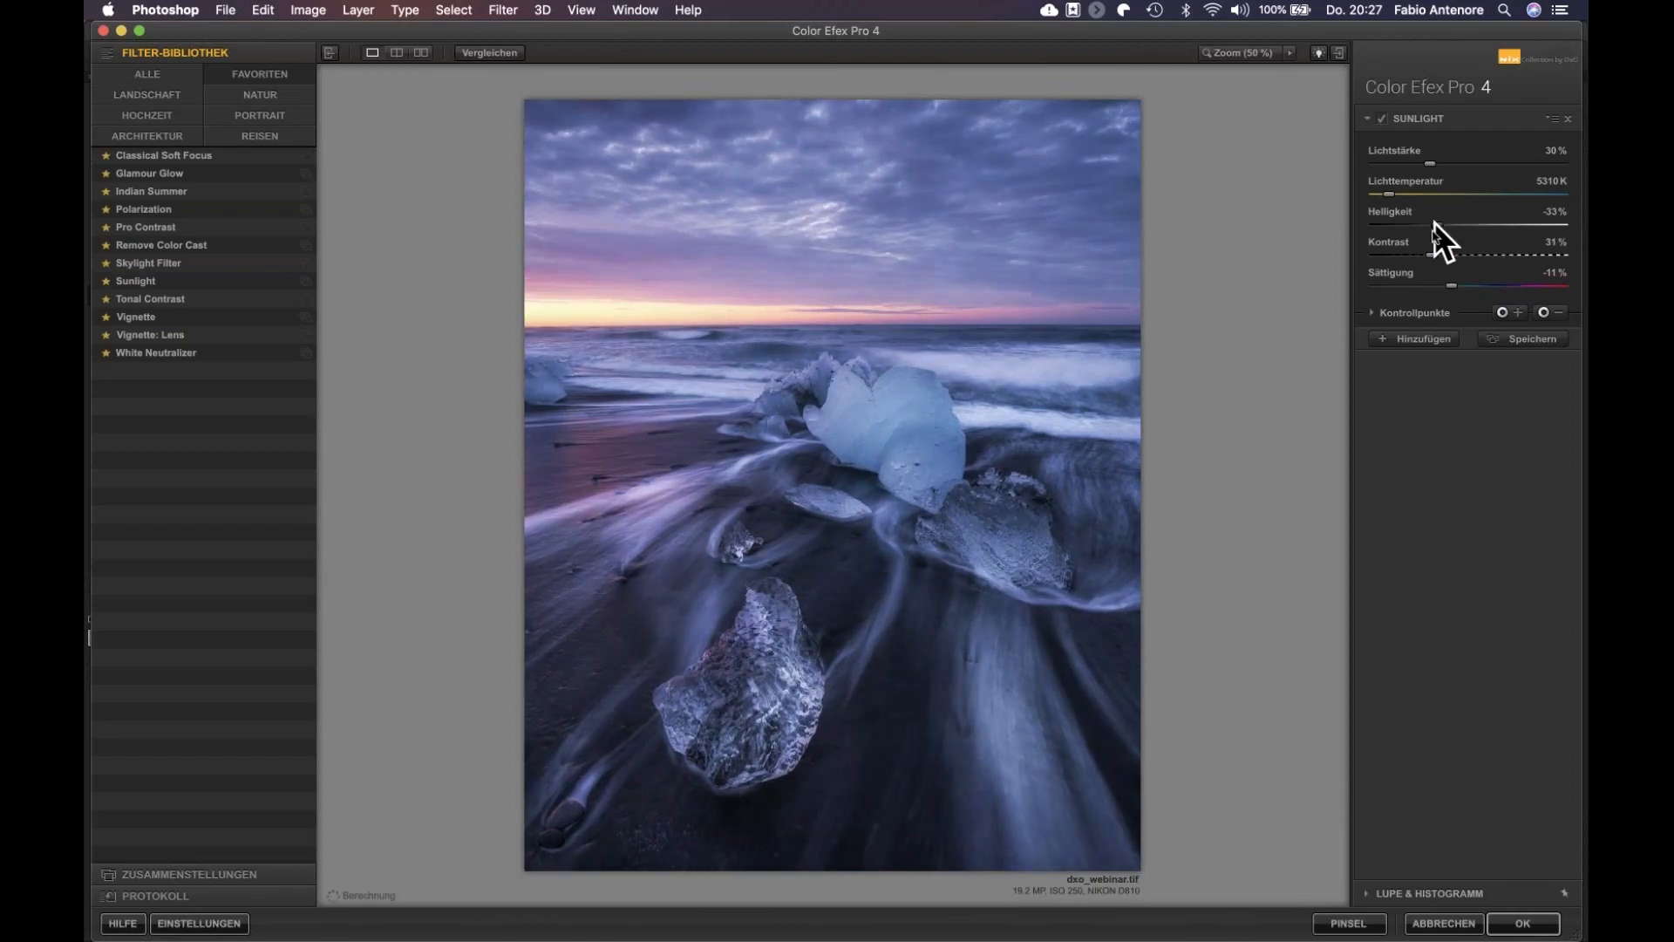
drag(1437, 225, 1472, 225)
drag(1435, 225, 1418, 224)
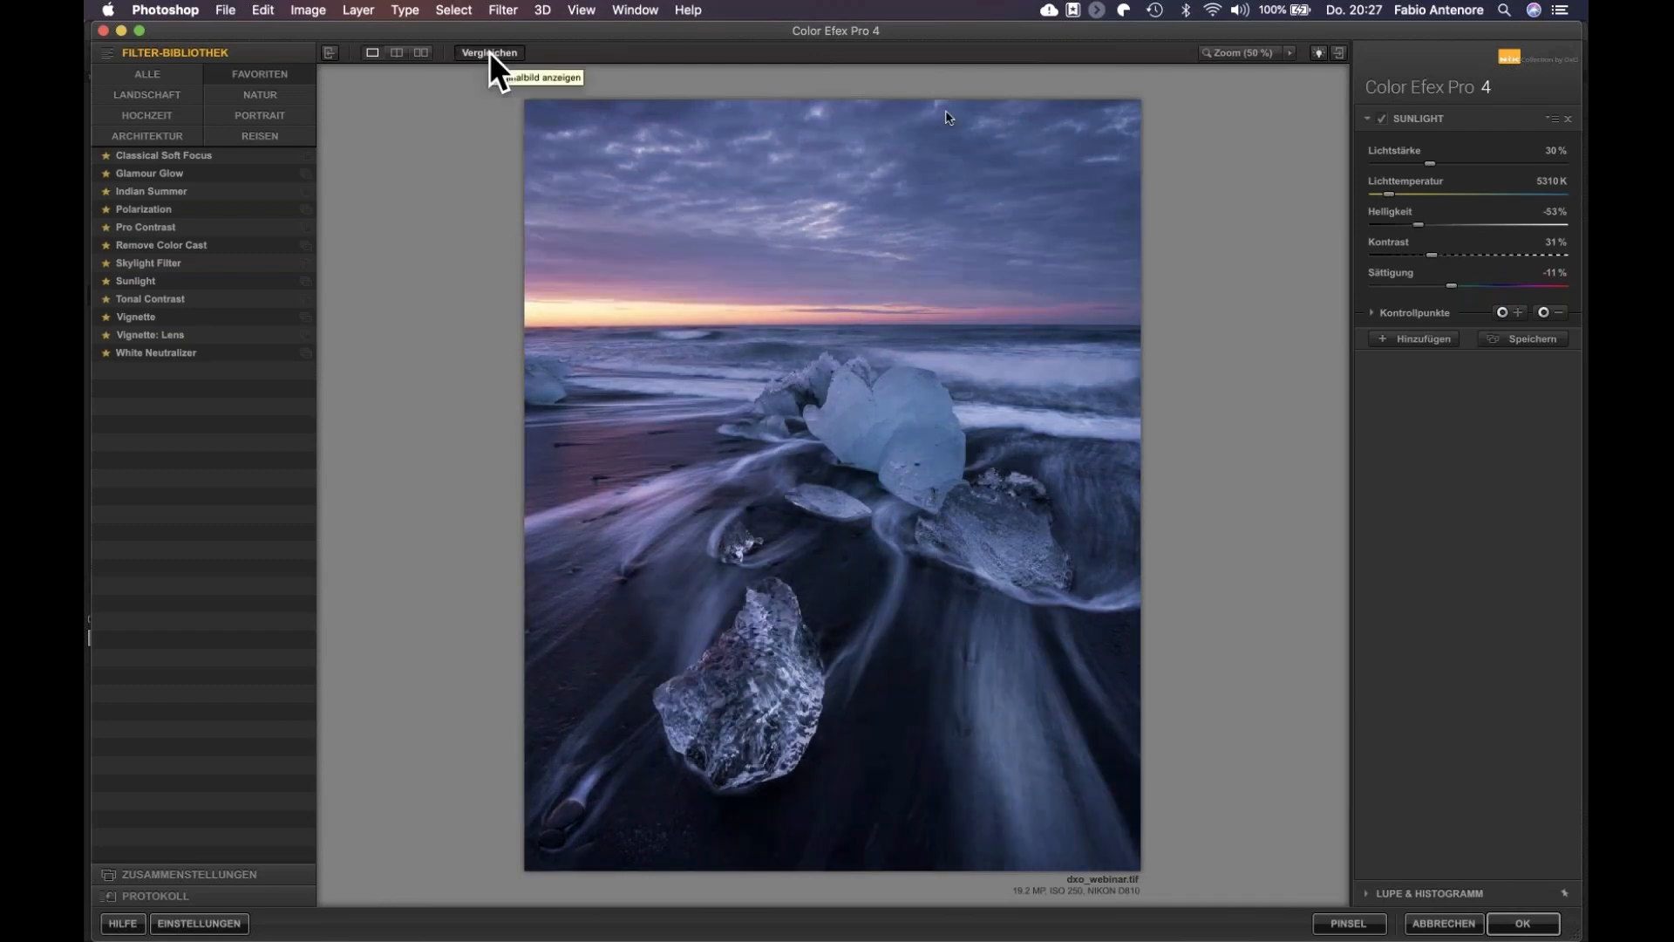
drag(1433, 223, 1434, 224)
click(499, 50)
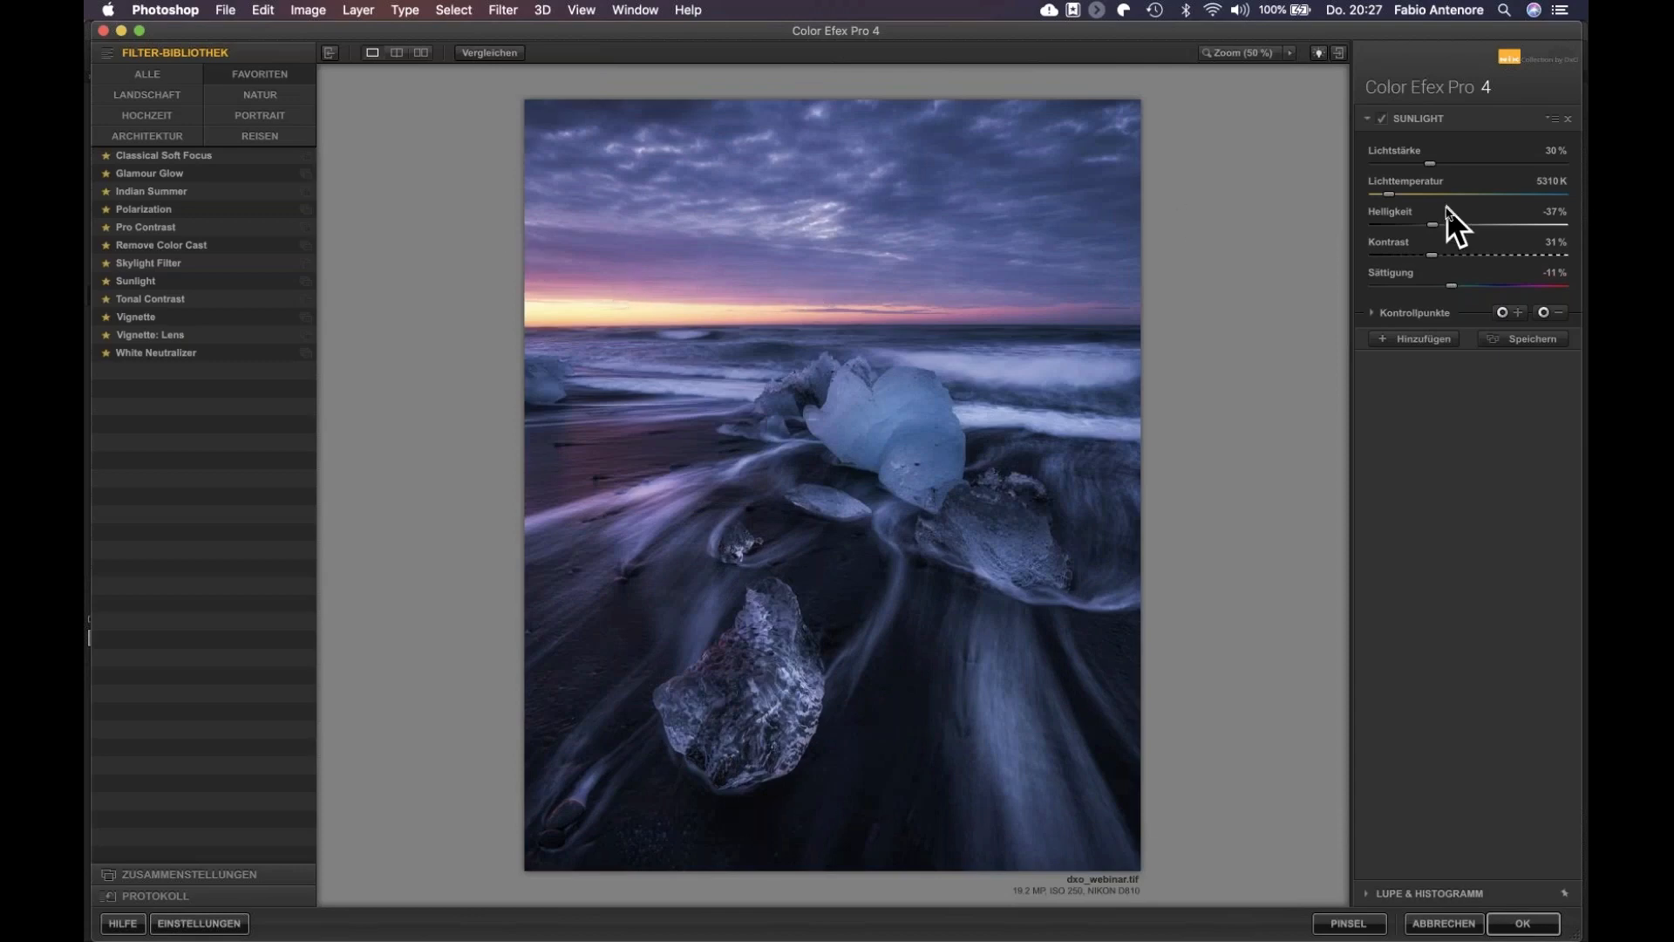
Set the Sunlight filter's Lichtstärke to 54% and Helligkeit to -30%, compare with the original, and apply the filter
drag(1439, 162, 1463, 163)
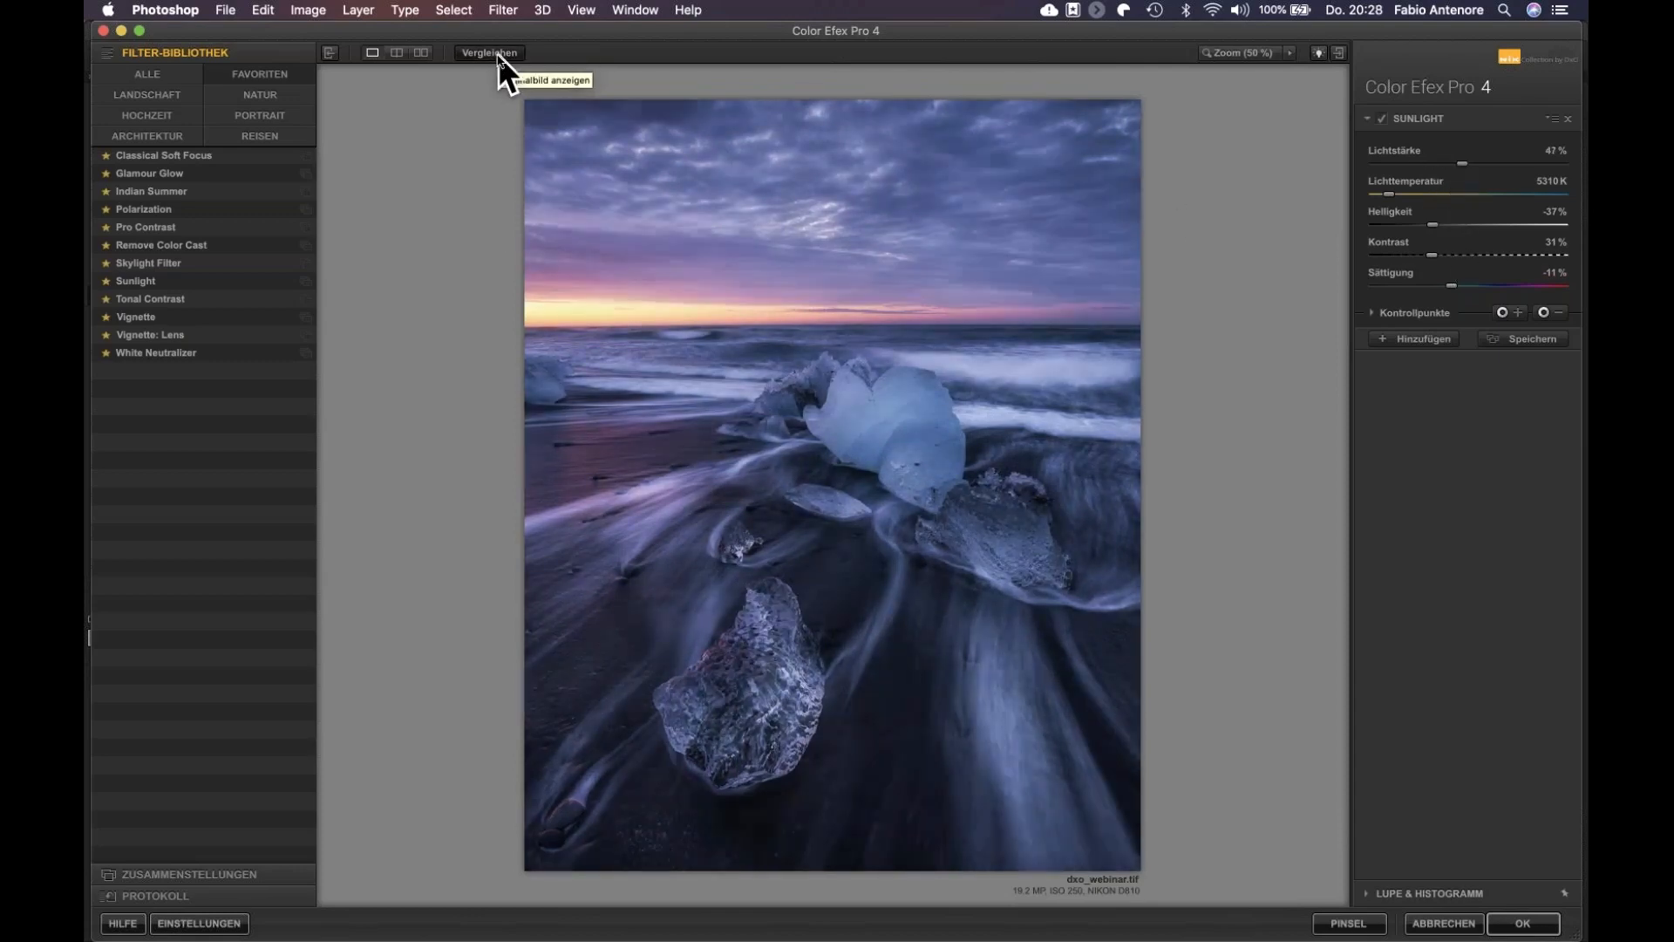
click(498, 55)
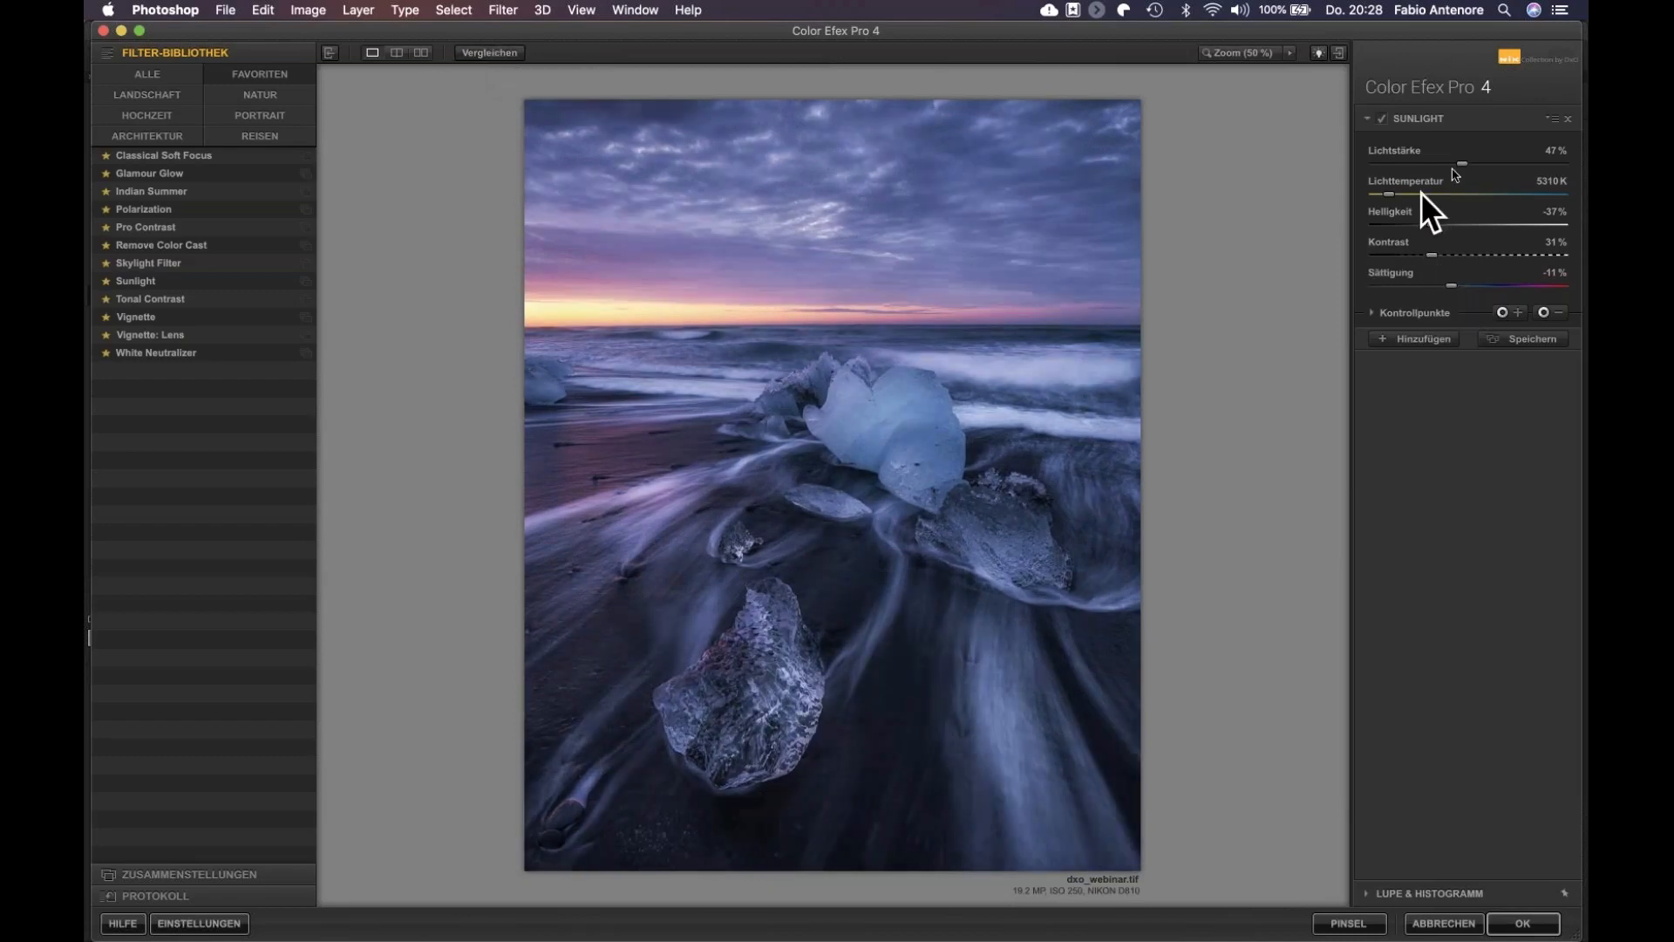
drag(1519, 161, 1515, 160)
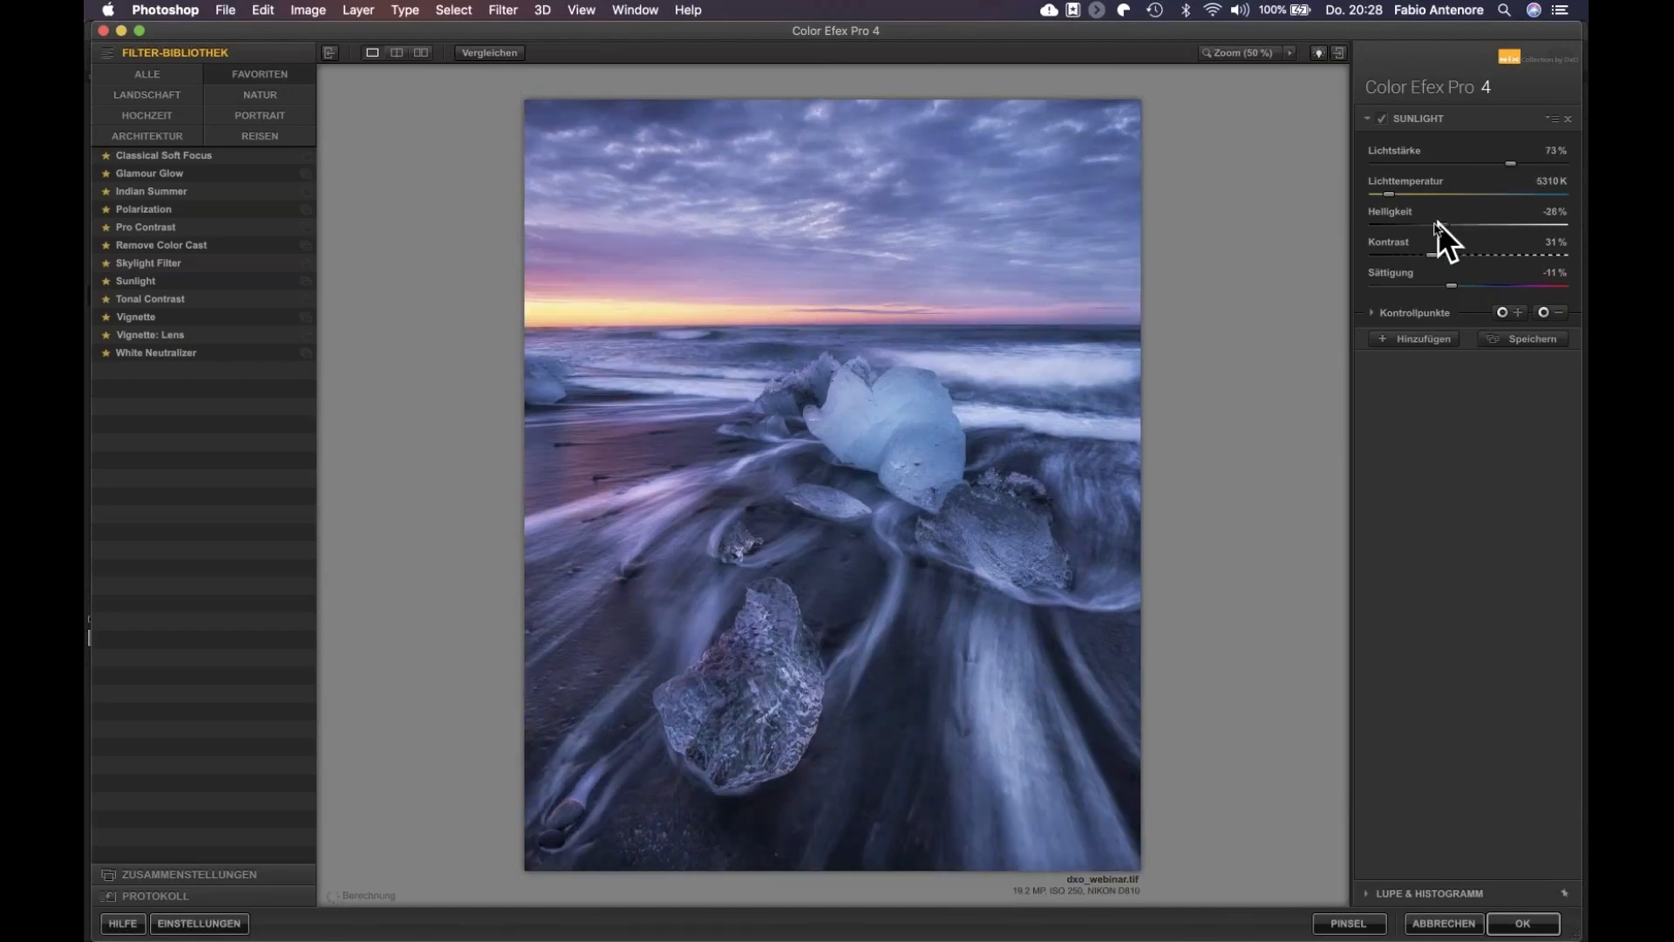
click(490, 54)
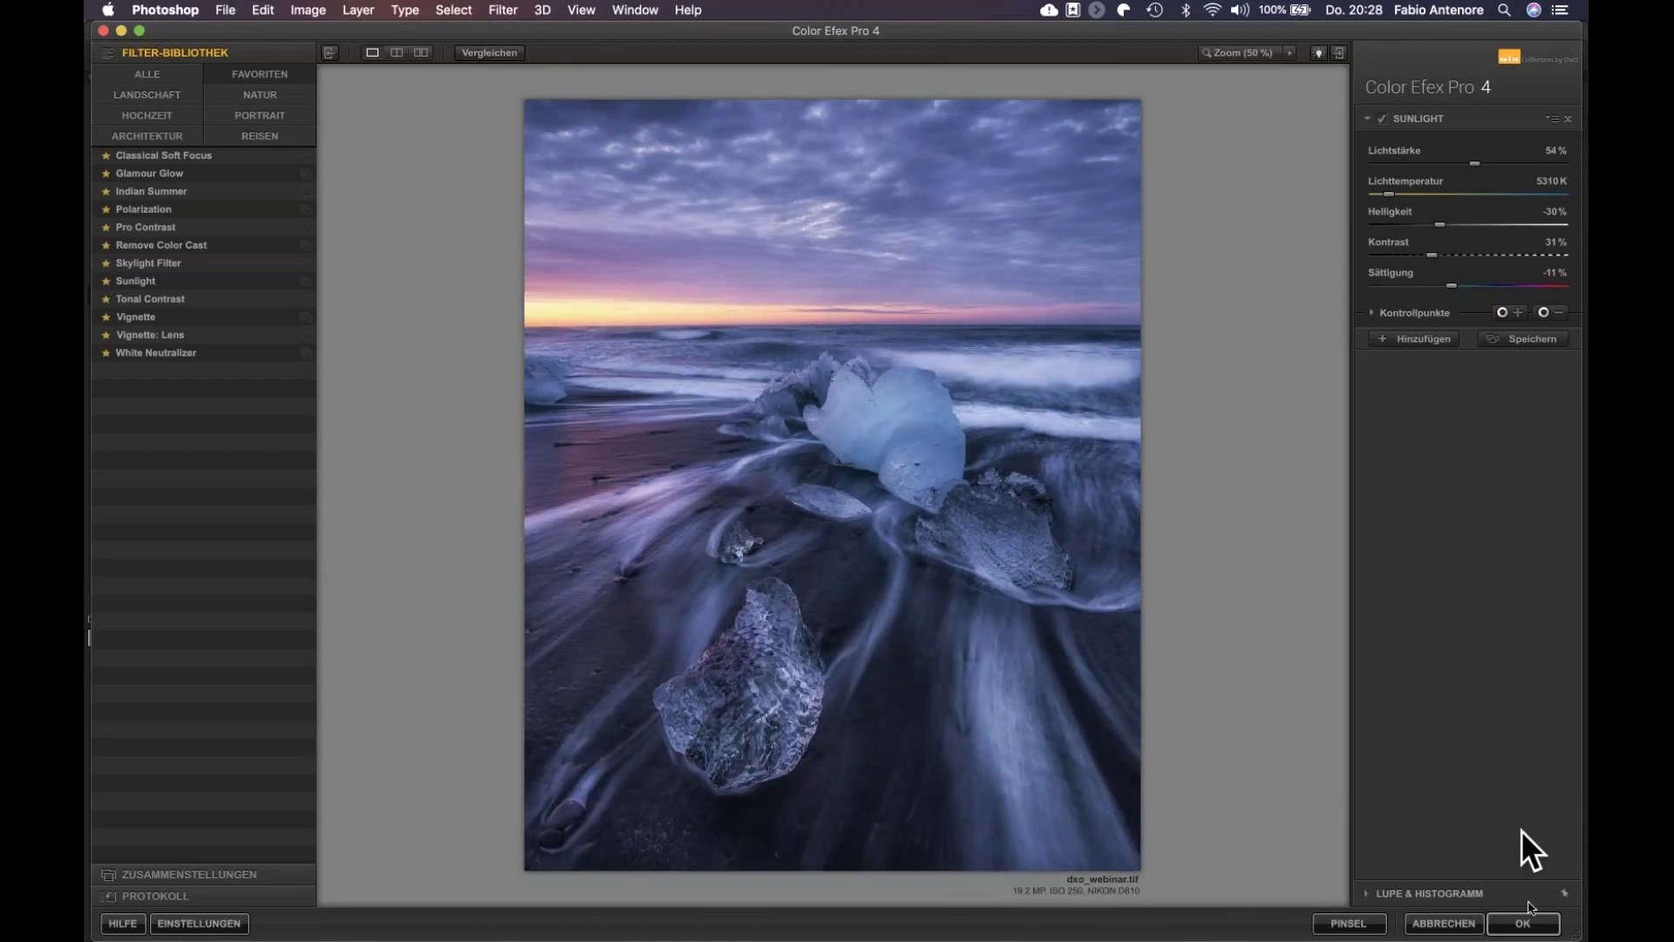
click(1527, 920)
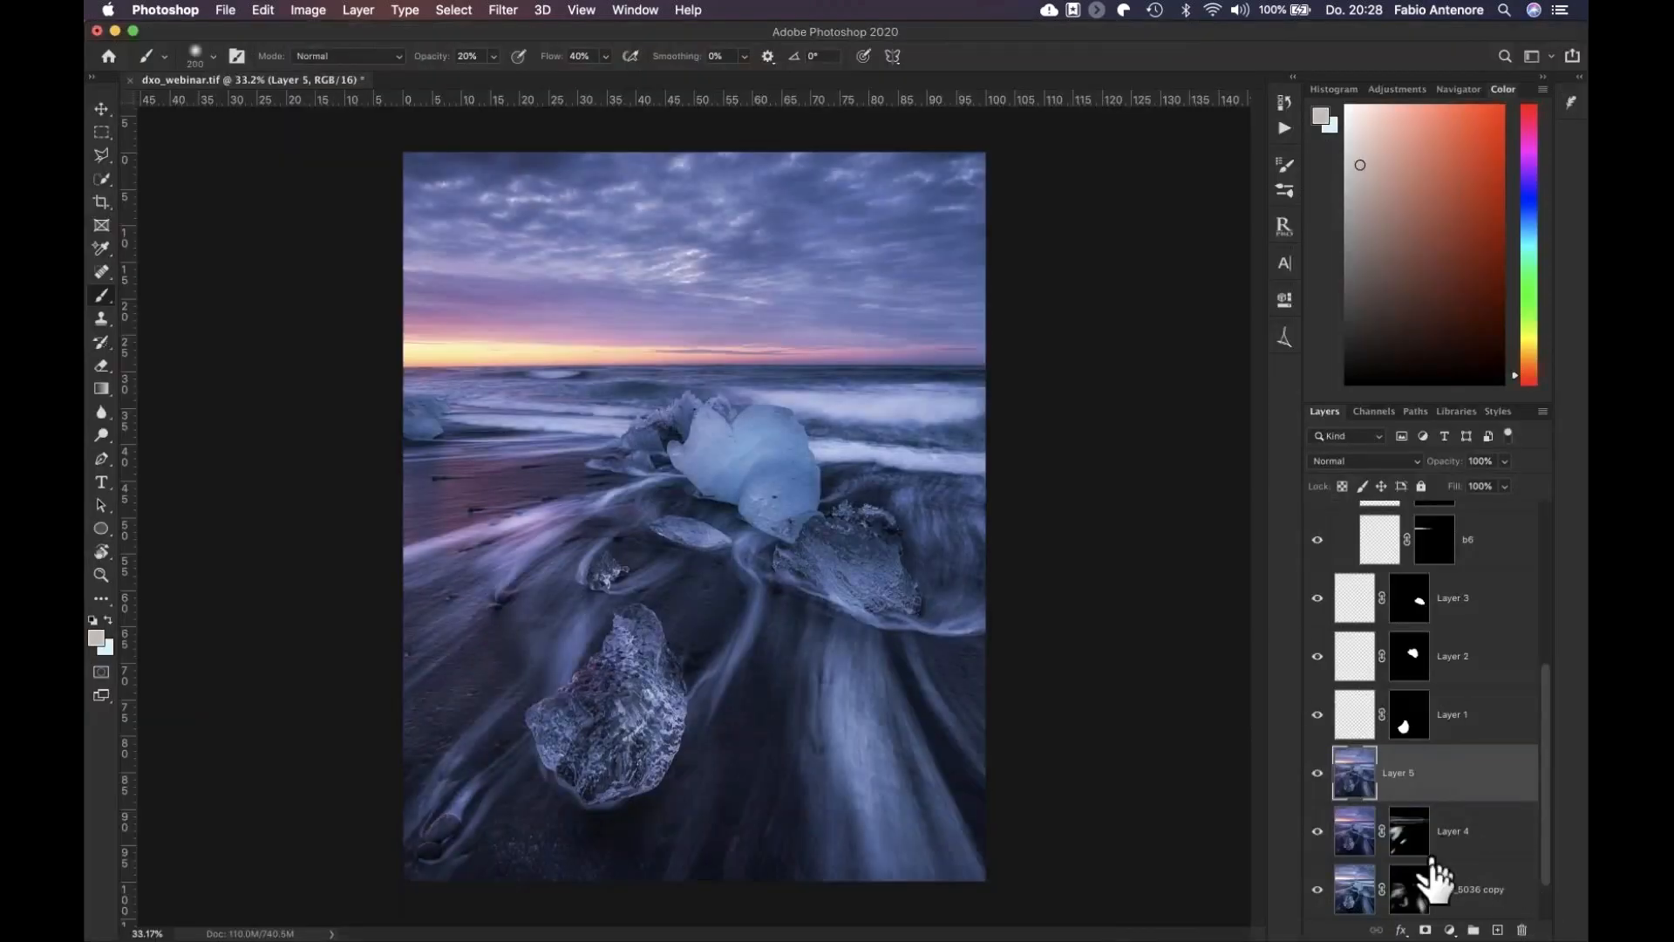
Hide Layer 5 behind a black mask, paint white along the horizon and into the left water with a 250-pixel brush, and compare without the mask
alt+click(1425, 930)
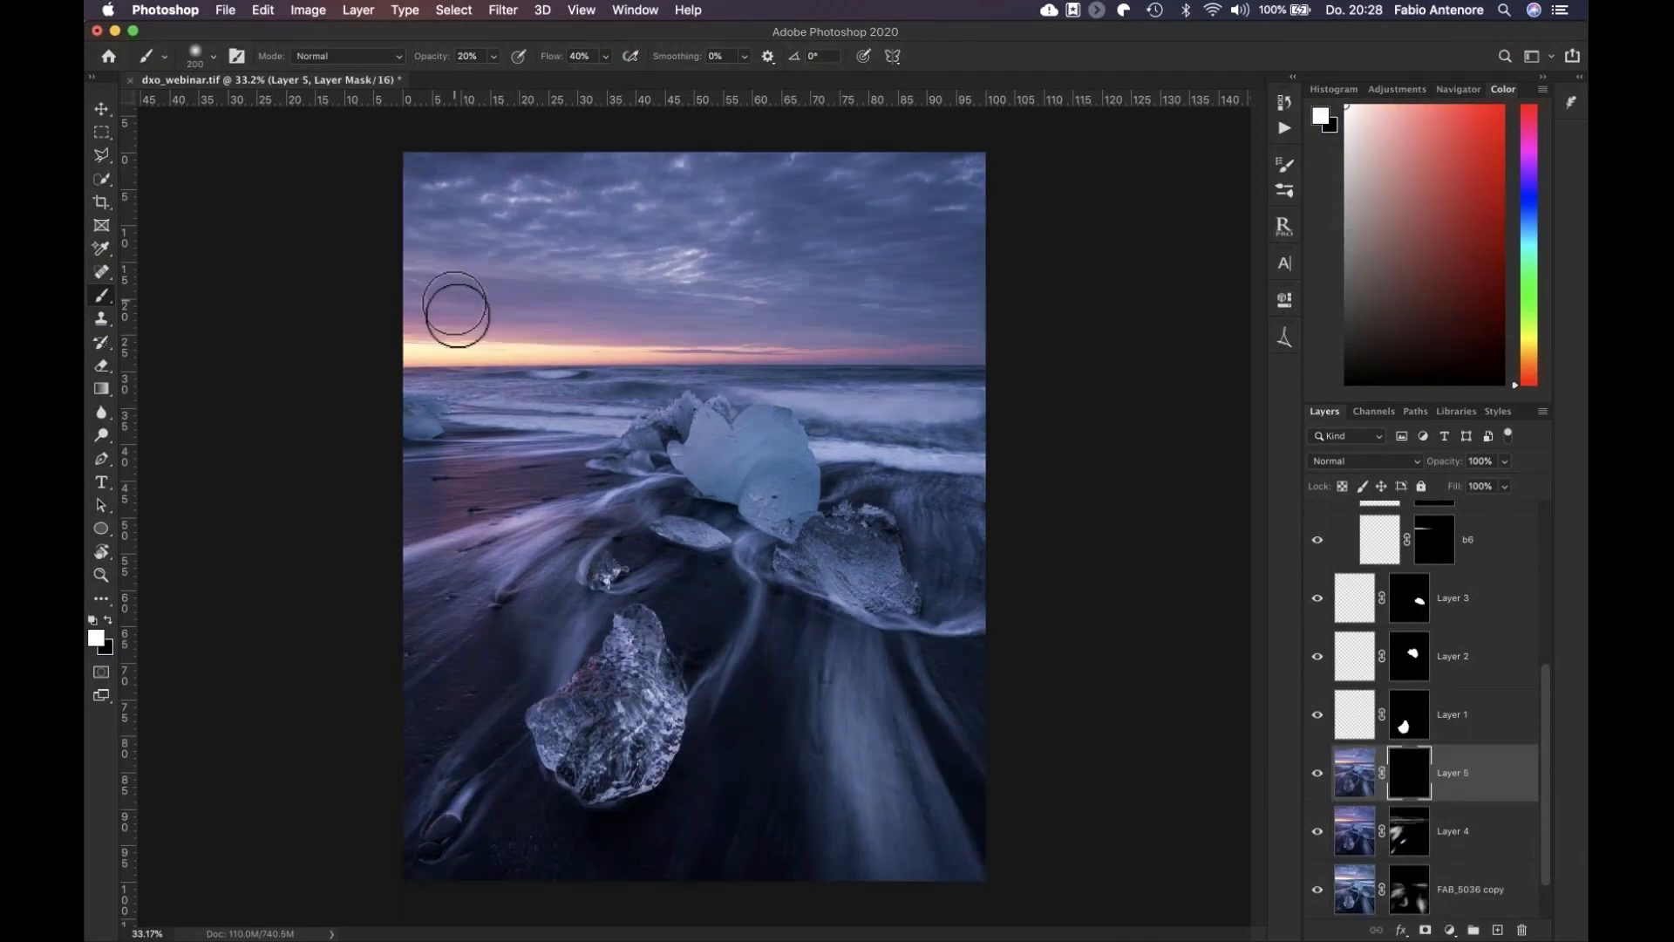
key(bracketright)
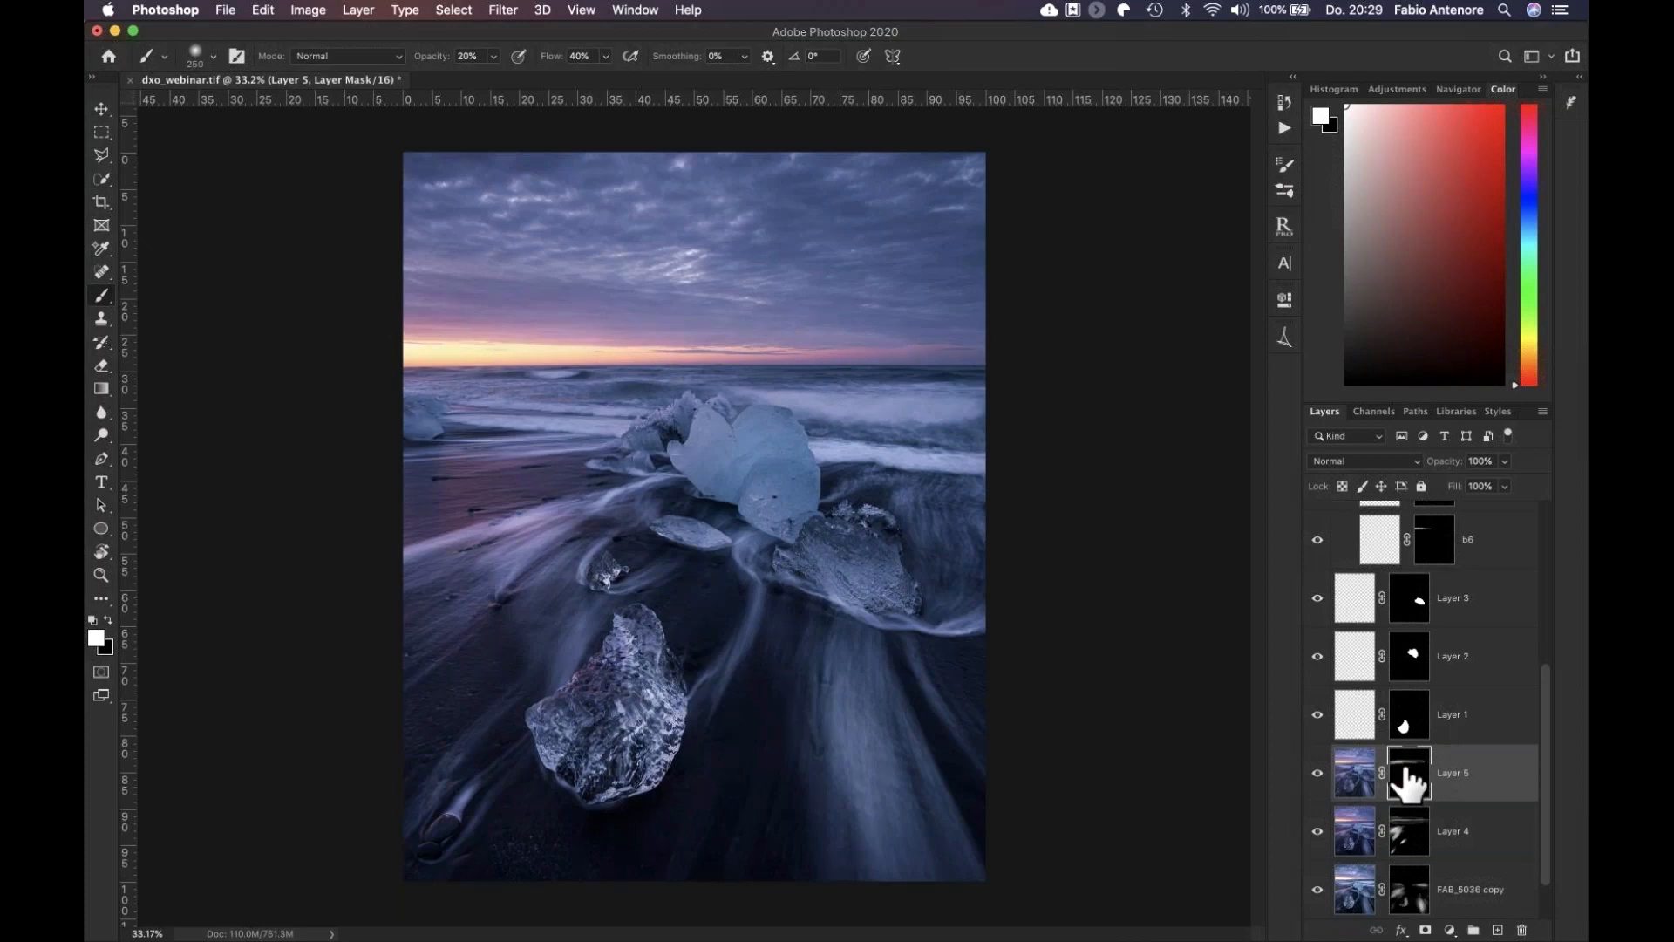
shift+click(1407, 776)
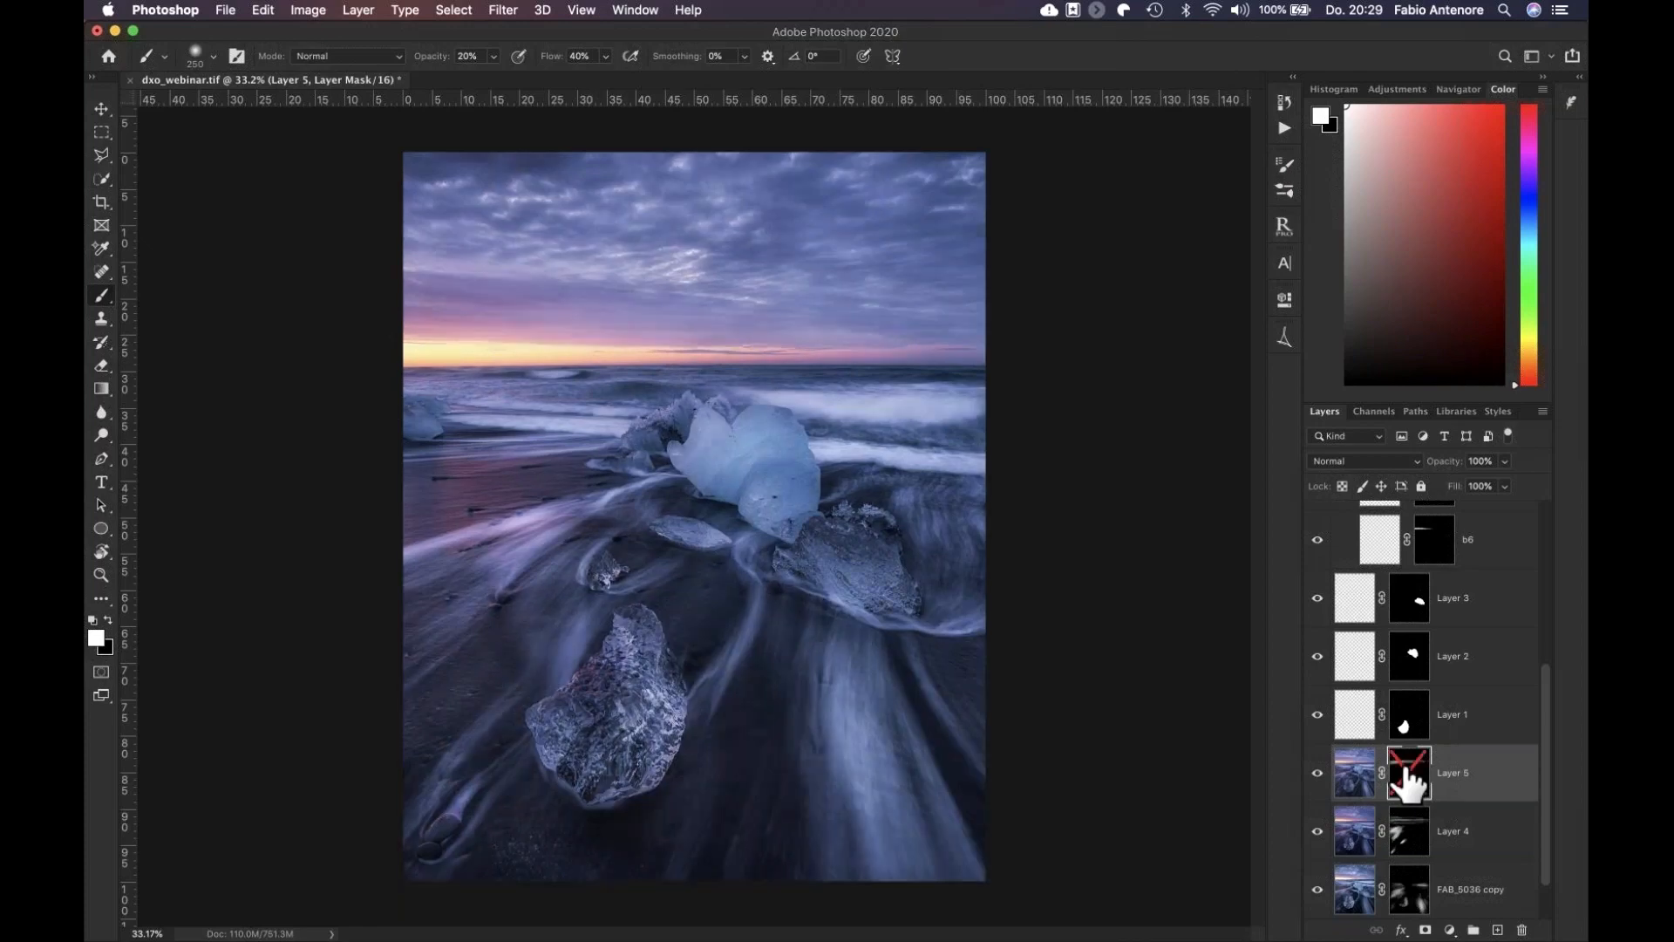
shift+click(1407, 776)
shift+click(1407, 776)
shift+click(1405, 767)
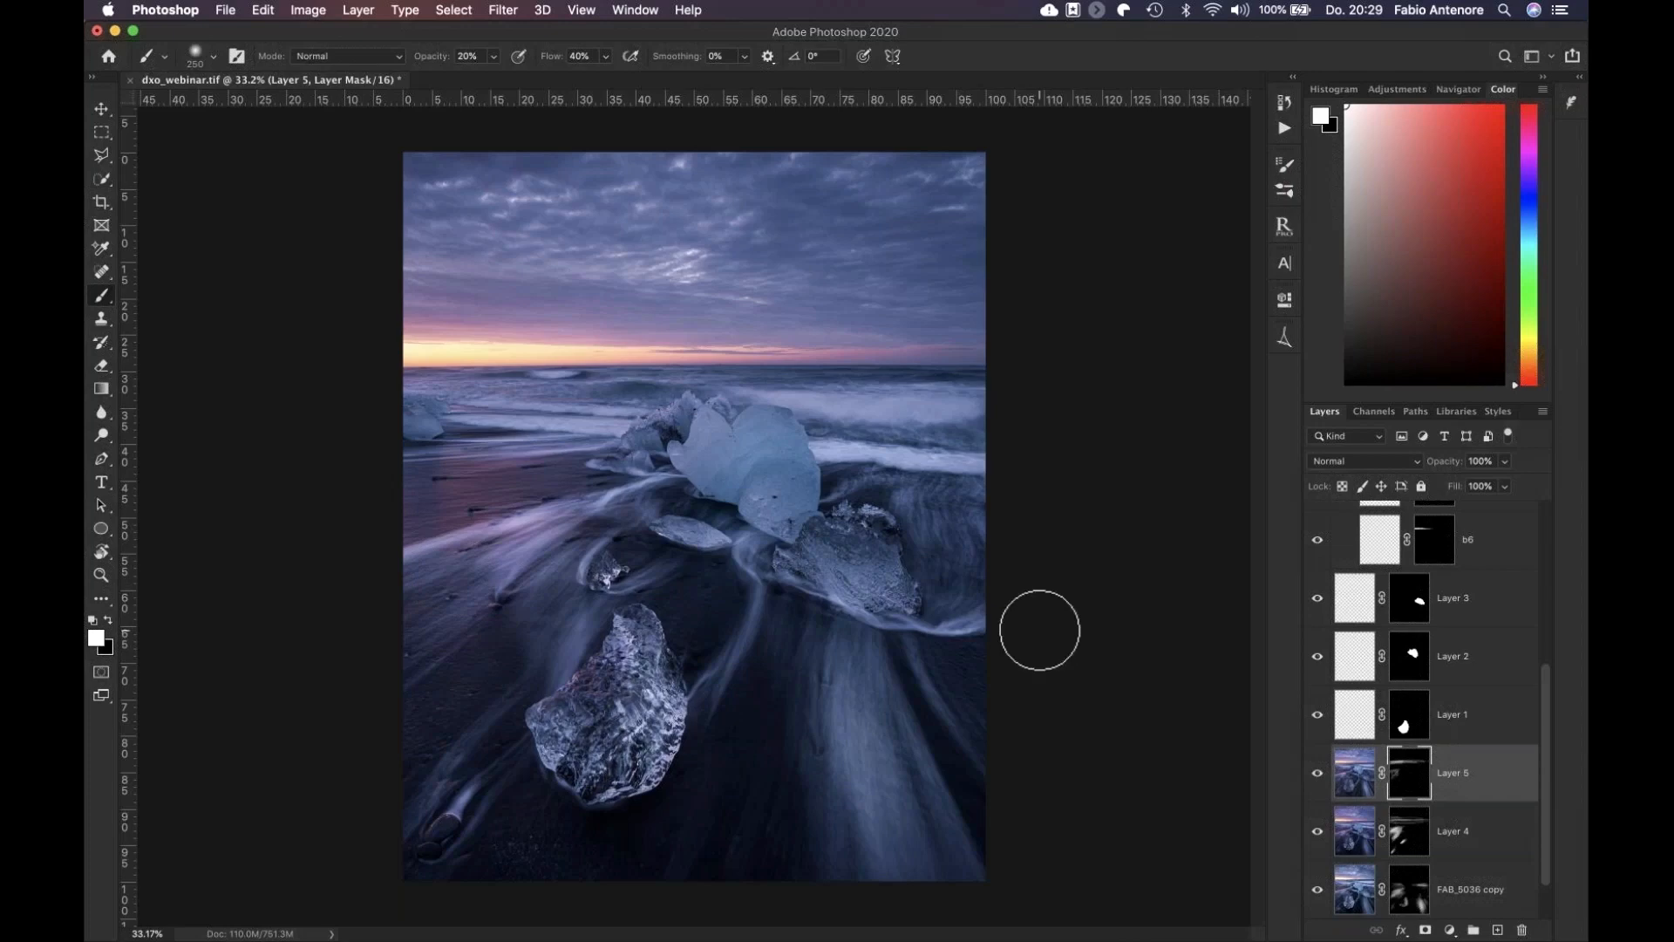
shift+click(1408, 769)
shift+click(1409, 769)
Stamp all visible layers into a new layer above Layer 5 and open it in Color Efex Pro 4
click(1364, 779)
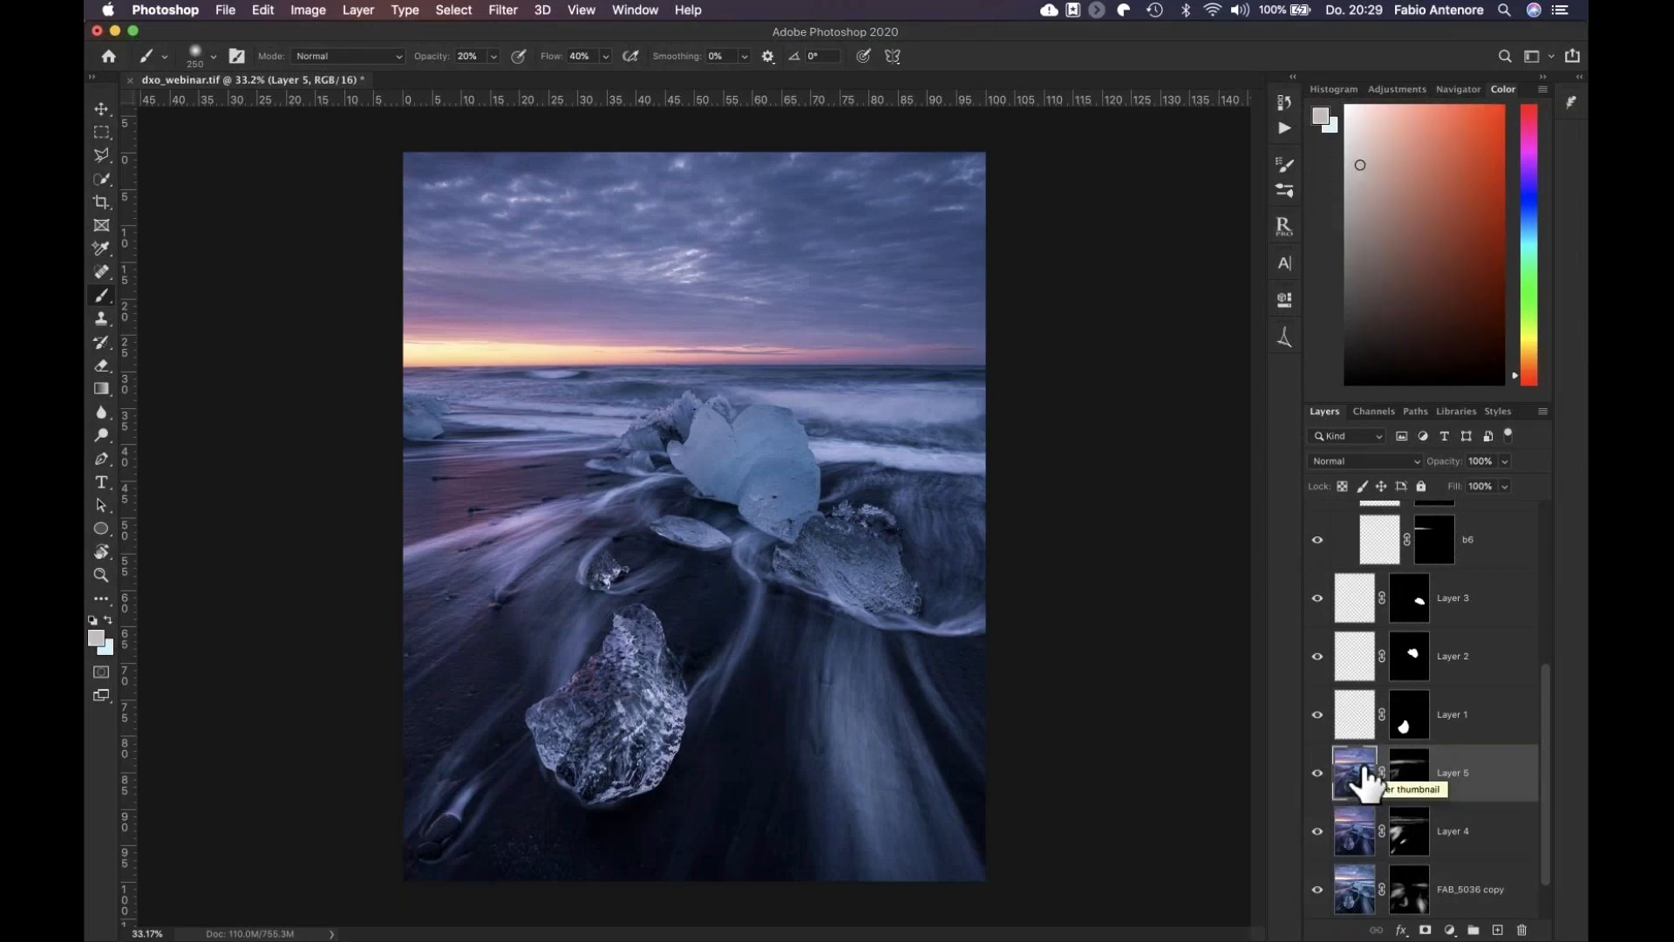
drag(1366, 780, 1366, 779)
key(alt+shift+super+e)
click(502, 10)
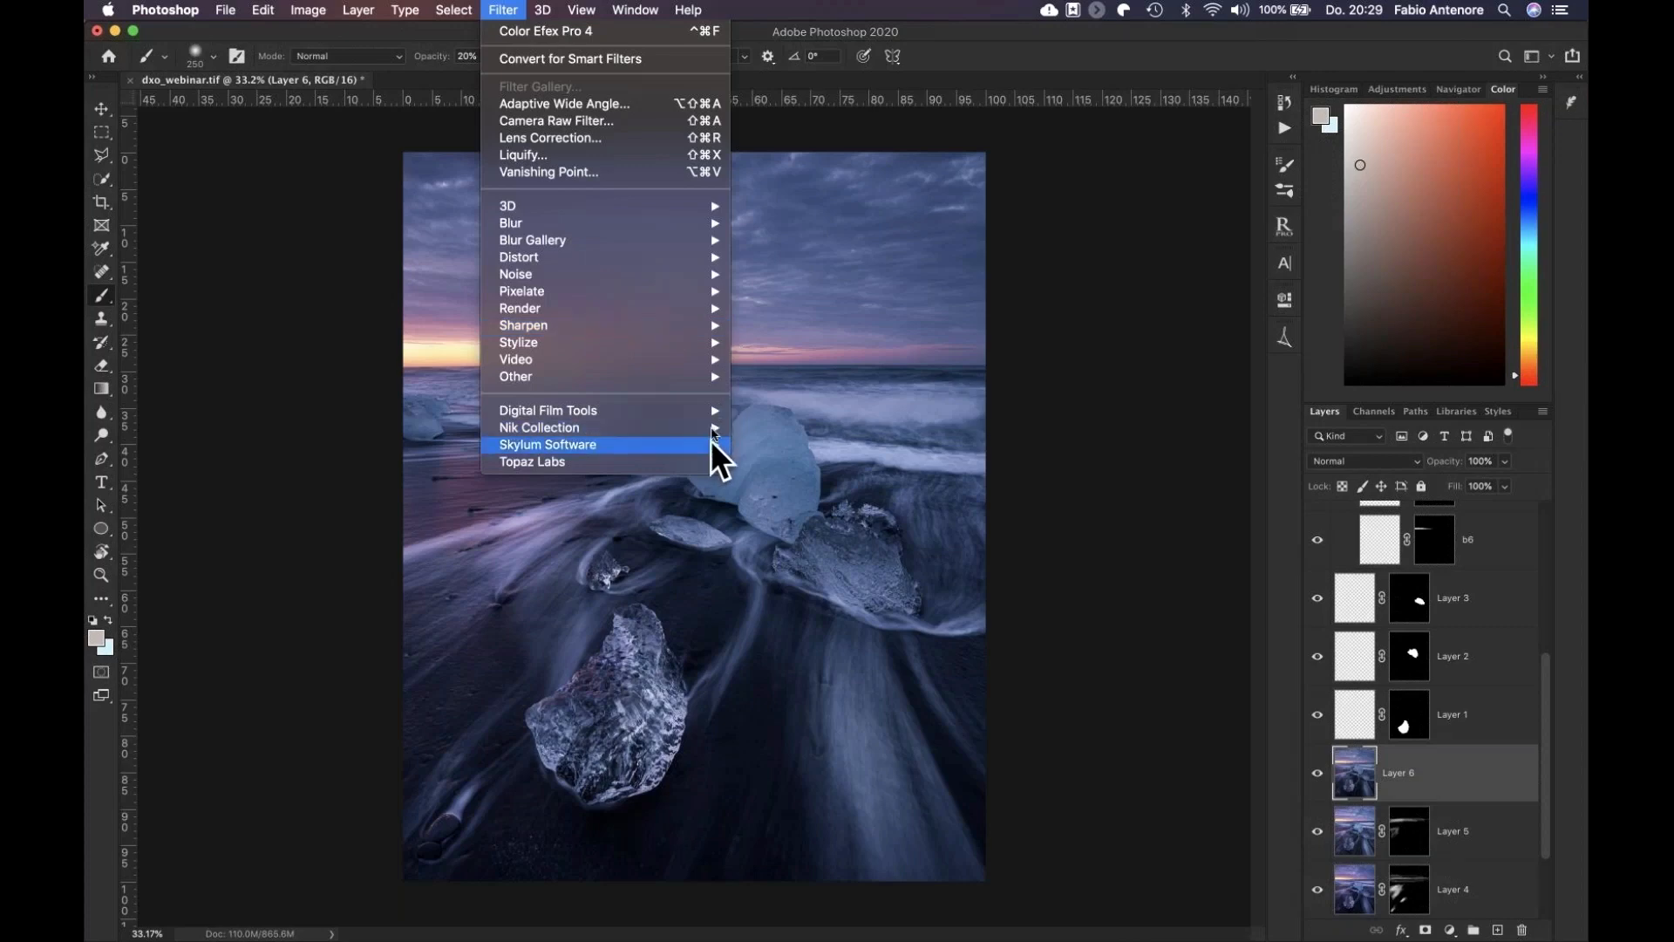
mouse_move(713, 428)
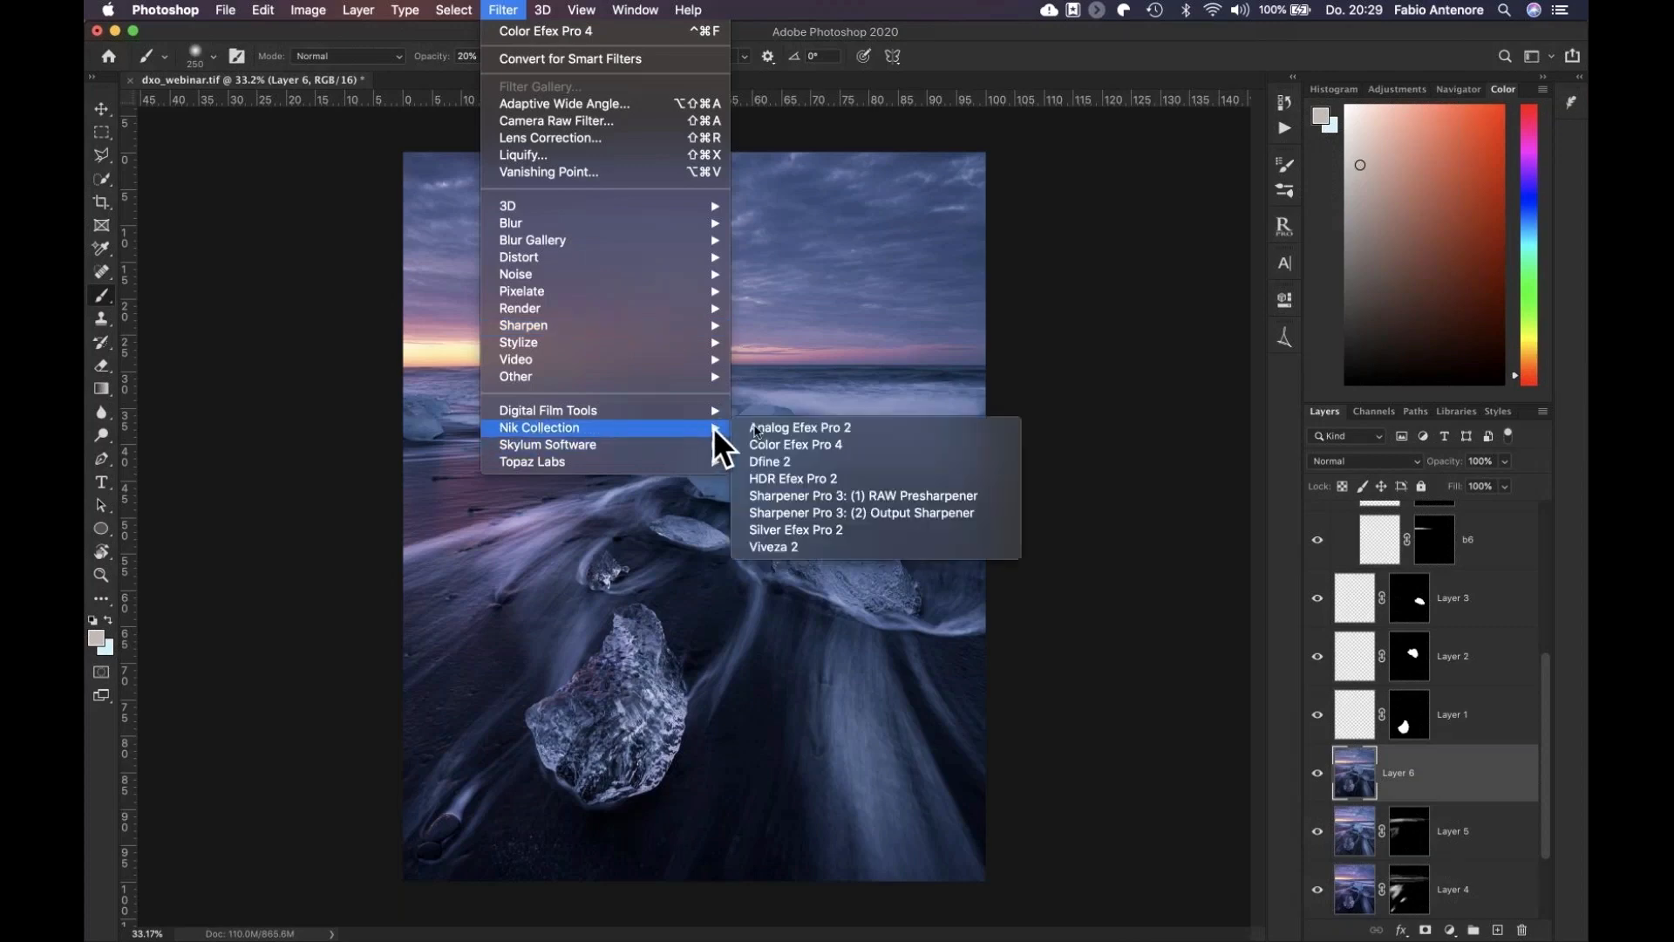
click(771, 440)
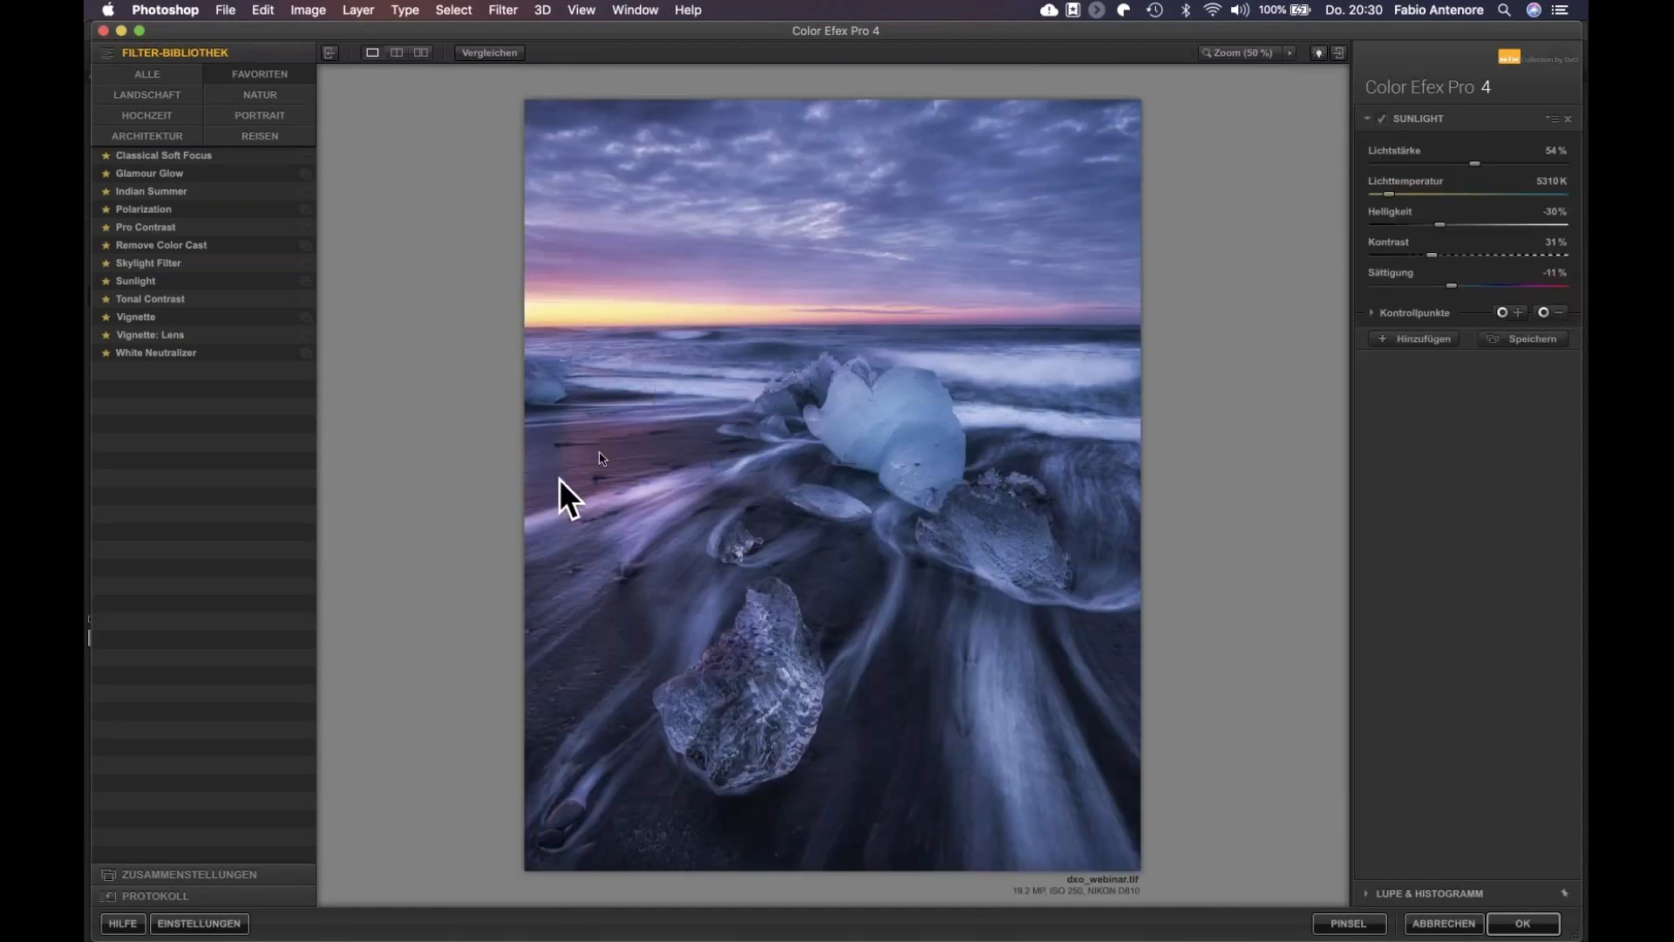
Apply the Glamour Glow filter with the preset 02 - Stärkerer Schein, set Sättigung to 20%, and compare with the original image
click(232, 173)
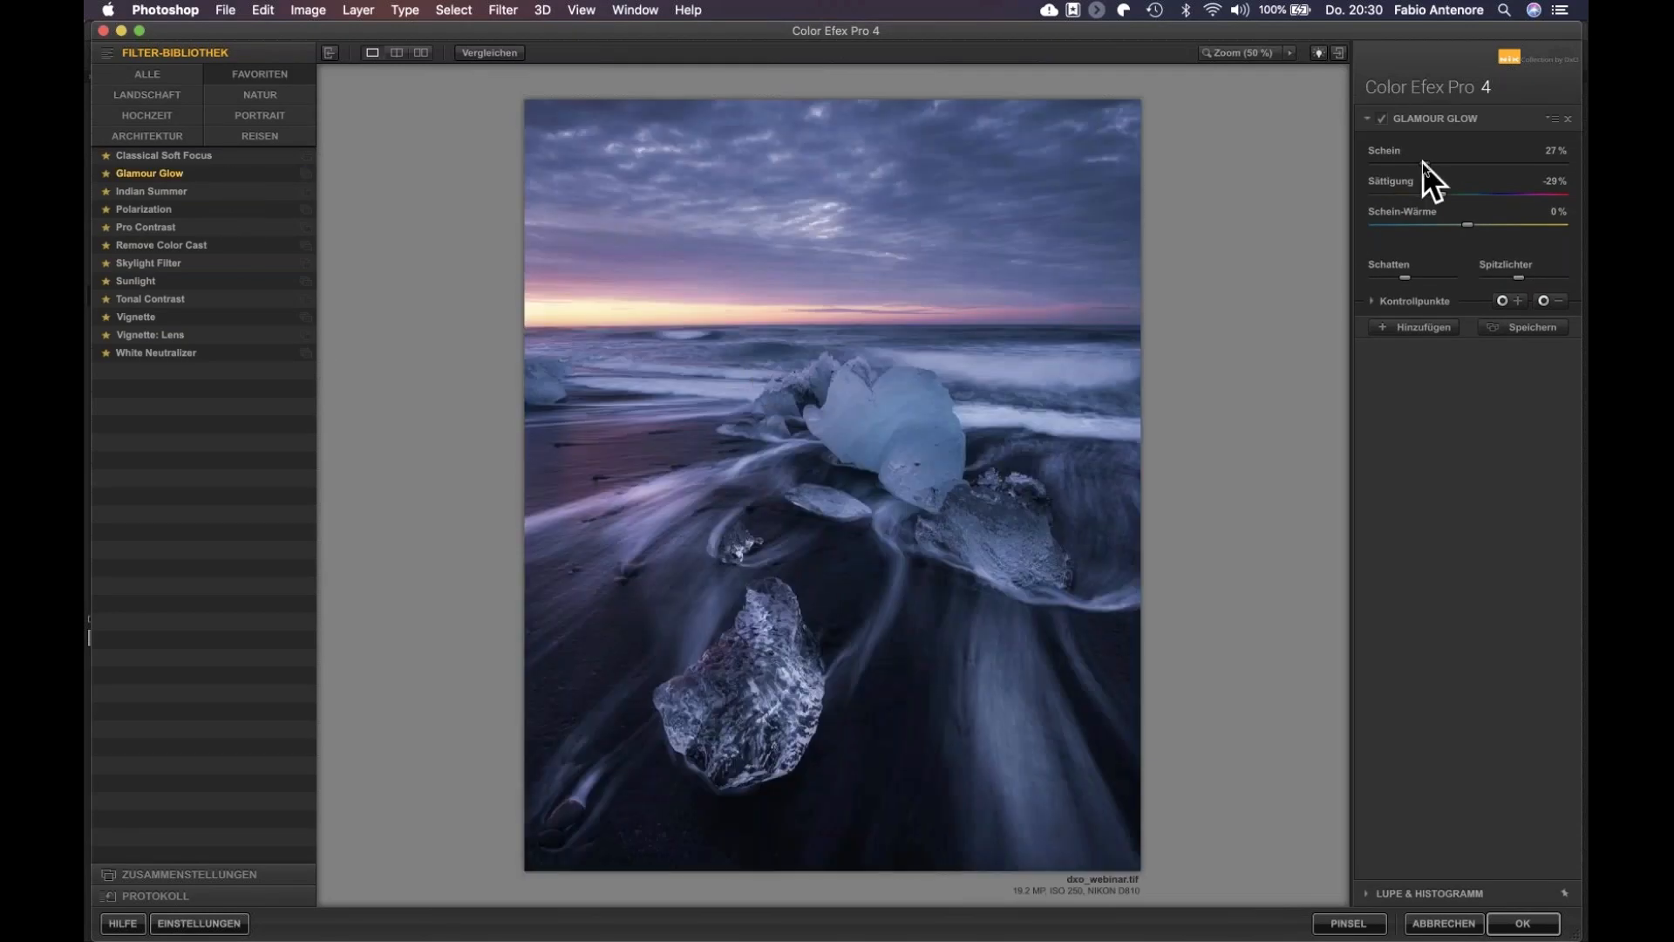
drag(1423, 163, 1446, 163)
click(304, 174)
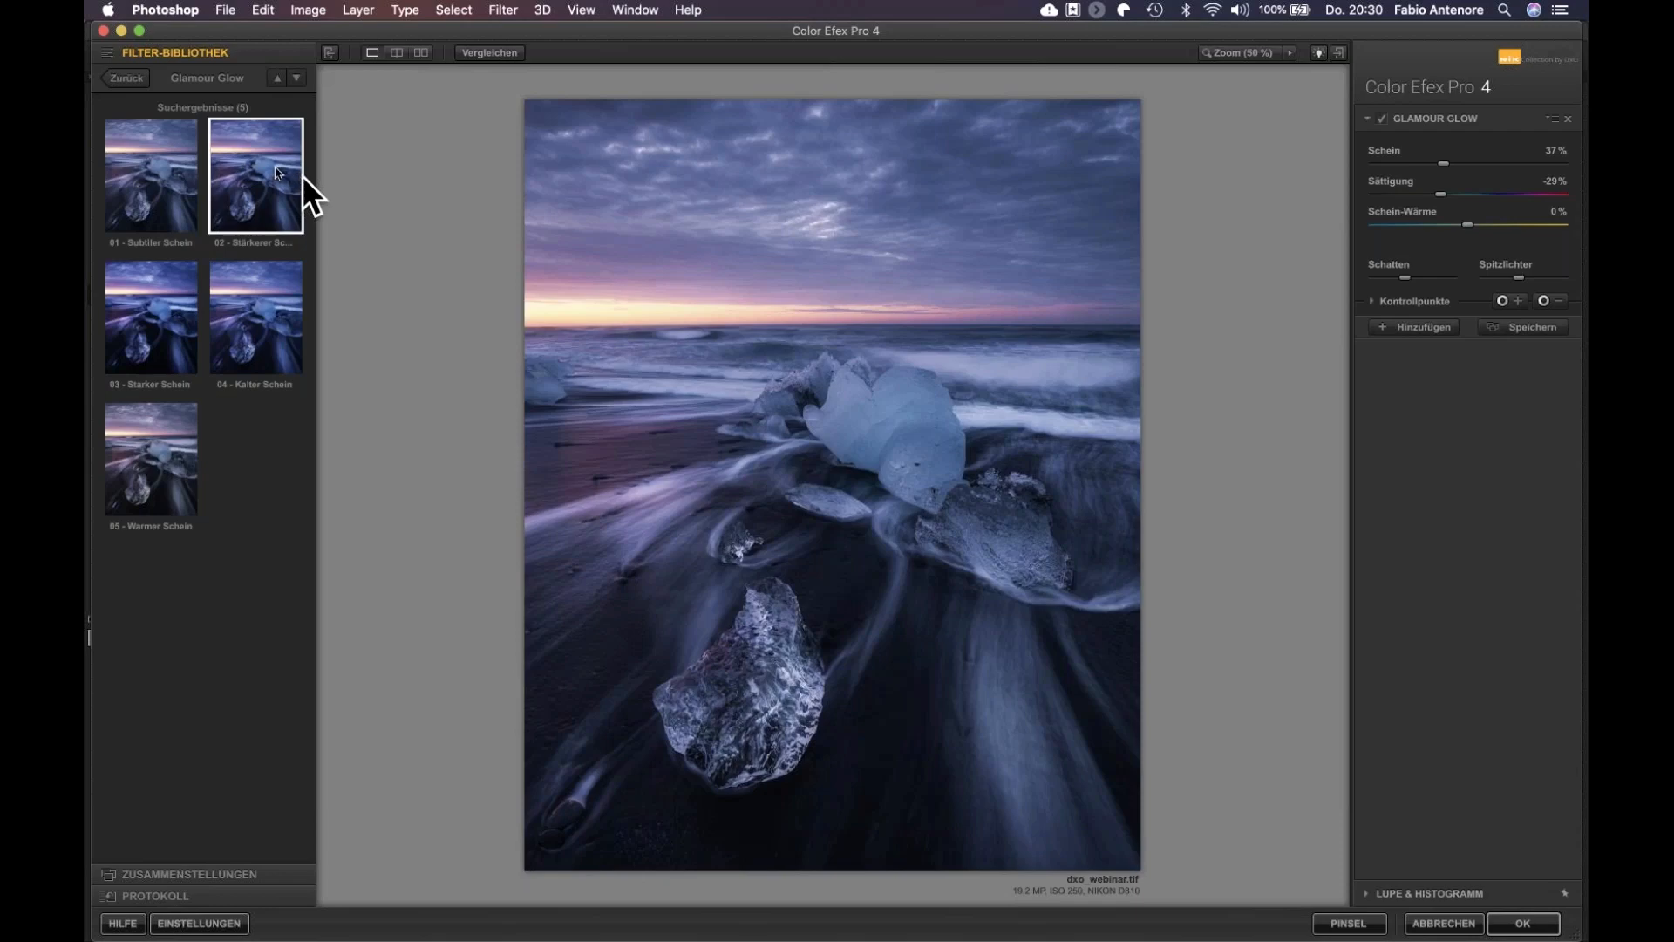
click(278, 168)
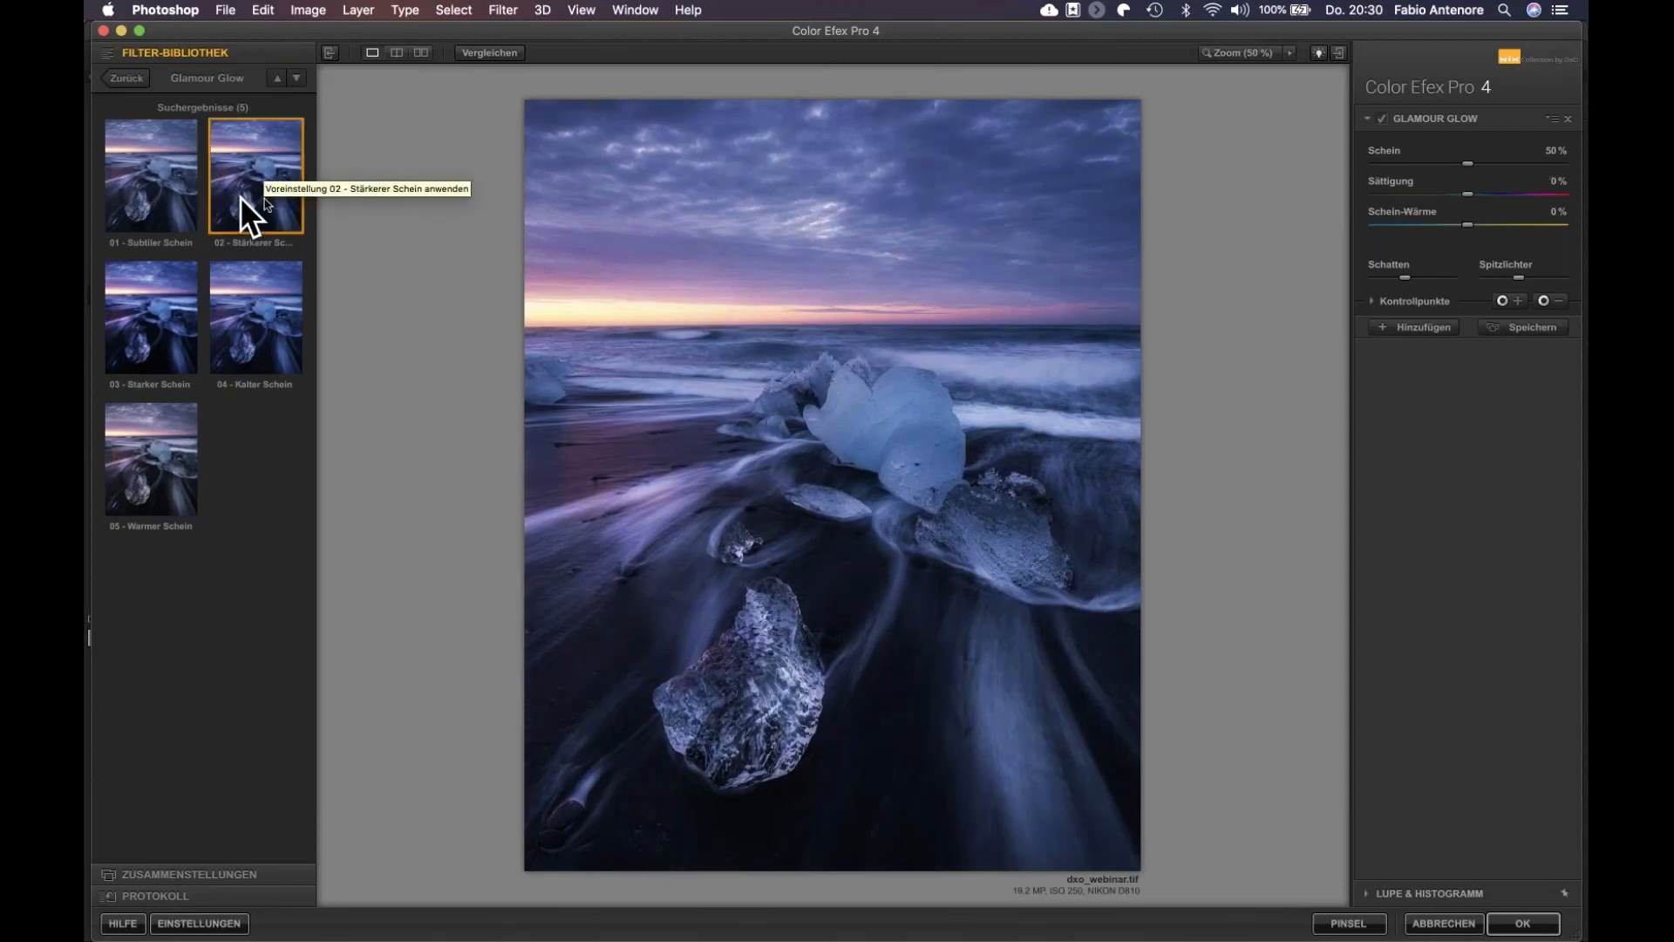
click(505, 51)
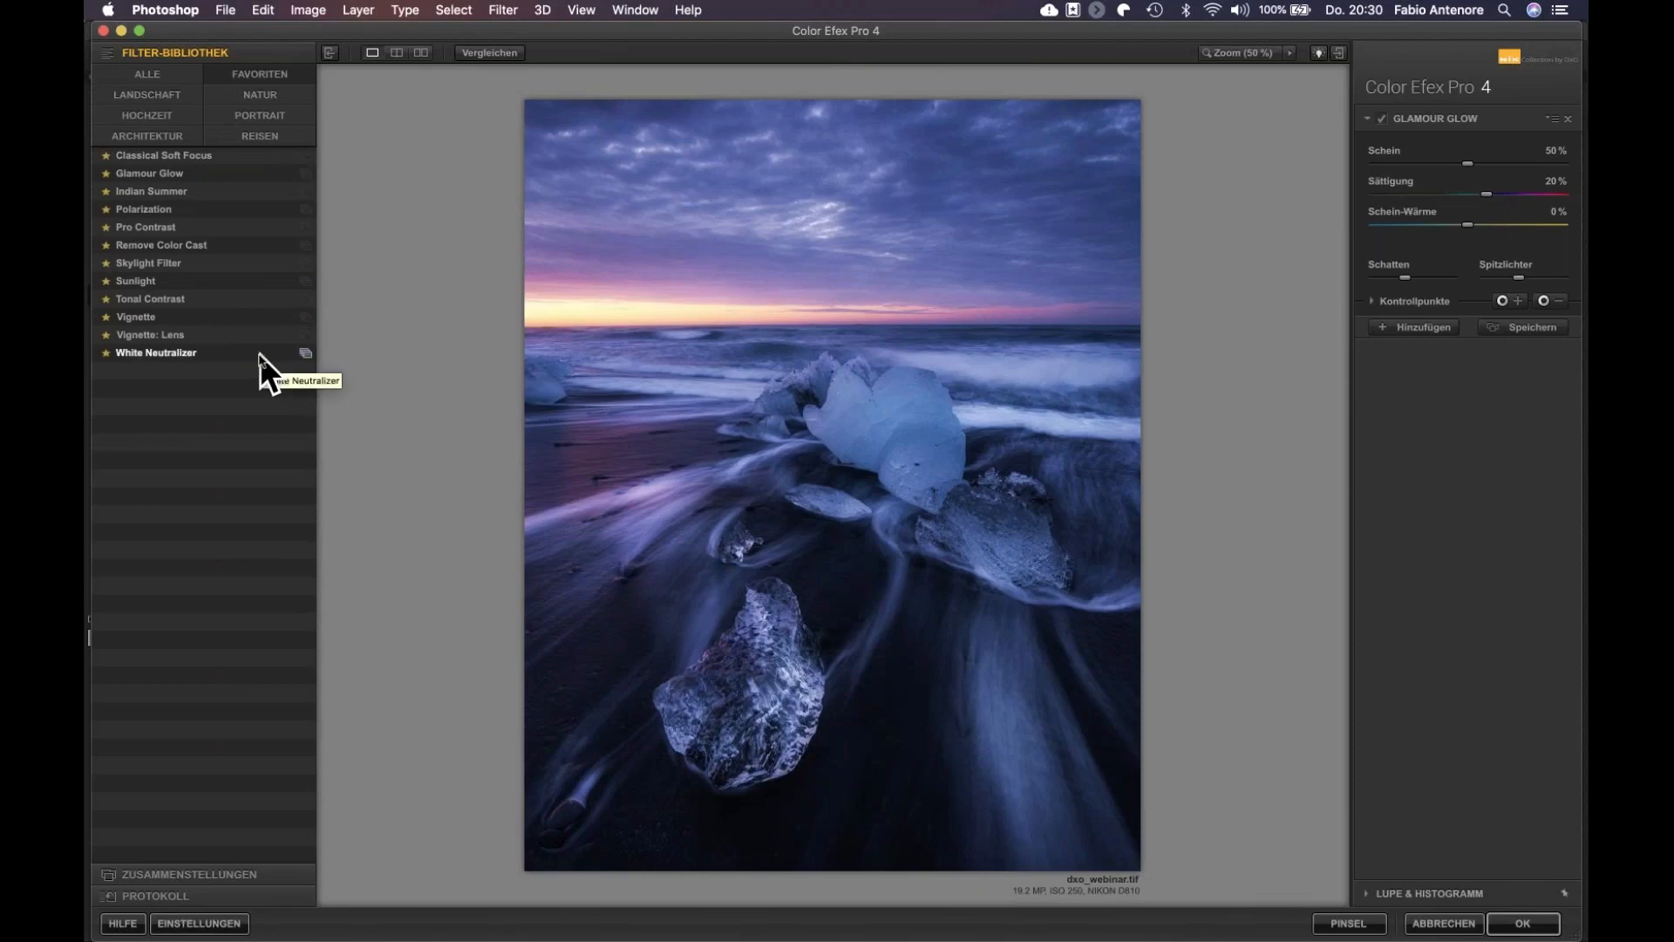
Add White Neutralizer as a second filter below Glamour Glow and sample the blue of the right sky as its Farbe
click(260, 353)
key(super+z)
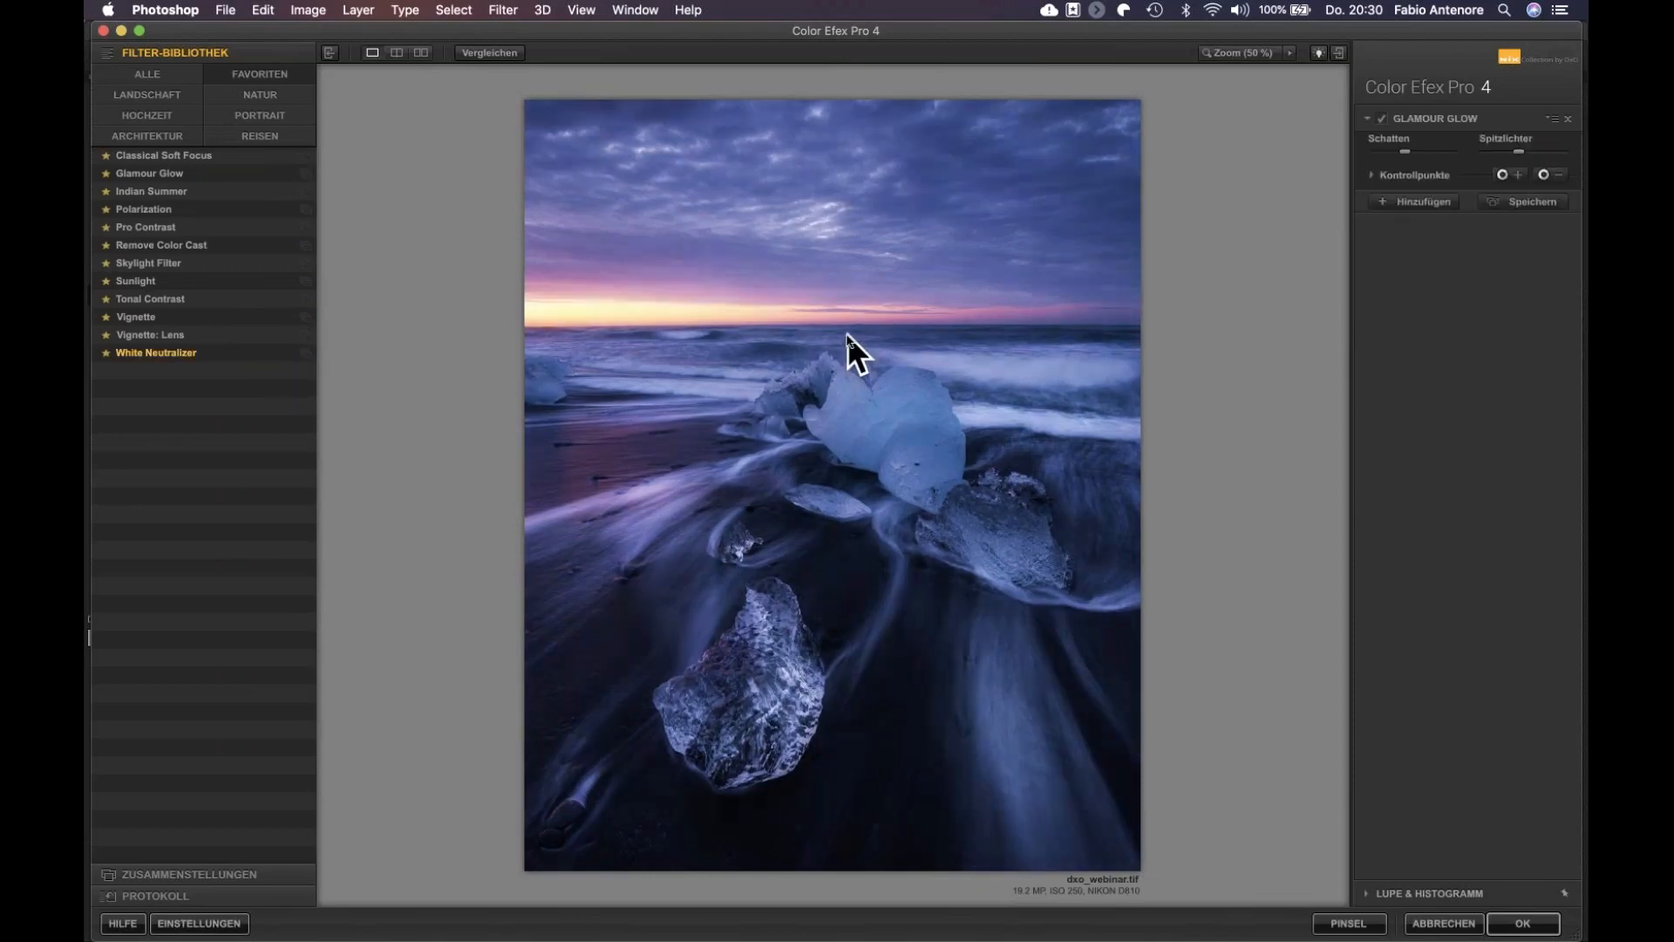
click(1416, 330)
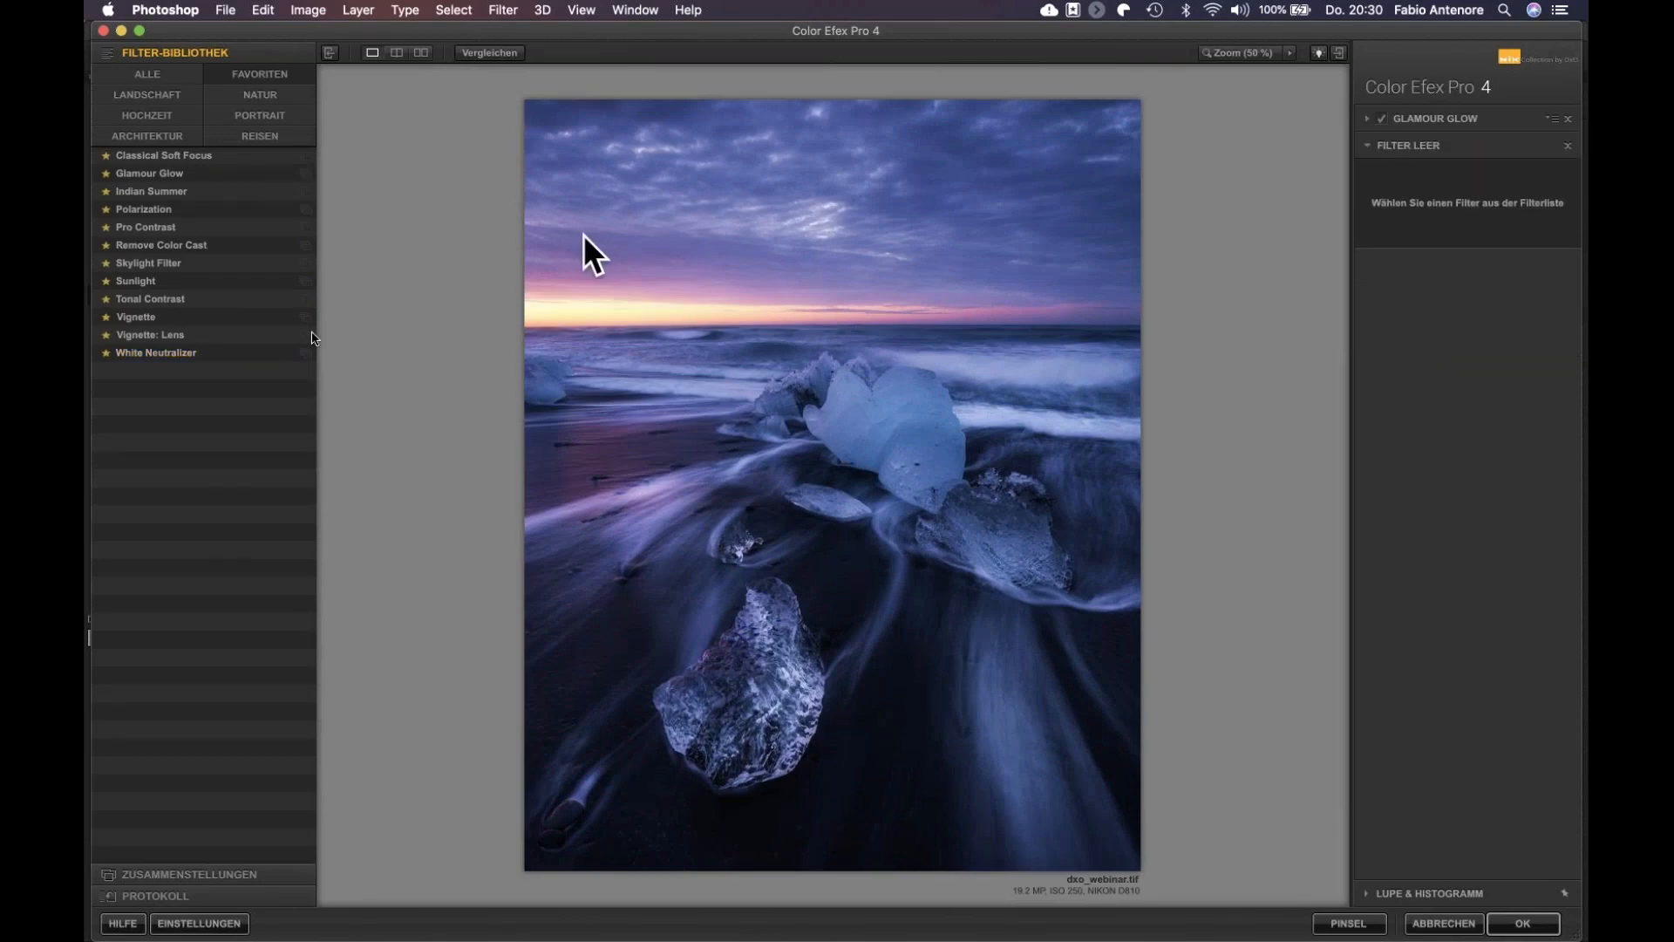
click(223, 351)
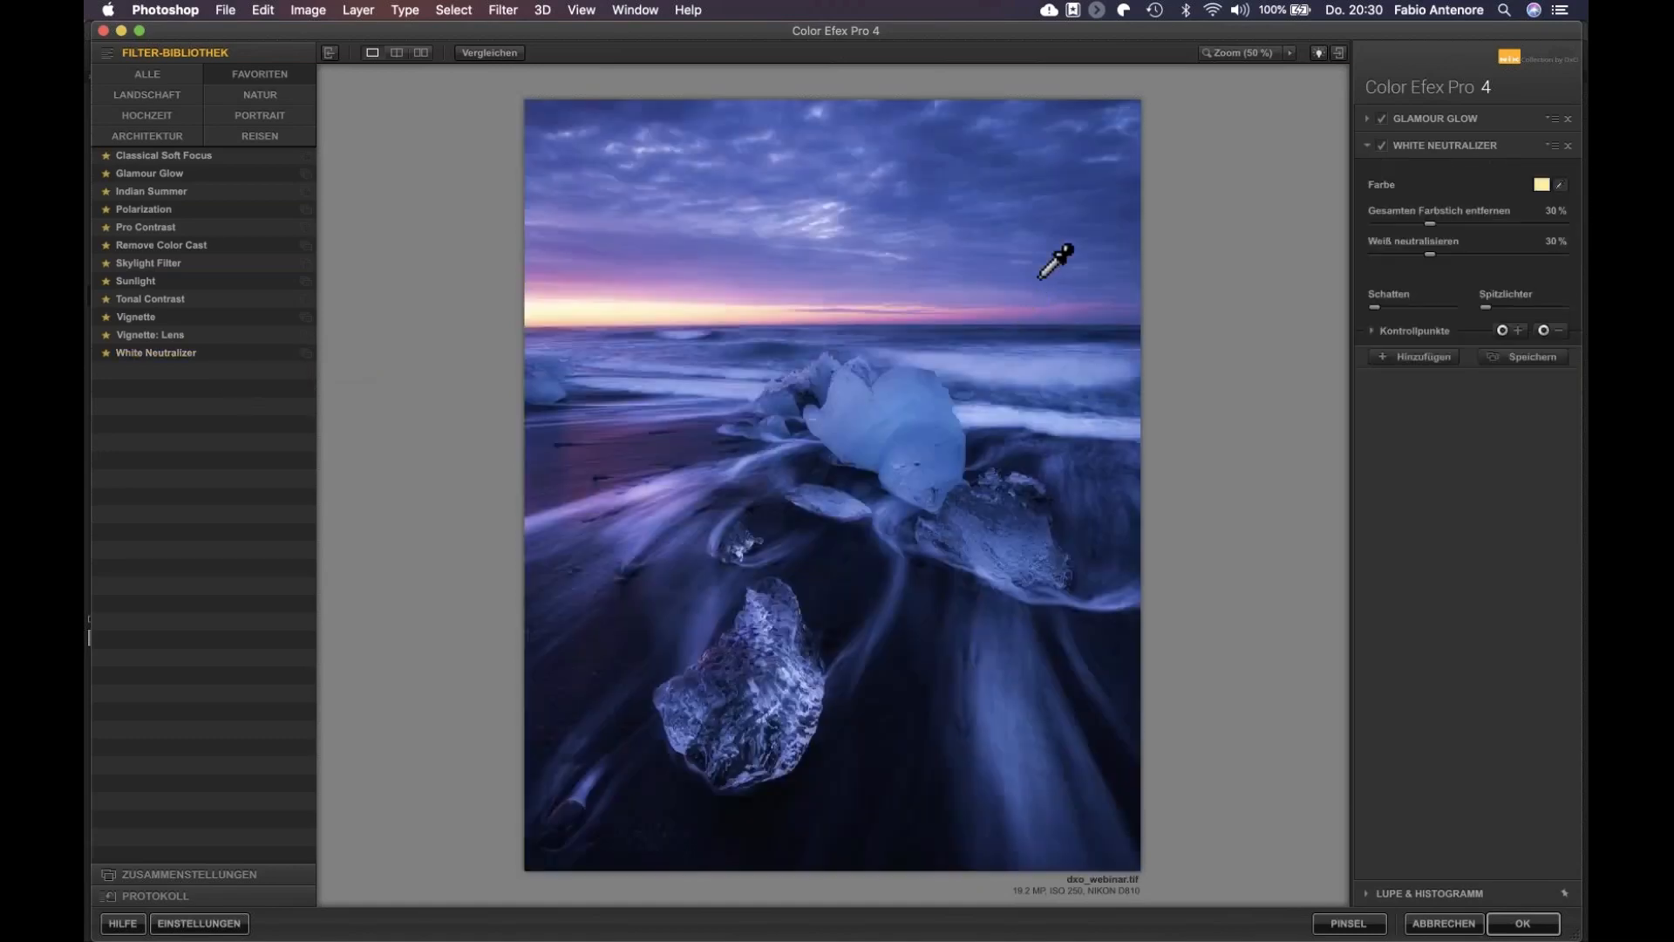
click(1055, 229)
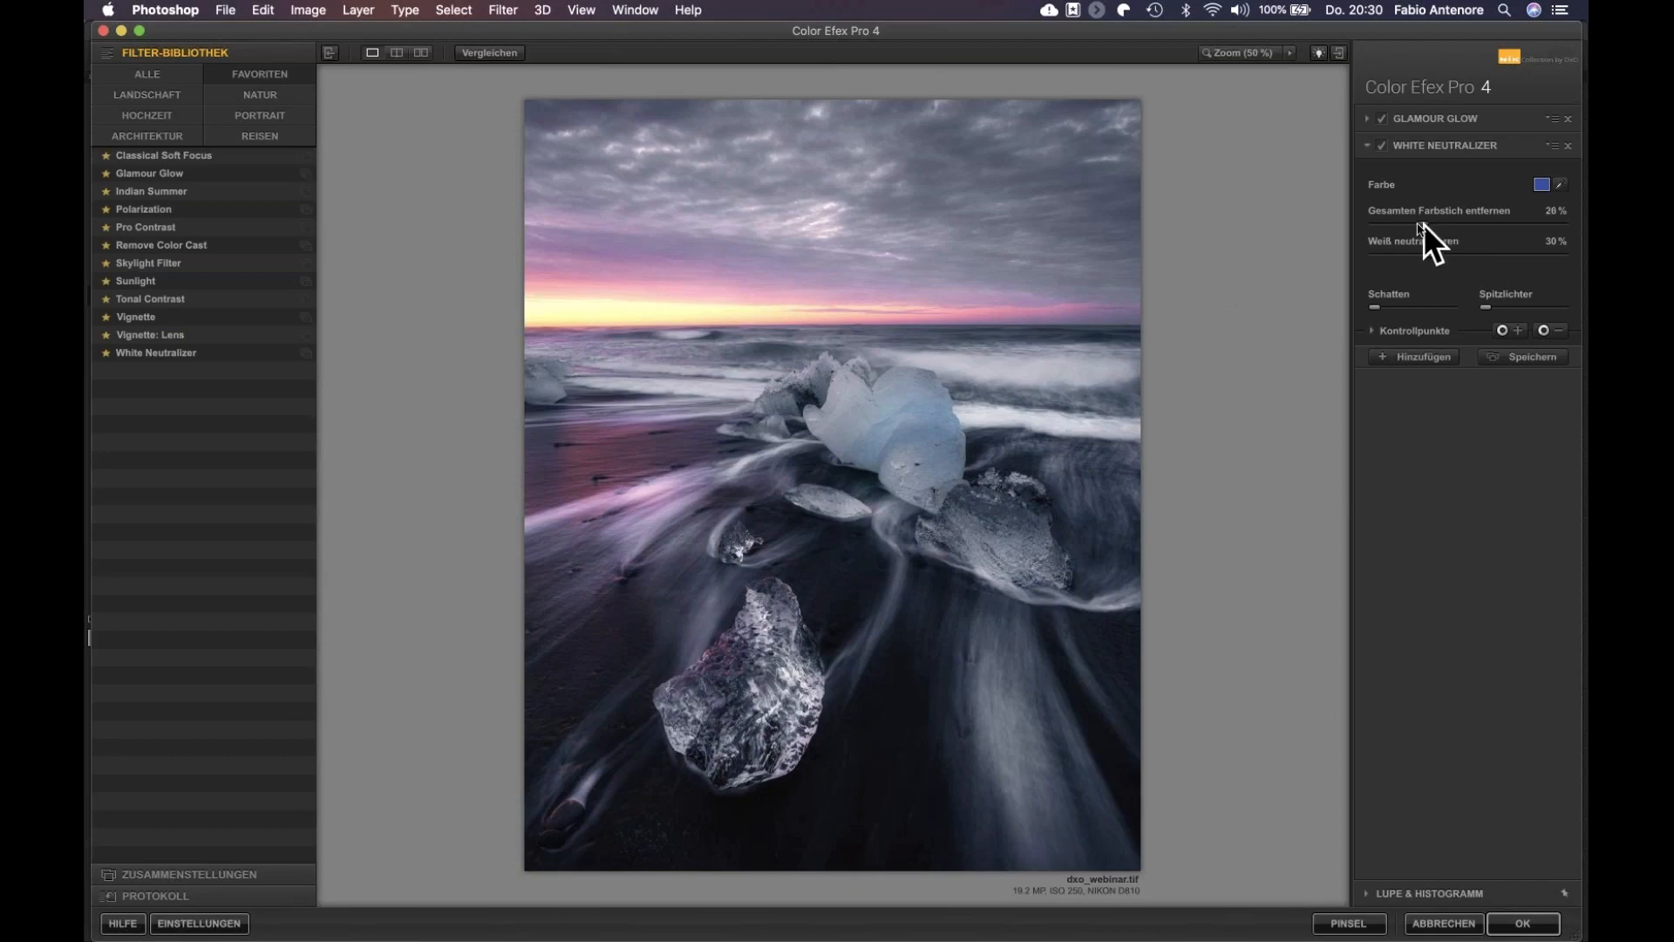
Set the White Neutralizer's Gesamten Farbstich entfernen and Weiß neutralisieren to 7% each, expand its Kontrollpunkte, and compare with the original
mouse_move(1417, 223)
mouse_down()
mouse_move(1395, 224)
mouse_move(1416, 254)
mouse_up()
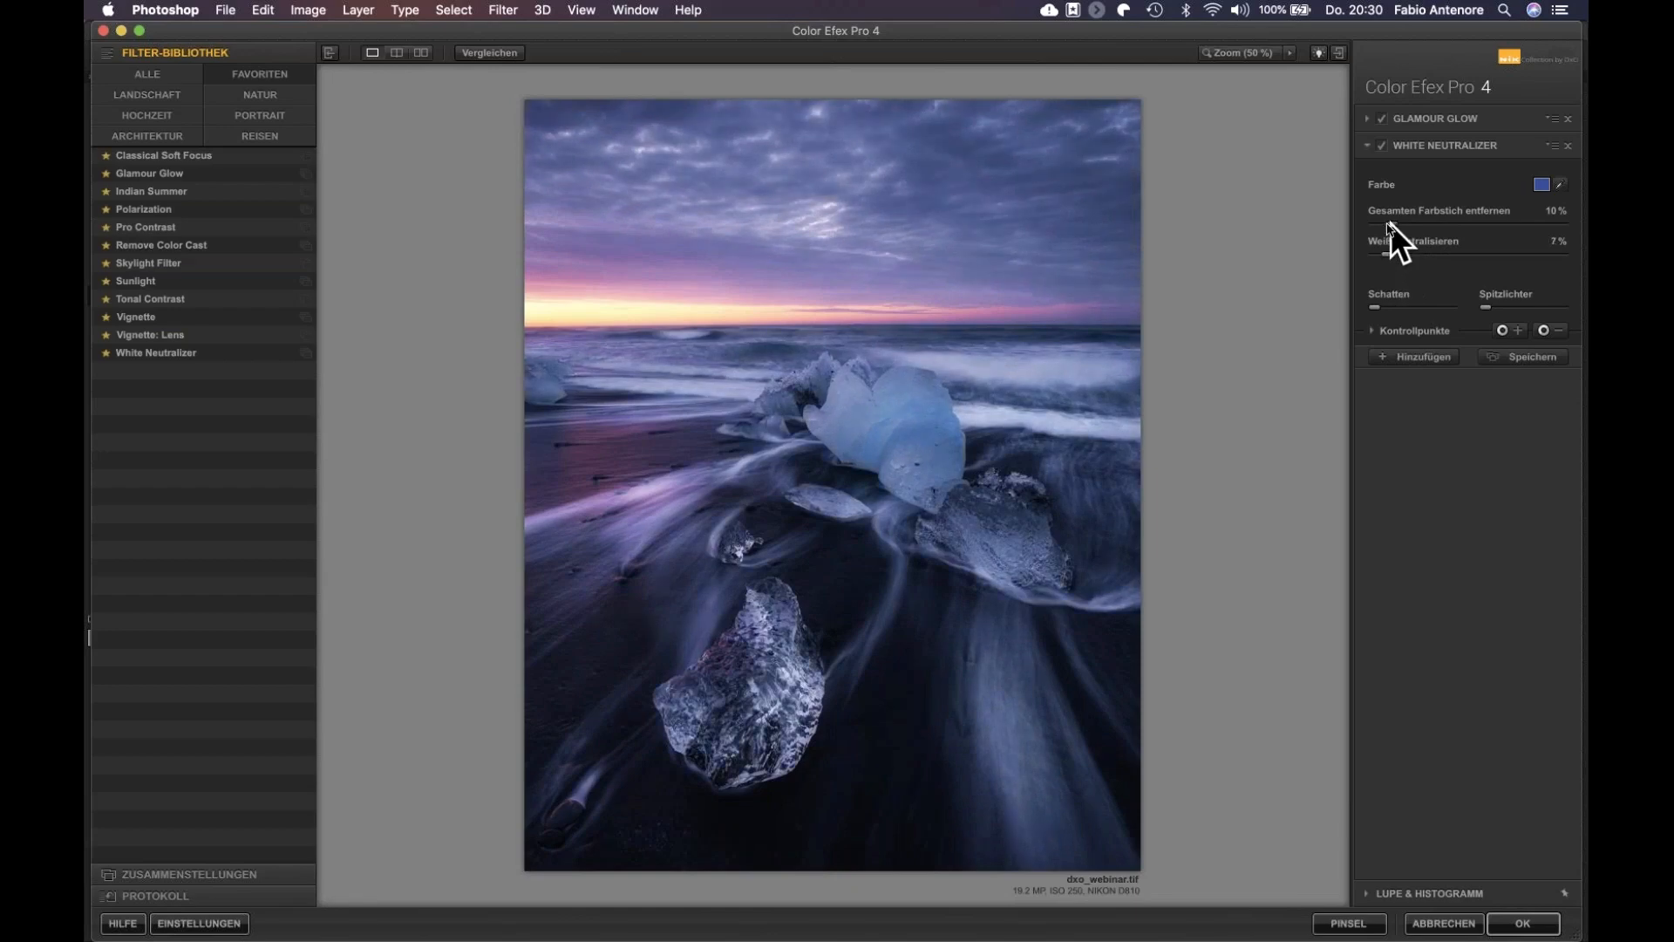
drag(1388, 222, 1386, 223)
click(1399, 330)
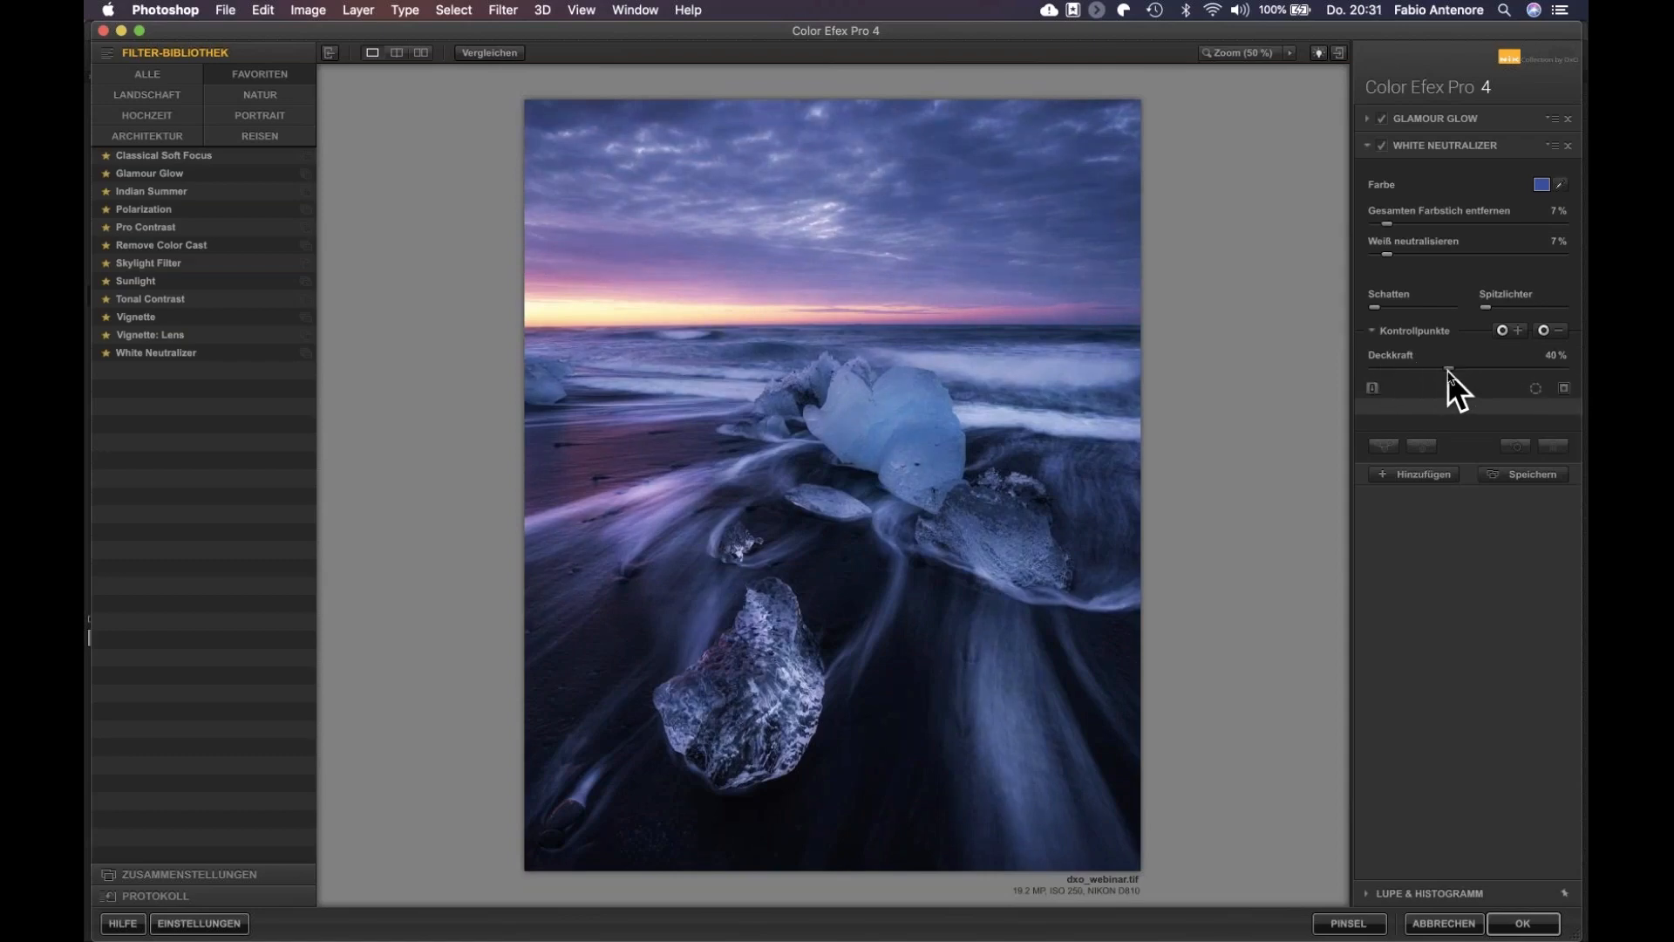
click(490, 51)
click(490, 51)
Set the Glamour Glow filter's Schein-Wärme to 11% and compare repeatedly with the original image
click(1496, 116)
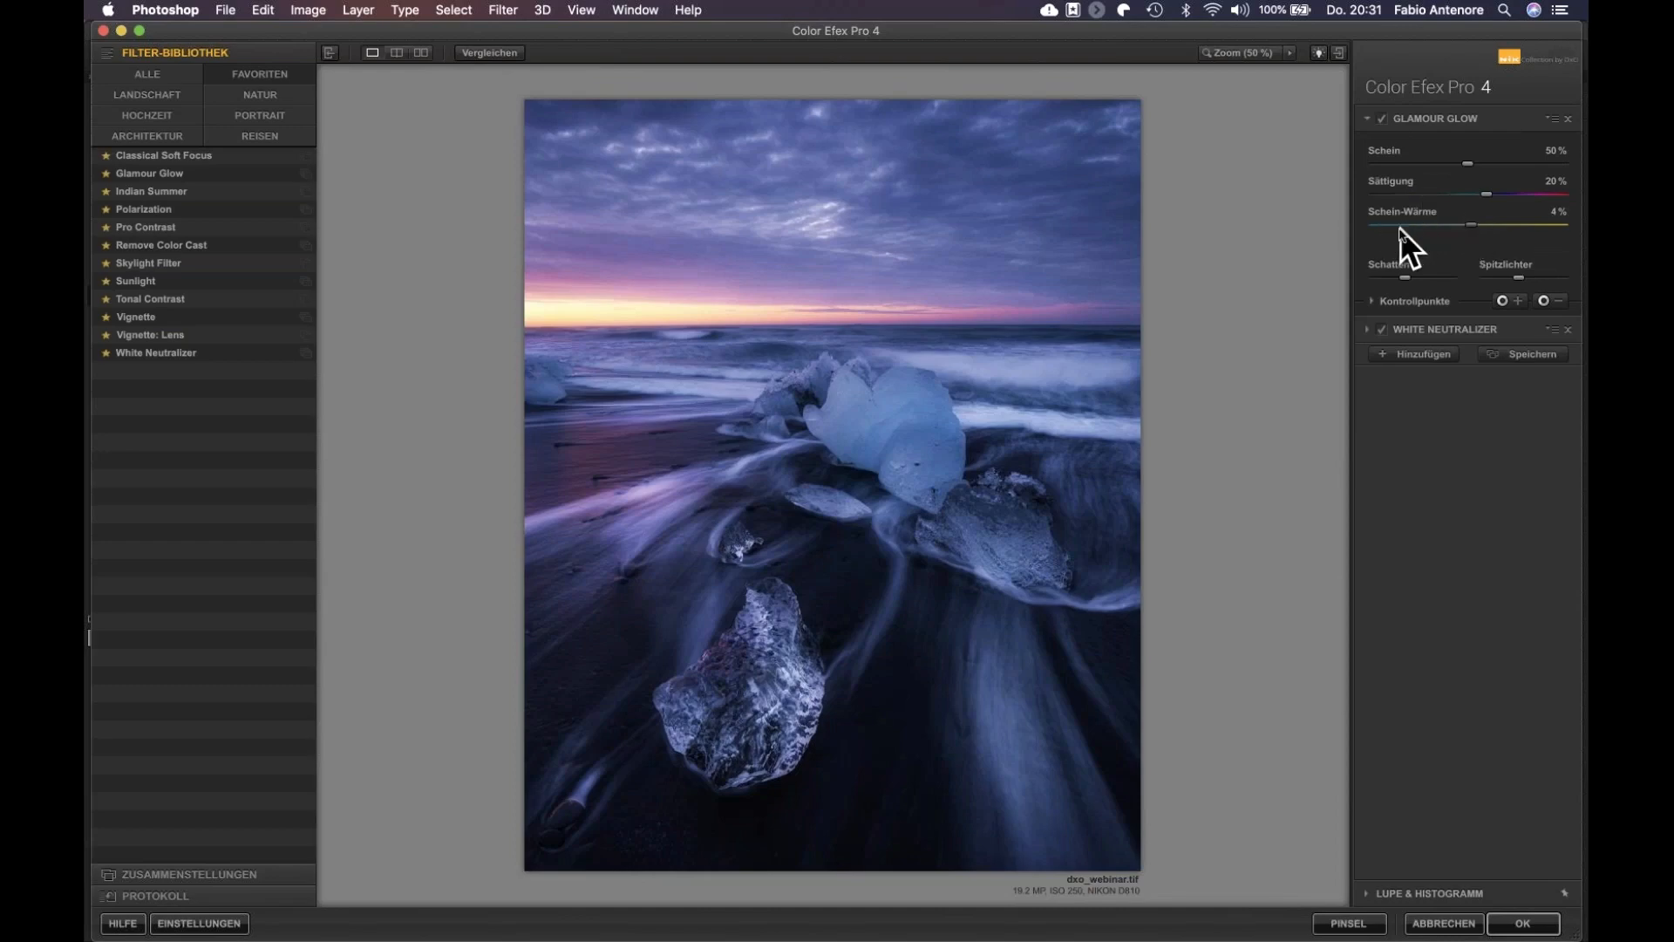
click(1477, 225)
click(488, 49)
click(488, 49)
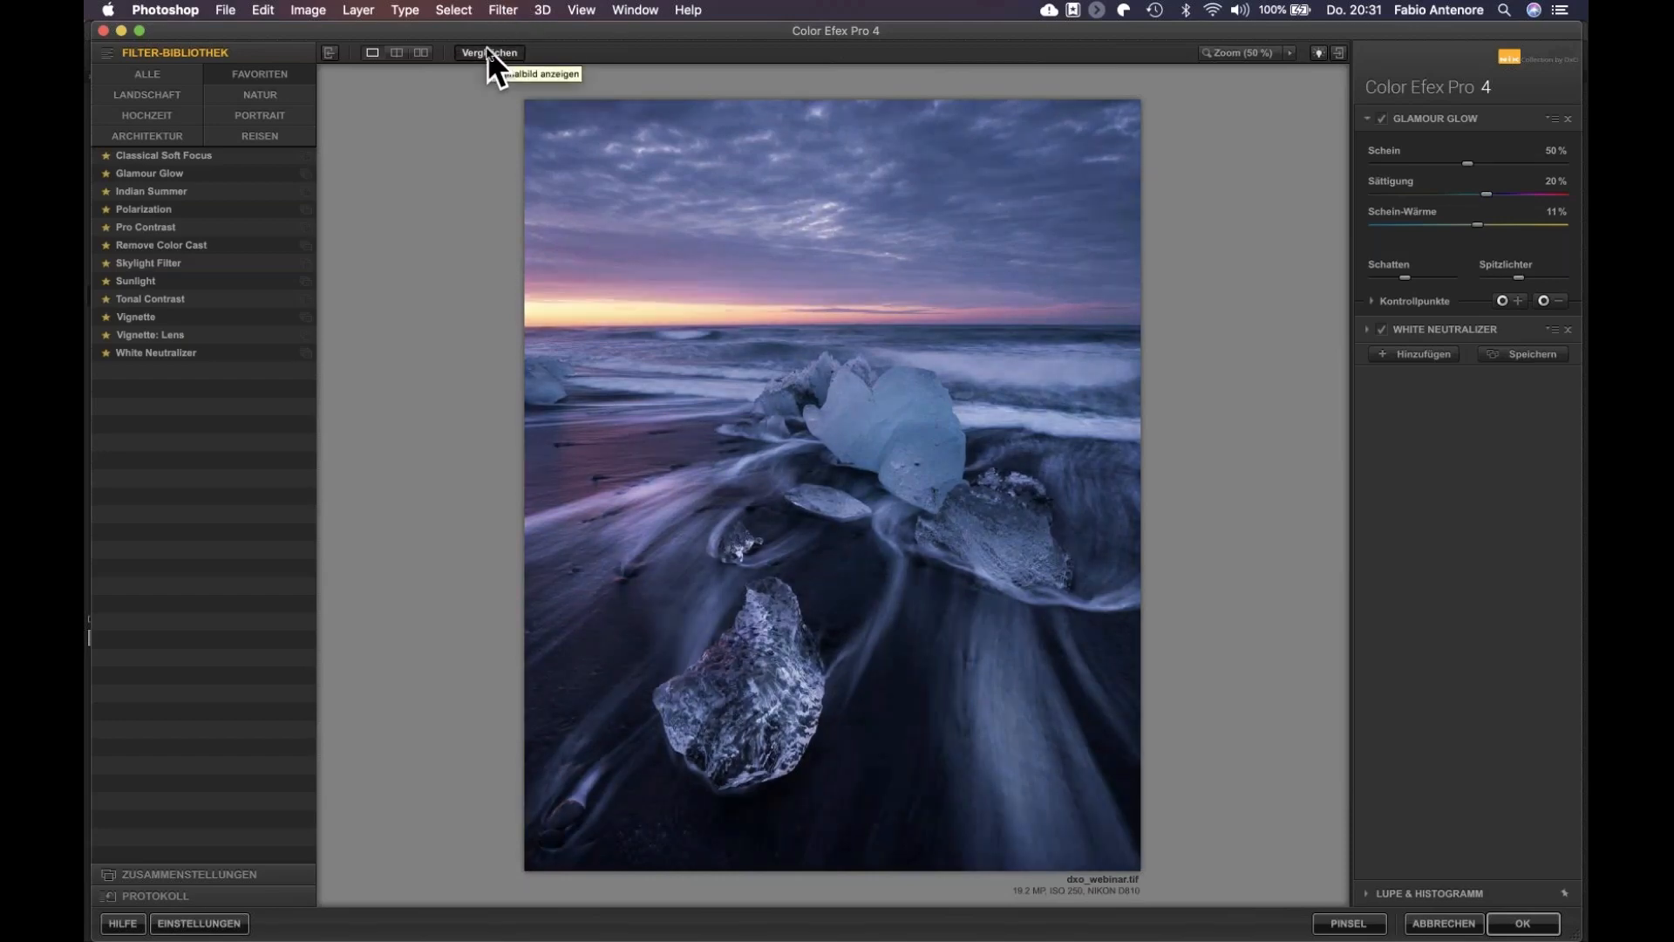
click(488, 48)
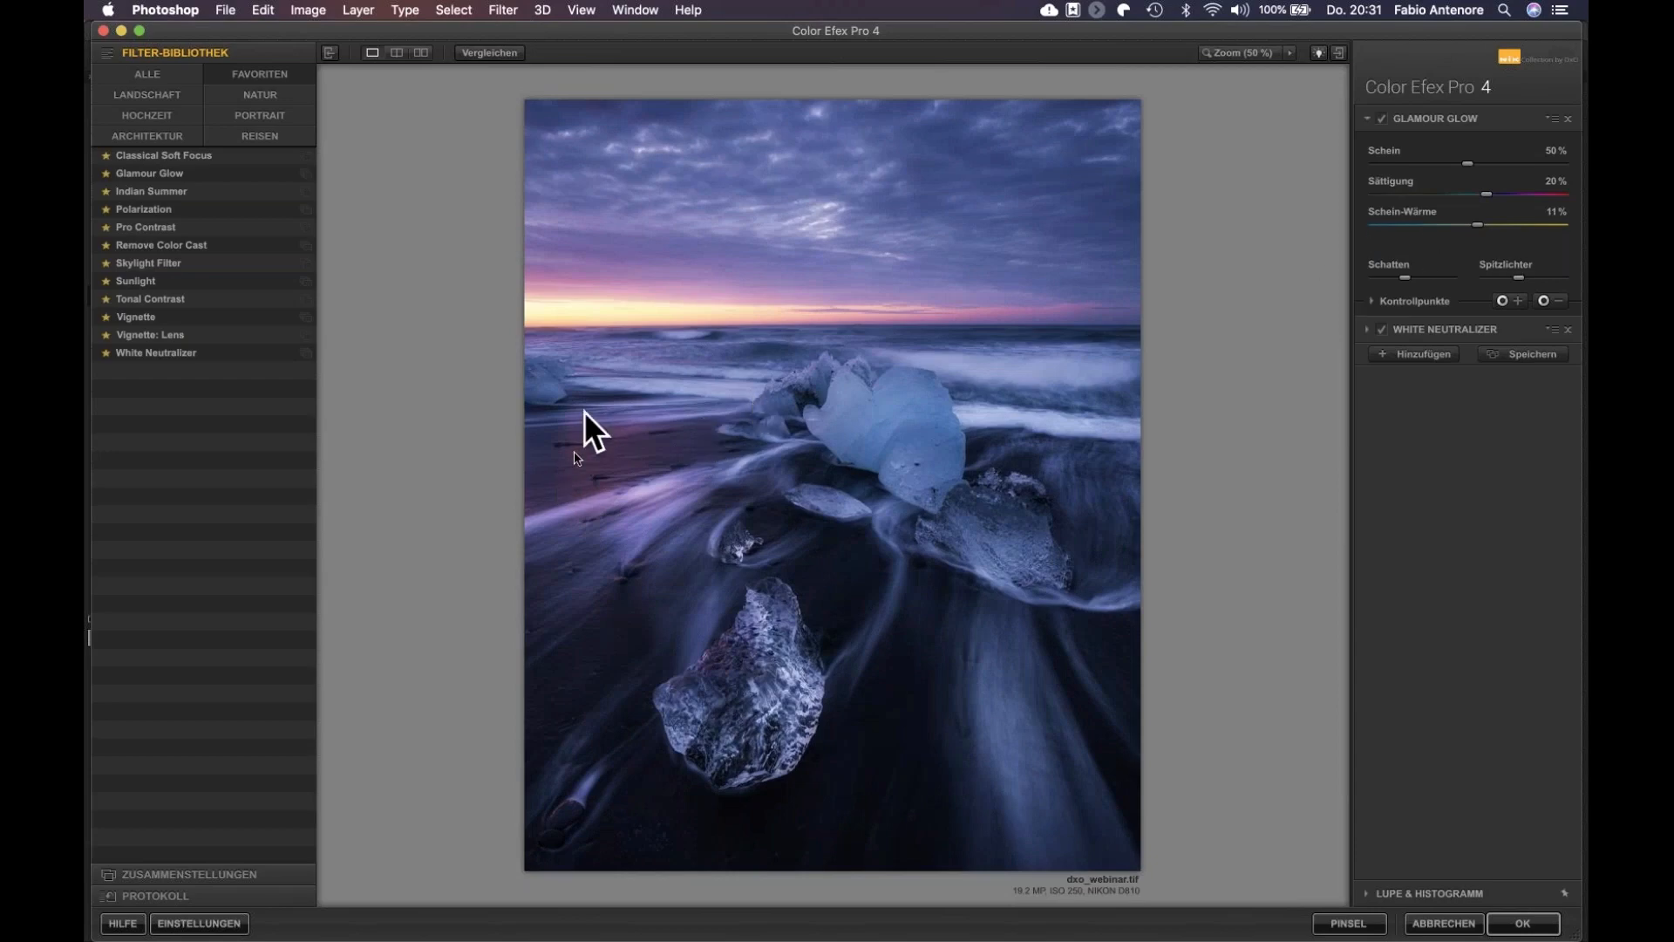
click(488, 54)
Raise the White Neutralizer's Gesamten Farbstich entfernen to 15%, compare with the original, and apply both filters
click(1419, 327)
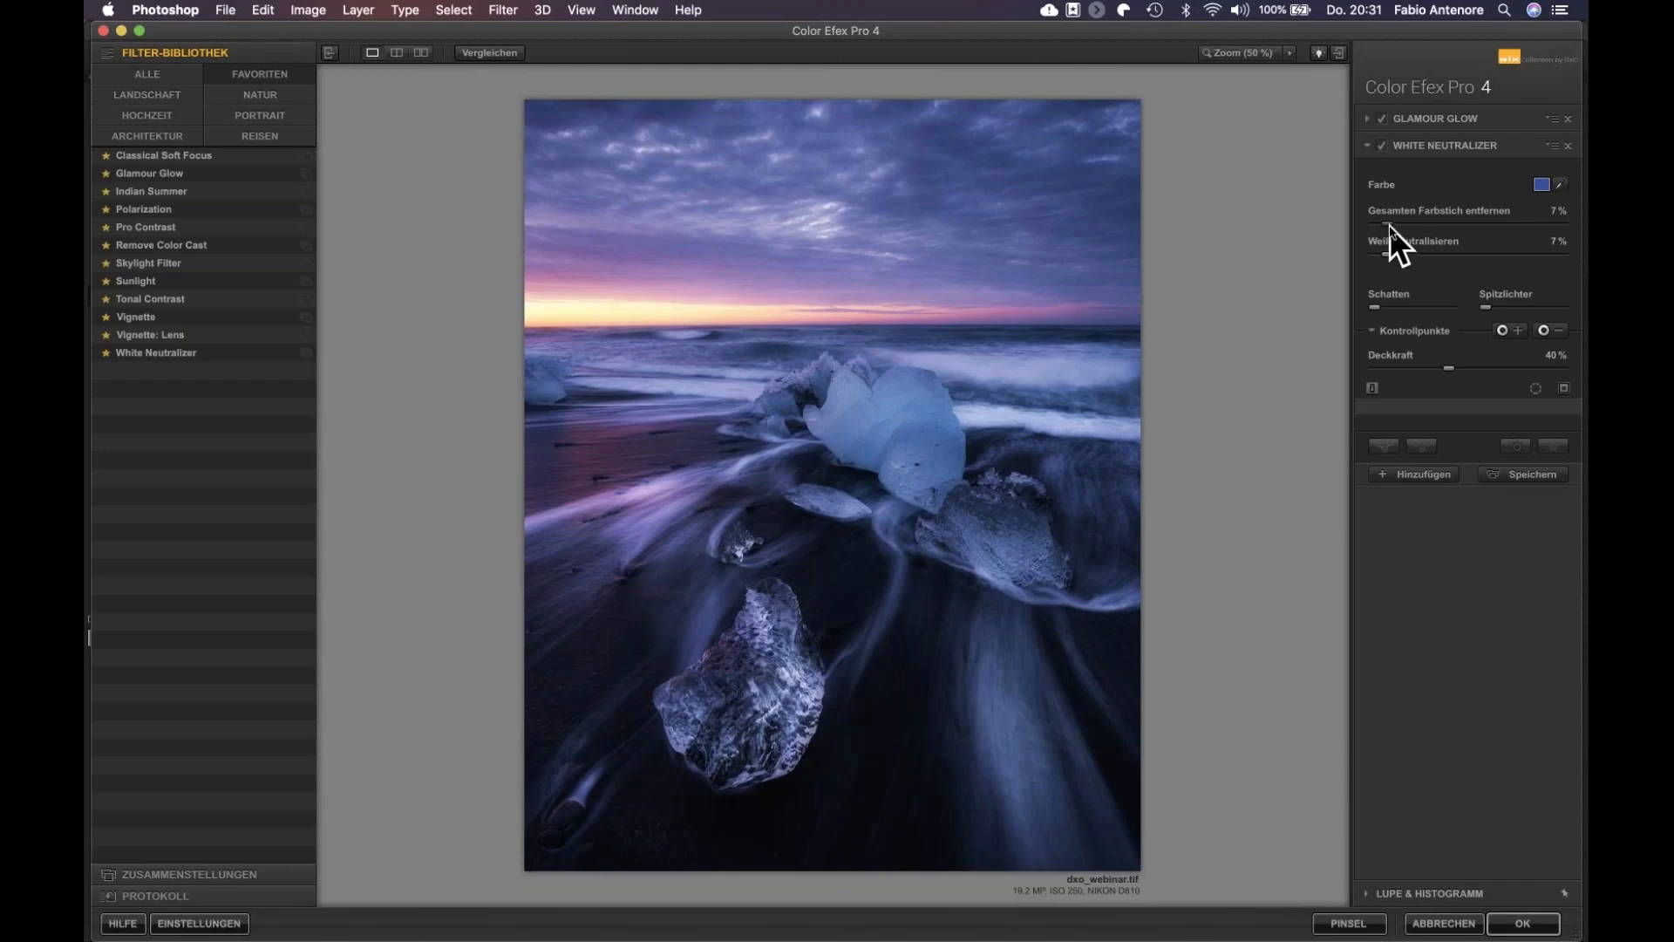
drag(1389, 224, 1394, 225)
drag(1403, 225, 1405, 225)
click(504, 54)
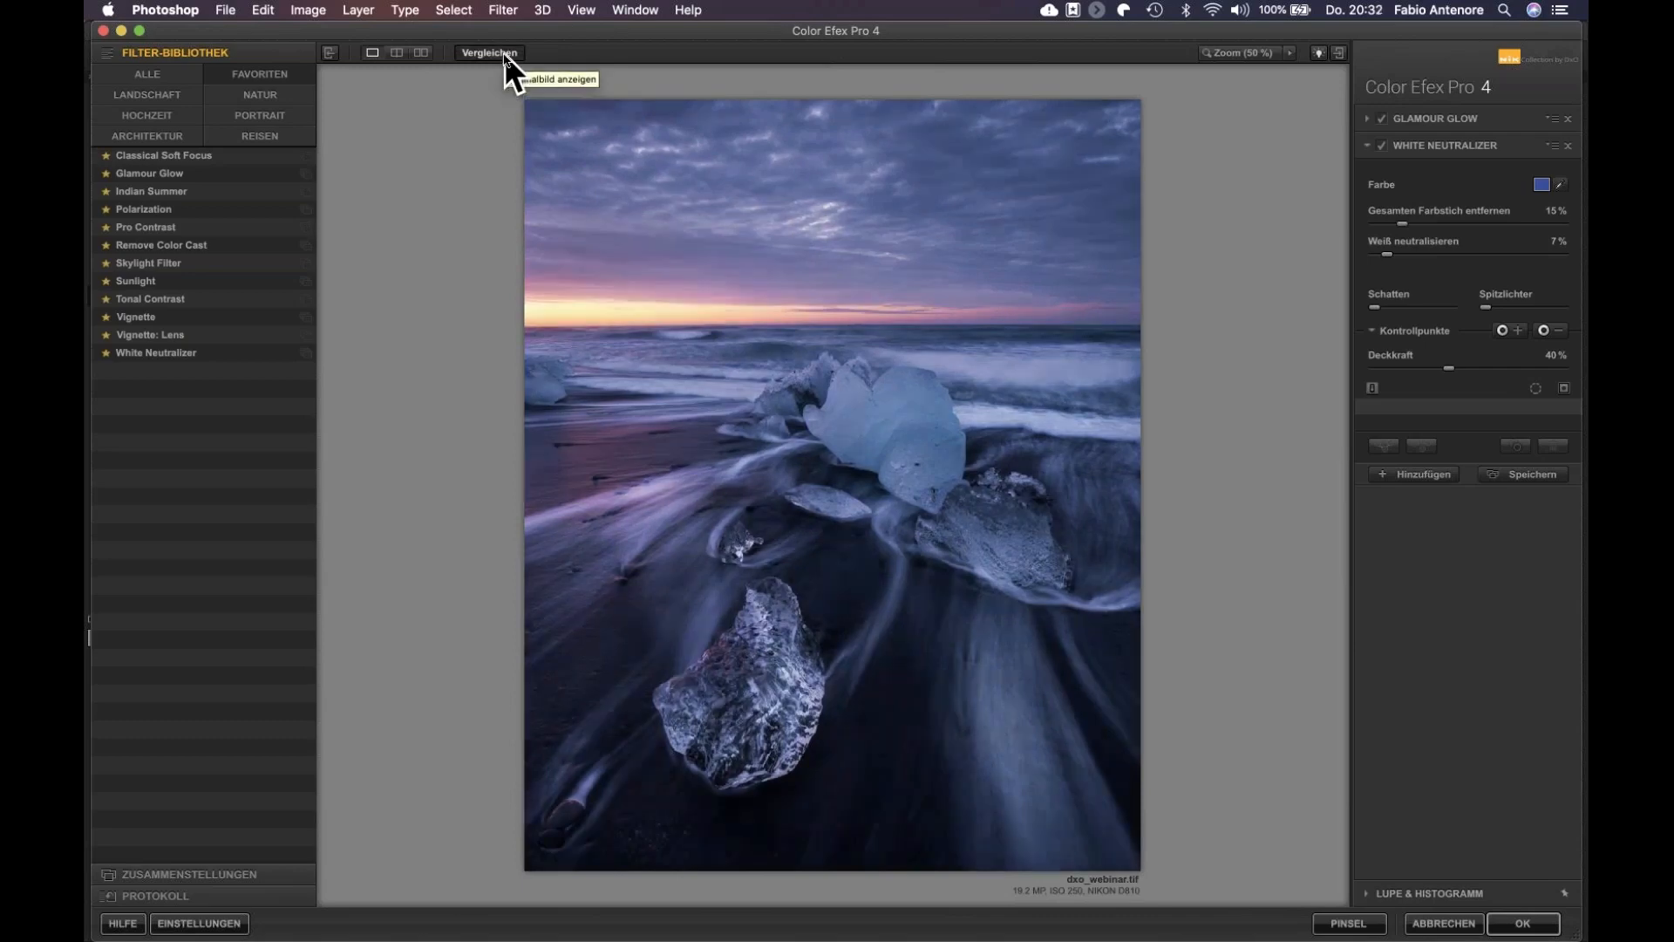
click(504, 54)
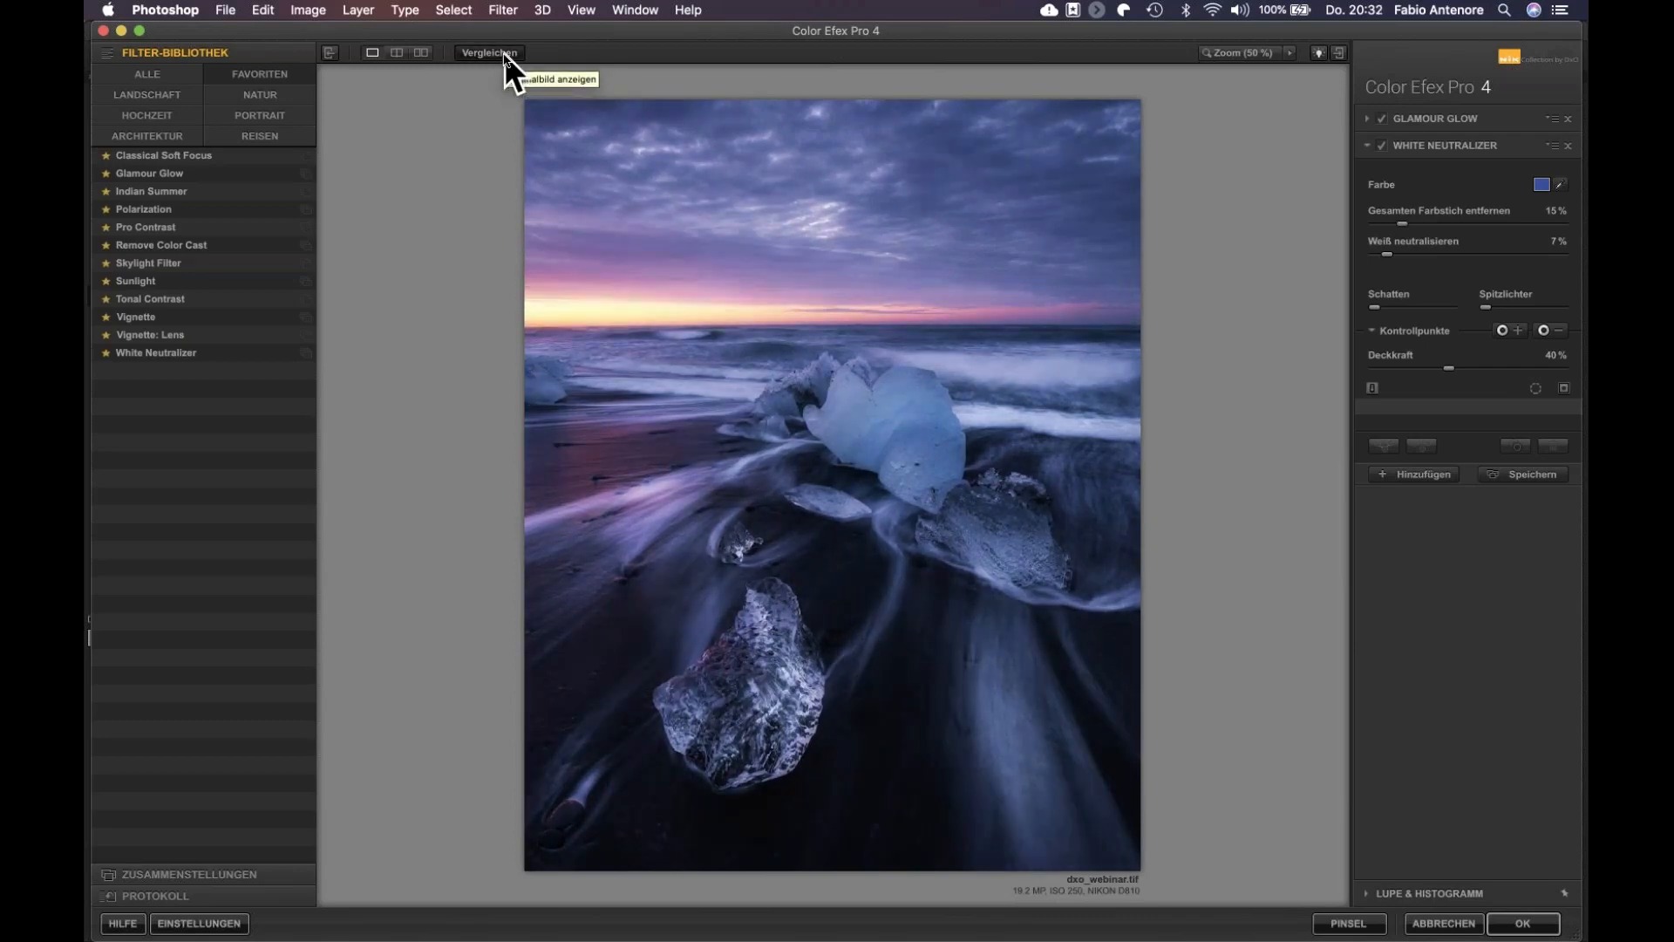
click(503, 54)
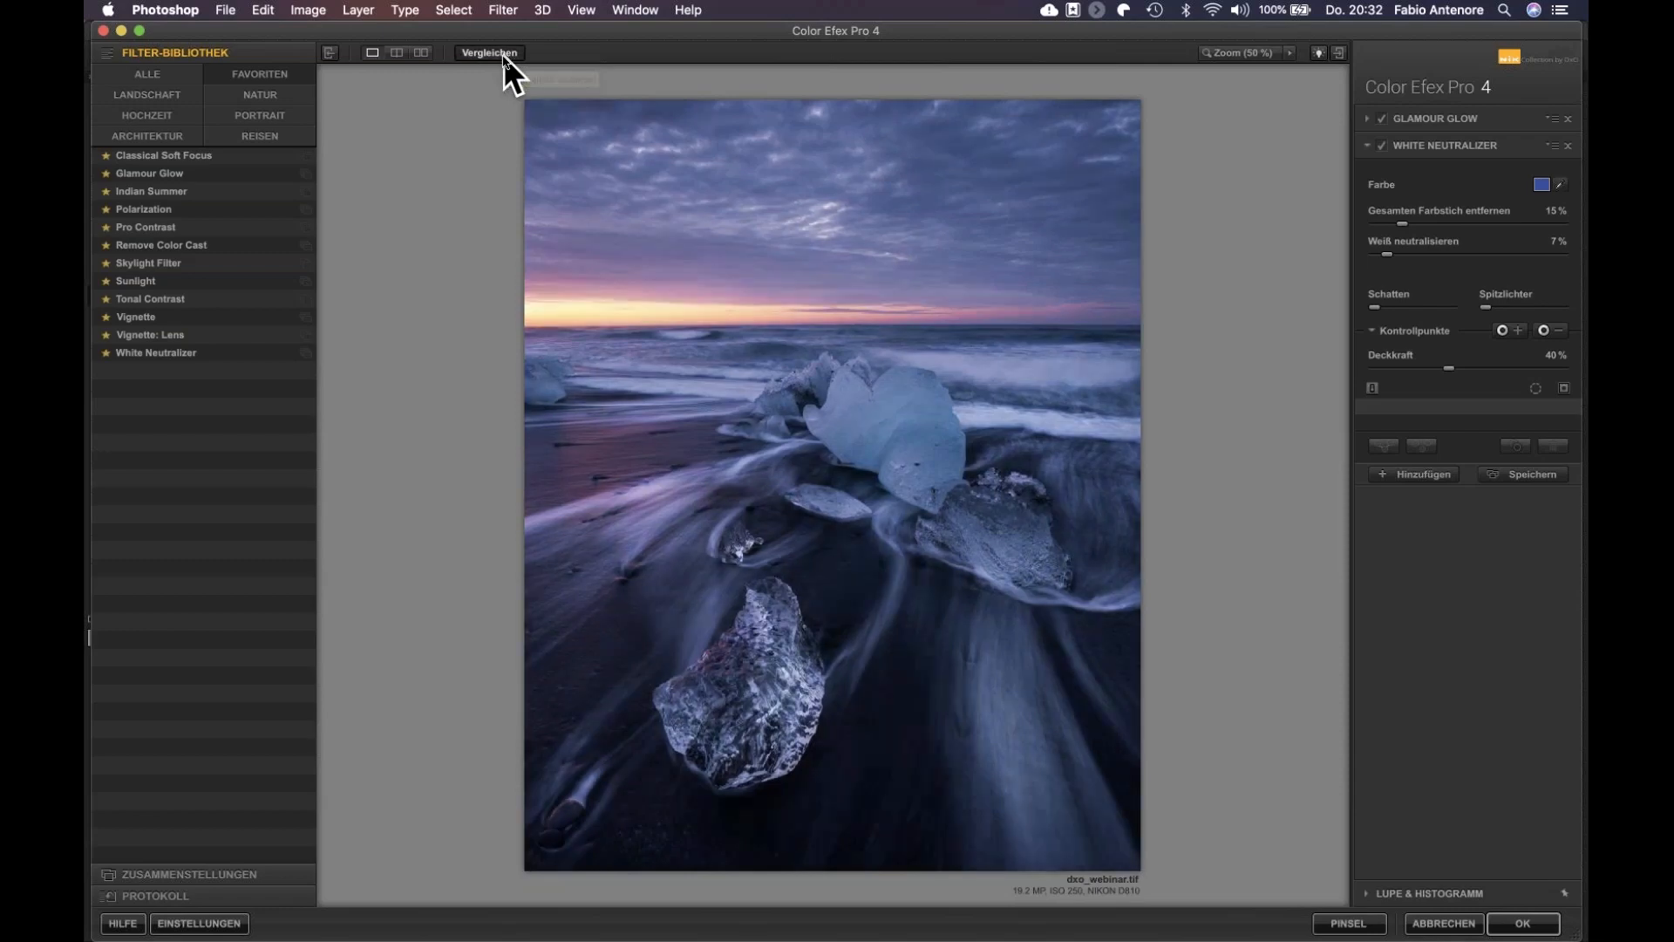
click(504, 54)
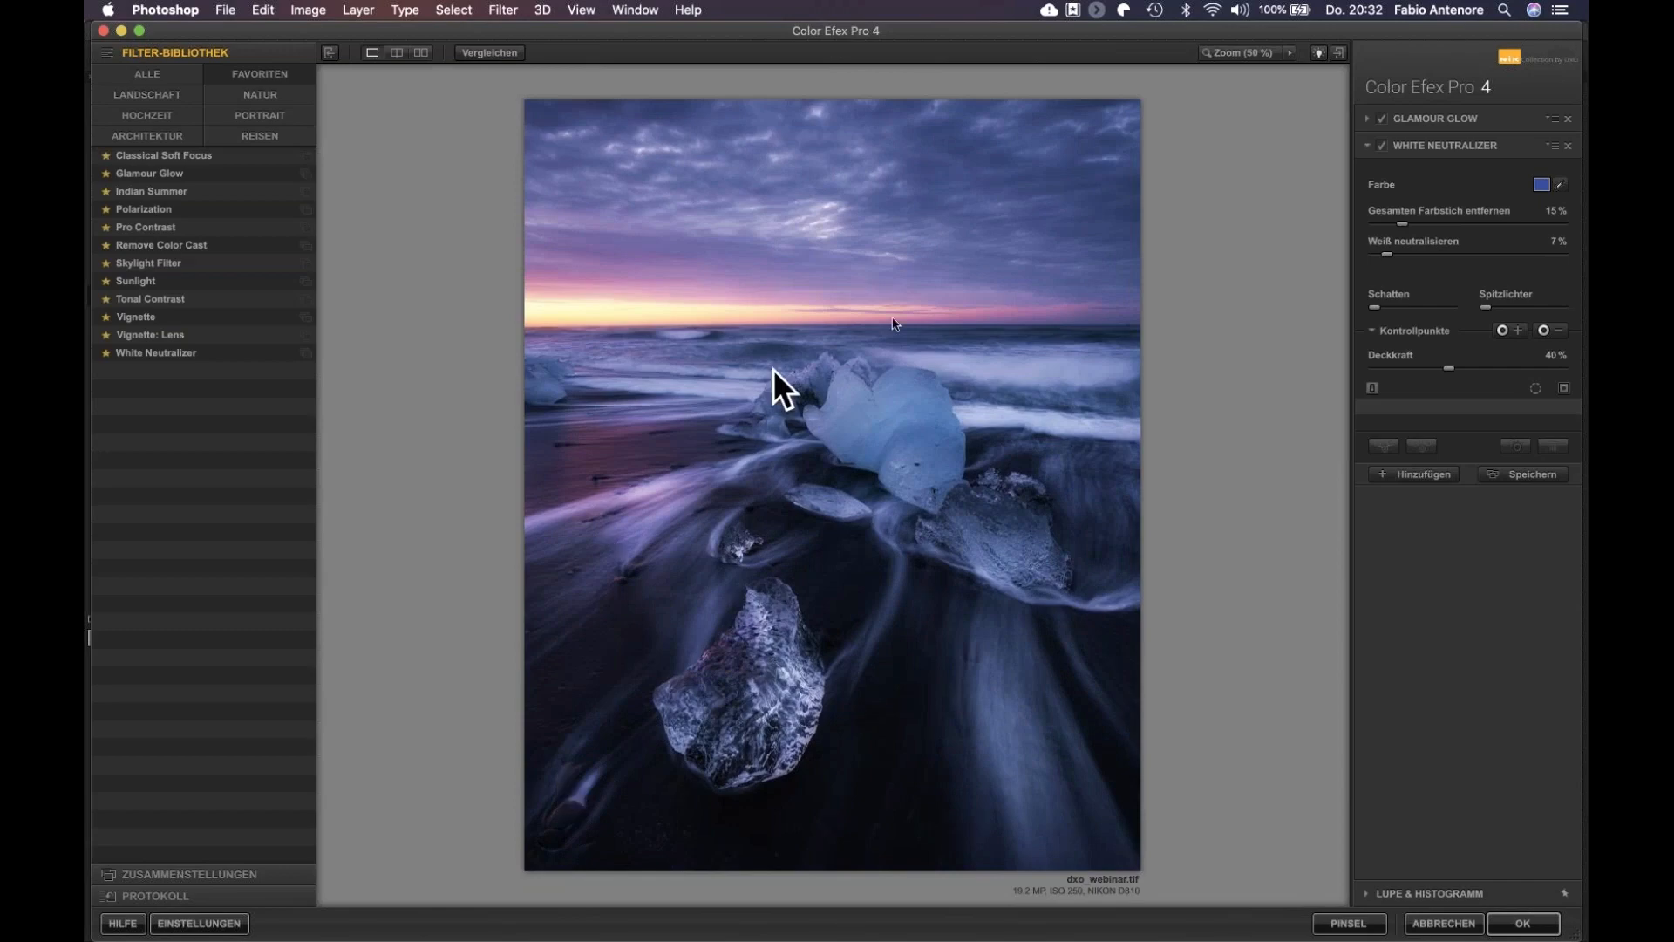
click(494, 52)
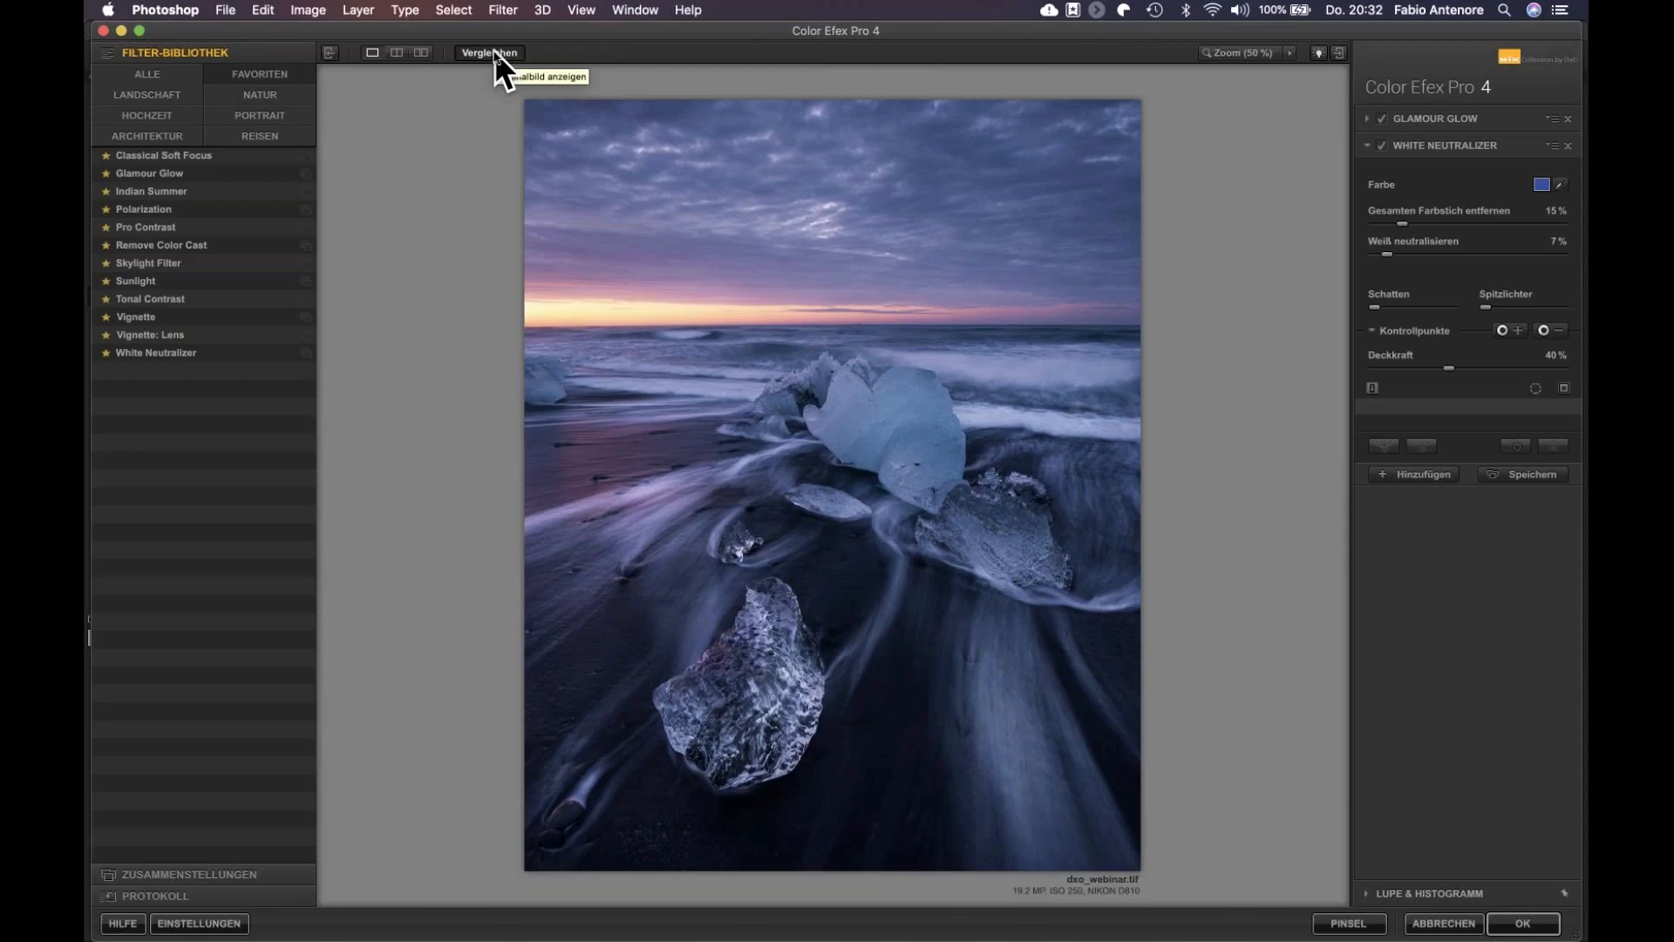
click(494, 52)
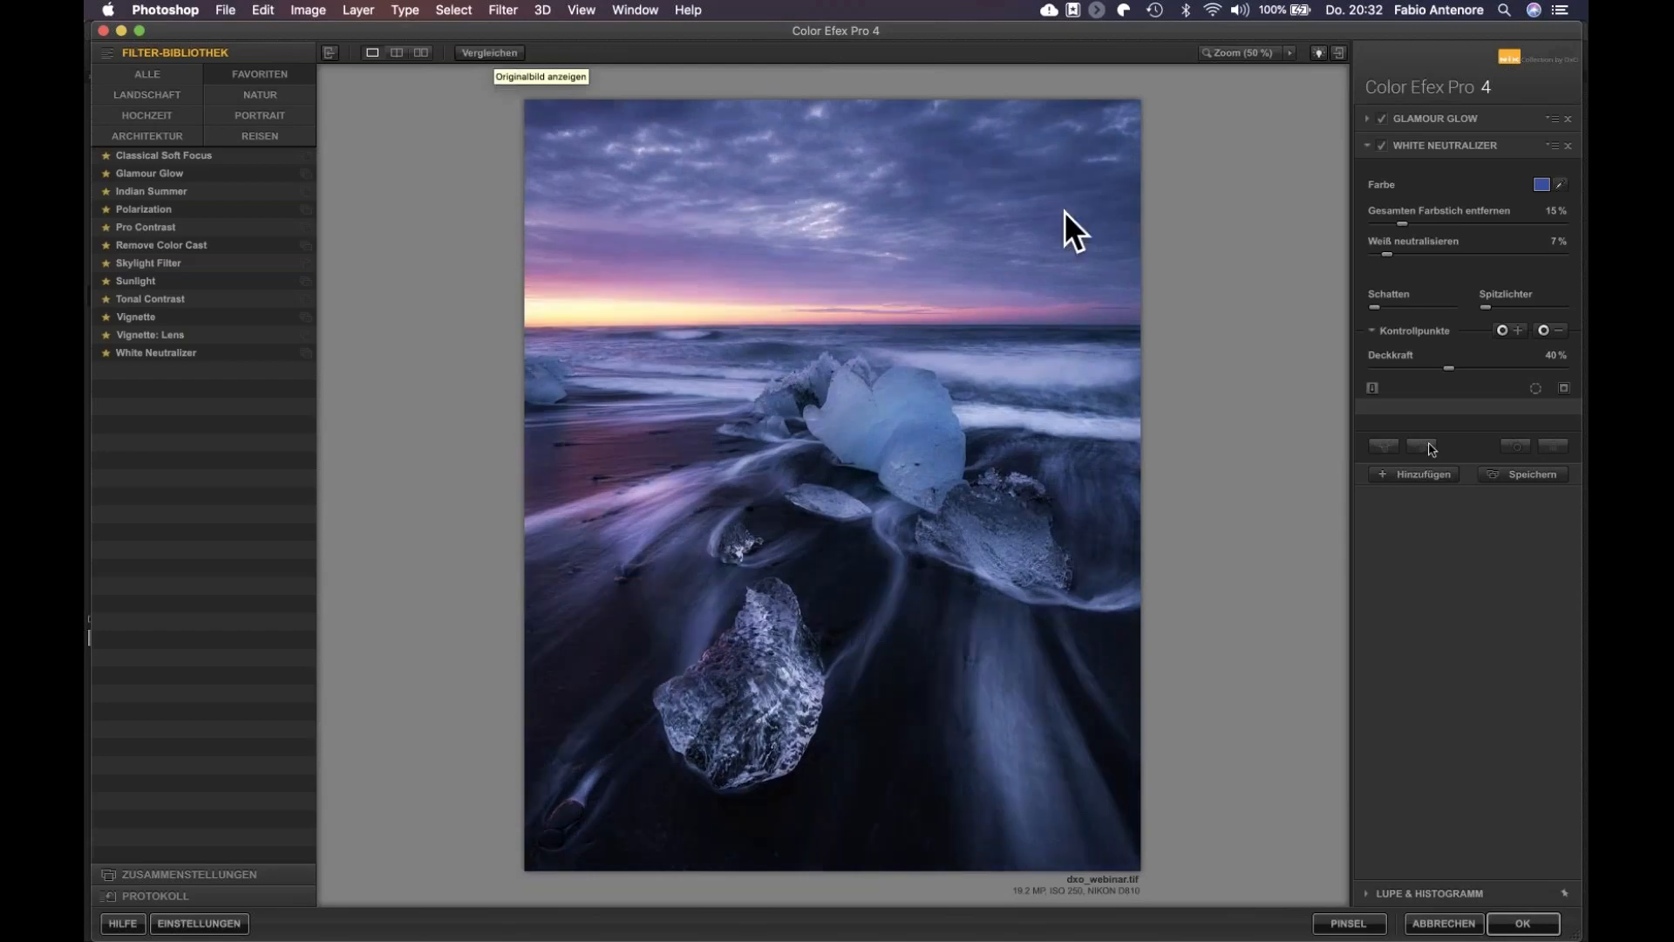
click(1522, 923)
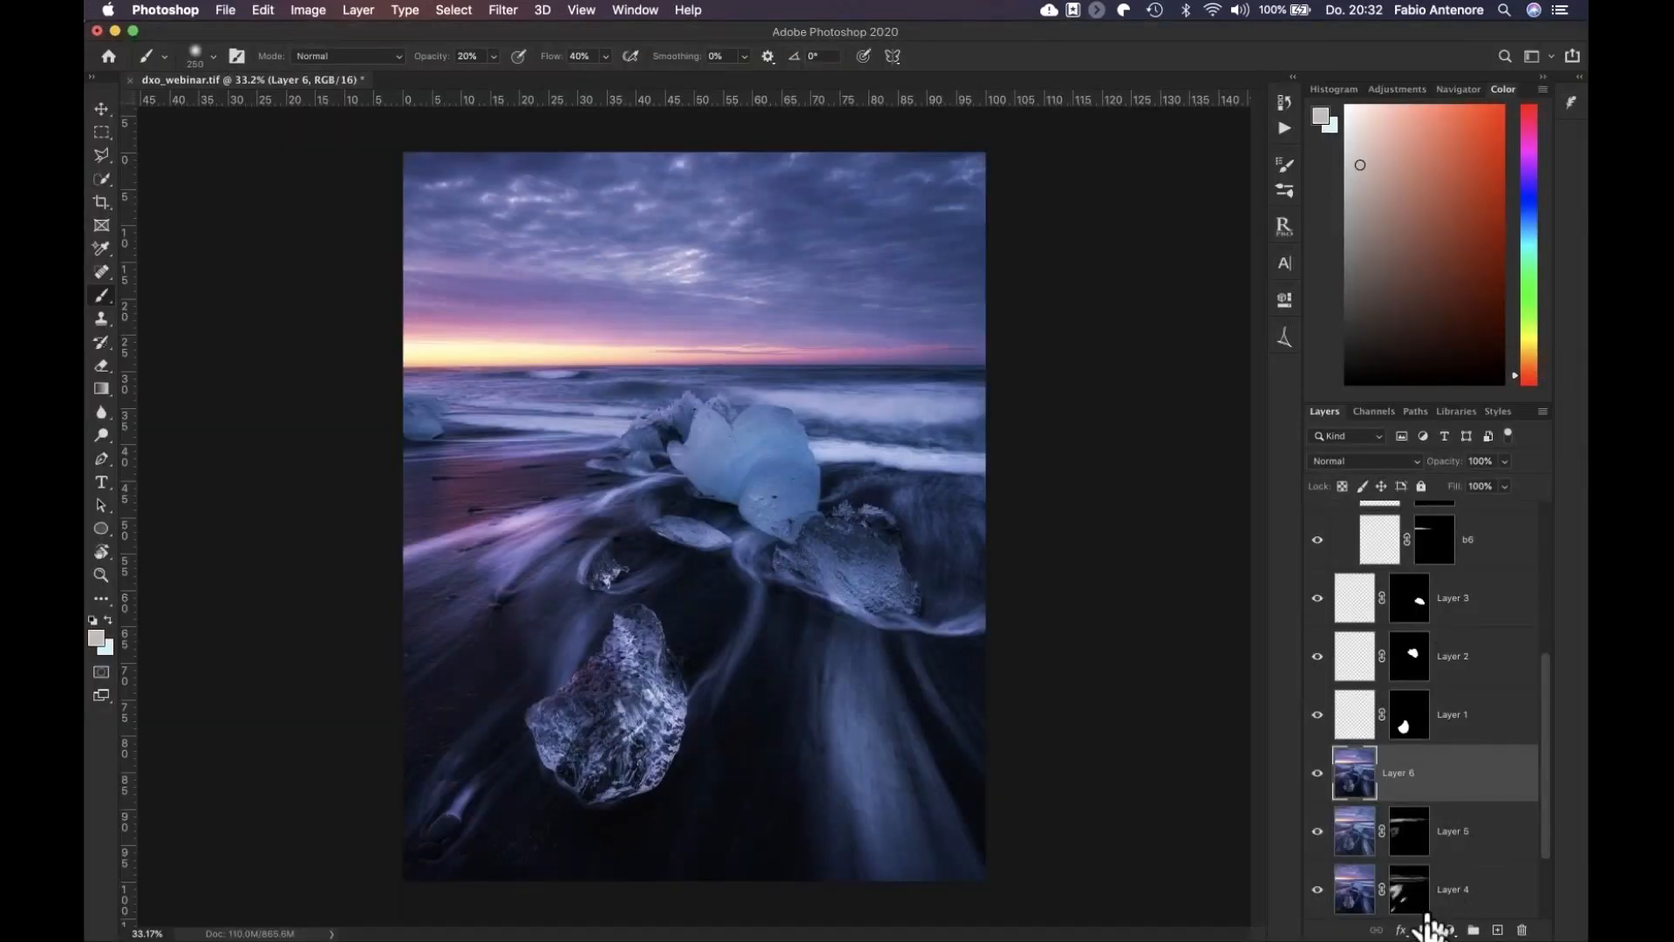
Hide Layer 6 behind a black mask, paint white over the left water streaks with a 200-pixel brush, and compare without the layer and mask
alt+click(1426, 929)
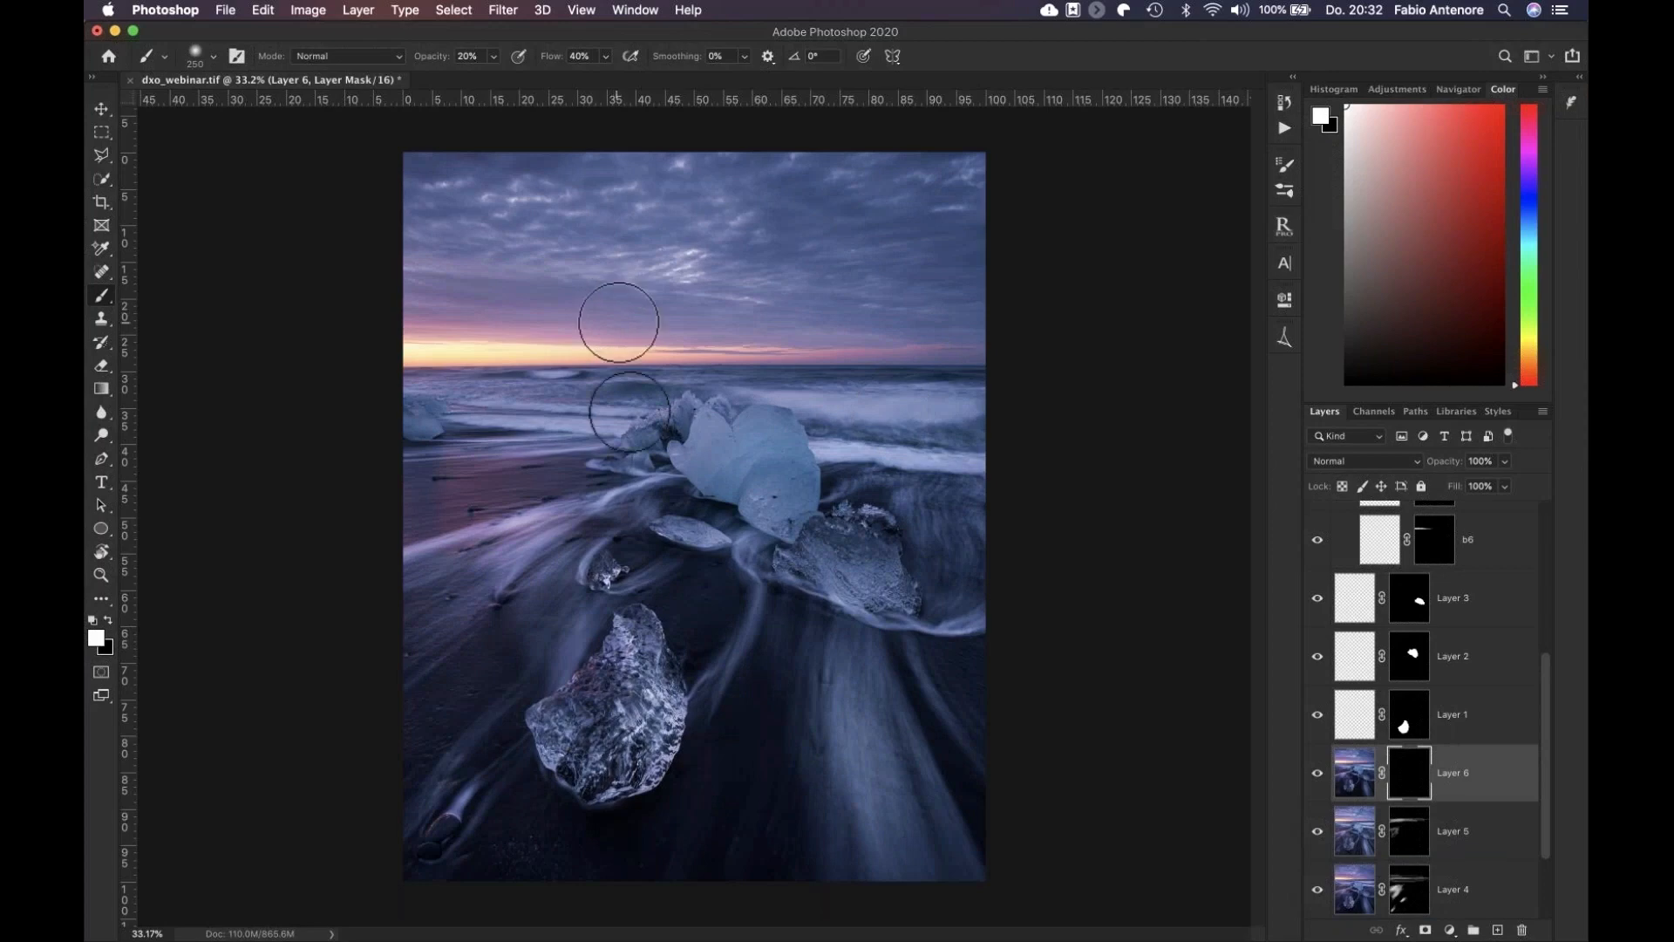
key(bracketleft)
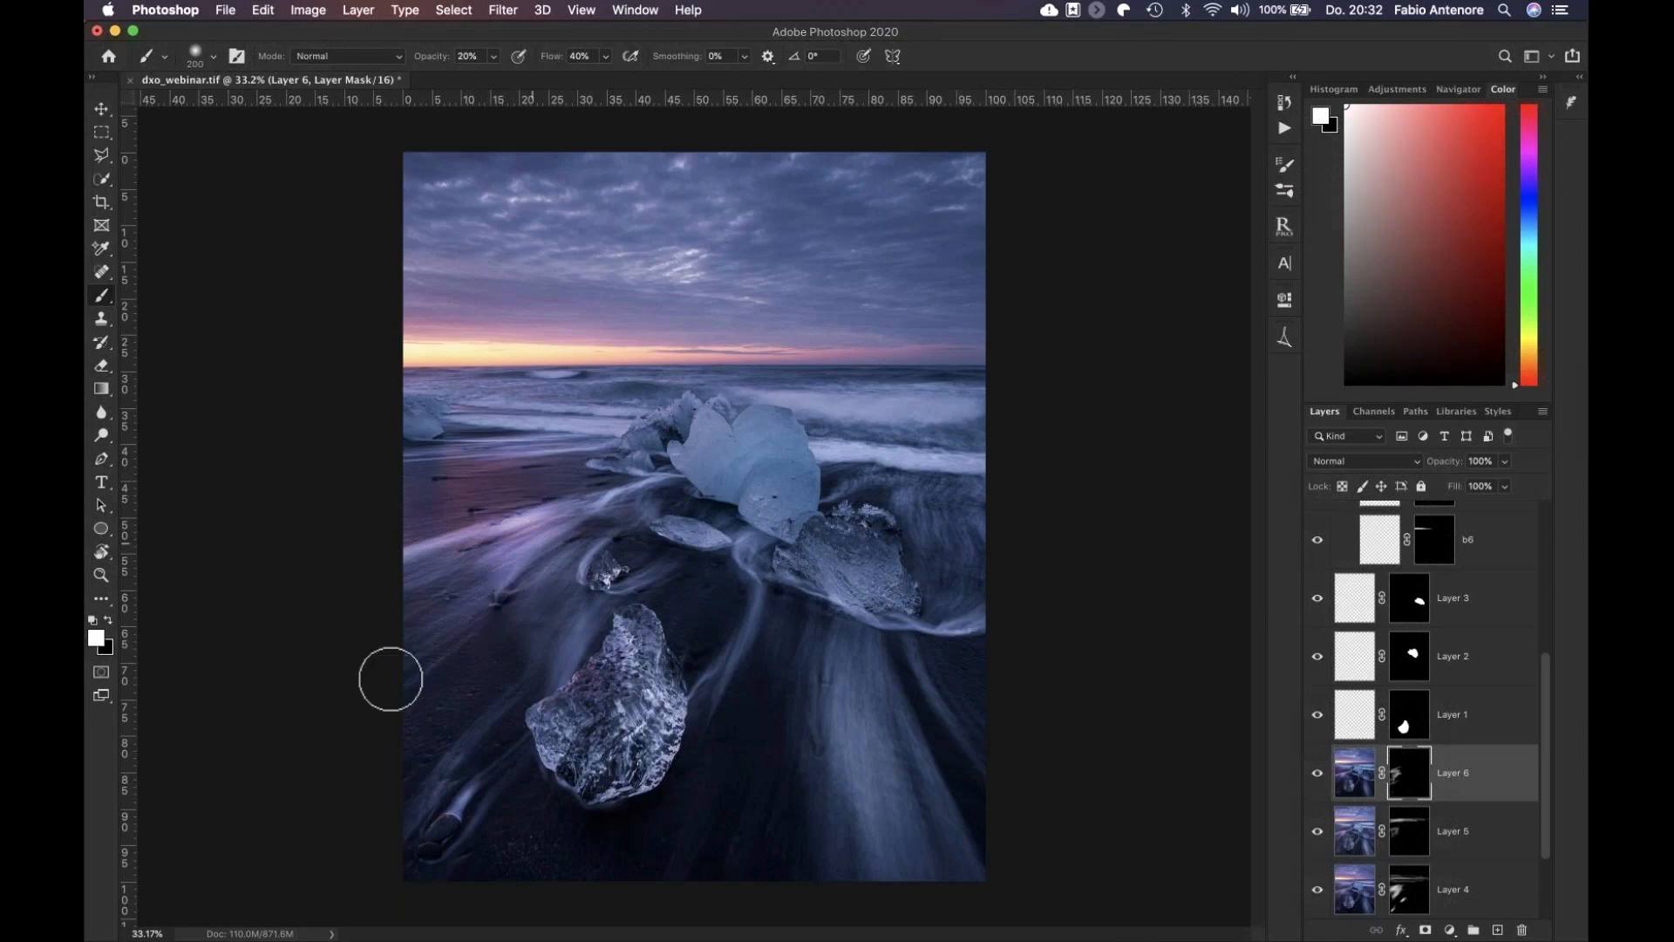
click(1320, 772)
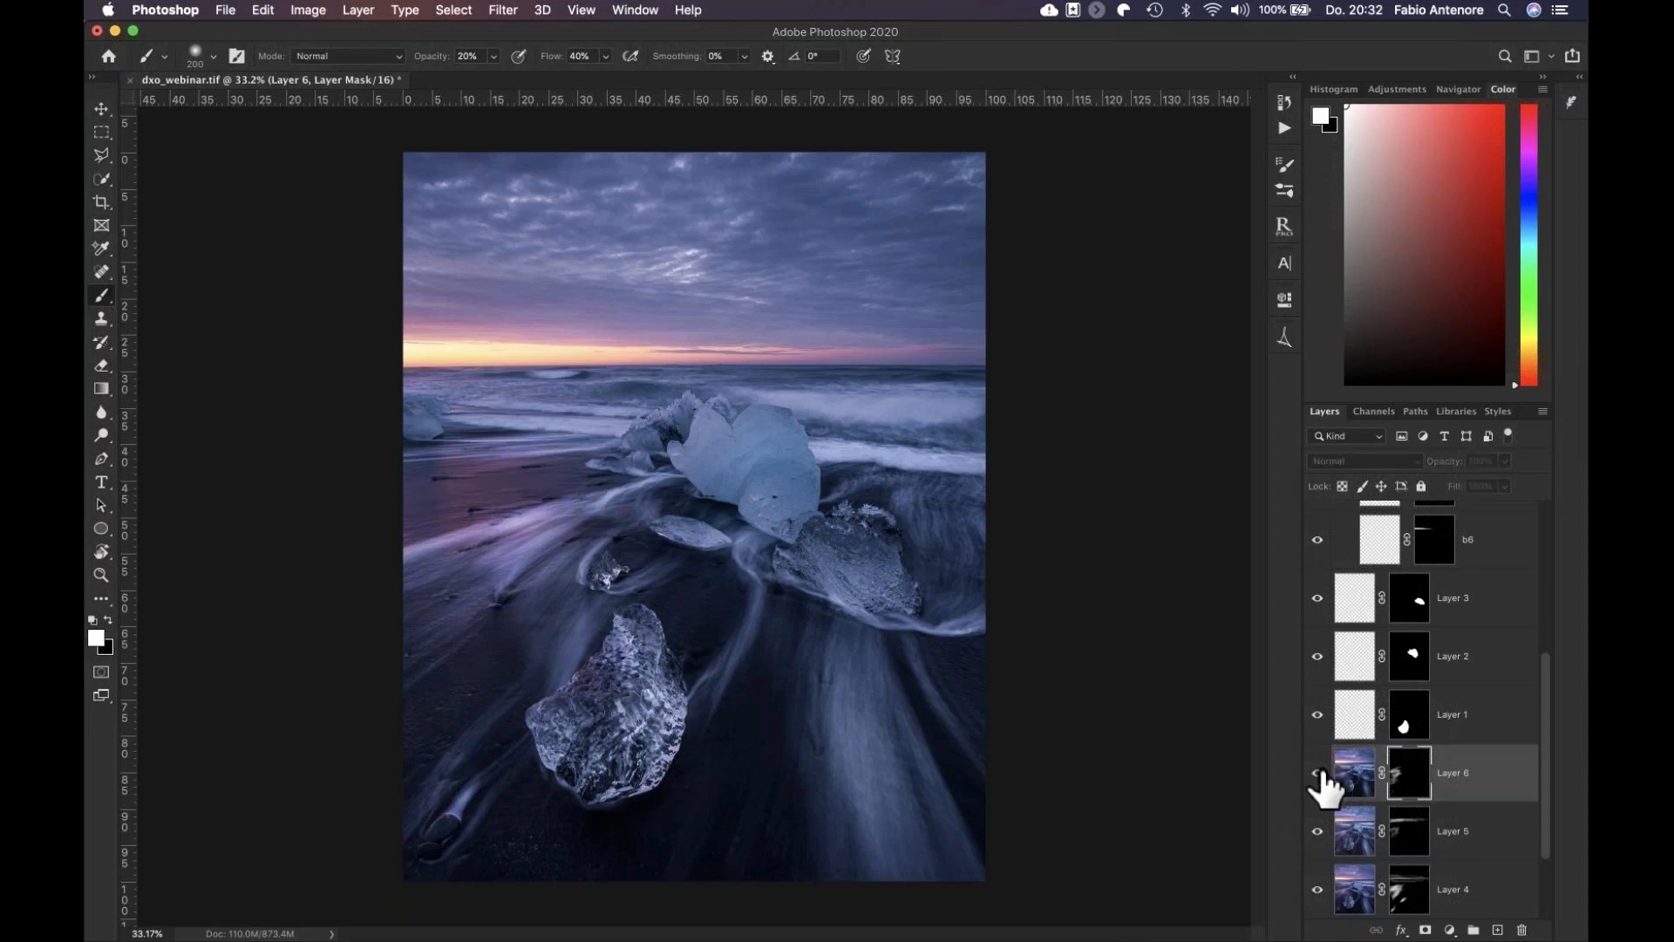
click(1318, 773)
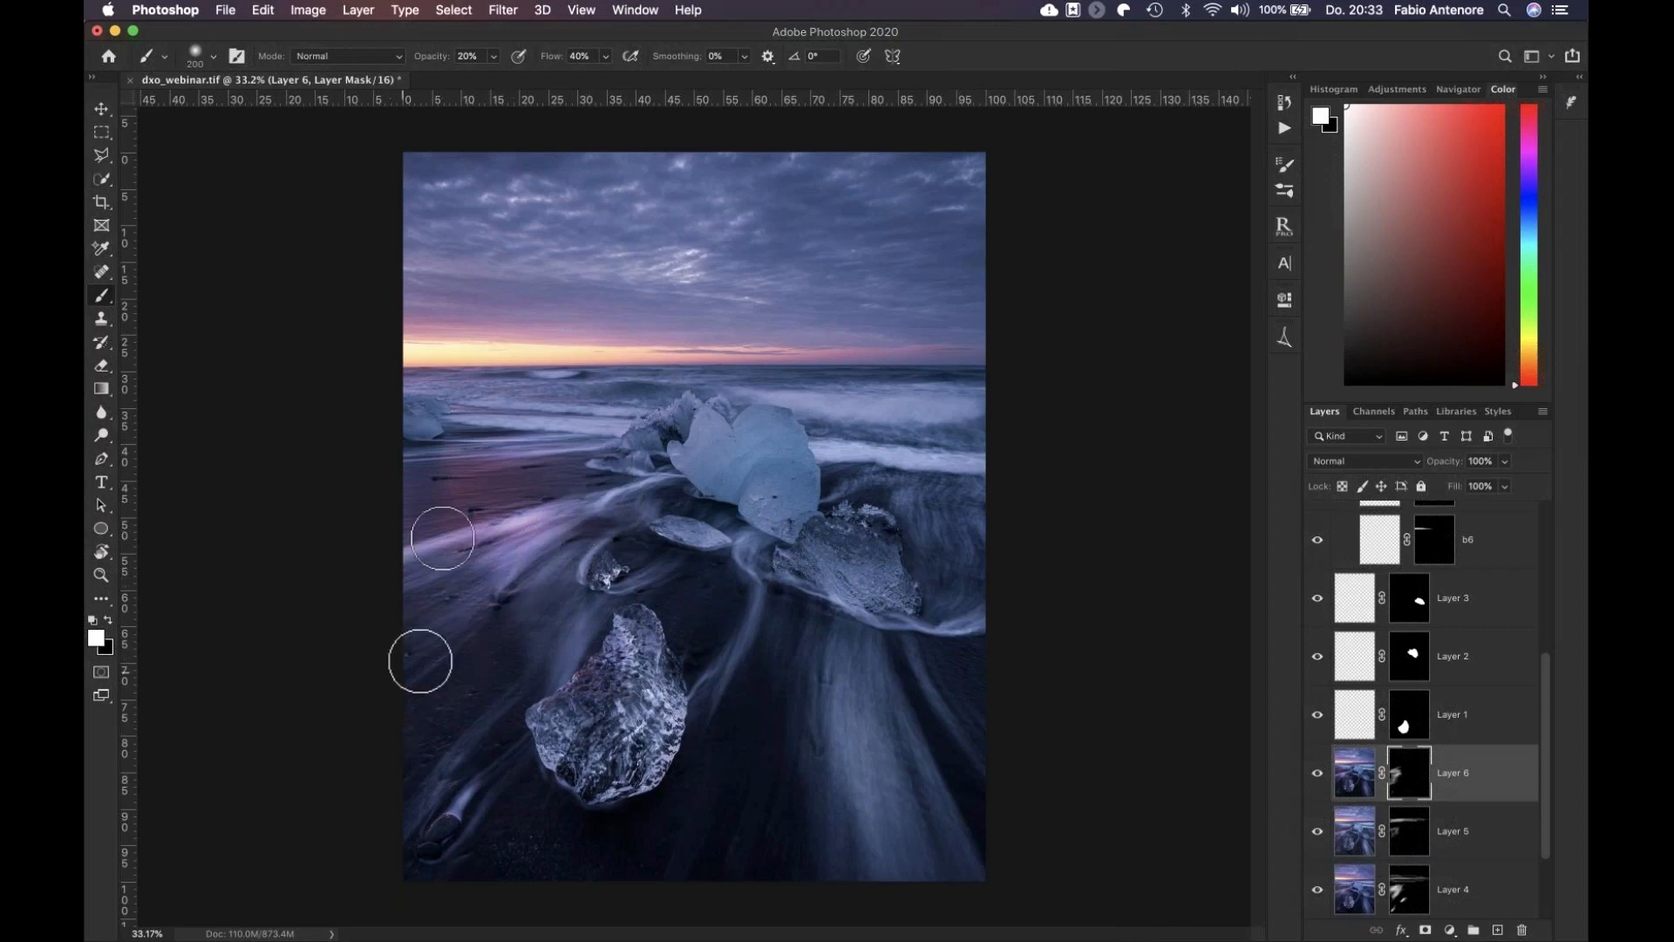
shift+click(1411, 776)
shift+click(1411, 775)
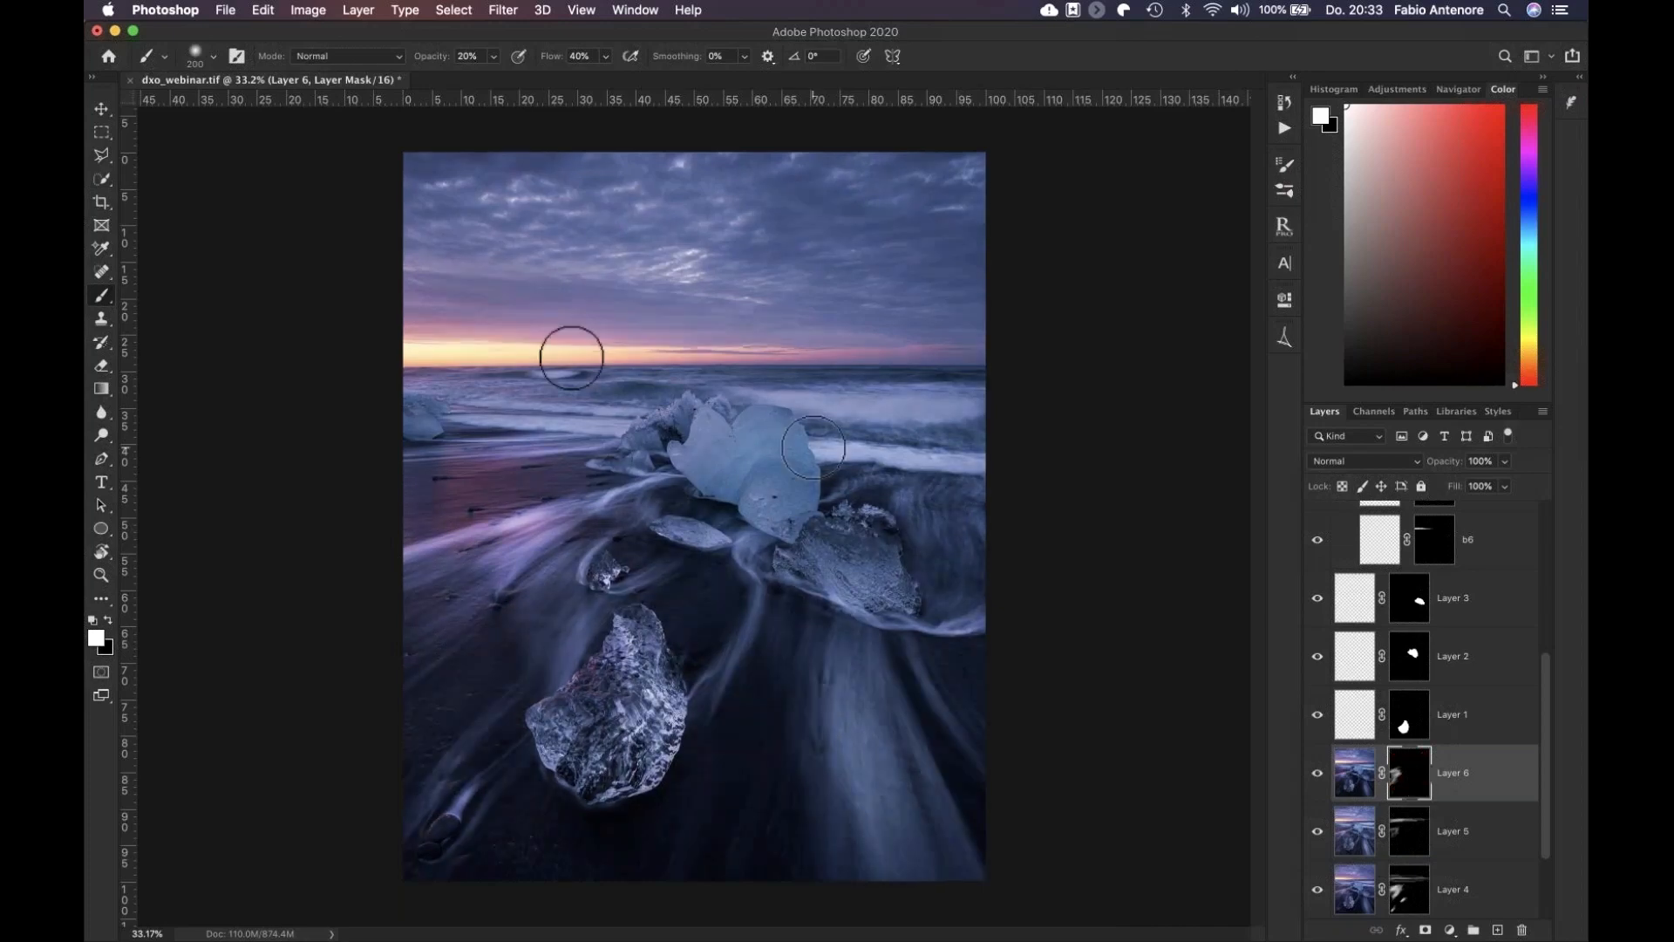
Paint white along the horizon on Layer 6's mask, compare with the layer hidden, and inspect the foreground ice
drag(836, 359, 919, 360)
click(1317, 772)
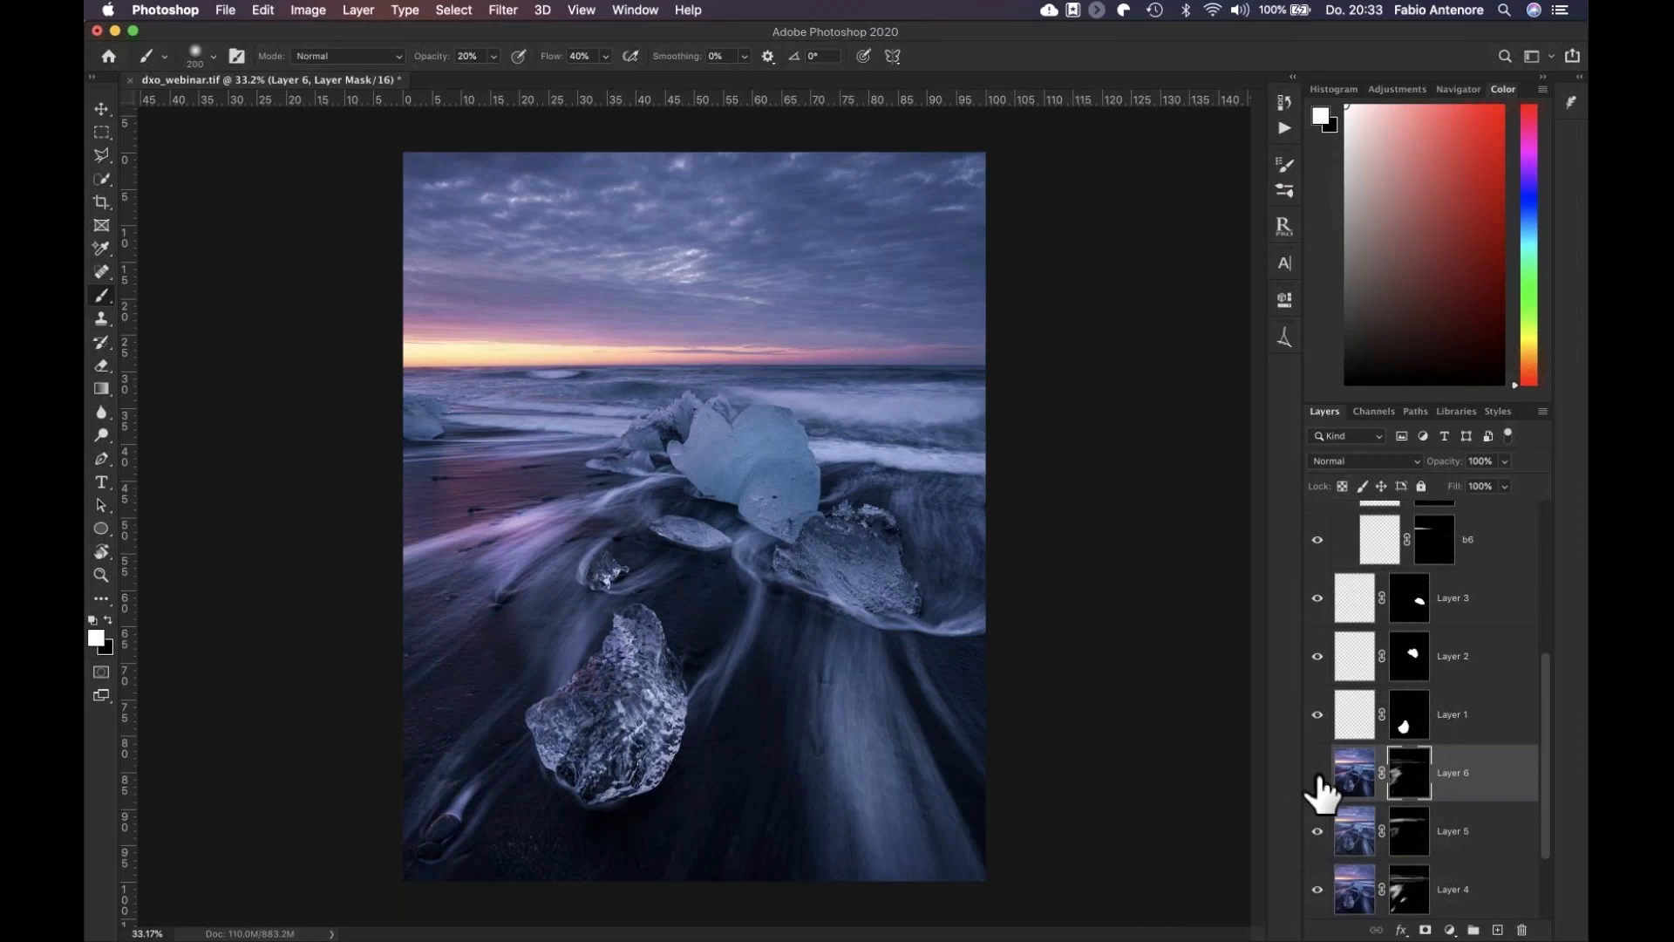
click(1318, 774)
scroll(558, 688, up, 3)
scroll(844, 567, down, 2)
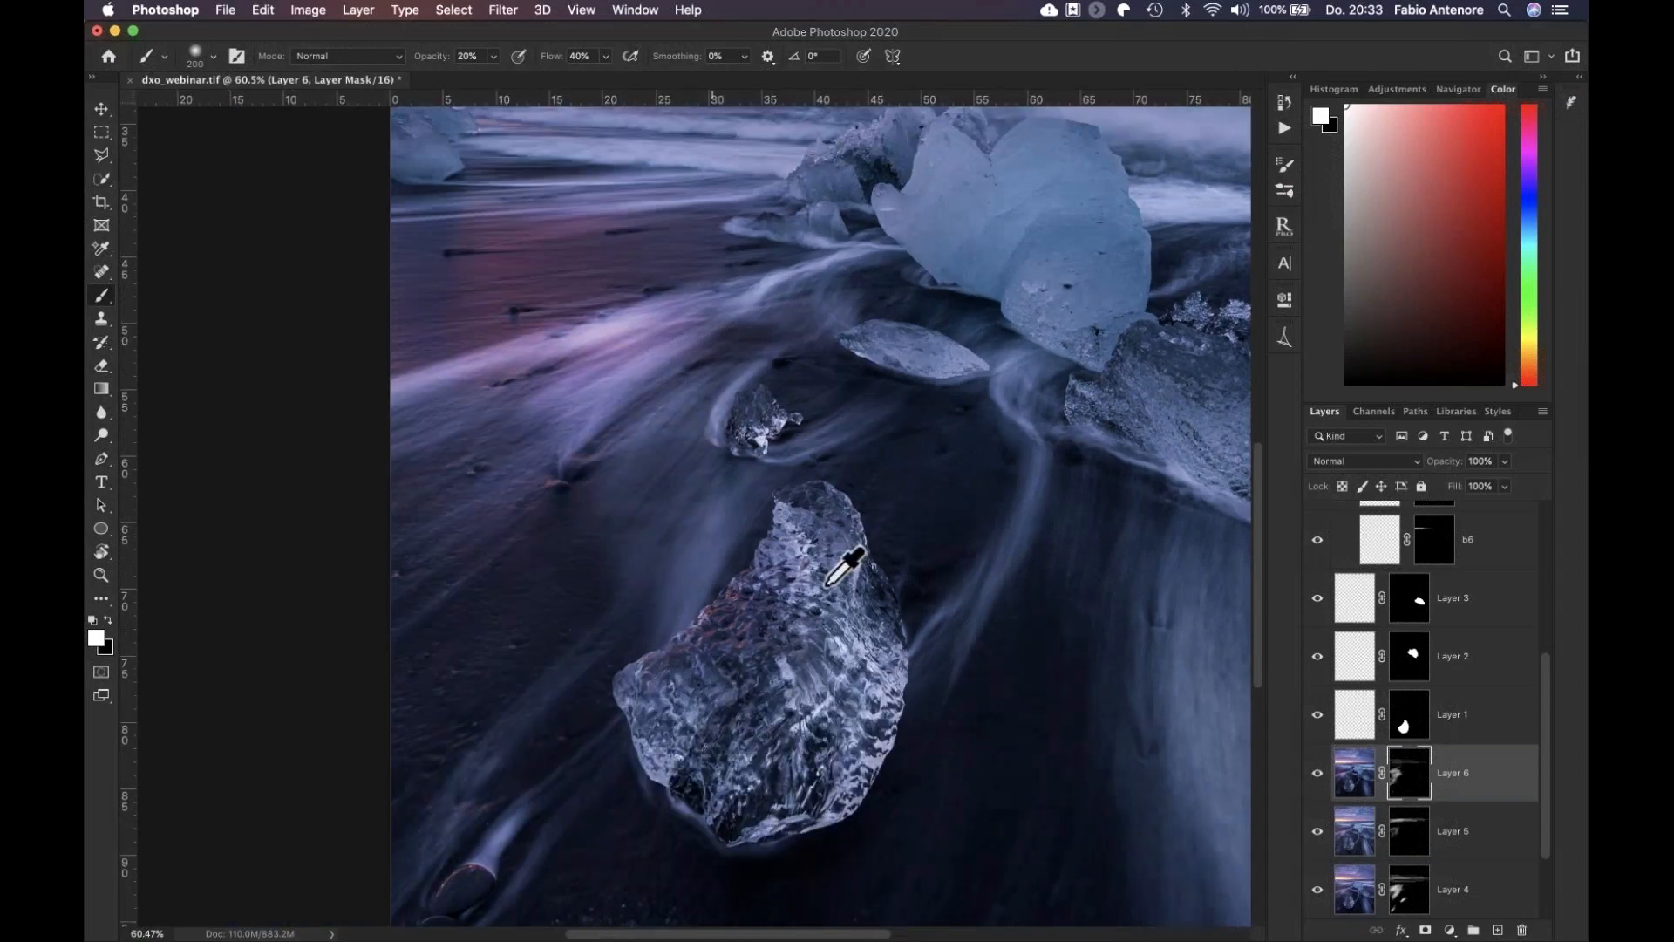
scroll(826, 582, down, 3)
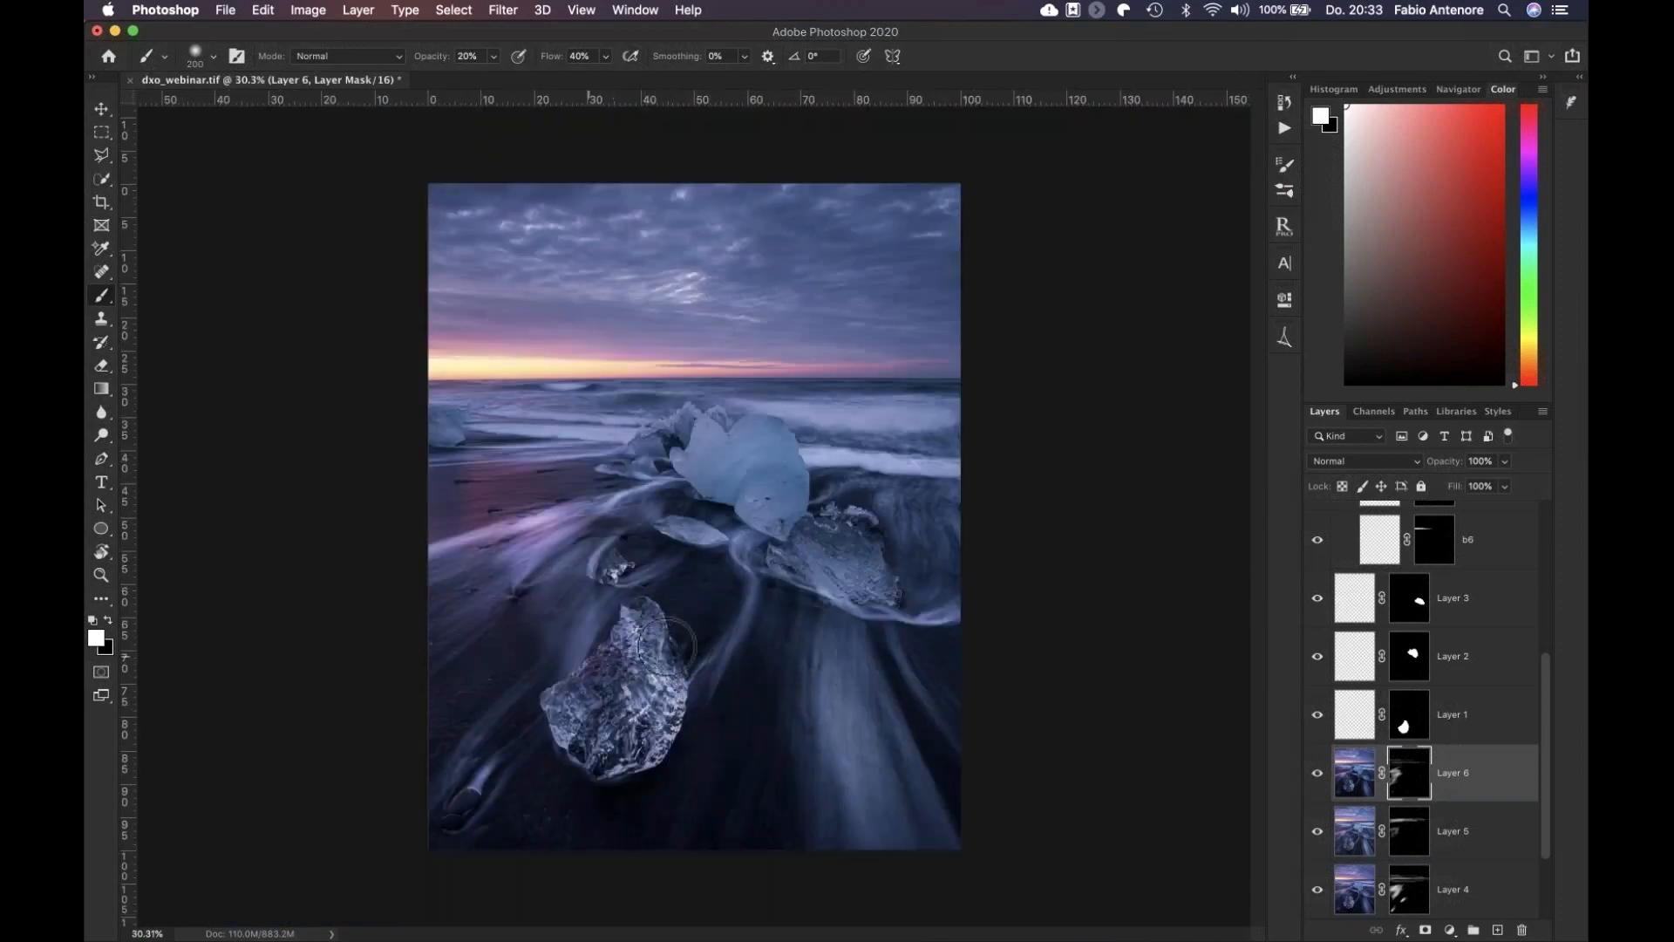
Stamp all visible layers into a new layer above Layer 6 and open it in Color Efex Pro 4
click(1357, 771)
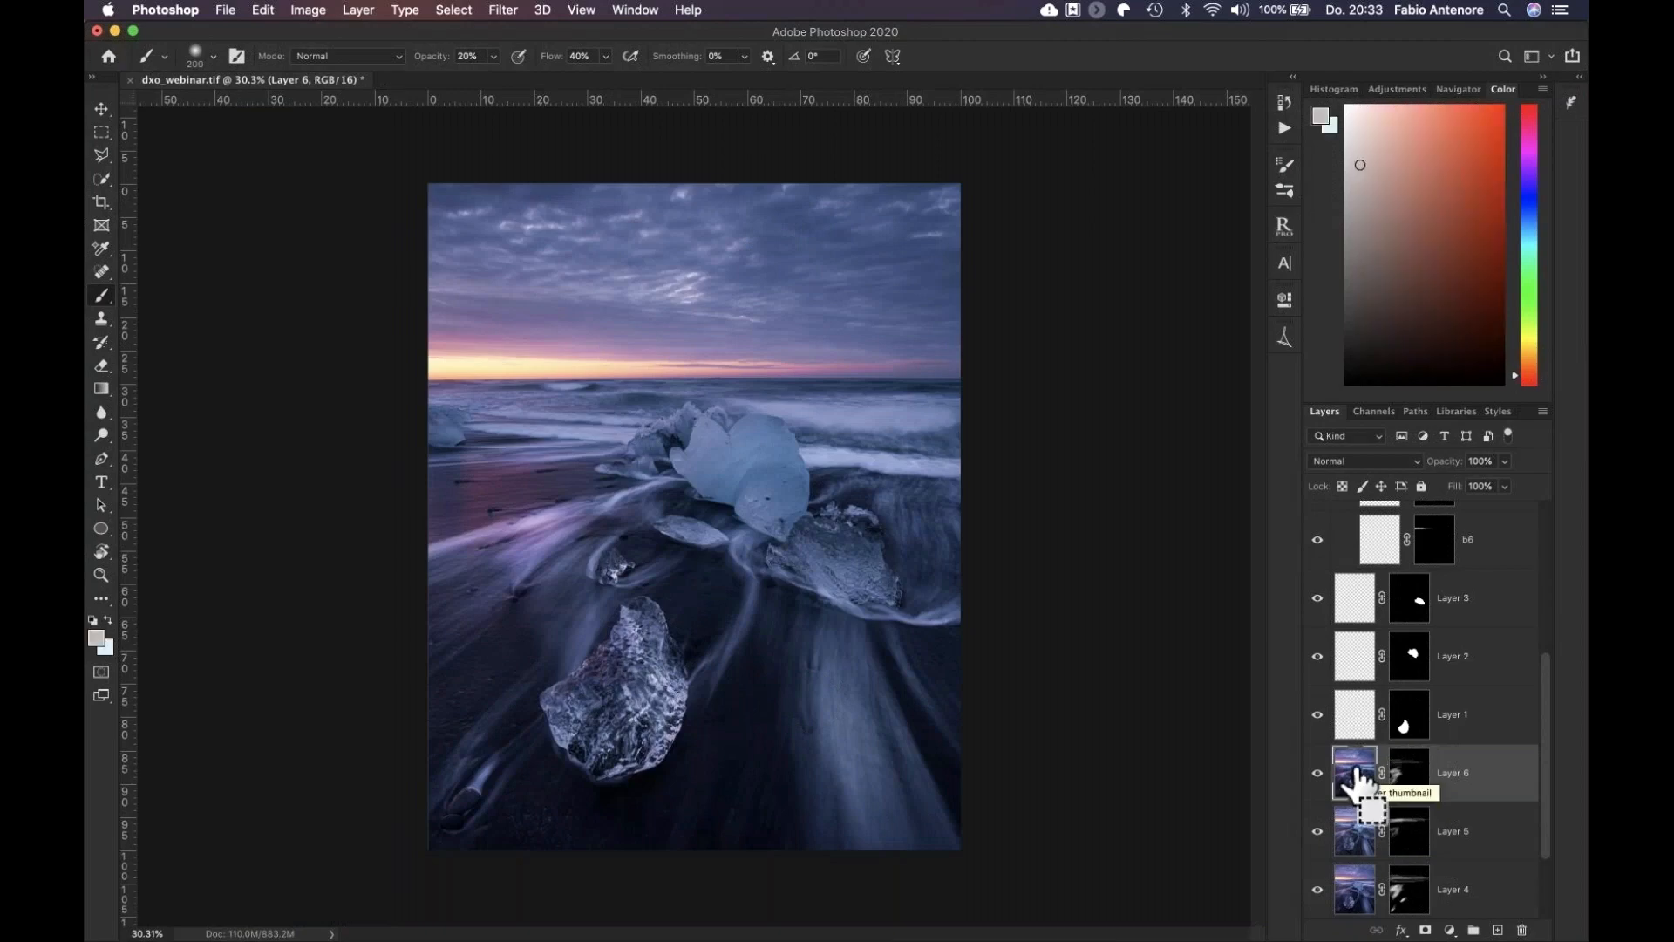
key(super+alt+shift+e)
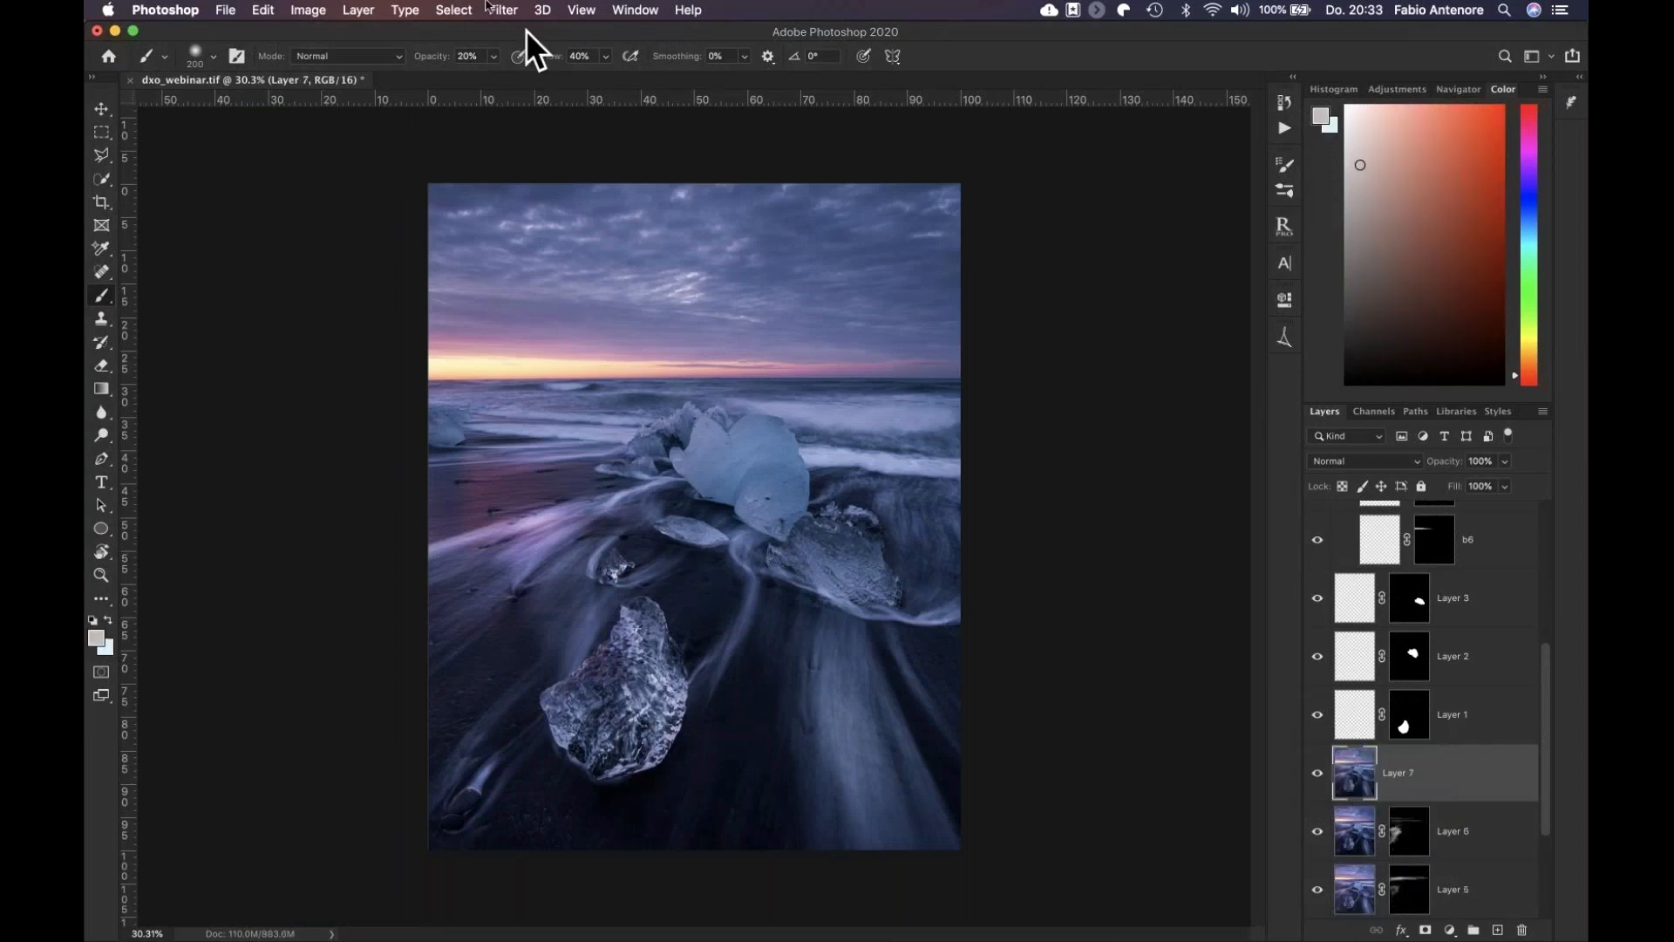
click(494, 10)
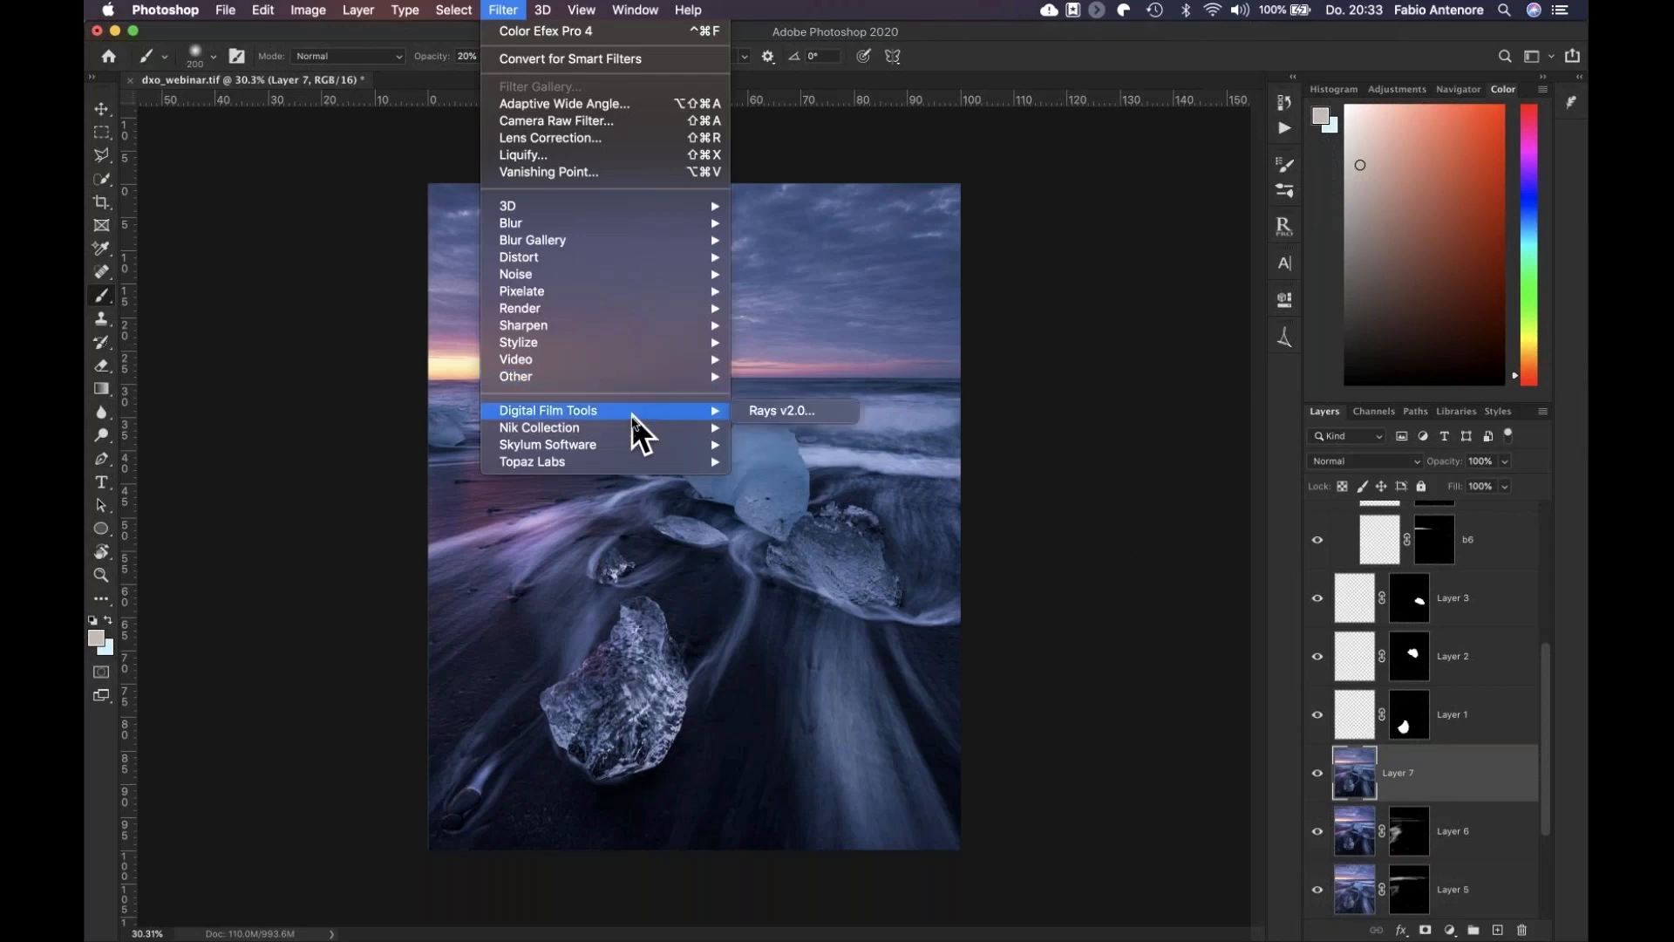
mouse_move(631, 427)
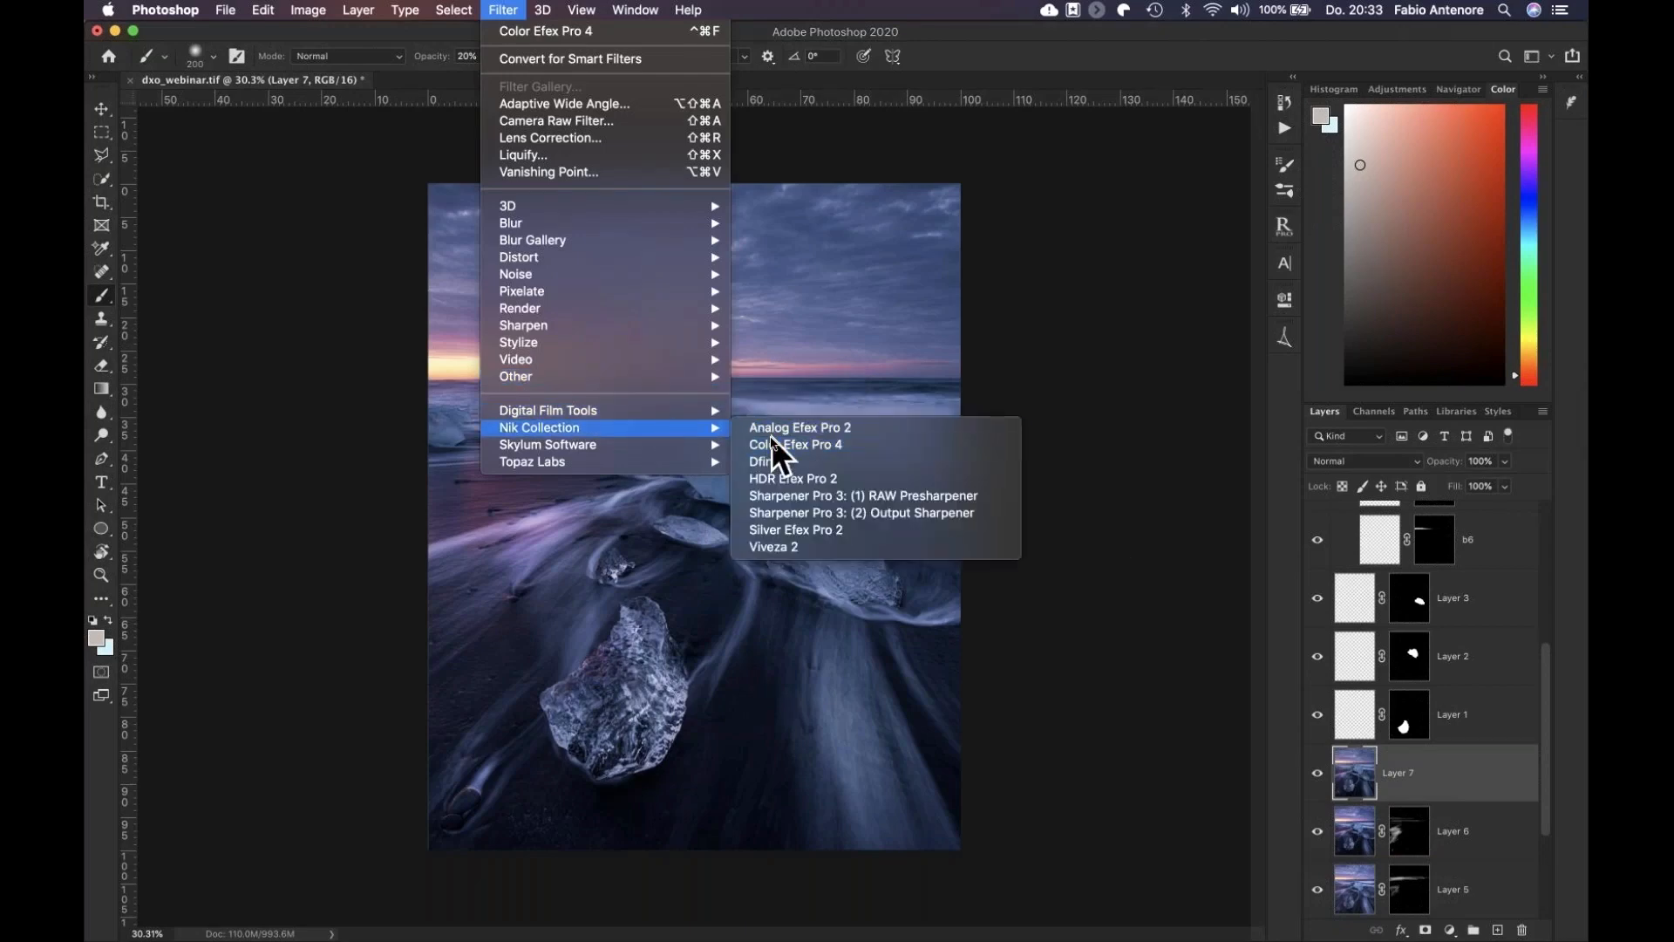
click(771, 439)
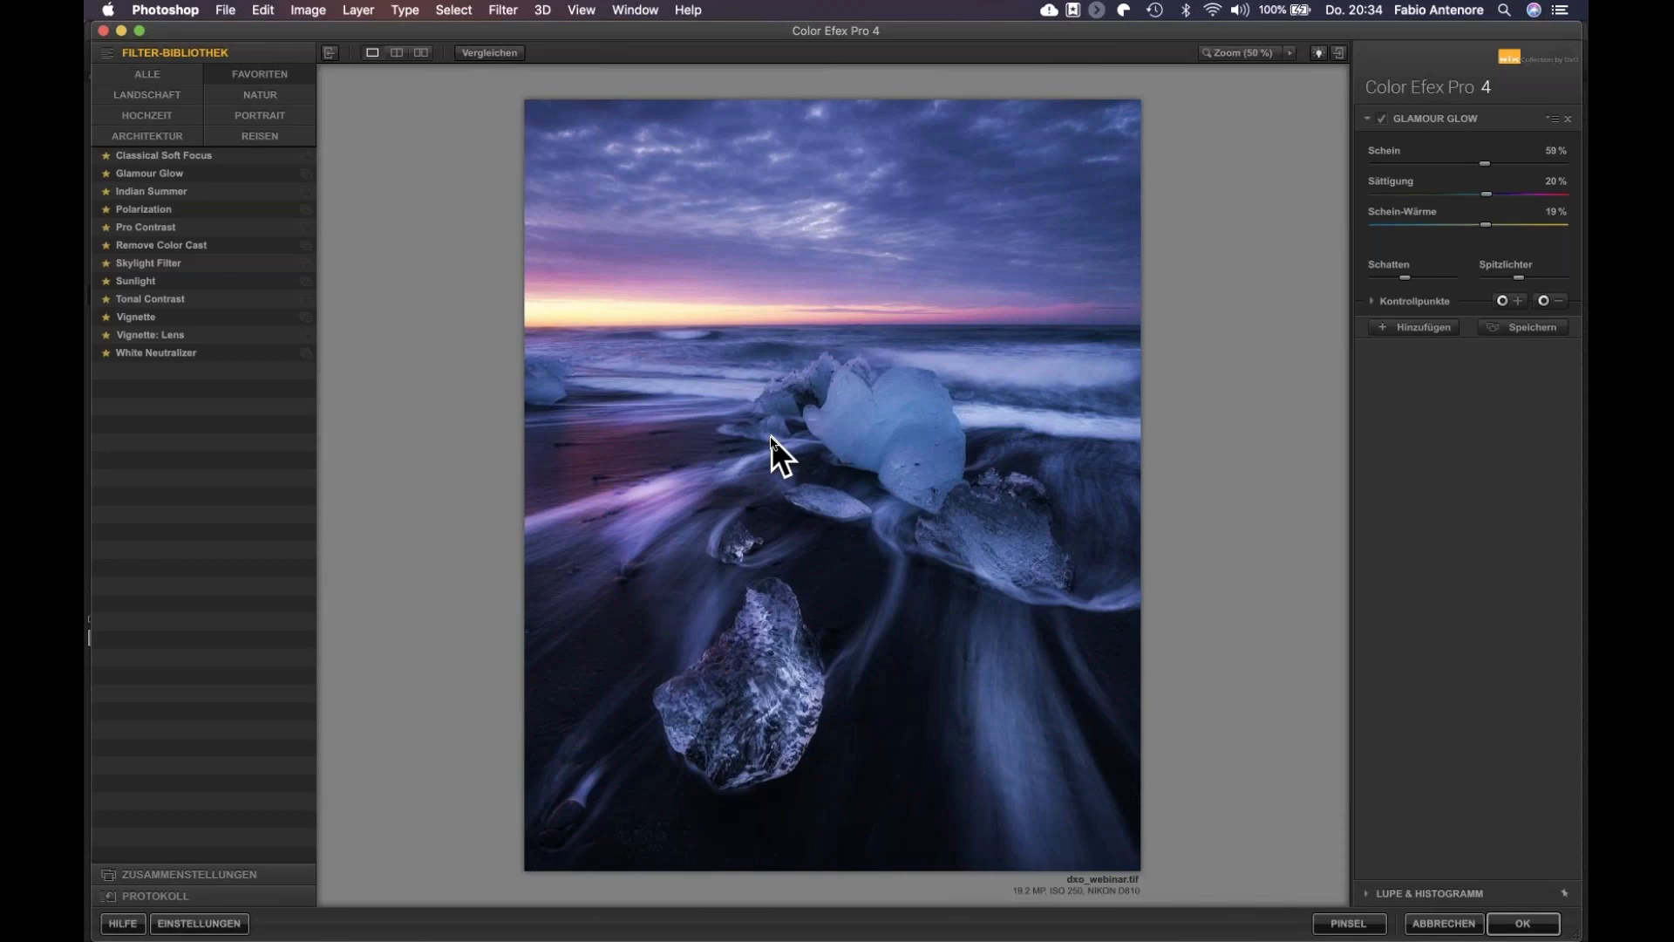
Replace Glamour Glow with the Tonal Contrast filter, compare with the original, and set Schatten to 48% and Sättigung to 7%
click(1382, 120)
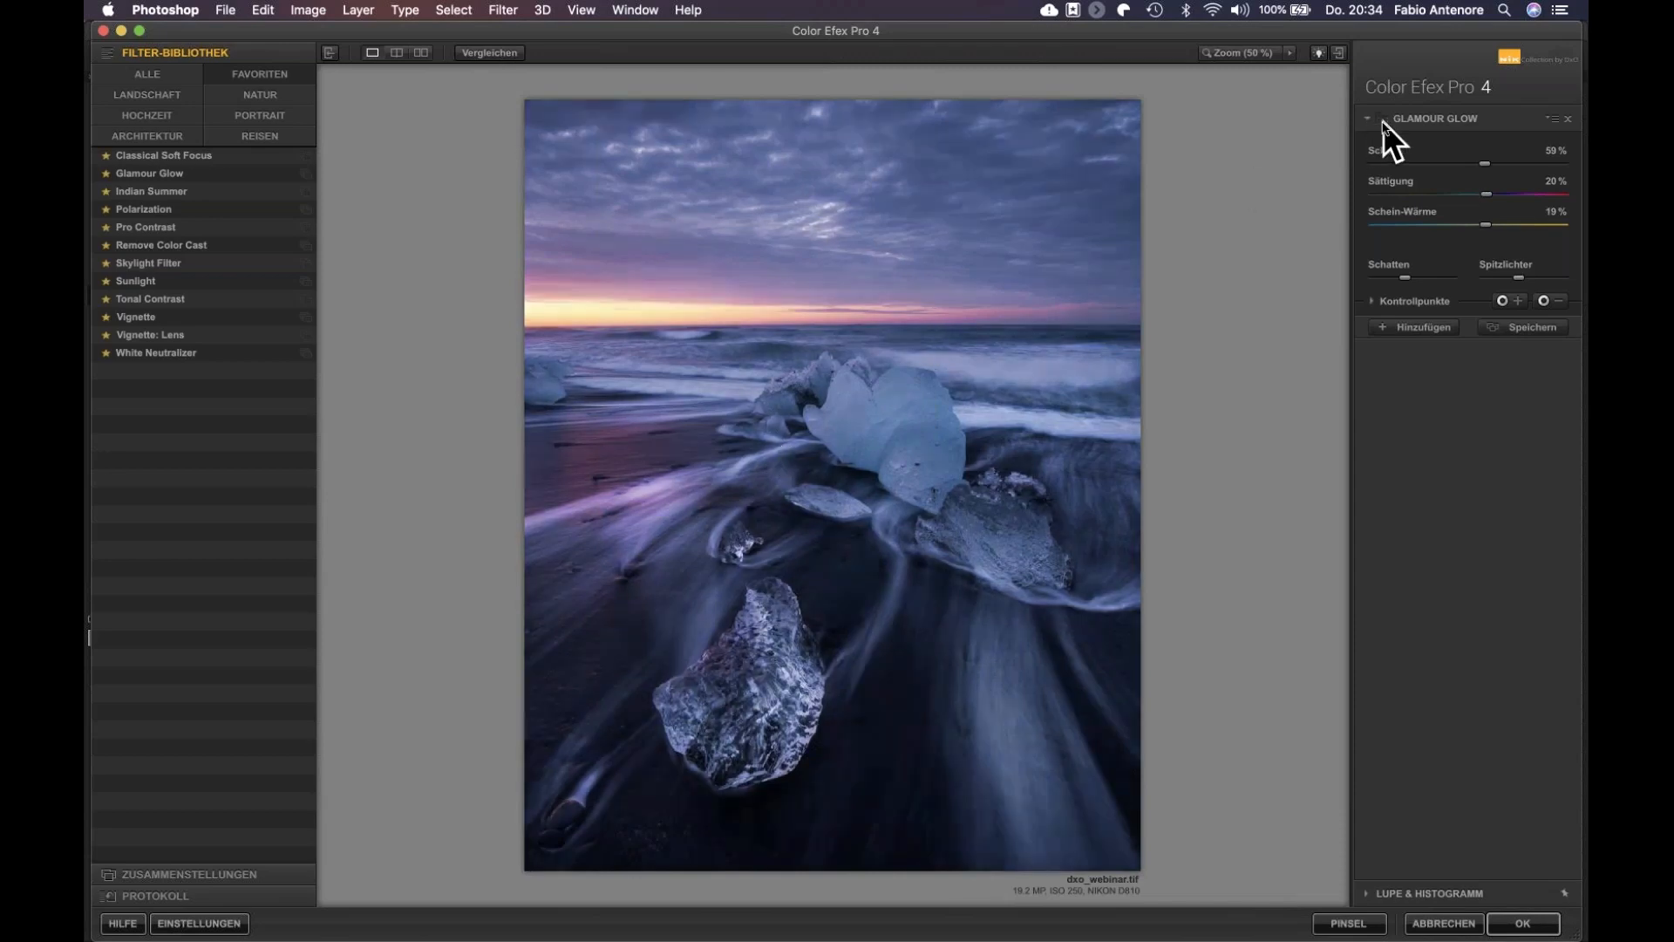
click(1413, 330)
click(199, 299)
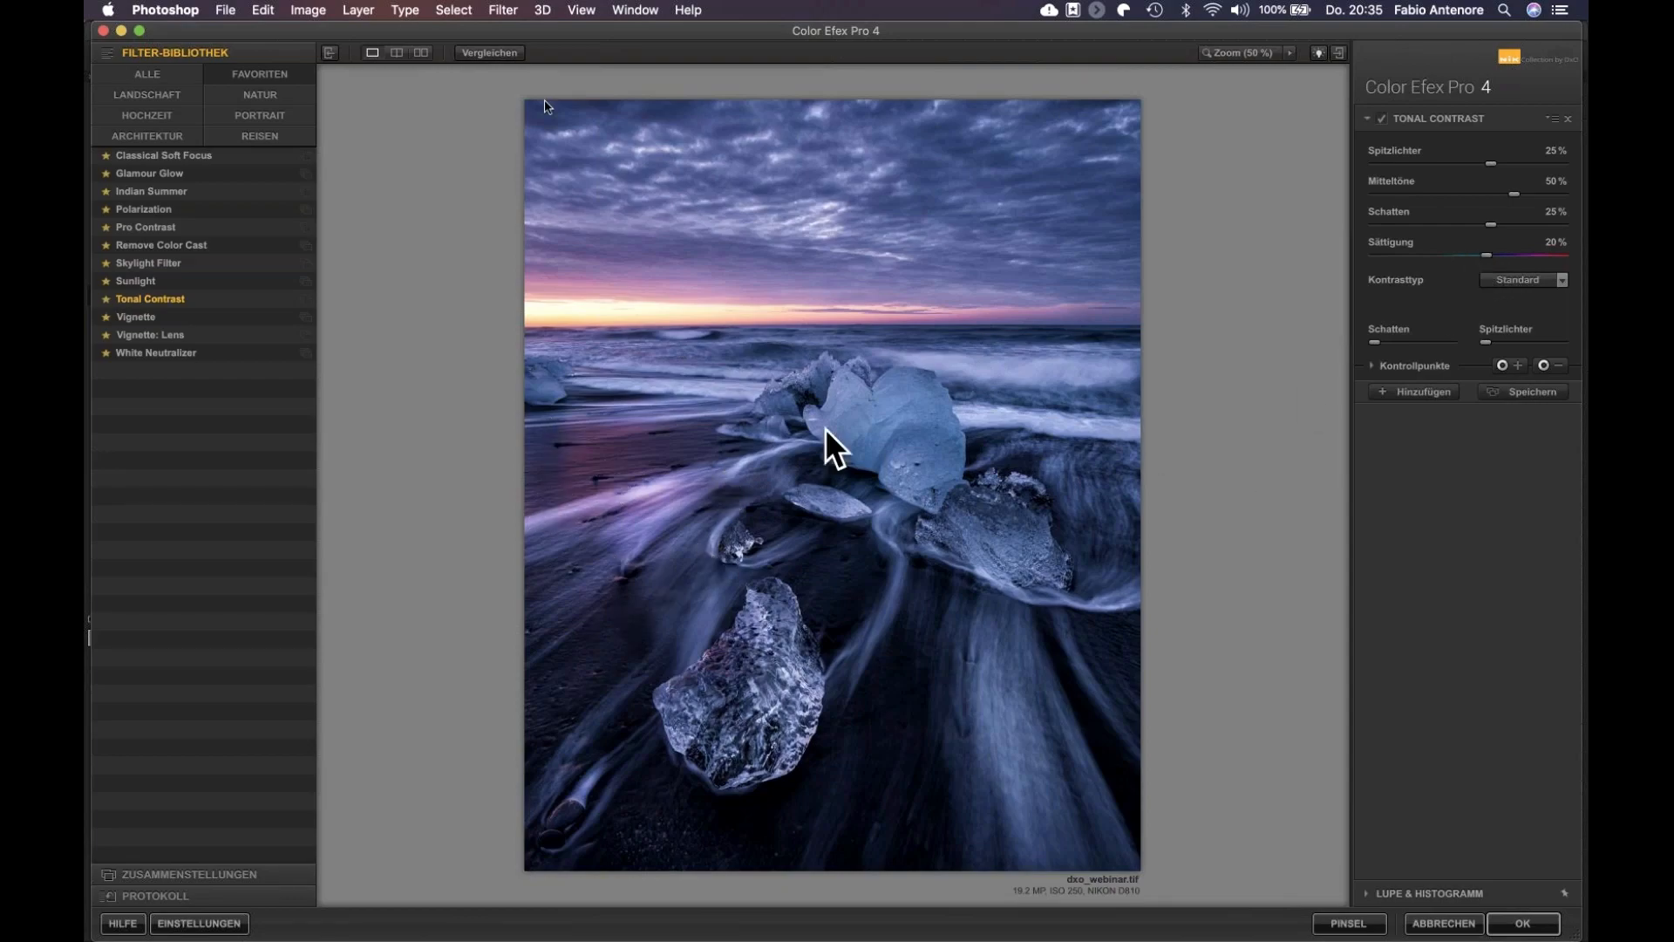
click(500, 53)
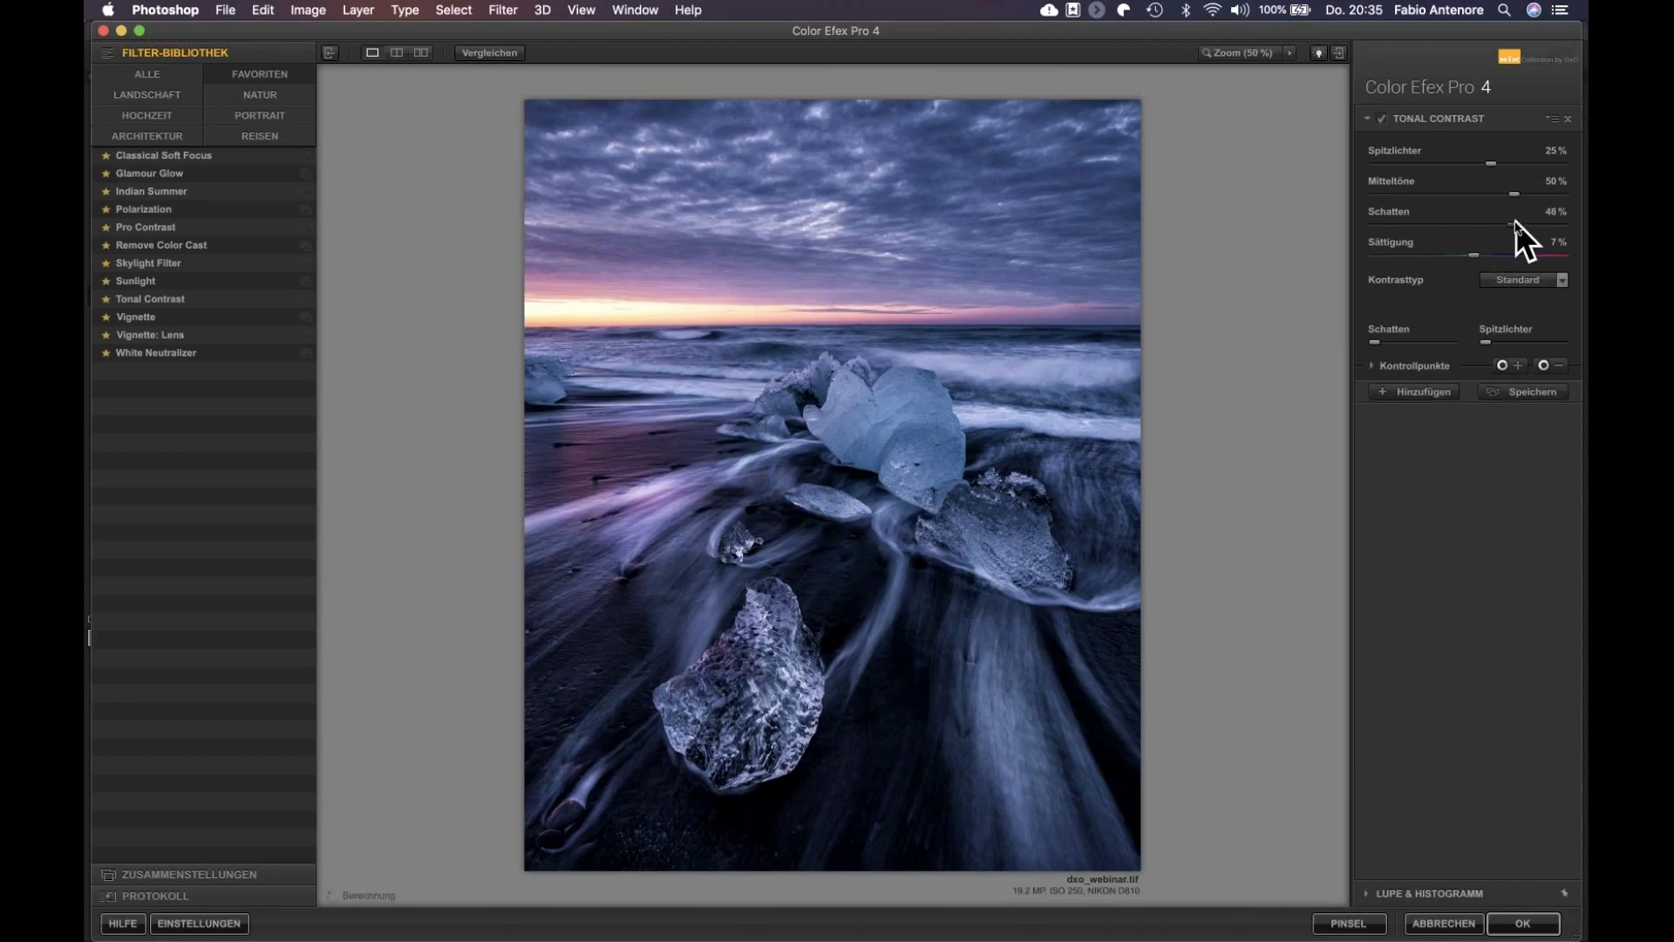
Compare the Tonal Contrast preview repeatedly with the original image and apply the filter
click(499, 52)
click(498, 52)
click(499, 52)
click(499, 52)
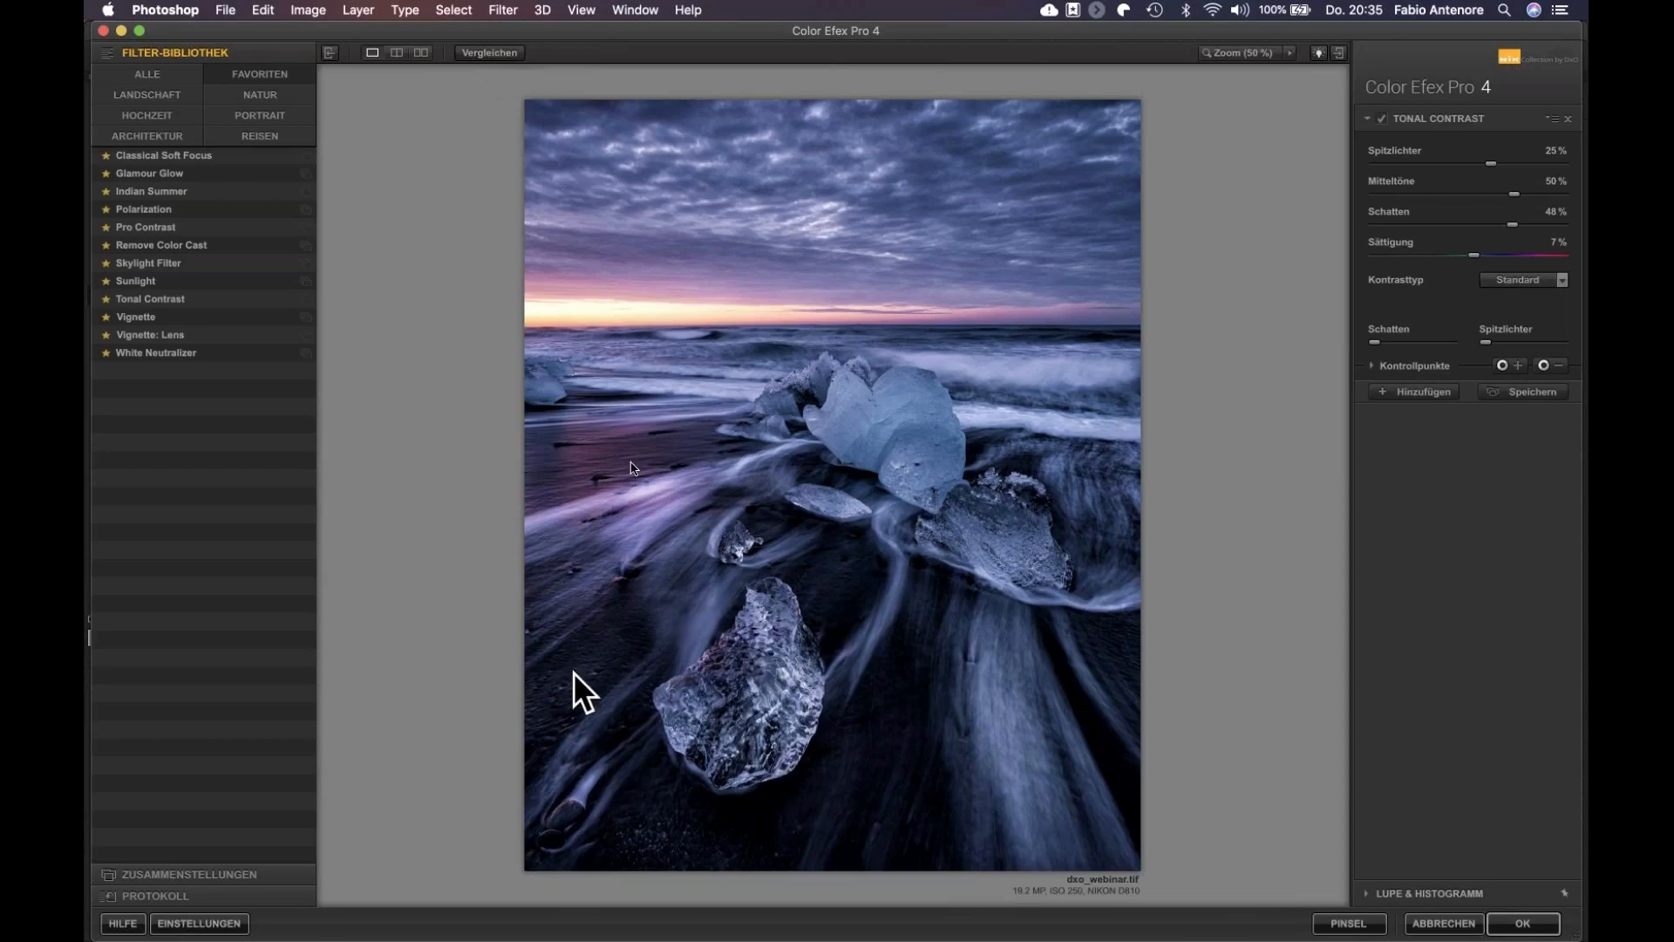
click(490, 53)
click(490, 52)
click(490, 52)
click(490, 52)
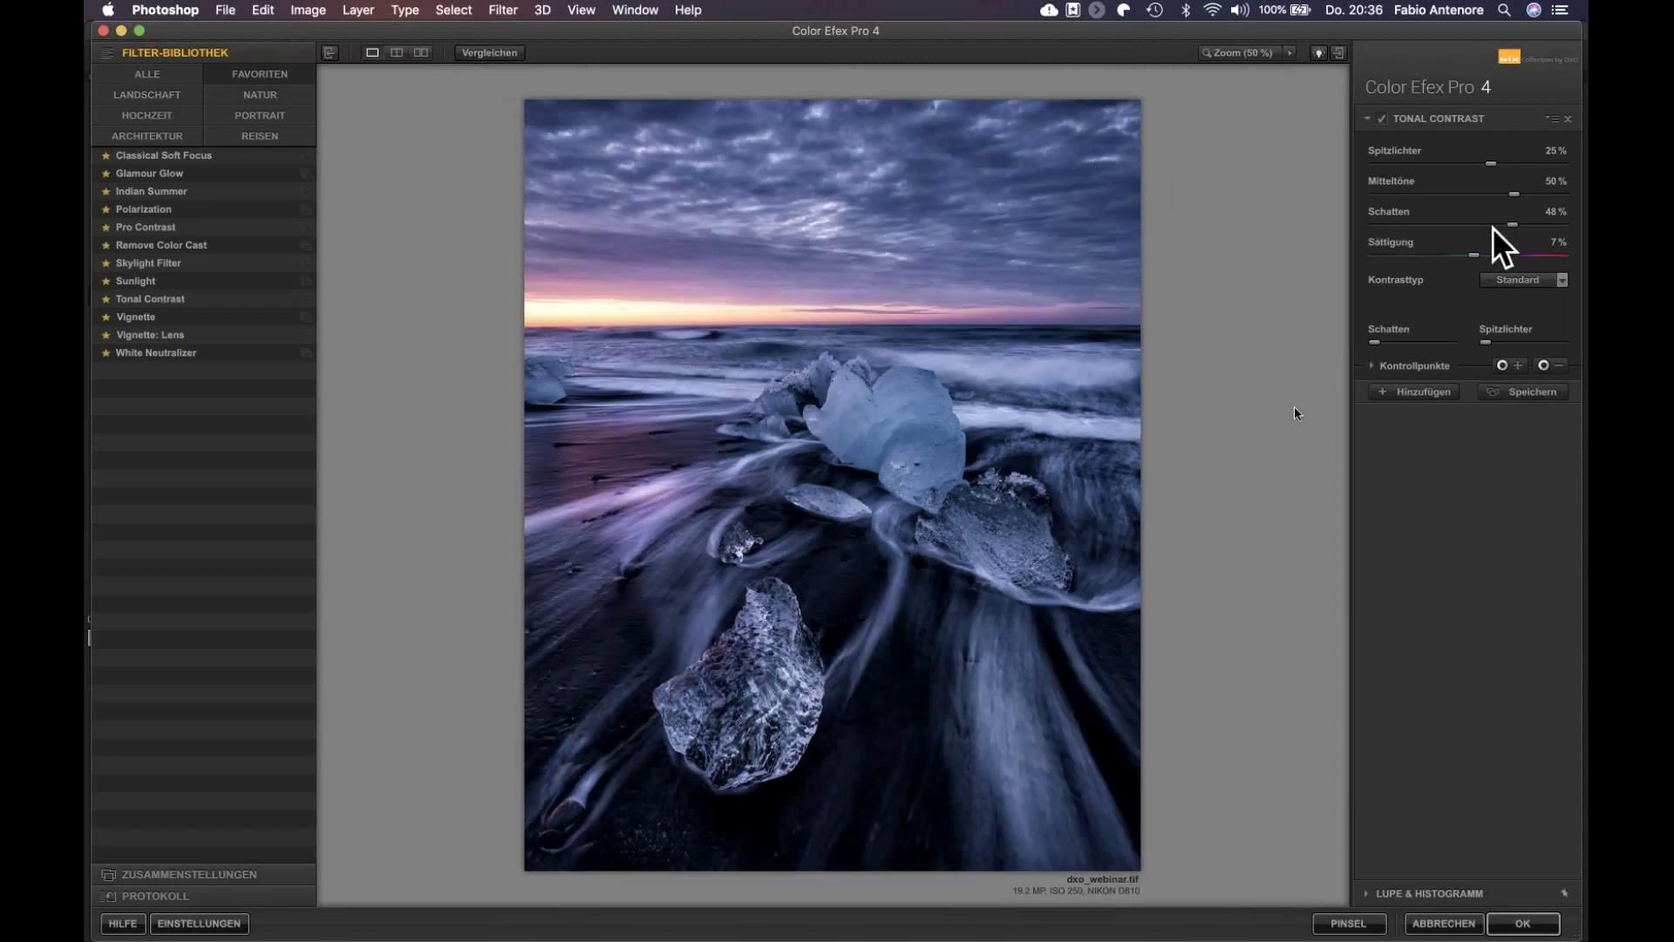
click(1517, 924)
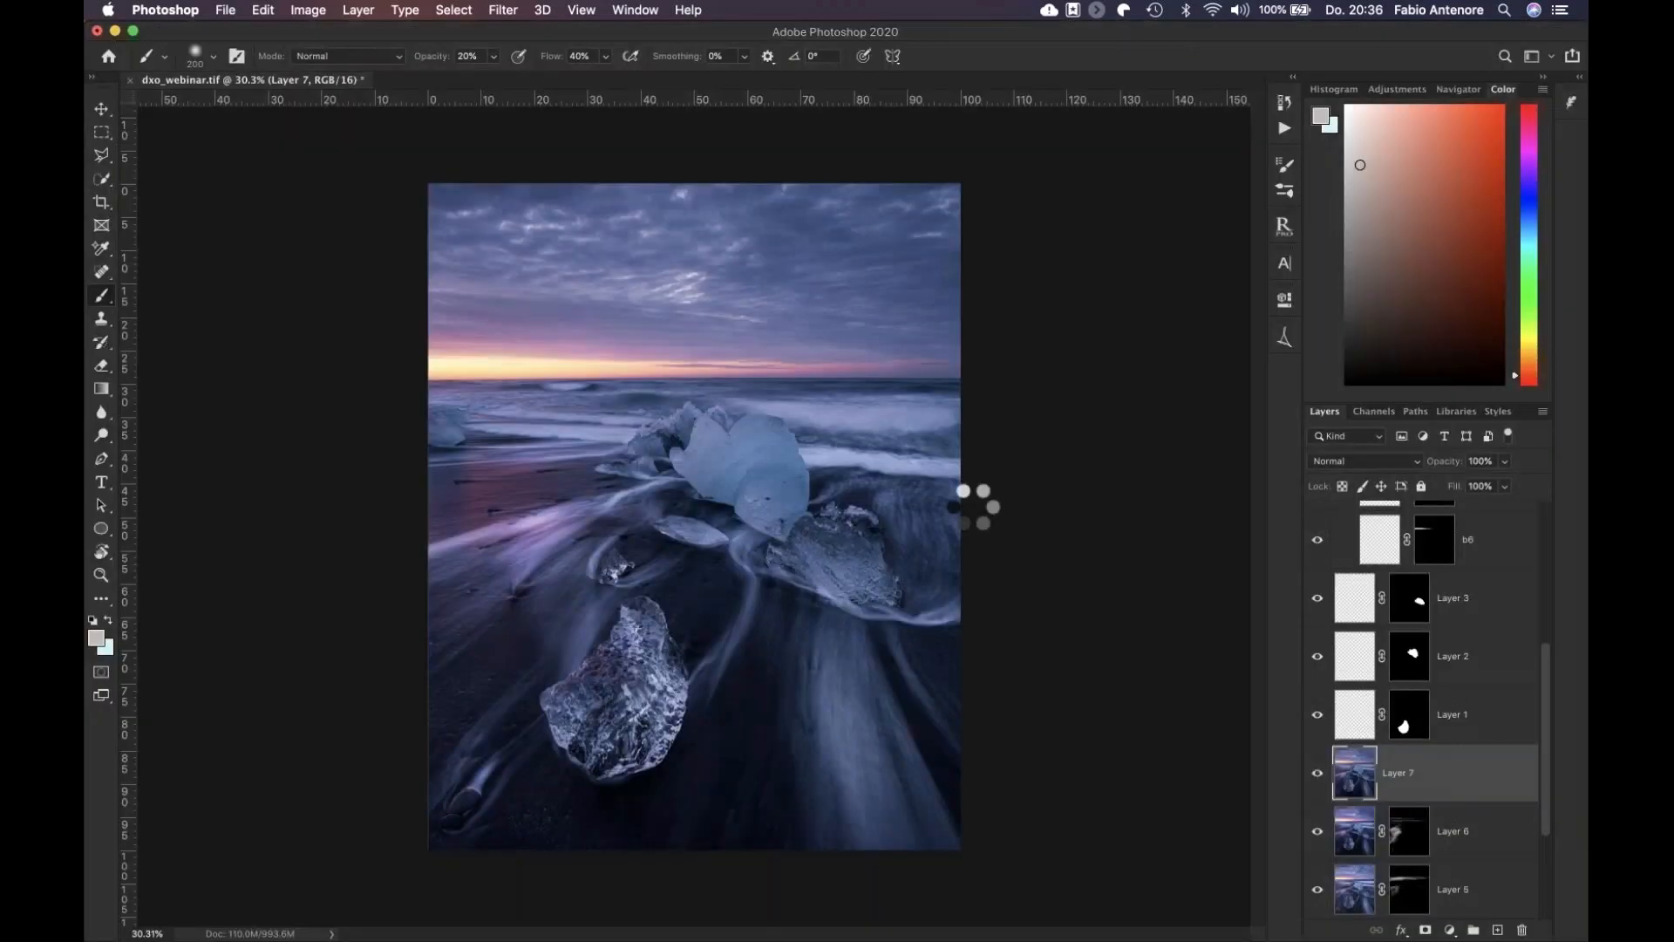
Hide Layer 7 behind a black mask, load Layer 1's mask as a selection, and paint white over the foreground ice
alt+click(1425, 929)
key(d)
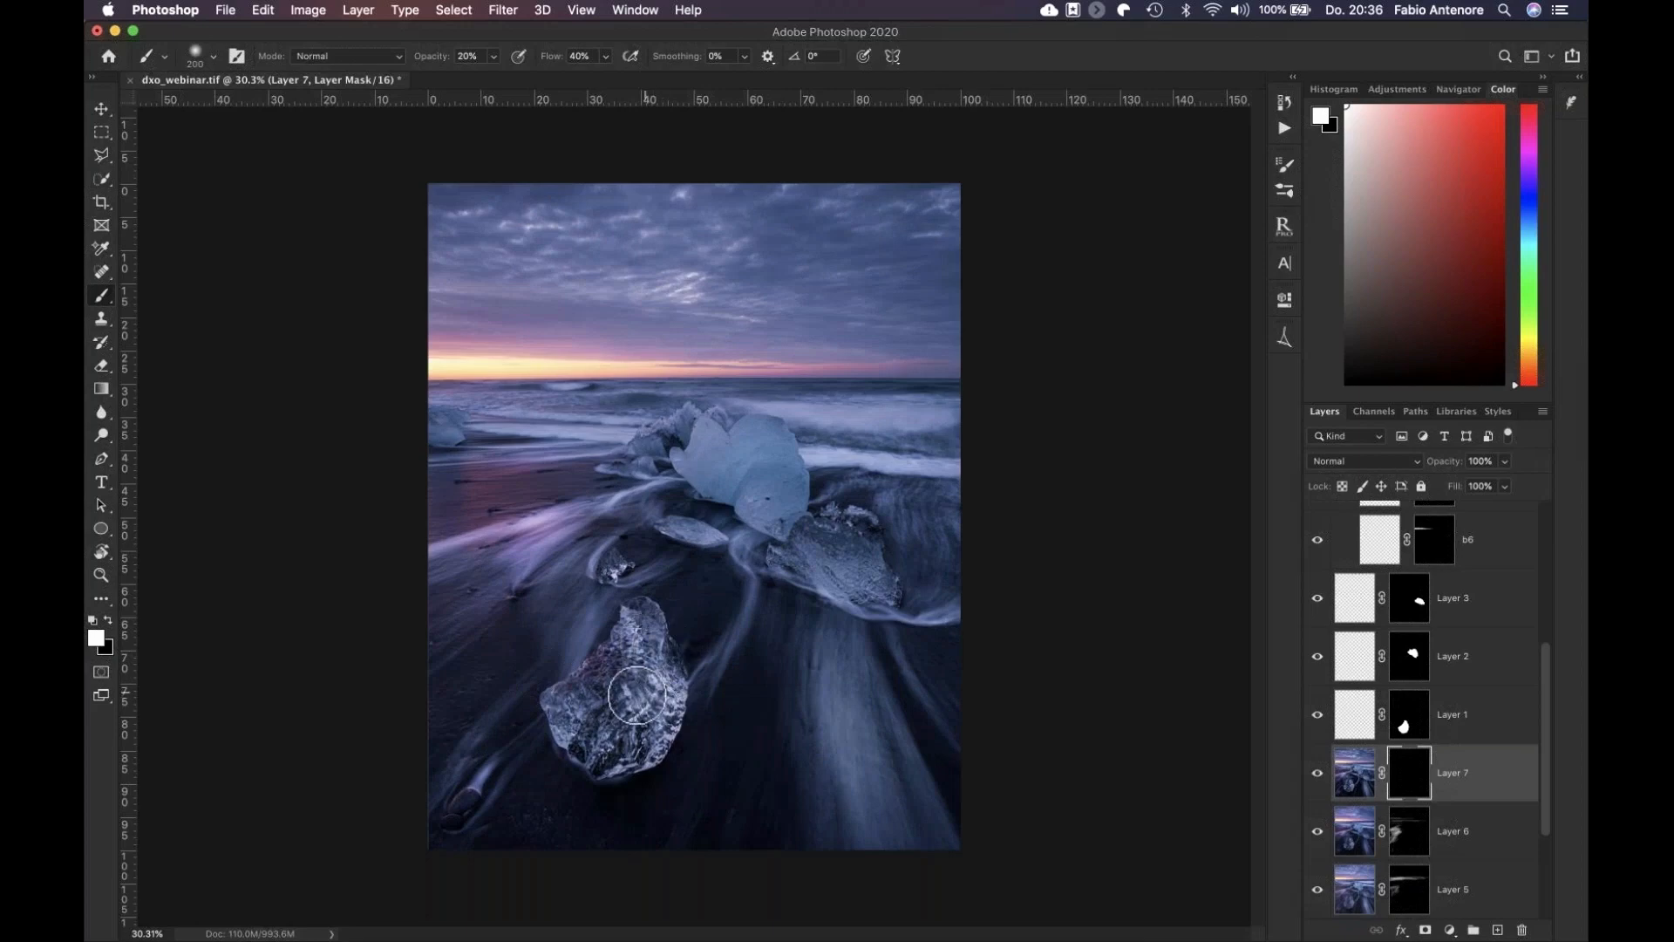
super+click(1406, 719)
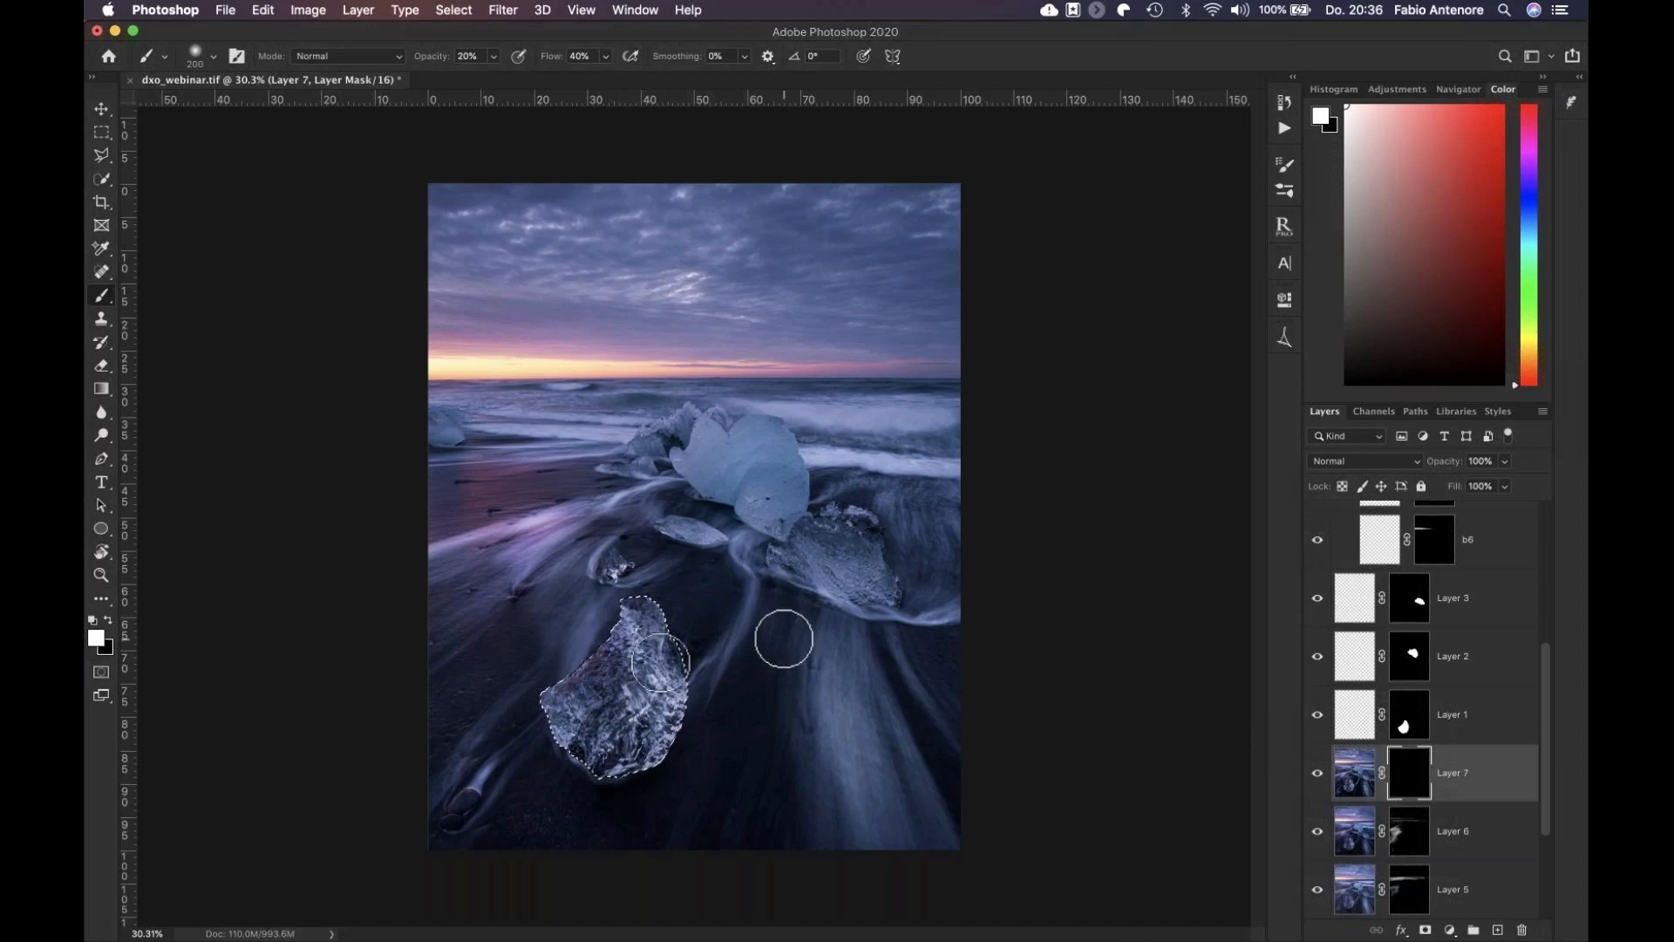
scroll(609, 687, up, 5)
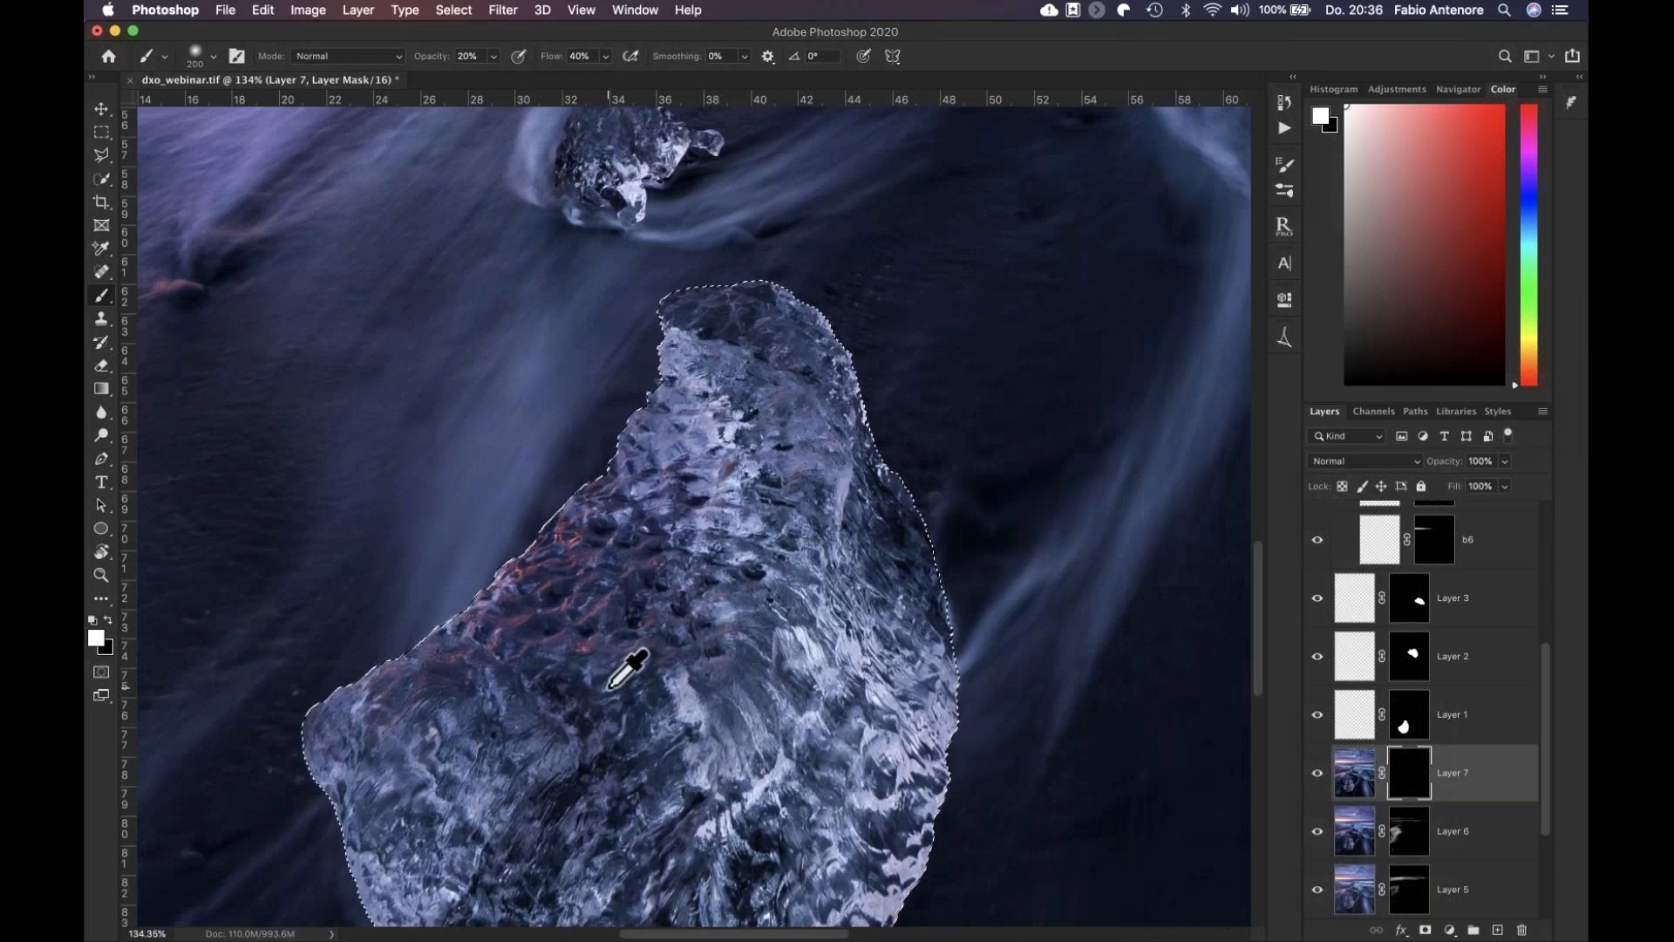
scroll(609, 687, down, 1)
drag(794, 449, 825, 412)
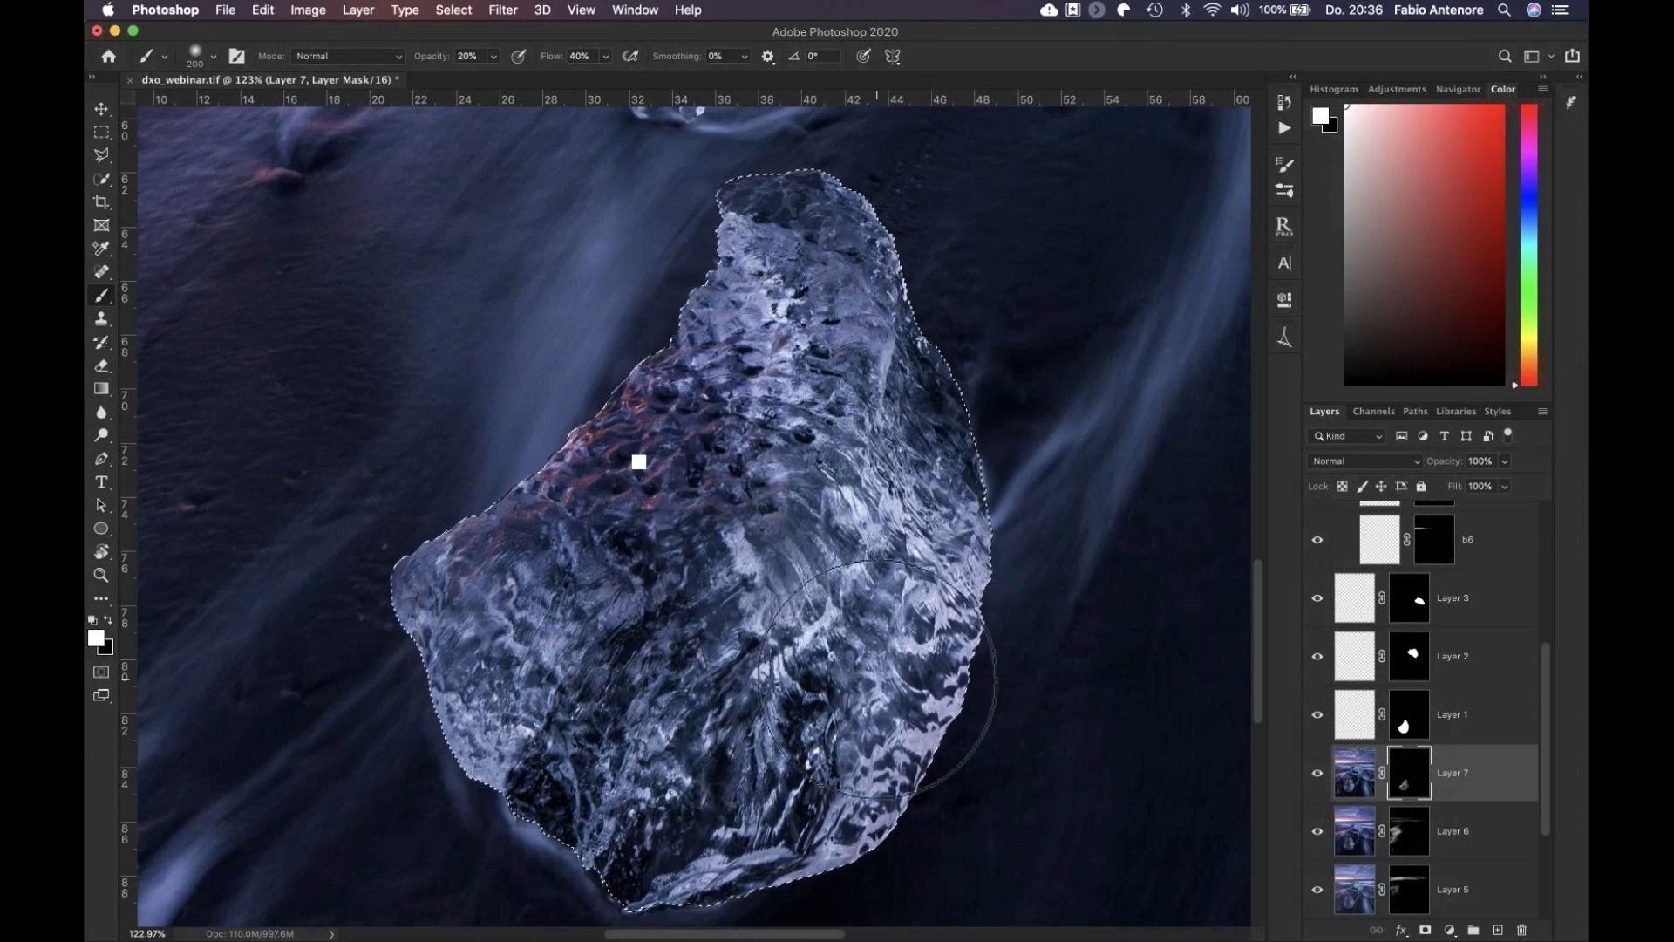
key(super+0)
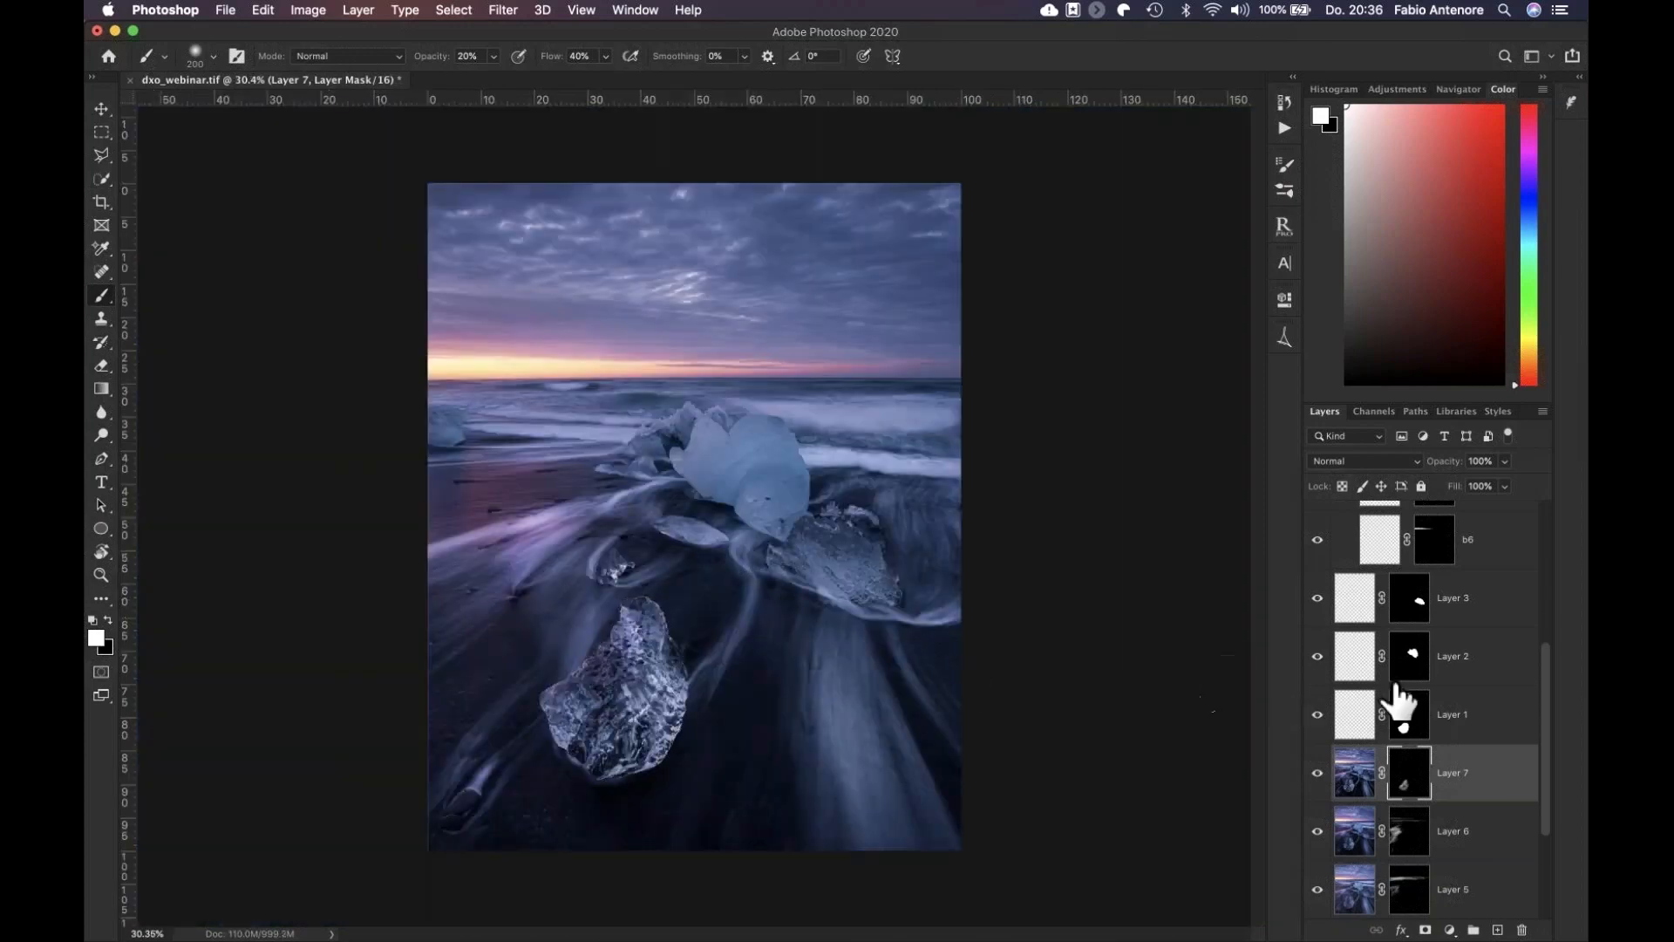
Preview bright luminosity mask 1 from the AF-Panel in the image
scroll(1395, 697, up, 5)
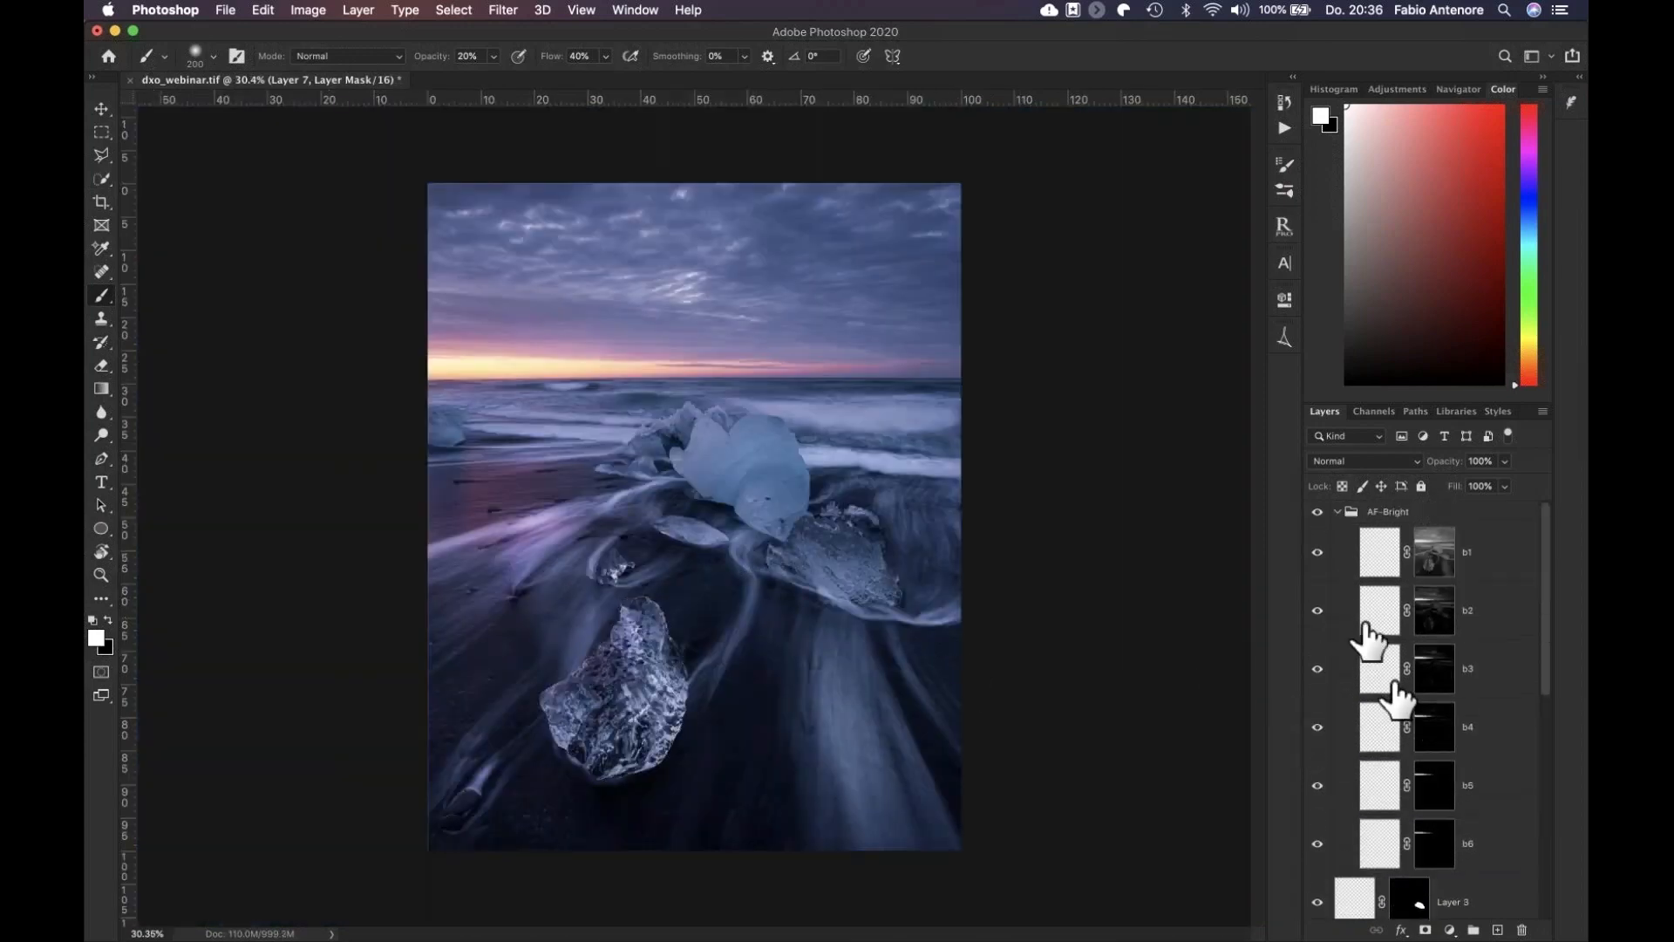
click(1282, 337)
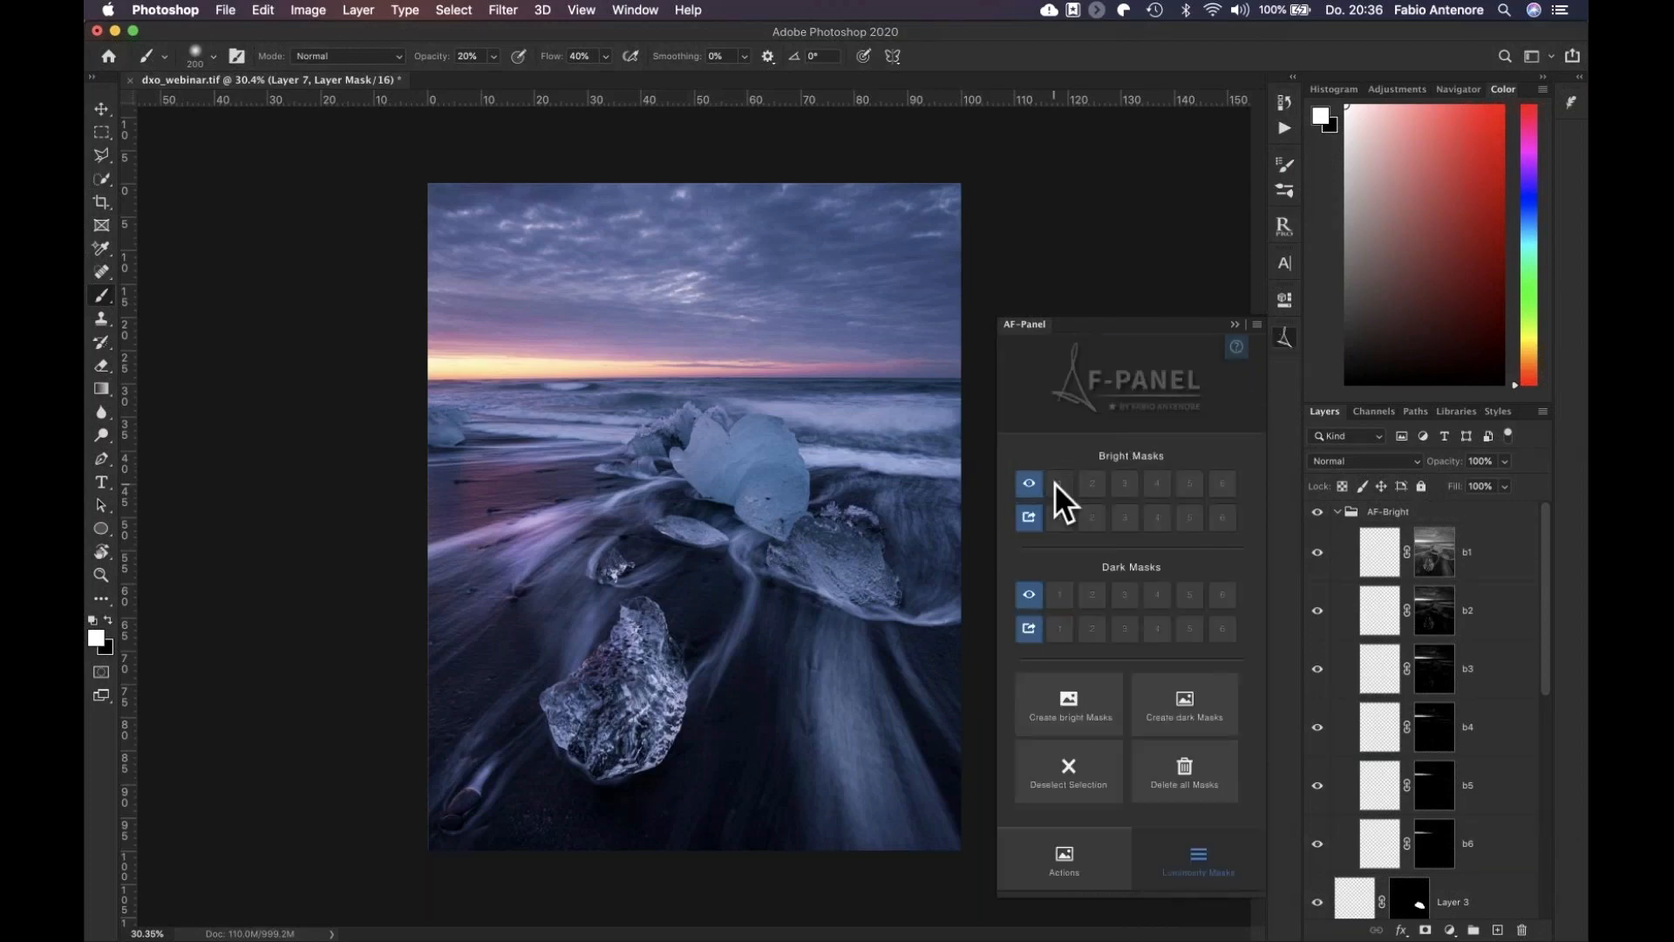
click(1057, 482)
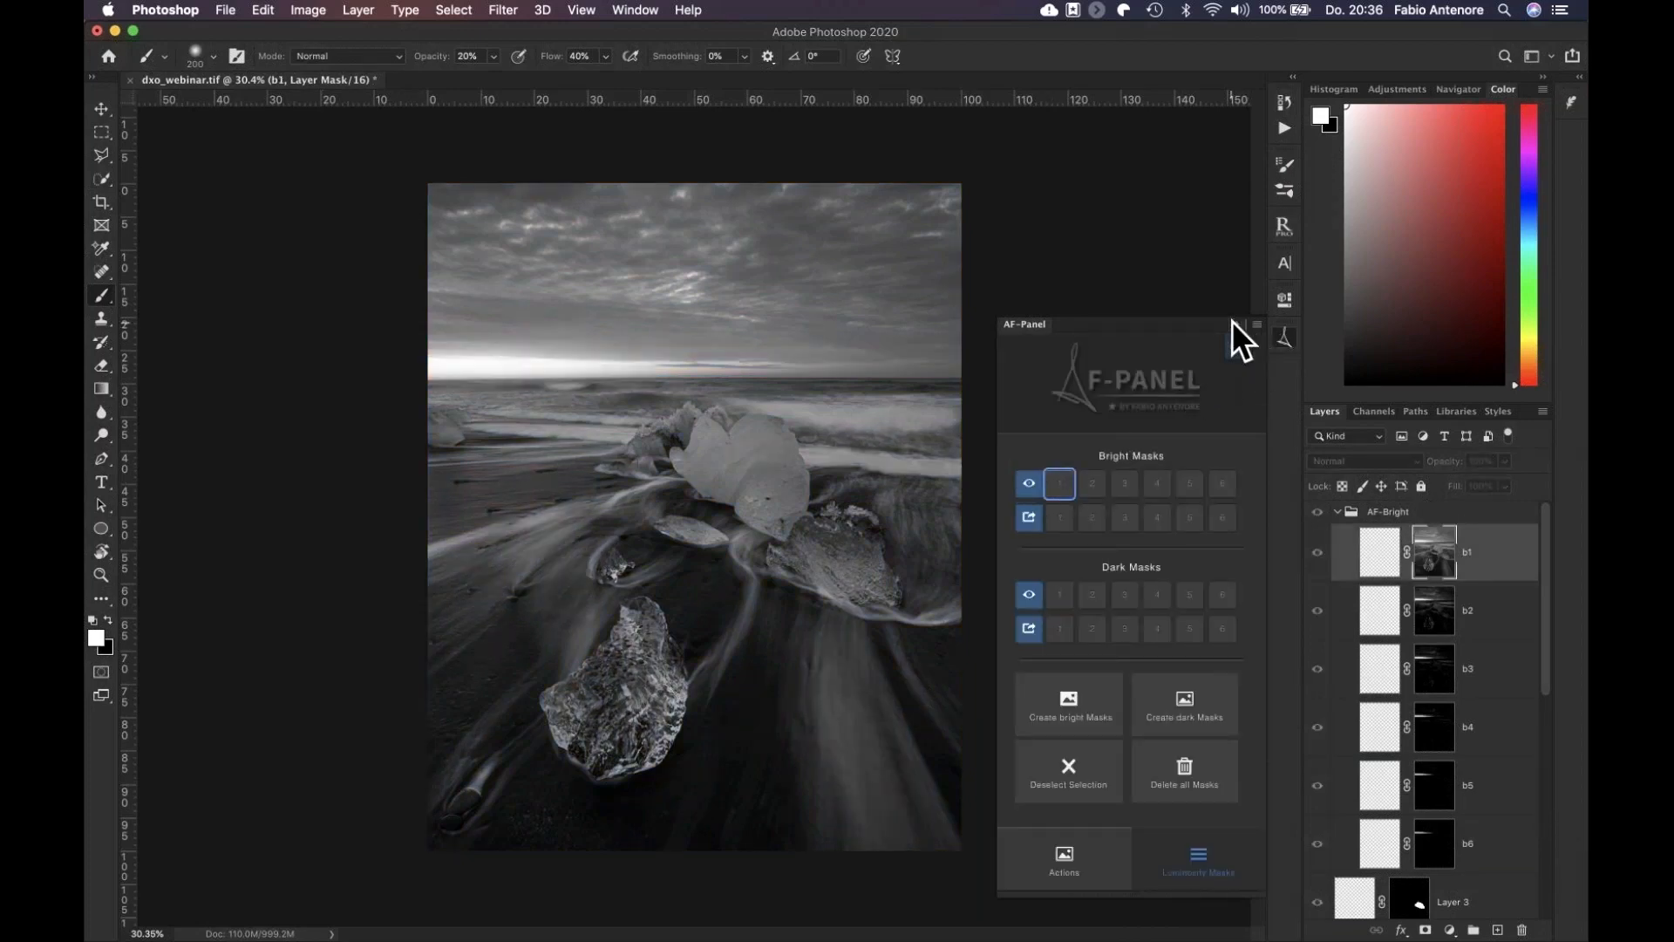
click(1231, 321)
click(1279, 342)
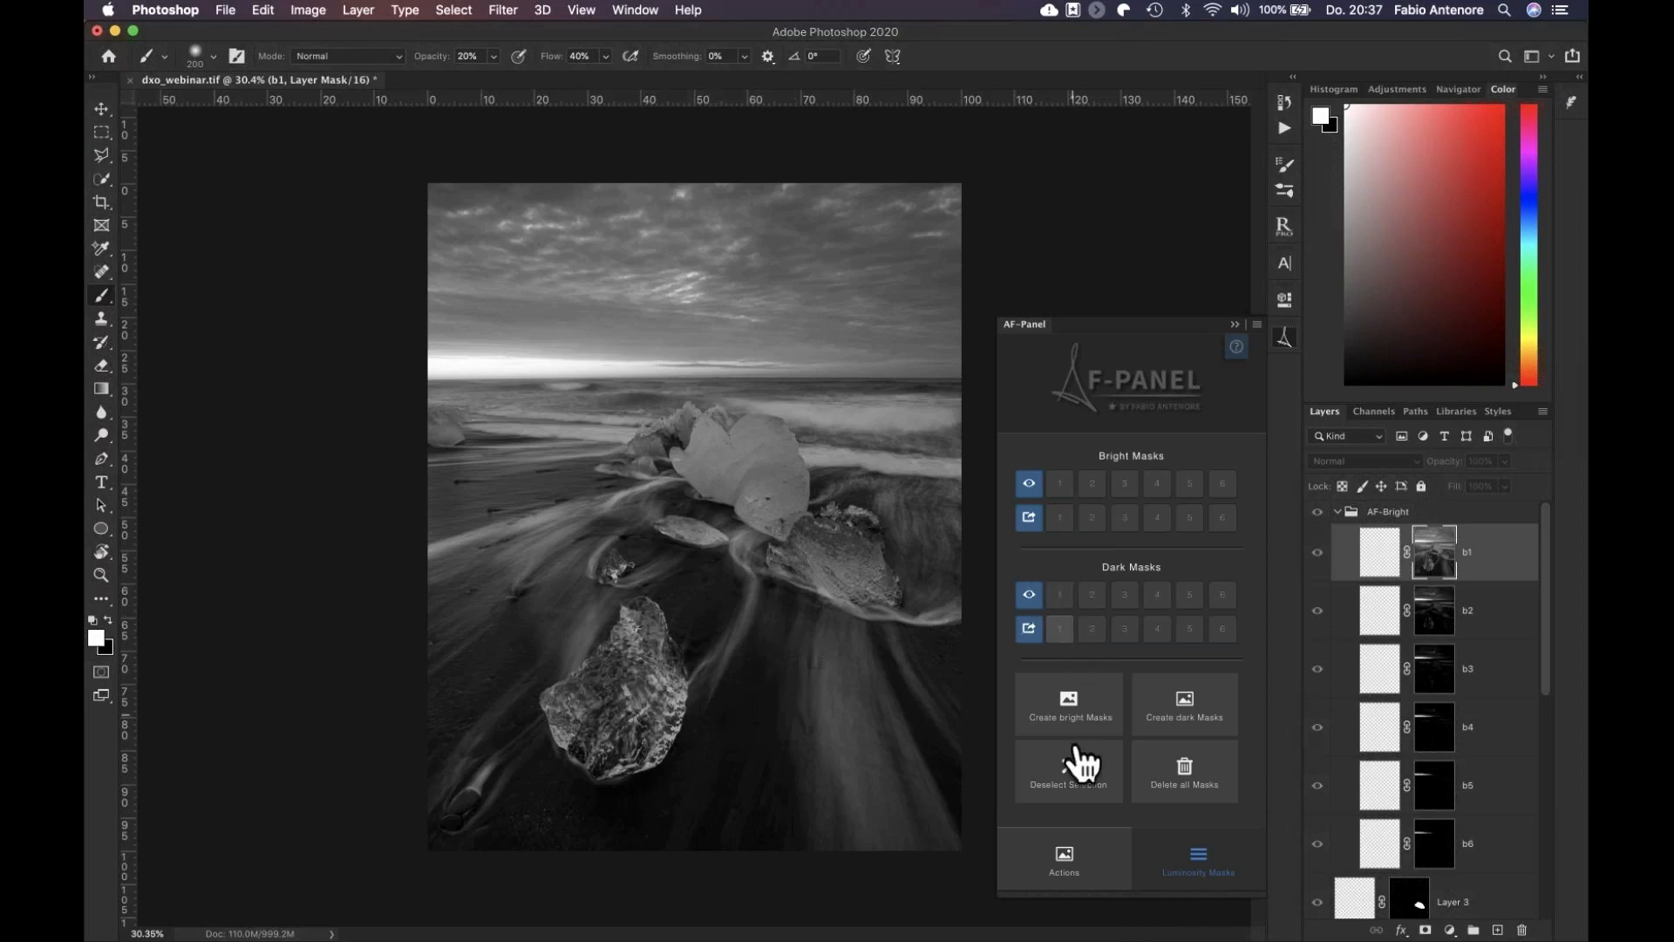
Delete all existing luminosity masks and create a fresh set of bright masks with the AF-Panel
click(1184, 774)
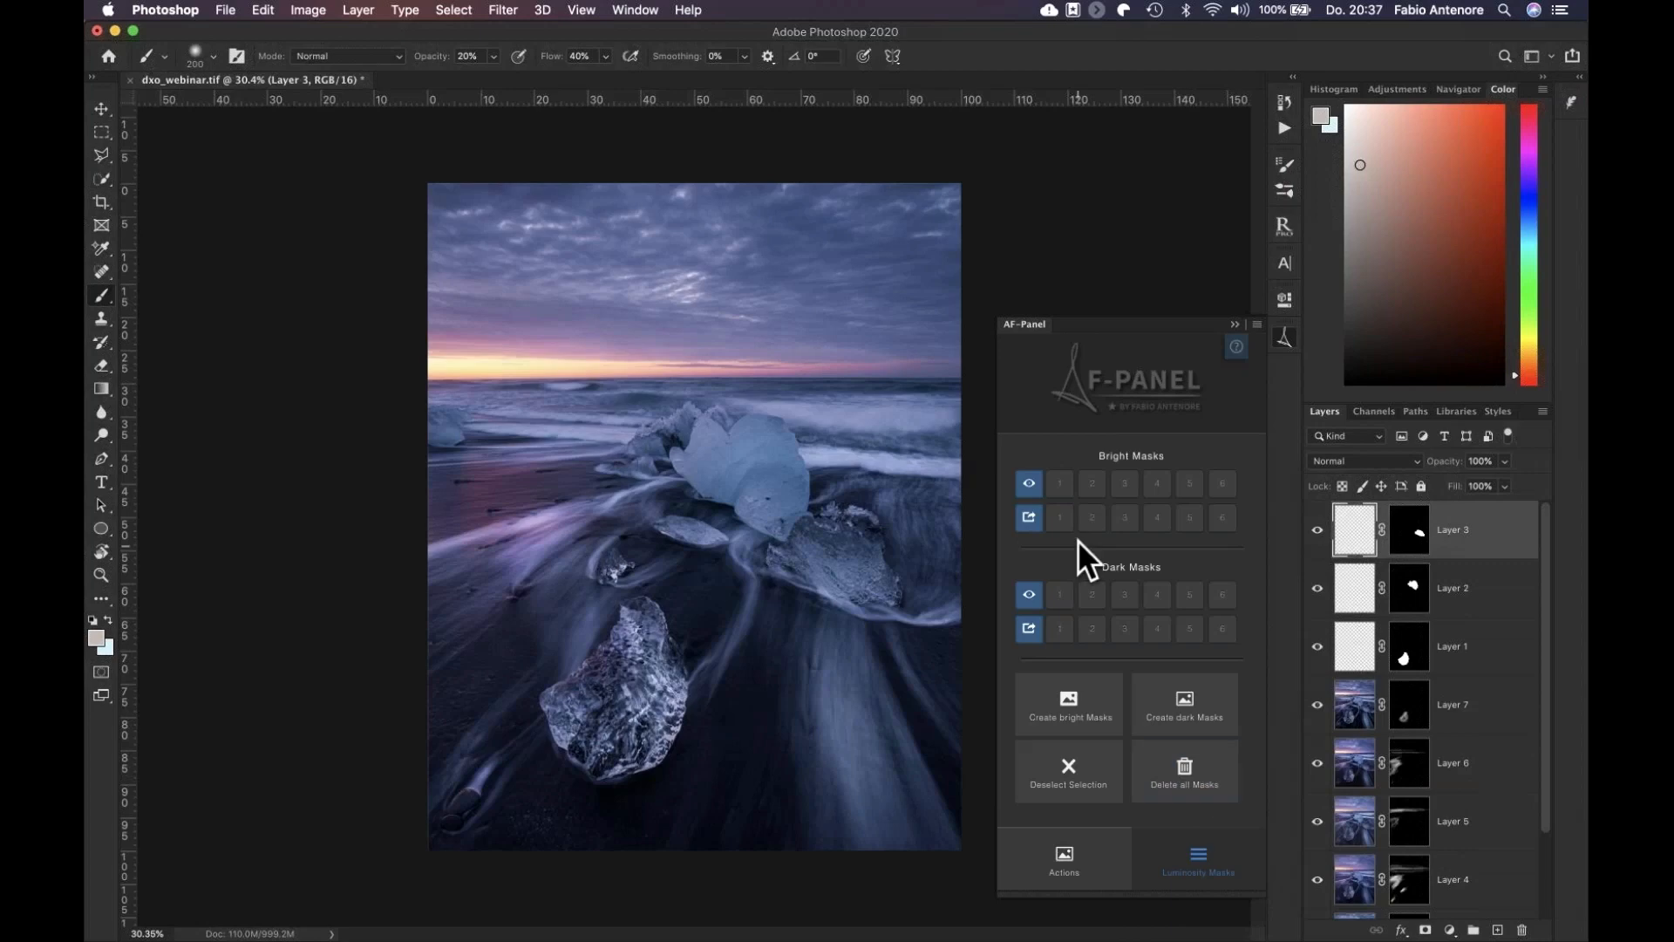
click(1067, 715)
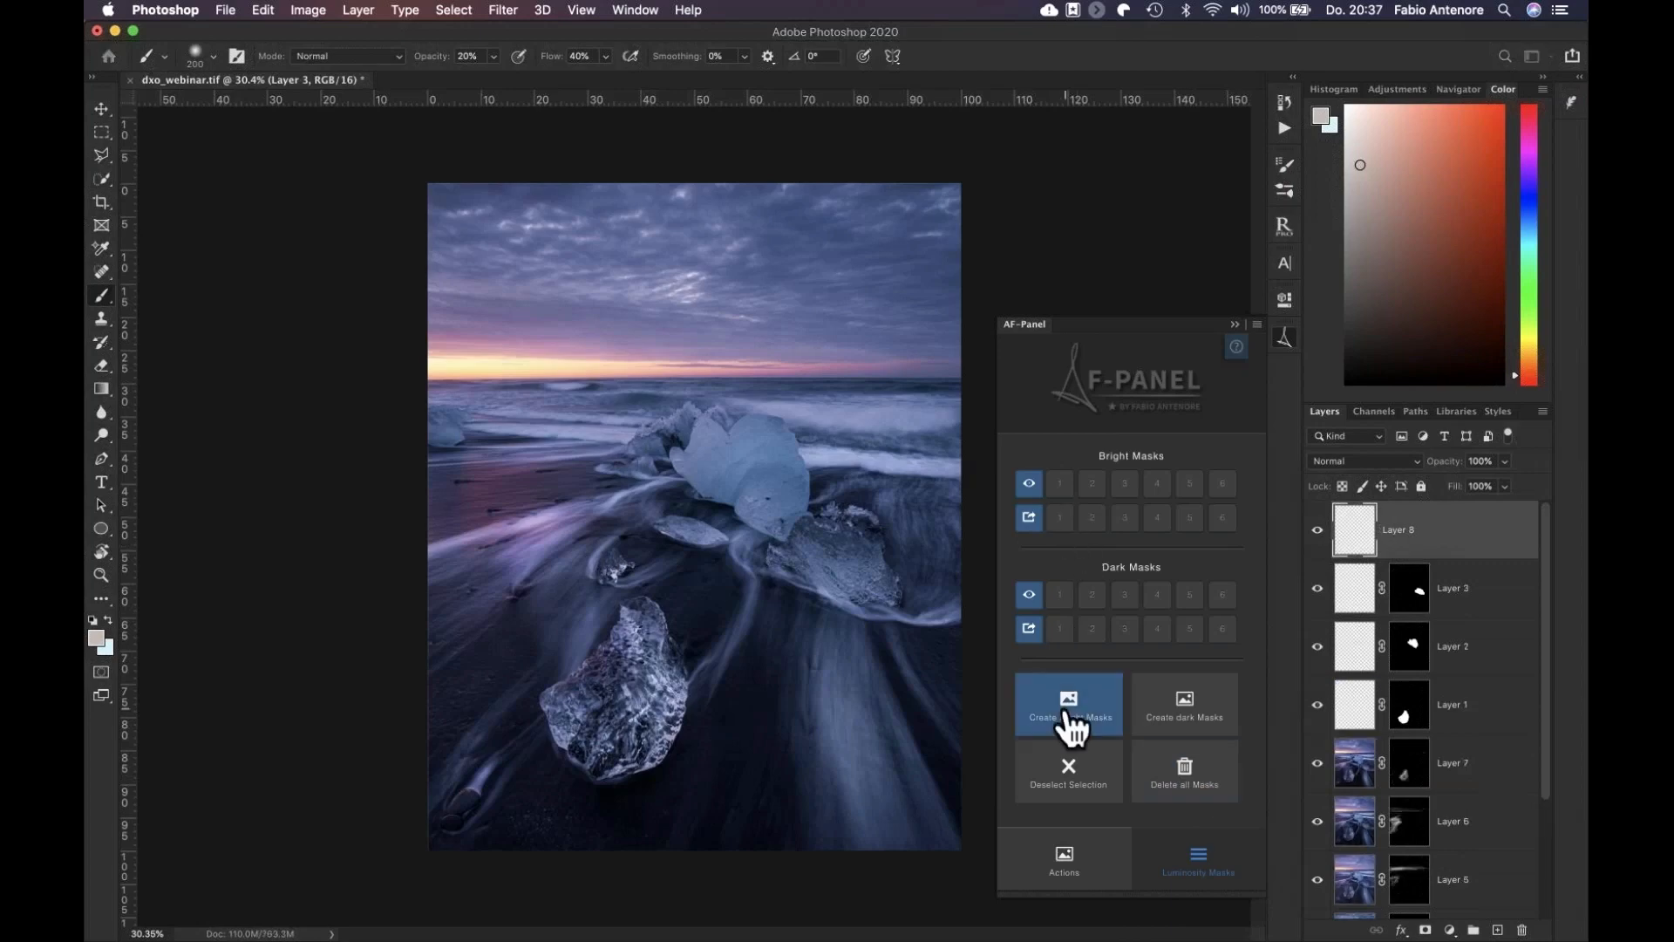
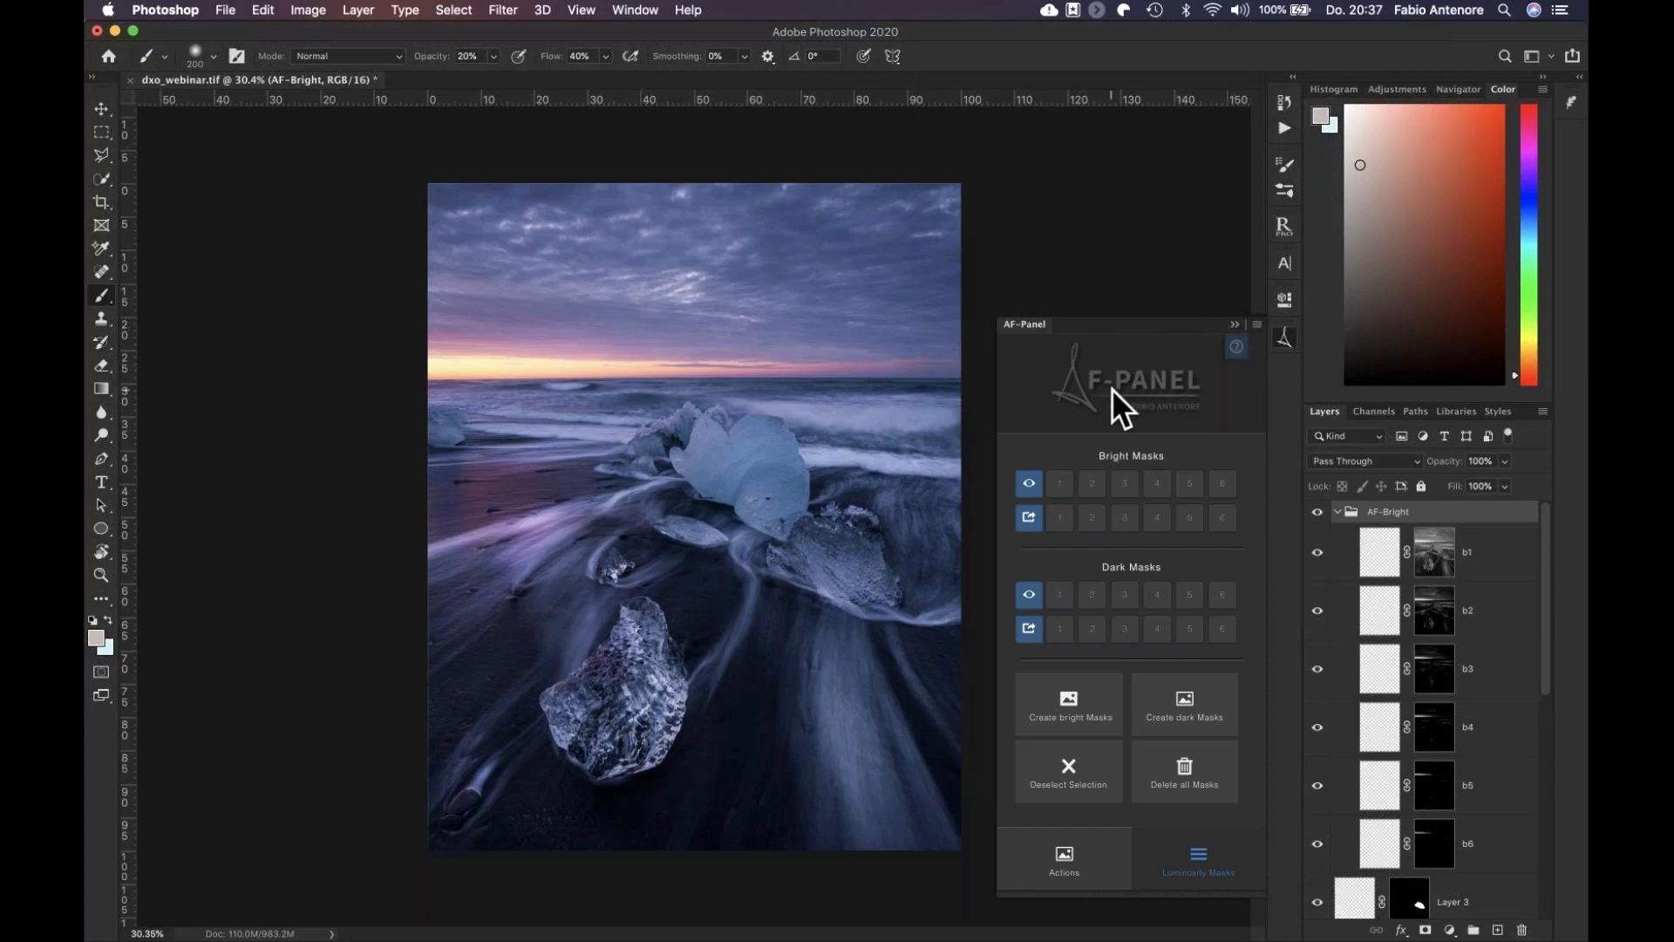
click(1234, 324)
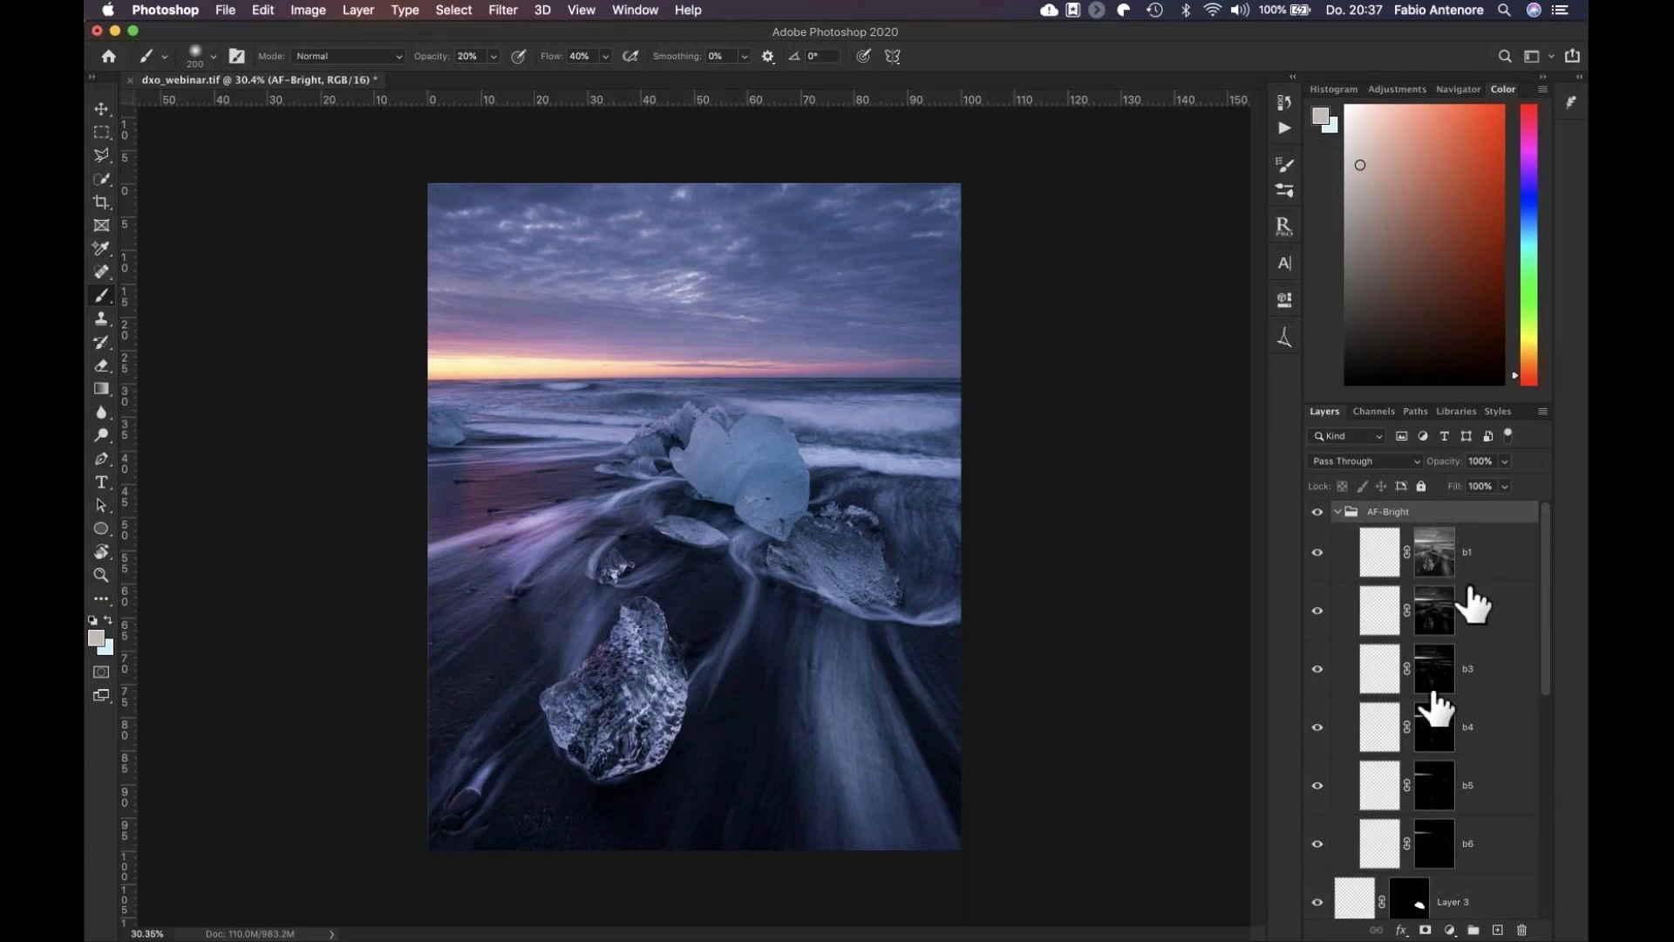
Preview bright masks 2 and 1, load bright mask 1 as a selection, and collapse the AF-Bright group
click(1275, 337)
click(1091, 484)
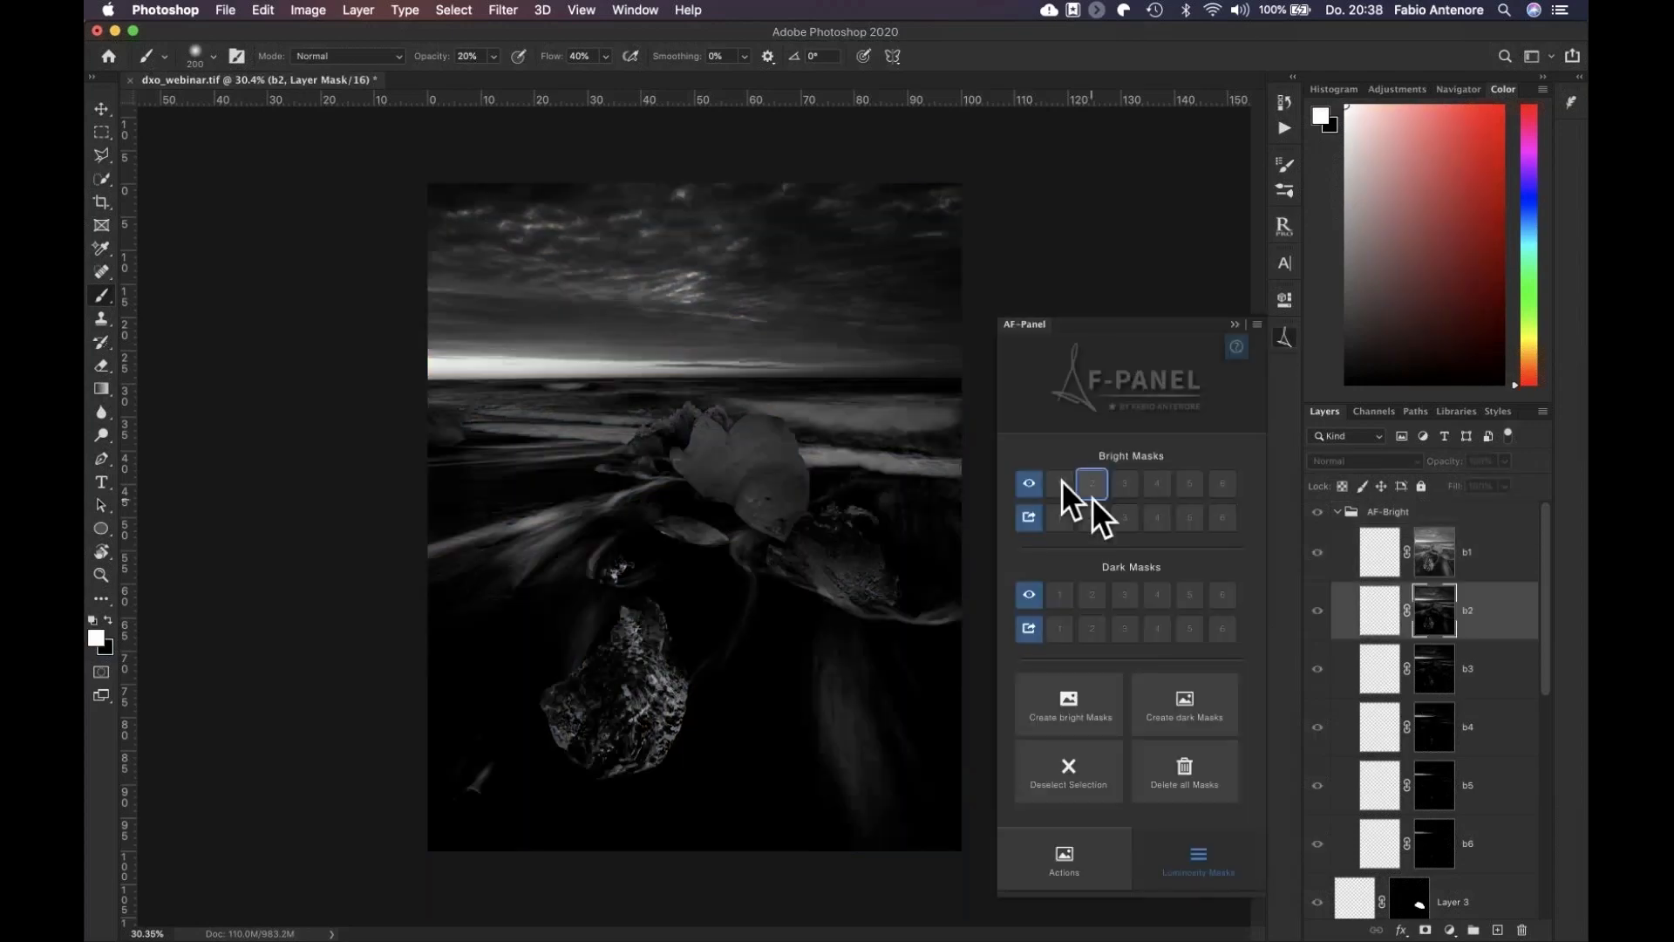
click(1054, 482)
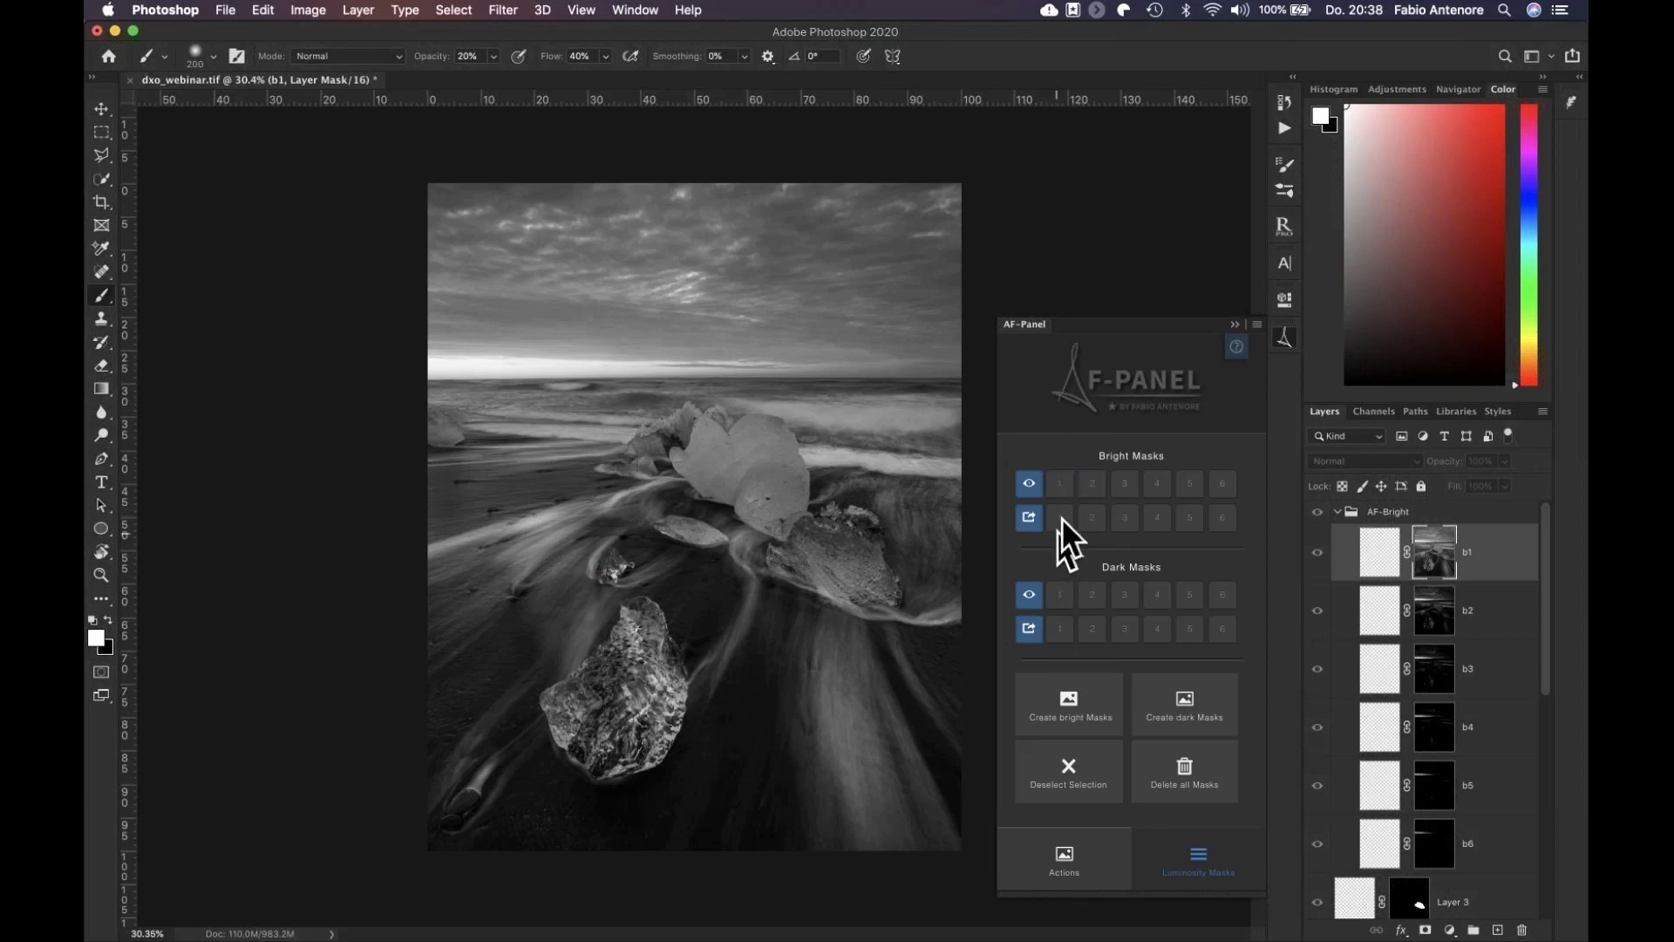
click(1060, 517)
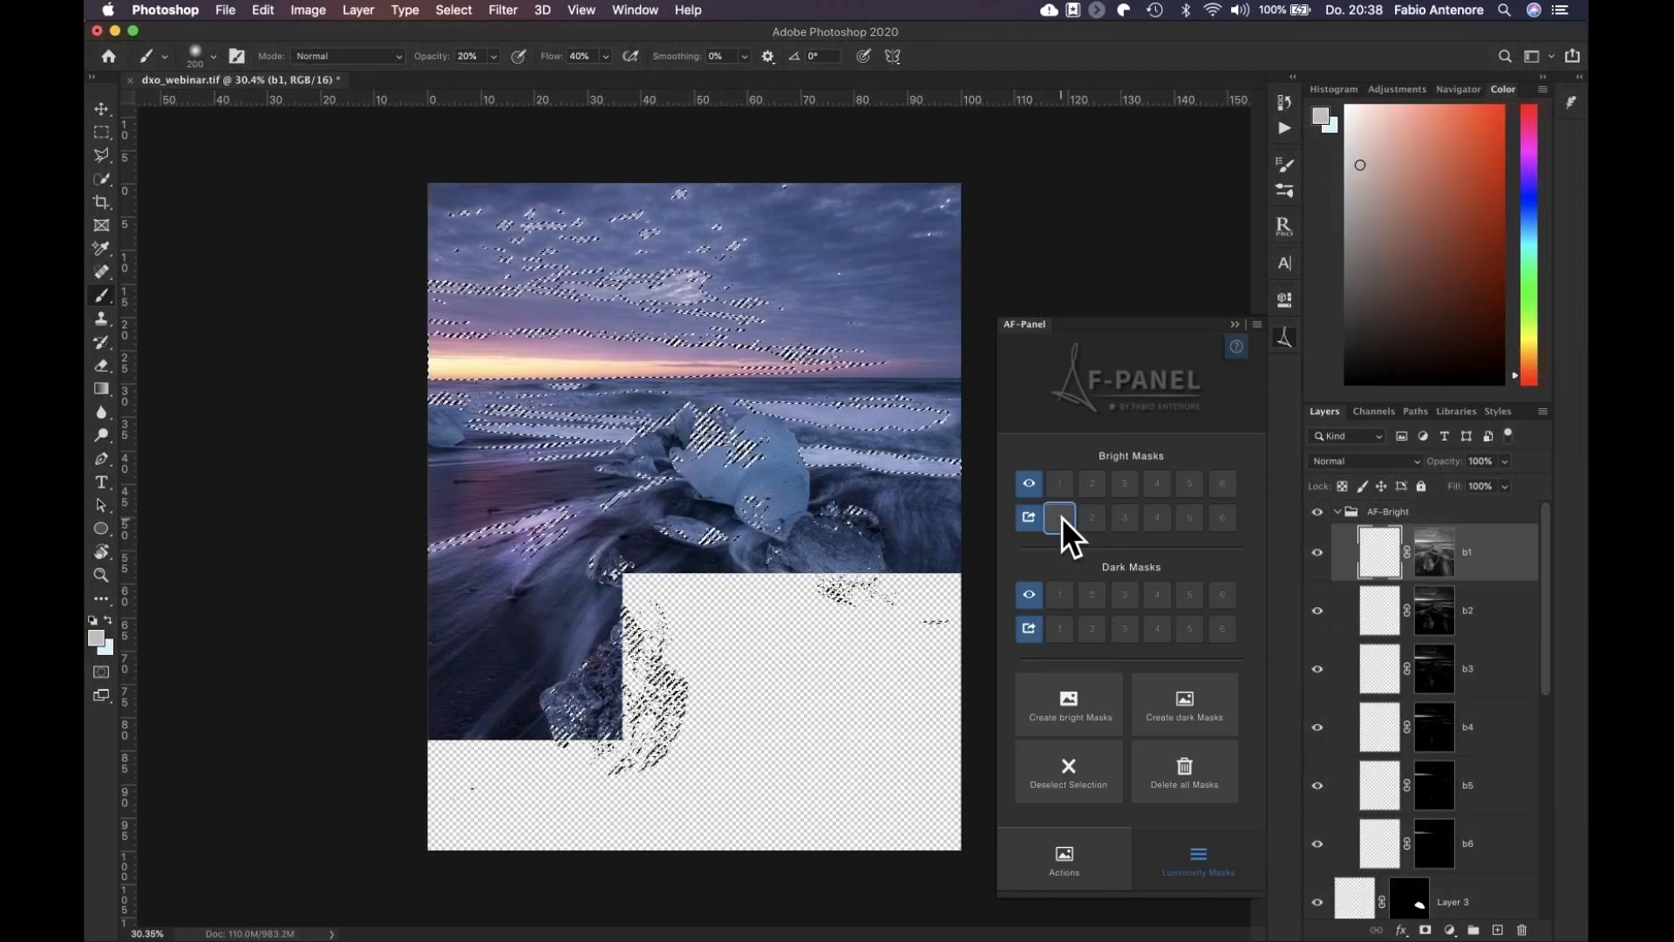
click(1233, 325)
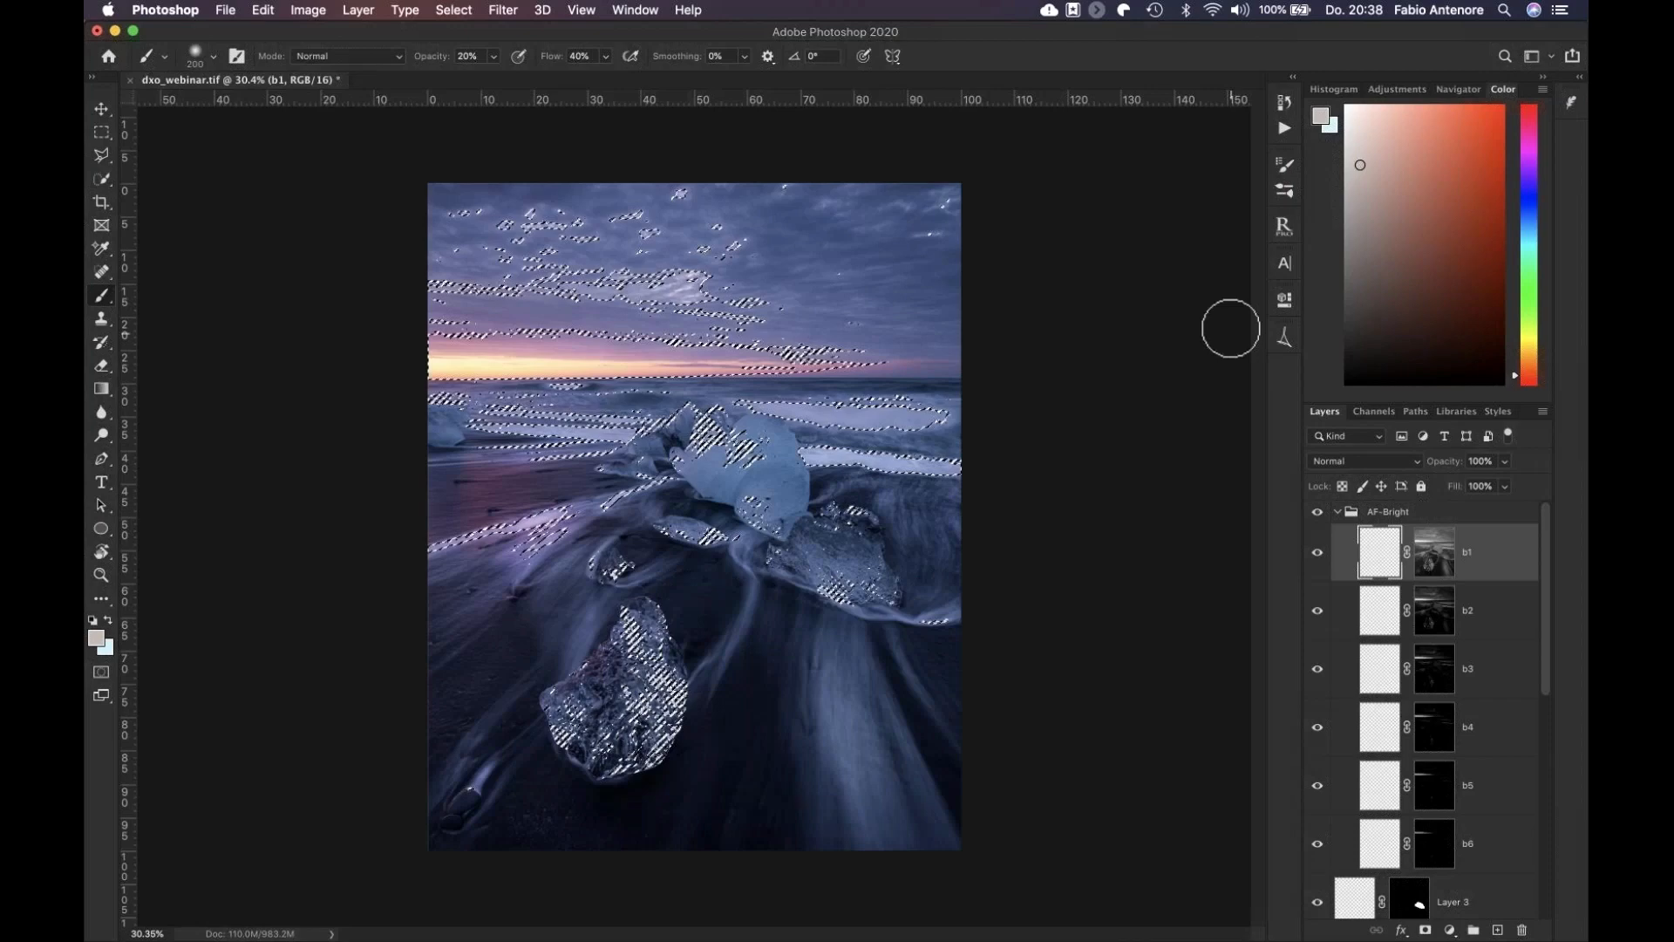
click(1337, 512)
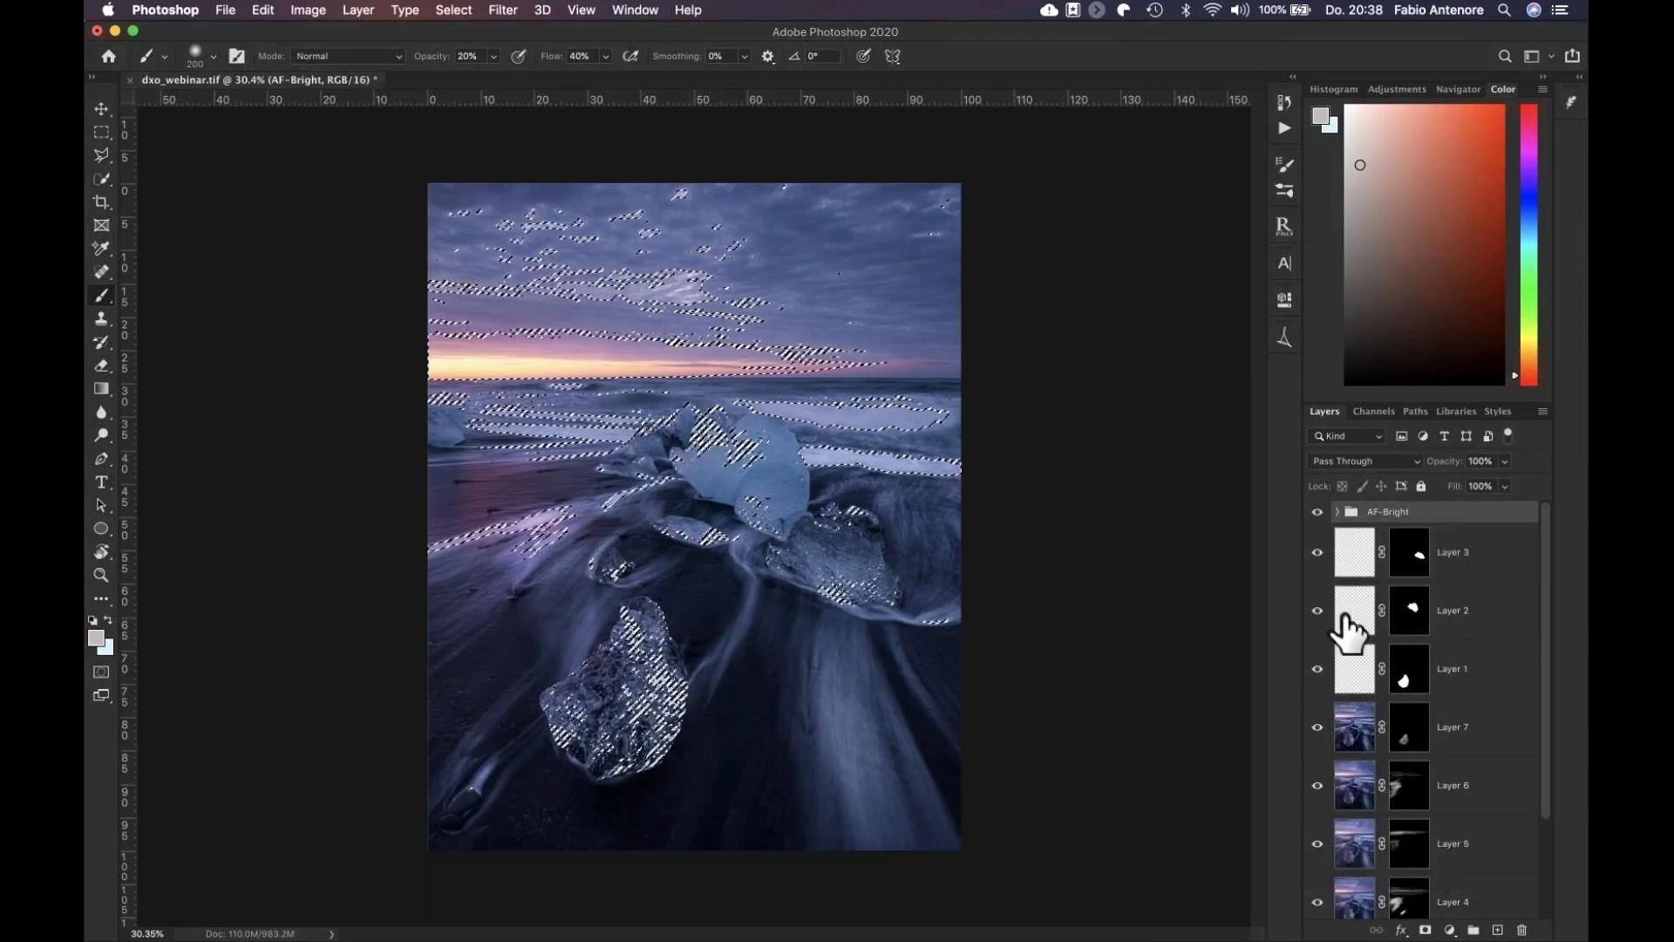
Paint white over the foreground water streaks on Layer 7's mask with a 700-pixel brush at 40% opacity and 100% flow
key(super+d)
scroll(1360, 637, down, 3)
click(1410, 662)
key(bracketright)
key(bracketright)
key(bracketright)
key(bracketright)
key(bracketright)
key(bracketright)
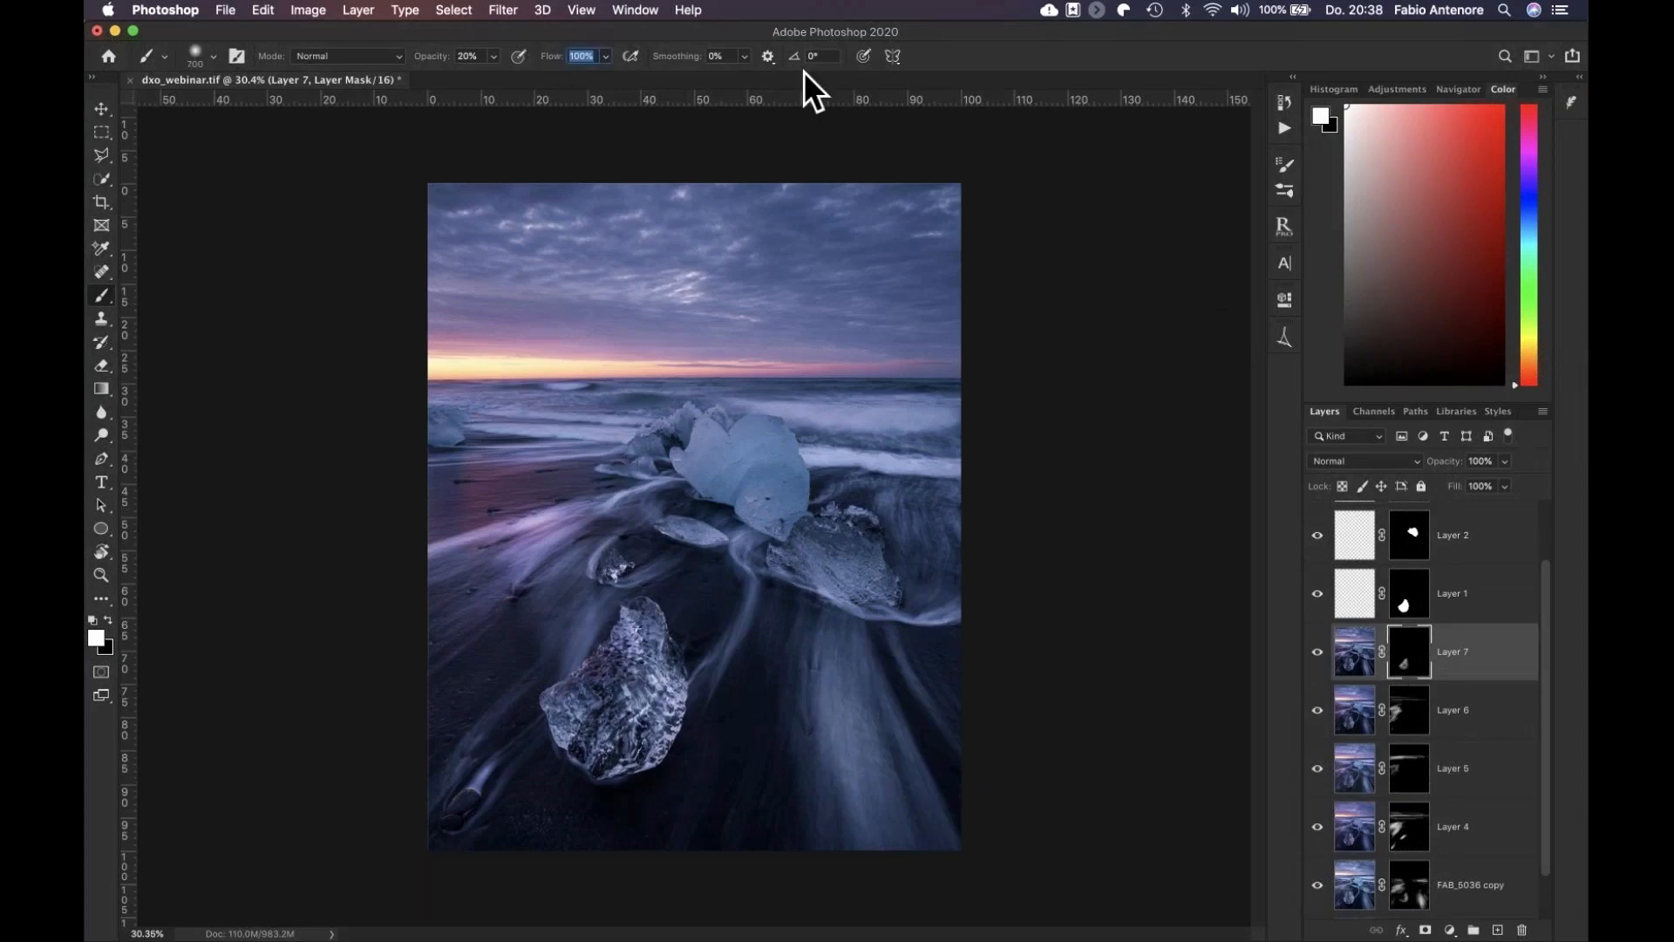
key(shift+0)
key(4)
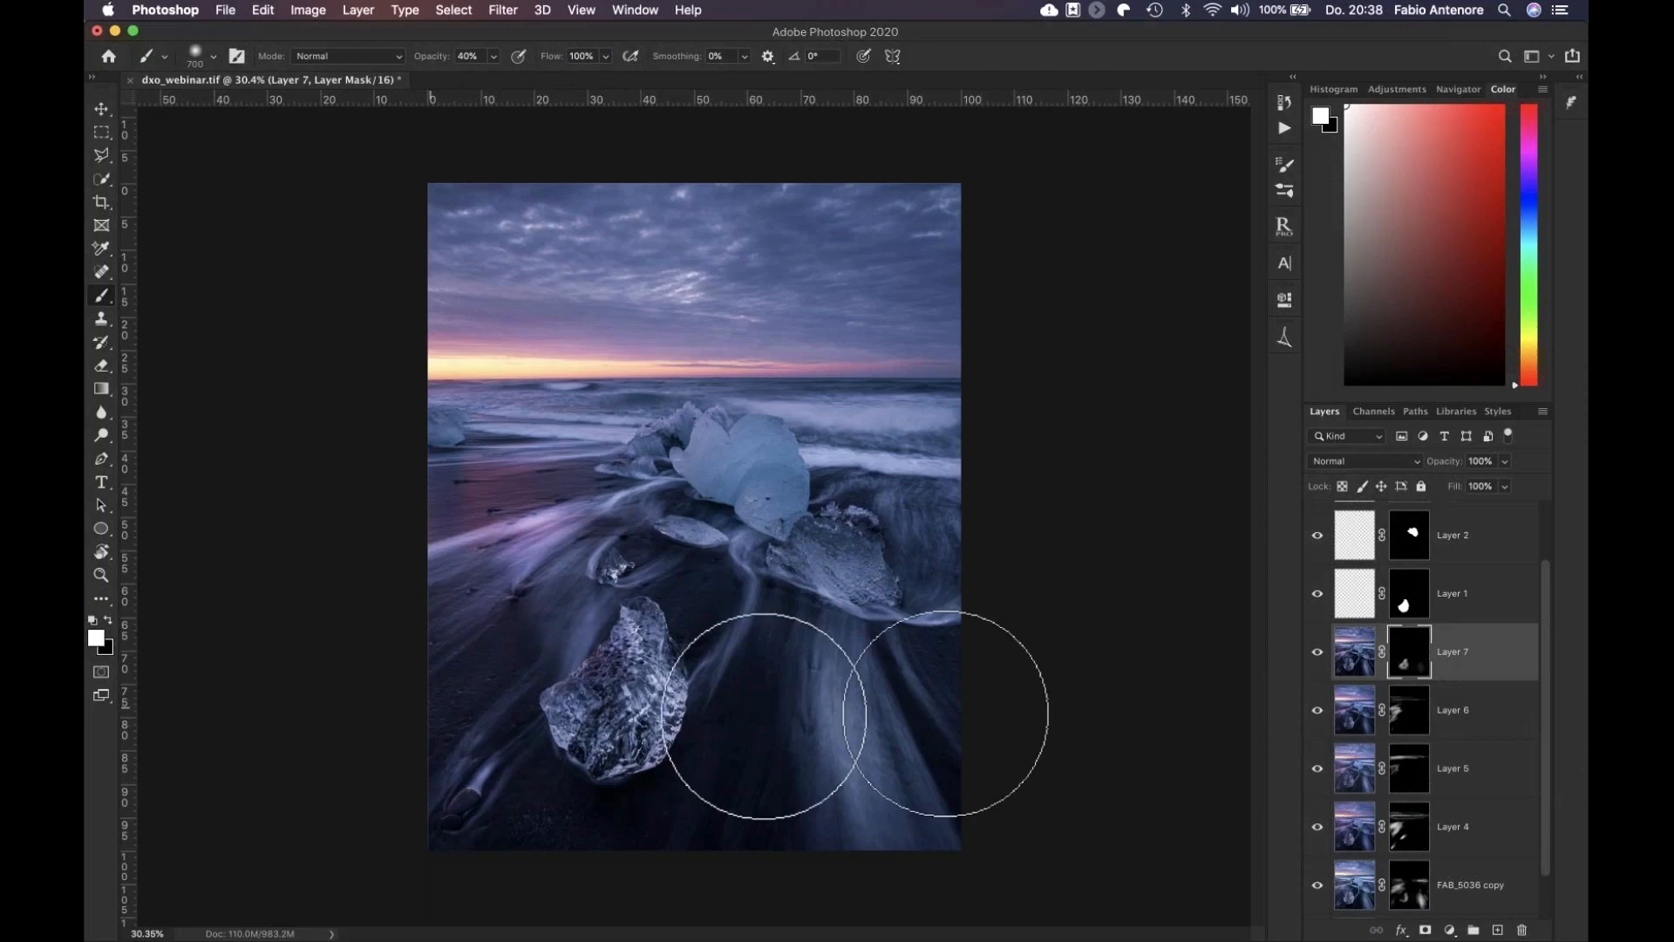
drag(945, 713, 591, 638)
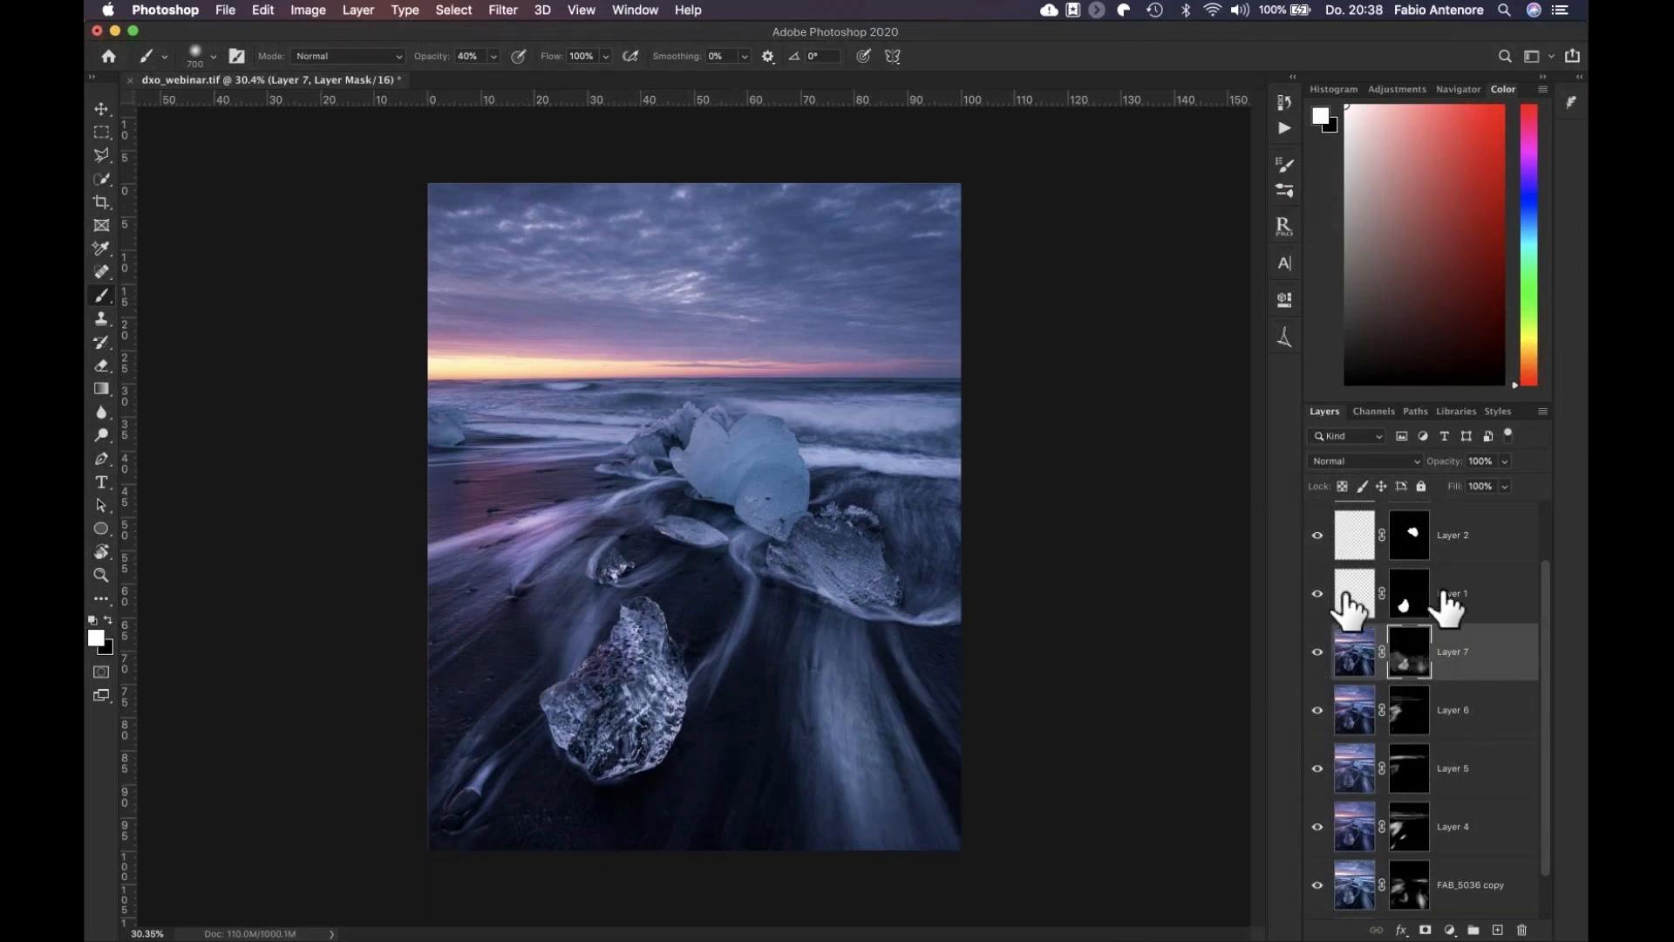
key(super+d)
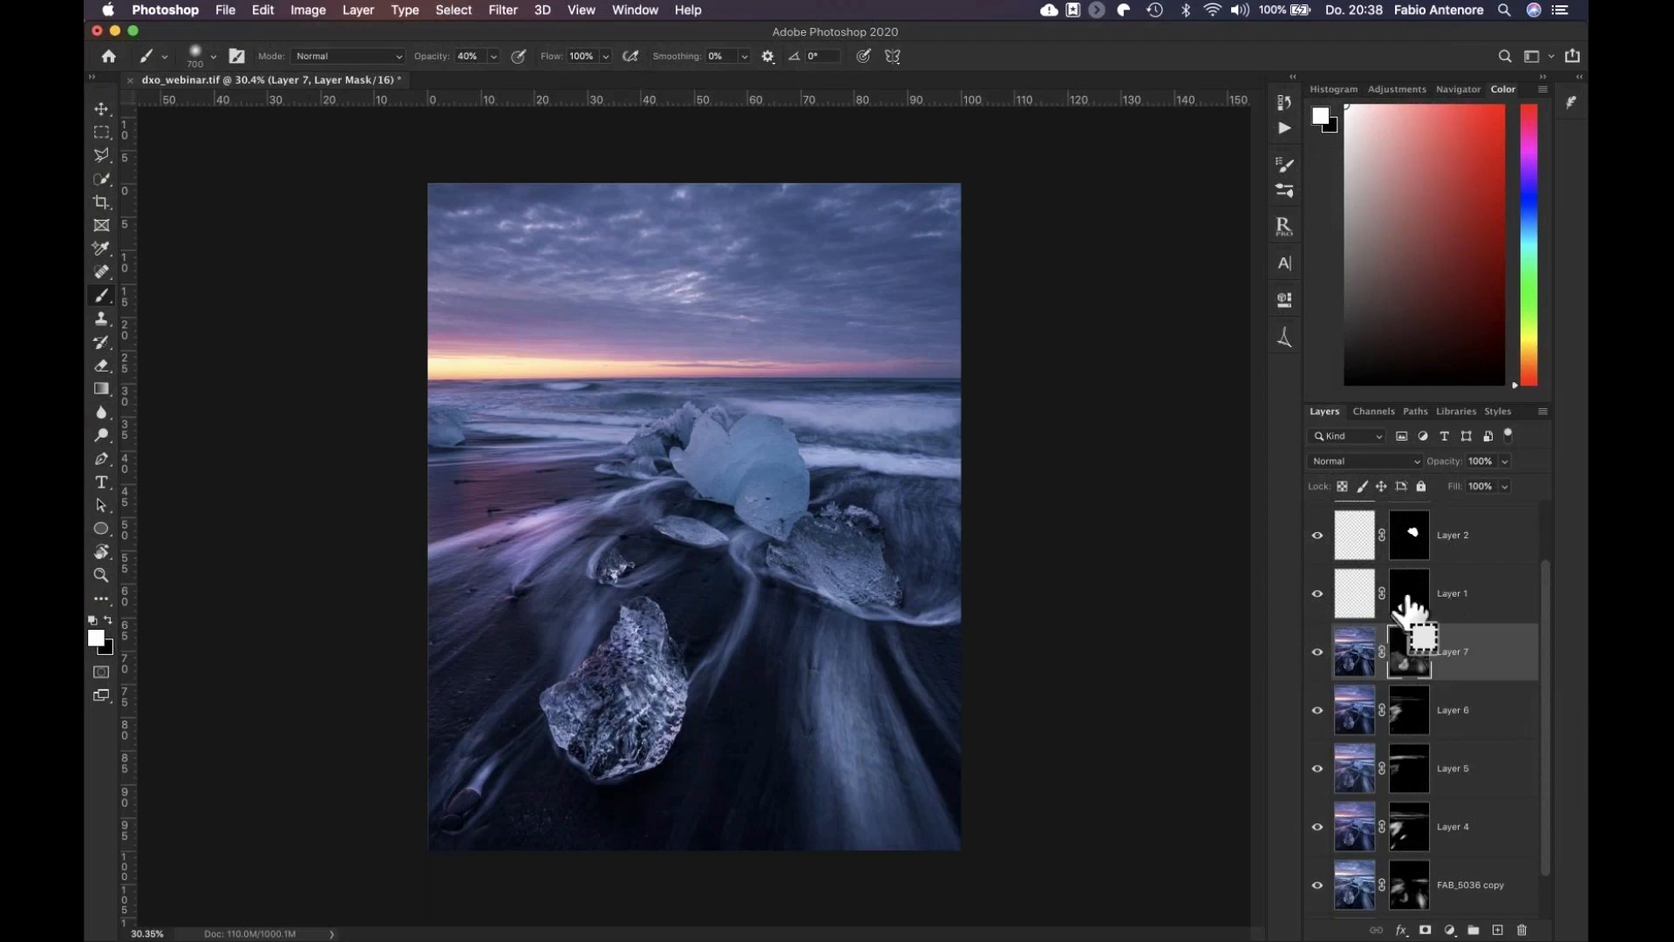
Load Layer 1's mask as a selection around the foreground ice, set the brush to 500 pixels, and compare with Layer 7's mask disabled
drag(1407, 604, 1406, 602)
super+click(1409, 608)
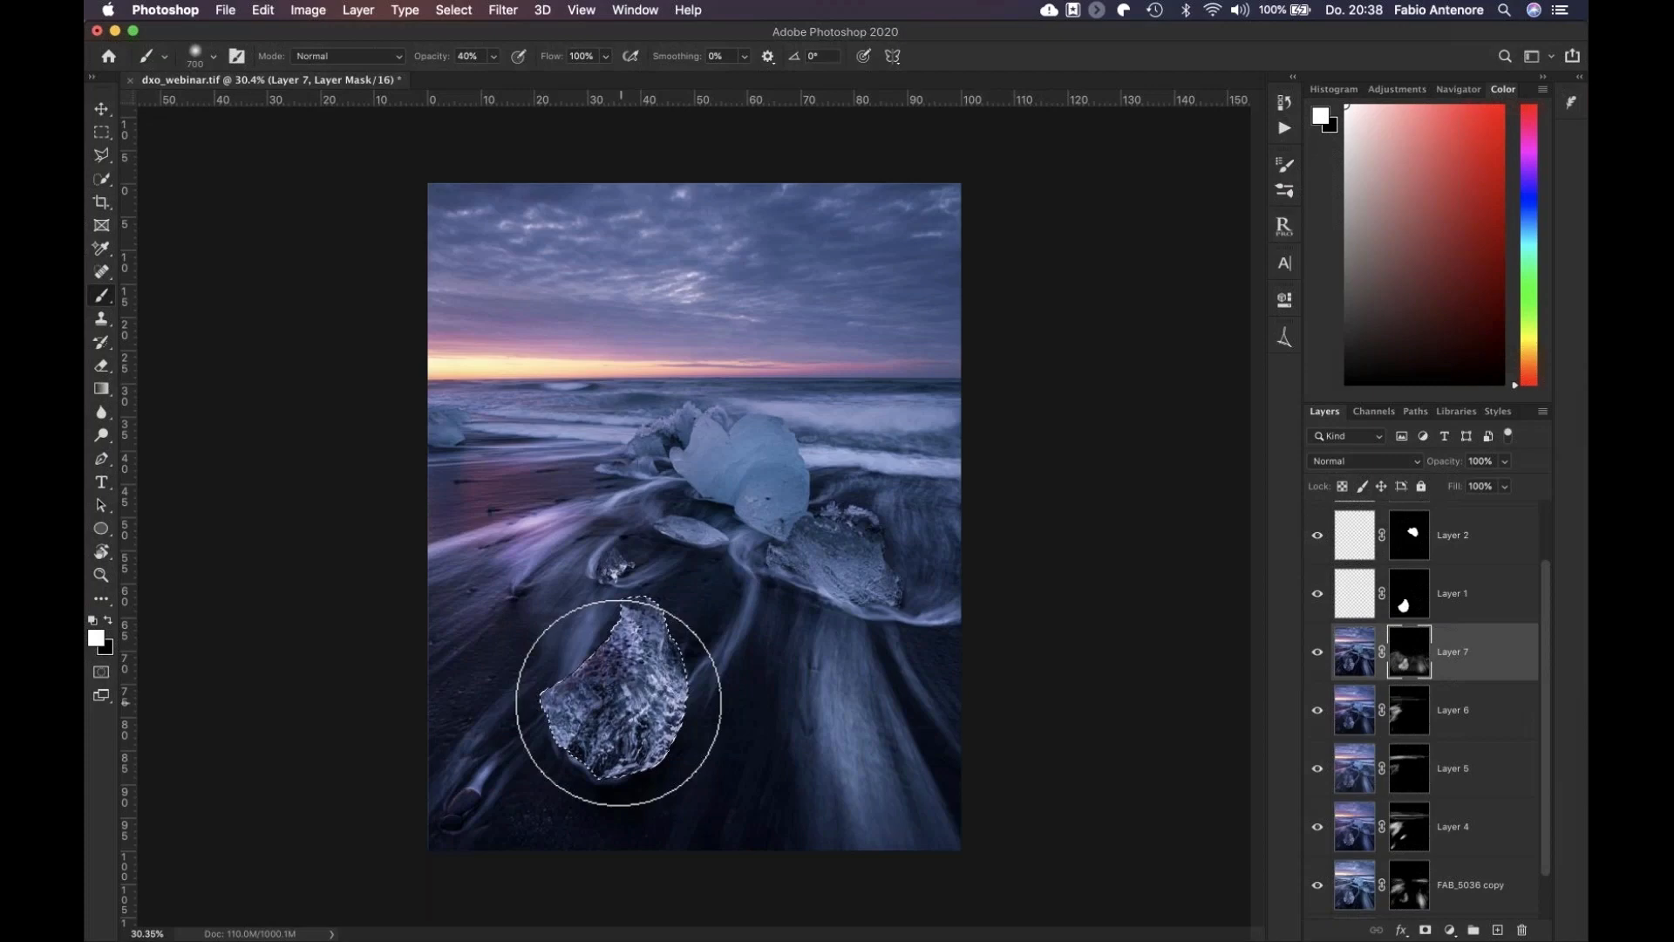
alt+scroll(618, 702, up, 5)
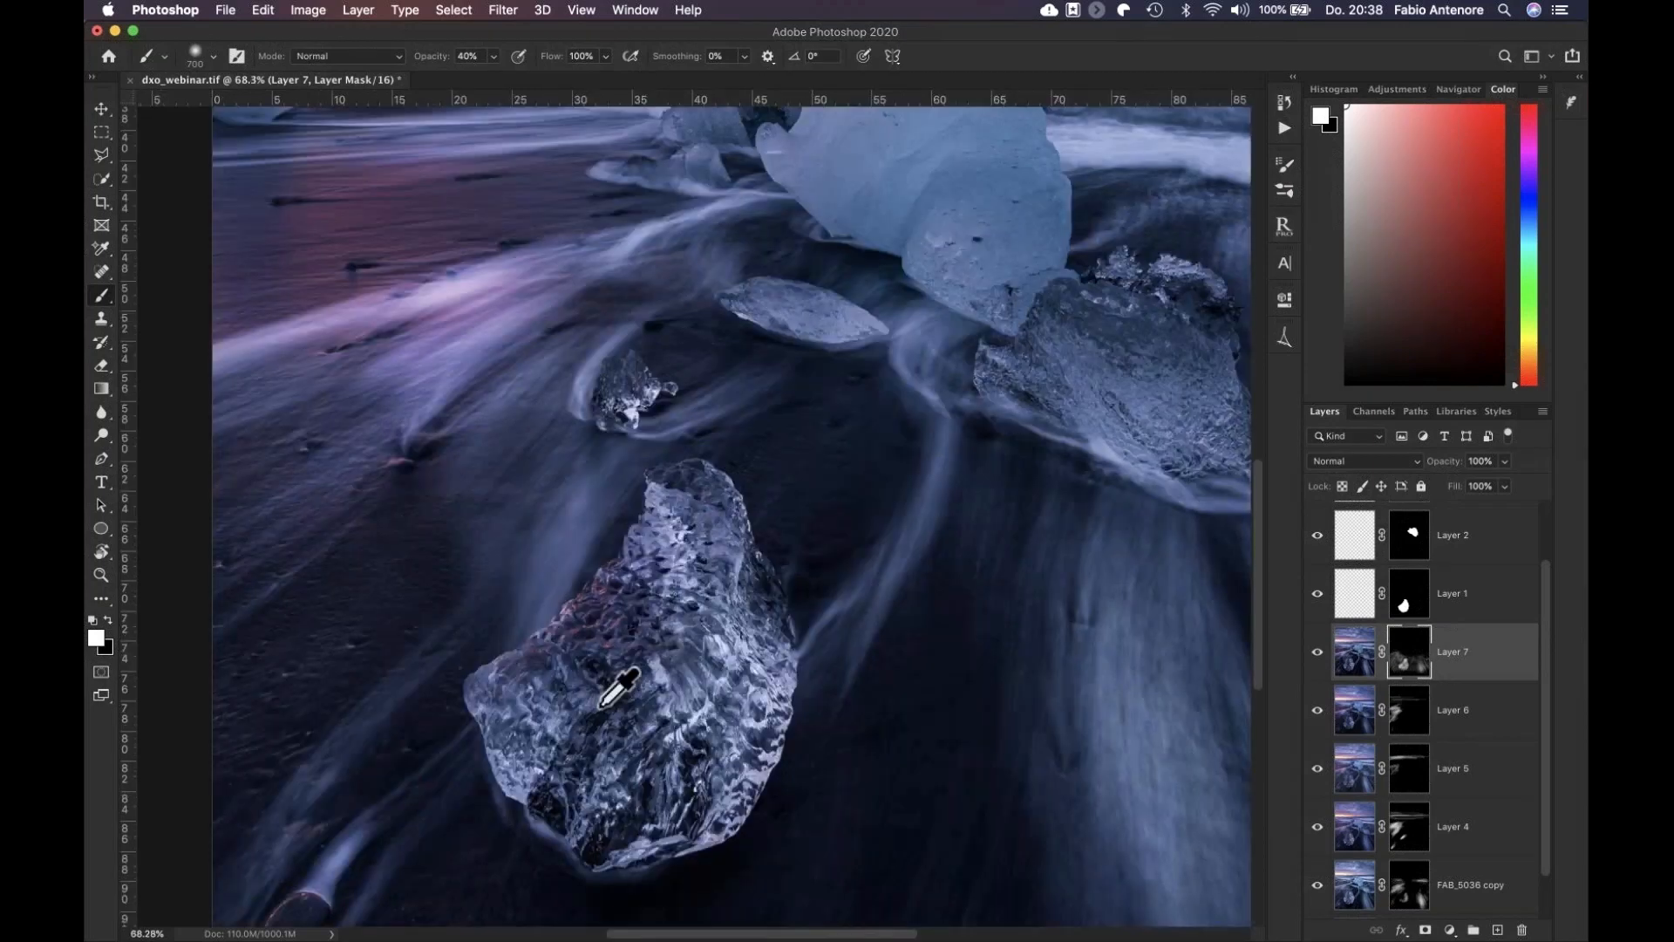
alt+scroll(611, 702, down, 3)
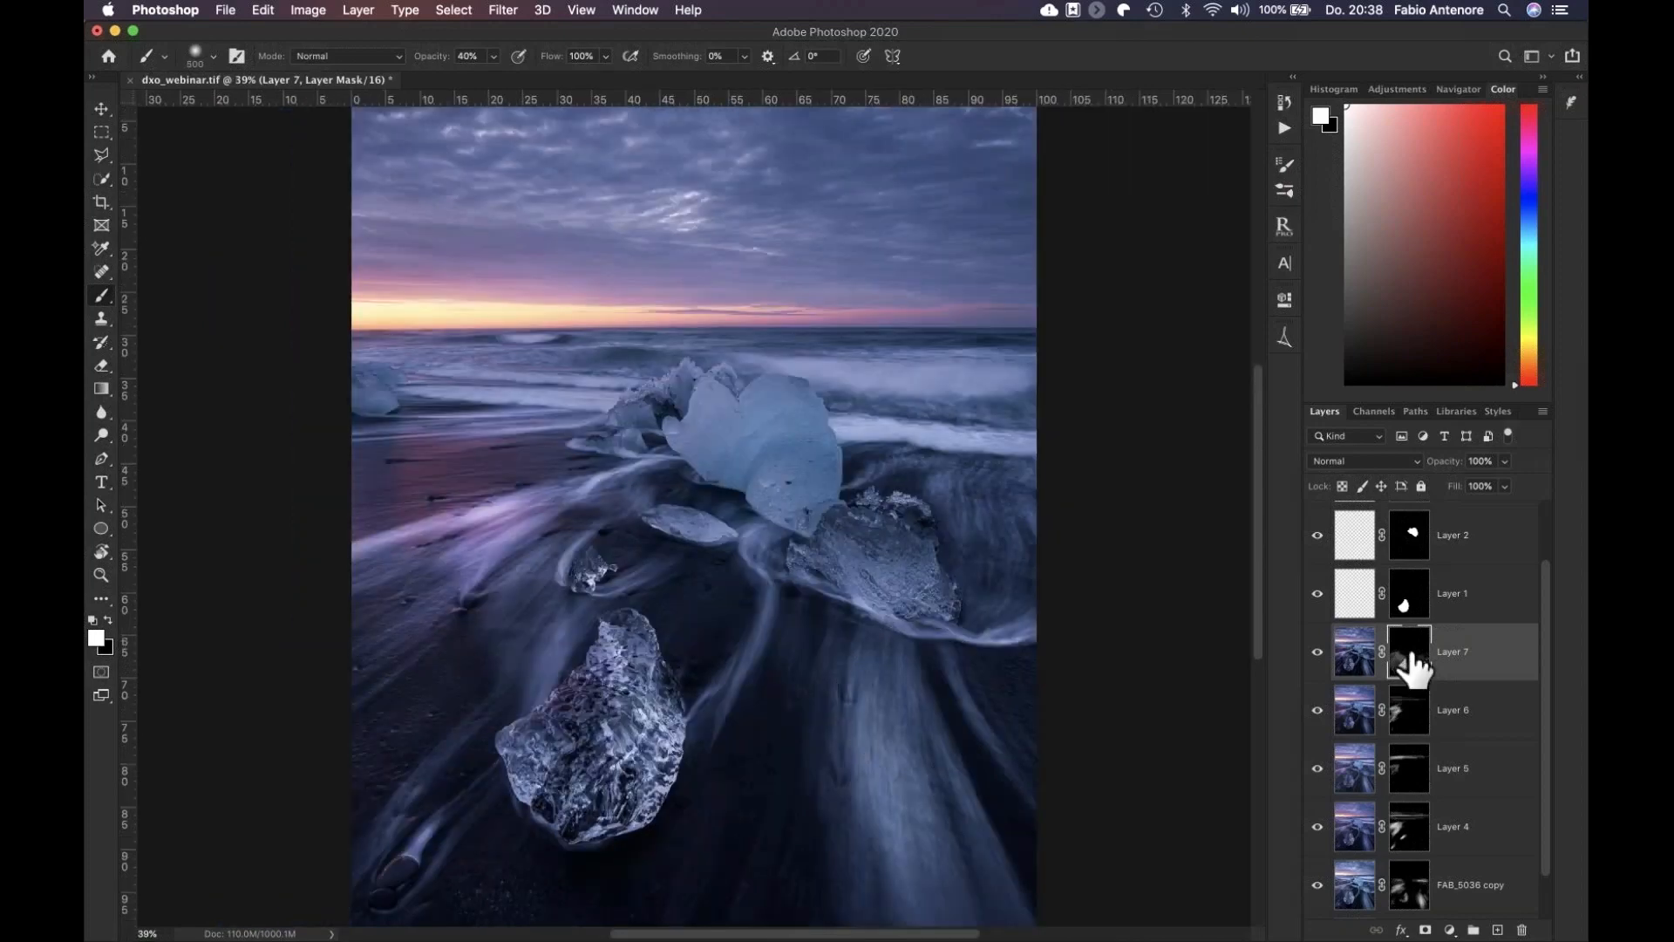
shift+click(1410, 652)
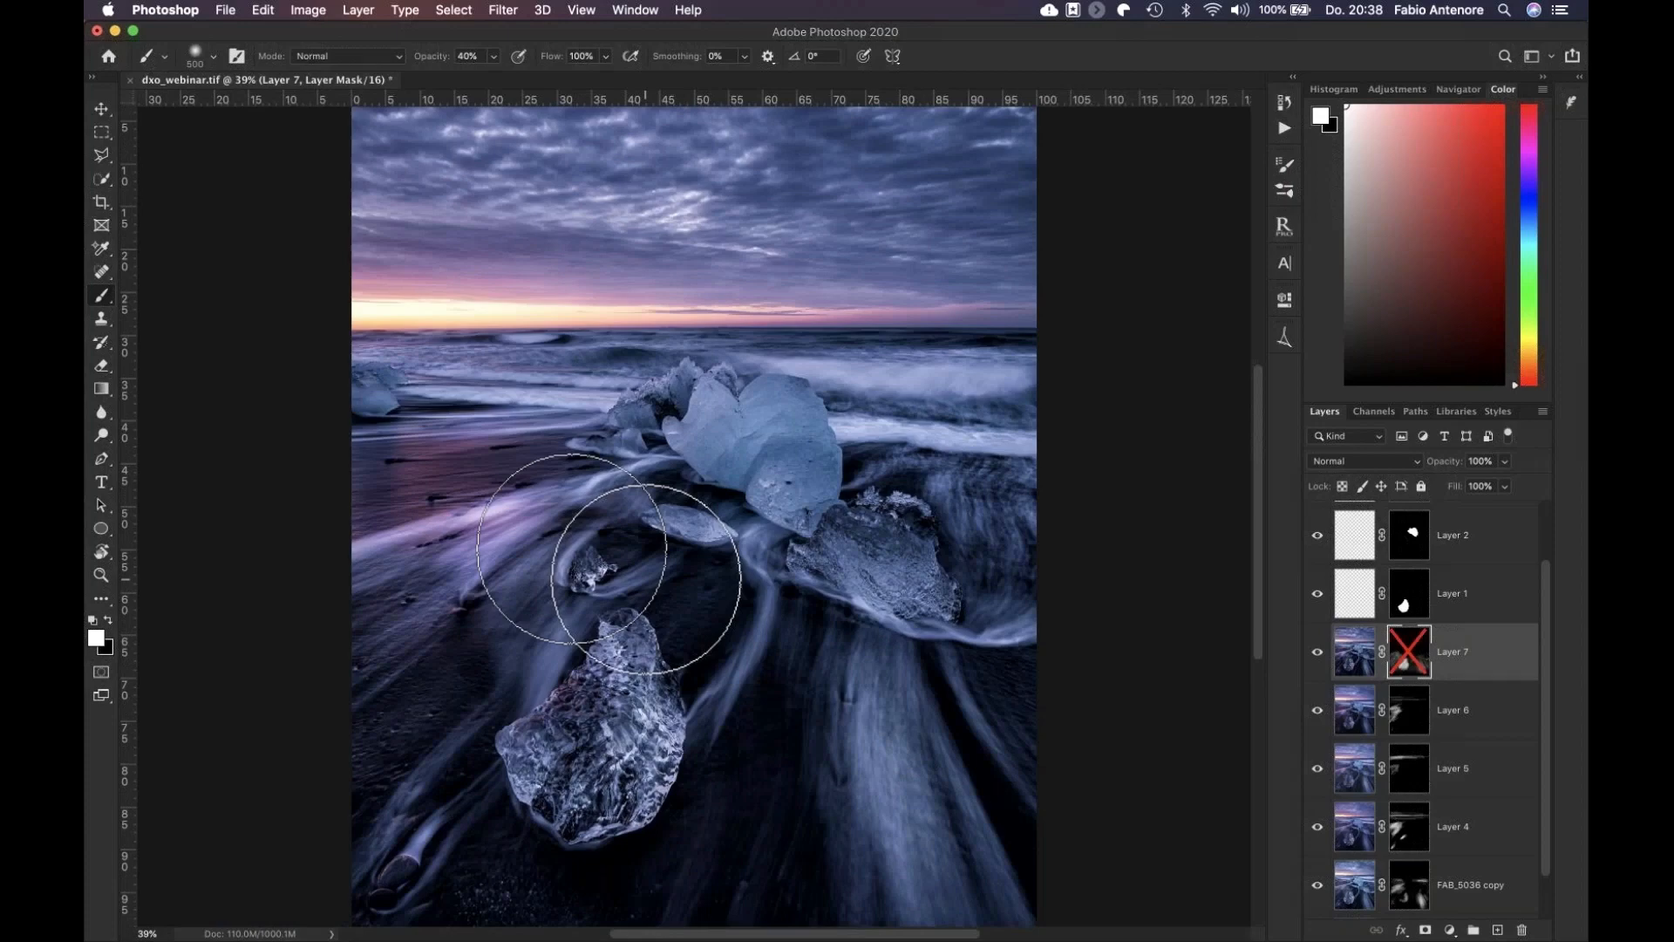
shift+click(1410, 653)
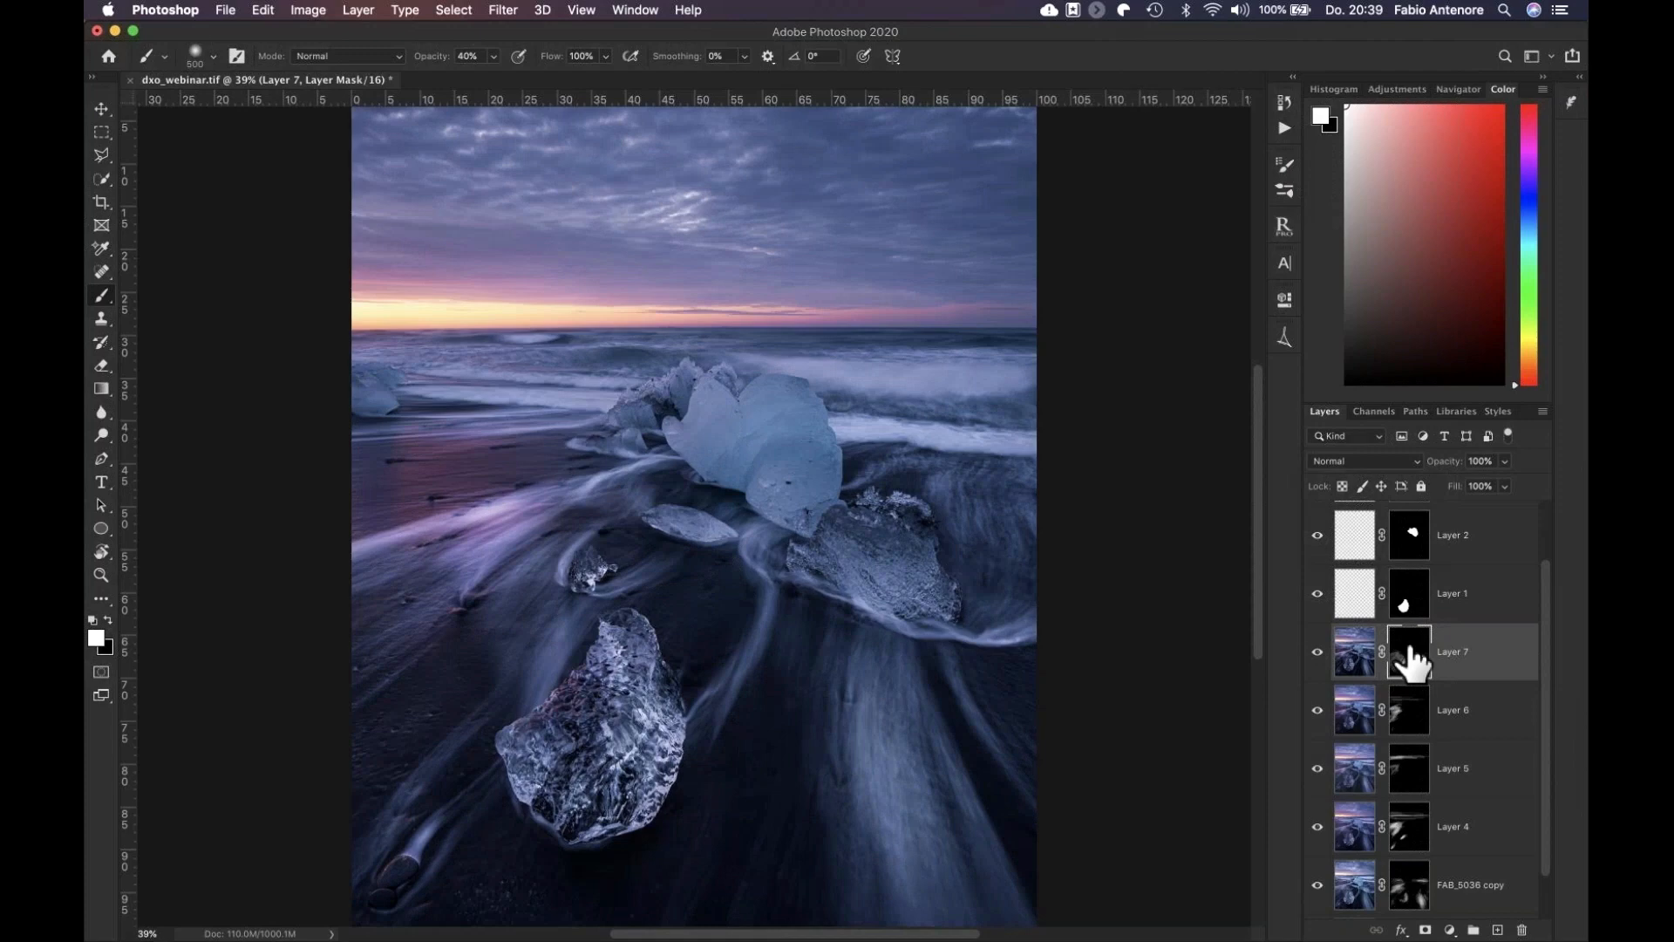
Paint white on Layer 7's mask over the left beach streaks and foreground water trails, first at 40% and then at 20% brush opacity
drag(475, 526, 348, 587)
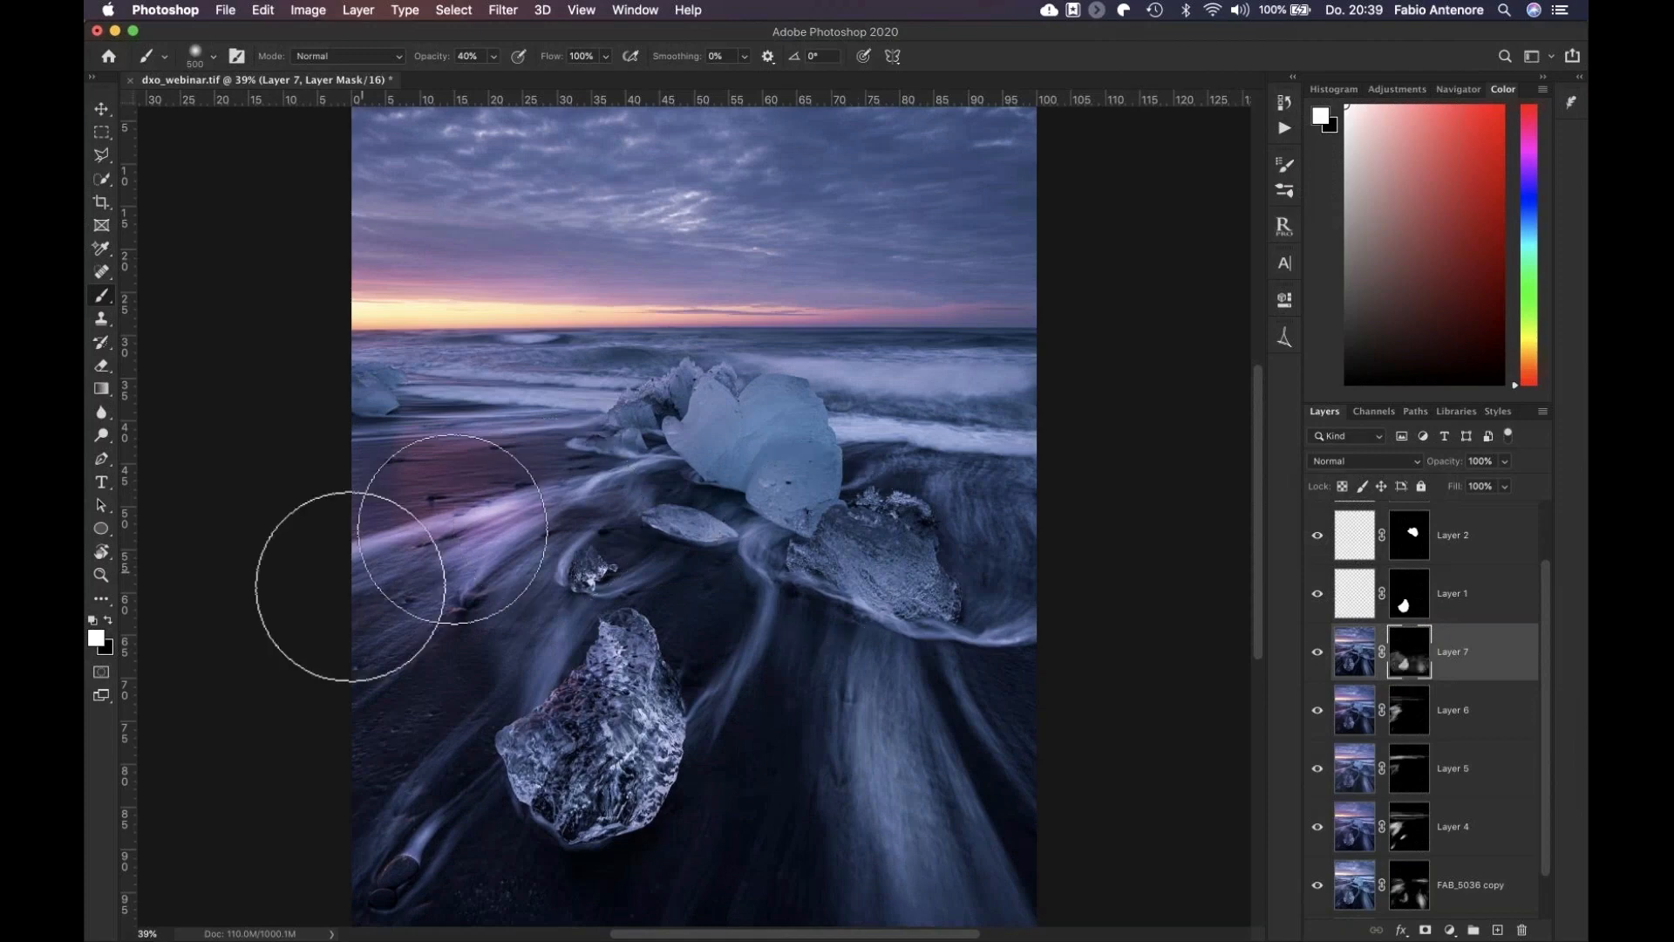
drag(713, 787, 846, 793)
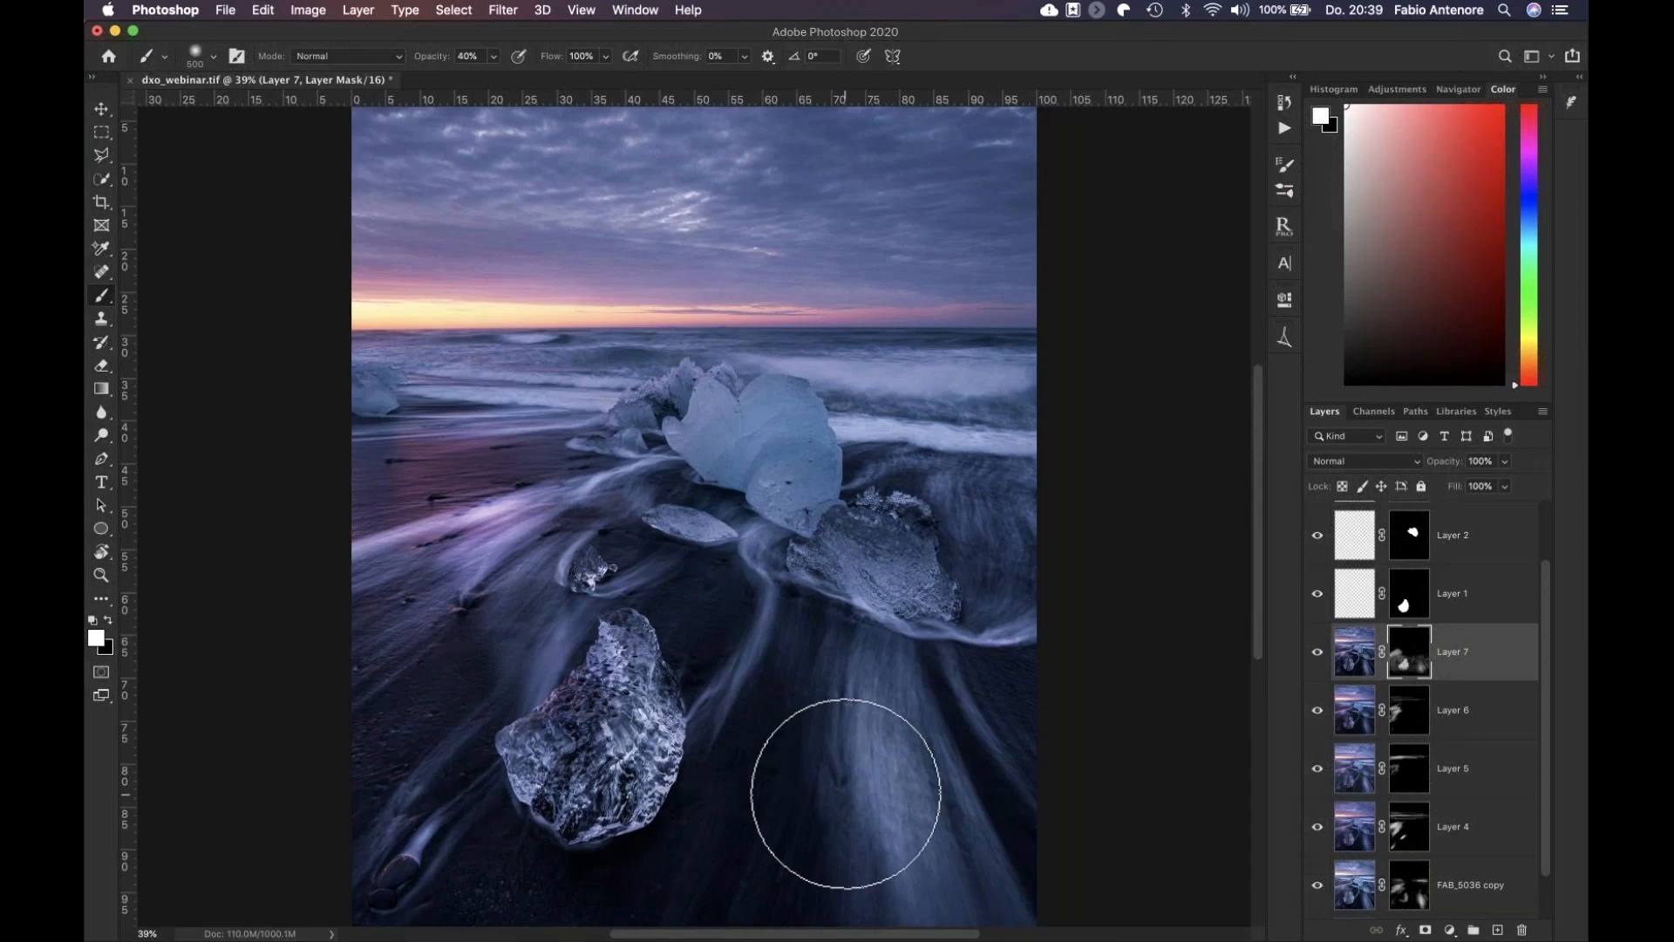
key(2)
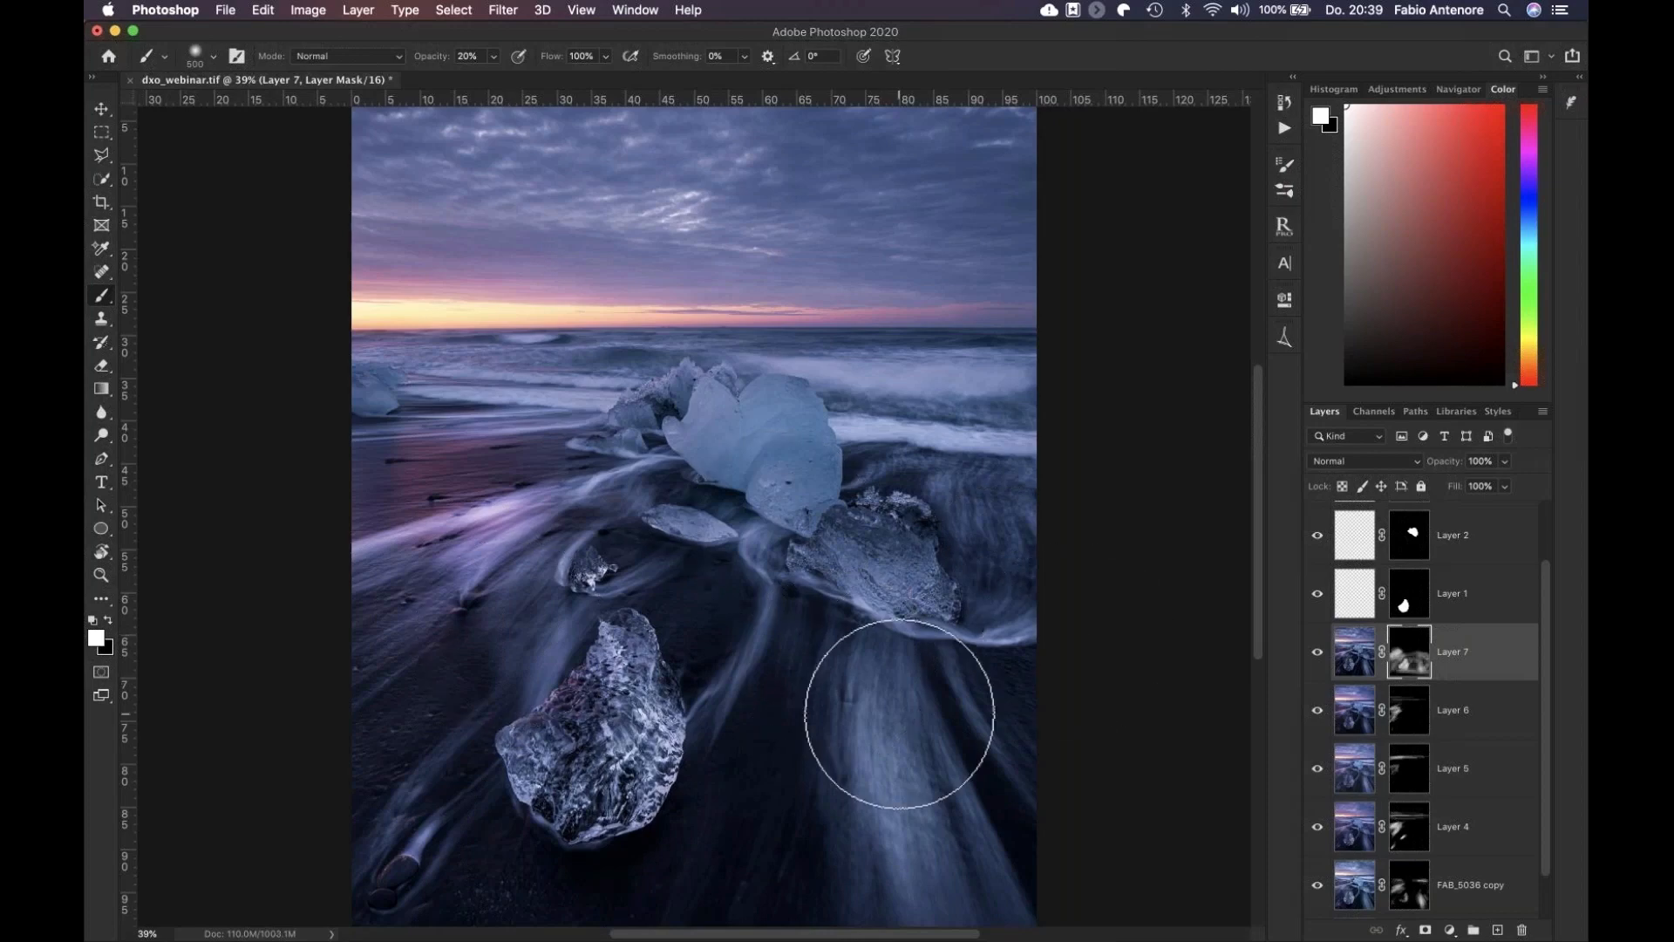
Compare the whole image with Layer 7 hidden and shown
scroll(899, 713, down, 3)
click(1318, 651)
click(1318, 652)
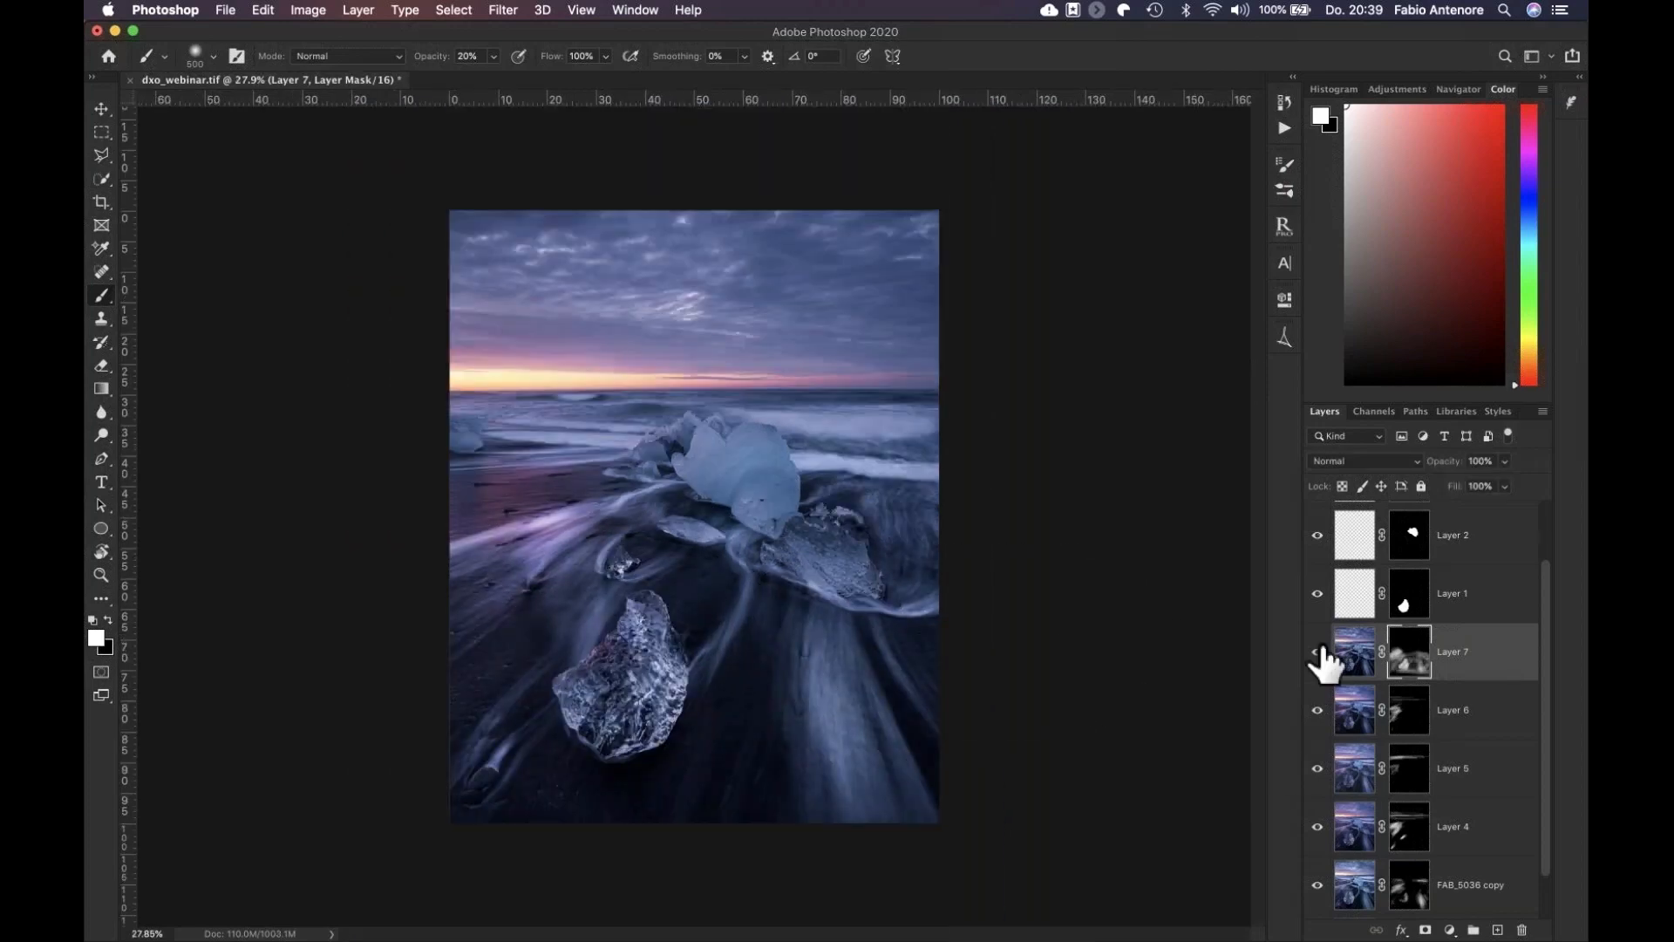
click(1317, 651)
click(1317, 651)
click(1317, 651)
click(1317, 651)
shift+click(1410, 654)
Reduce the brush size to 200 px
key(bracketleft)
key(bracketleft)
key(bracketleft)
key(bracketleft)
key(bracketleft)
key(bracketleft)
key(bracketleft)
key(bracketleft)
Compare the base layer FAB_5036 on its own with the full layer stack
scroll(1352, 840, down, 2)
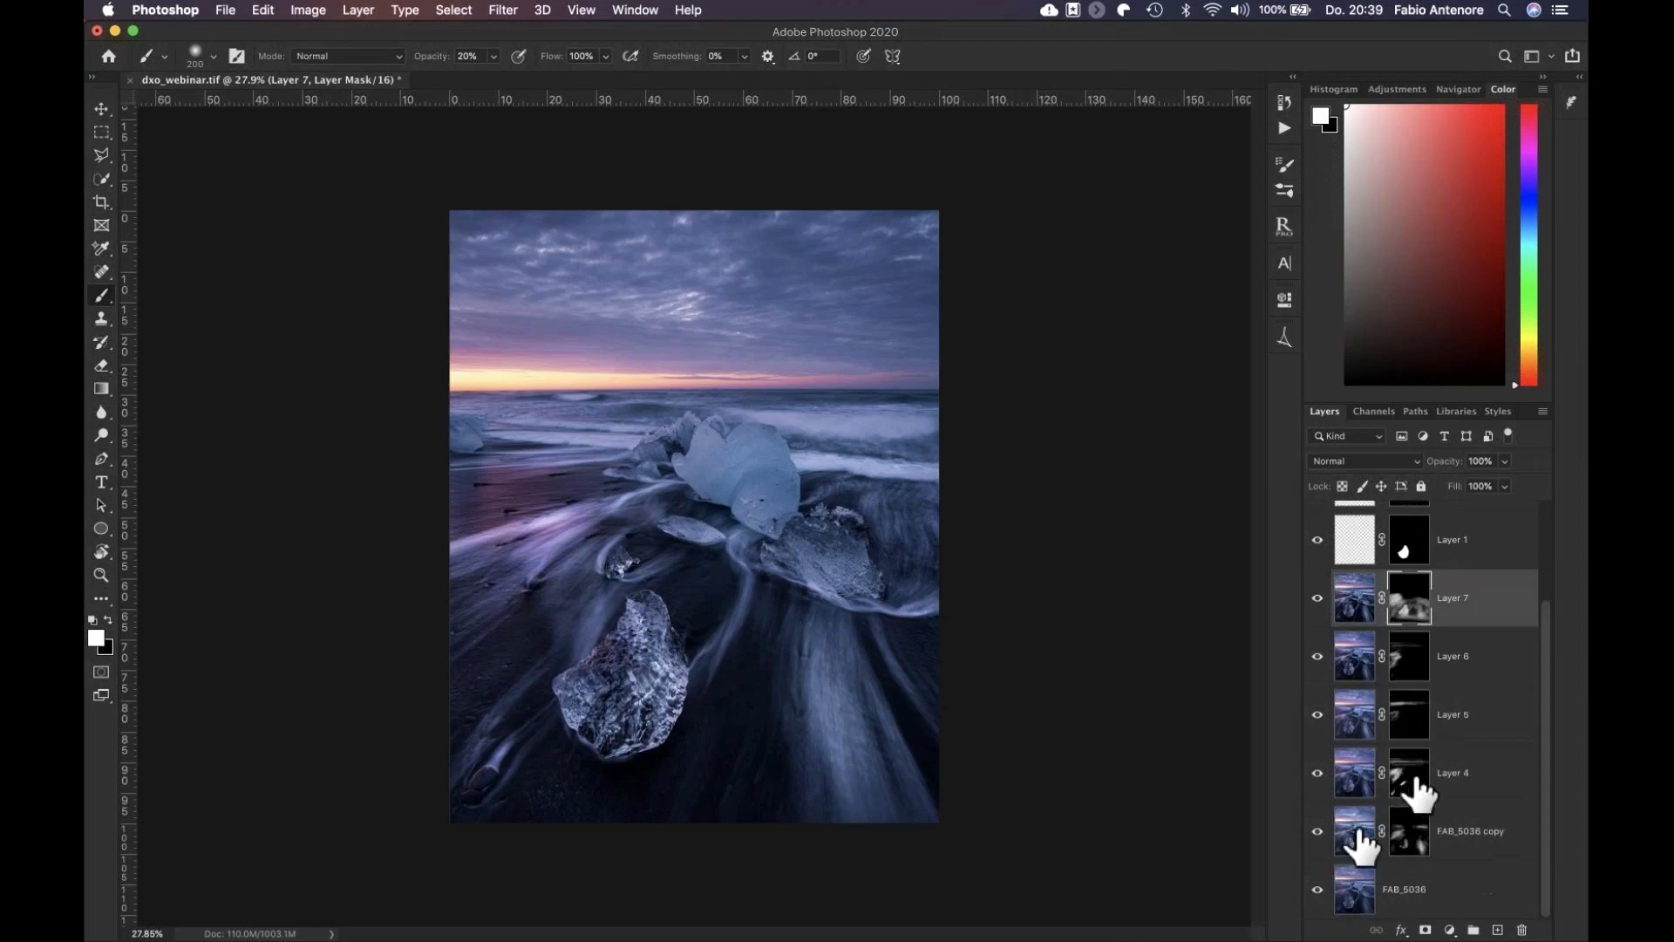
alt+click(1317, 889)
alt+click(1317, 890)
alt+click(1317, 889)
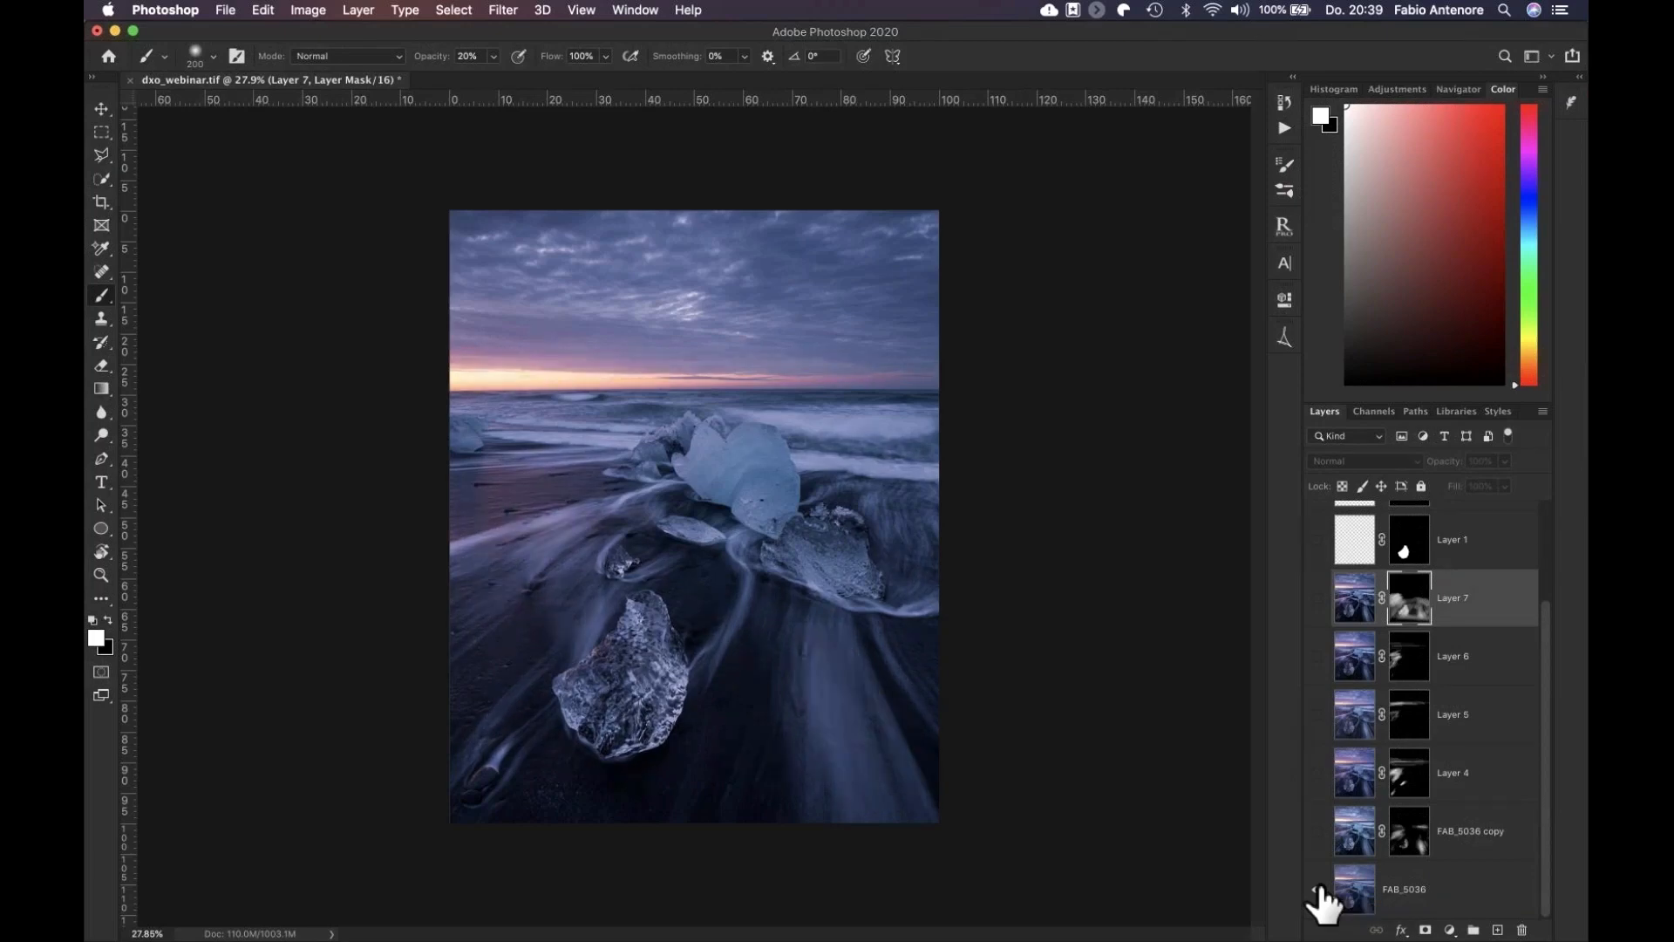
alt+click(1318, 889)
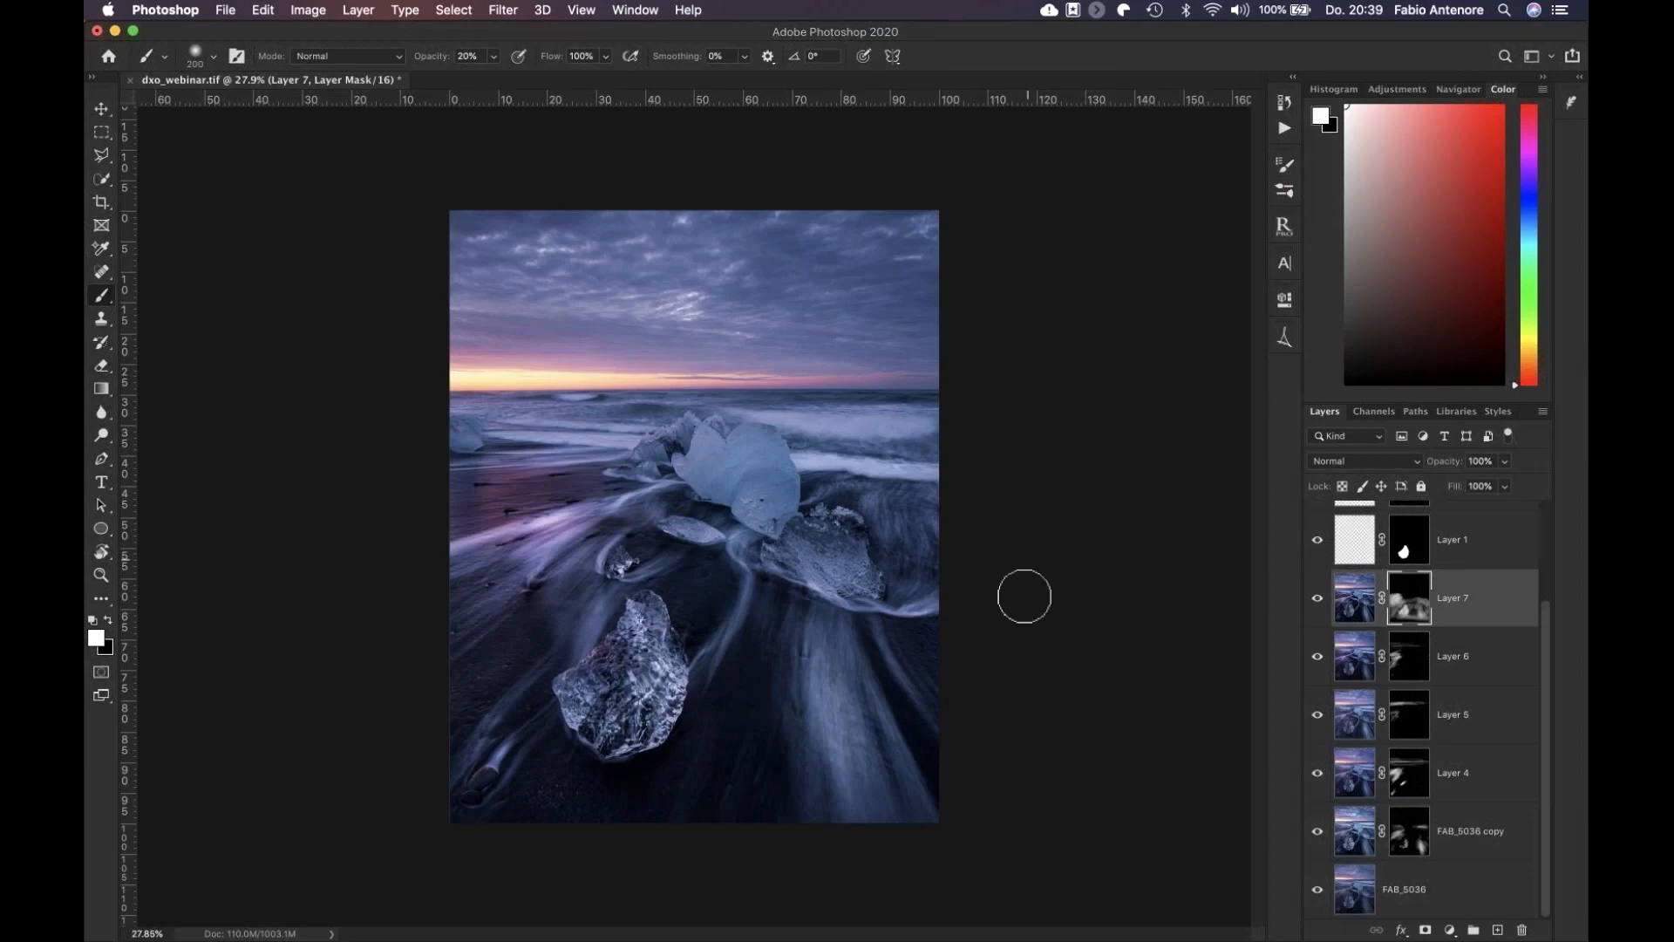
Create a new layer above Layer 7 and stamp all visible layers onto it
scroll(651, 700, up, 2)
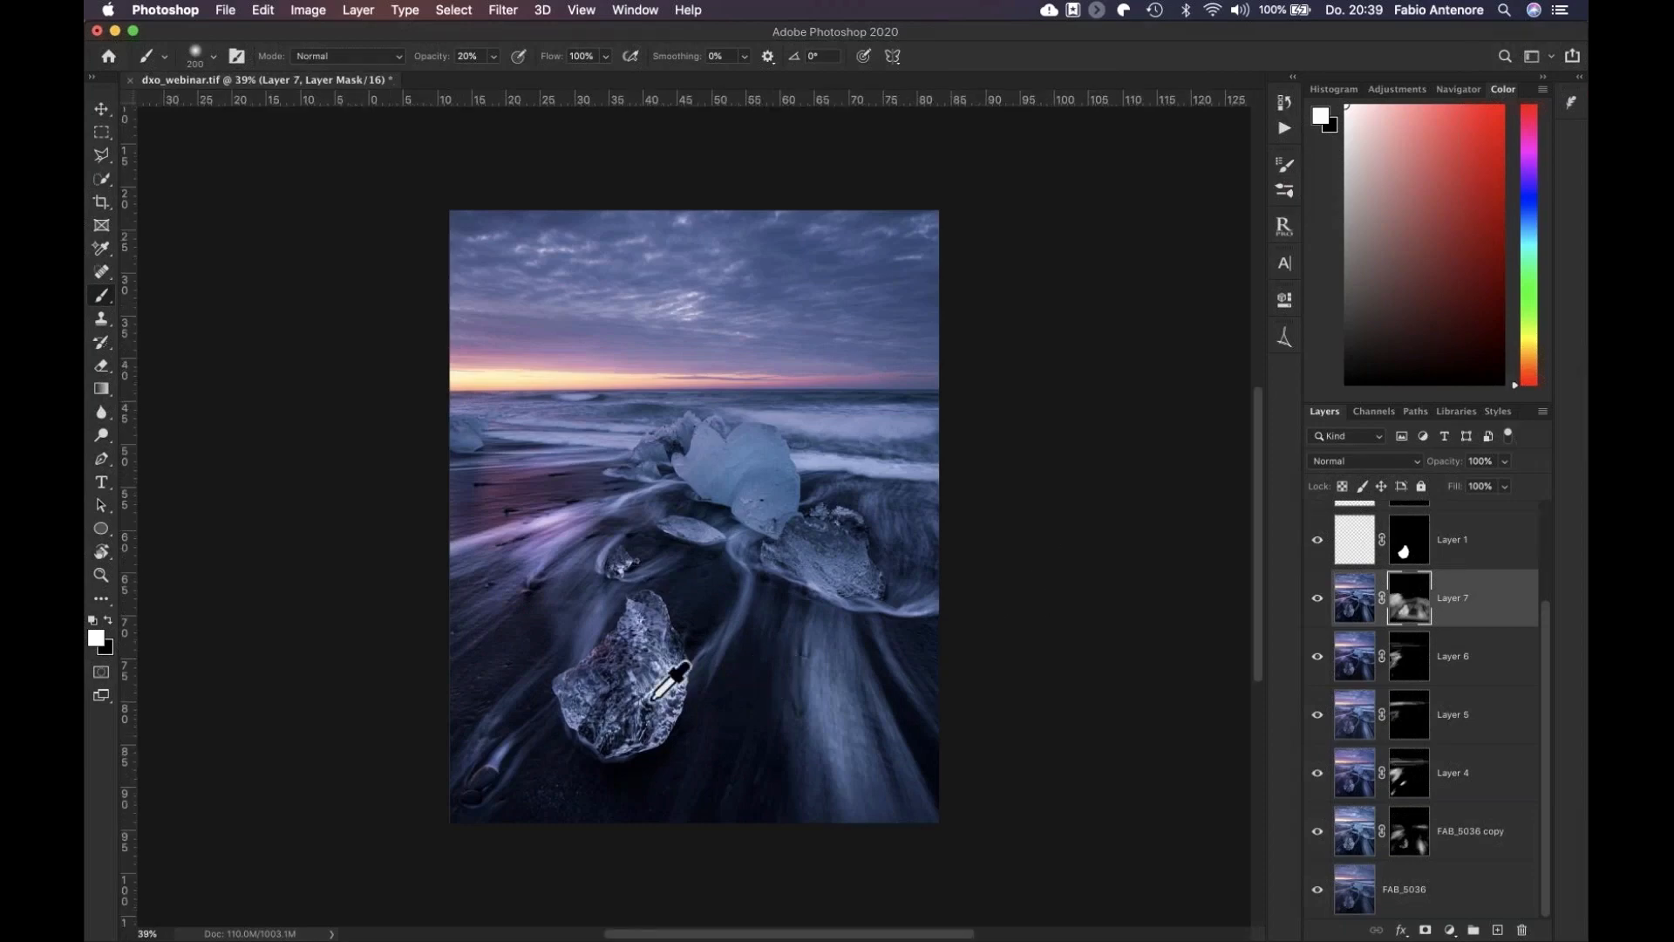
scroll(652, 698, up, 5)
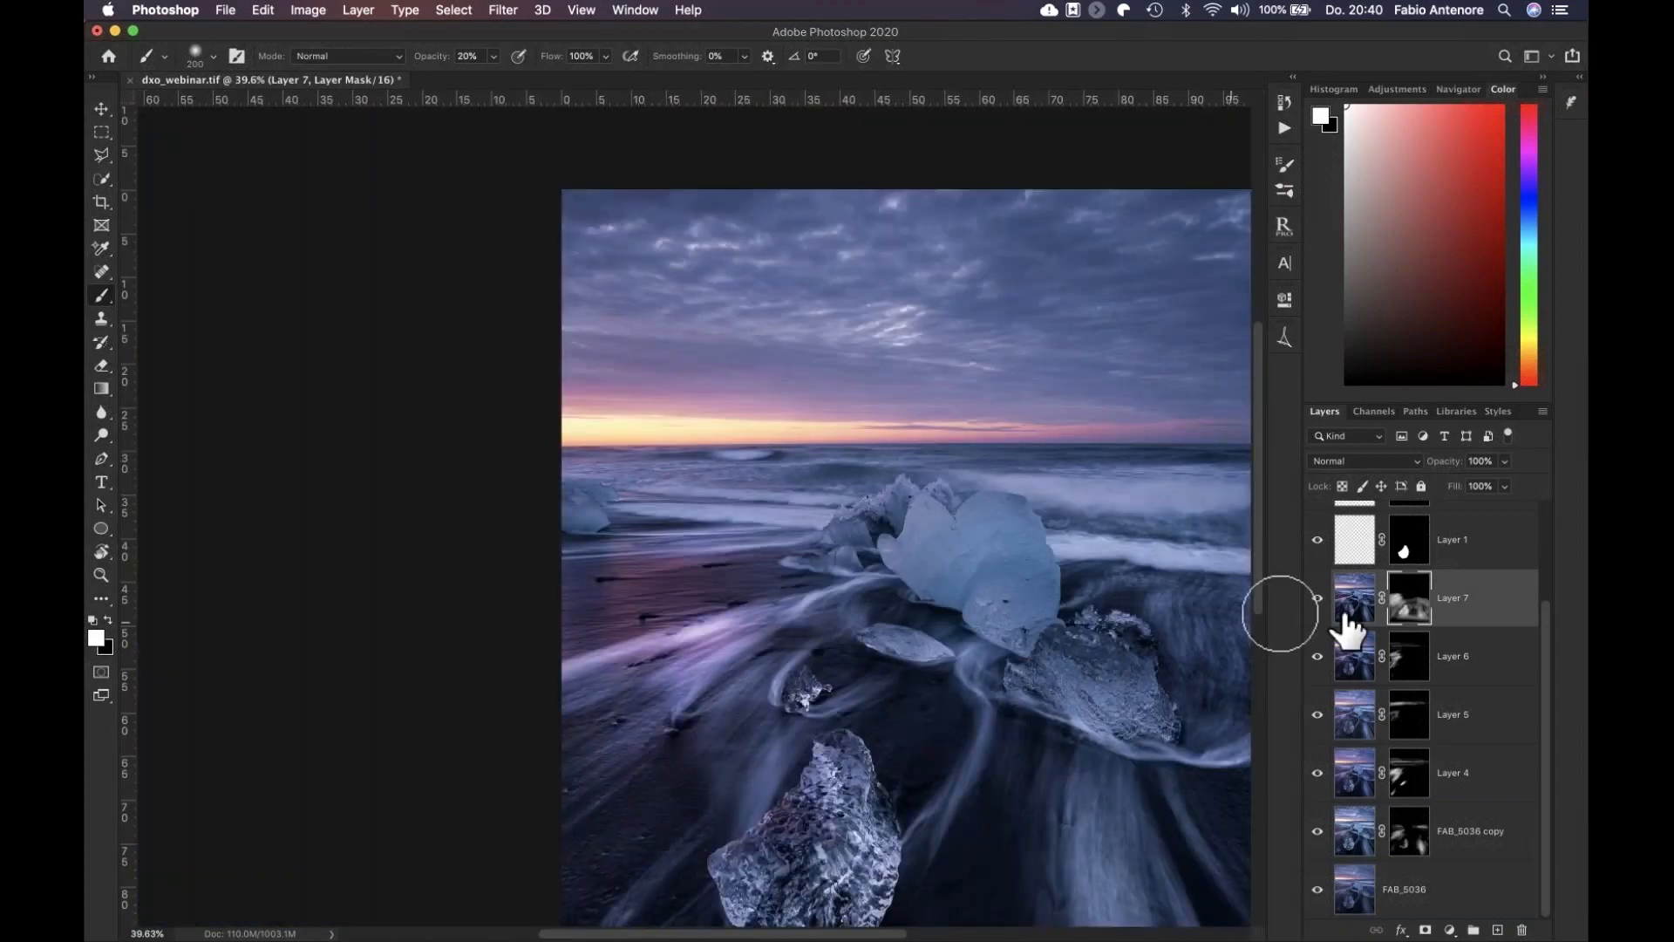
drag(1354, 598, 1346, 614)
key(super+alt+shift+n)
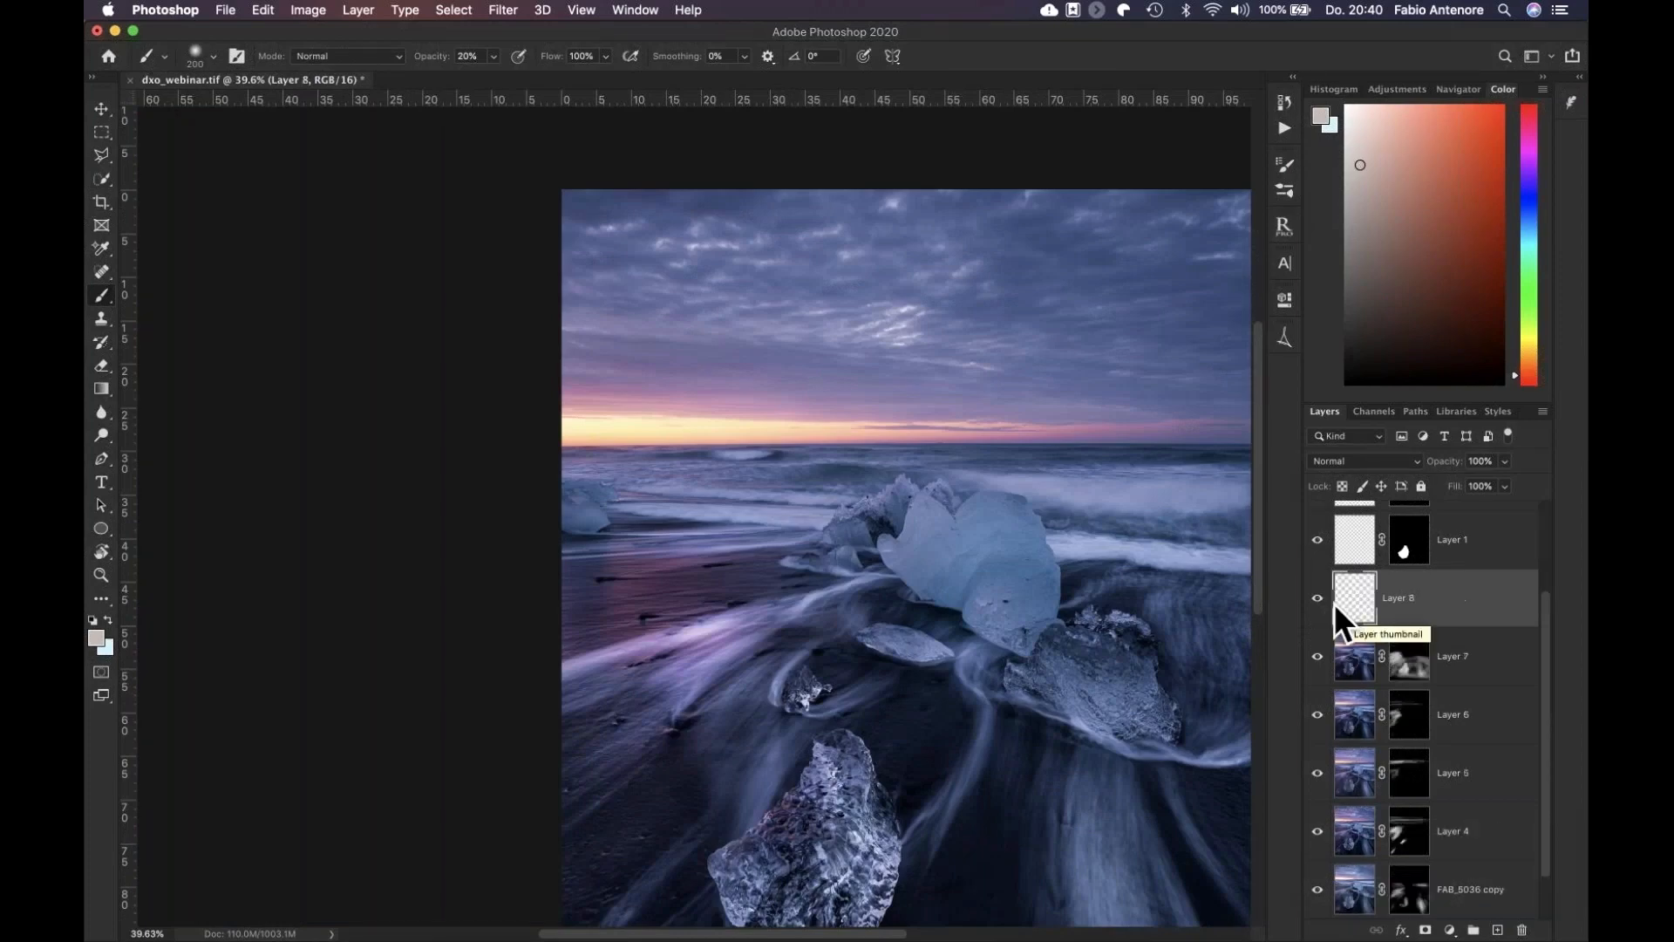
key(super+alt+shift+e)
Launch the Nik Collection filter Color Efex Pro 4 on the stamped layer and choose White Neutralizer instead of Tonal Contrast
click(503, 10)
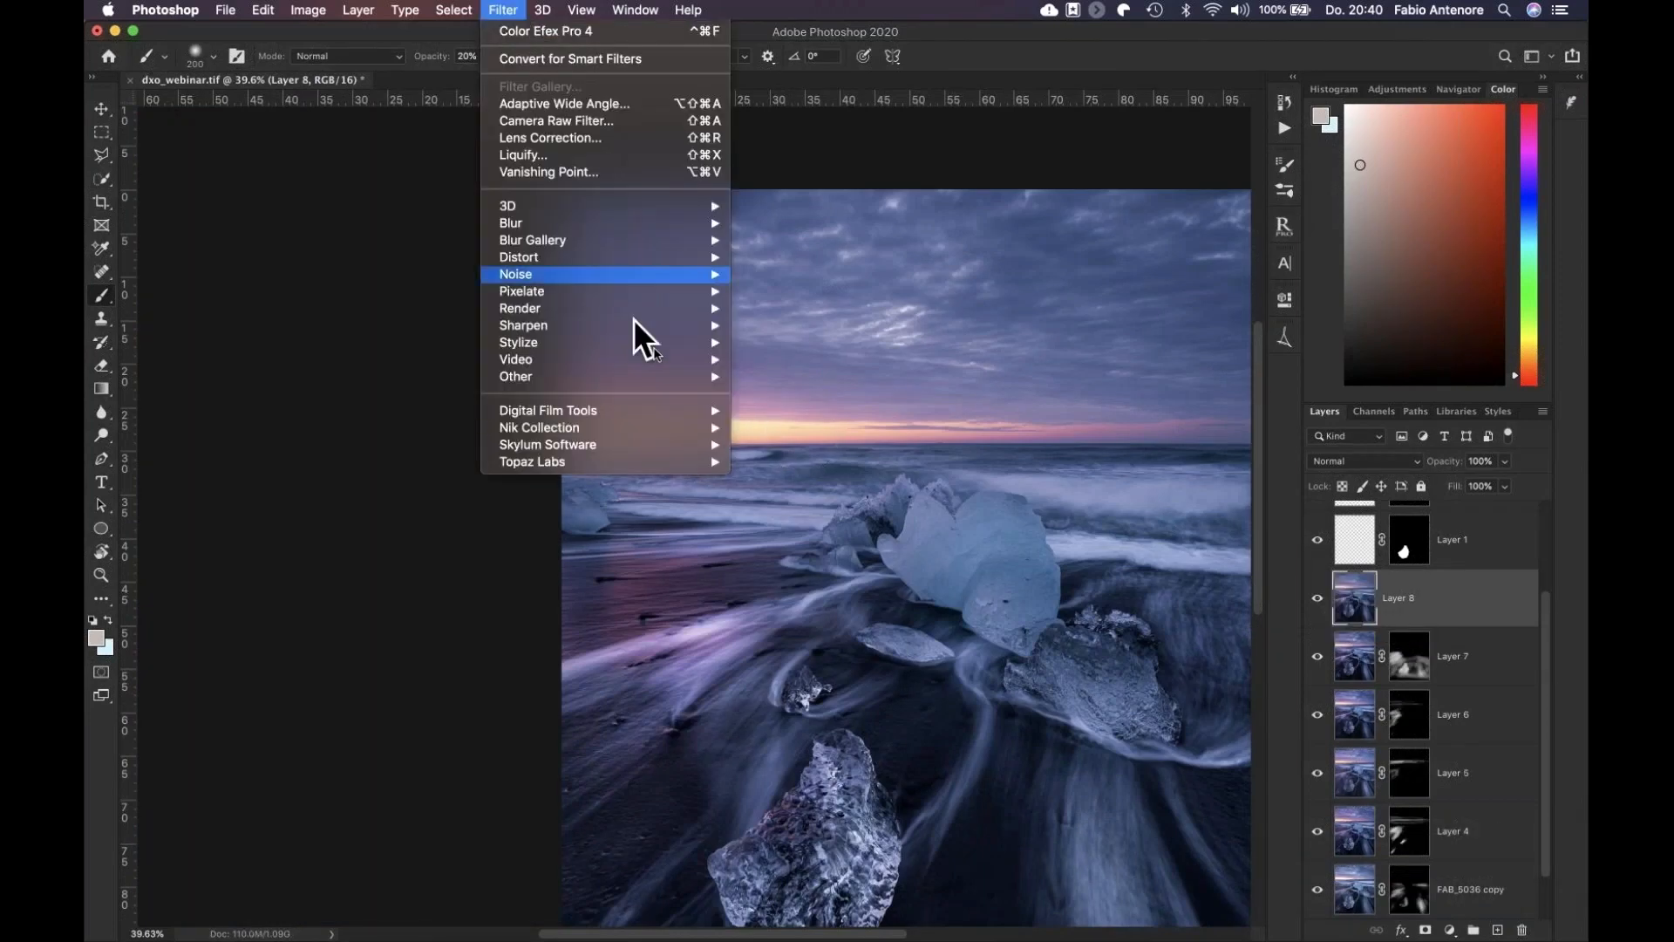
mouse_move(689, 427)
click(776, 444)
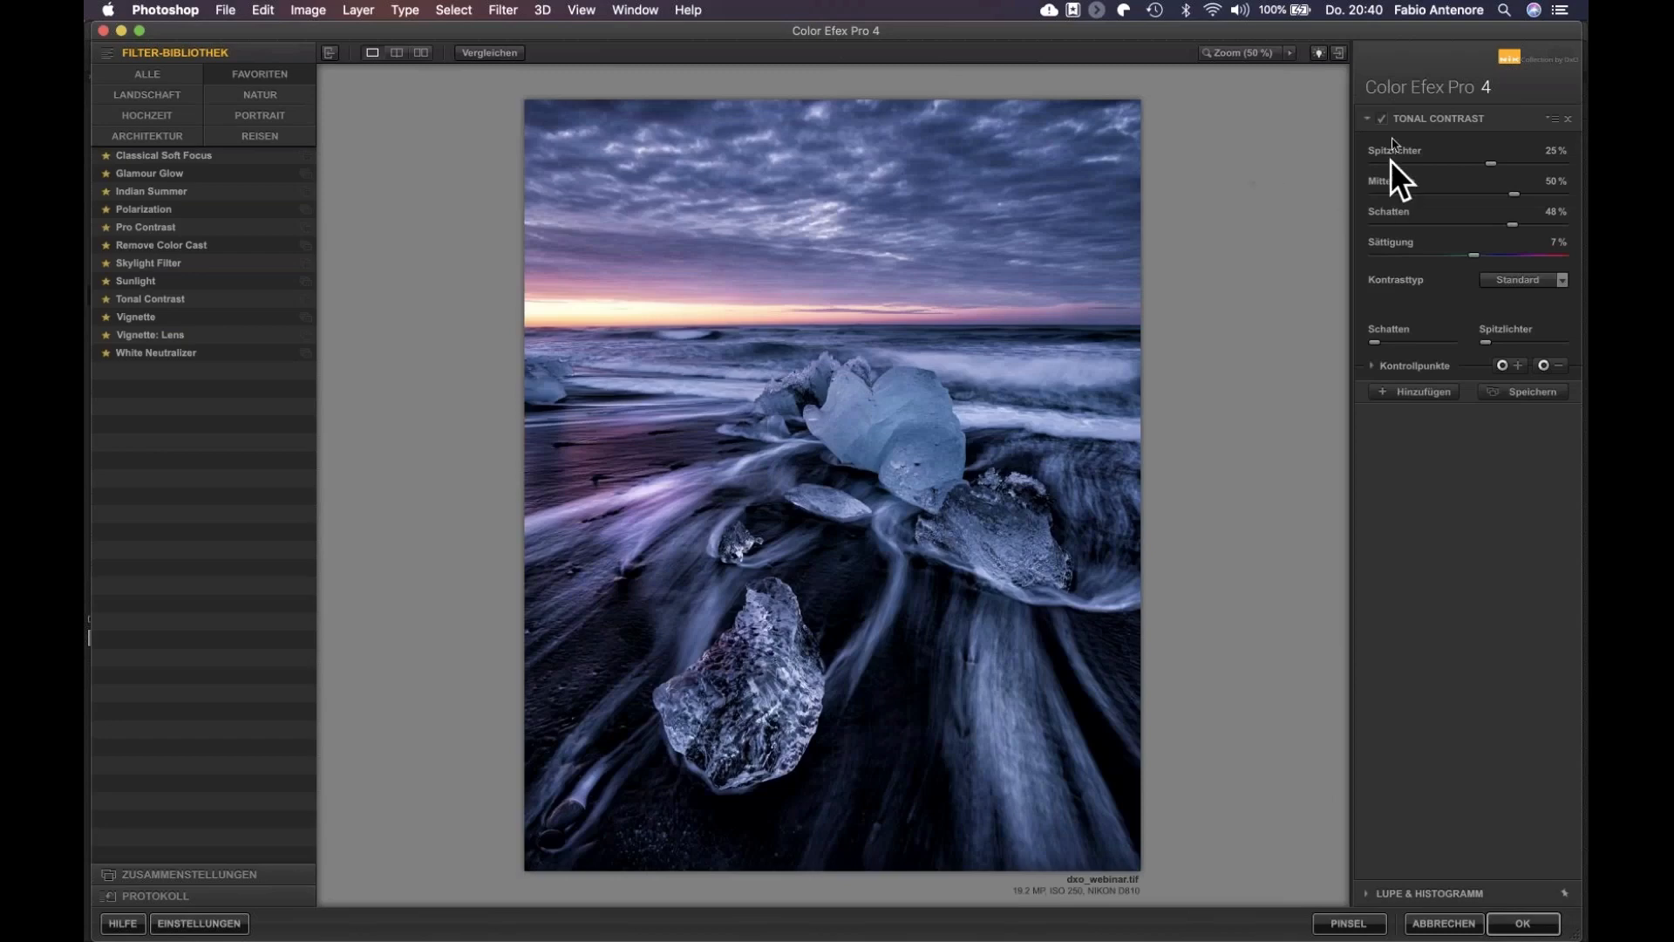
click(1382, 117)
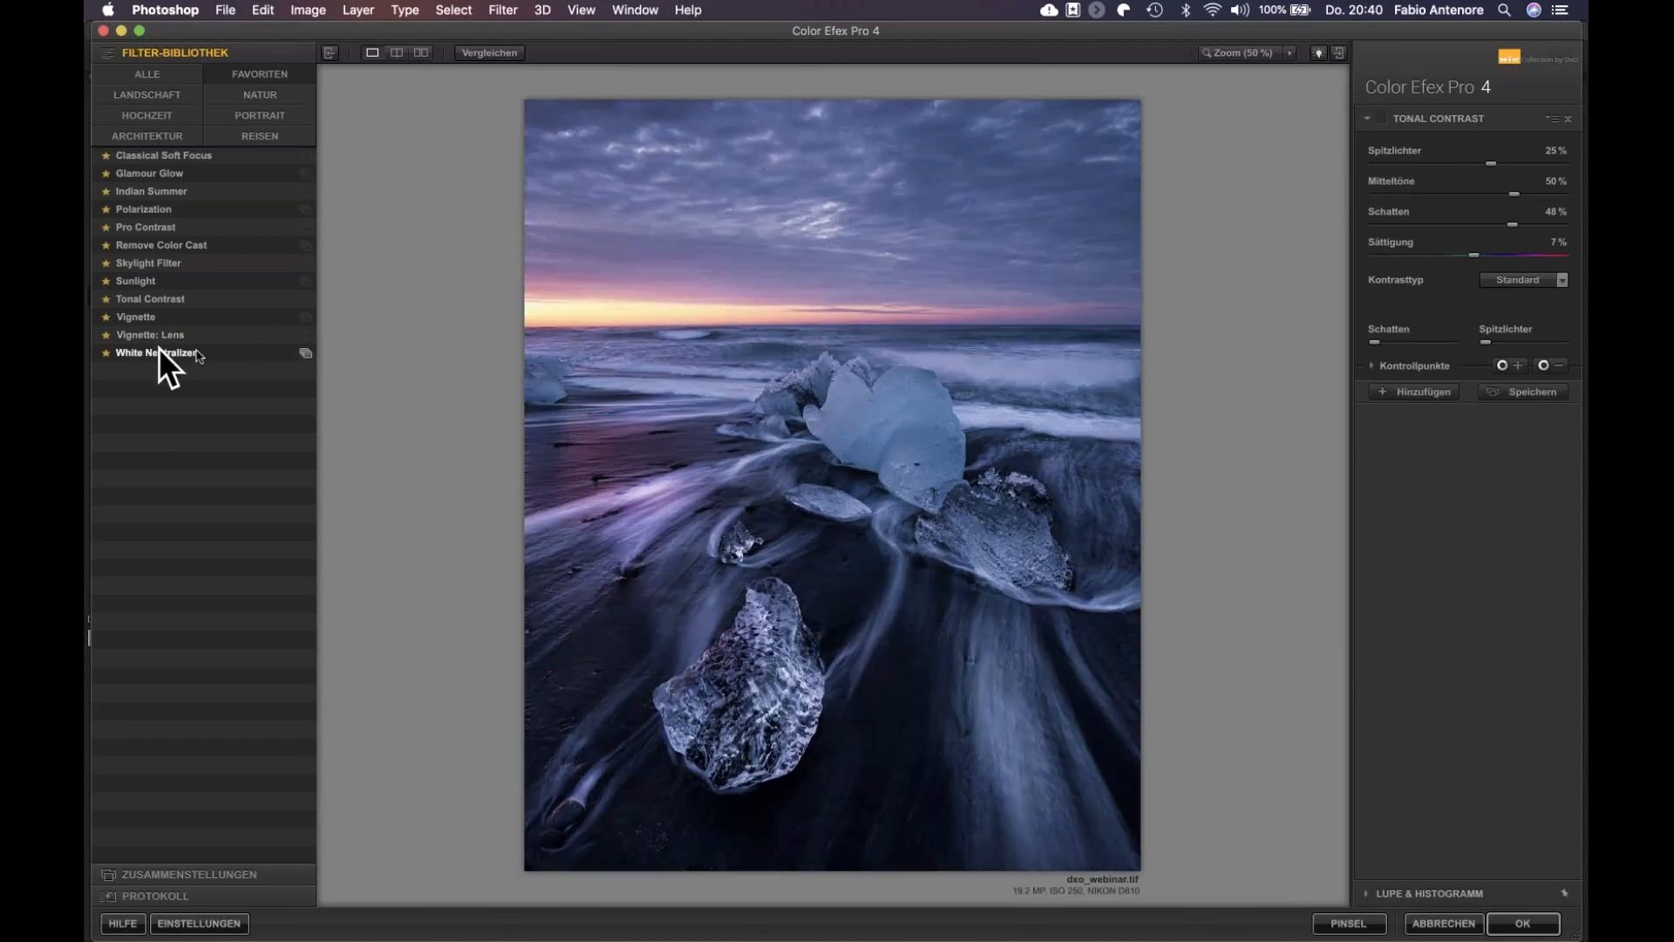
click(207, 348)
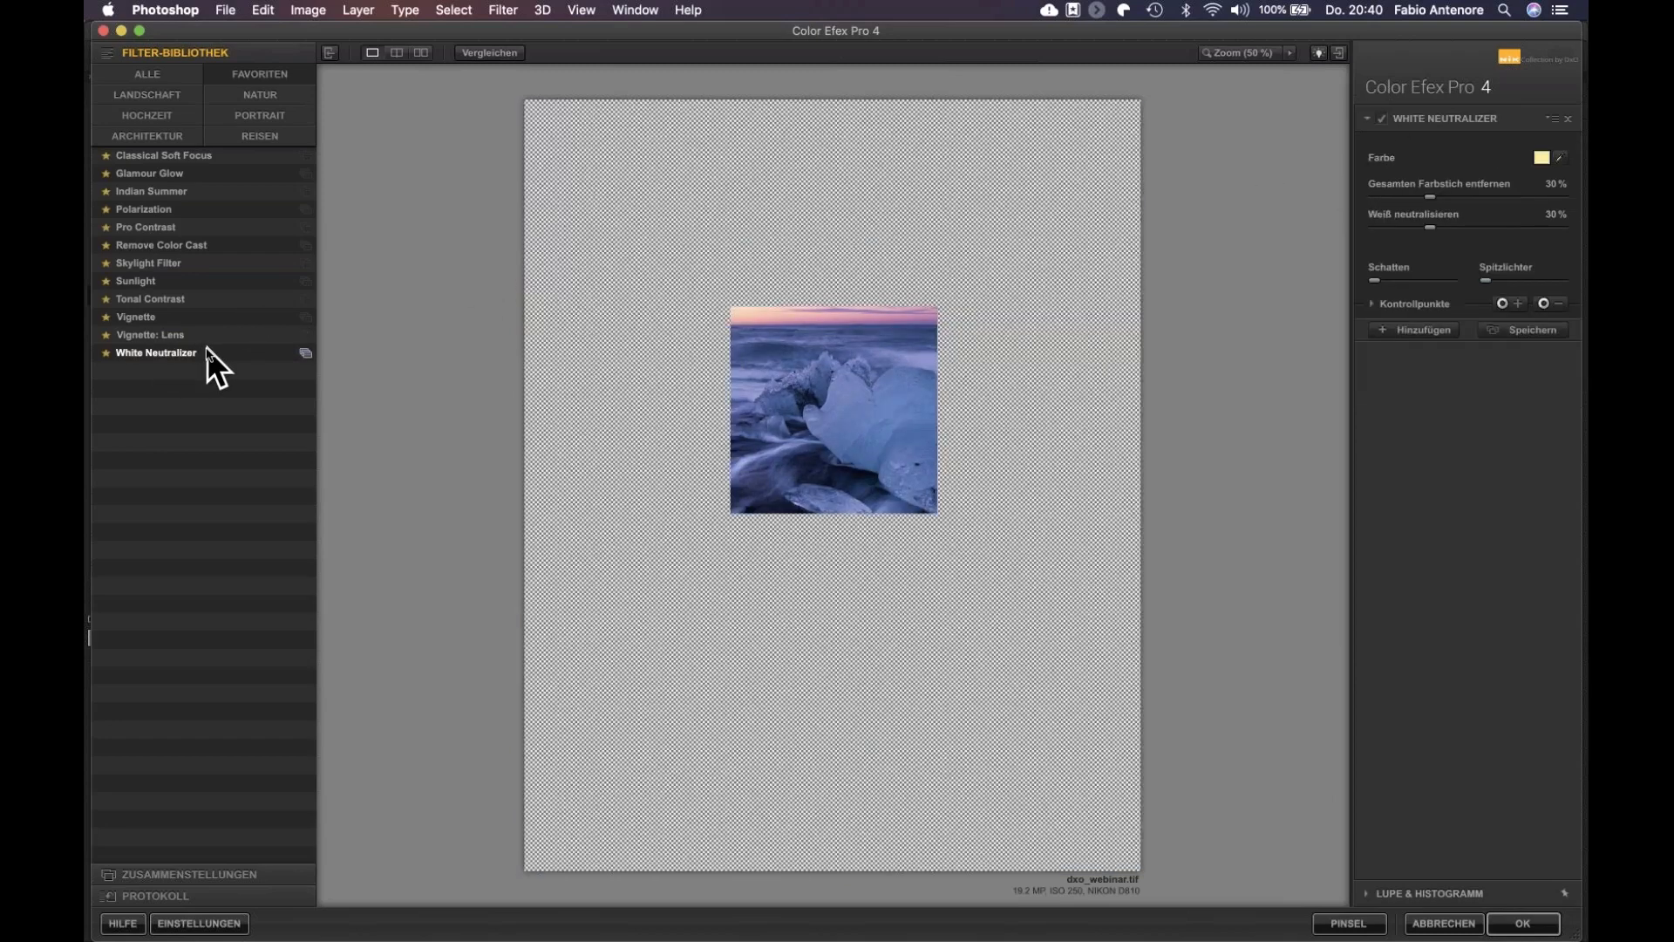
Sample the front ice block's blue, set Gesamten Farbstich entfernen to 14% and Weiß neutralisieren to 16%, compare with the original, and apply the filter
click(1562, 159)
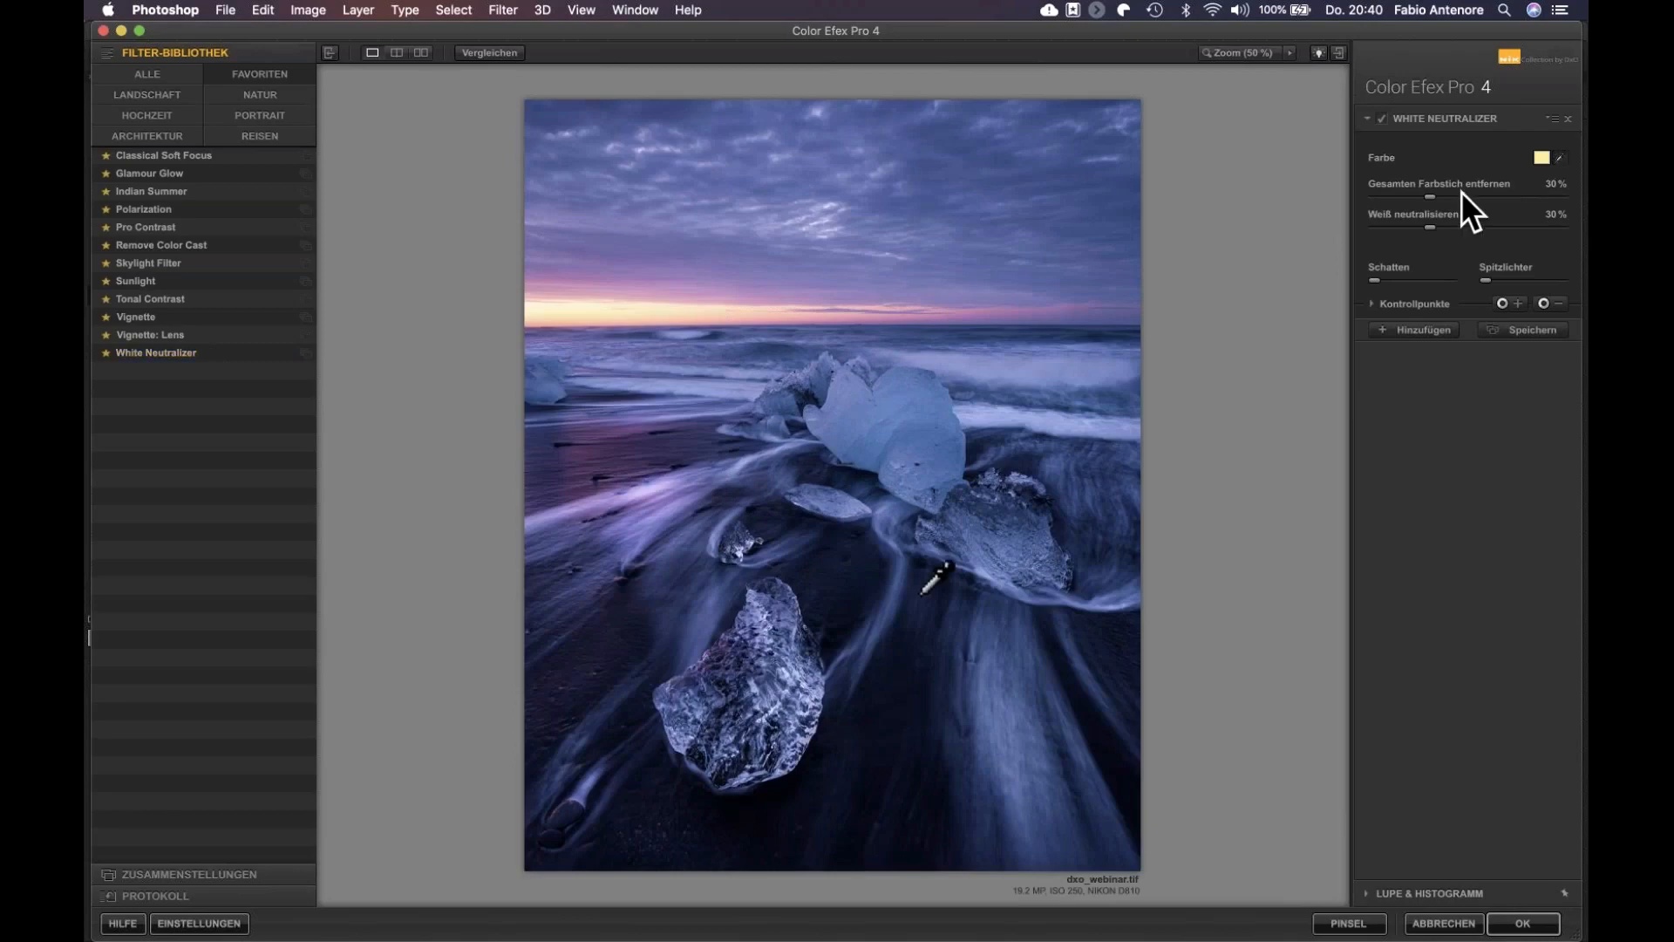
click(807, 680)
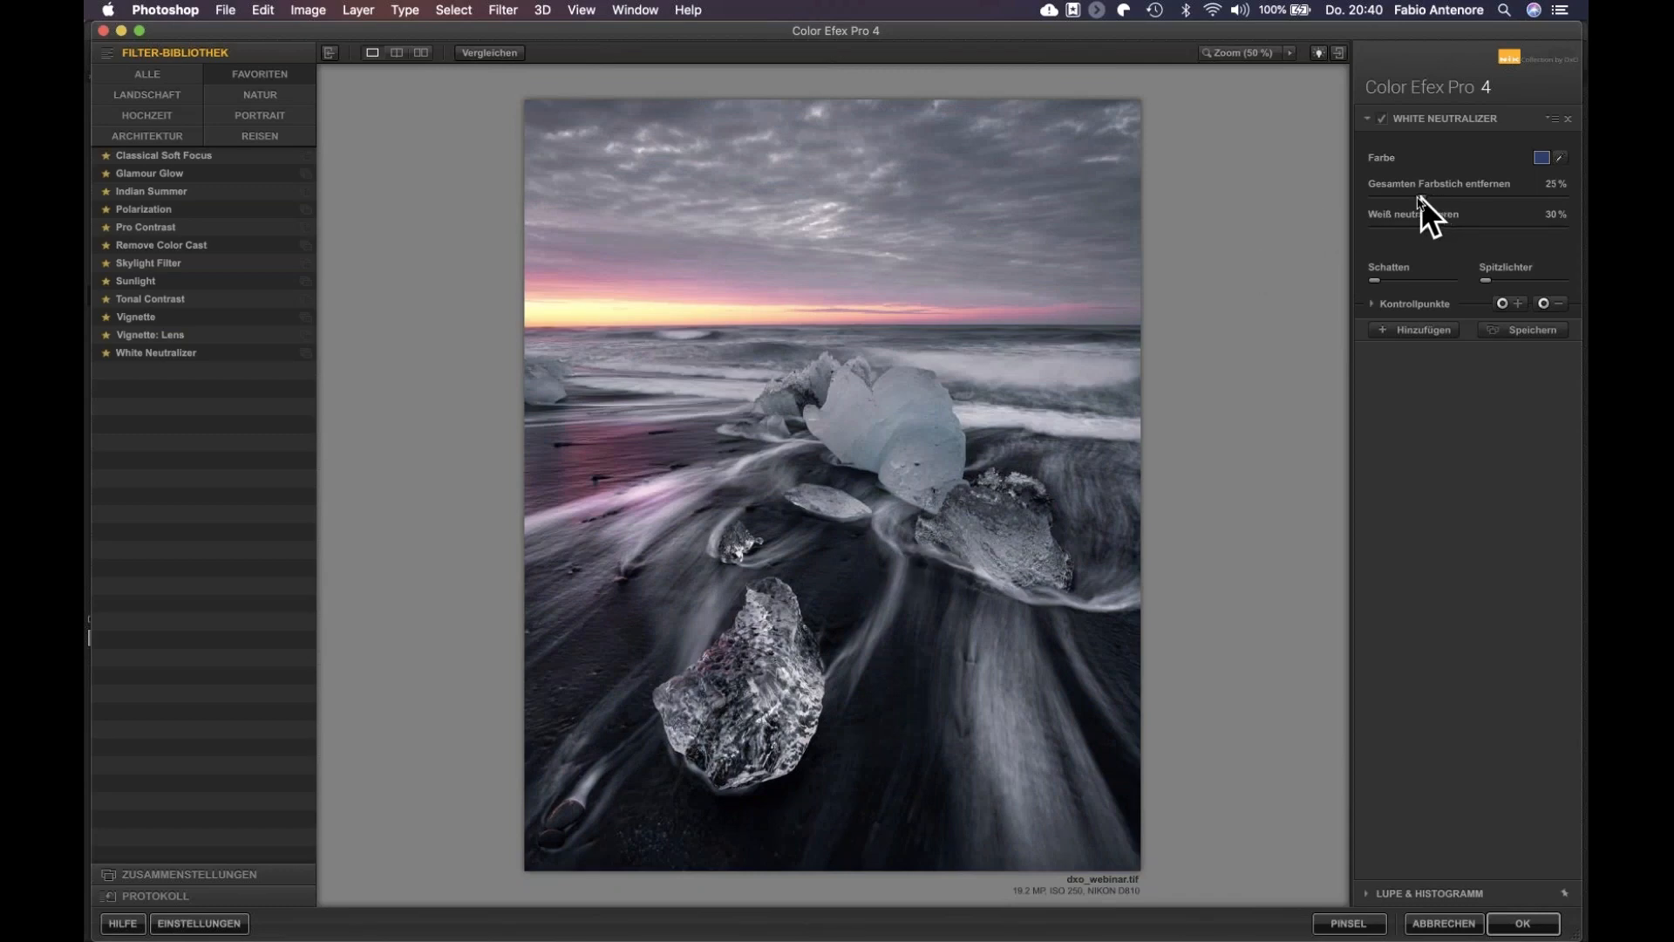
drag(1414, 196, 1393, 192)
drag(1404, 197, 1400, 197)
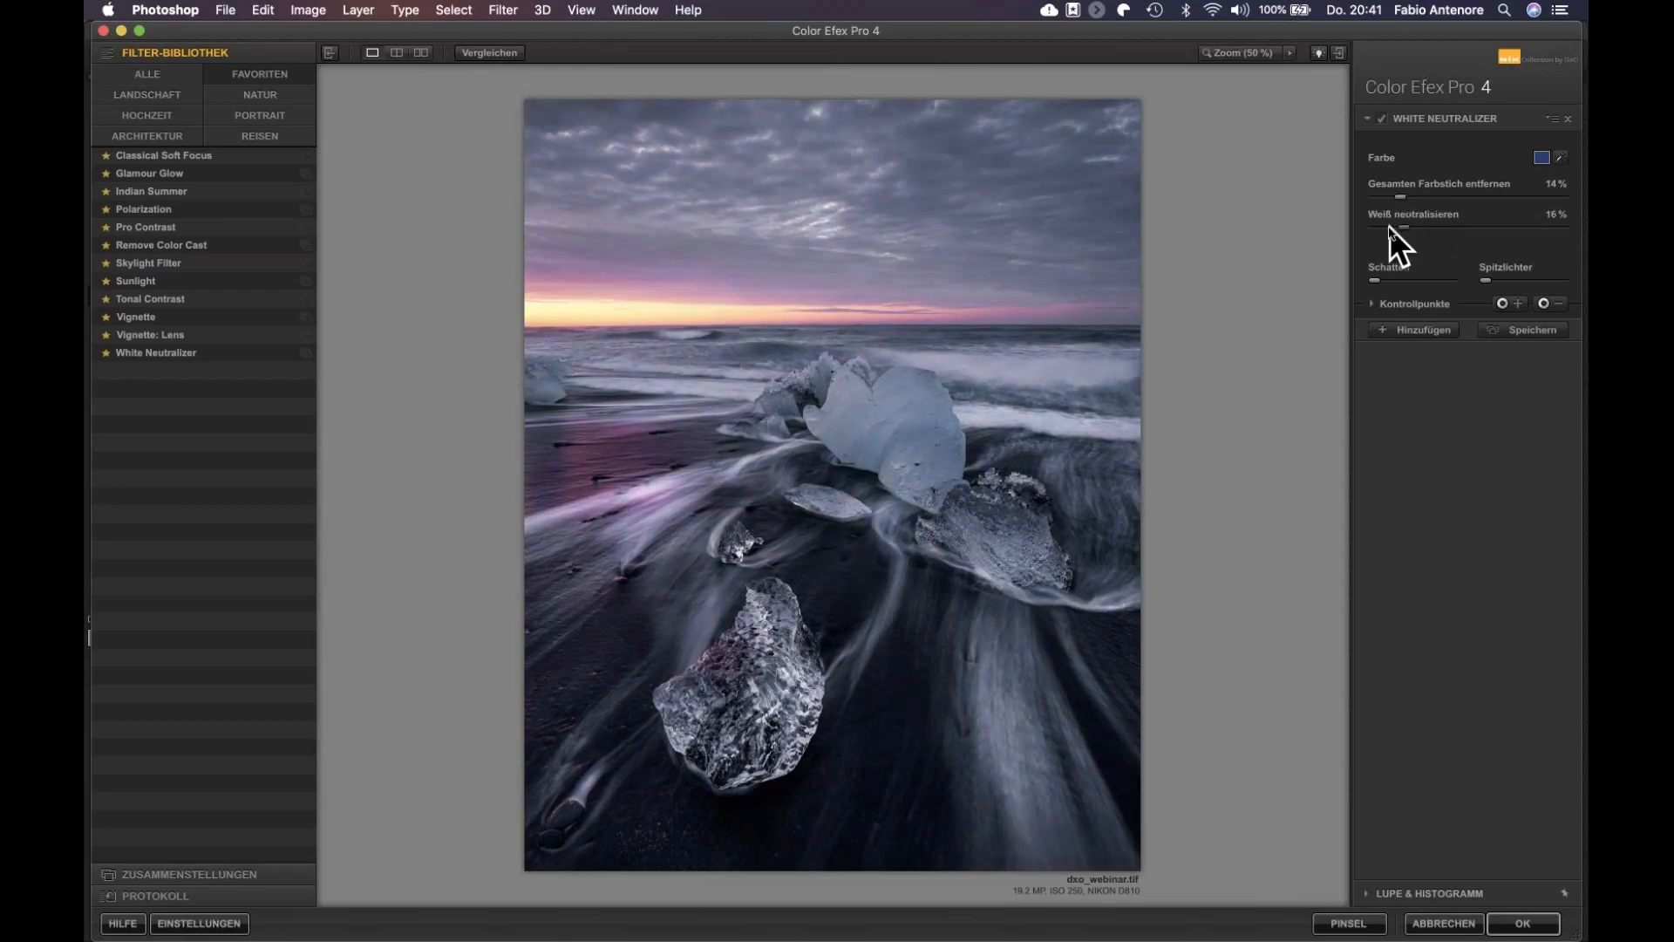
click(509, 54)
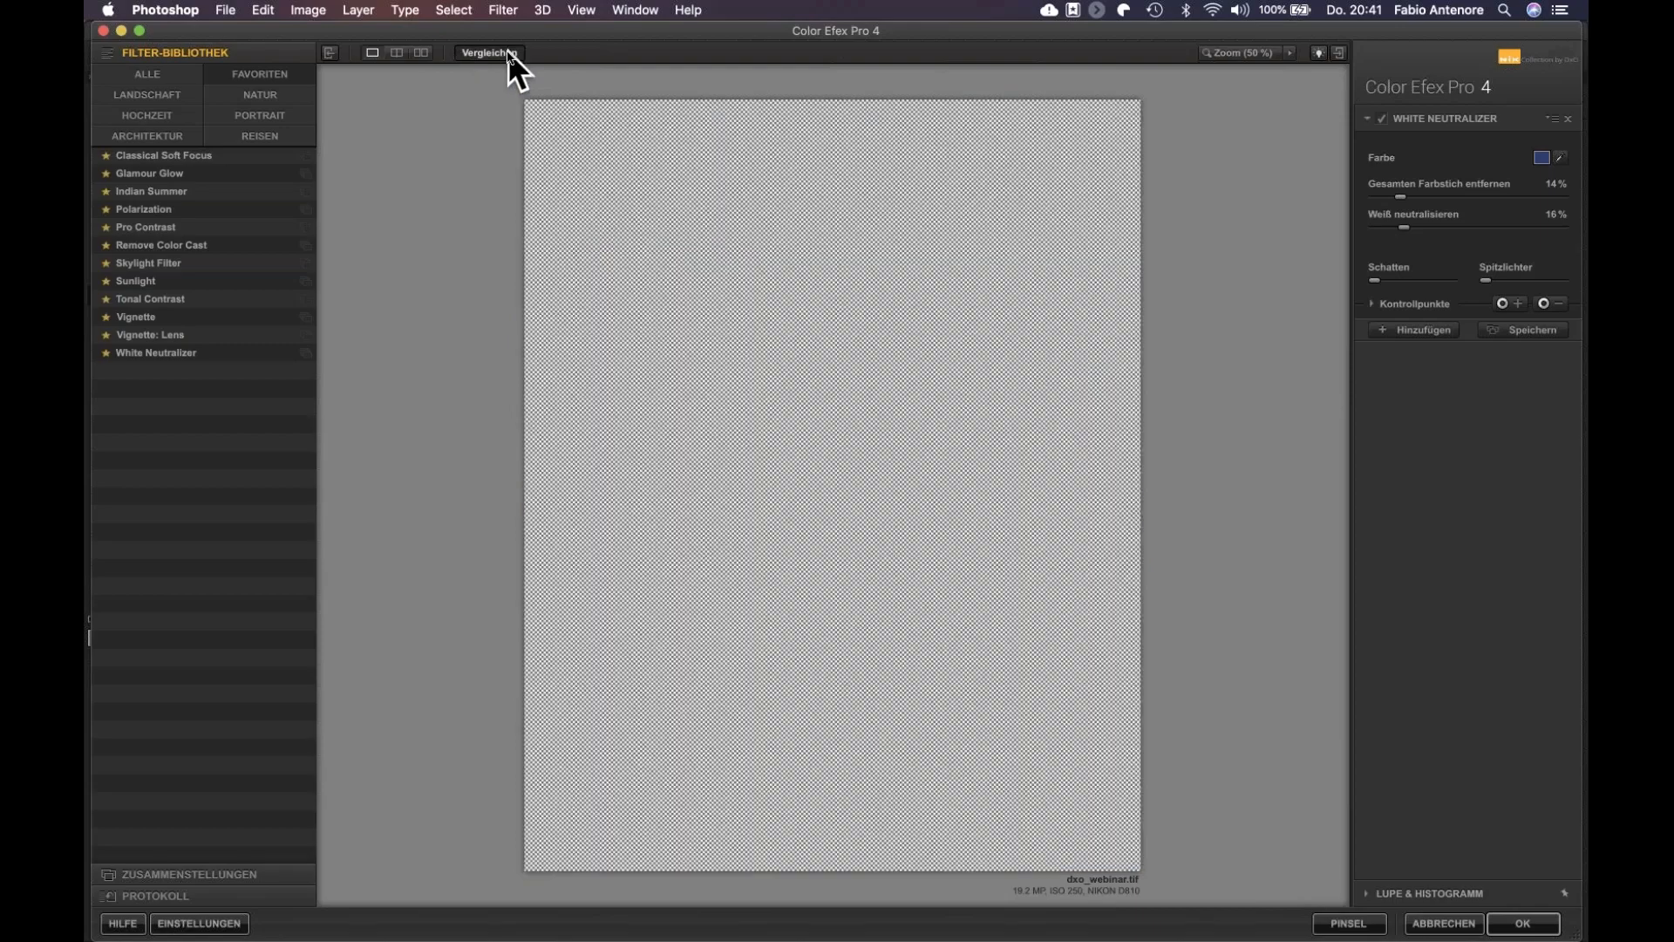
click(1523, 923)
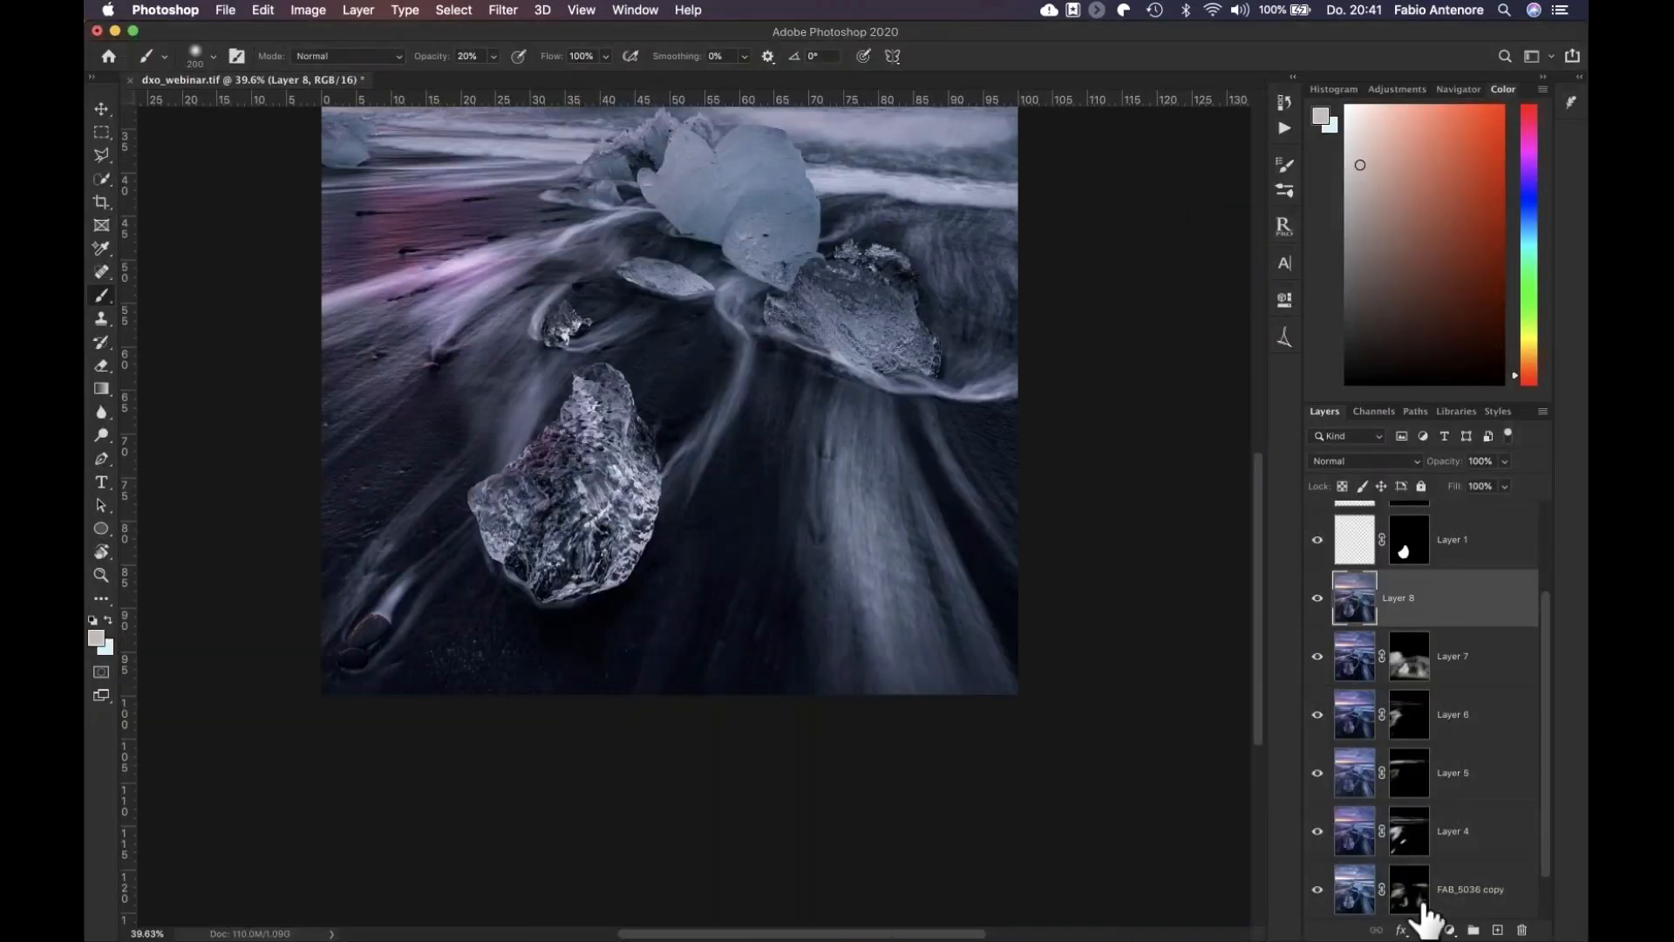
Add a black layer mask to Layer 8 and try Layer 1's mask as a selection
alt+click(1425, 930)
super+click(1404, 544)
key(super+d)
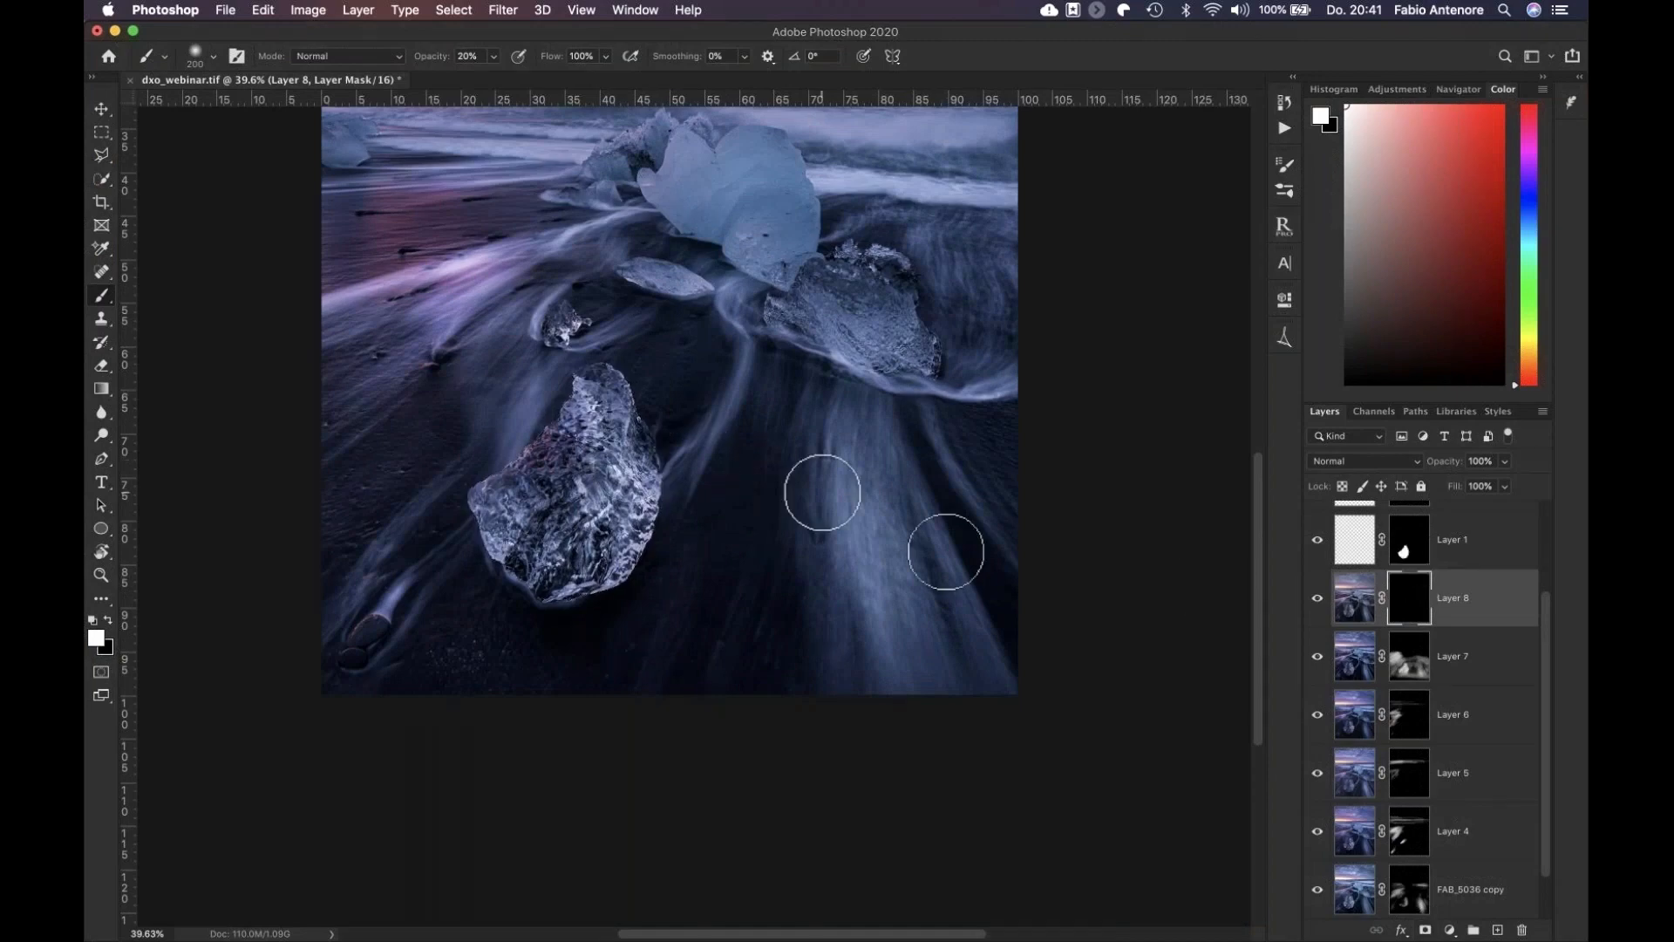
Preview bright luminosity masks 2 and 3 in the AF-Panel and load bright mask 2 as a selection
click(1283, 339)
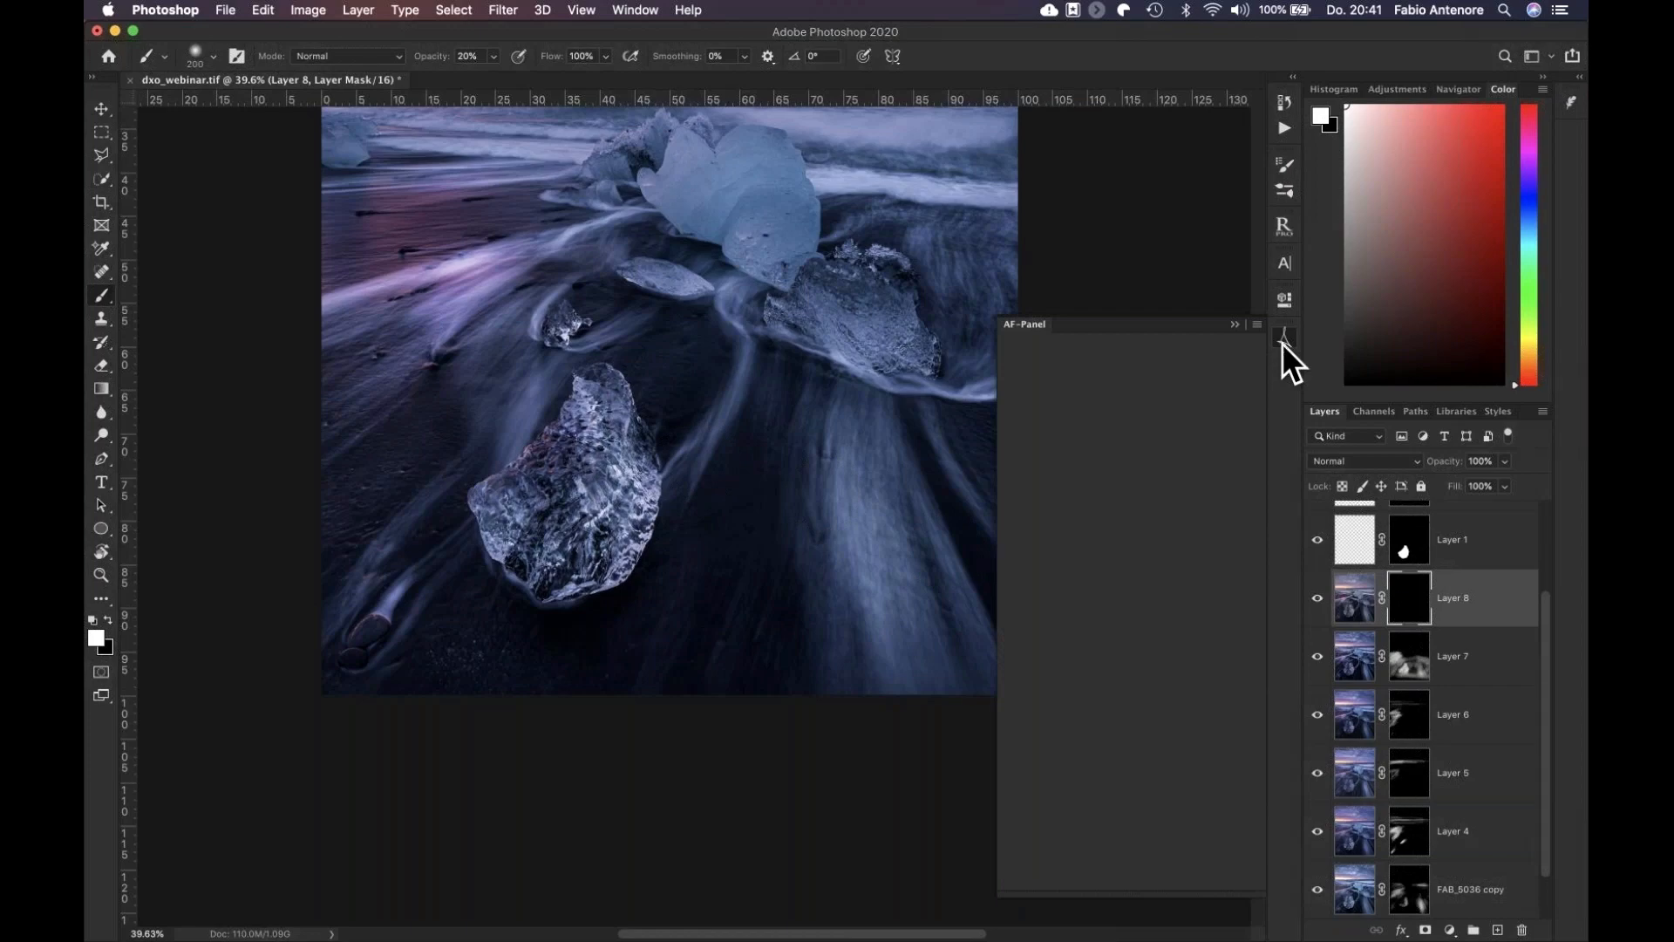
click(1095, 478)
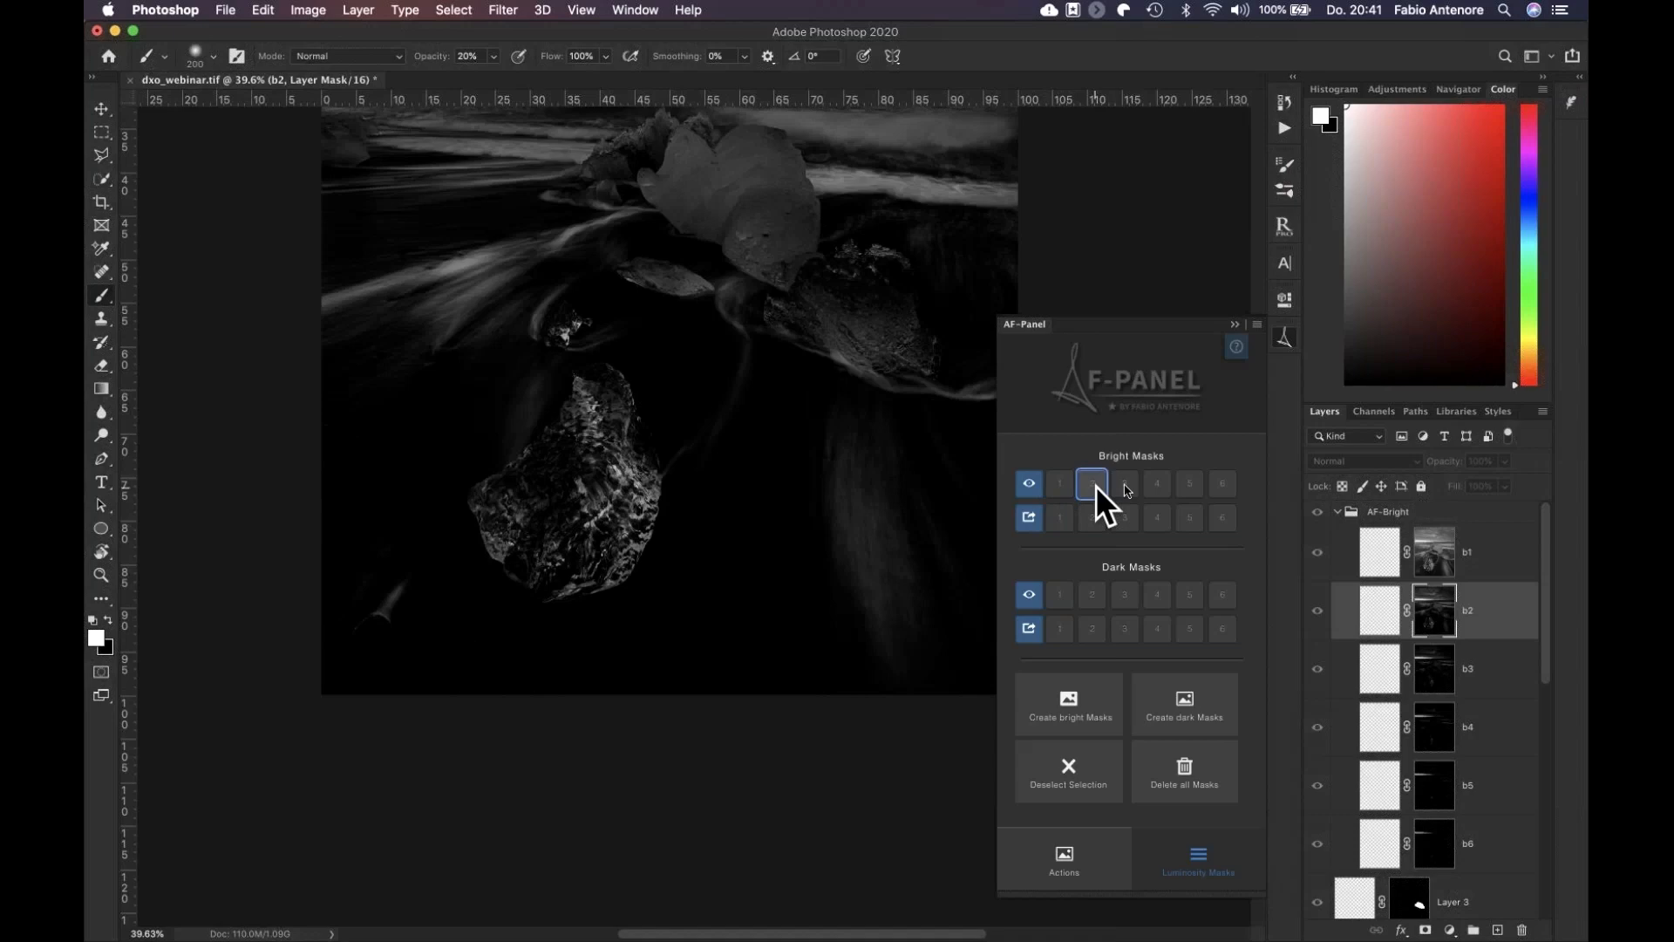
click(1124, 483)
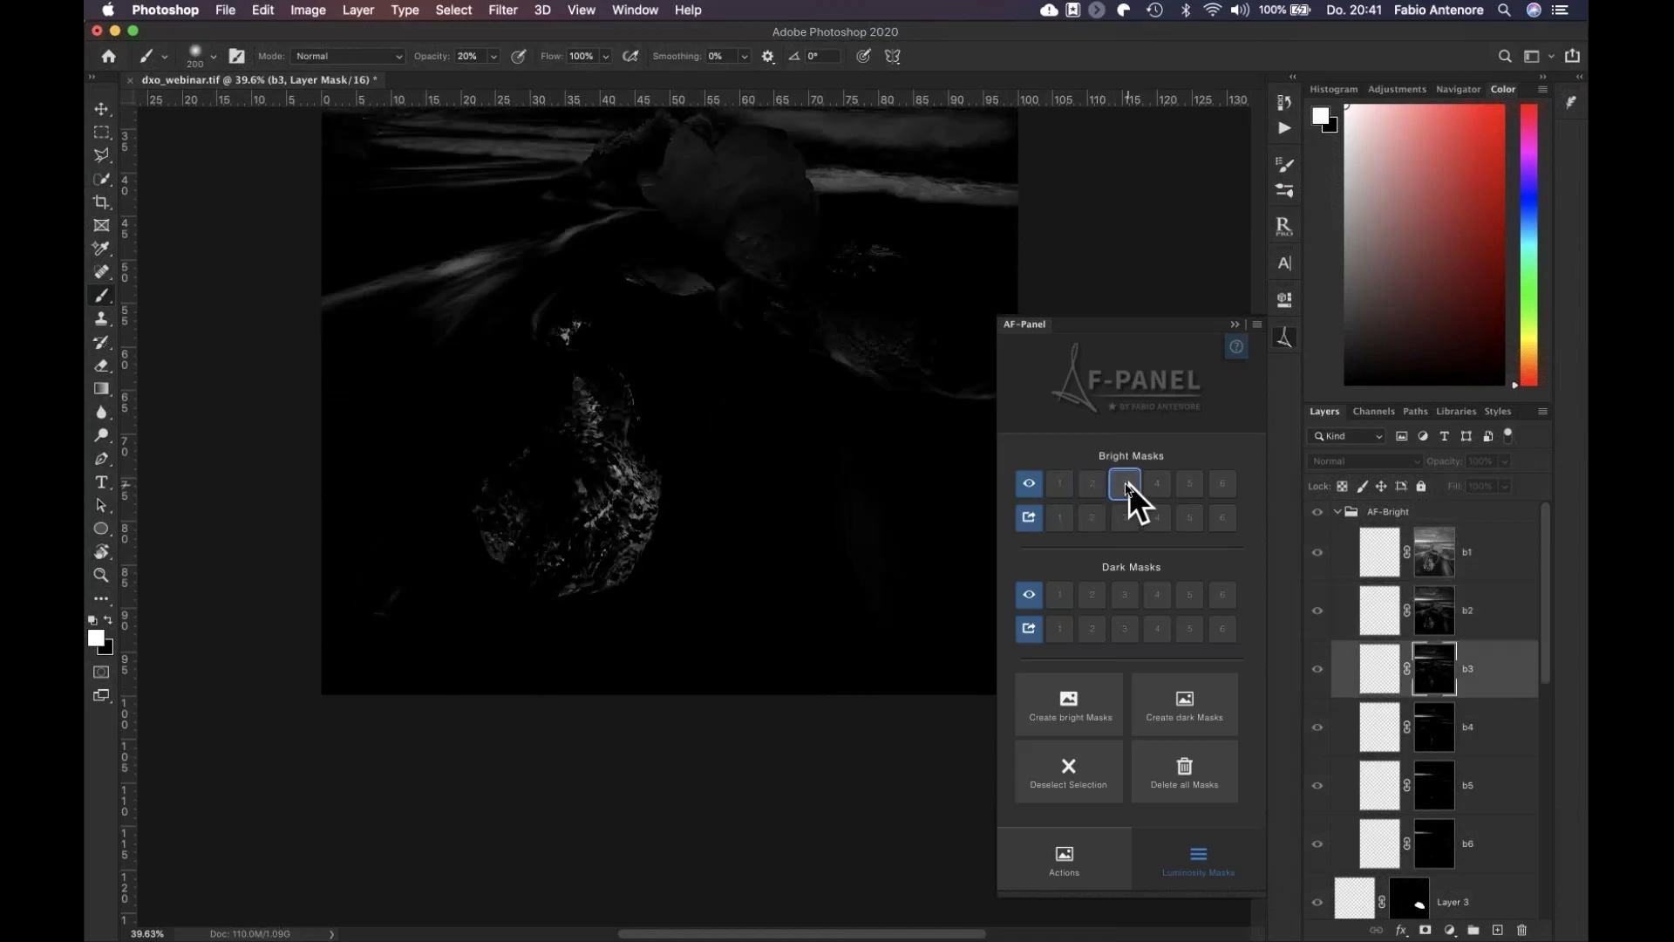
click(1093, 483)
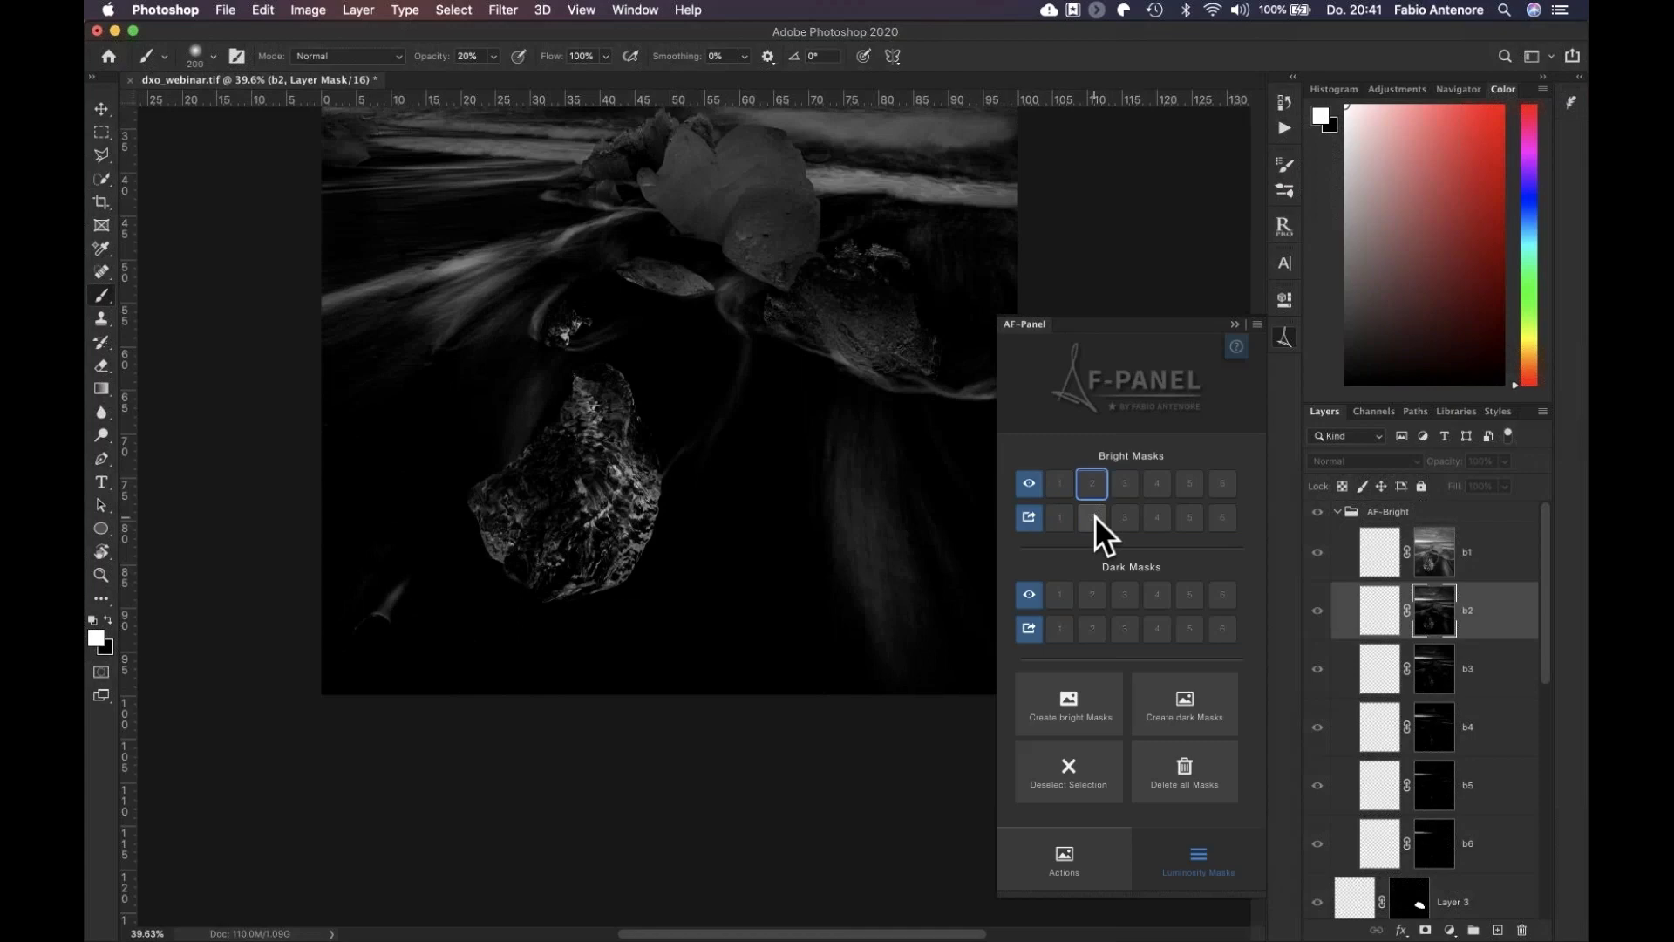
click(1093, 516)
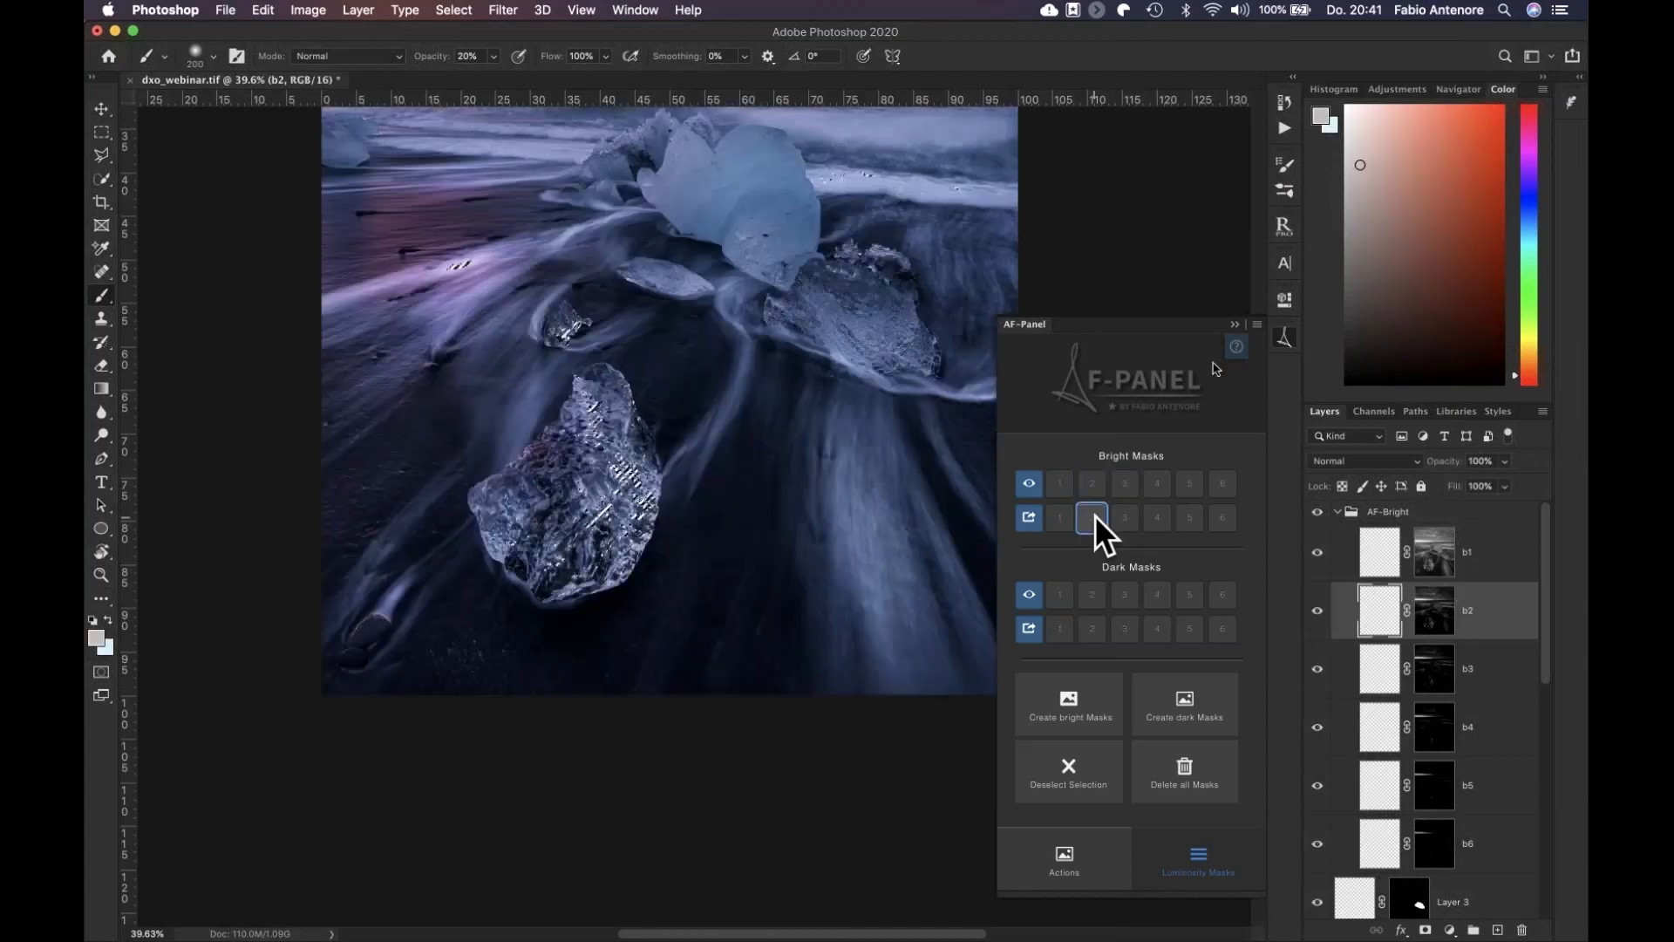
Intersect the luminosity selection with Layer 1's mask to limit it to the front ice block, and hide the selection edges
scroll(1412, 776, down, 4)
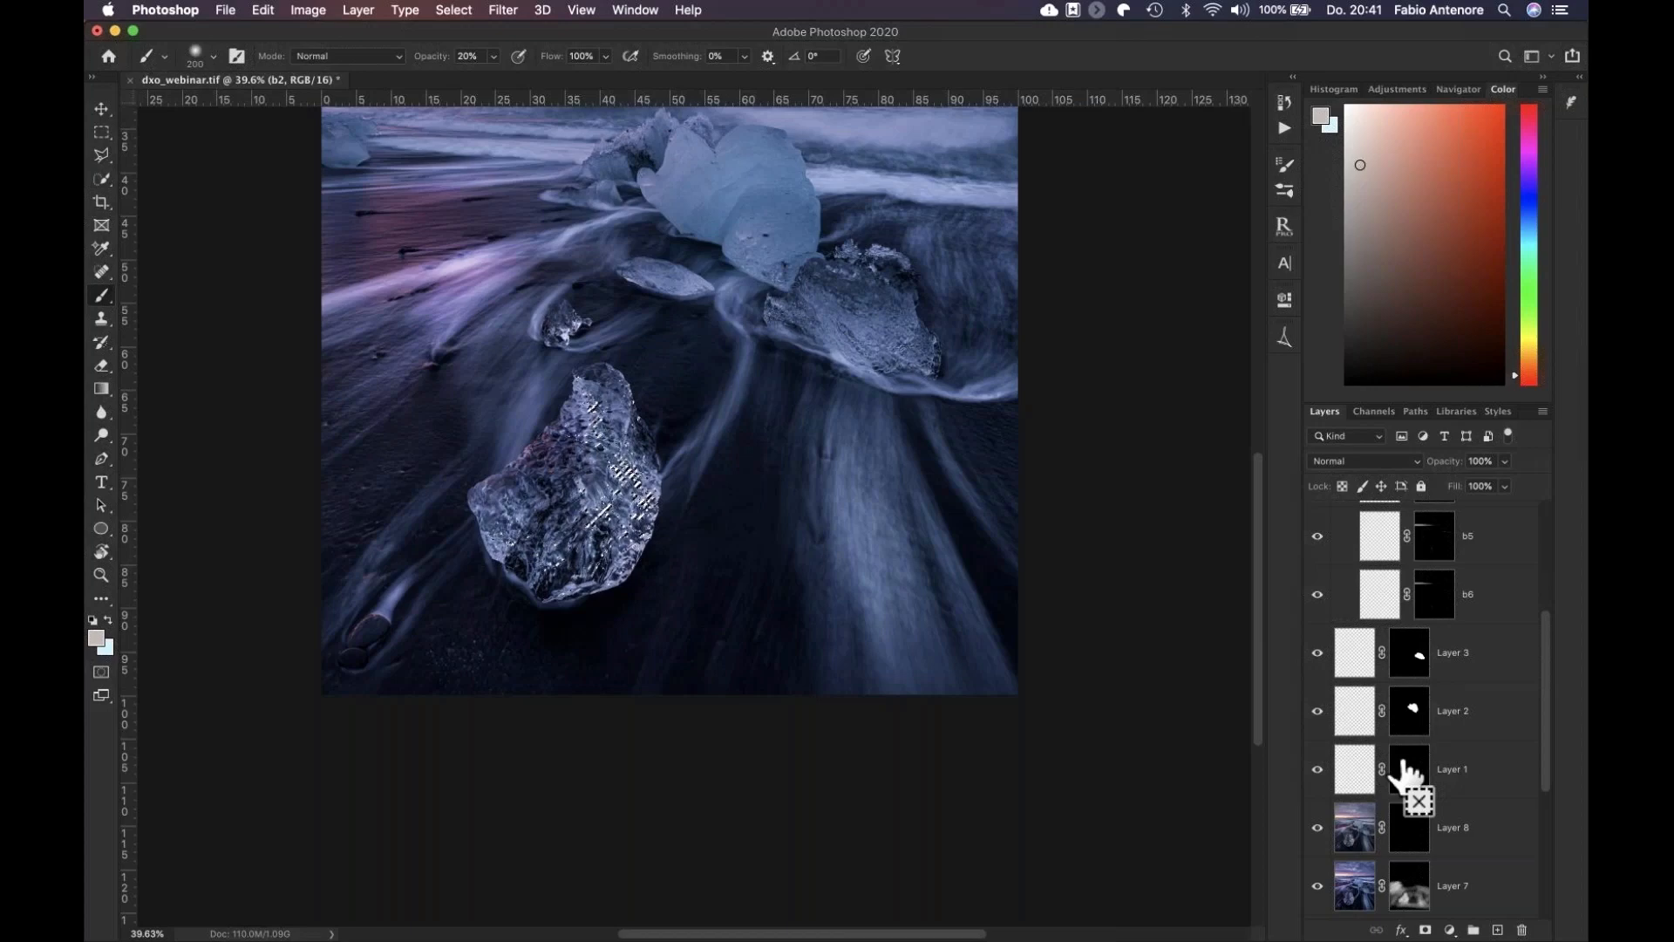
scroll(563, 506, up, 5)
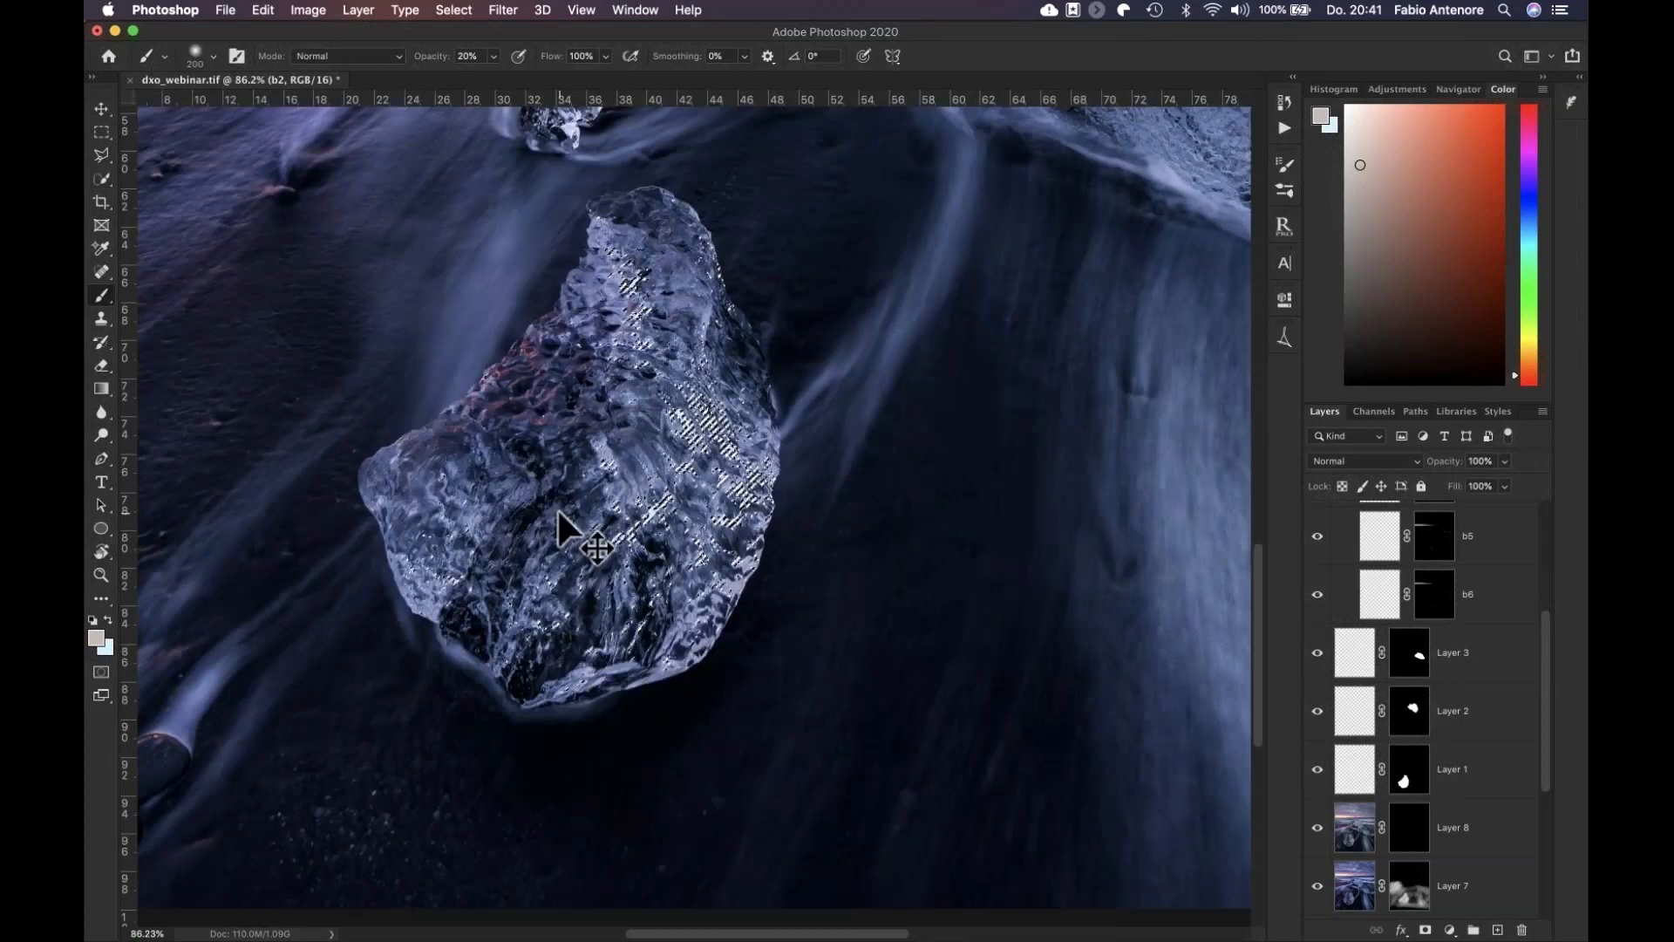
key(super+d)
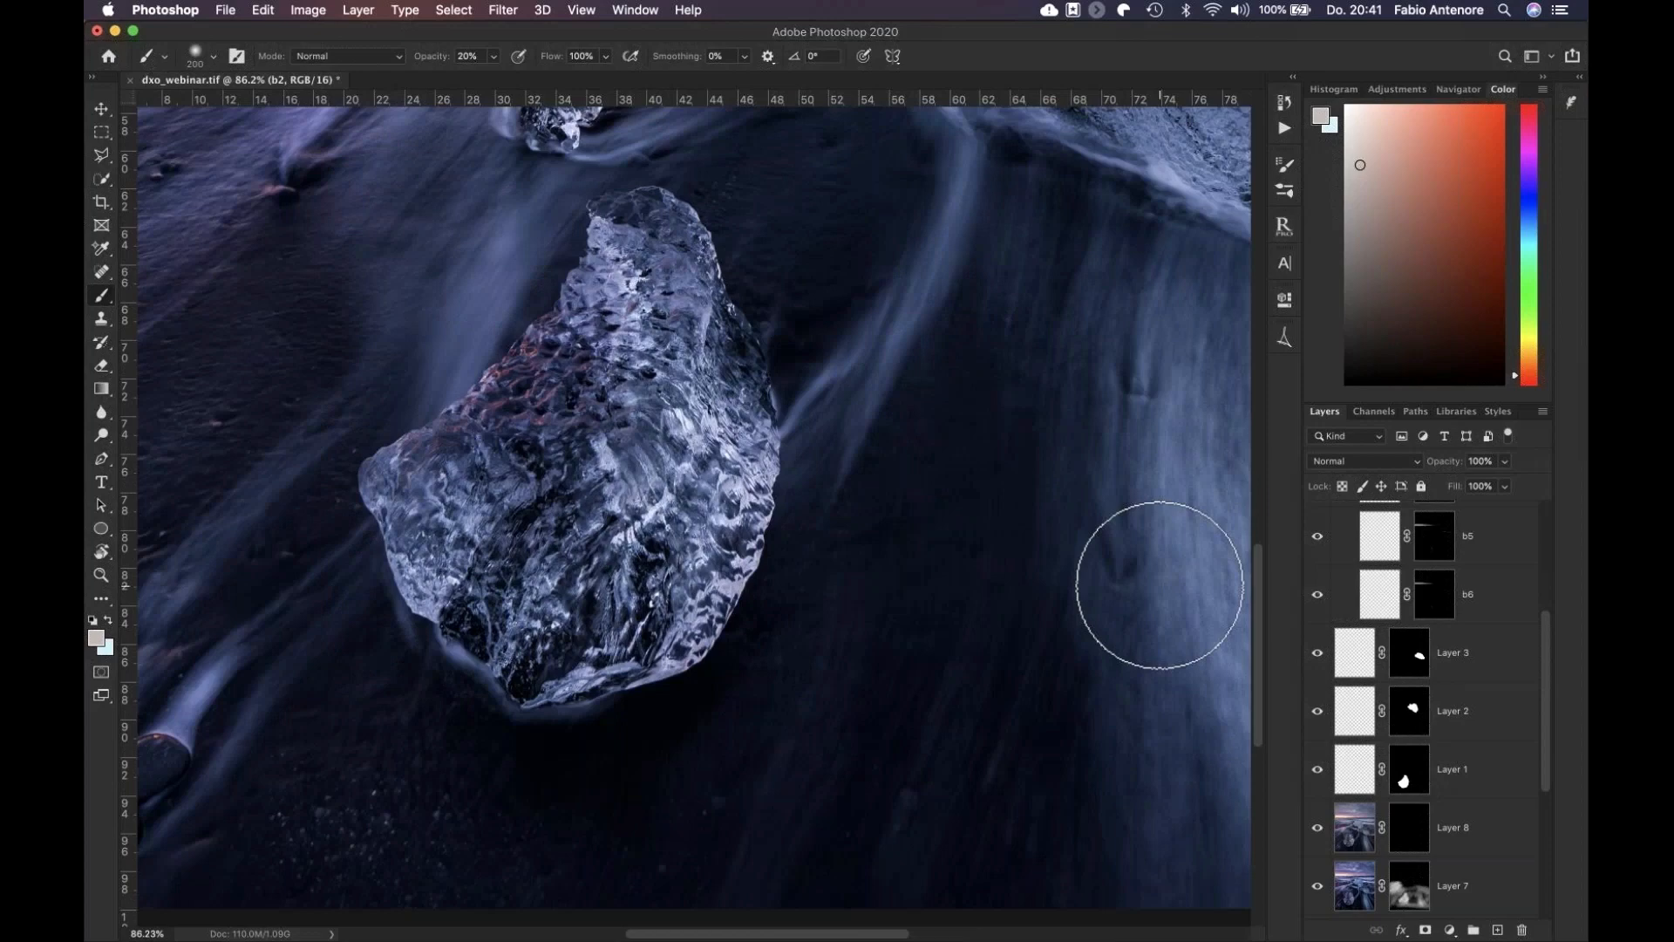
Paint white over the front ice block on Layer 8's mask with a 150 px brush at 20% opacity
click(1408, 826)
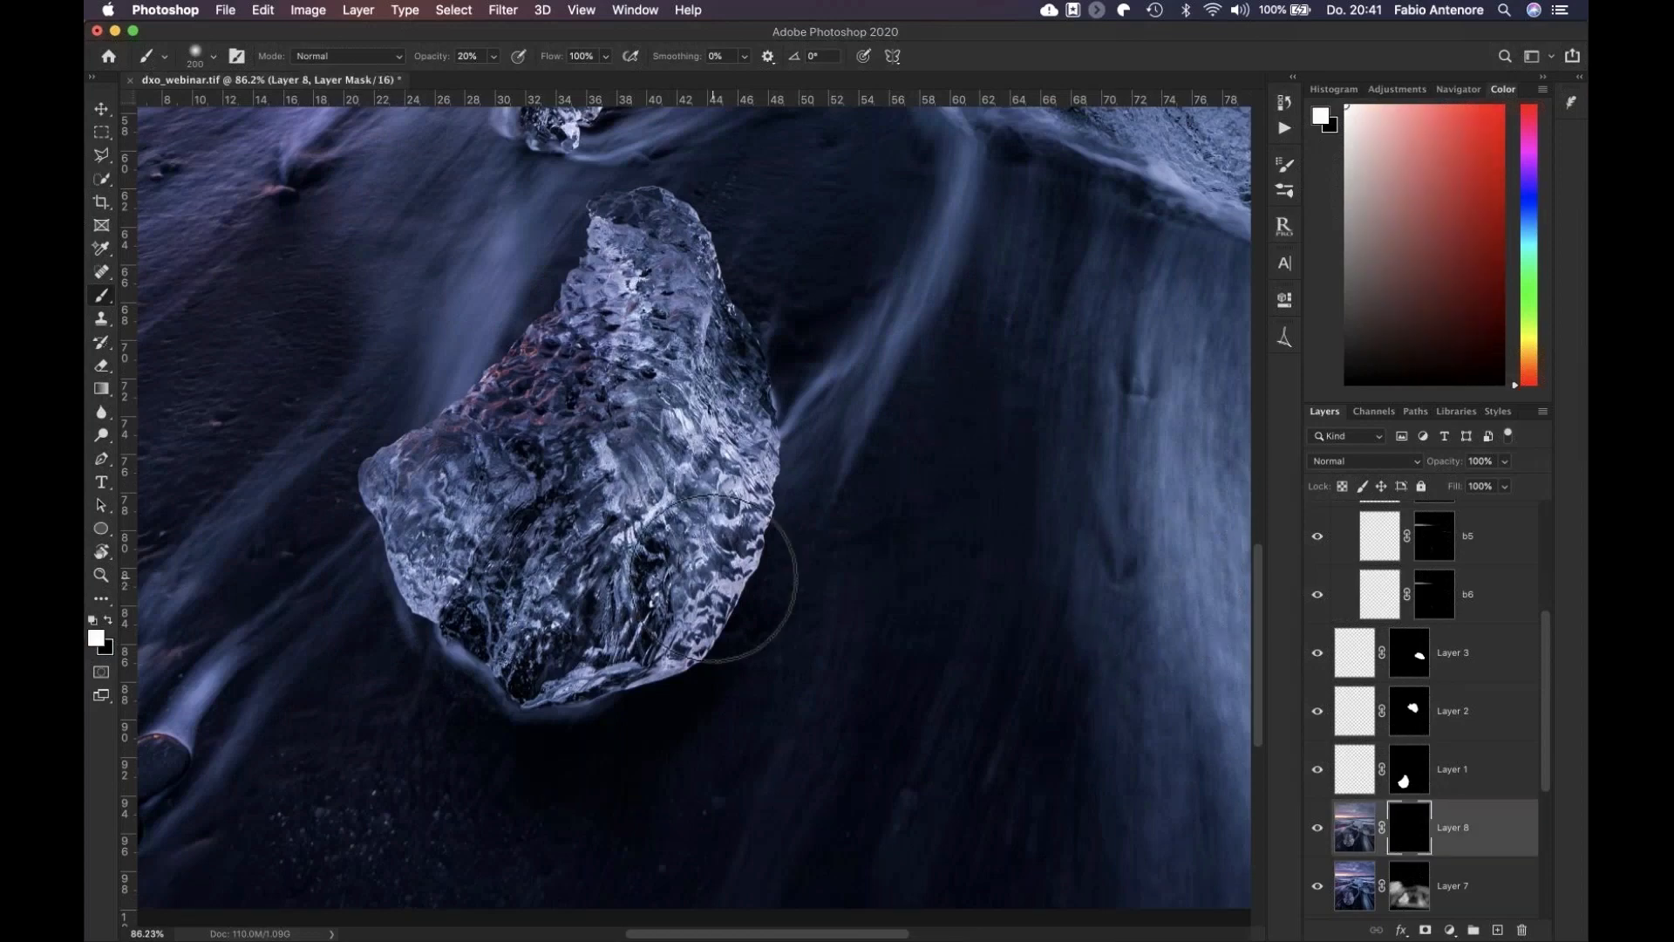
key(bracketleft)
key(bracketleft)
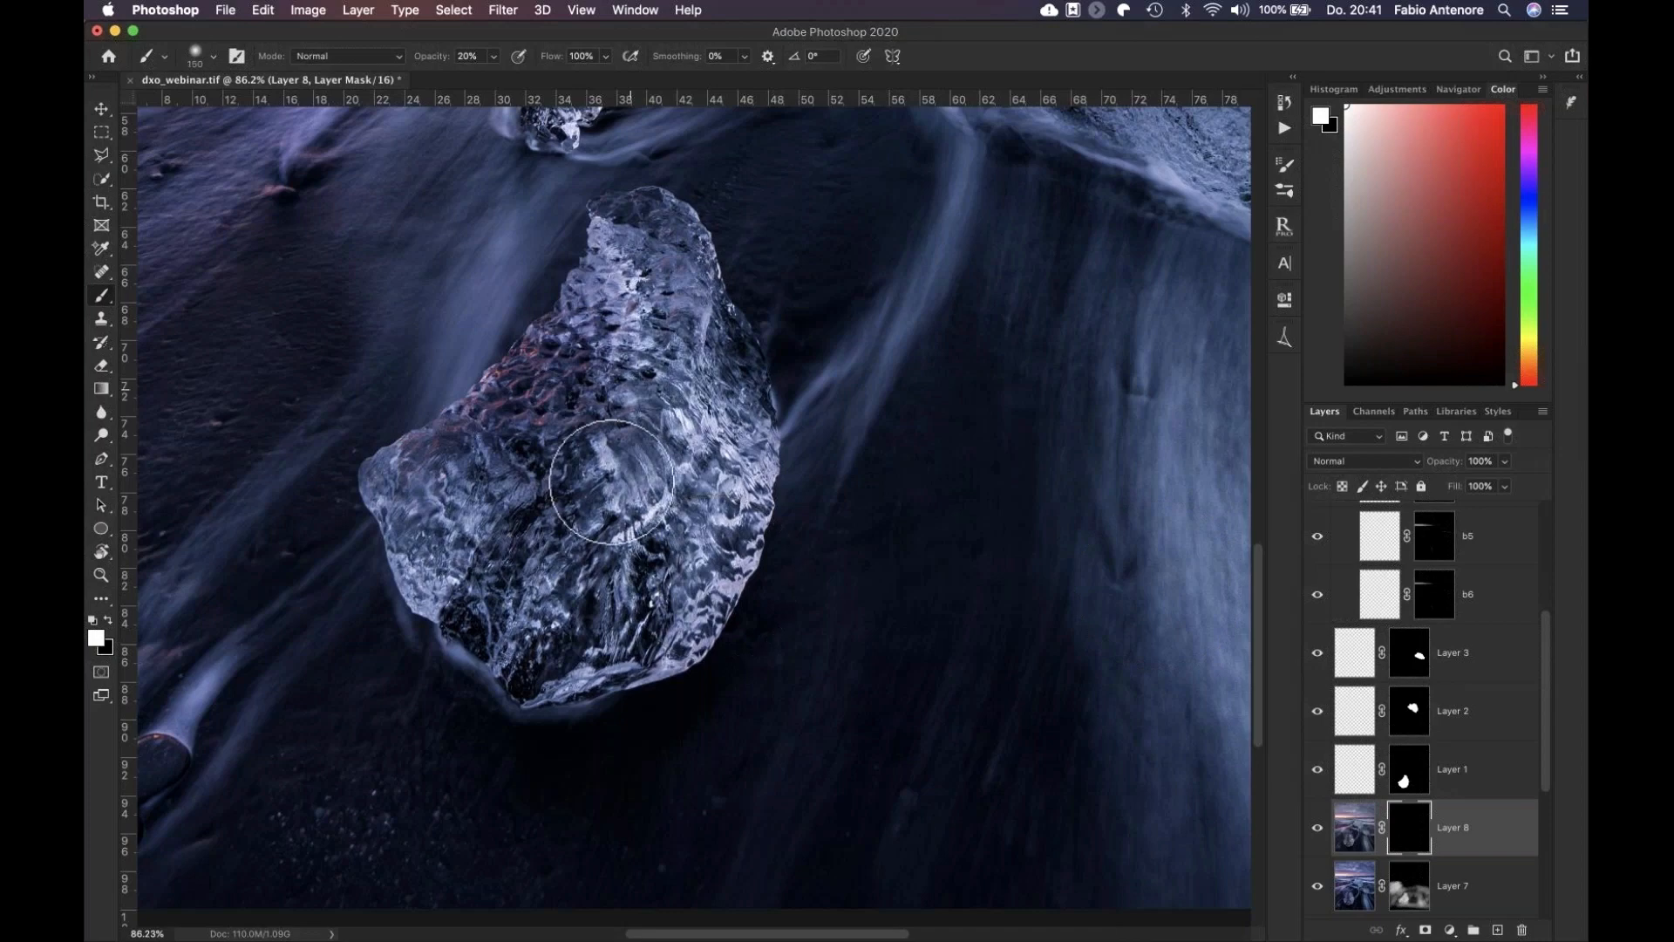
drag(612, 481, 446, 514)
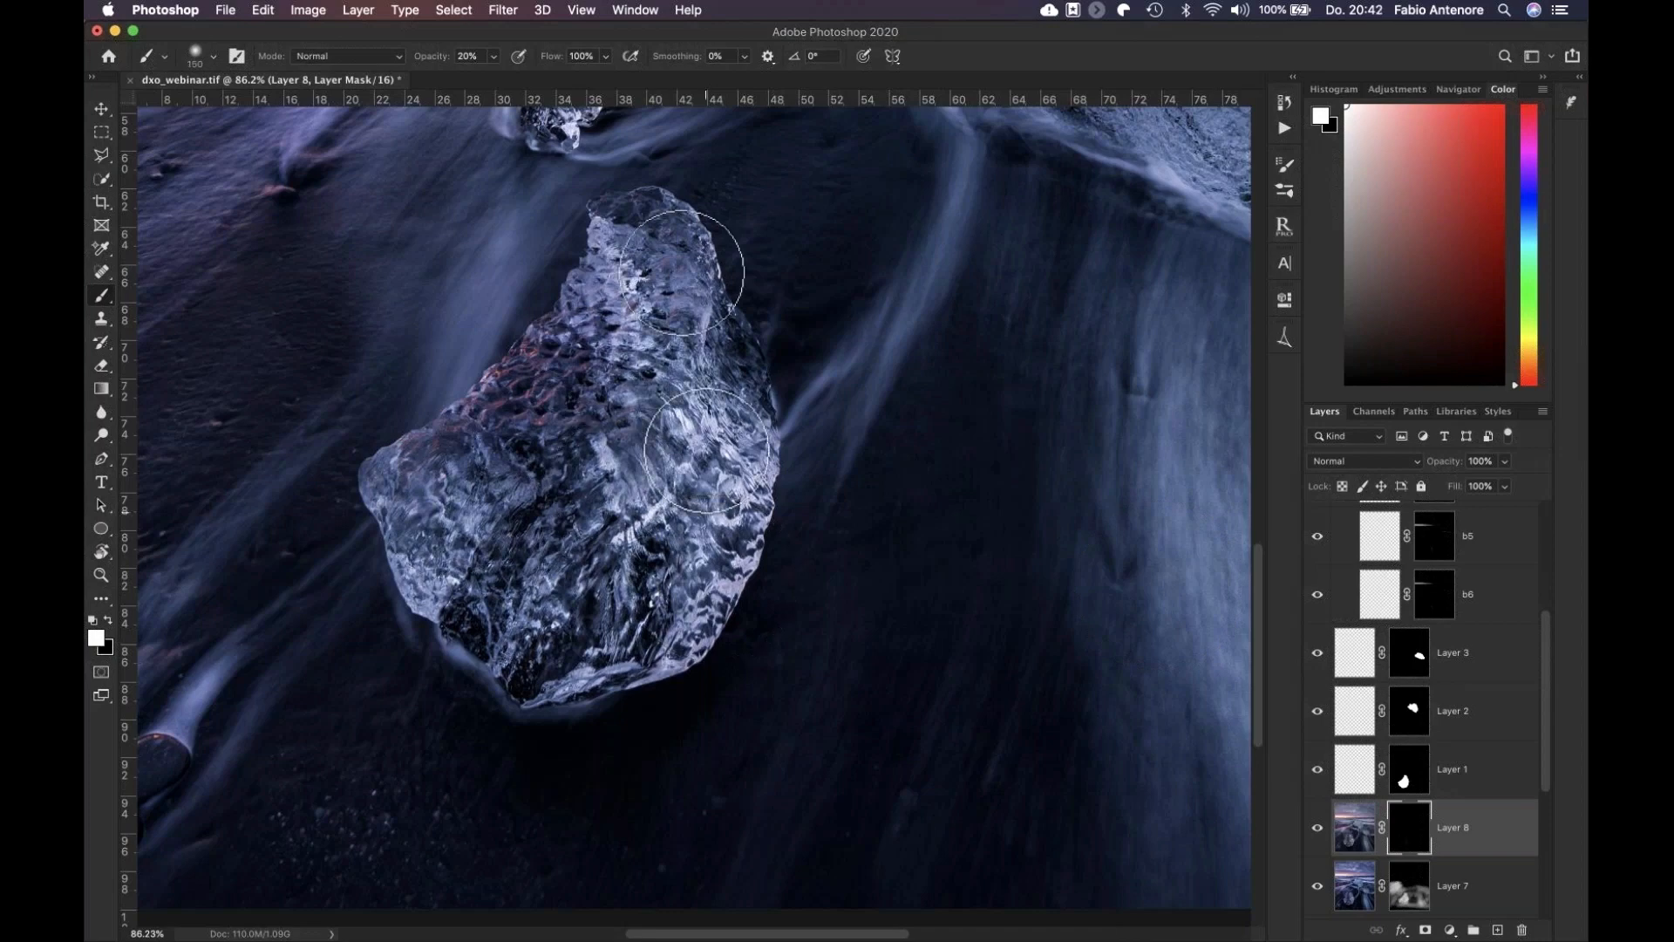
mouse_move(467, 535)
mouse_down()
mouse_move(495, 536)
mouse_move(437, 439)
mouse_move(449, 422)
mouse_move(546, 453)
mouse_move(546, 482)
mouse_up()
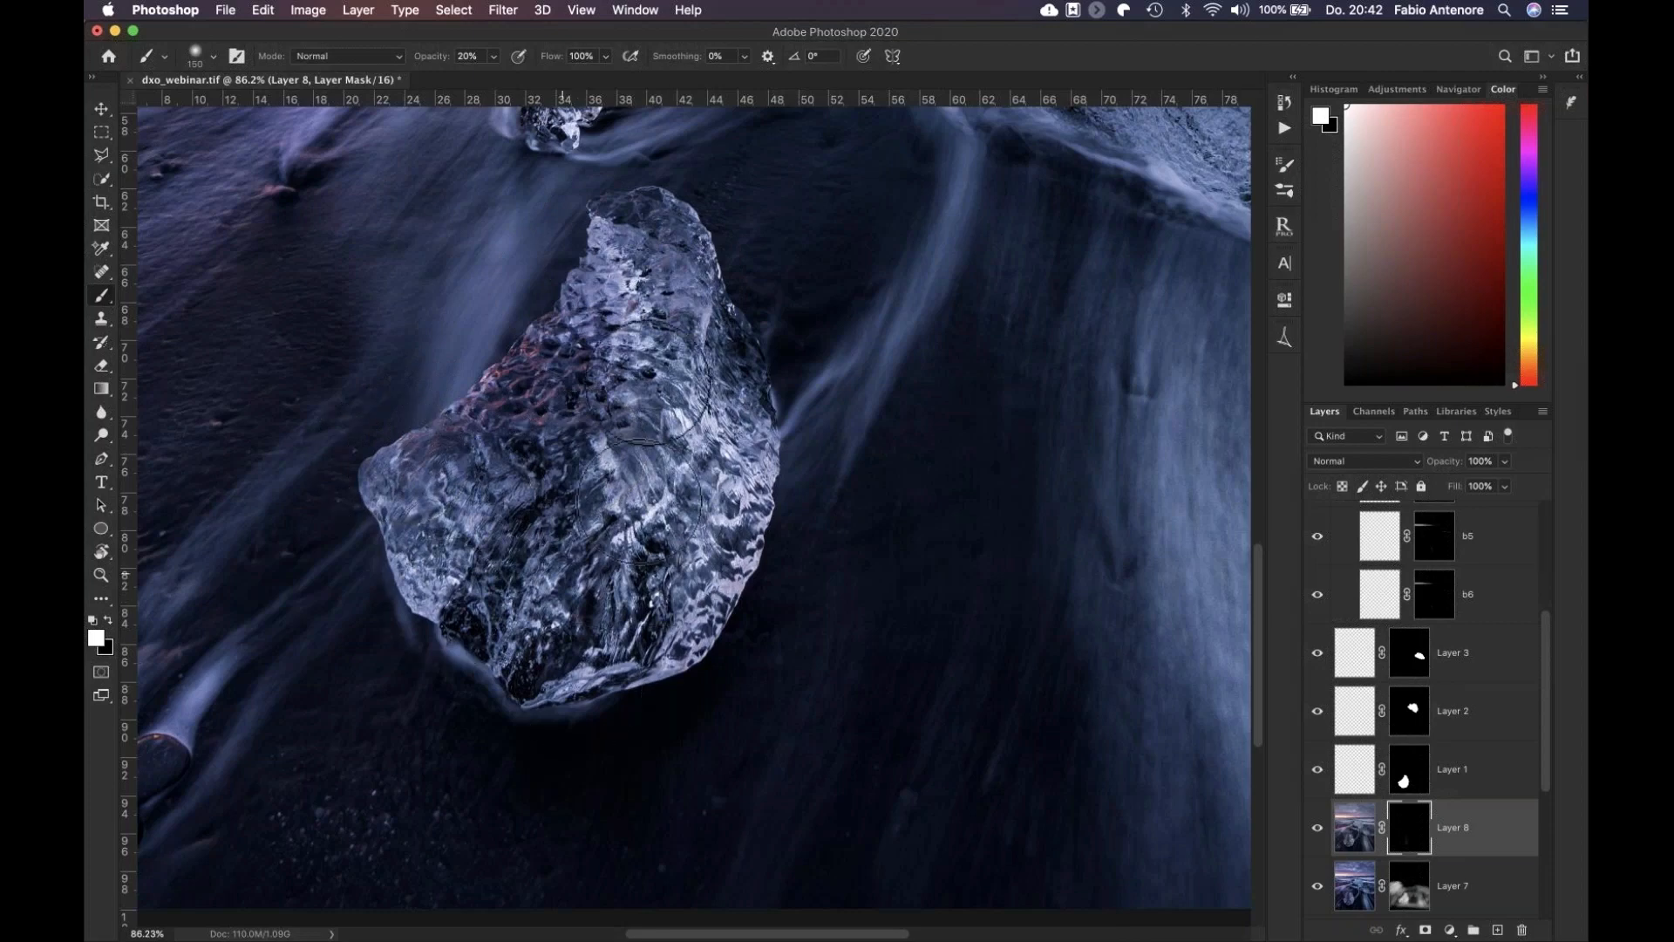
Inspect Layer 8's mask on its own and compare the ice block with the layer hidden and shown
alt+click(1405, 839)
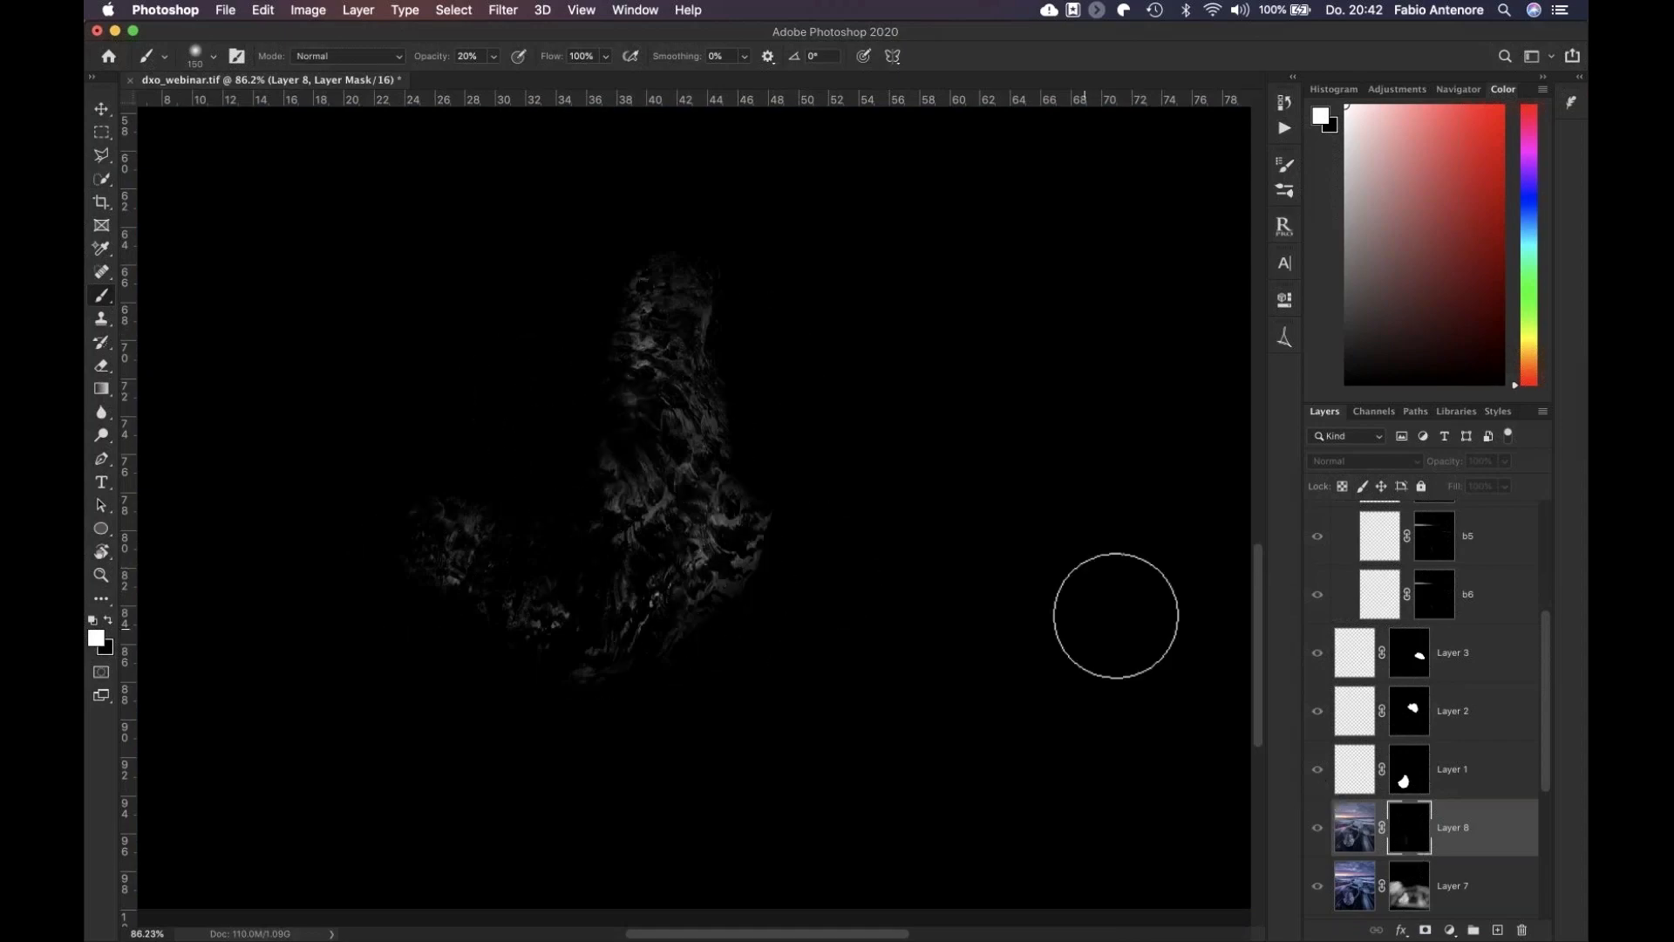
alt+click(1406, 811)
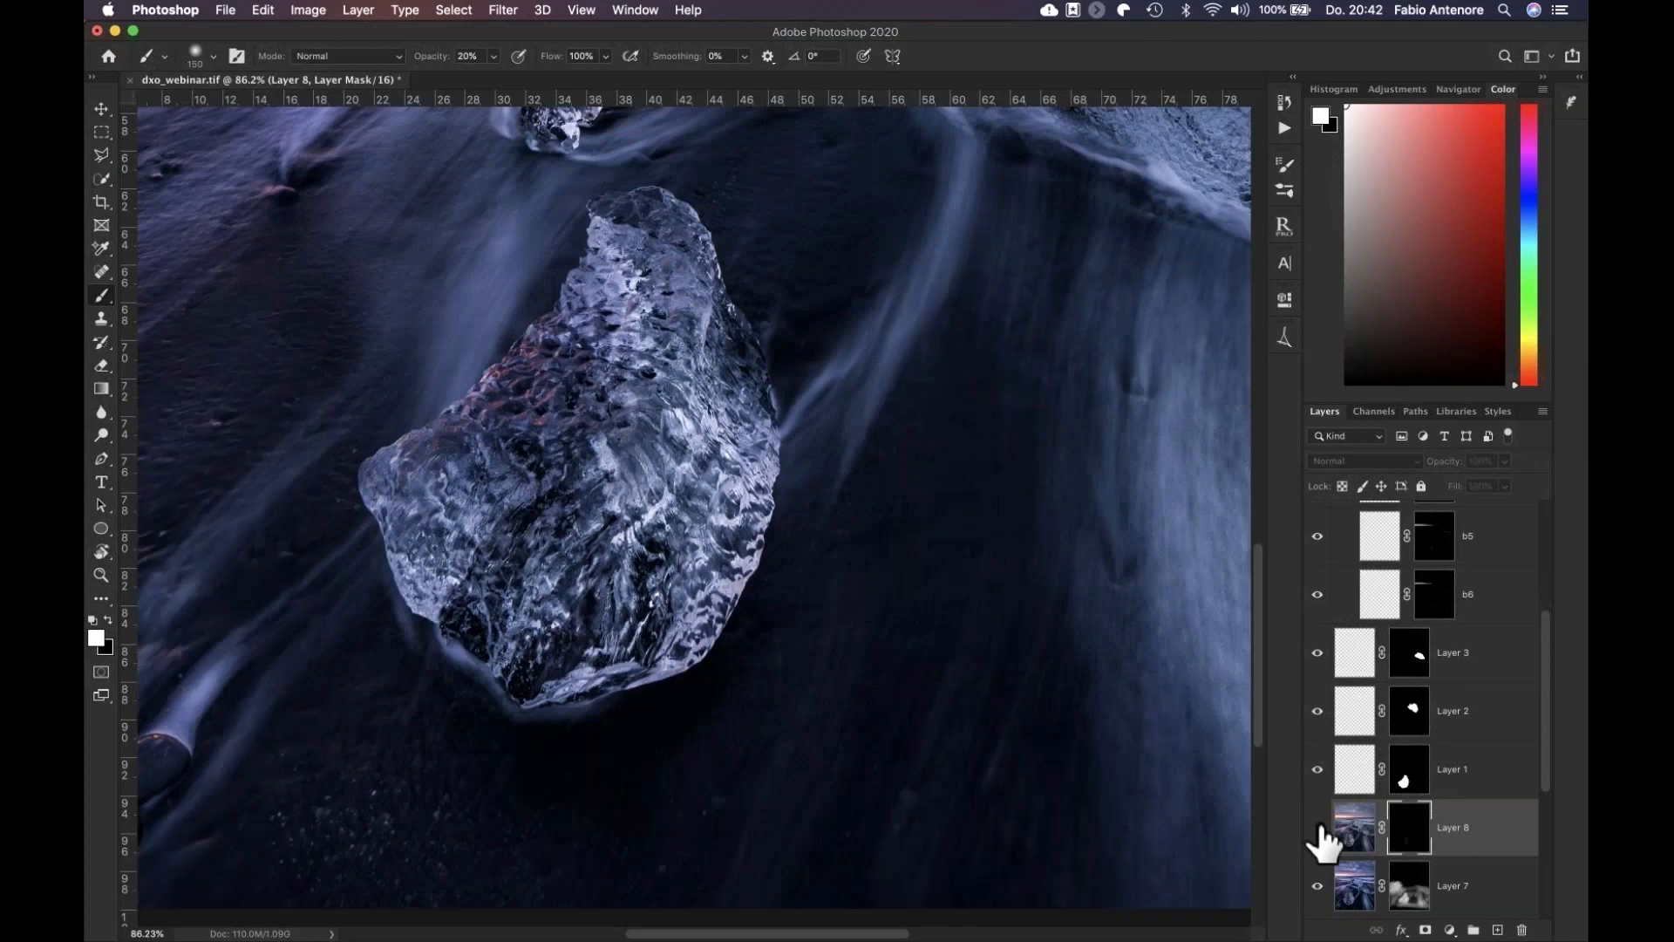
click(1317, 828)
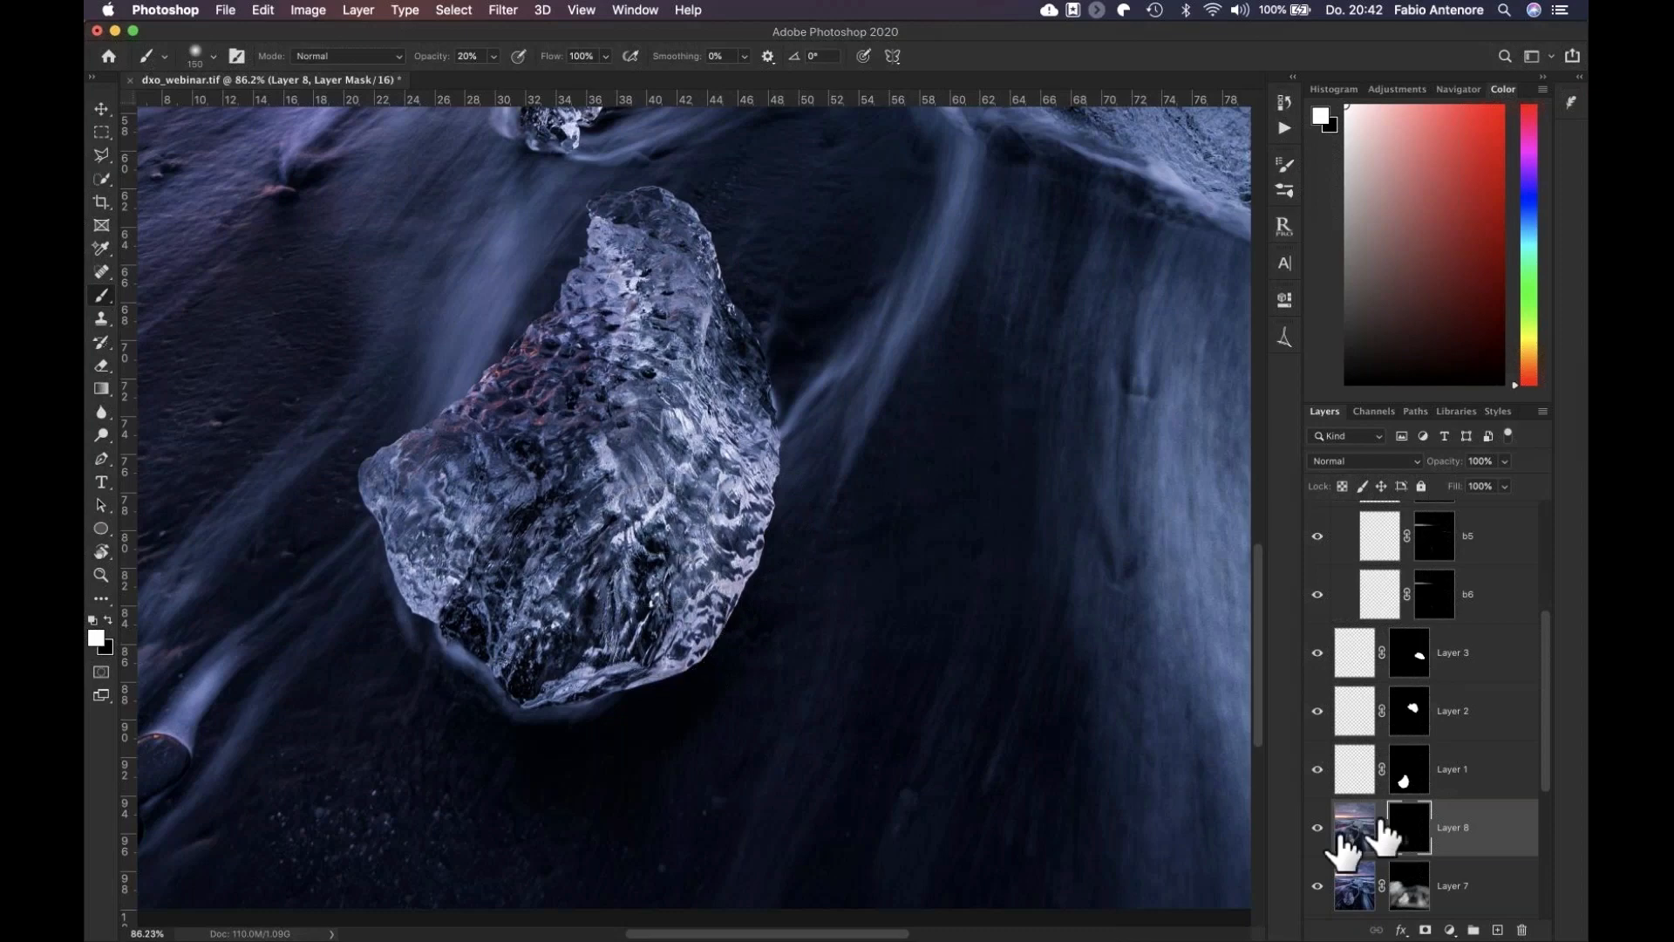
Compare the front ice block with Layer 8 hidden and shown, both at full view and close up, and check the layer's mask alone
click(1317, 828)
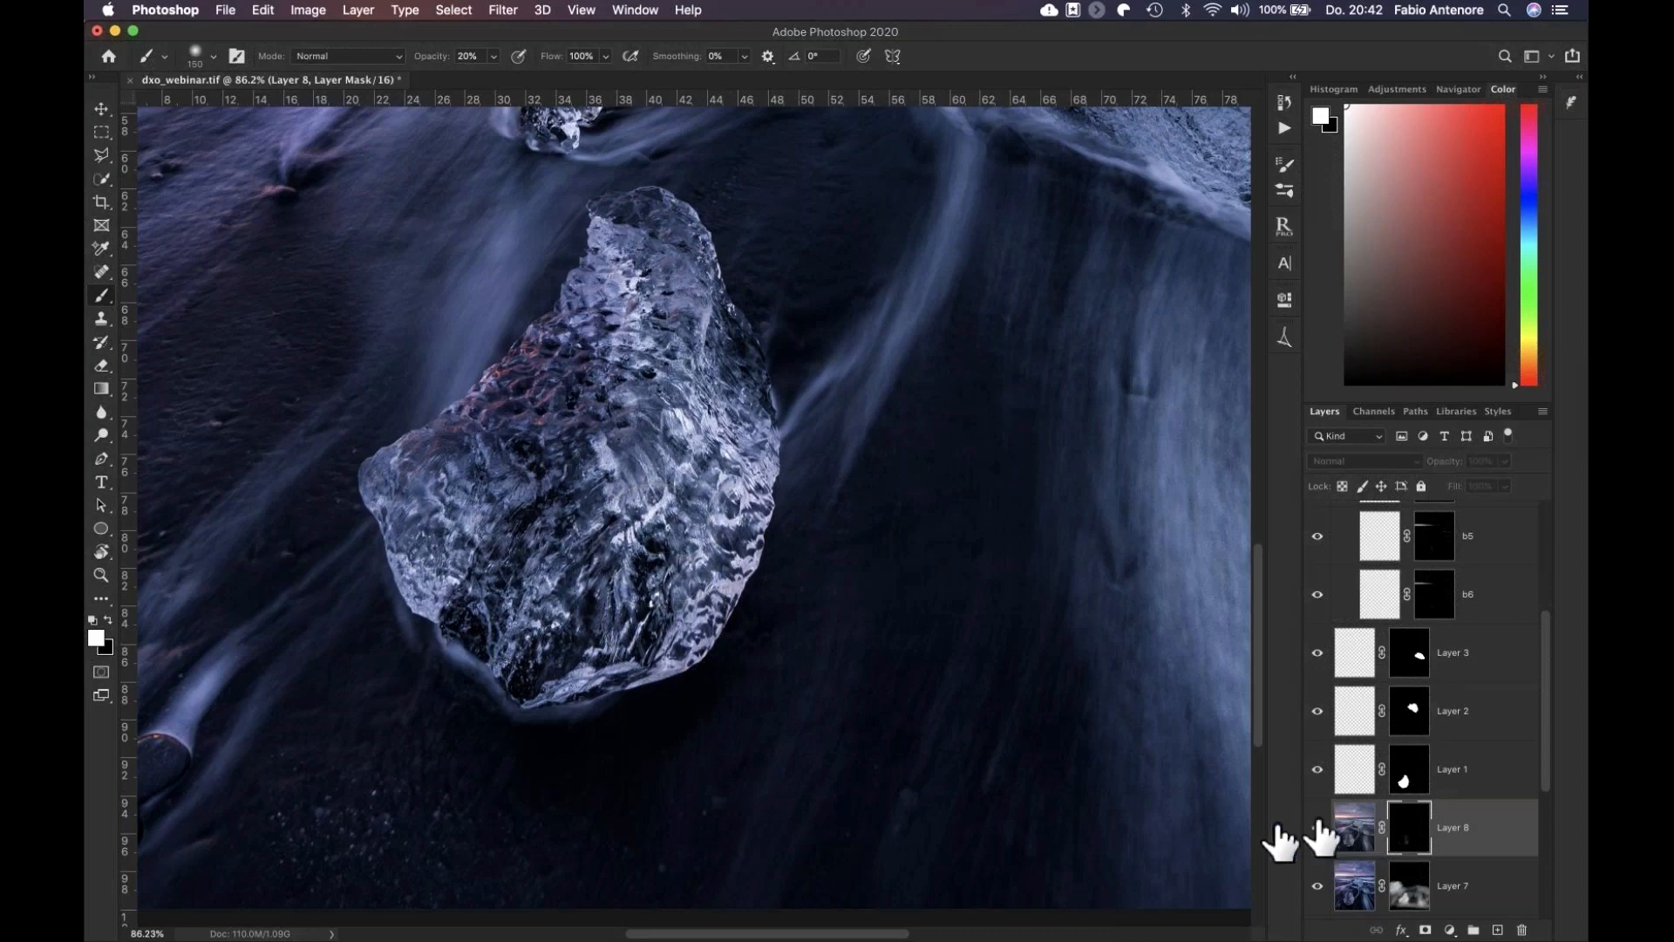
click(1317, 828)
key(super+0)
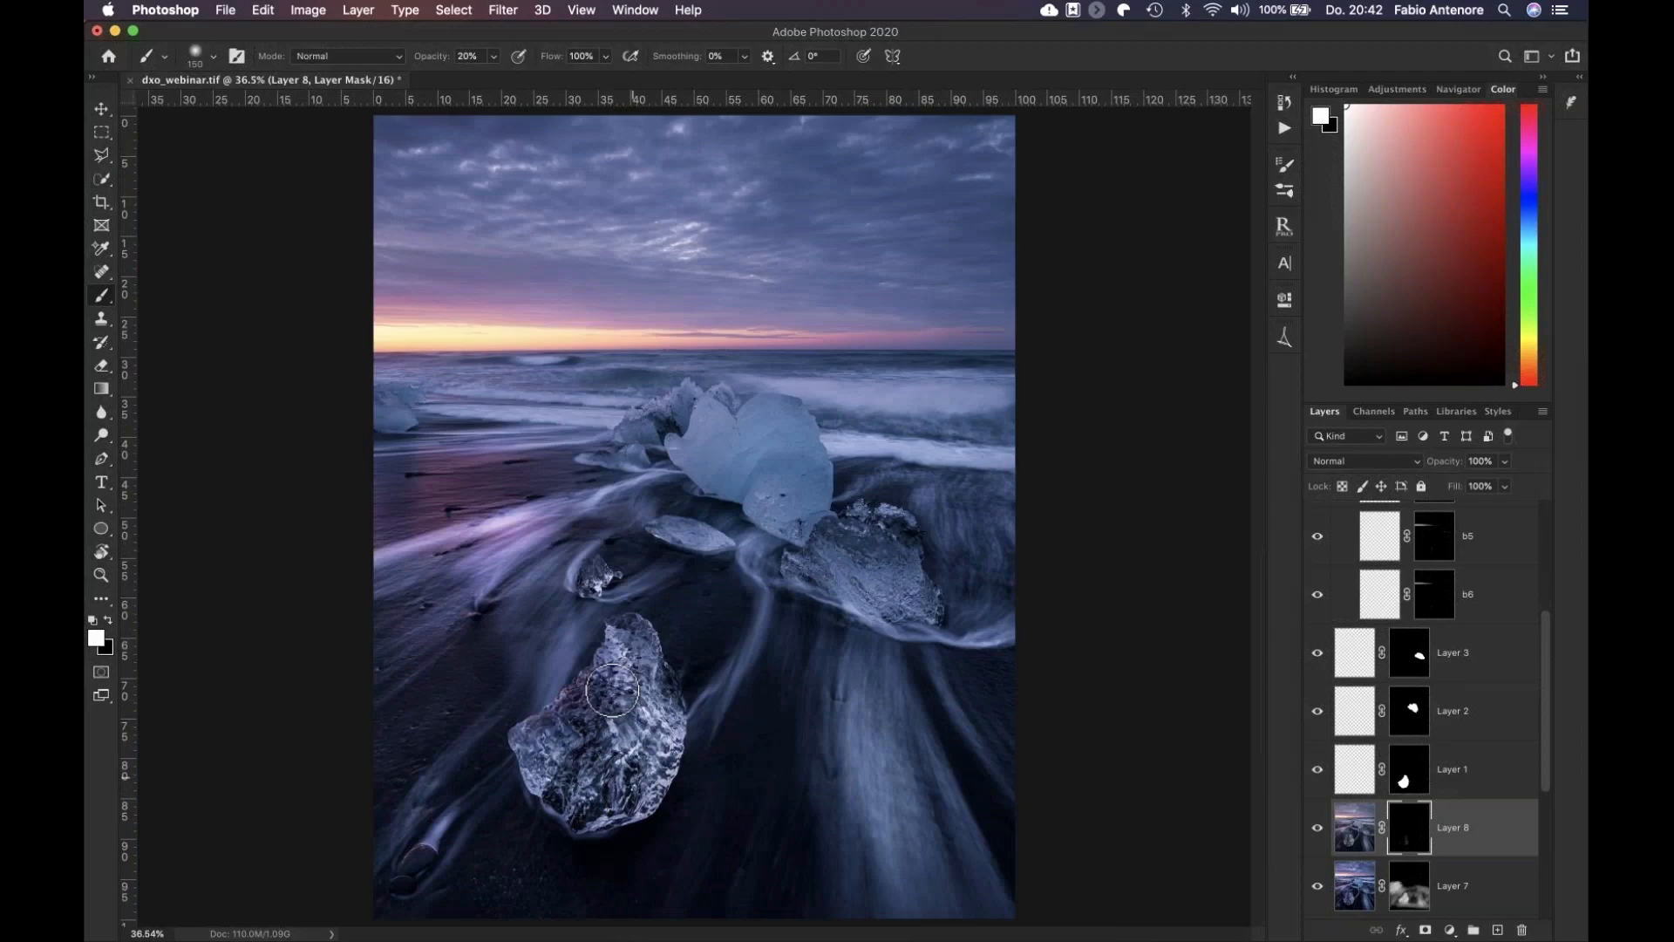
alt+click(1411, 833)
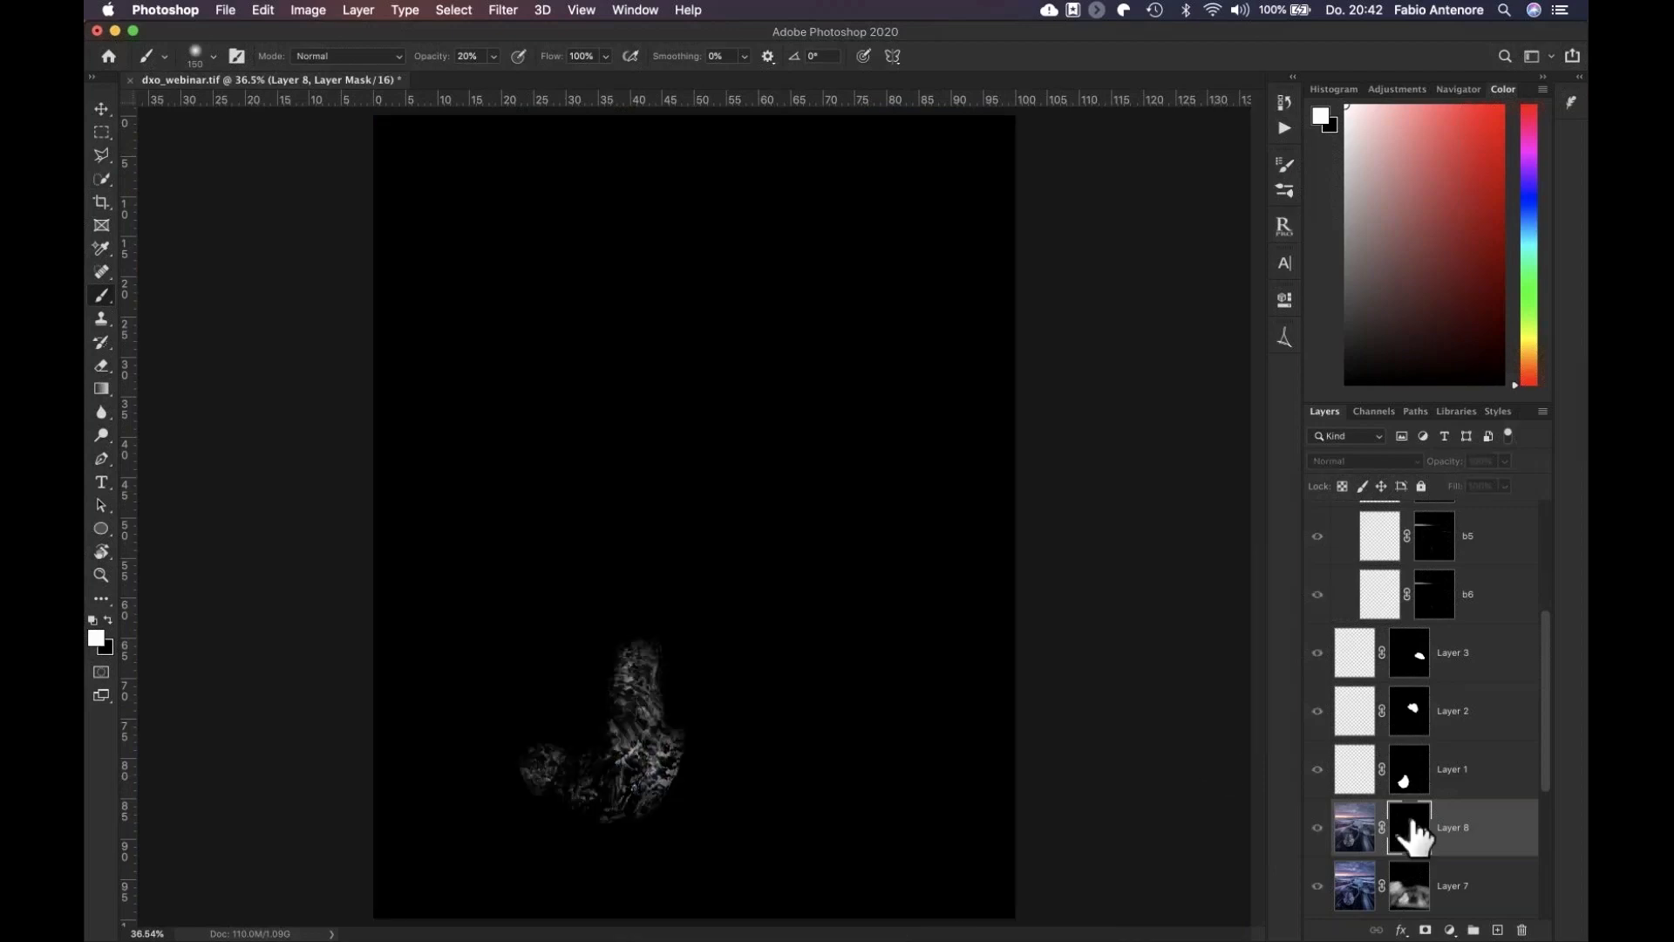
alt+click(1412, 830)
click(1317, 828)
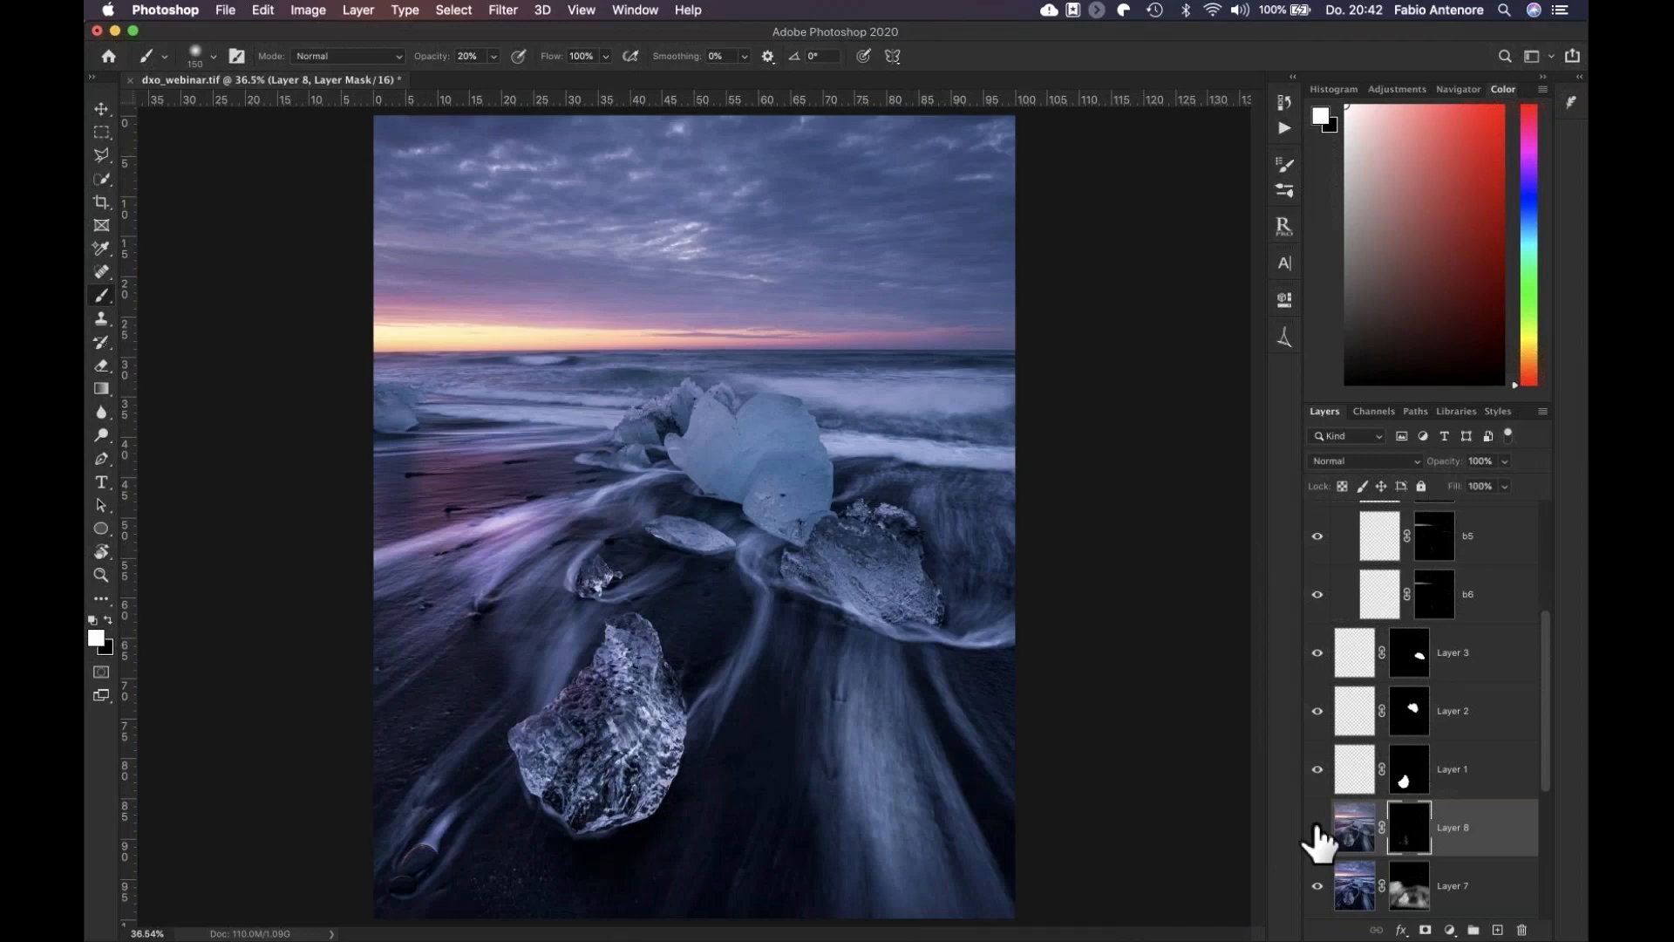
click(1317, 828)
click(1317, 830)
scroll(611, 745, up, 5)
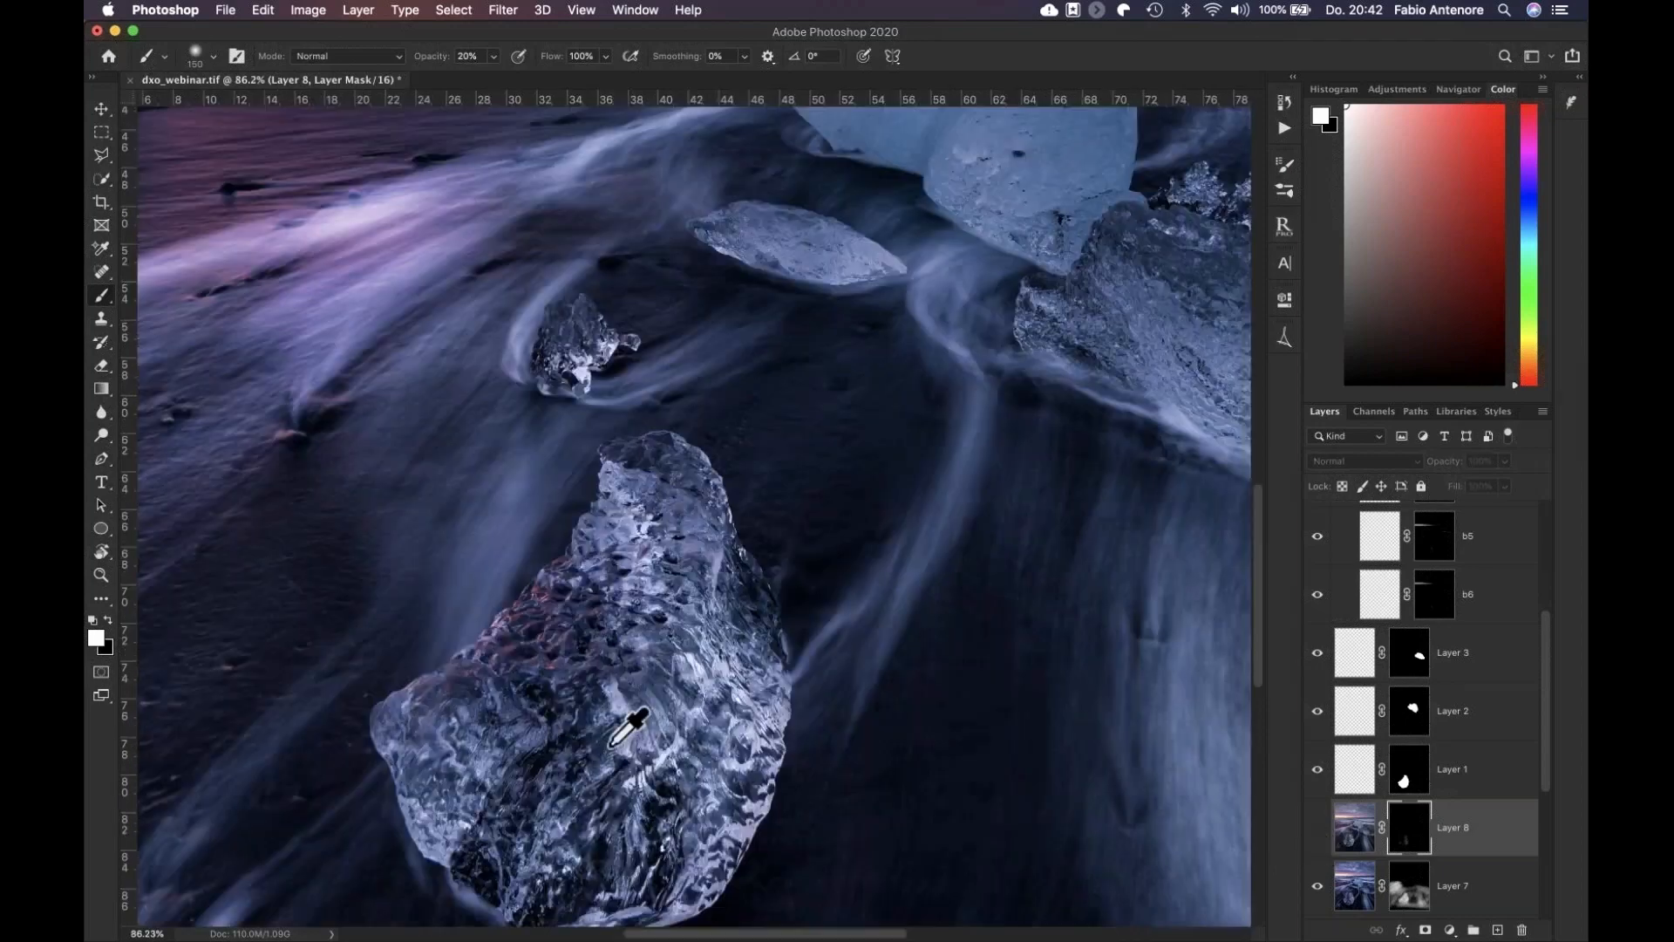
scroll(611, 745, down, 3)
click(1321, 828)
click(1321, 827)
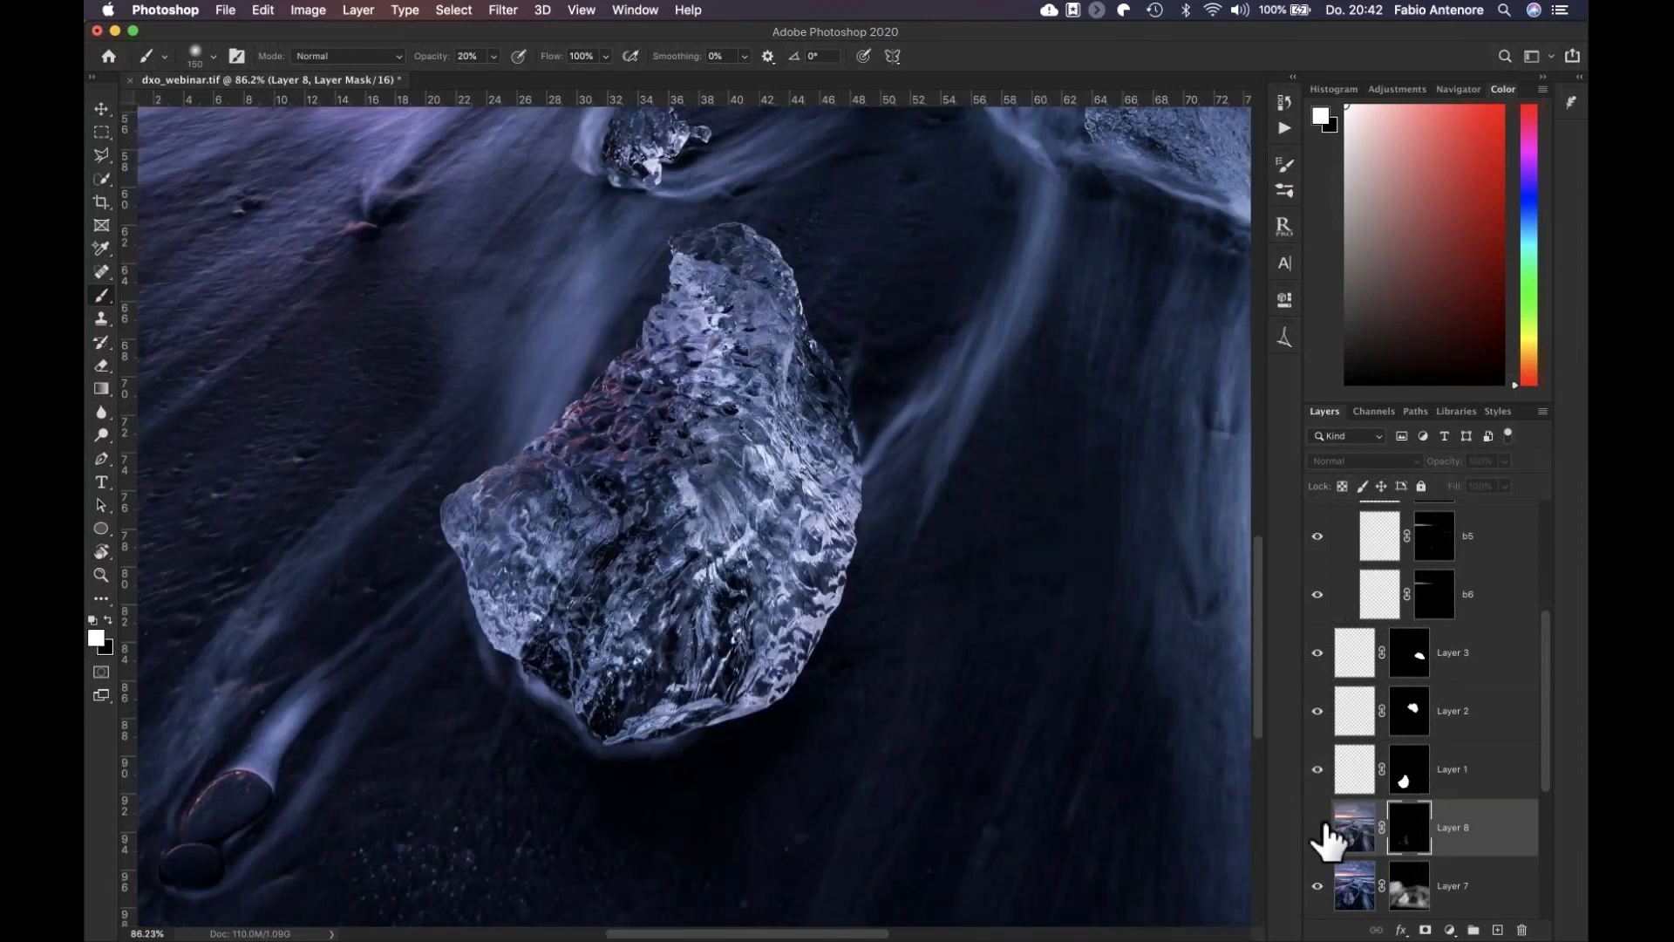
click(1318, 827)
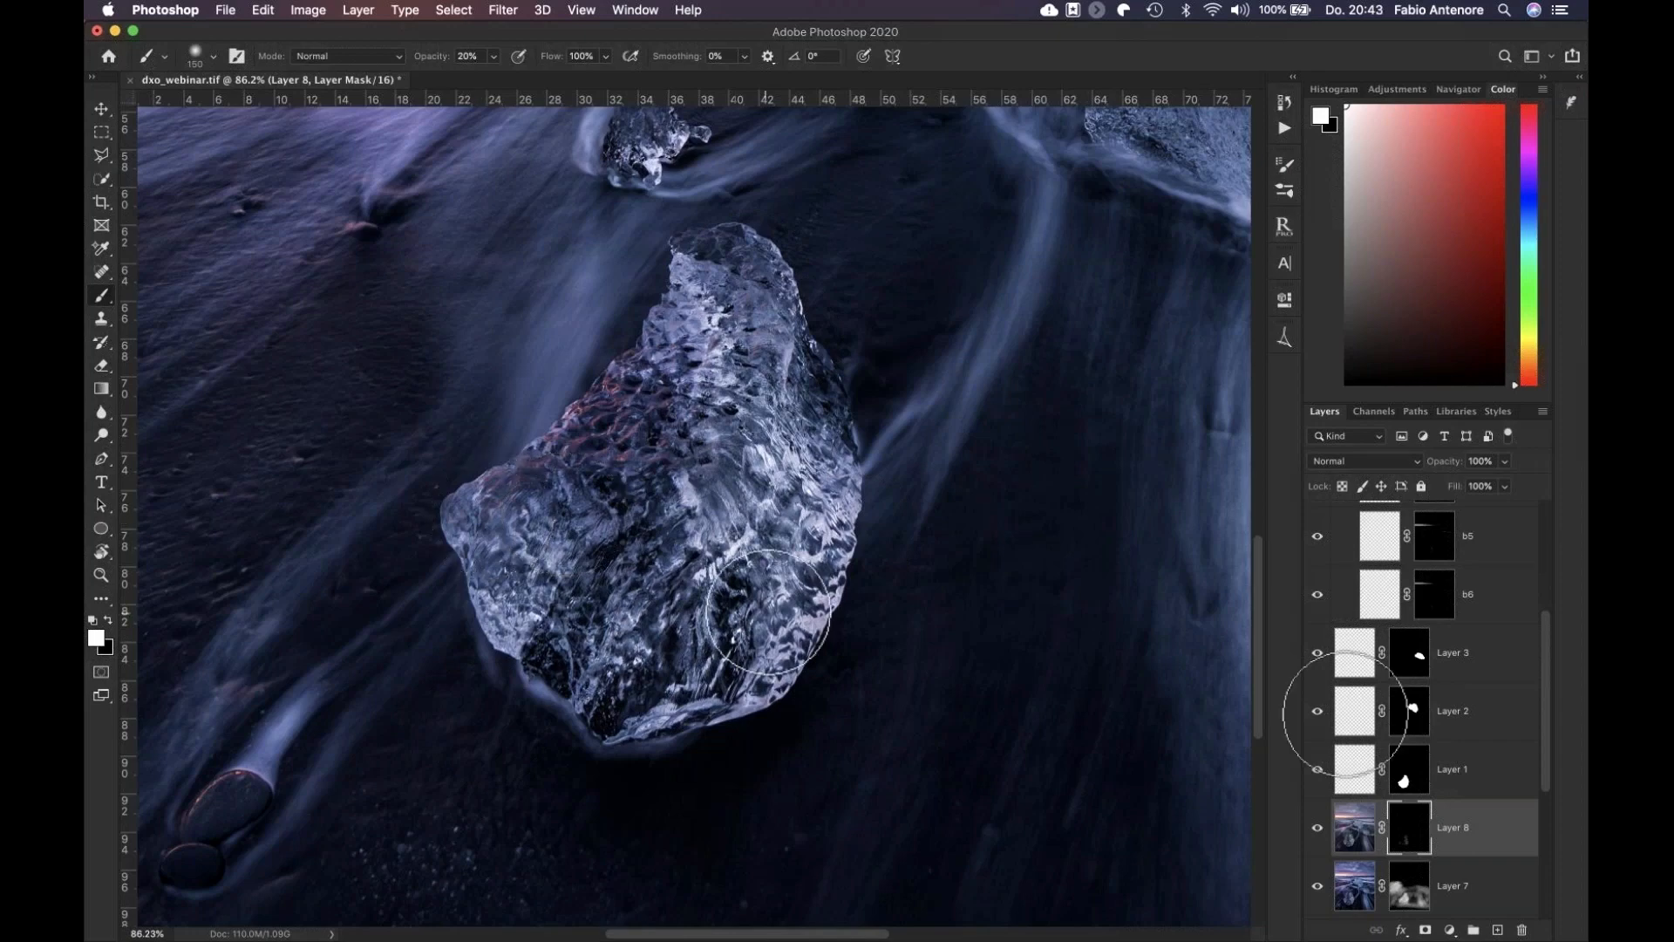
Preview bright luminosity mask 2 in the AF-Panel and load it as a selection
scroll(1186, 650, down, 3)
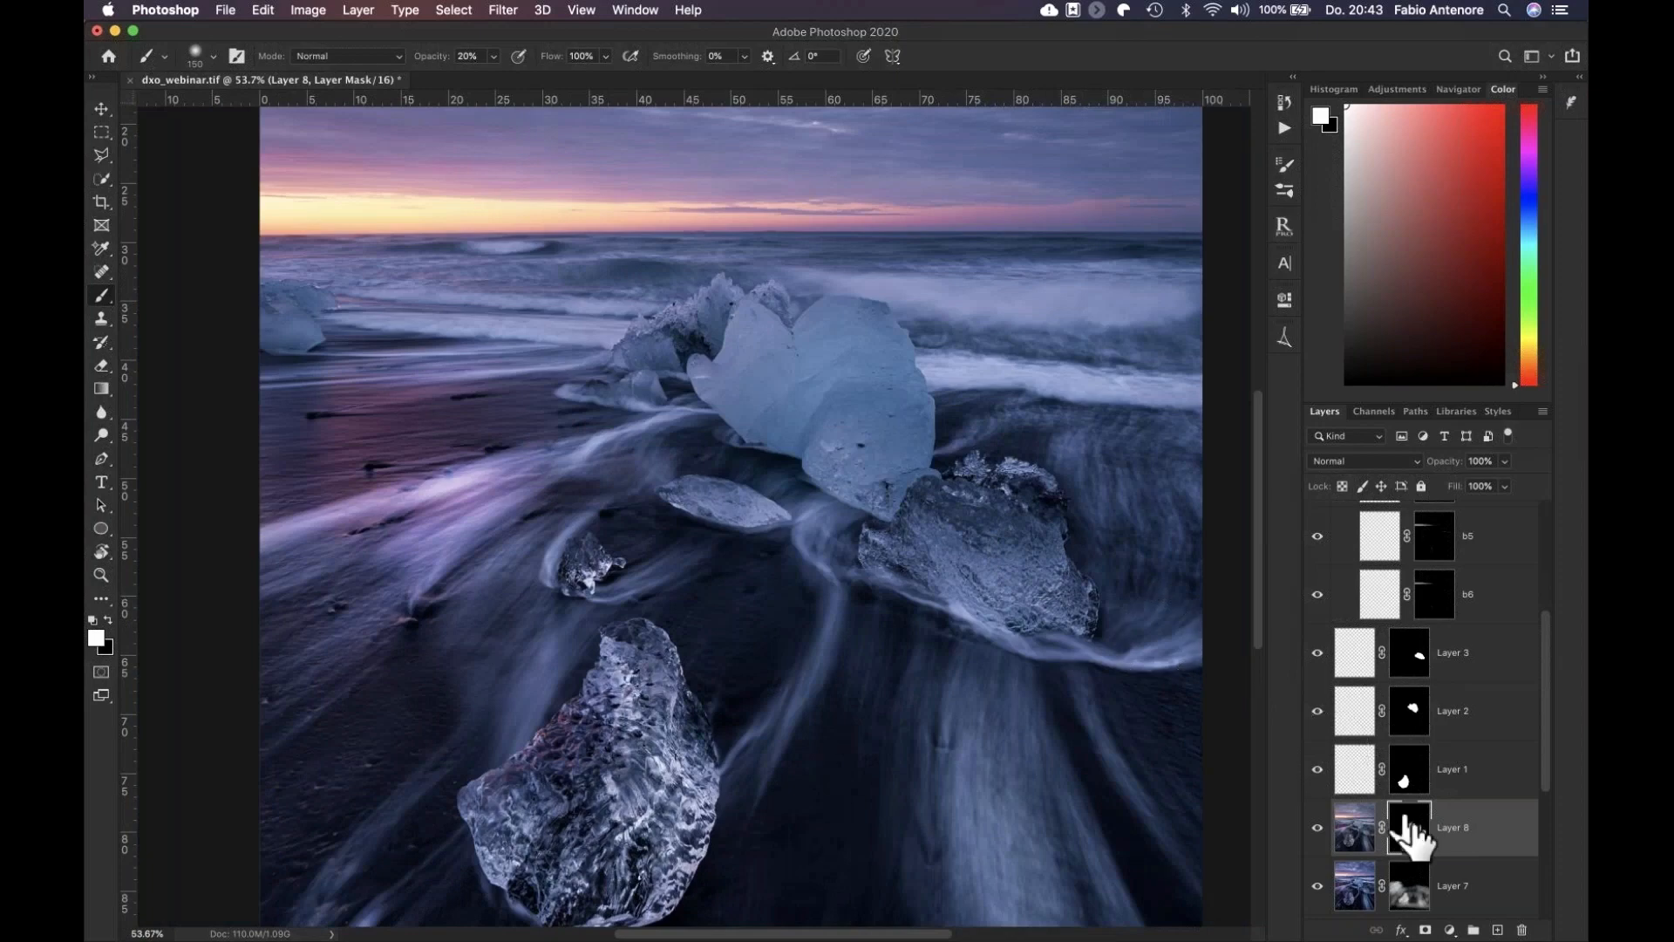
scroll(1404, 698, up, 4)
click(1288, 347)
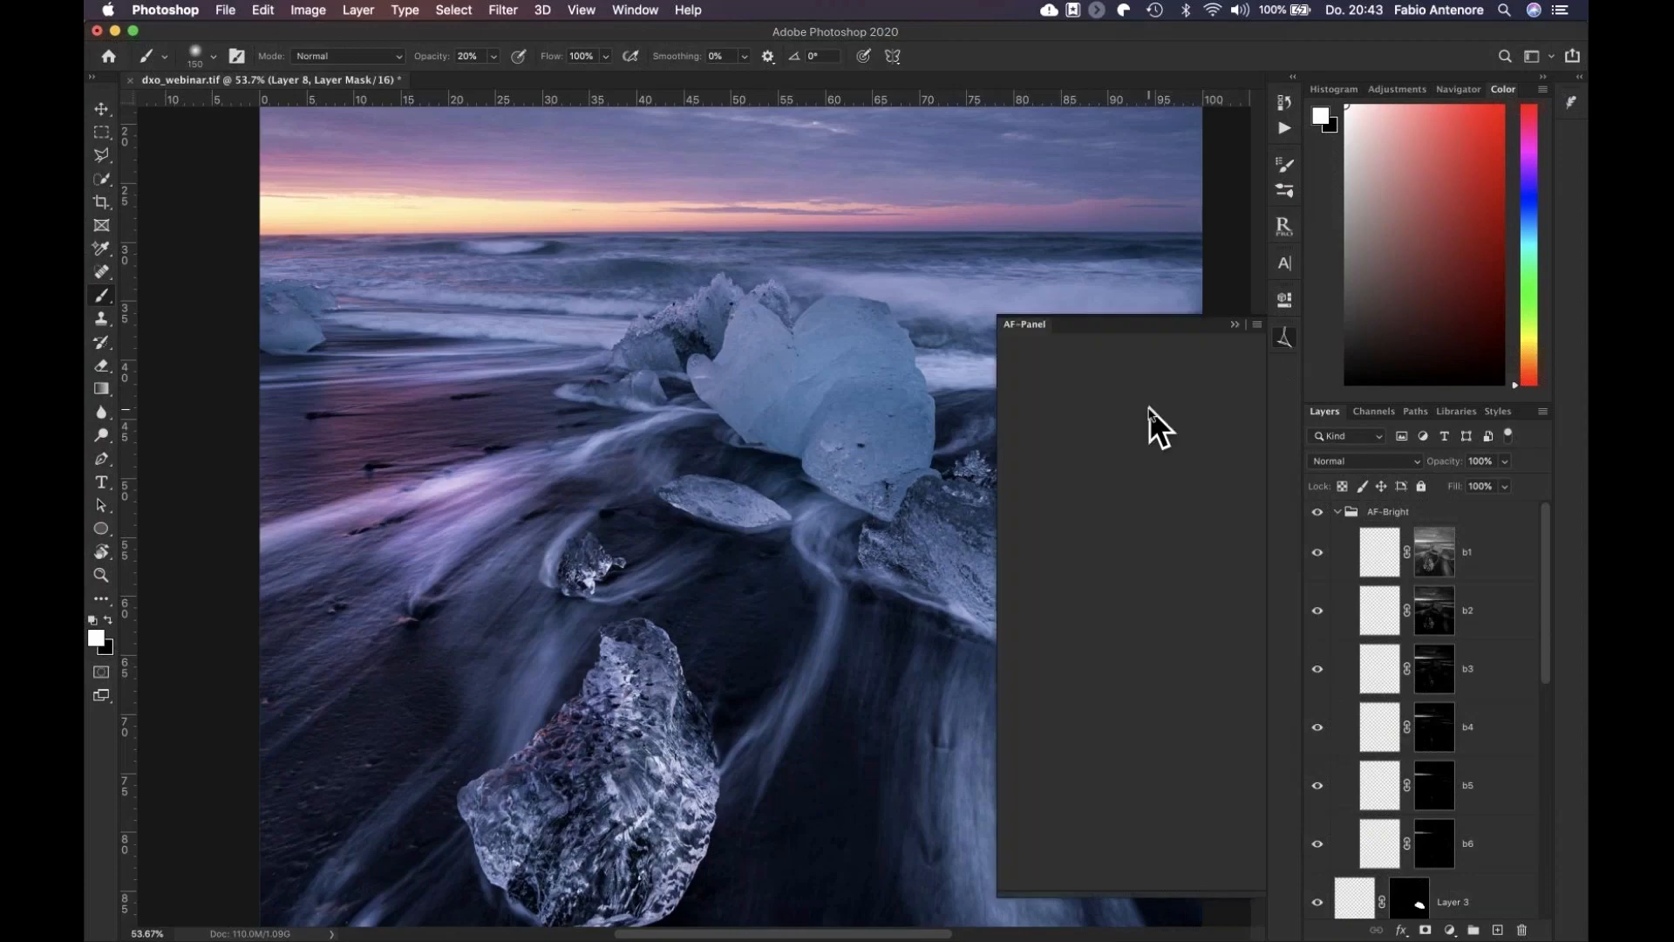
click(1091, 484)
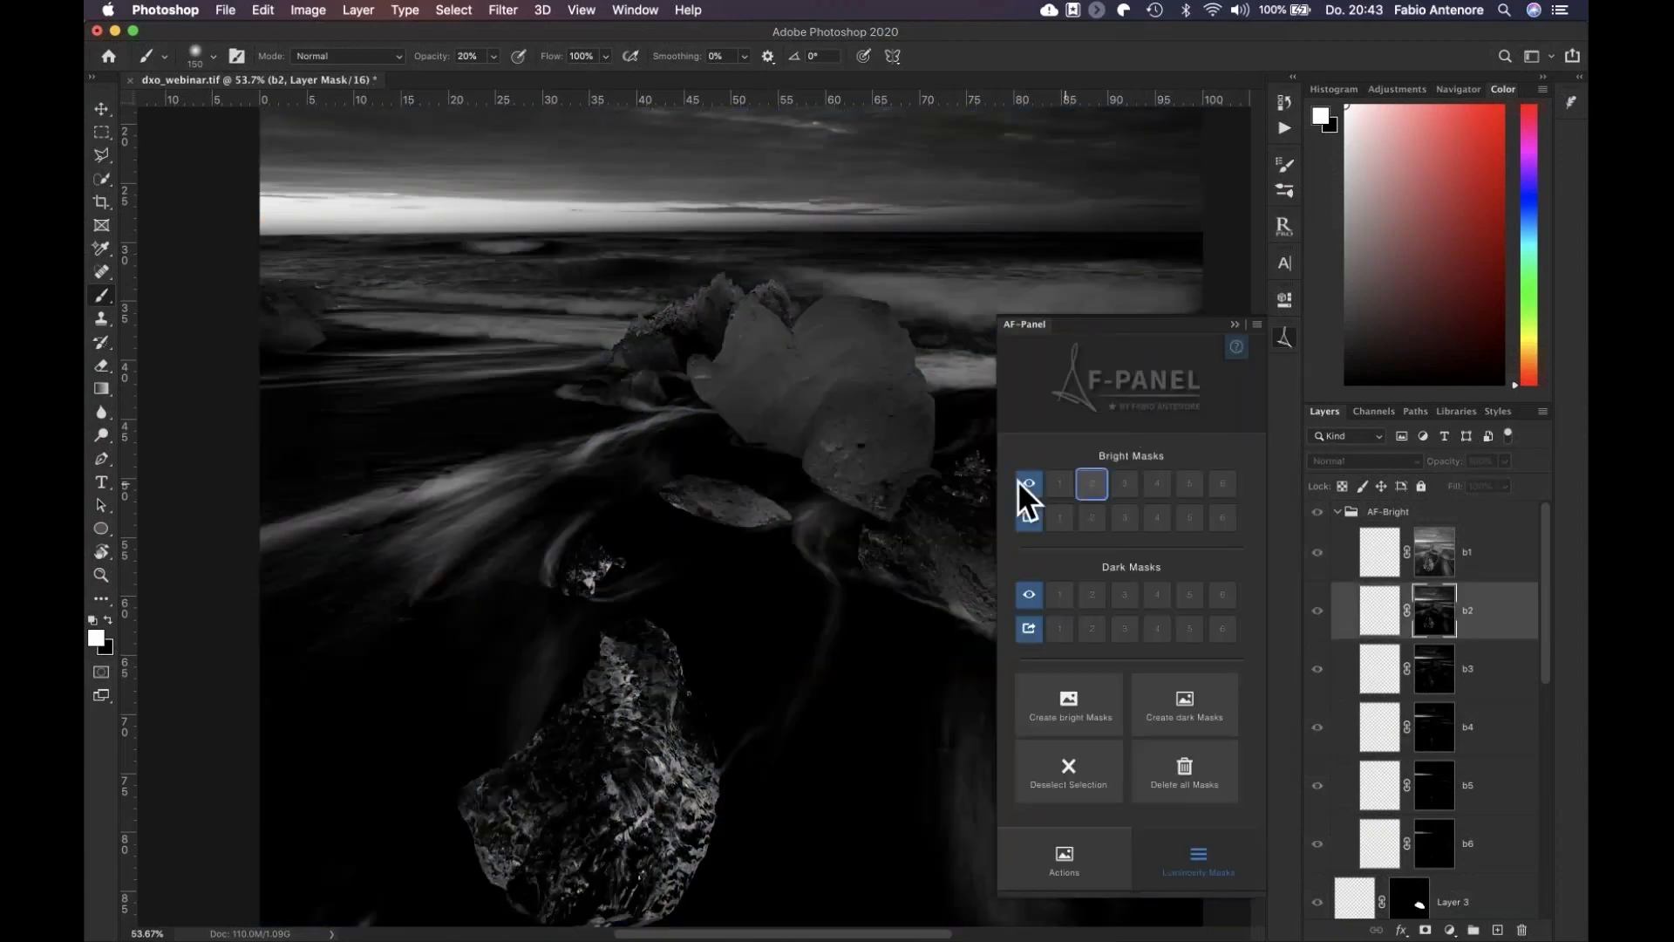
scroll(864, 490, right, 5)
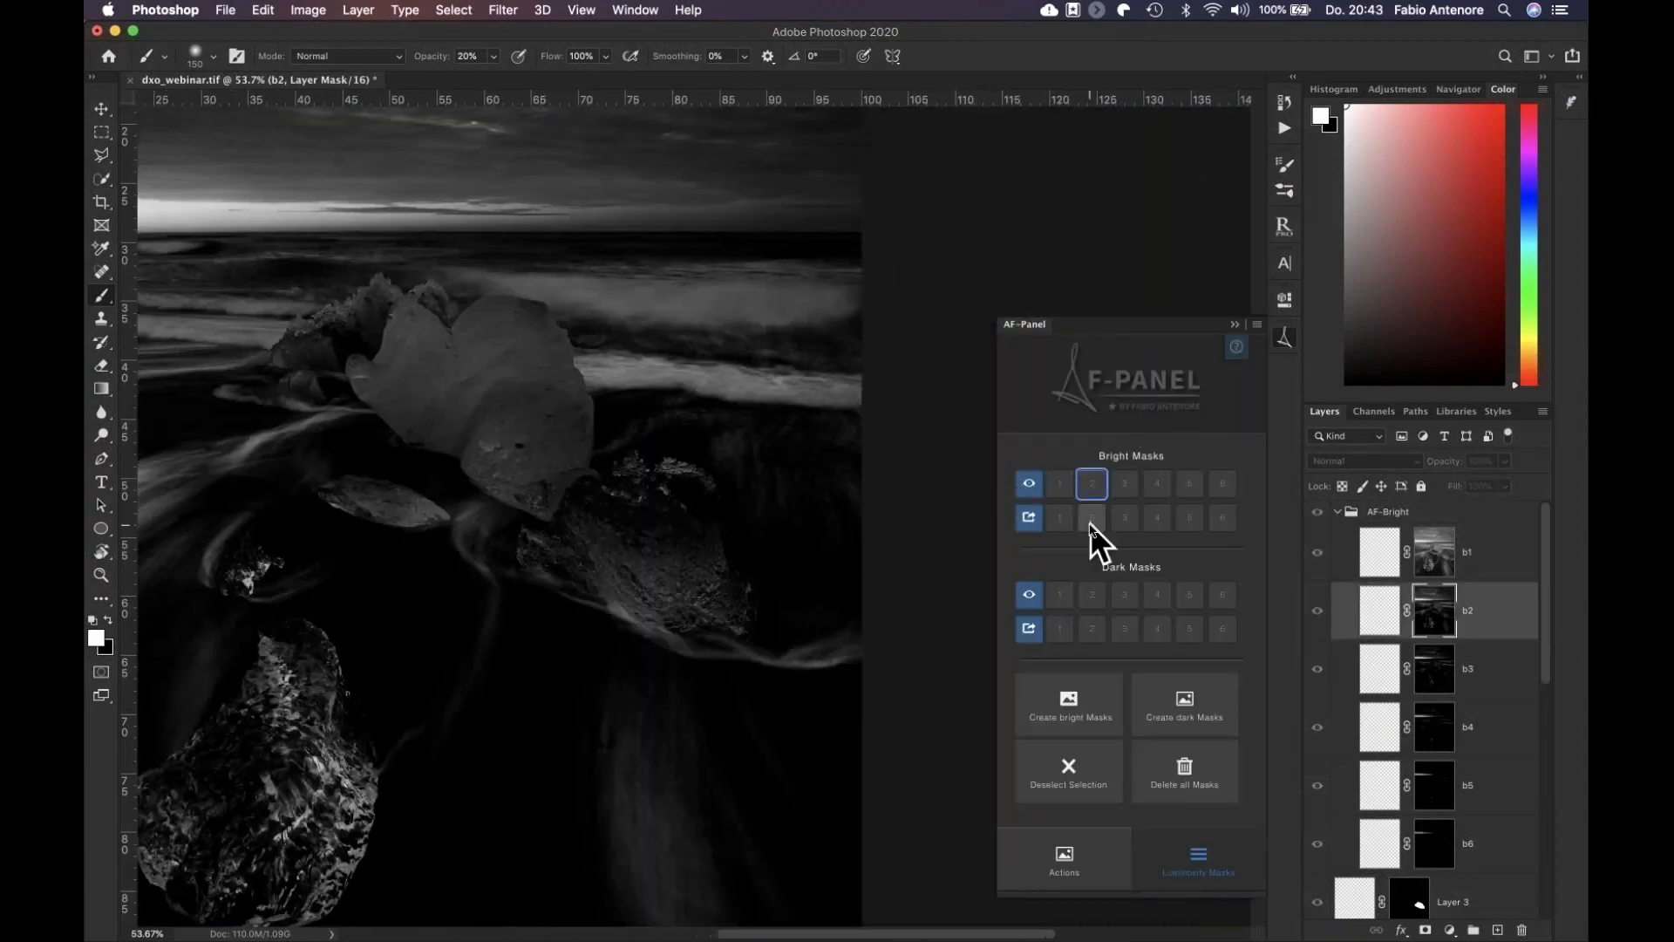
click(1090, 523)
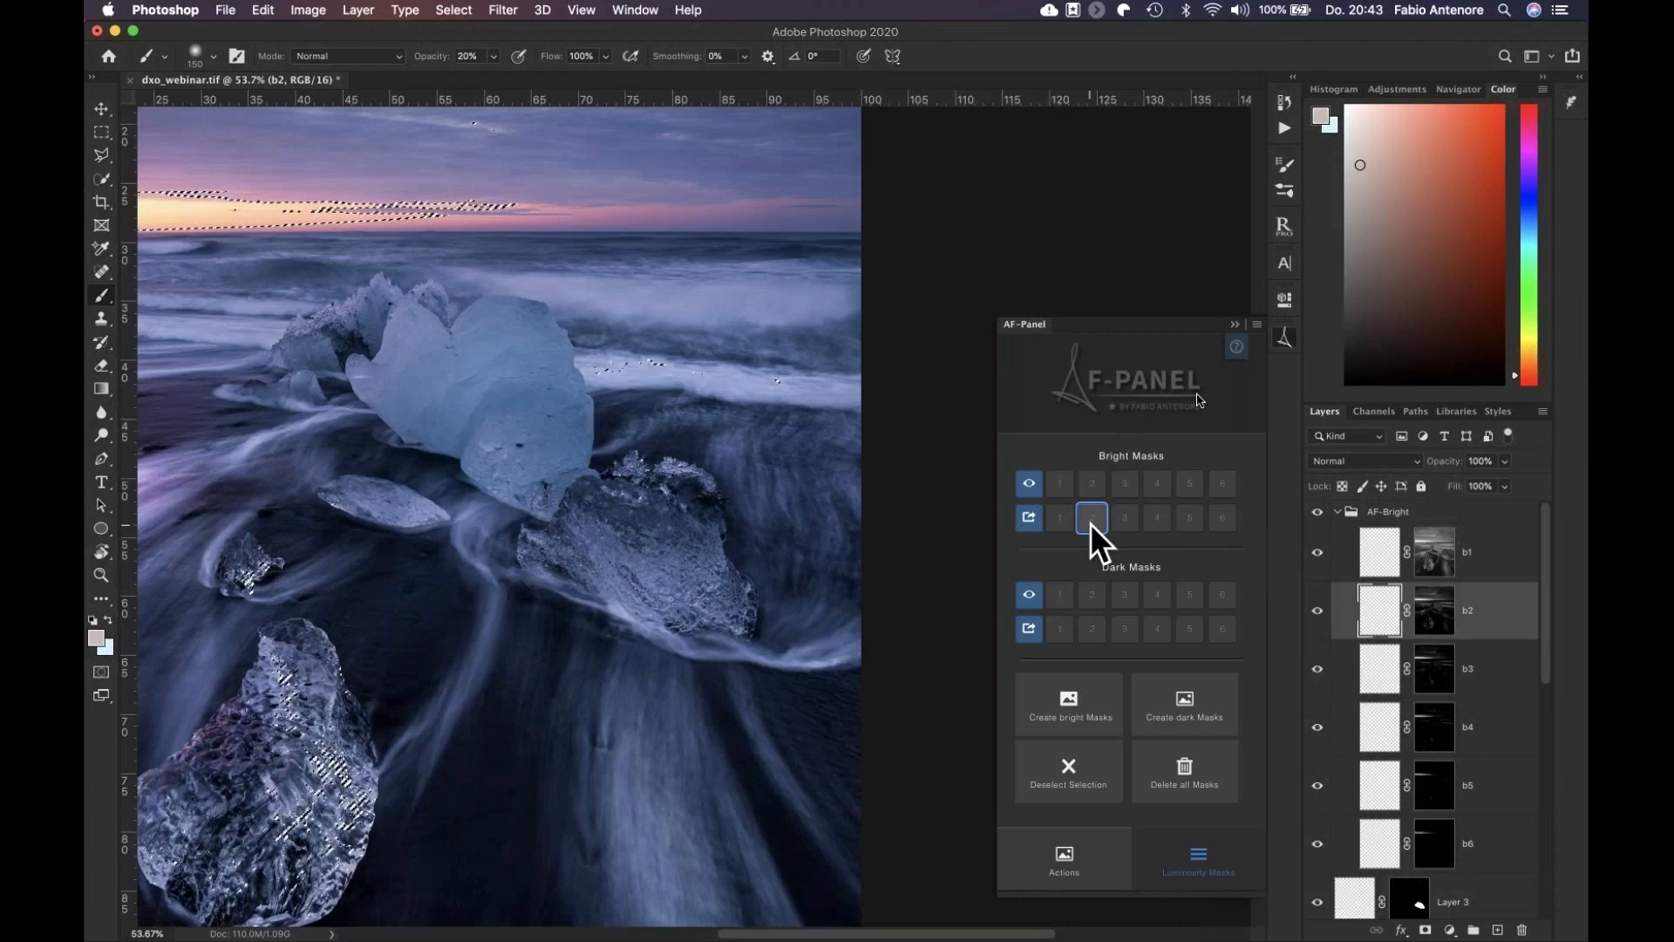
click(1235, 323)
Intersect the bright mask 2 selection with Layer 3's mask to limit it to the dark ice block behind
scroll(1435, 697, down, 3)
drag(1432, 698, 1416, 711)
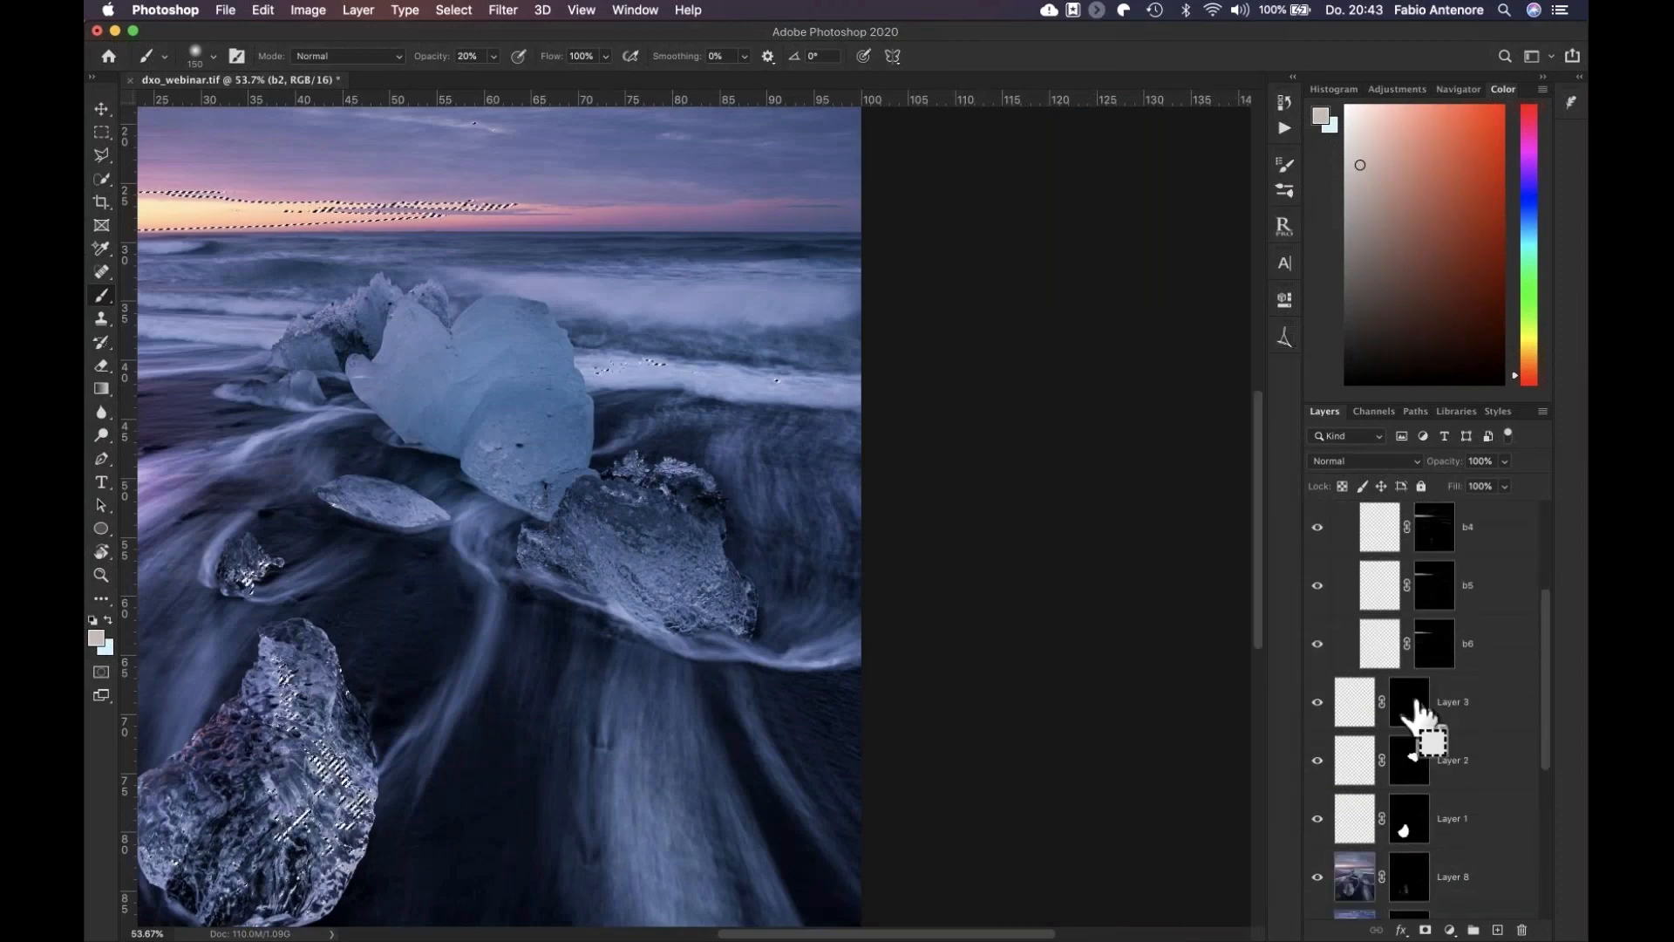
alt+shift+super+click(1415, 702)
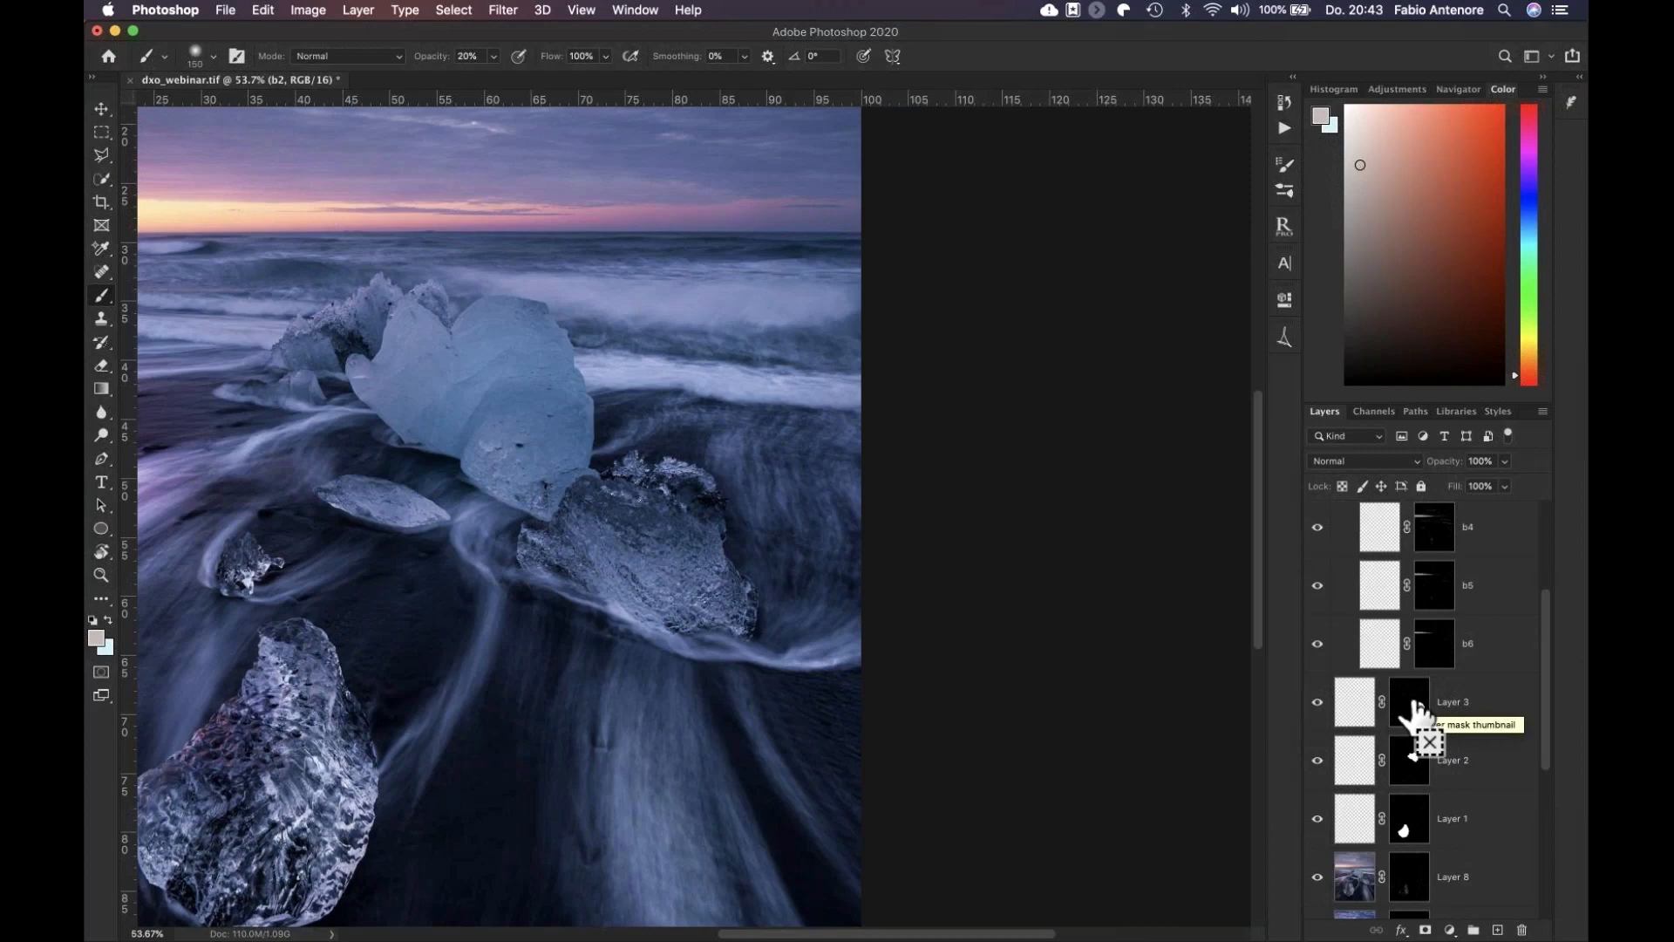
Paint white over the dark rear ice block on Layer 8's mask with a 150 px brush, raising the opacity from 20% to 30%
scroll(1415, 706, down, 3)
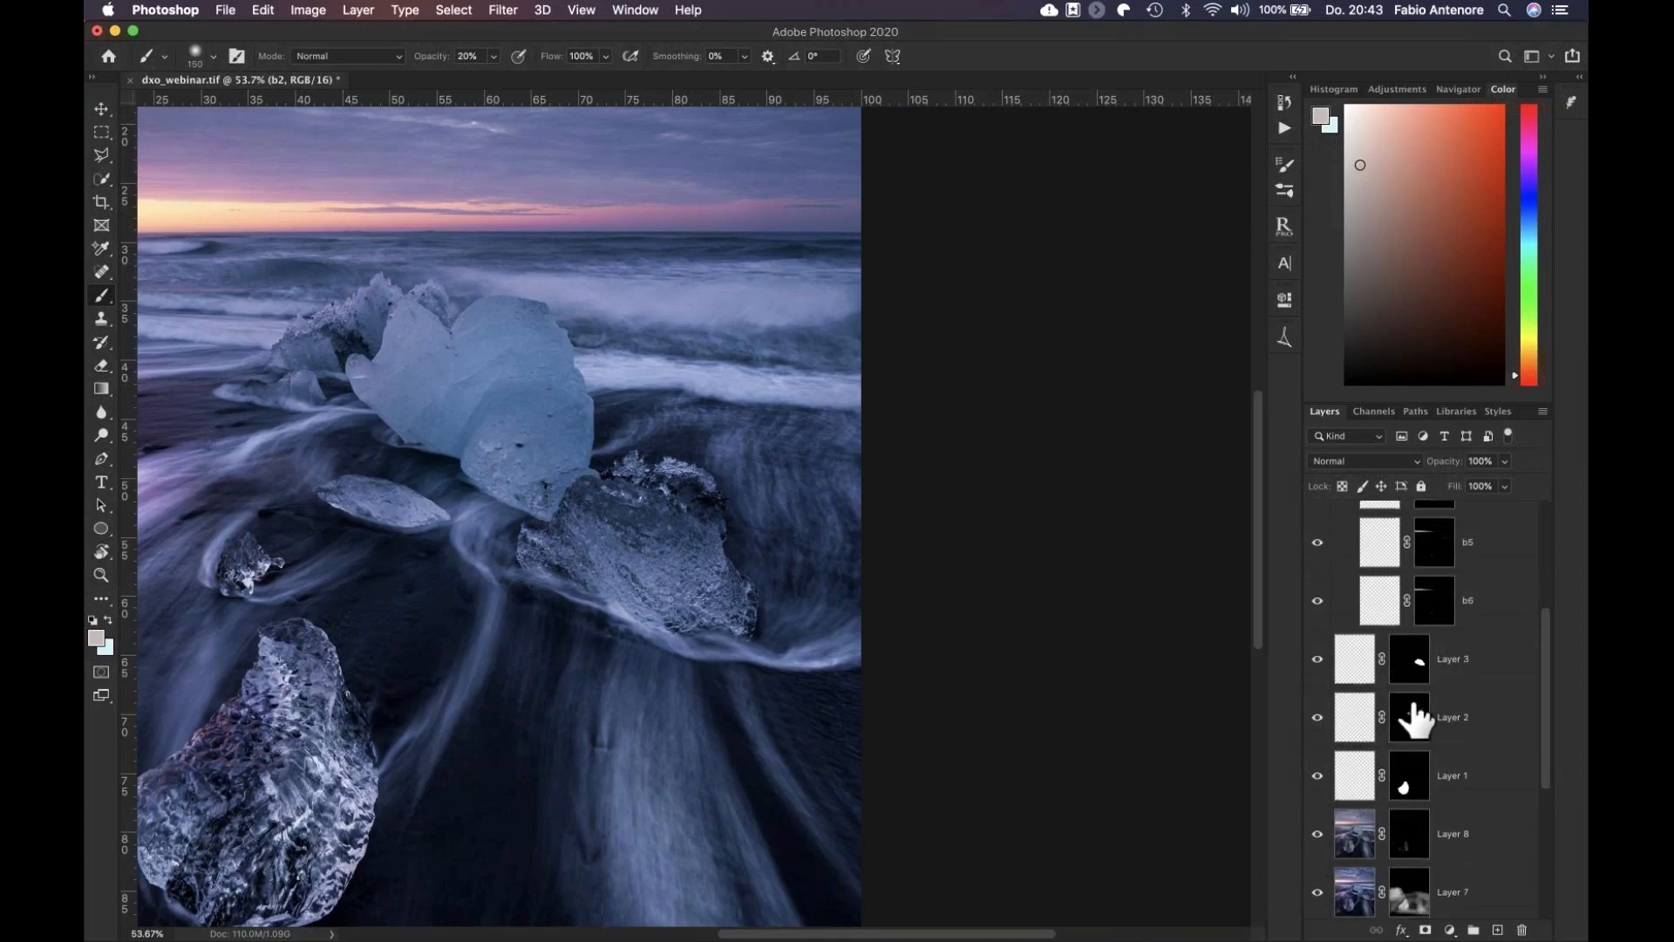
scroll(1414, 717, down, 1)
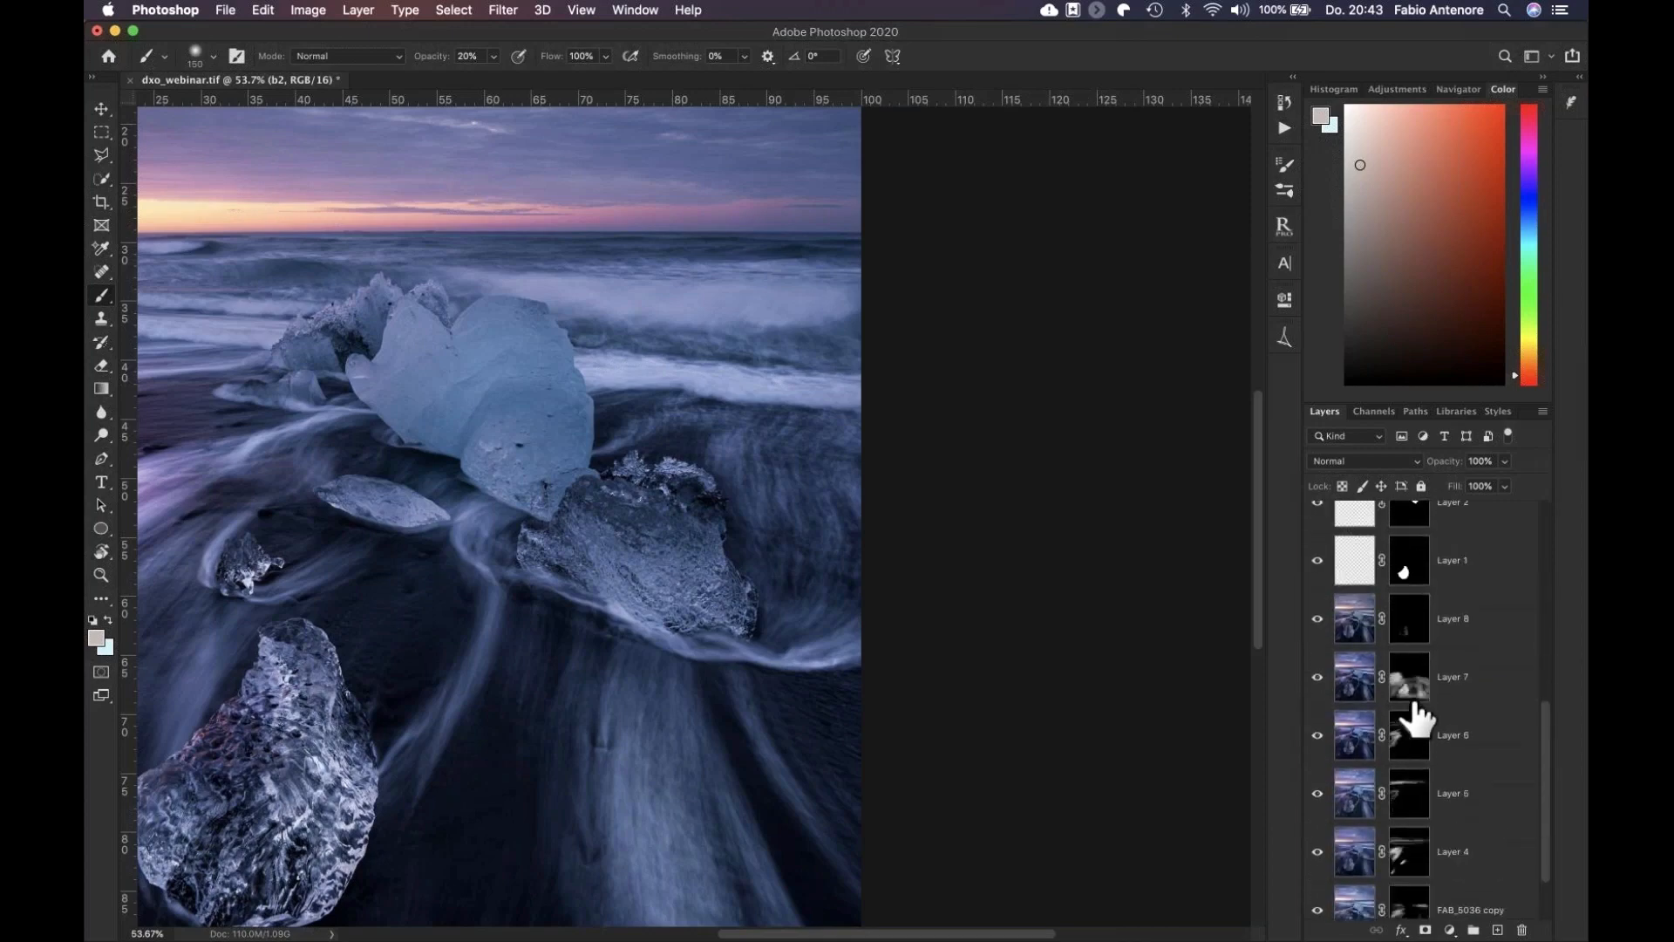
click(1405, 623)
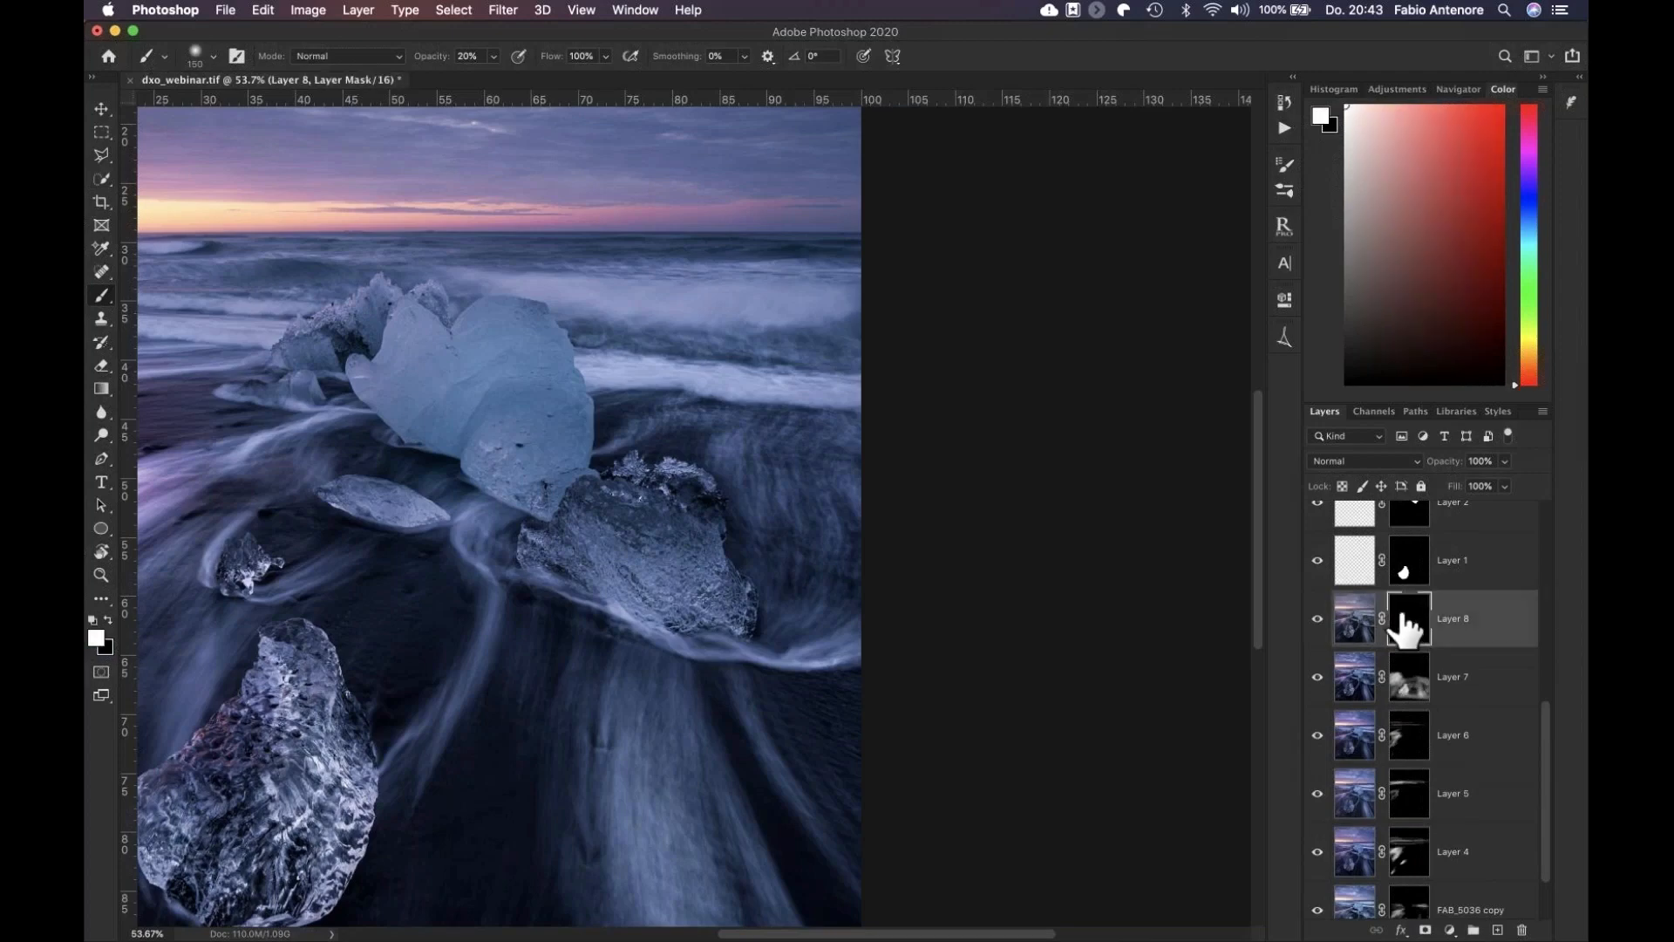
scroll(652, 548, up, 5)
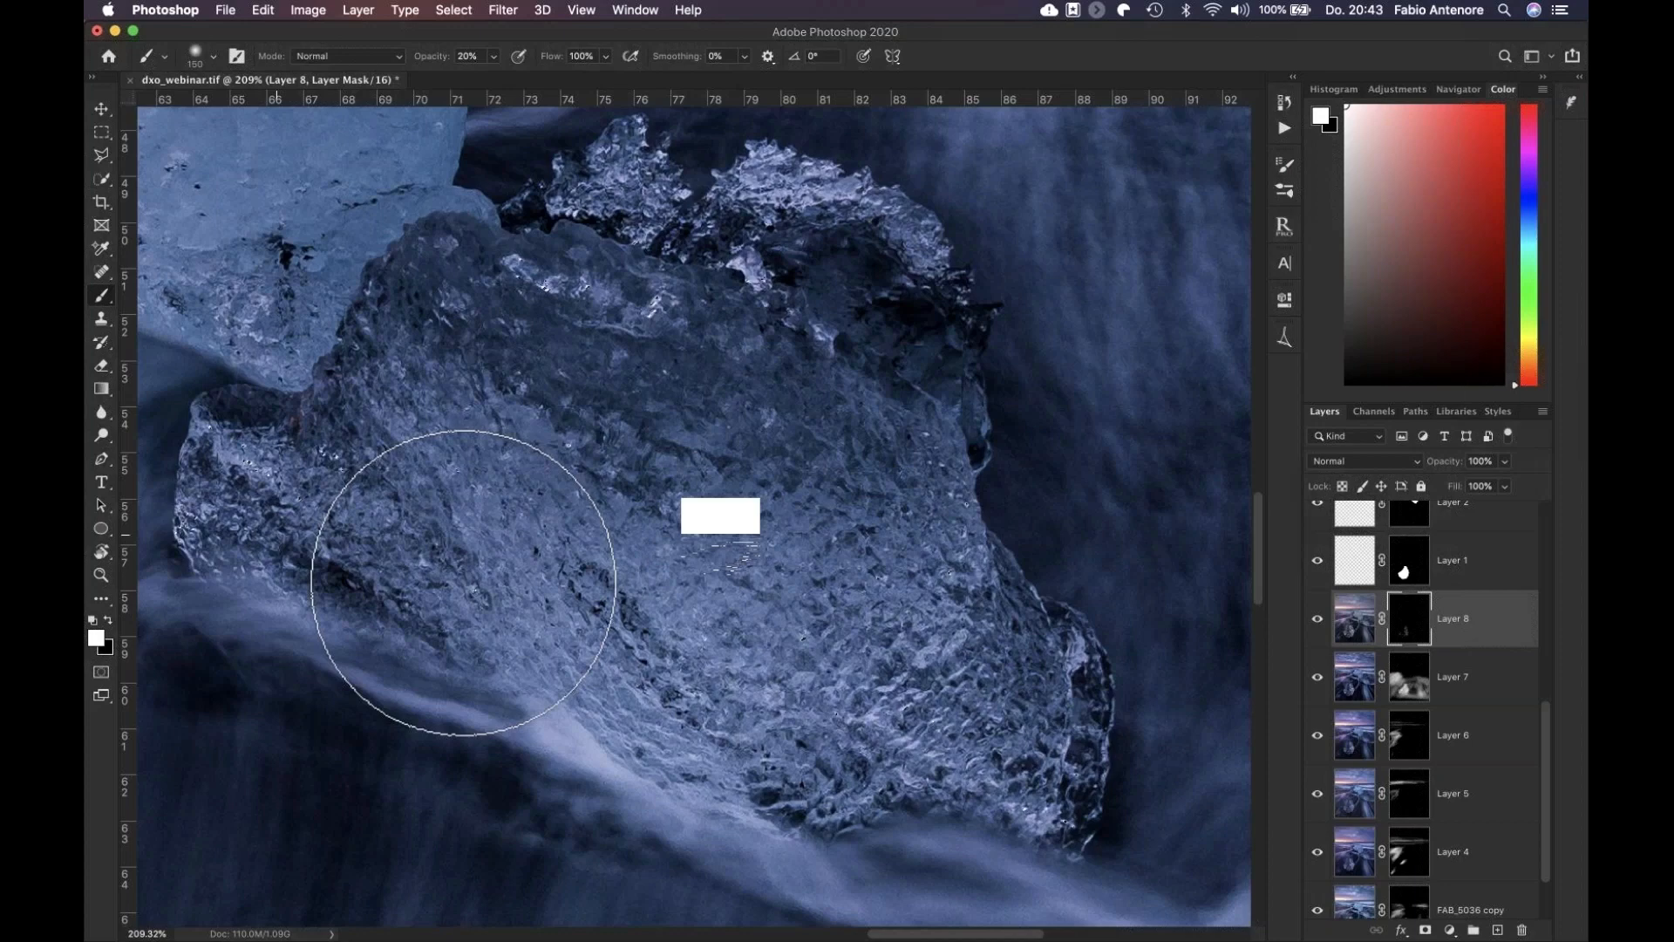
drag(463, 583, 663, 453)
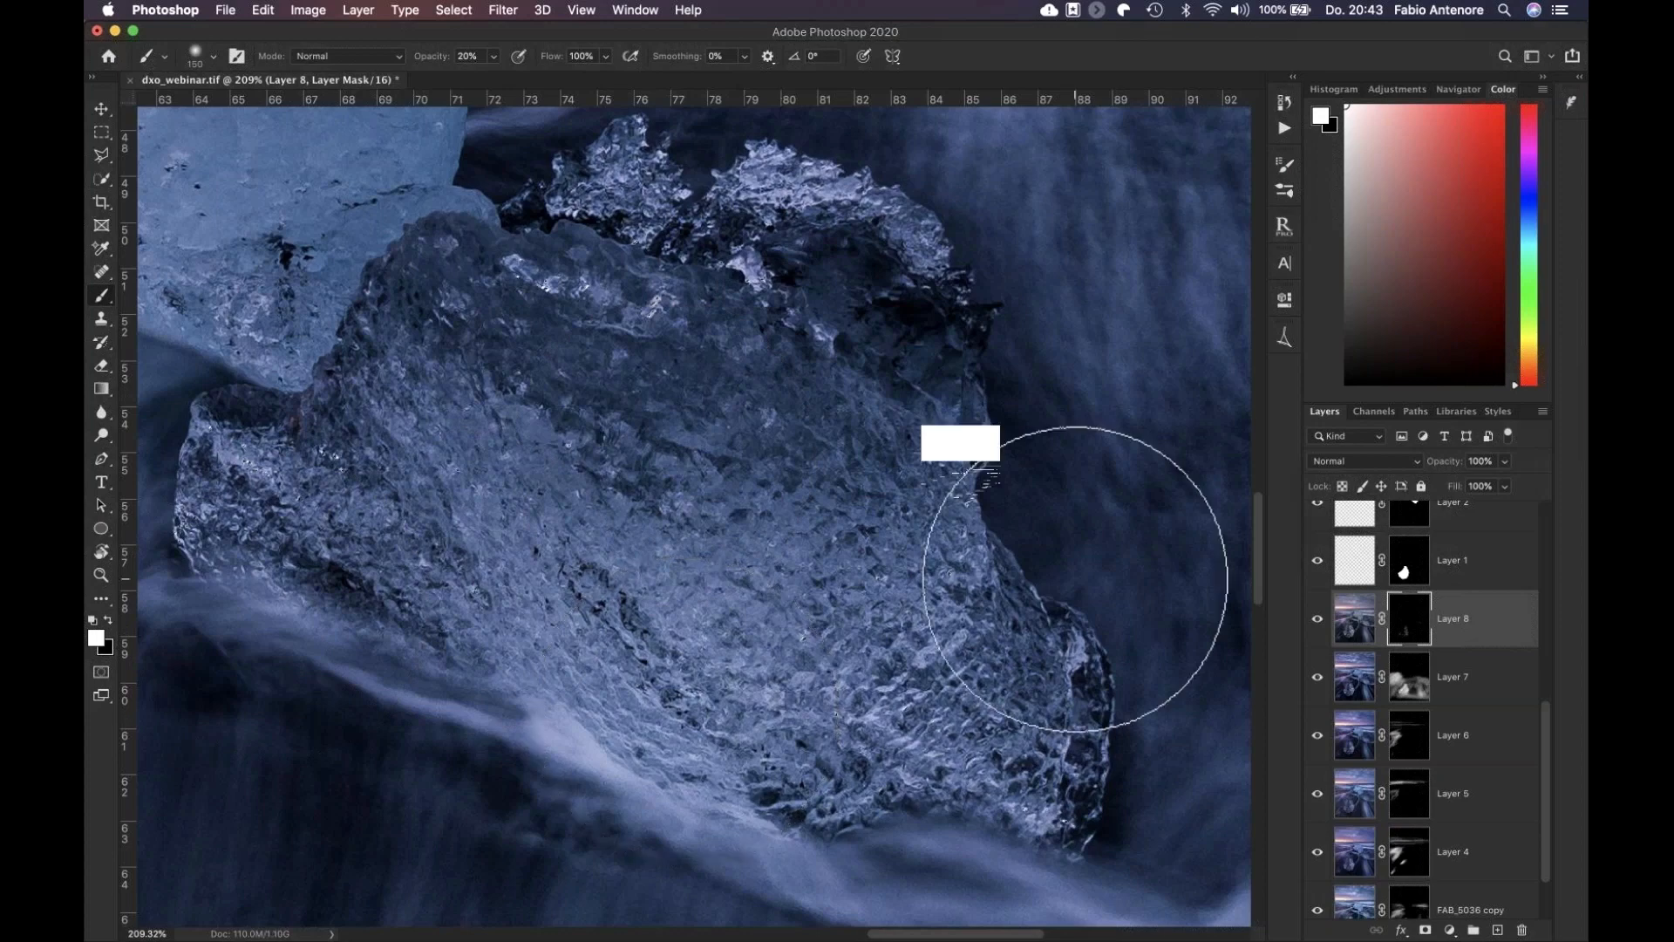
key(3)
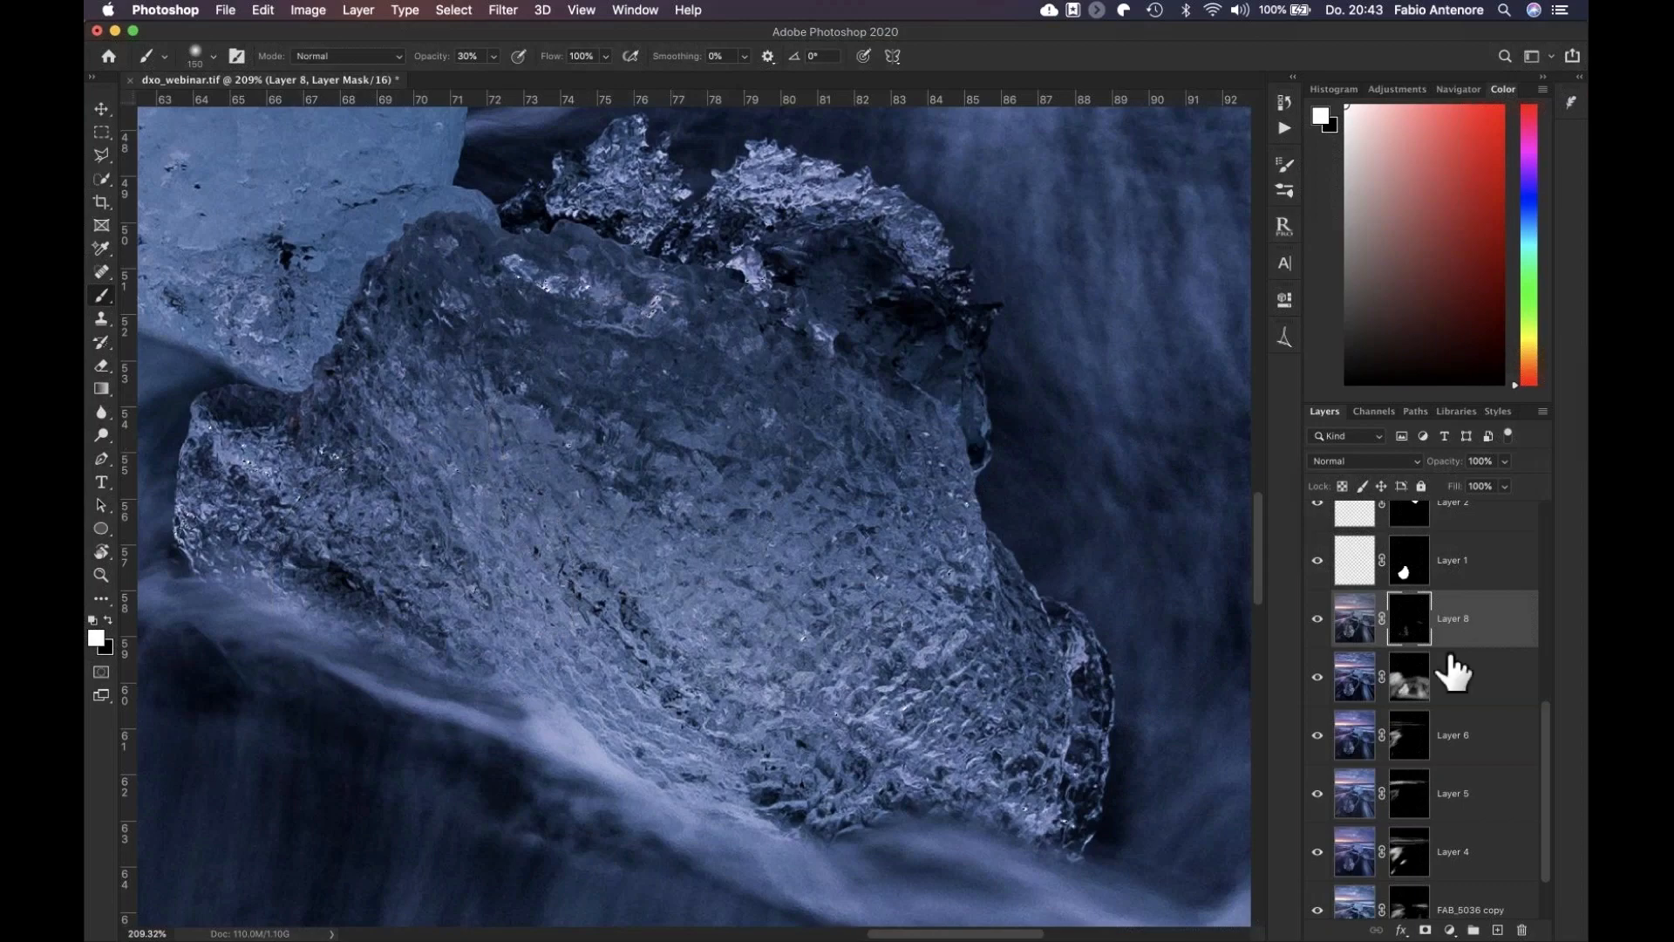
View Layer 8's mask alone and compare the rear ice block with the layer hidden and shown
alt+click(1414, 623)
alt+click(1419, 637)
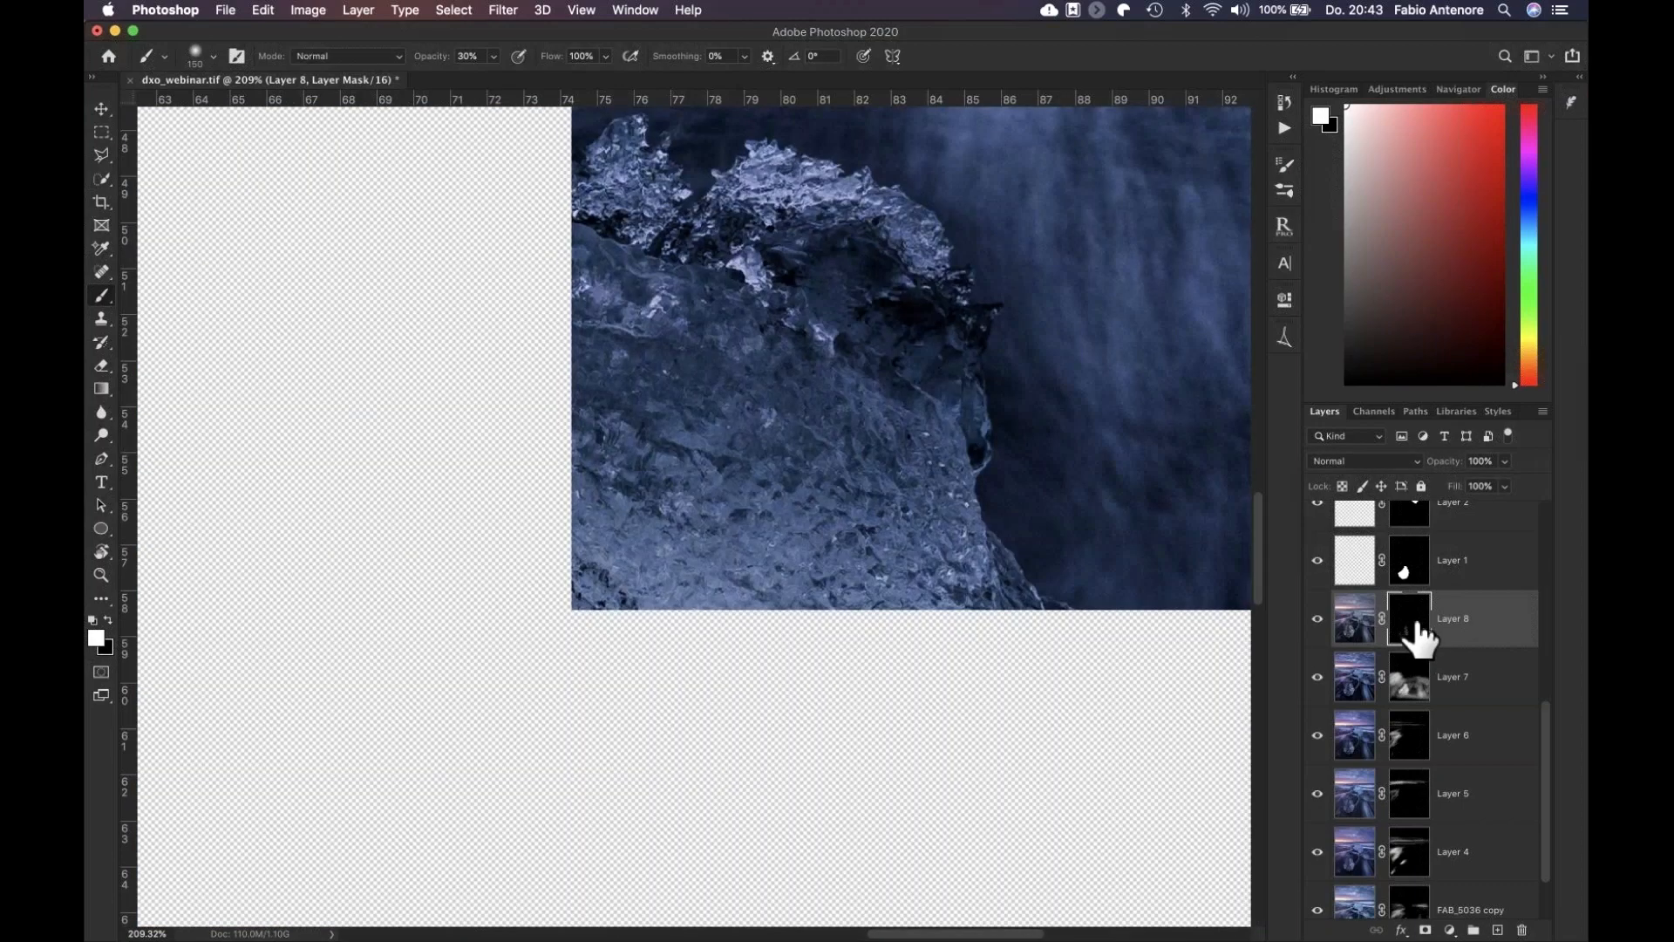
click(1318, 618)
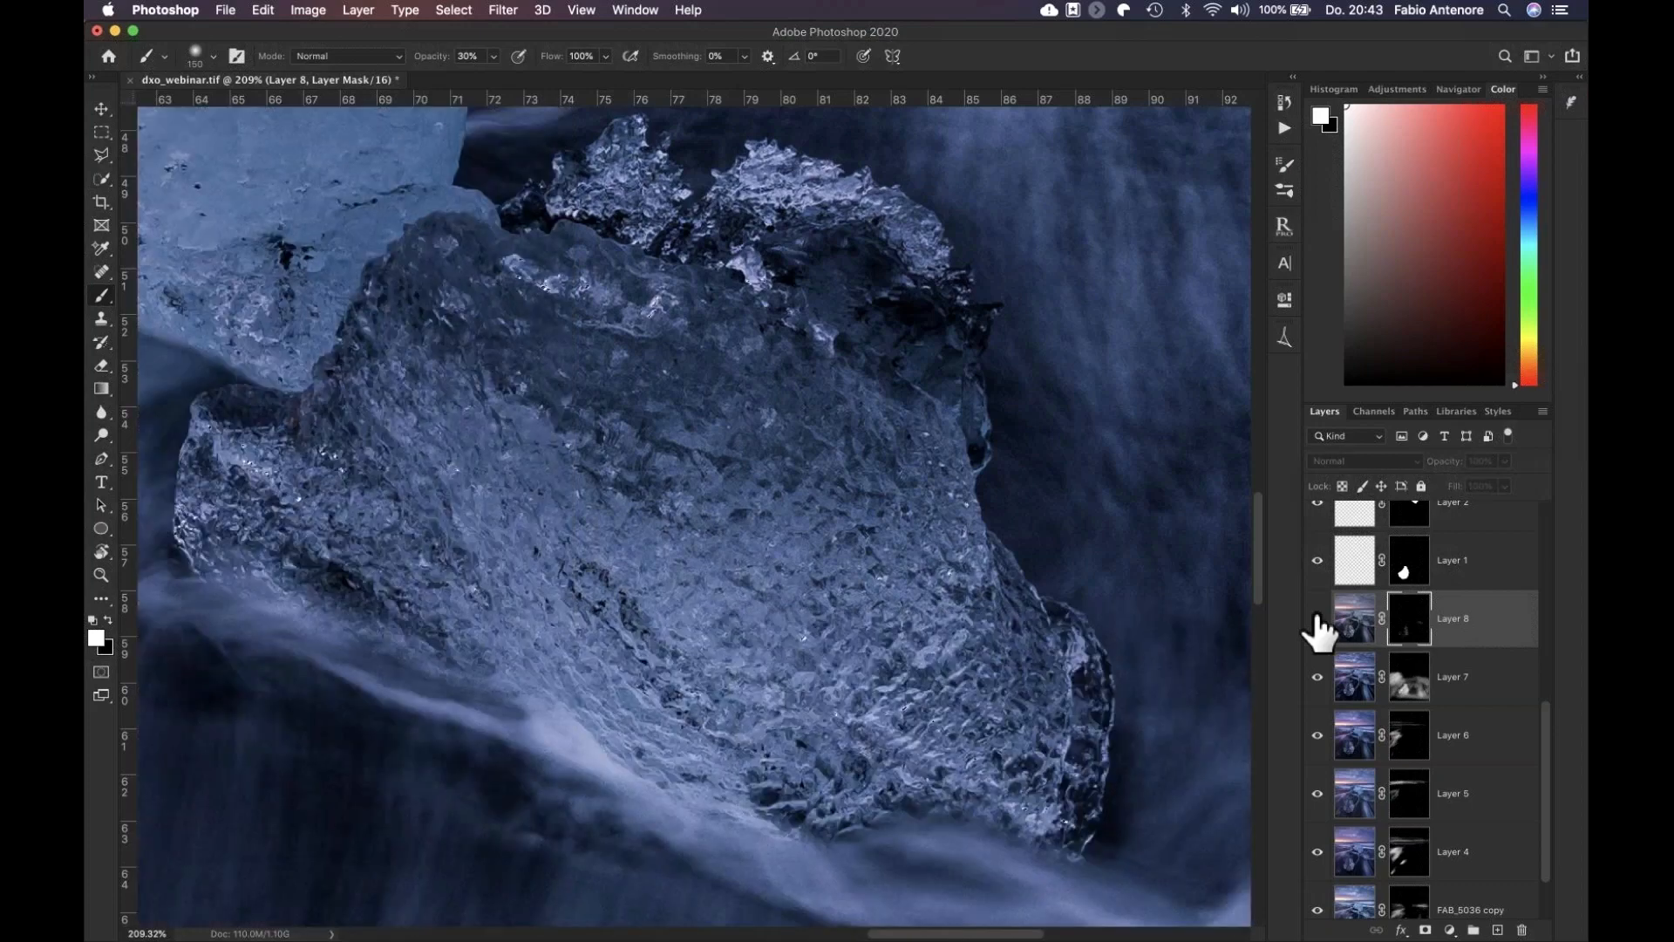
click(1318, 618)
click(1316, 619)
click(1316, 618)
click(1317, 618)
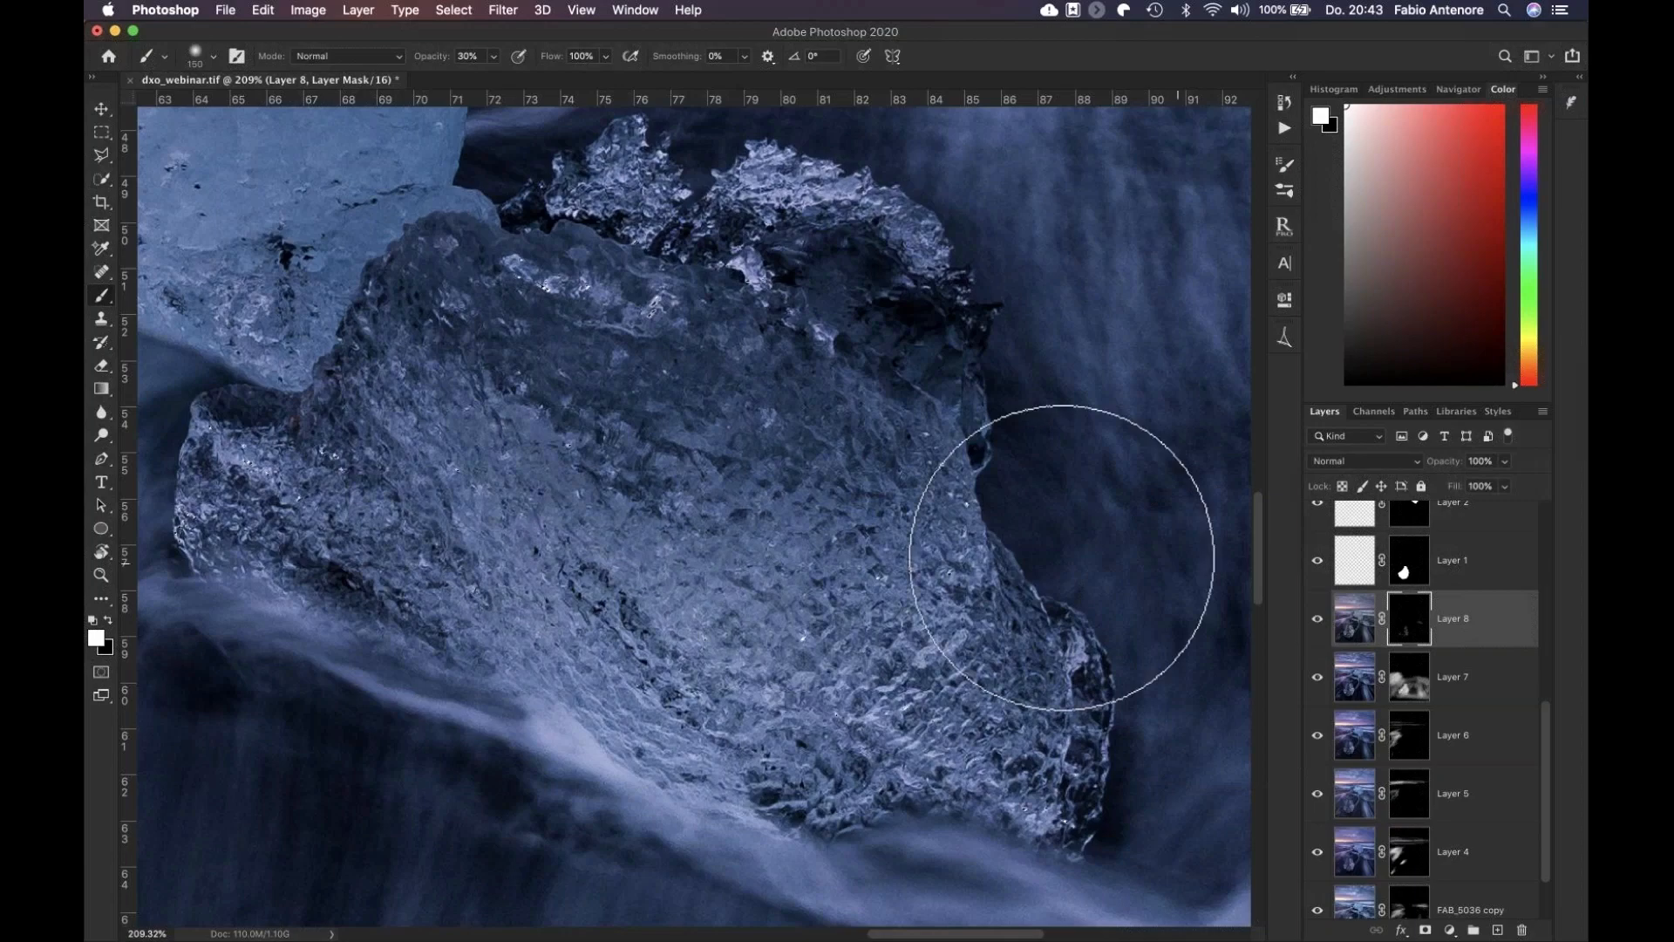
Compare the wider scene with Layer 8's mask disabled and enabled
key(super+0)
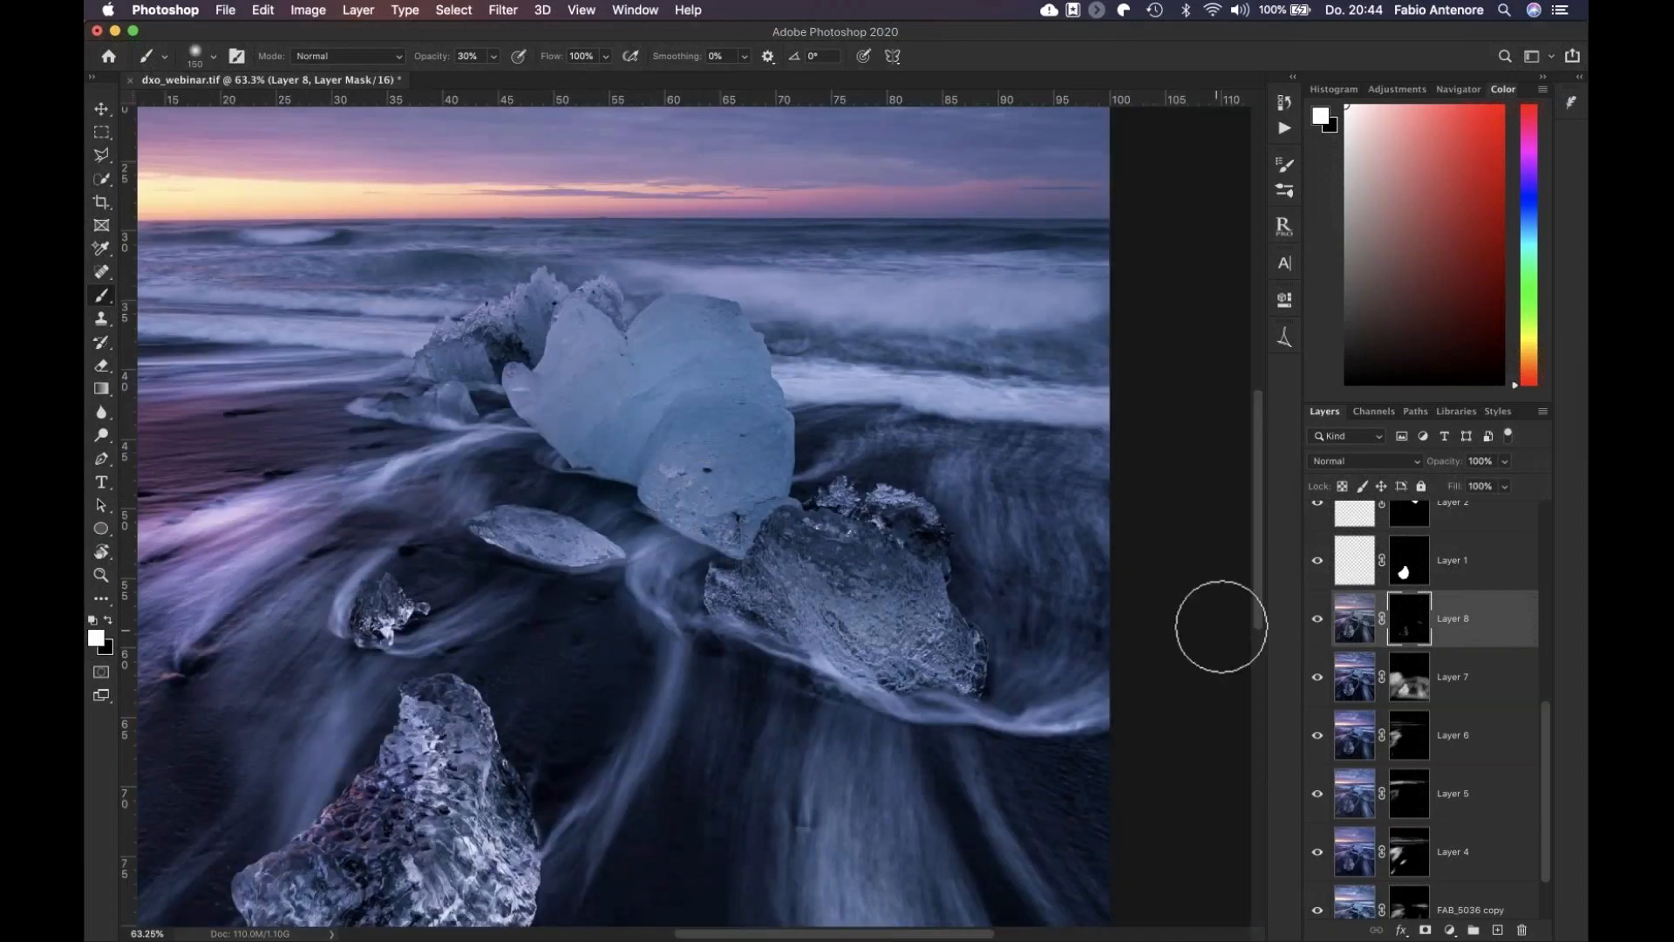
shift+click(1408, 615)
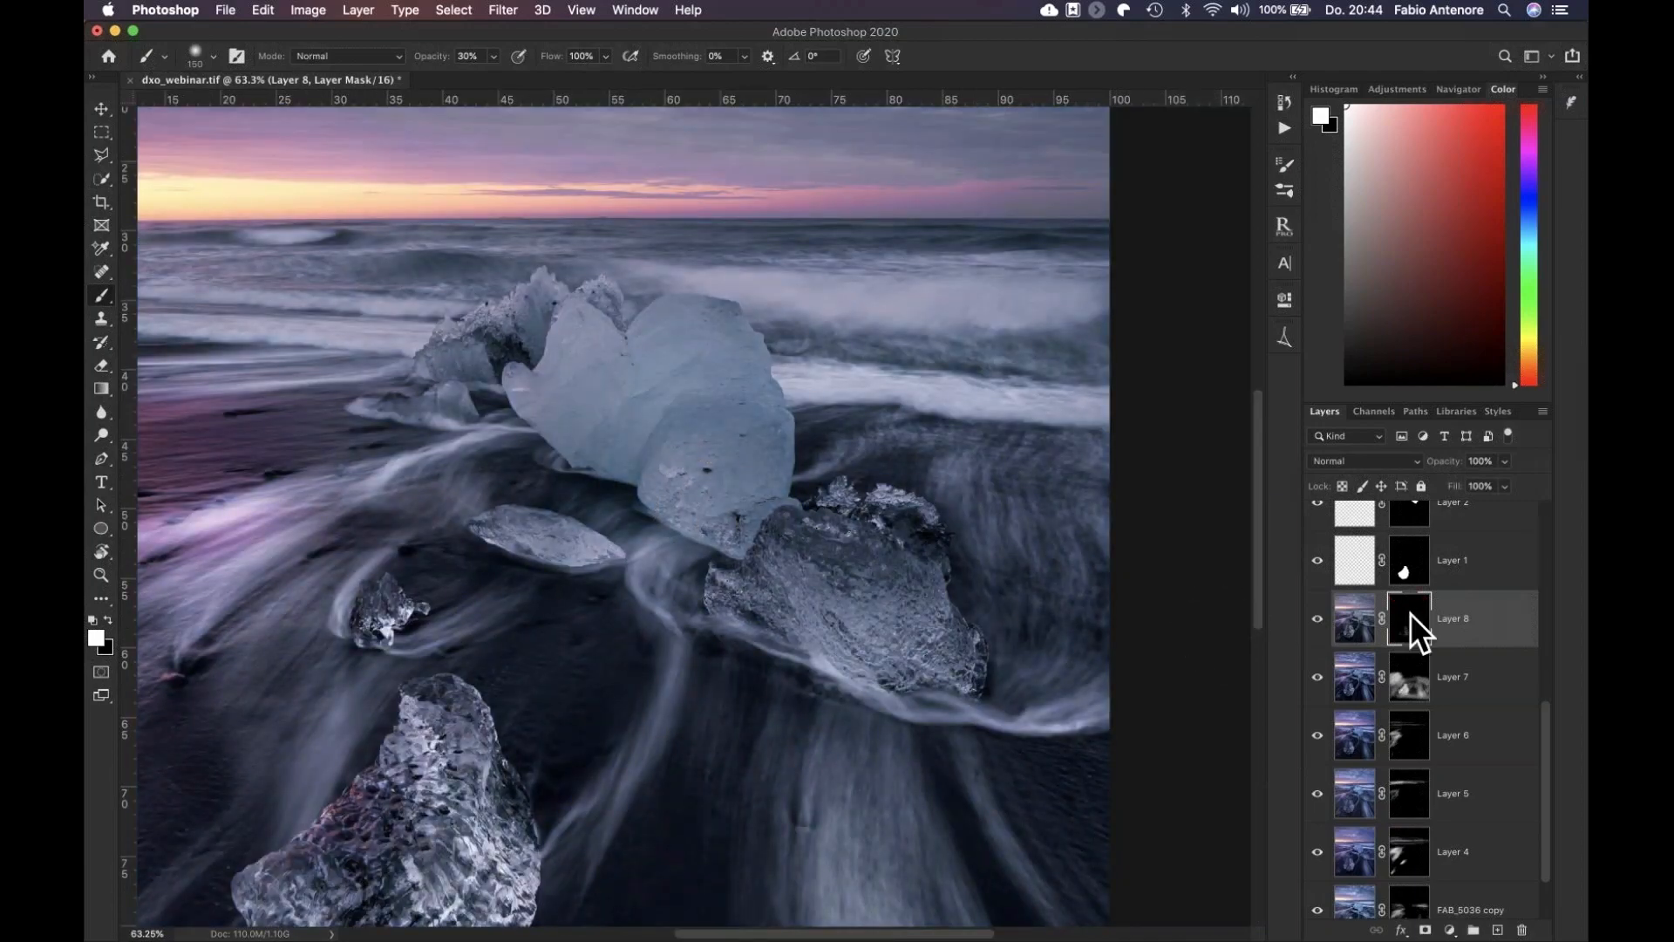
shift+click(1410, 616)
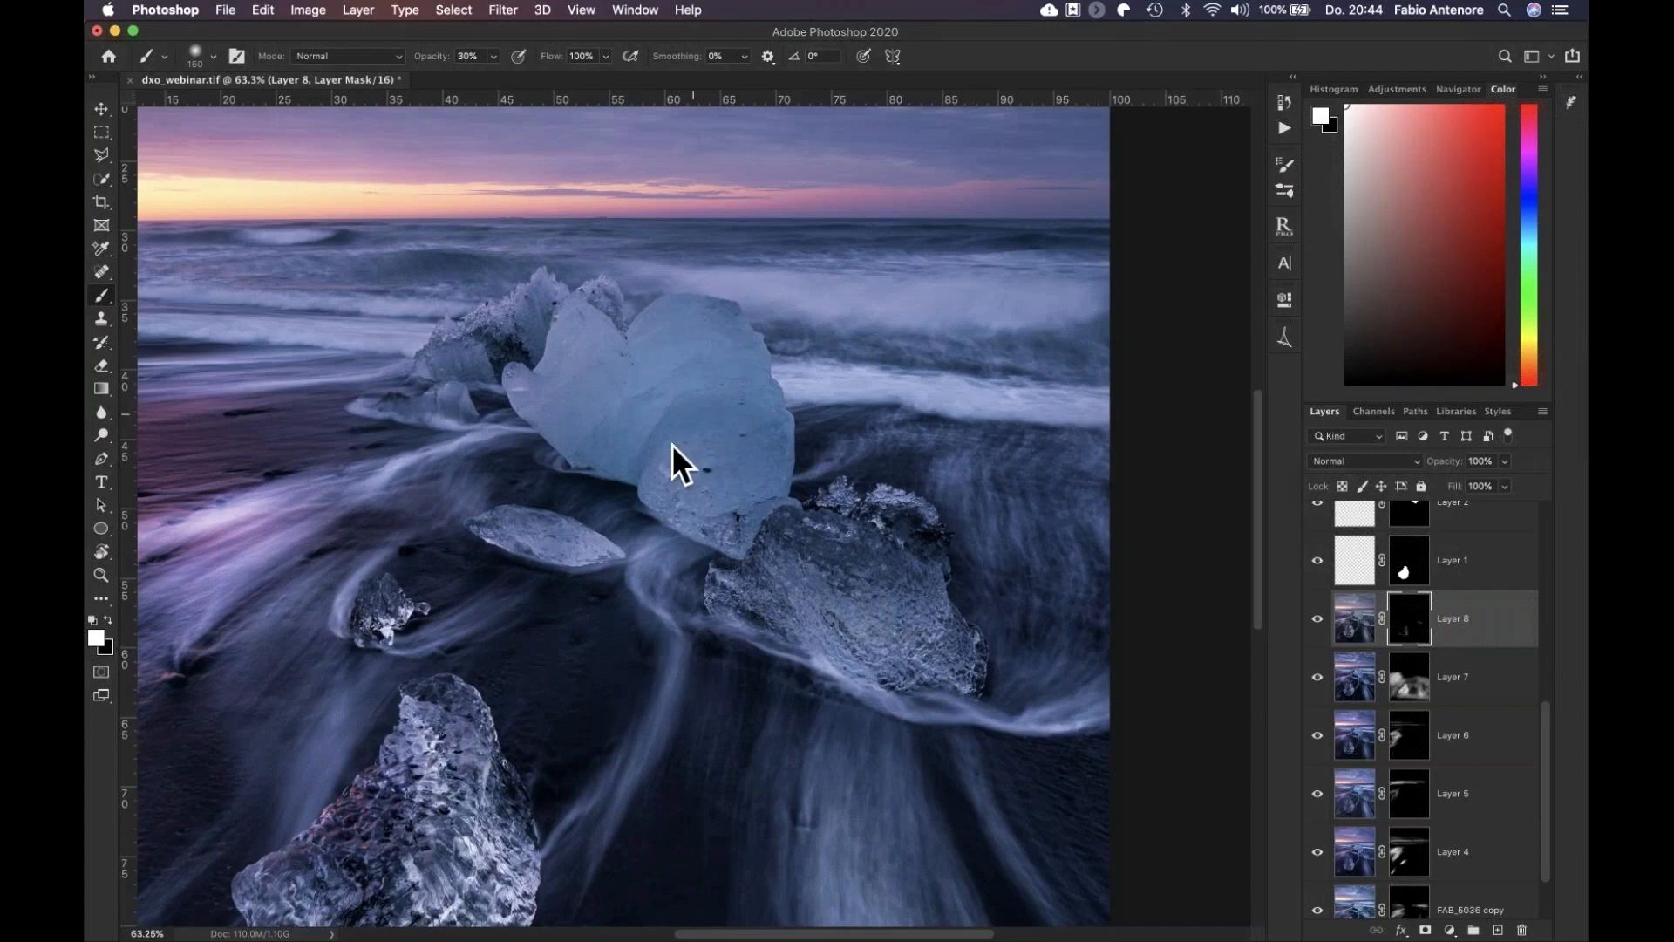
shift+click(1411, 633)
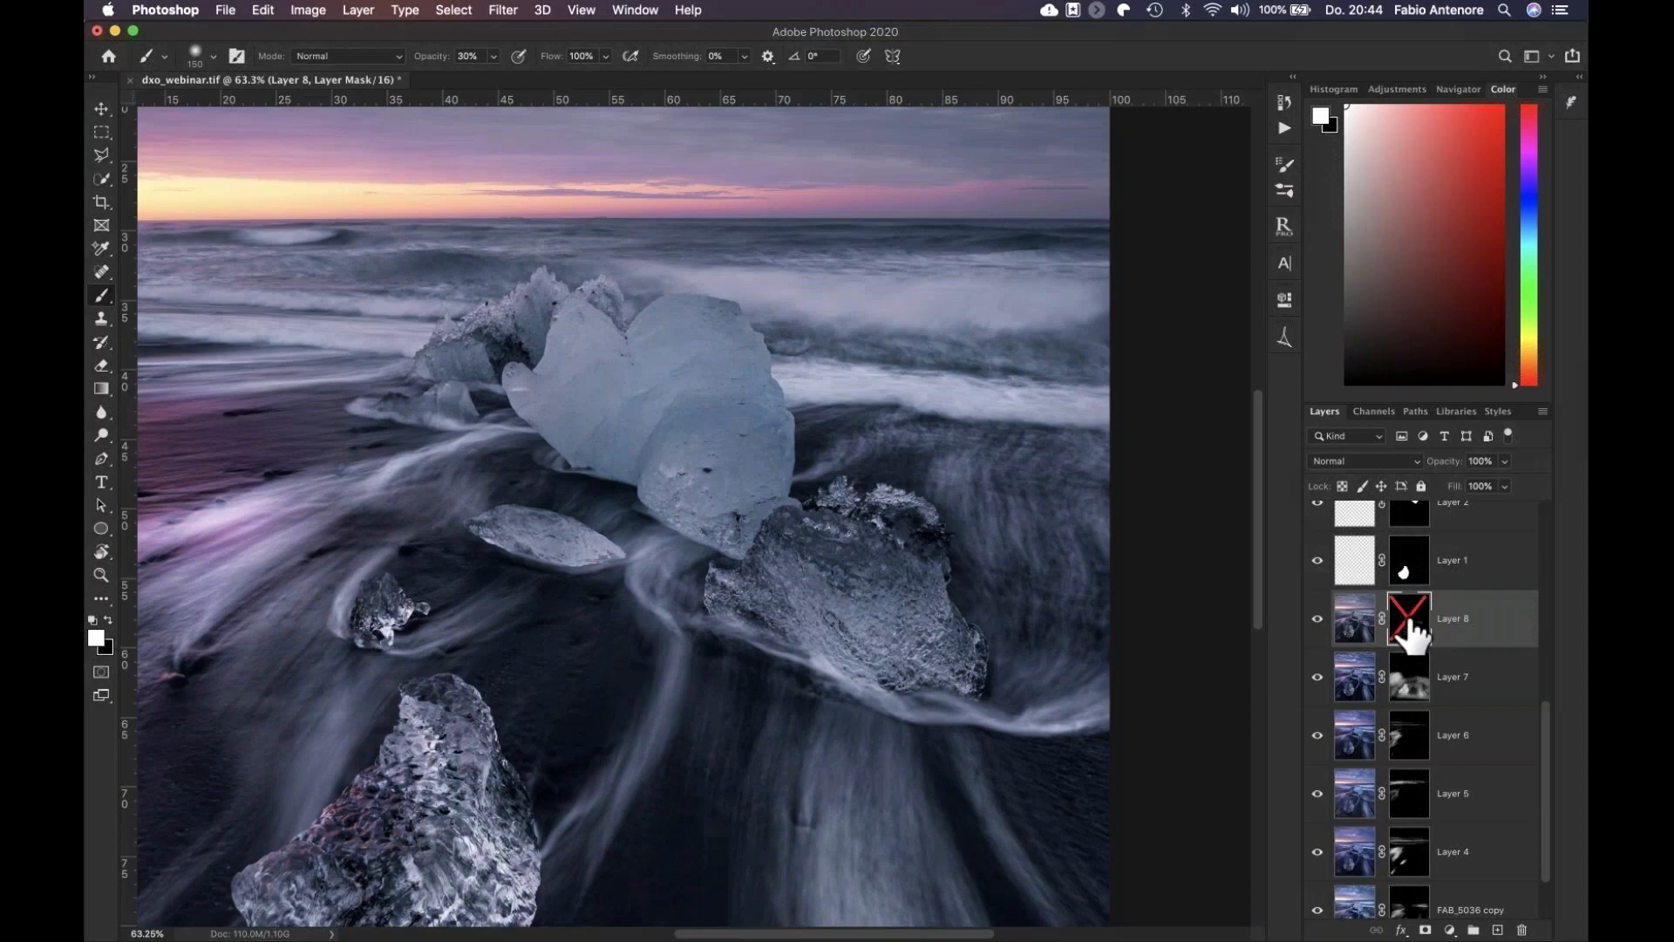
shift+click(1411, 634)
Stamp the visible image onto a new layer above Layer 8 and open it in Color Efex Pro 4
scroll(683, 467, down, 5)
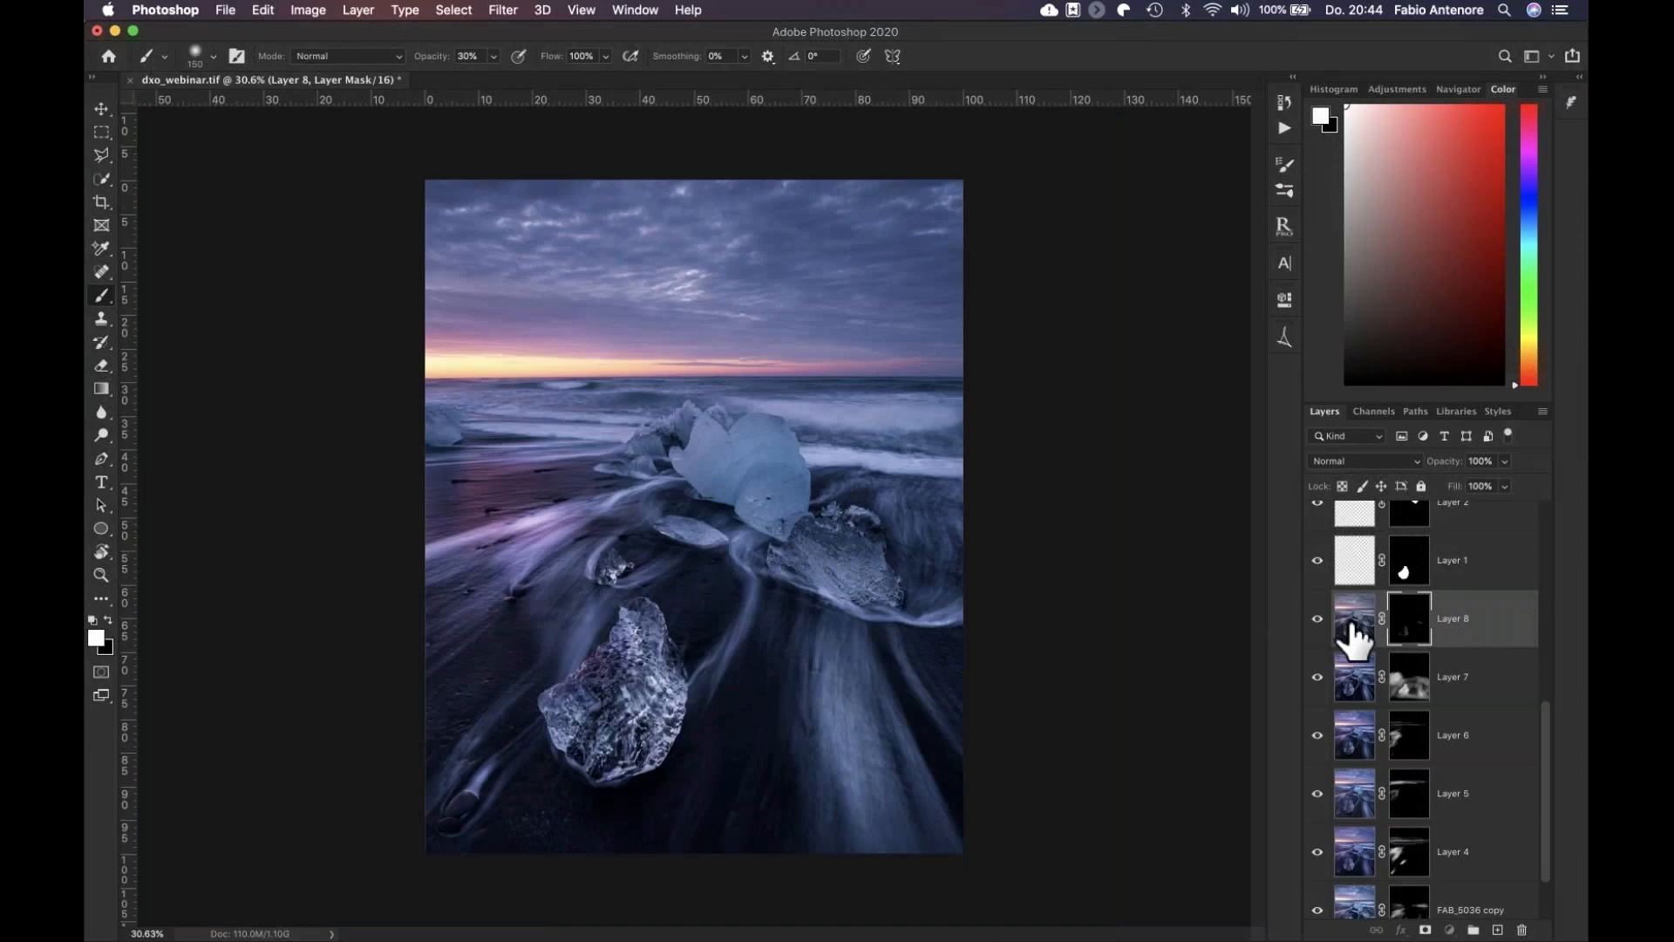
drag(1350, 624, 1352, 623)
key(super+alt+shift+n)
click(503, 9)
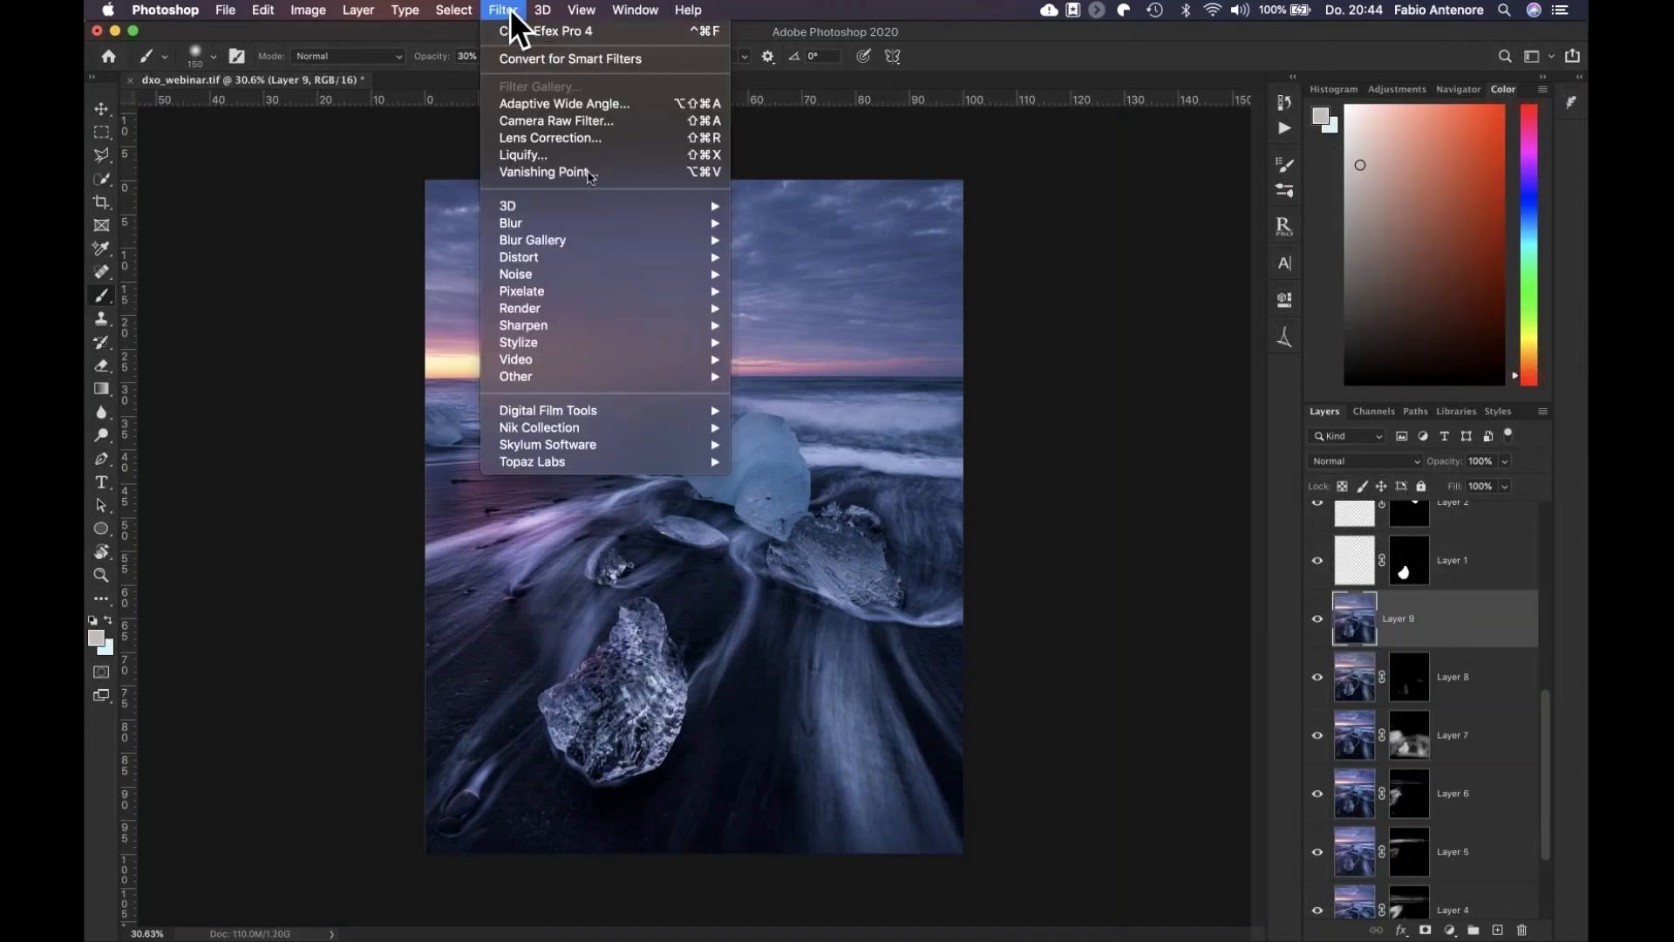
mouse_move(688, 427)
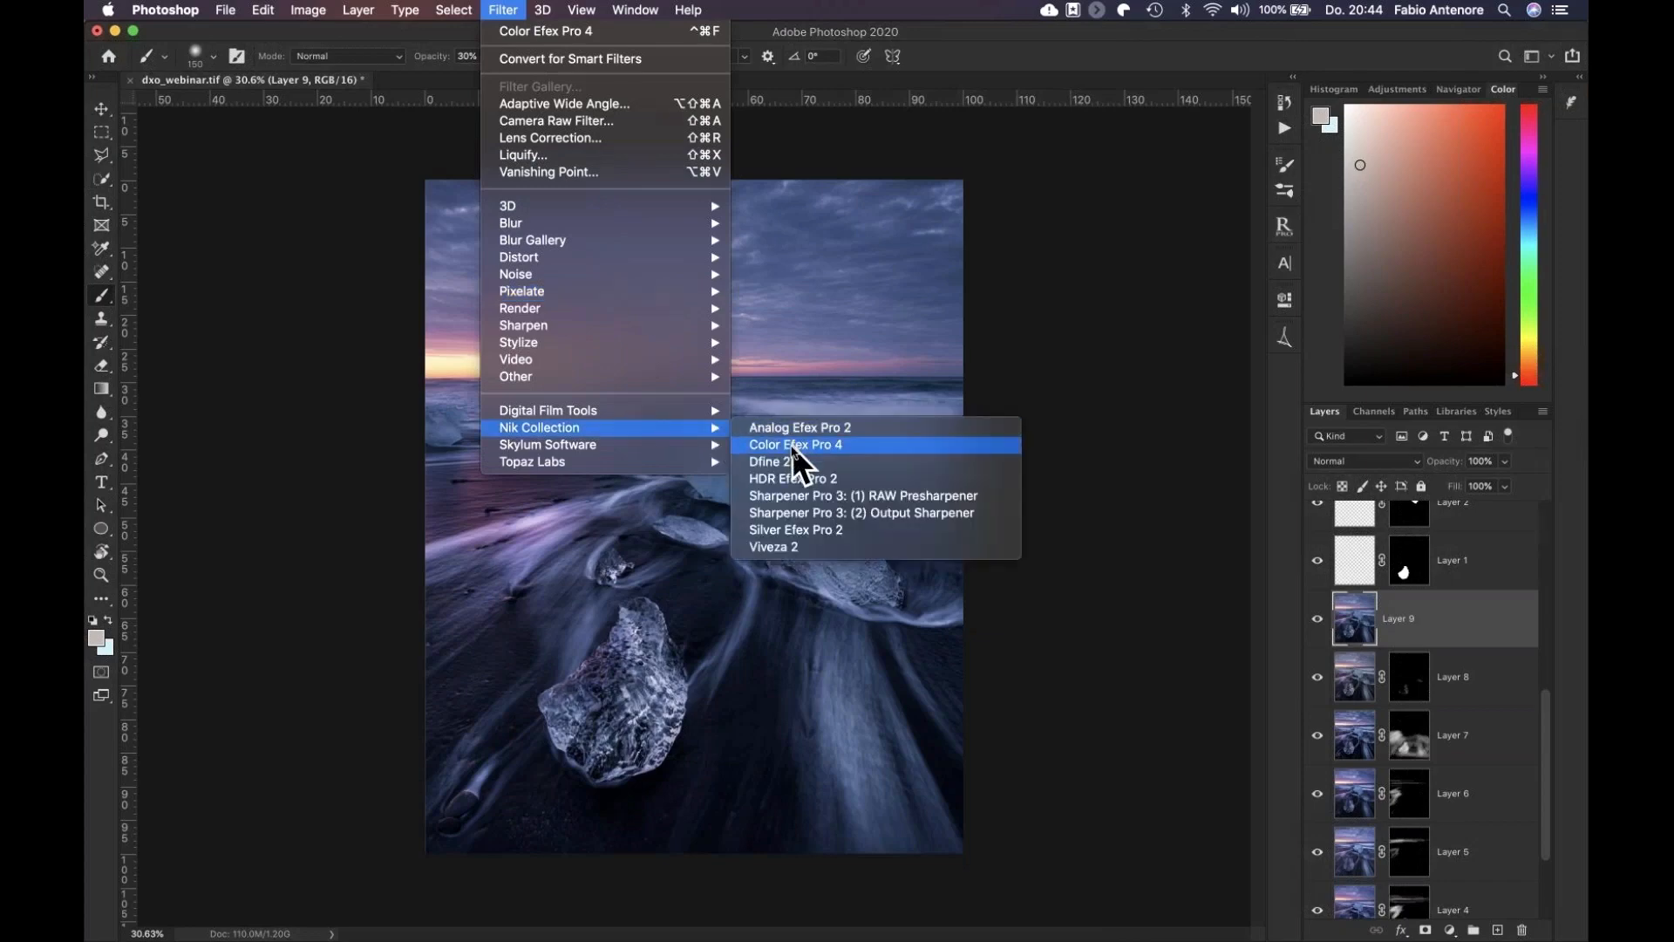
click(792, 445)
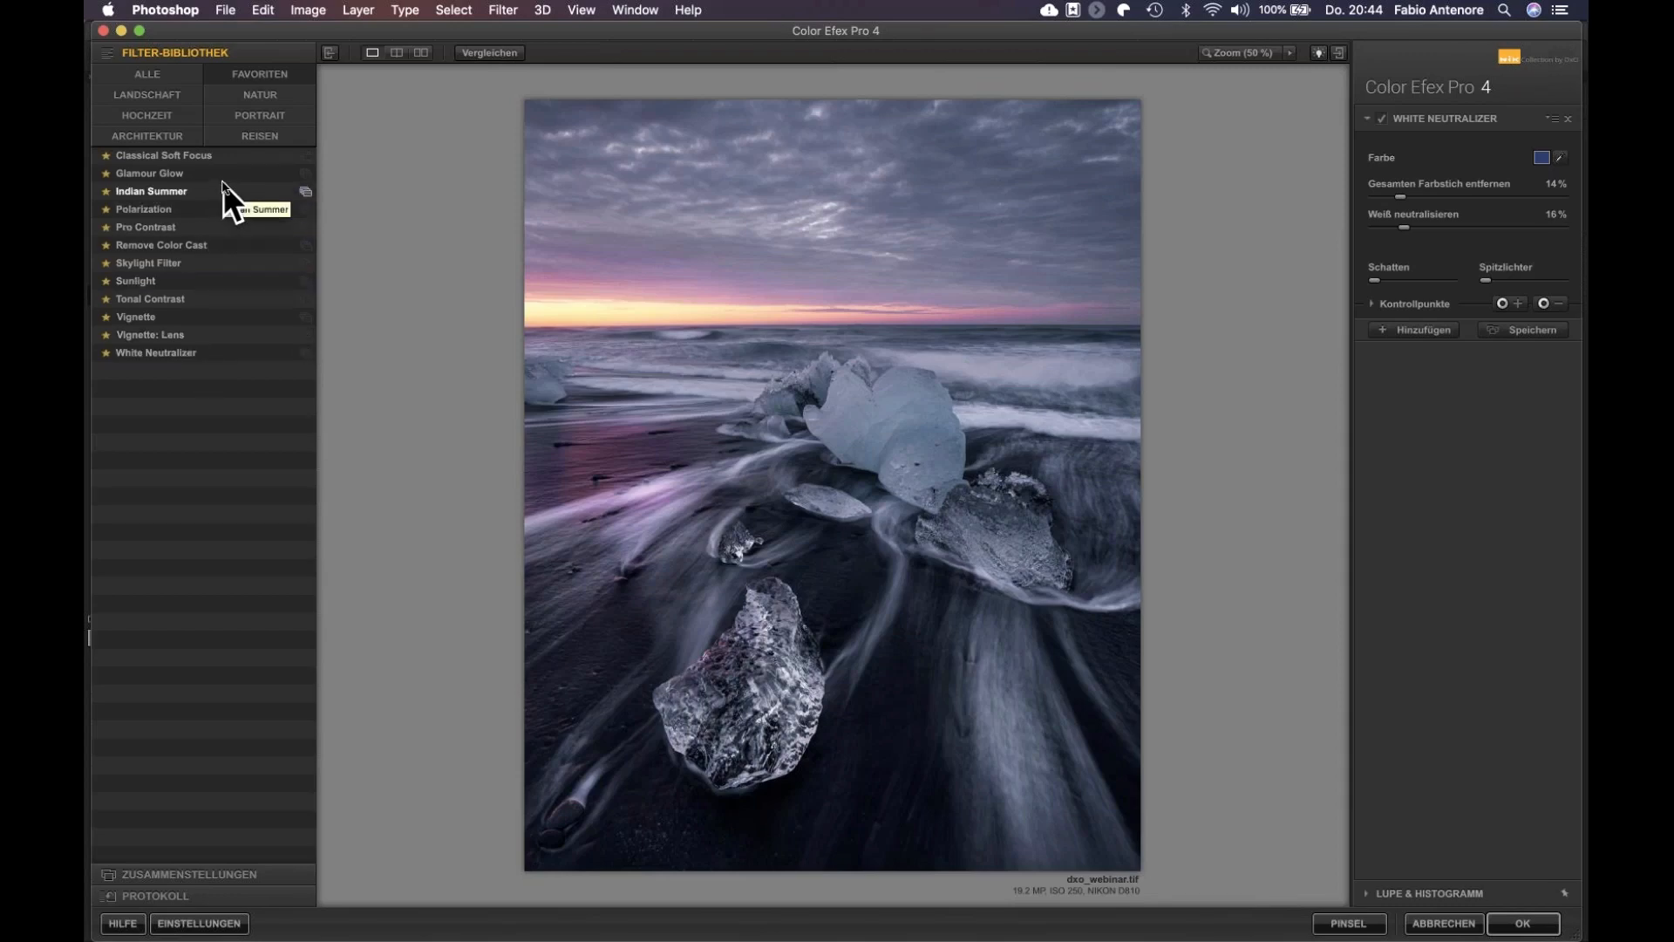
Choose the Brilliance / Warmth landscape filter, adjust its saturation and warmth, compare with the original and apply it
click(152, 95)
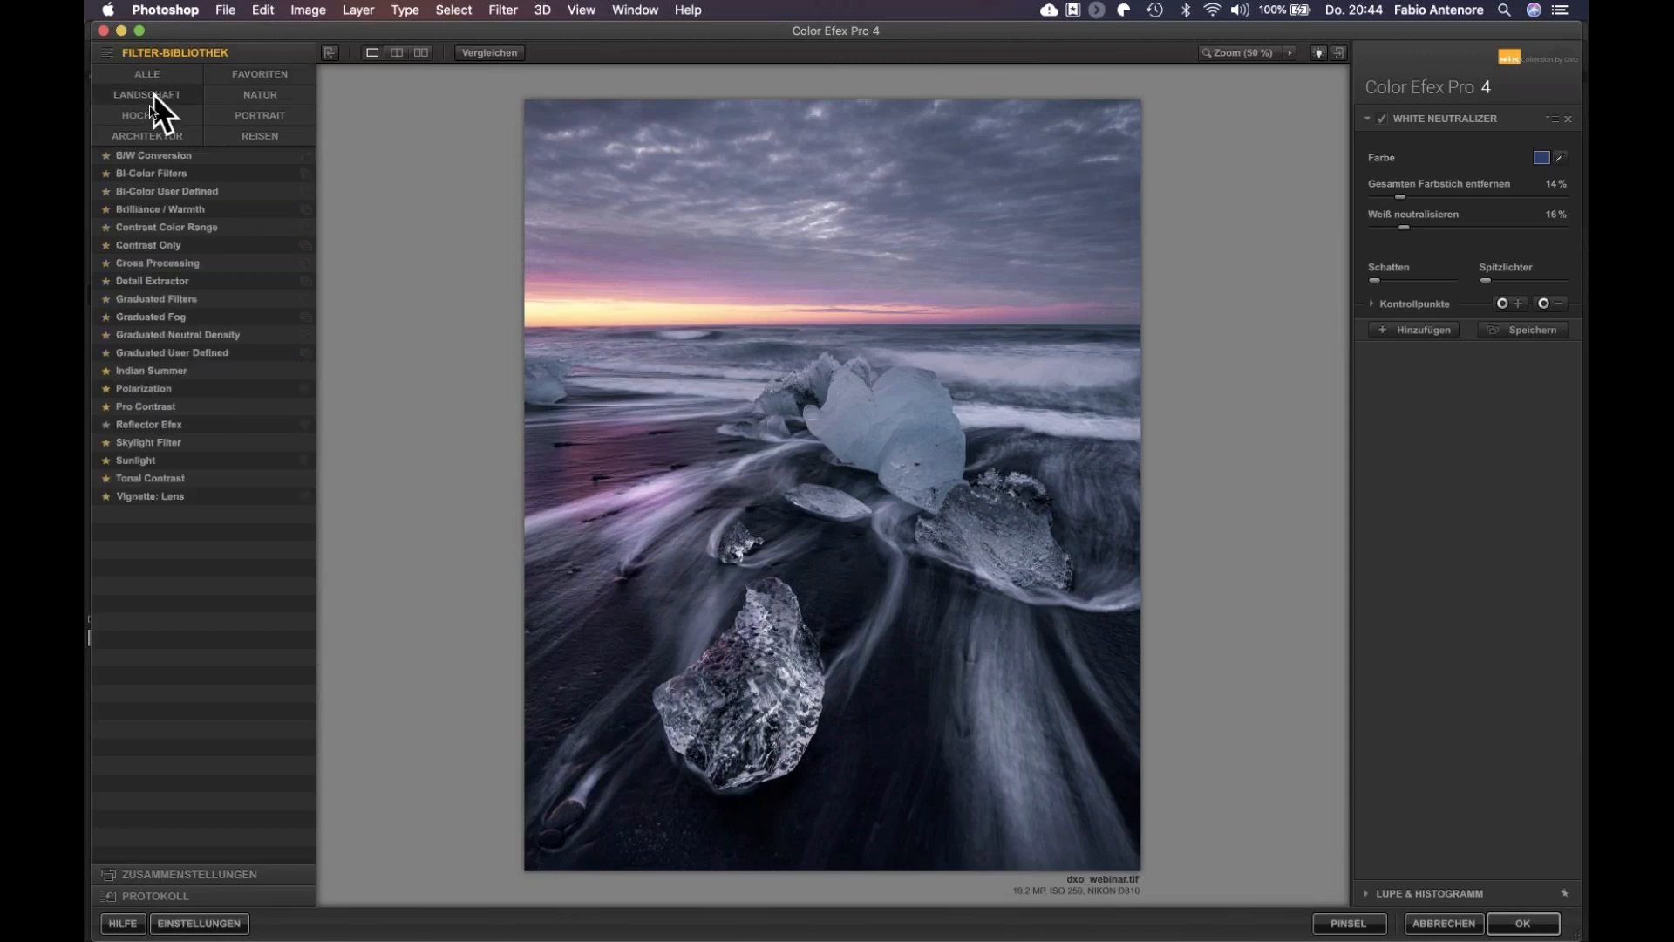
click(178, 208)
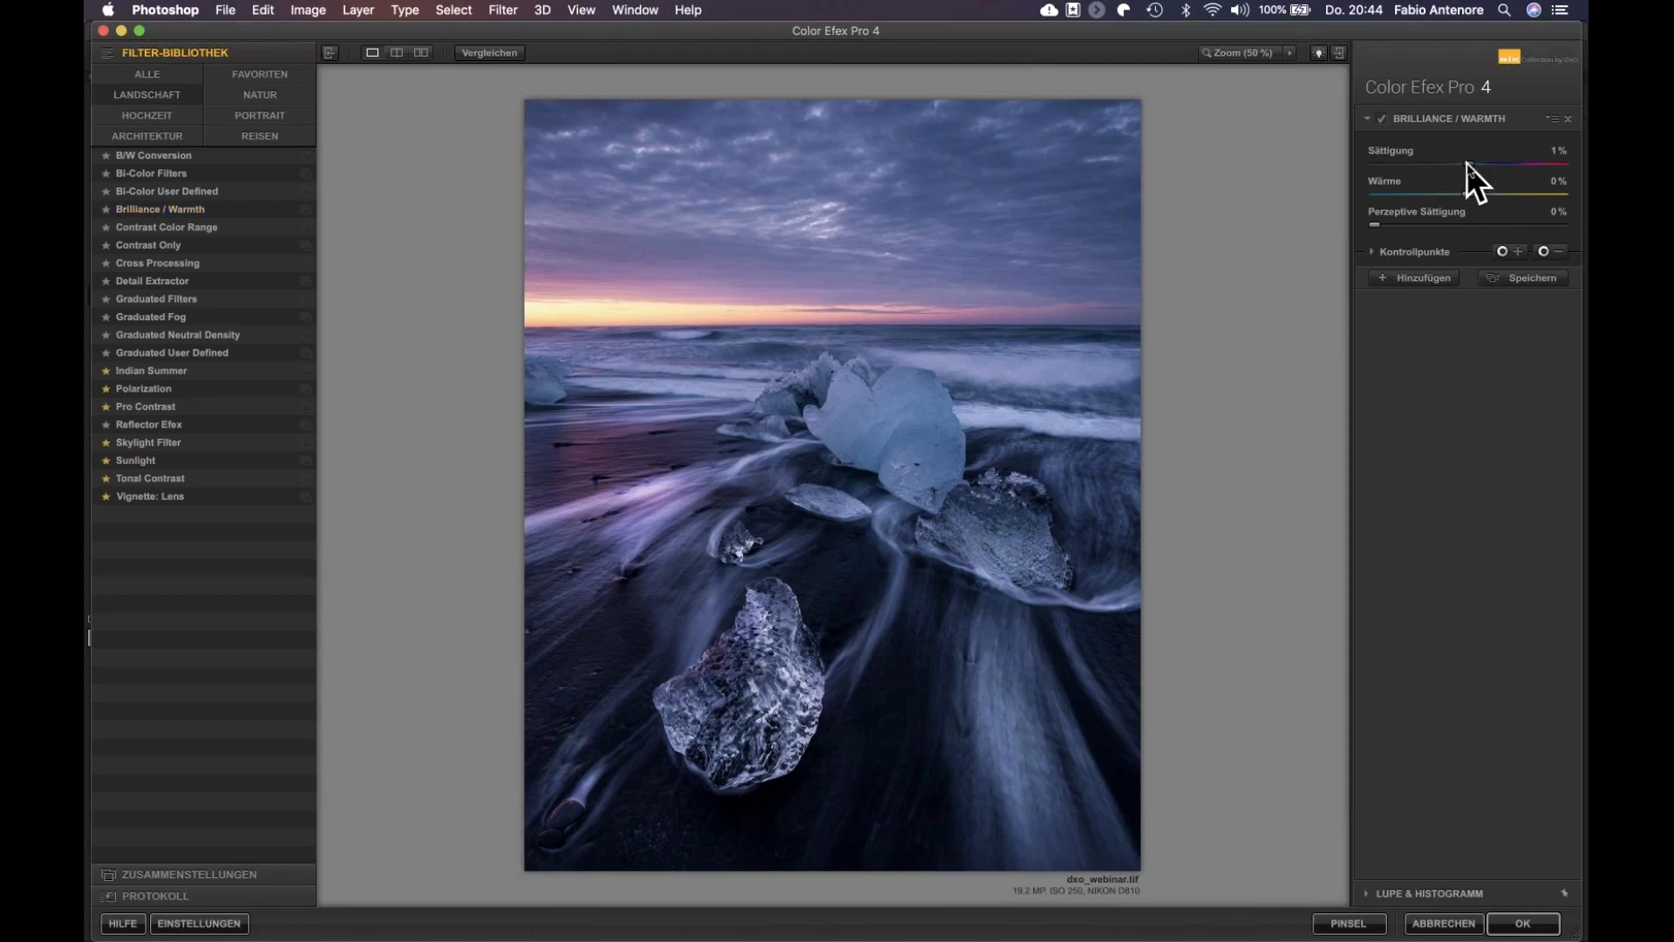
drag(1473, 163, 1455, 195)
click(497, 54)
click(1525, 924)
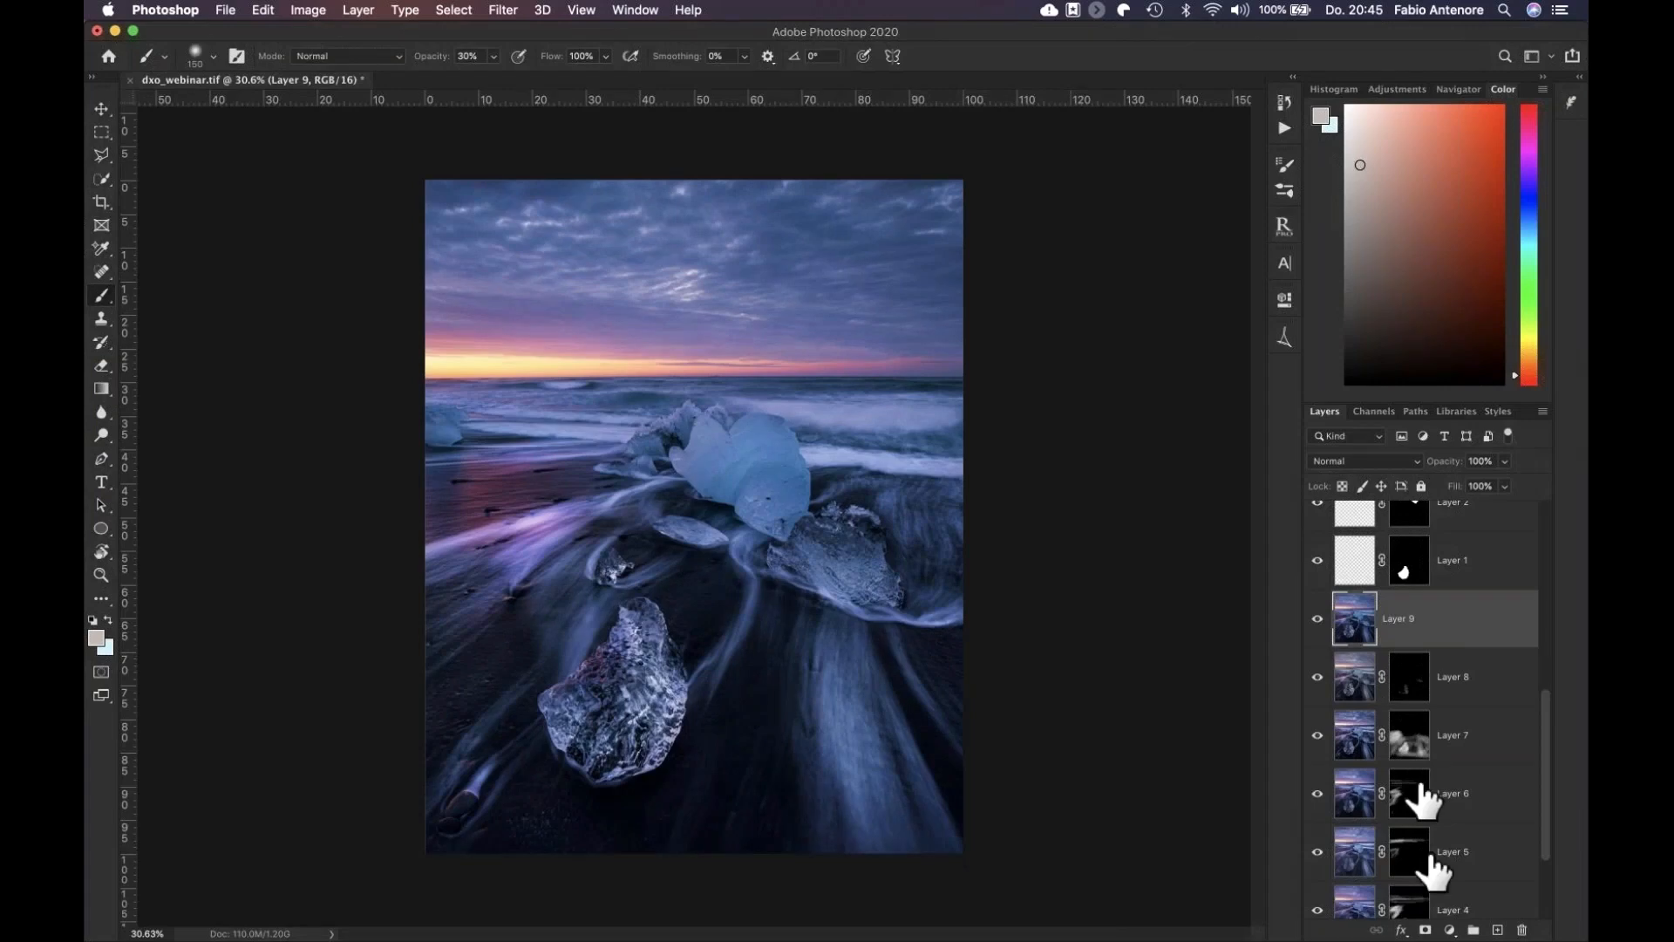
Add a black mask to Layer 9 and load Layer 2's mask as a selection around the large rear ice block
alt+click(1425, 929)
drag(1412, 624, 1417, 580)
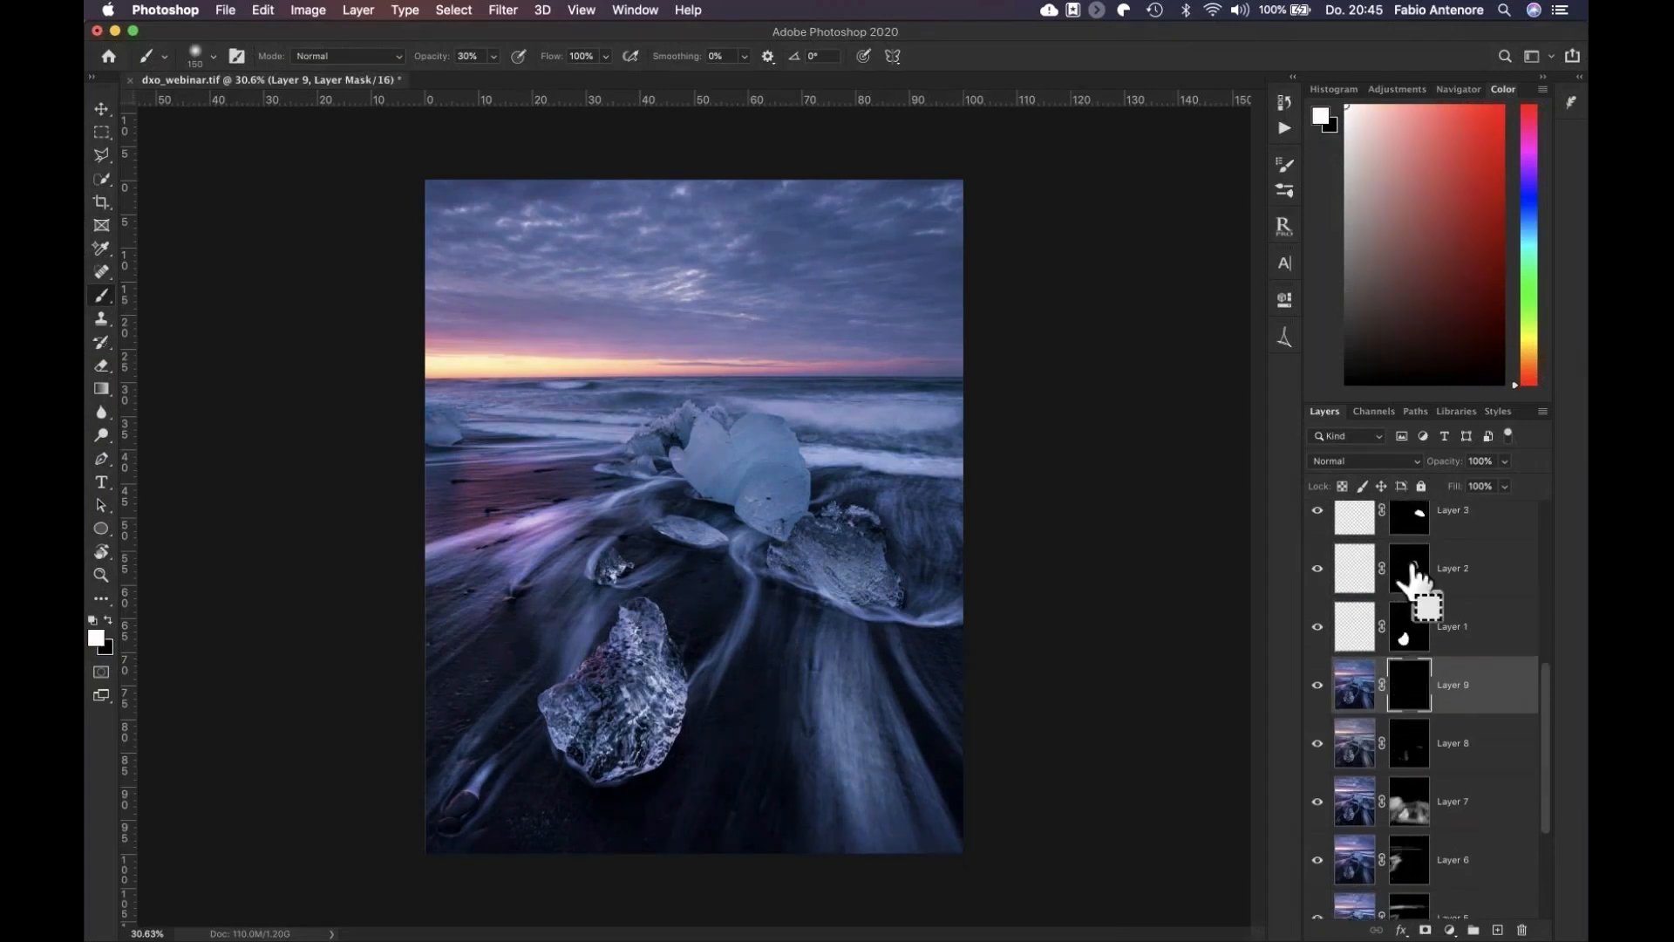
super+click(1412, 567)
Paint Layer 9's effect into the selected rear ice block with a 100 px brush at 20% opacity
scroll(730, 483, up, 4)
key(2)
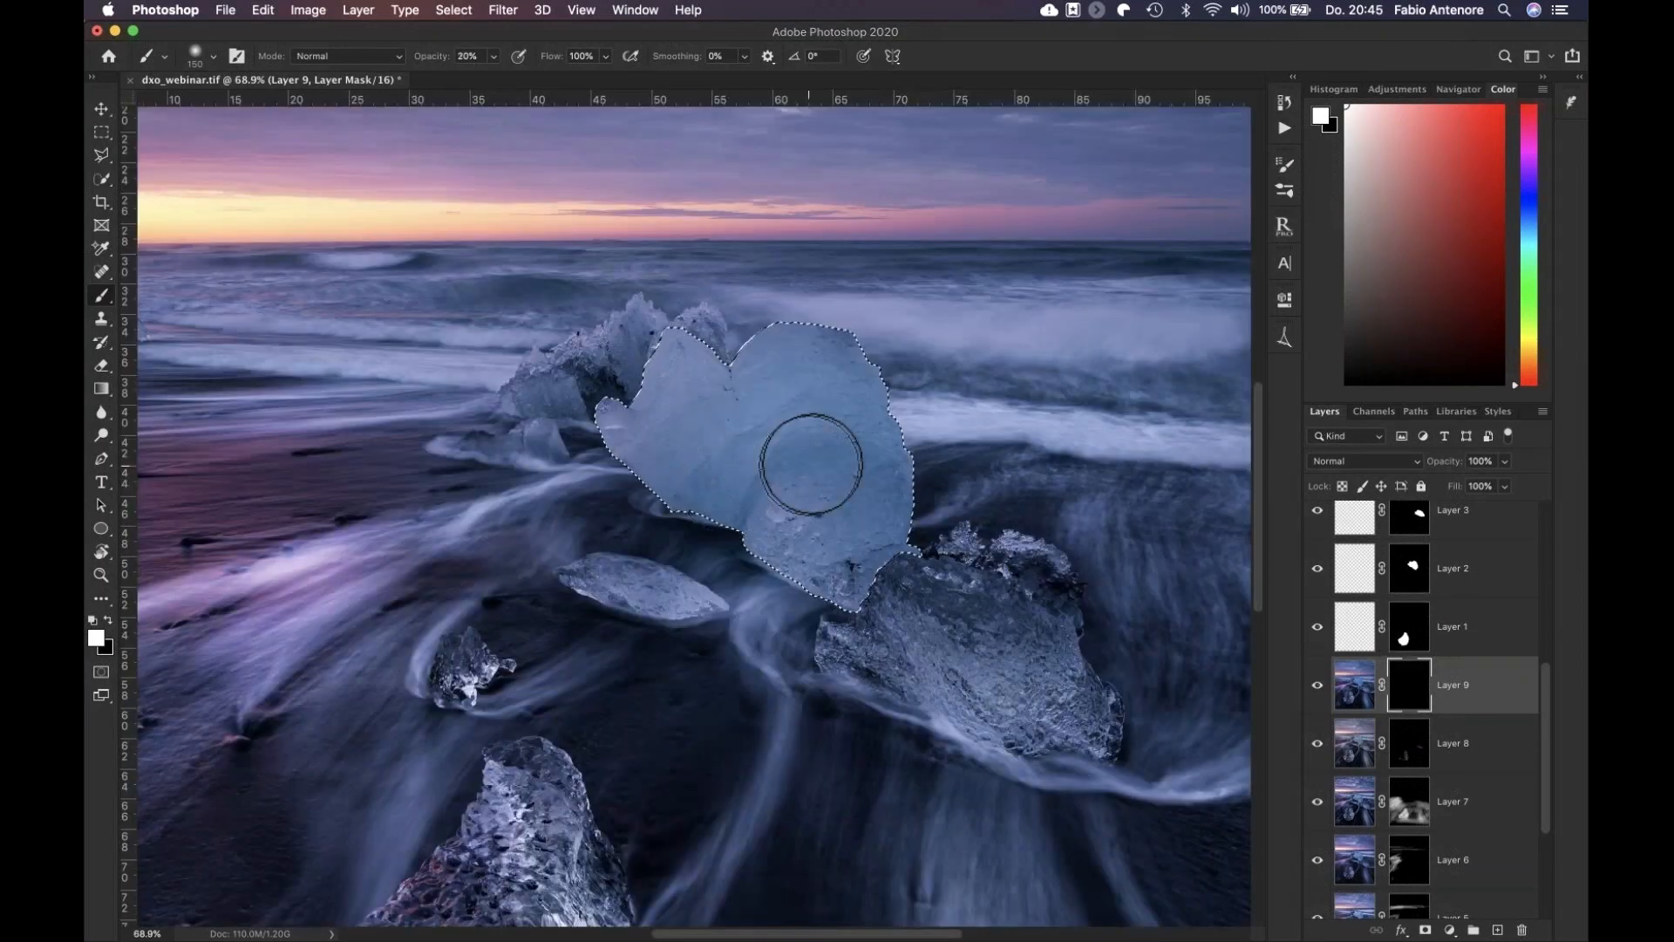
key(bracketleft)
key(bracketleft)
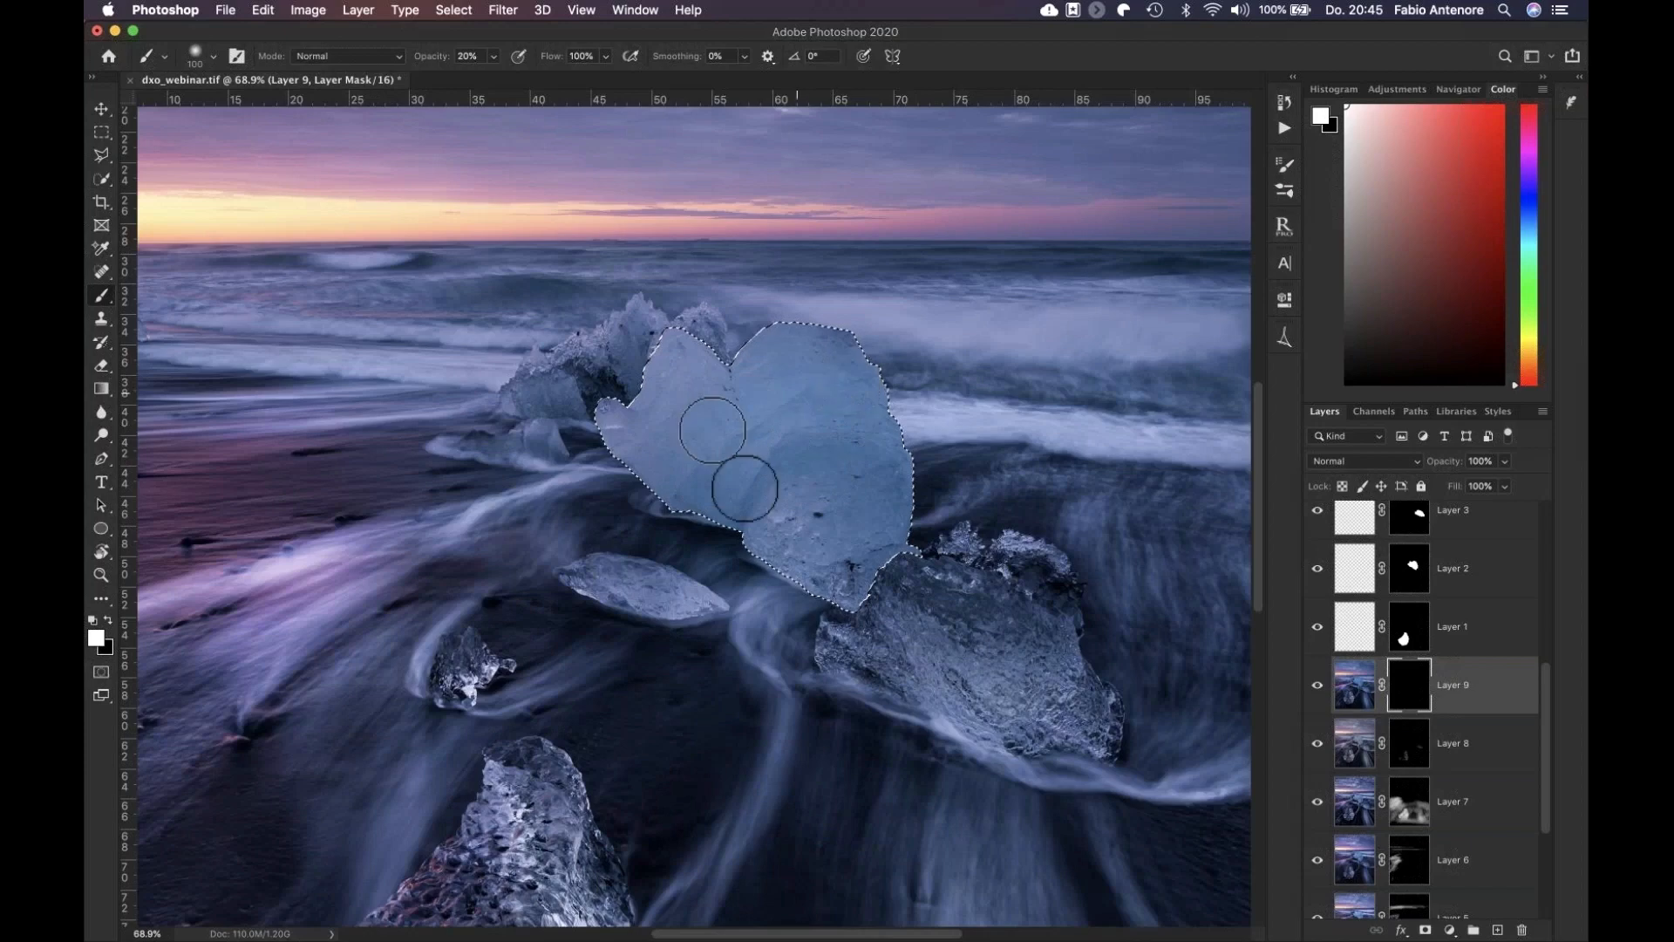
mouse_move(724, 508)
mouse_down()
mouse_move(738, 425)
mouse_move(782, 475)
mouse_move(748, 488)
mouse_move(663, 436)
mouse_move(803, 420)
mouse_move(802, 488)
mouse_move(806, 447)
mouse_move(710, 478)
mouse_move(872, 522)
mouse_move(830, 558)
mouse_move(881, 454)
mouse_move(866, 374)
mouse_move(736, 440)
mouse_move(736, 459)
mouse_move(796, 449)
mouse_move(807, 428)
mouse_move(752, 472)
mouse_move(803, 443)
mouse_up()
Compare the rear ice block's colour across the whole photo with Layer 9 hidden and shown
click(1317, 685)
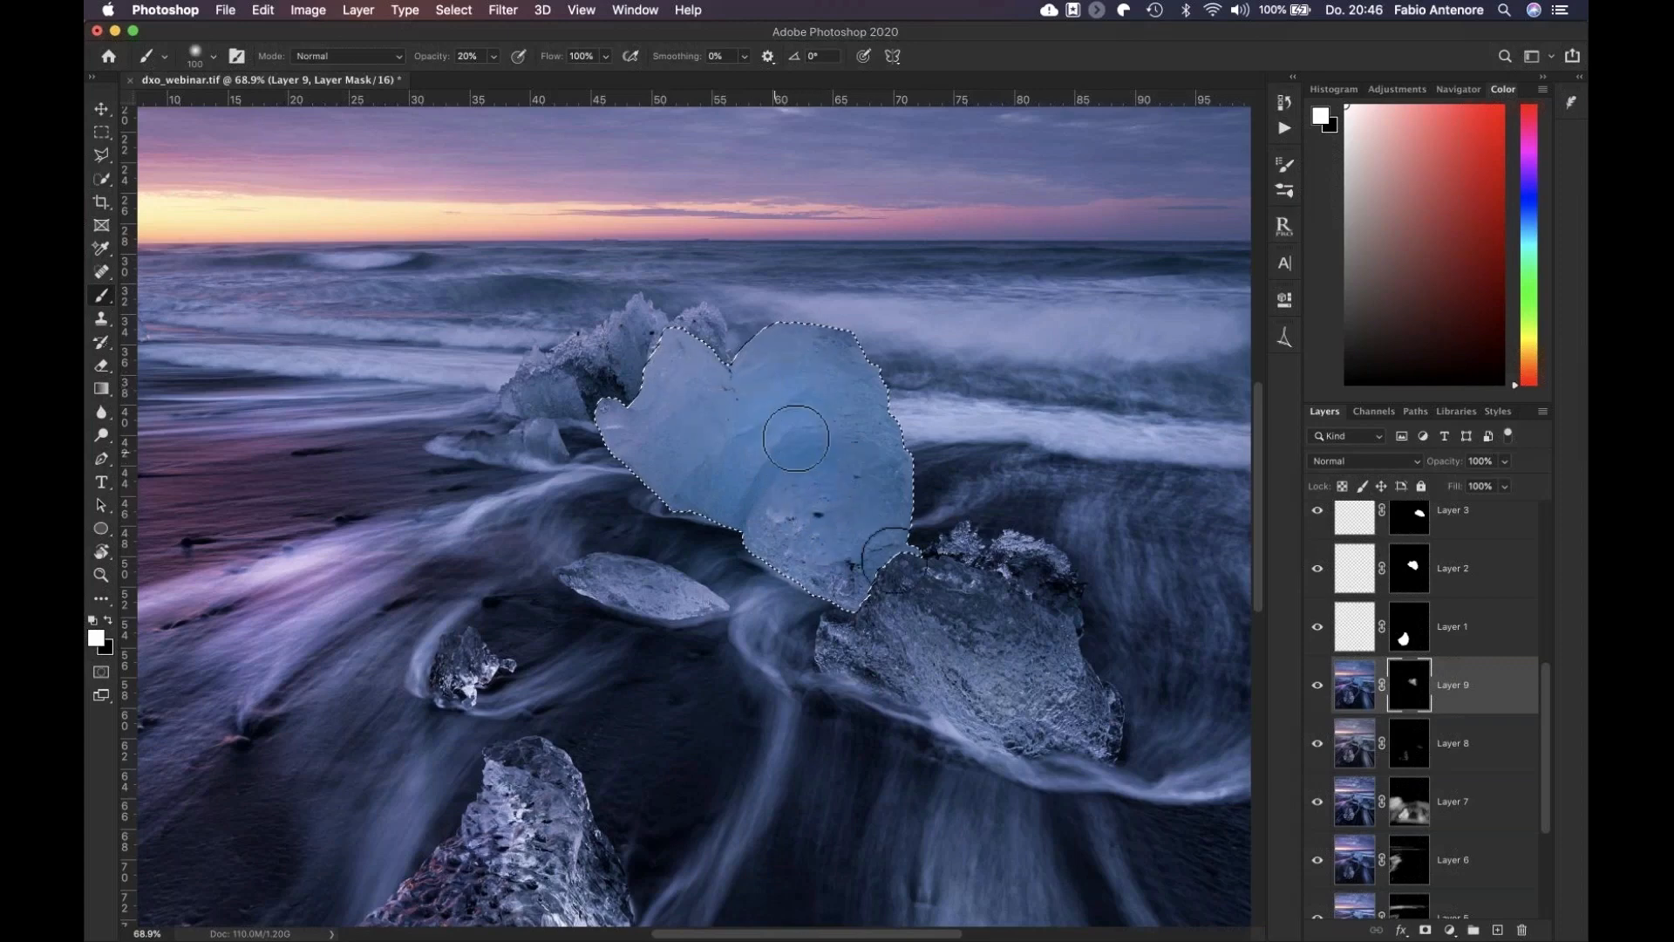
scroll(790, 503, down, 5)
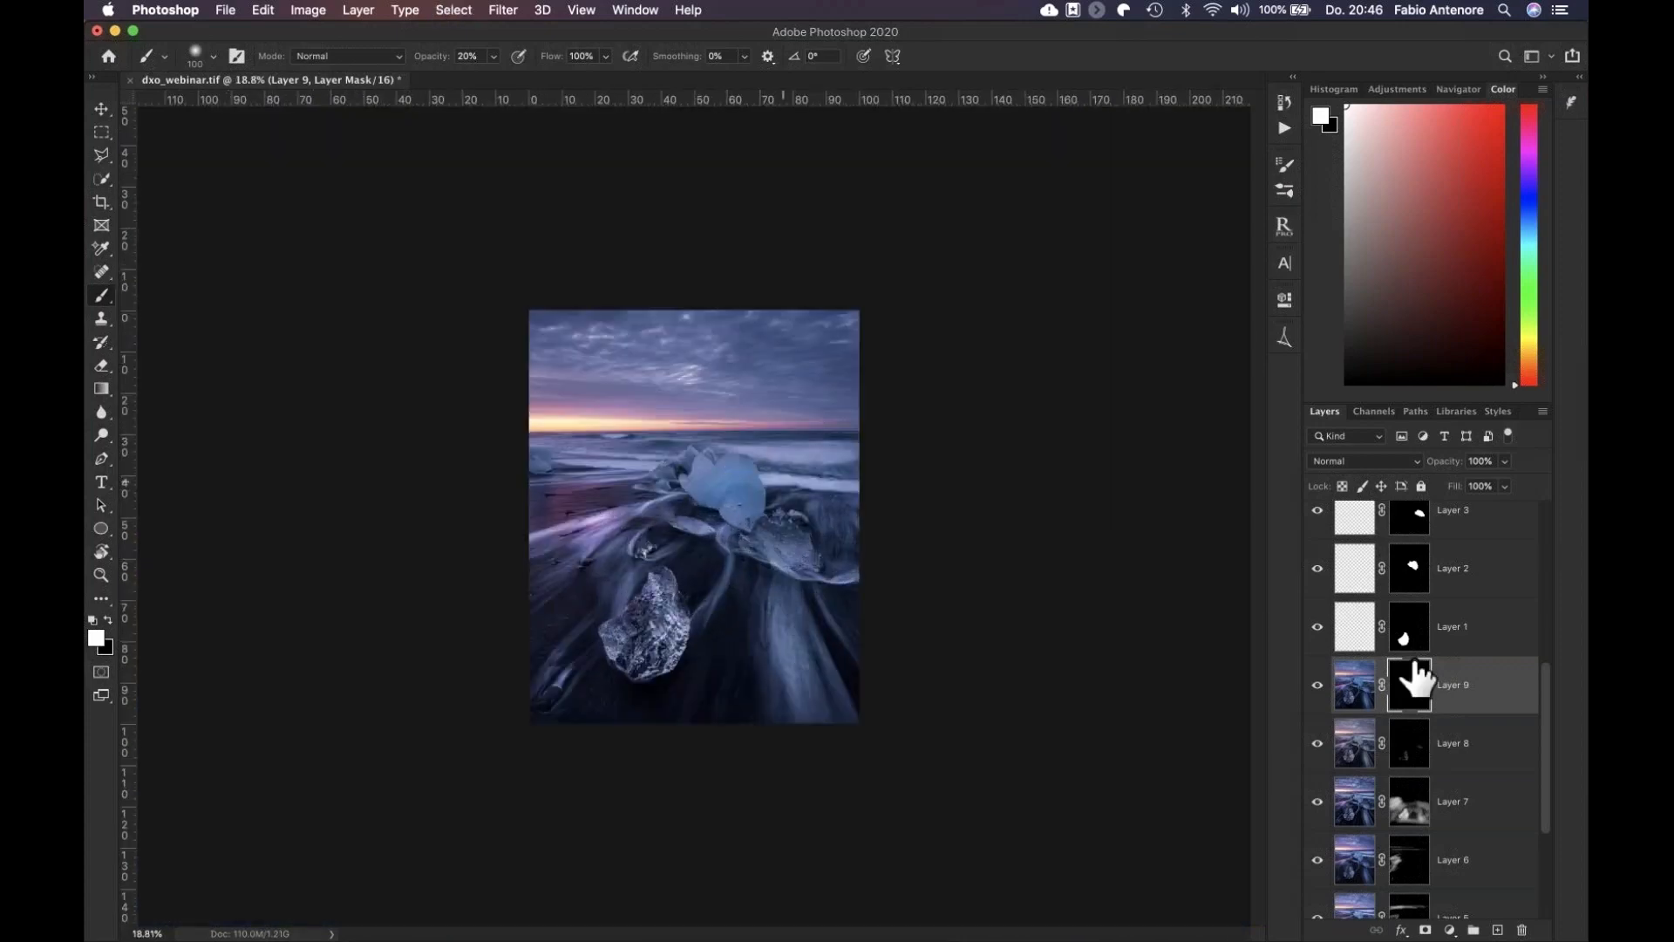
click(1317, 685)
click(1318, 685)
click(1318, 684)
click(1317, 684)
Paint Layer 9's effect into the purple water streaks on the left side of the beach with a 175 px brush
scroll(569, 539, up, 5)
scroll(563, 547, left, 3)
key(])
key(])
key(])
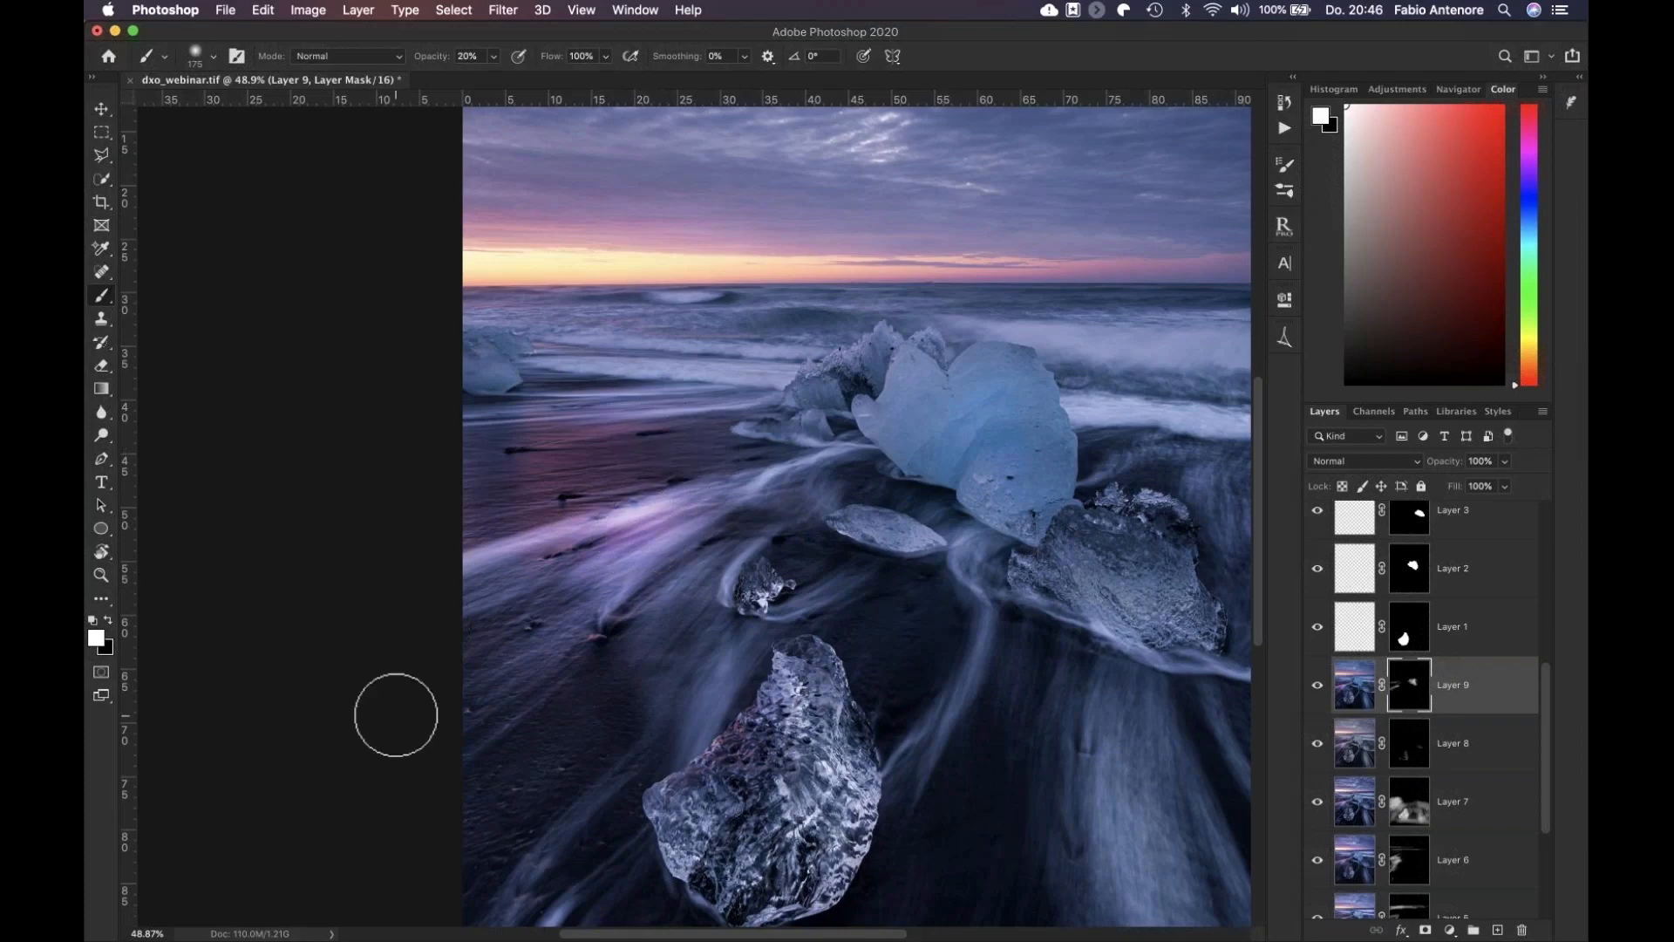
Load Layer 1's mask as a selection, paint Layer 9's effect into the front ice block's reddish flank, and deselect
scroll(532, 636, down, 3)
super+click(1405, 621)
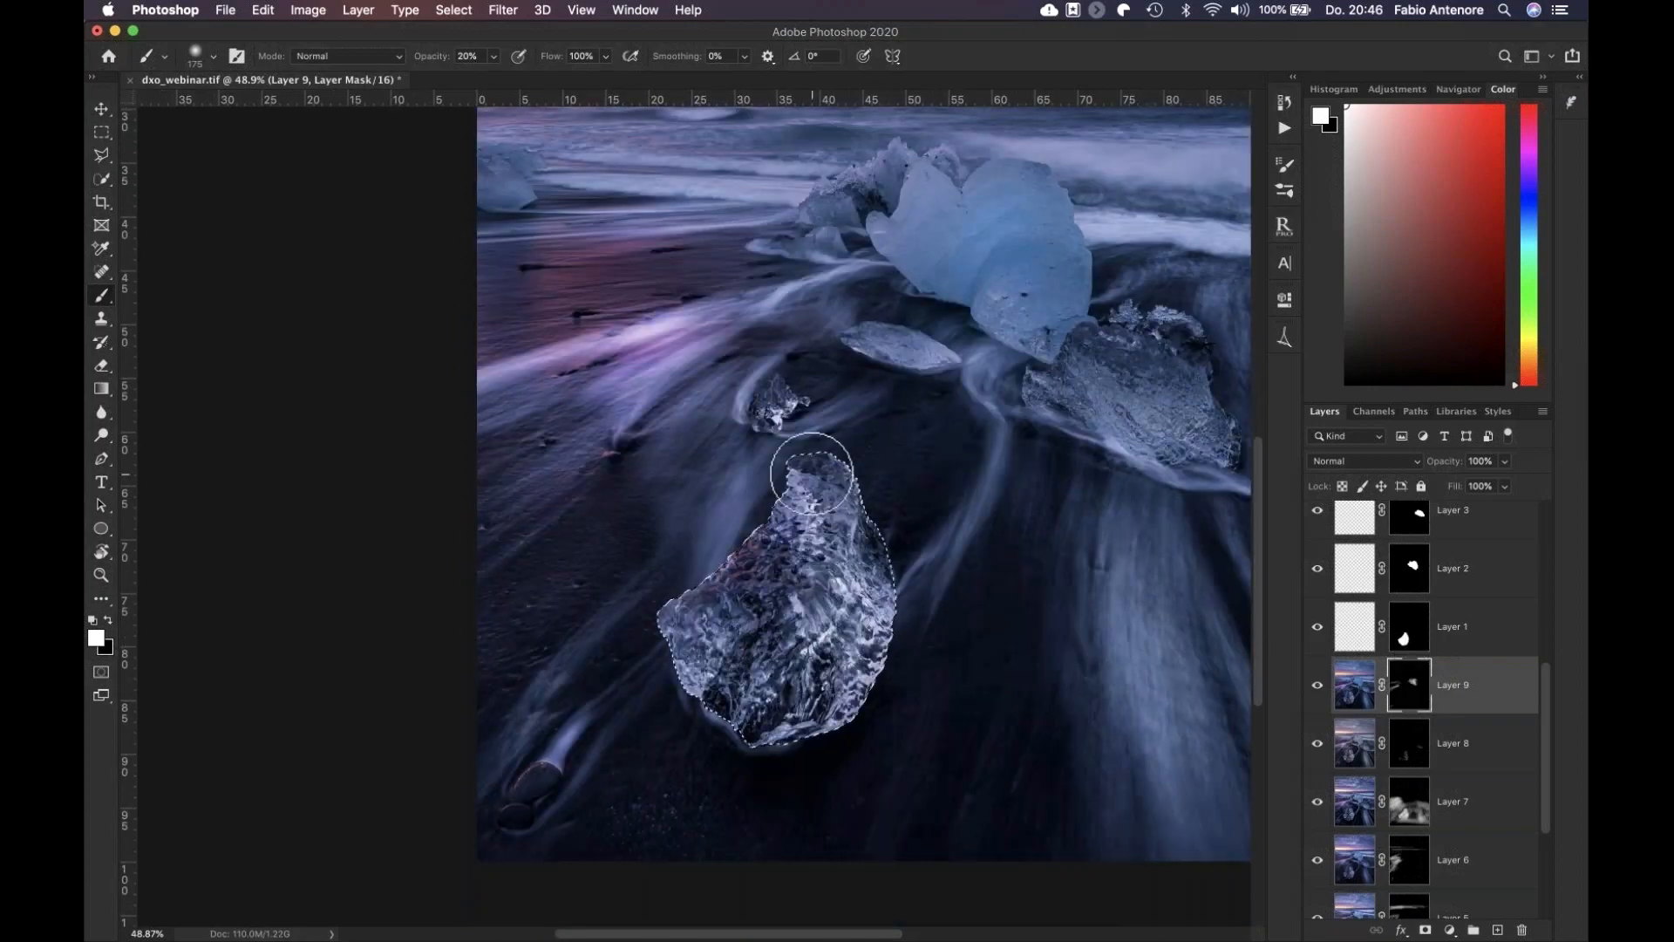
scroll(747, 551, up, 5)
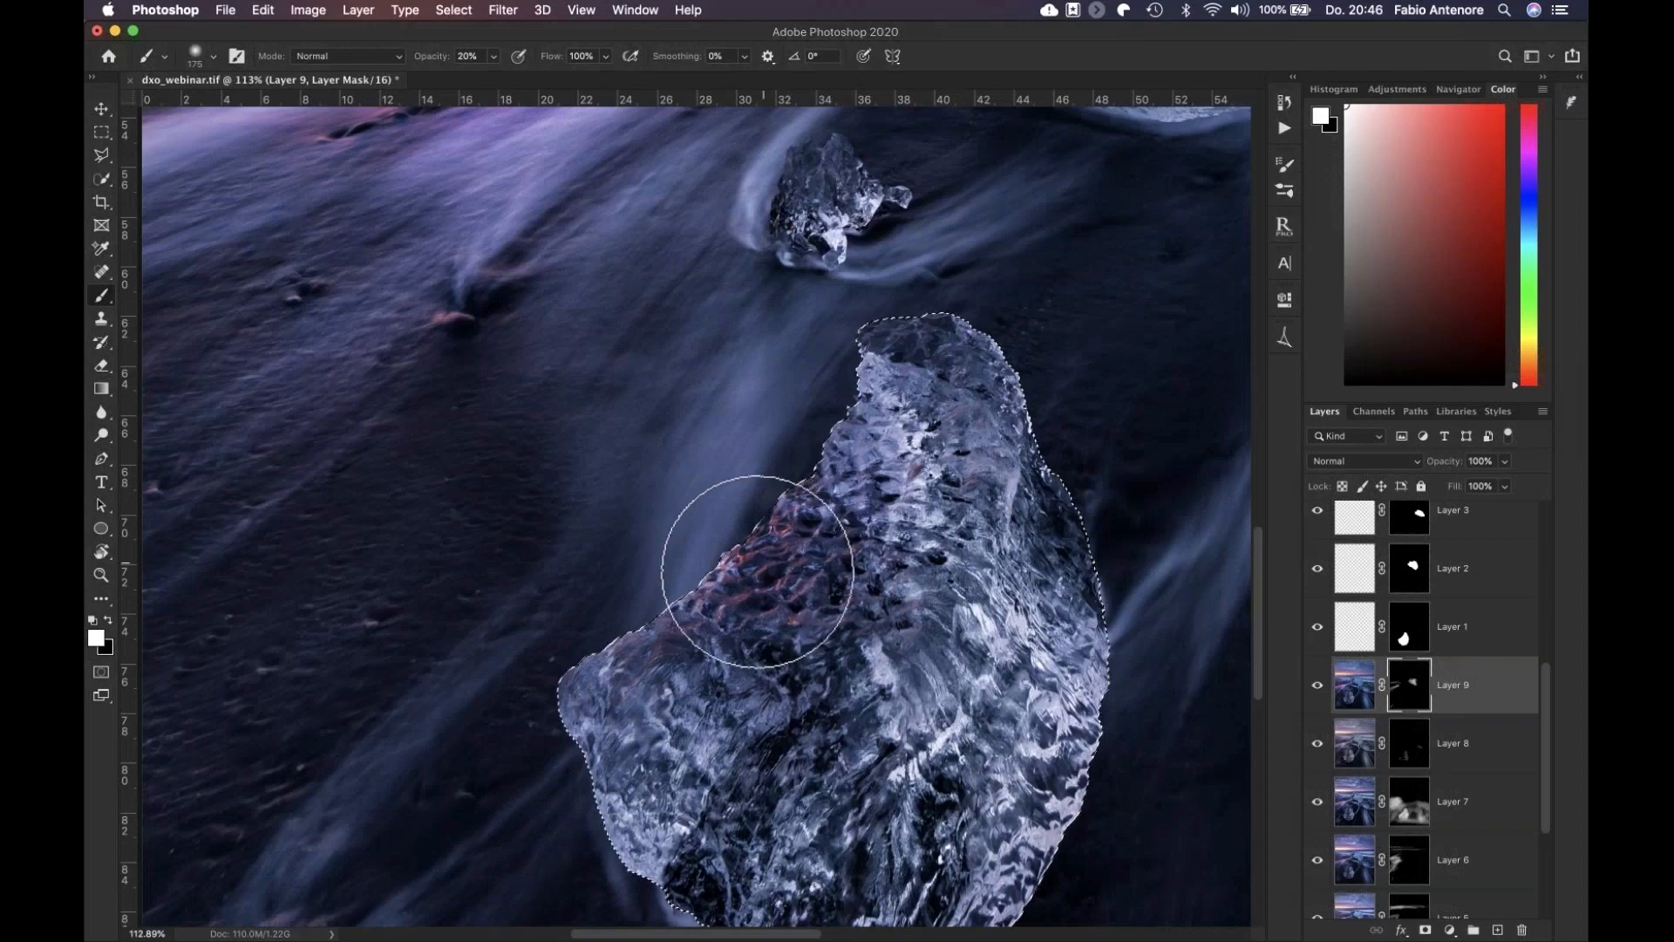
key(super+d)
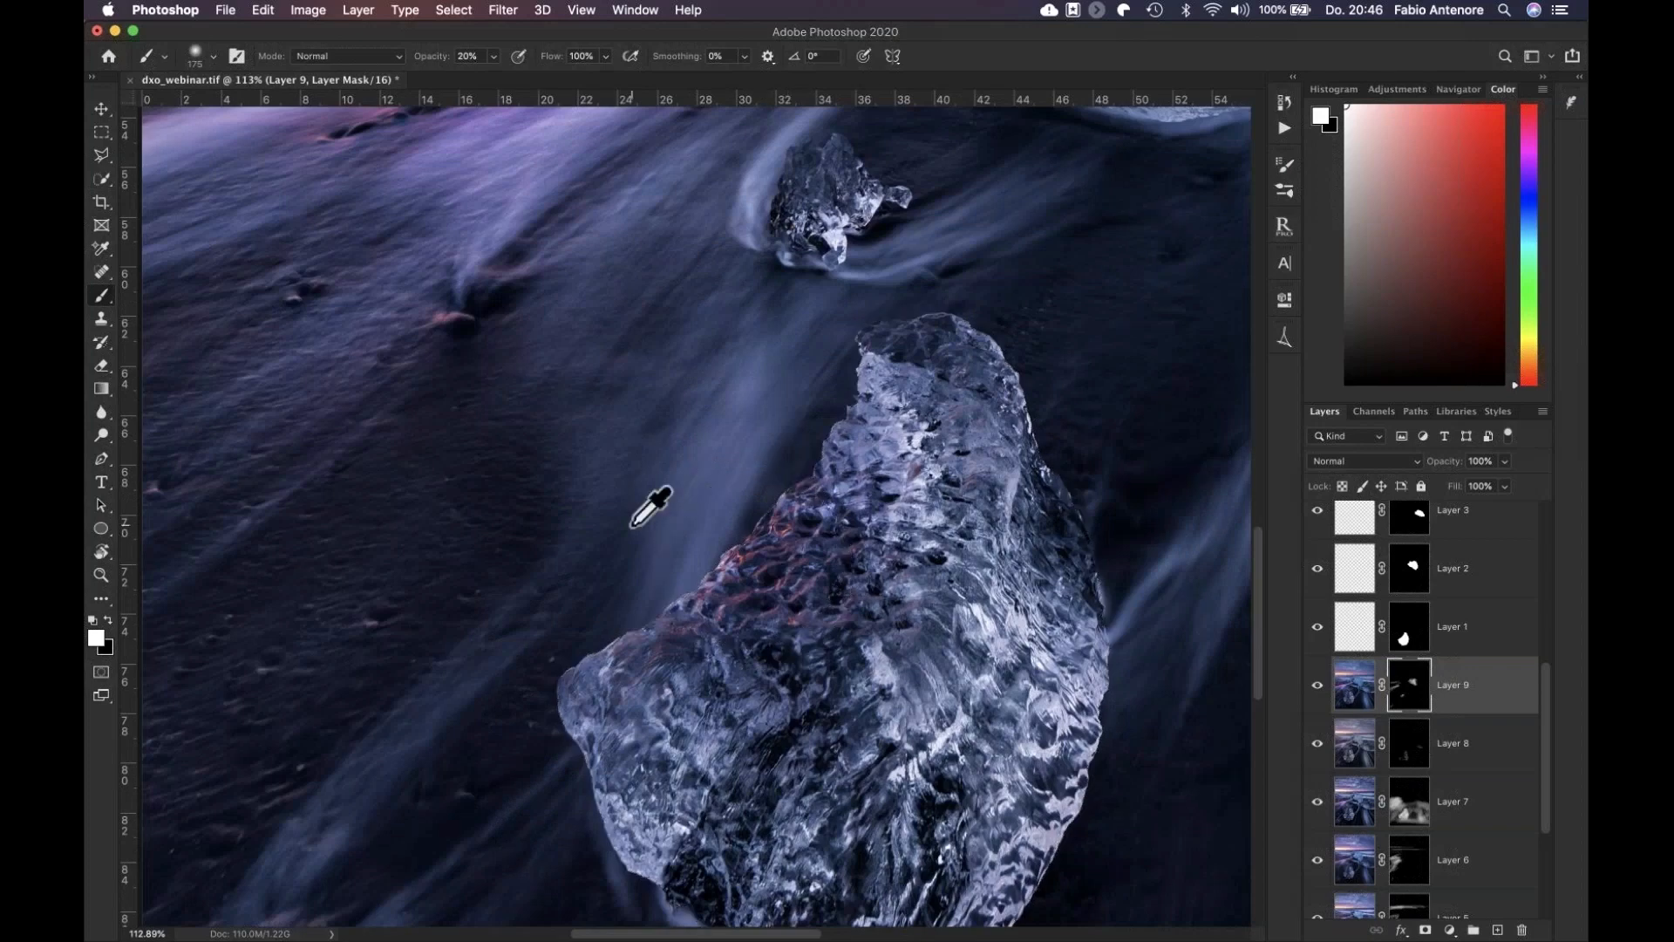
key(super+0)
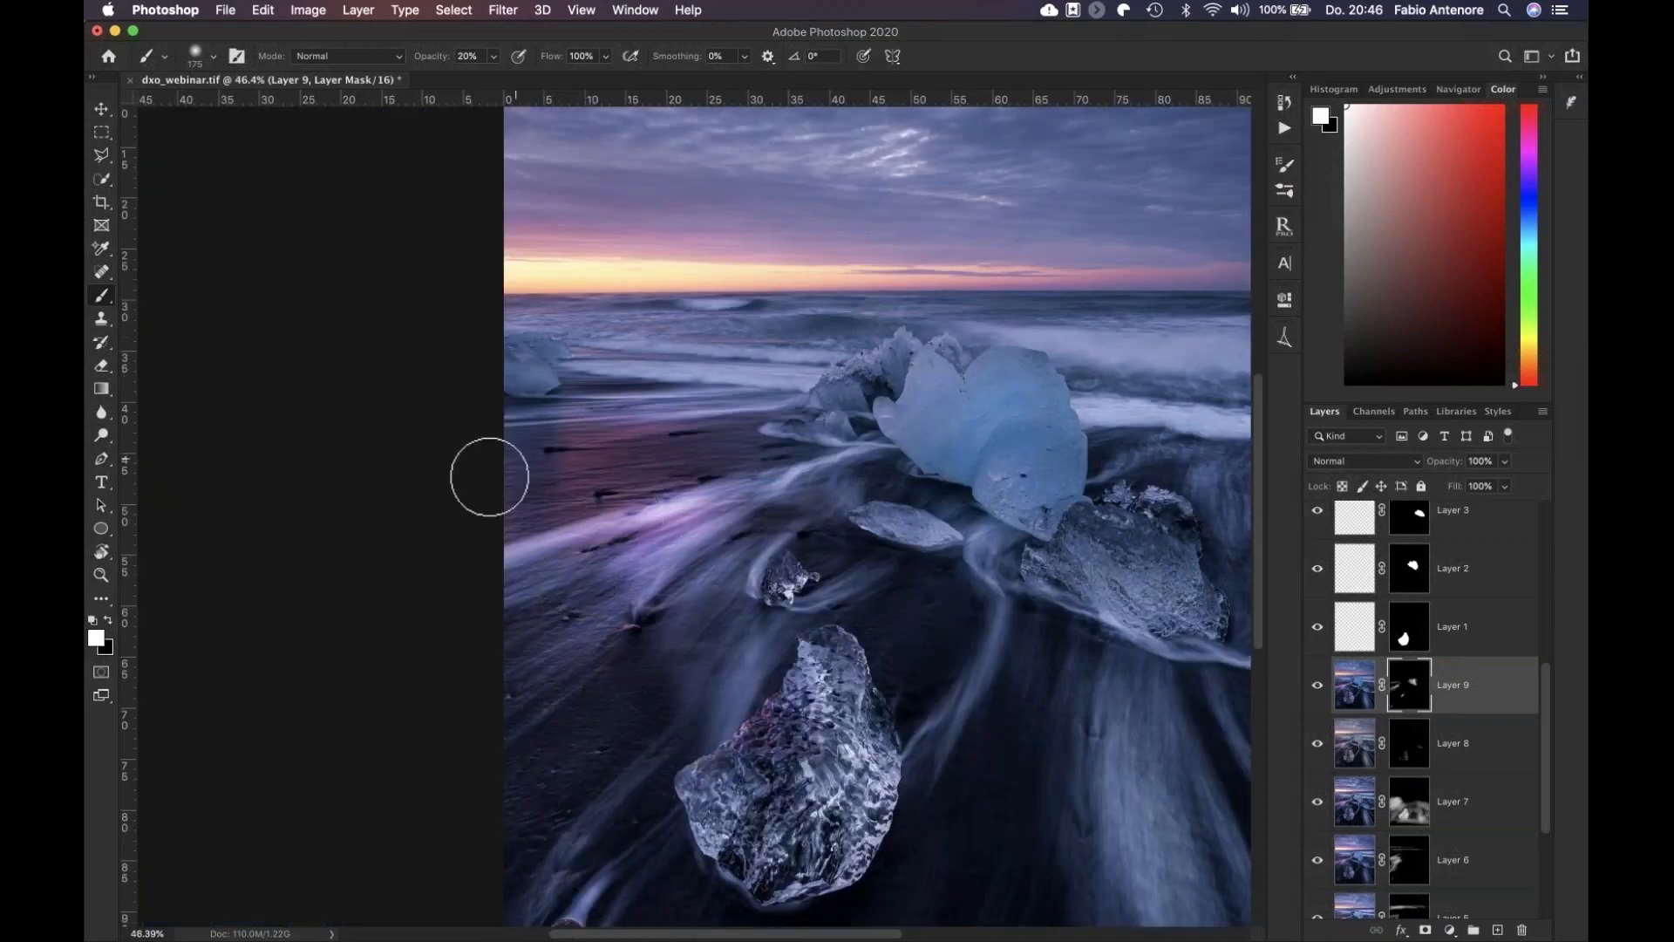
Compare the photo with Layer 9's mask disabled and with the layer hidden and shown
shift+click(1420, 695)
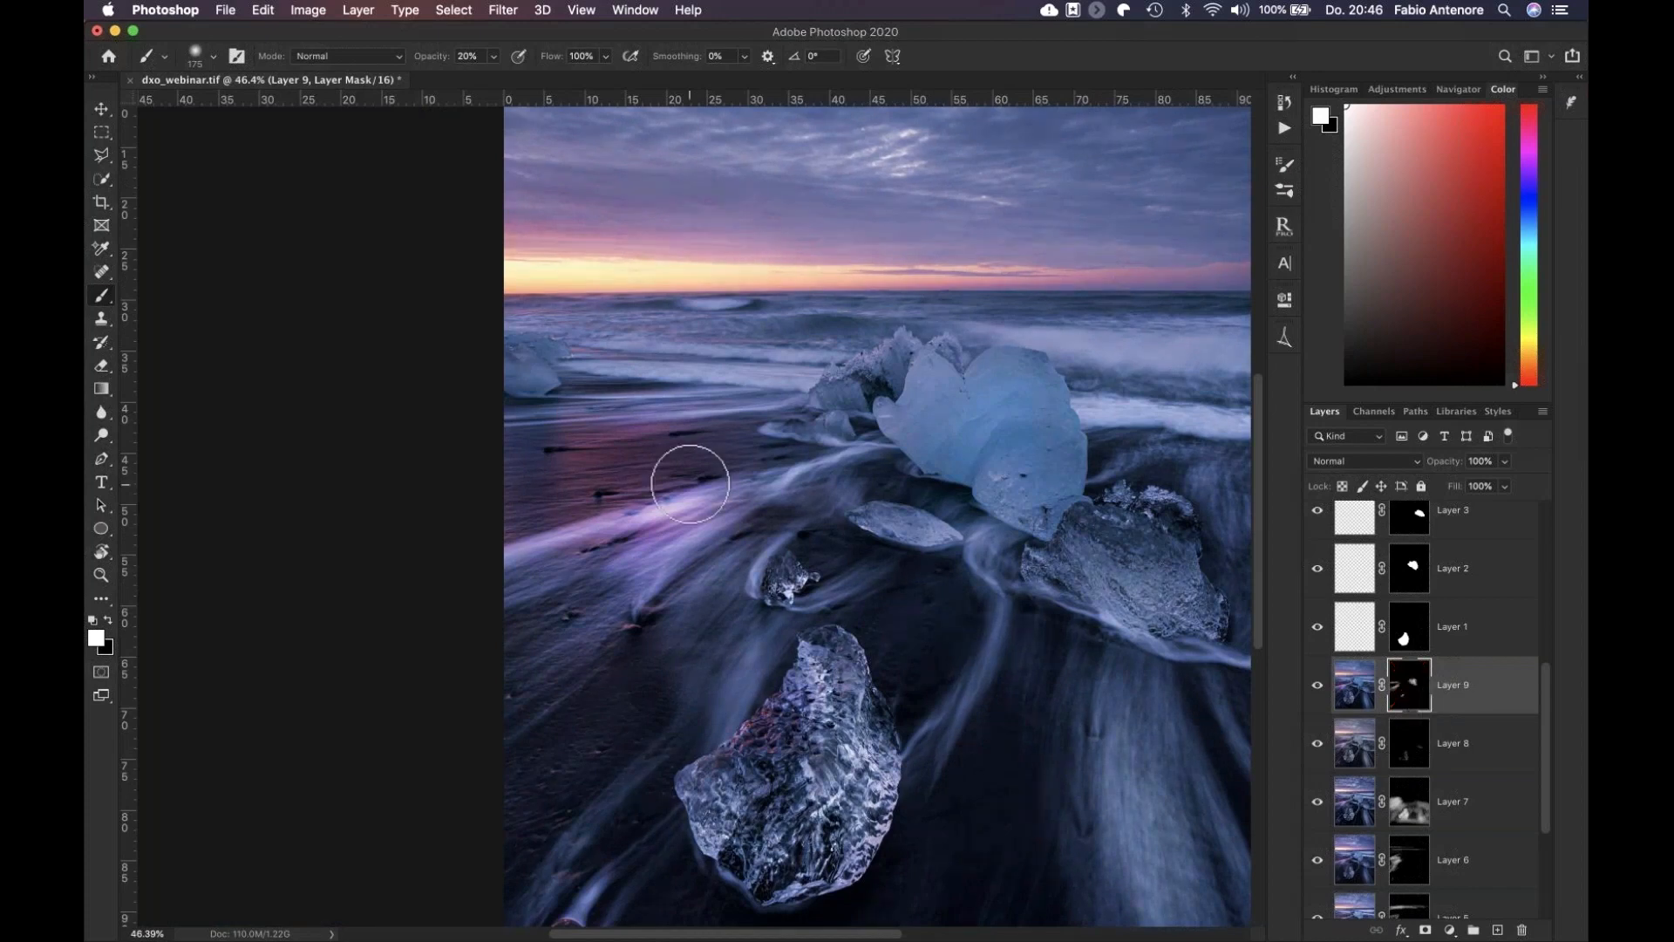
scroll(690, 484, down, 3)
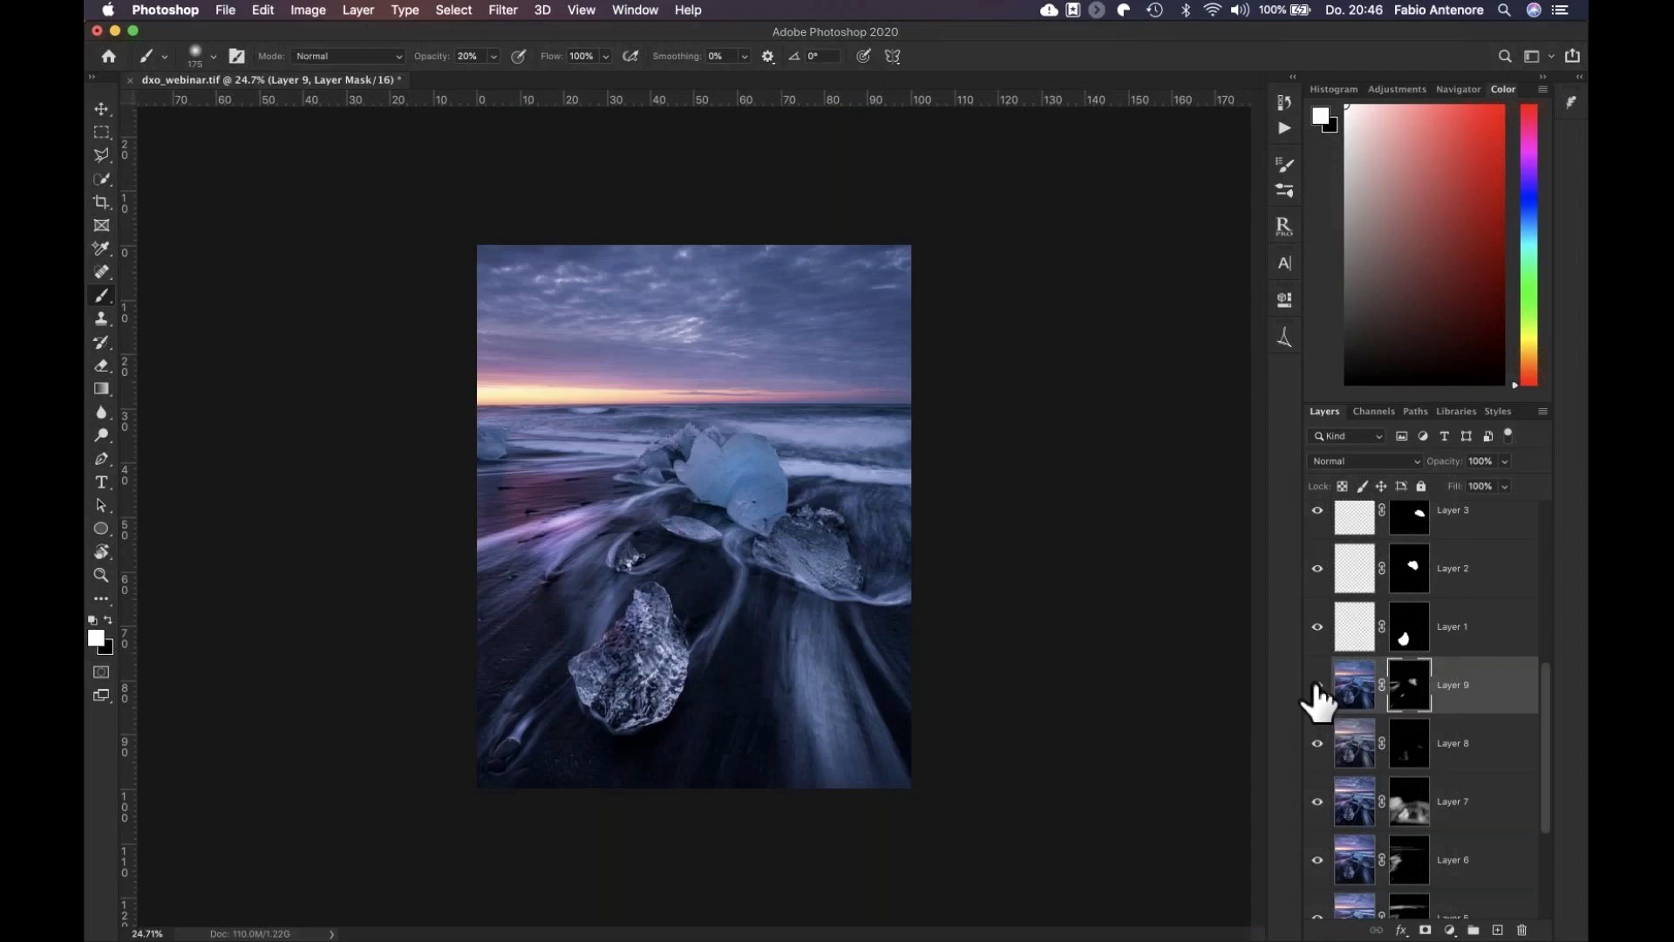
click(1317, 685)
click(1318, 685)
Stamp the visible image onto a new layer above Layer 9 and open it in Color Efex Pro 4
key(super+2)
key(super+alt+shift+e)
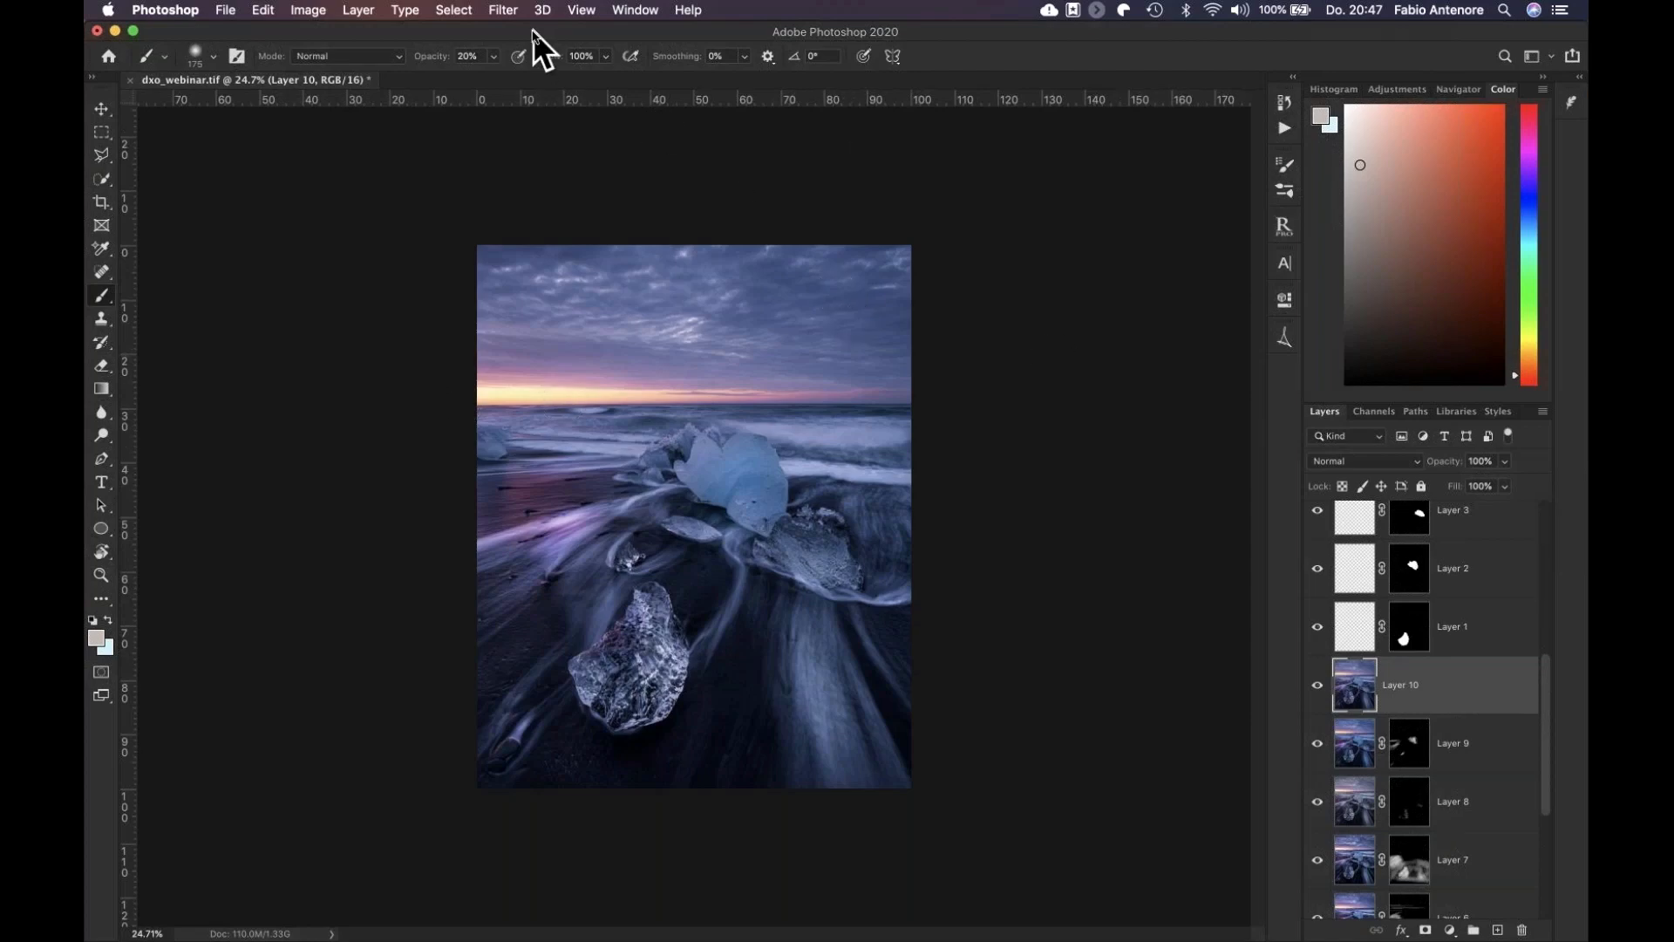
click(503, 10)
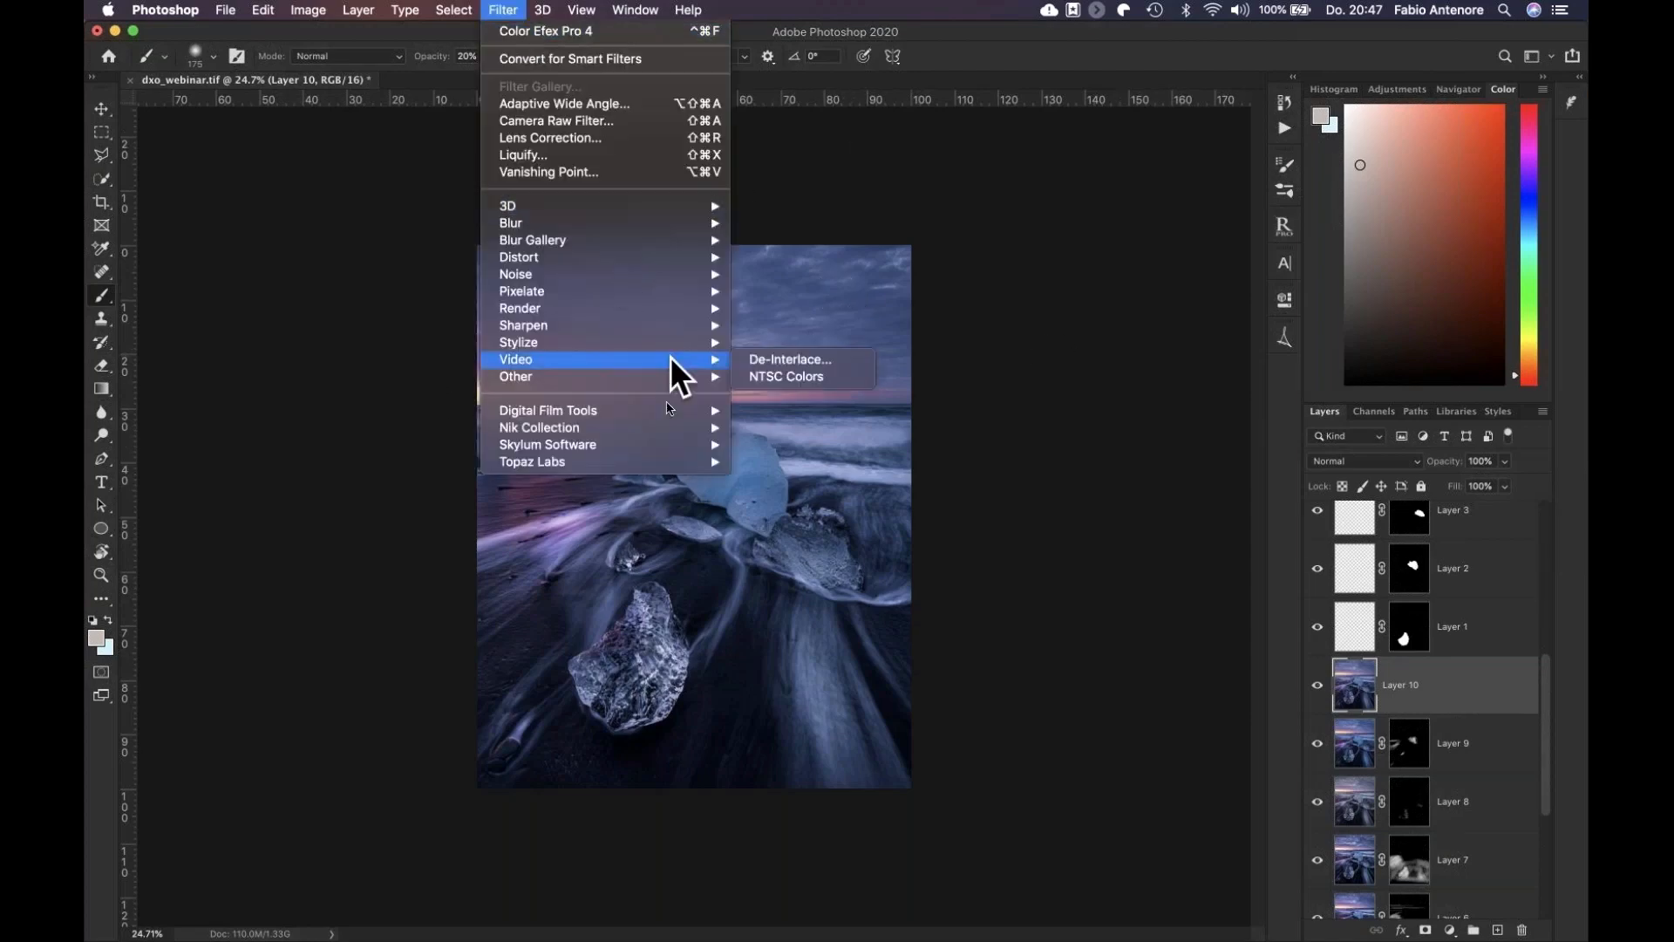
mouse_move(669, 427)
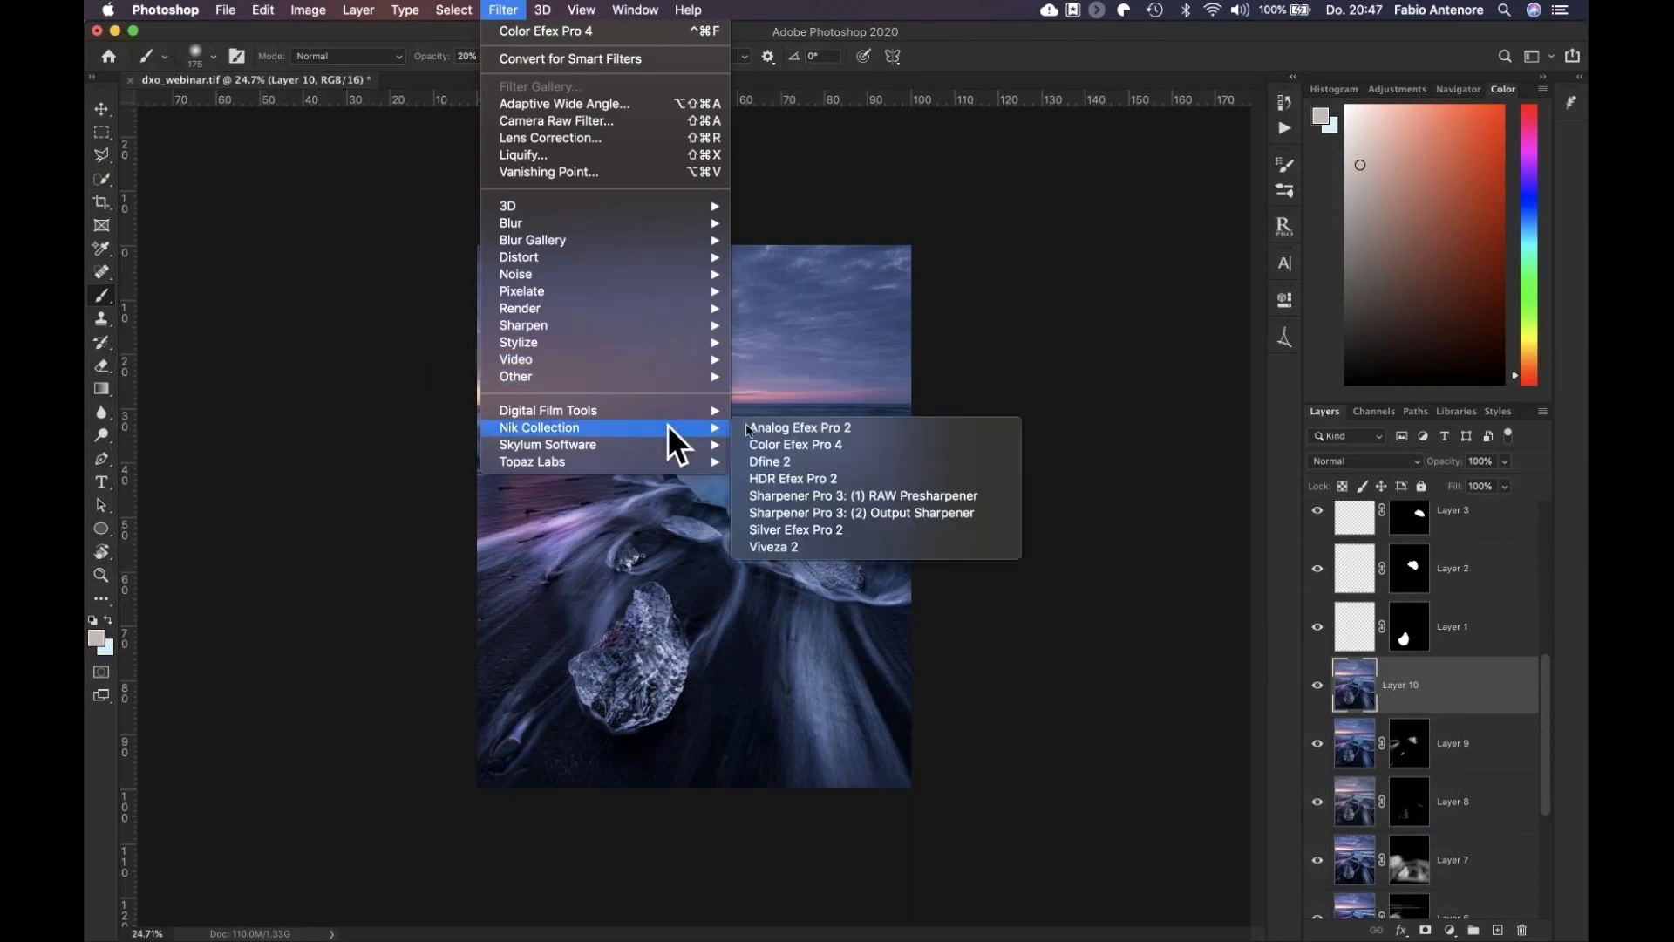
click(804, 441)
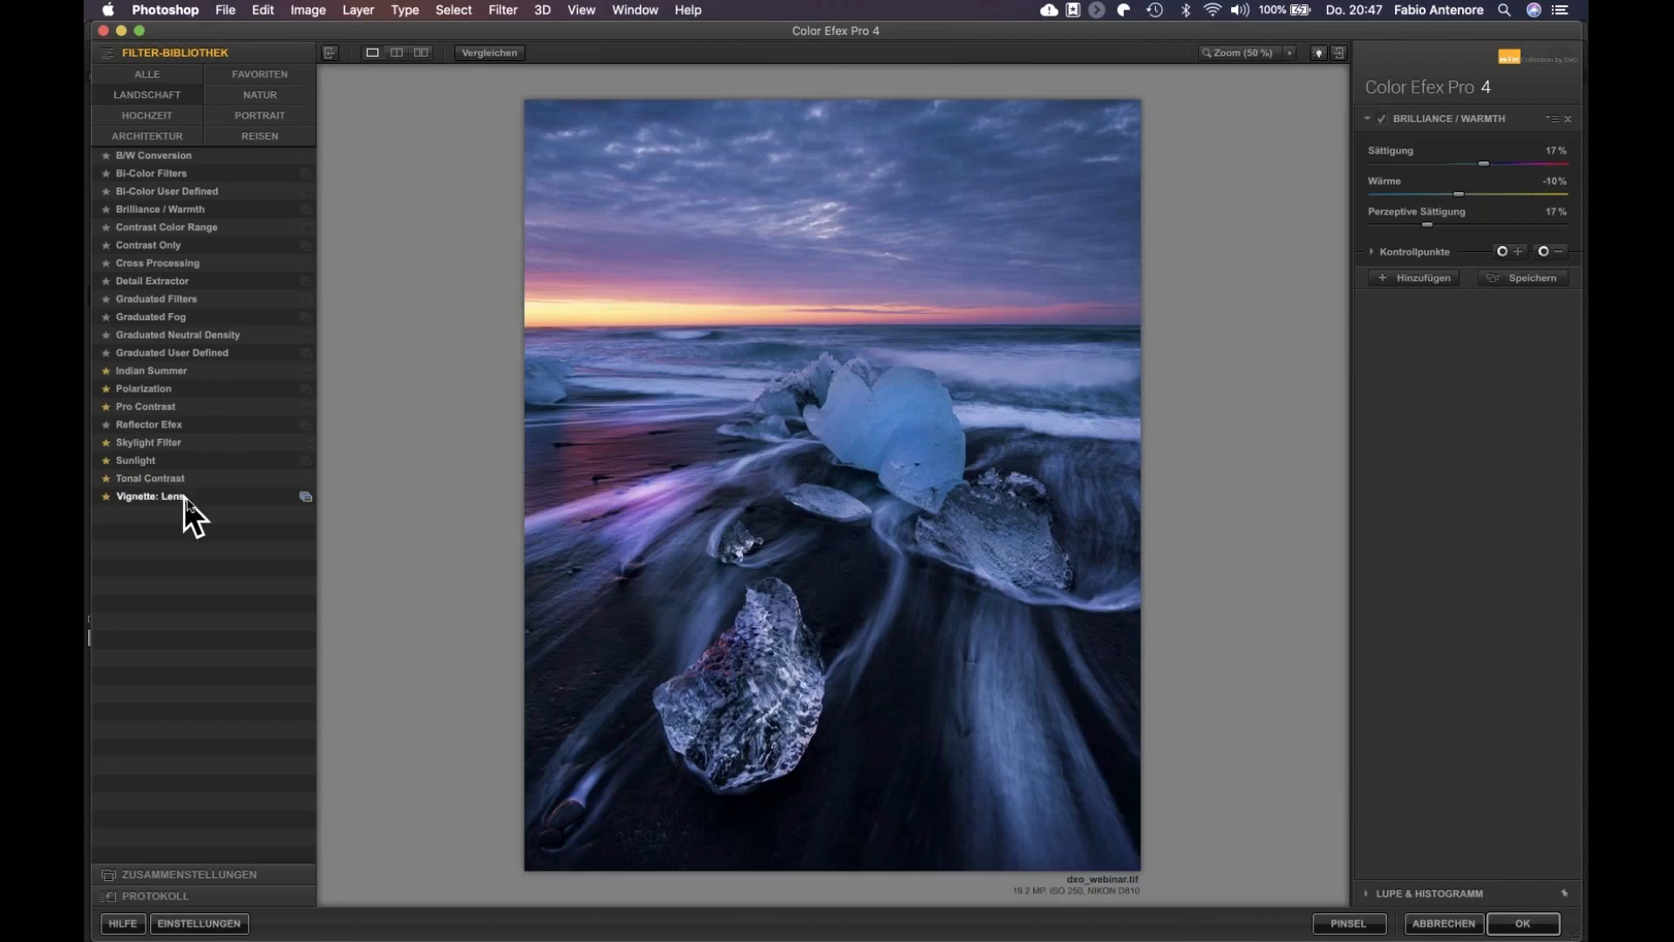
Choose the Vignette: Lens filter, try its strength and shape settings, and load its 02 rectangular preset
click(187, 497)
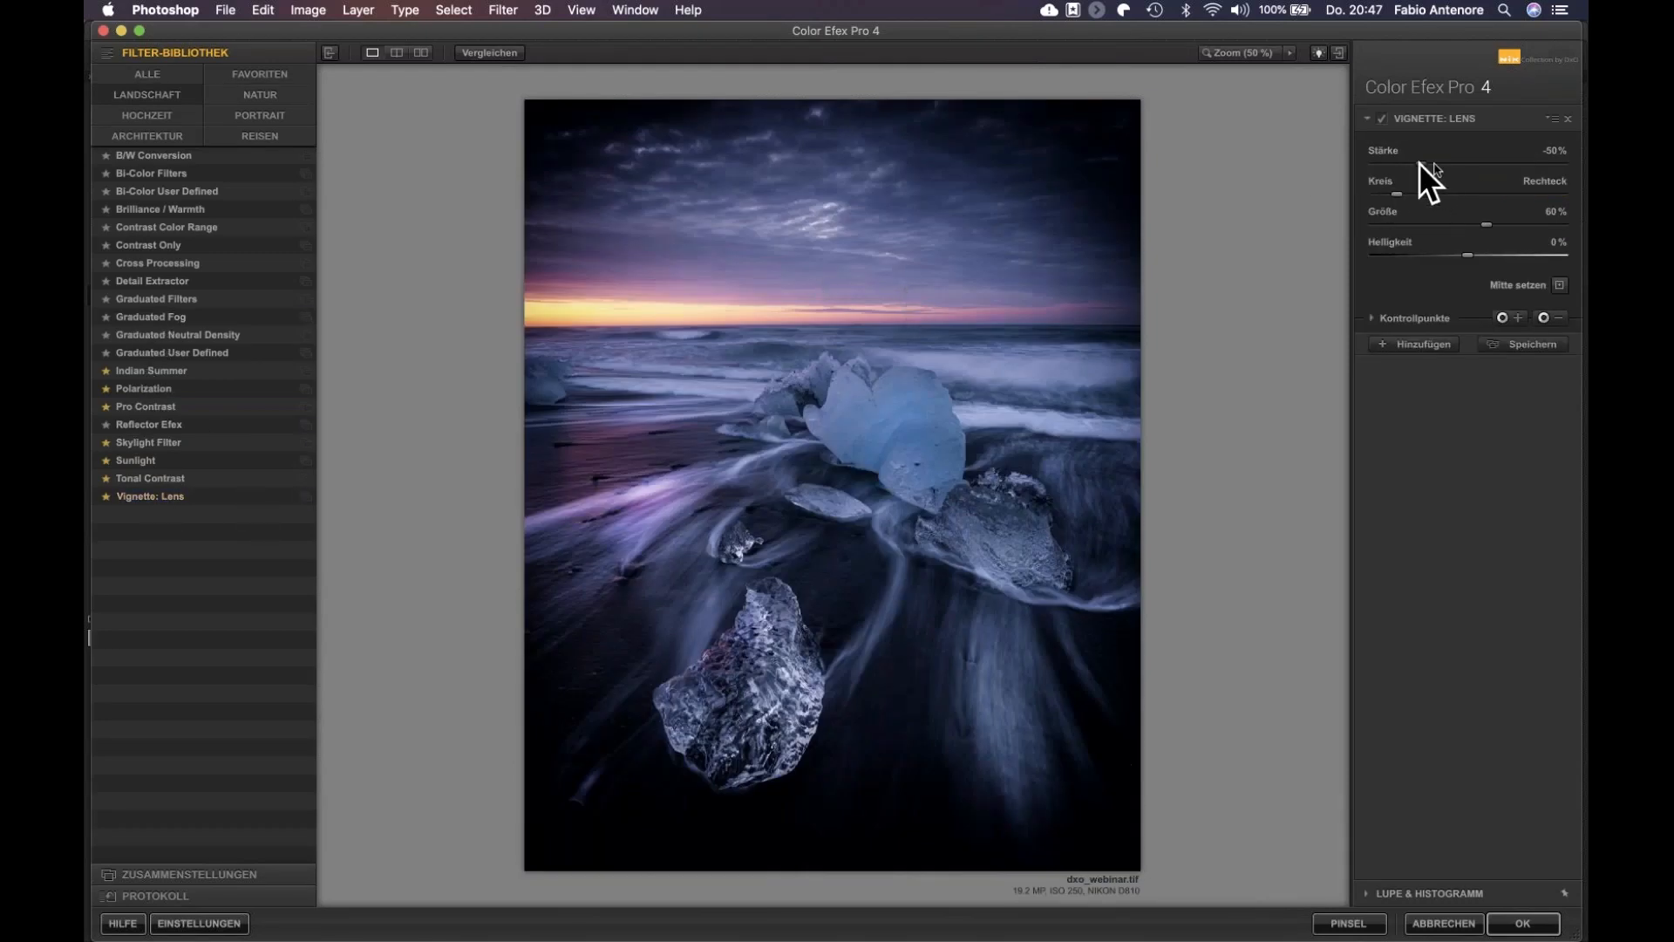
drag(1467, 160, 1398, 160)
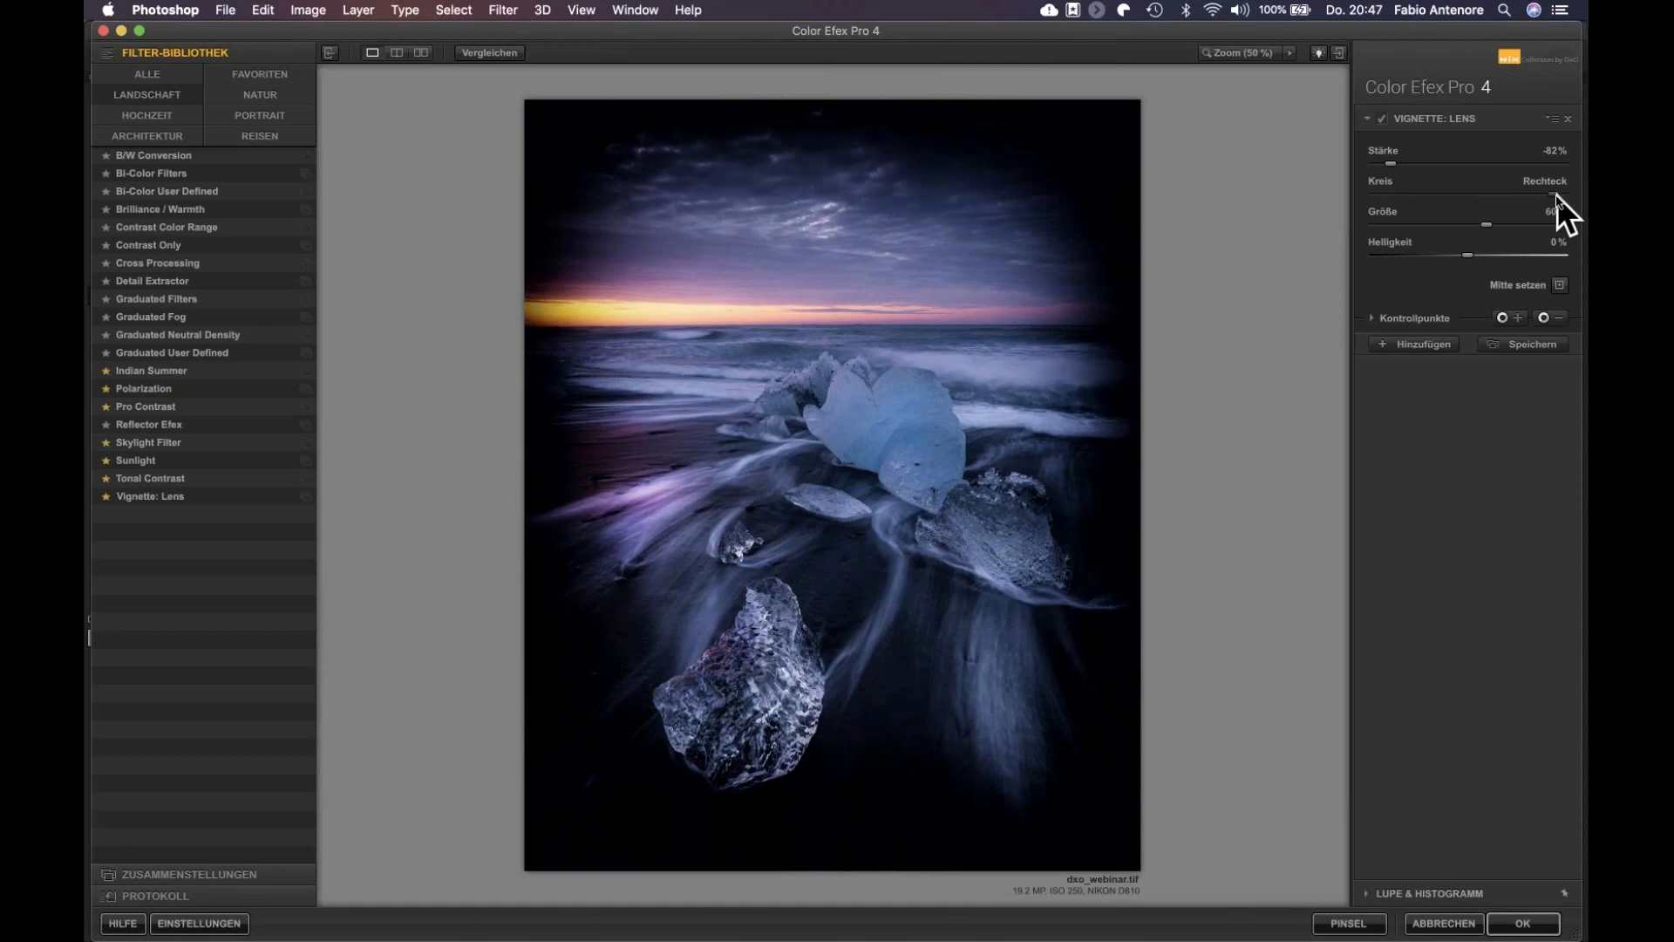
drag(1556, 196, 1487, 194)
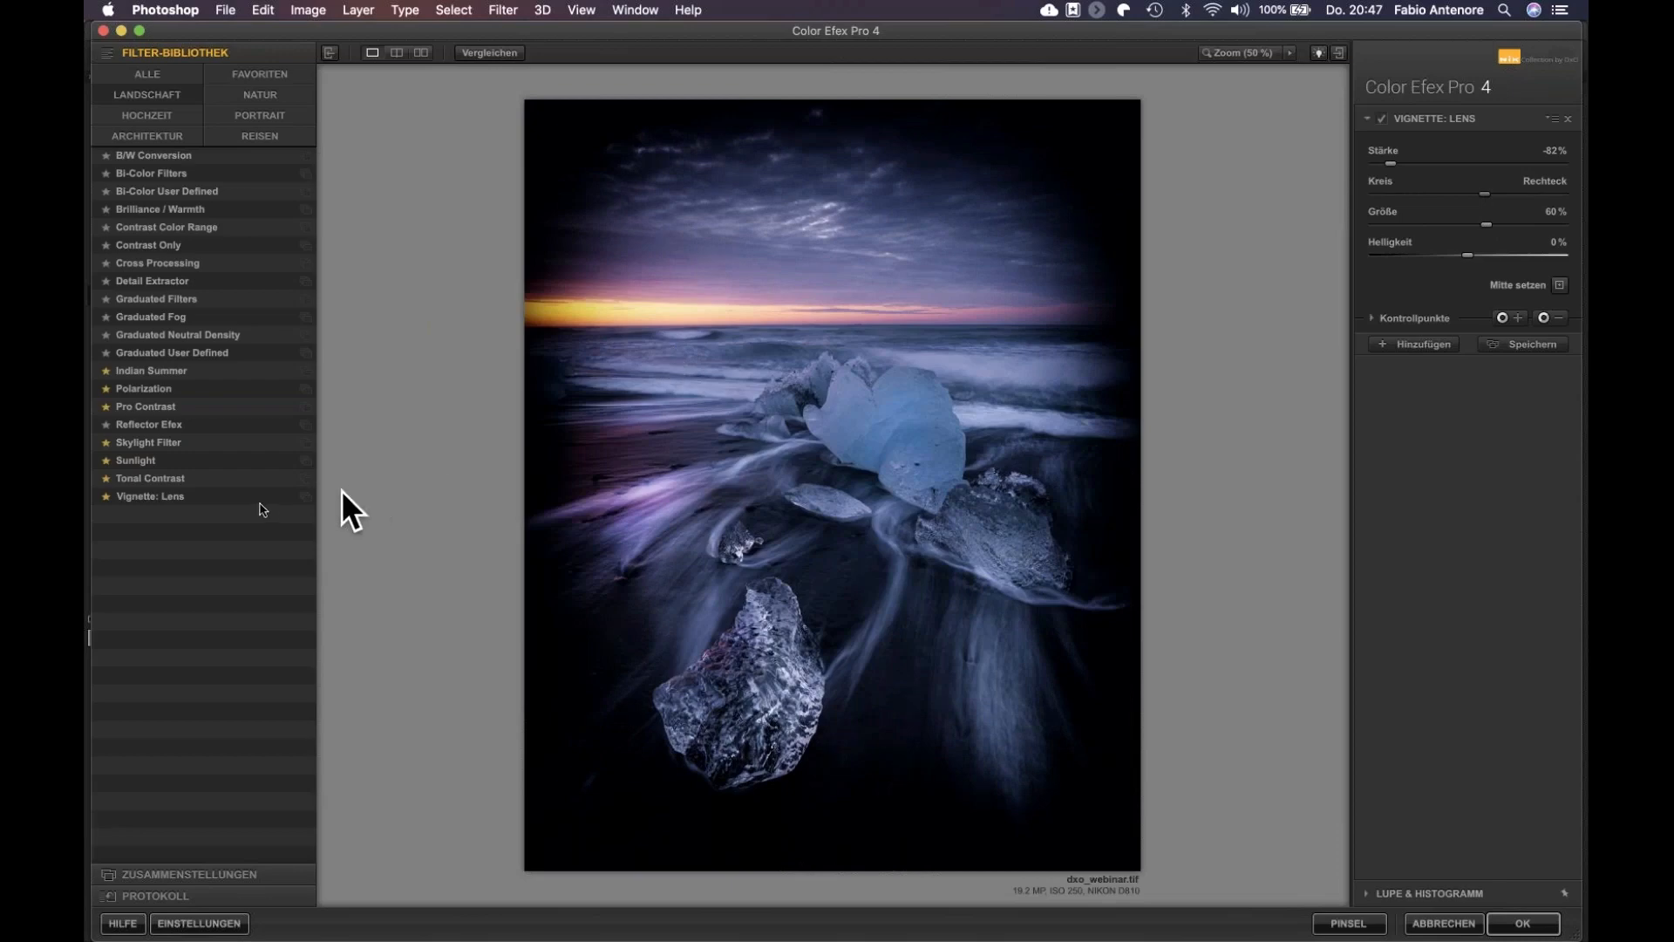
click(306, 497)
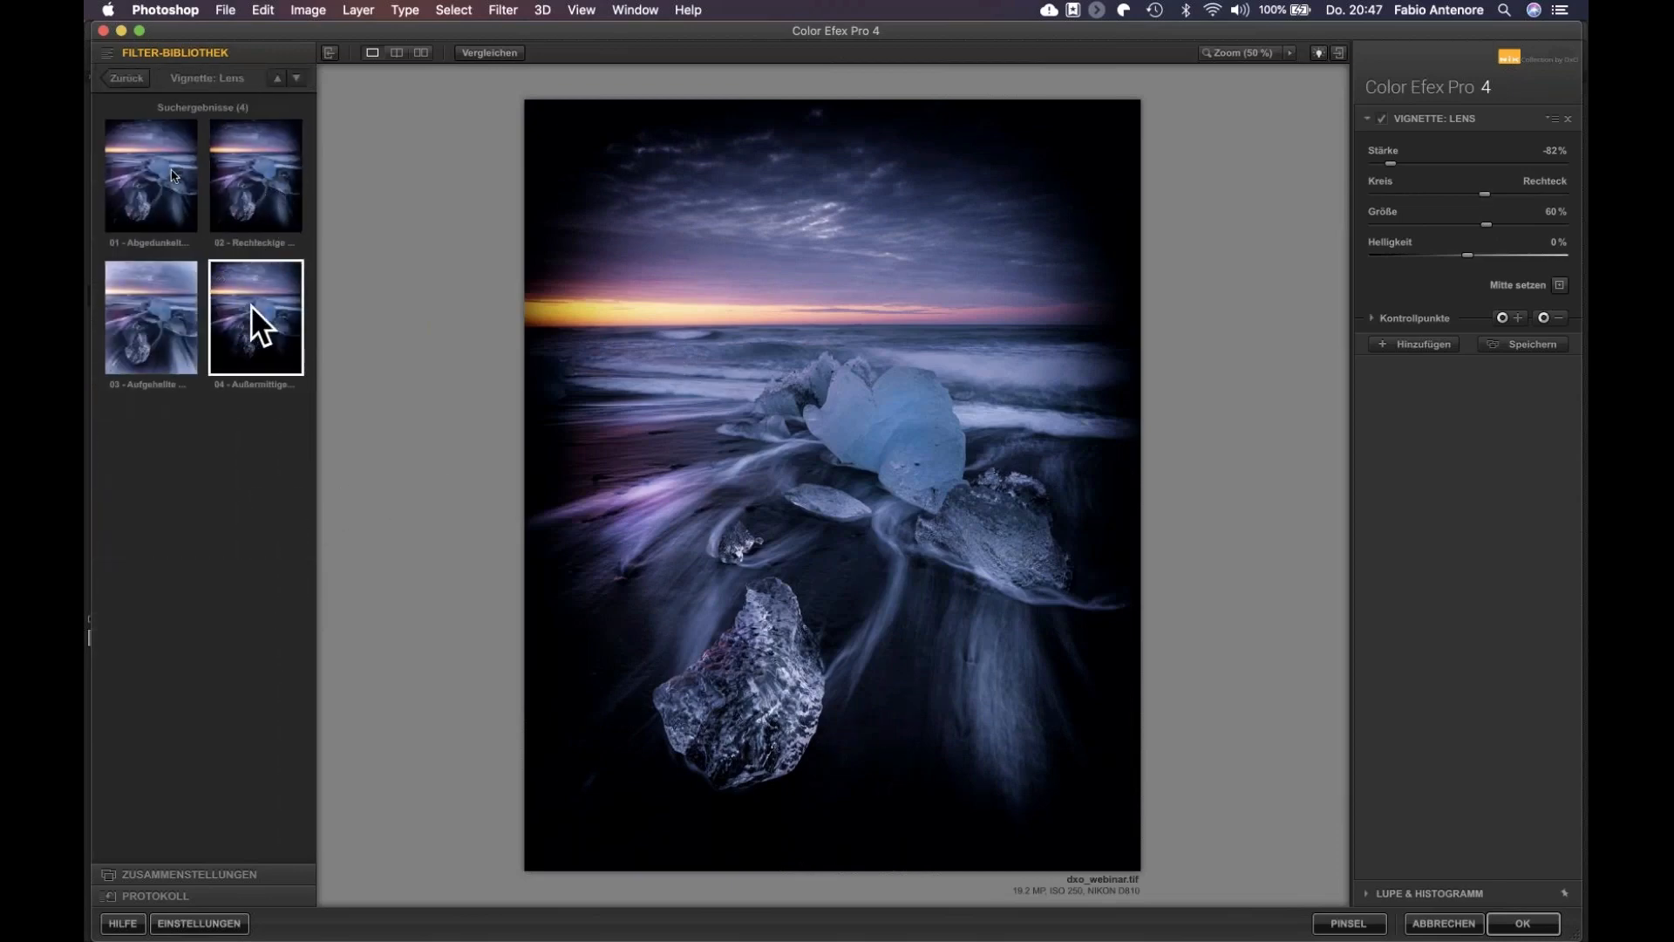
click(211, 228)
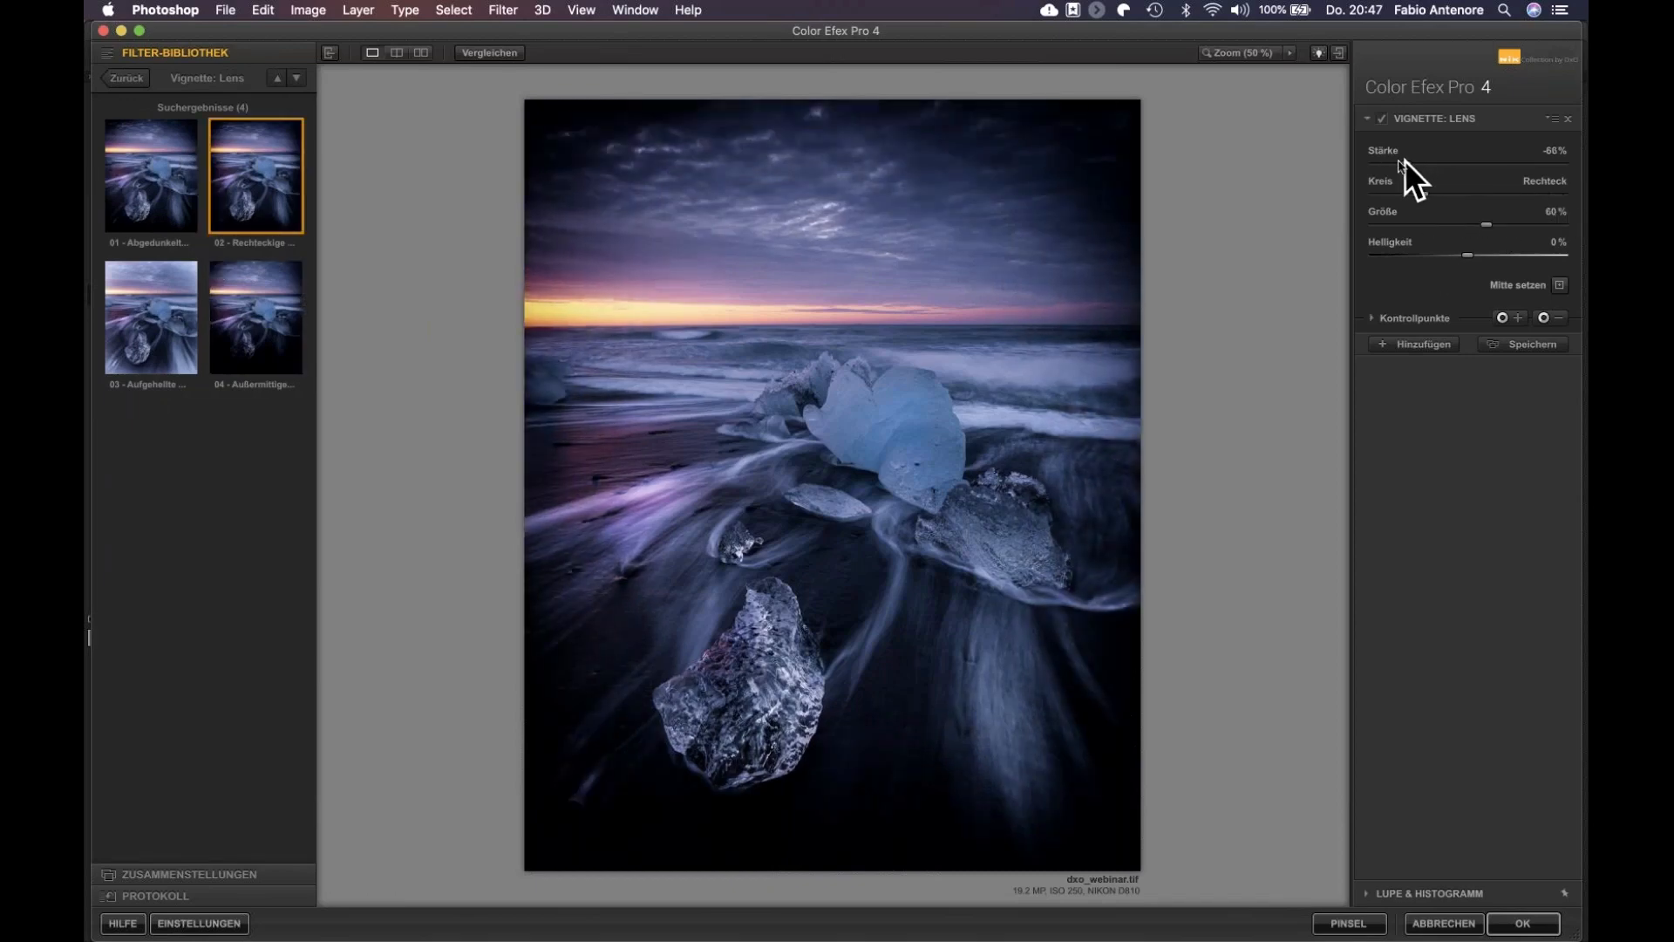
Set the vignette's strength to -23%, size to 81% and brightness to -54%, and apply the filter
drag(1407, 159, 1400, 159)
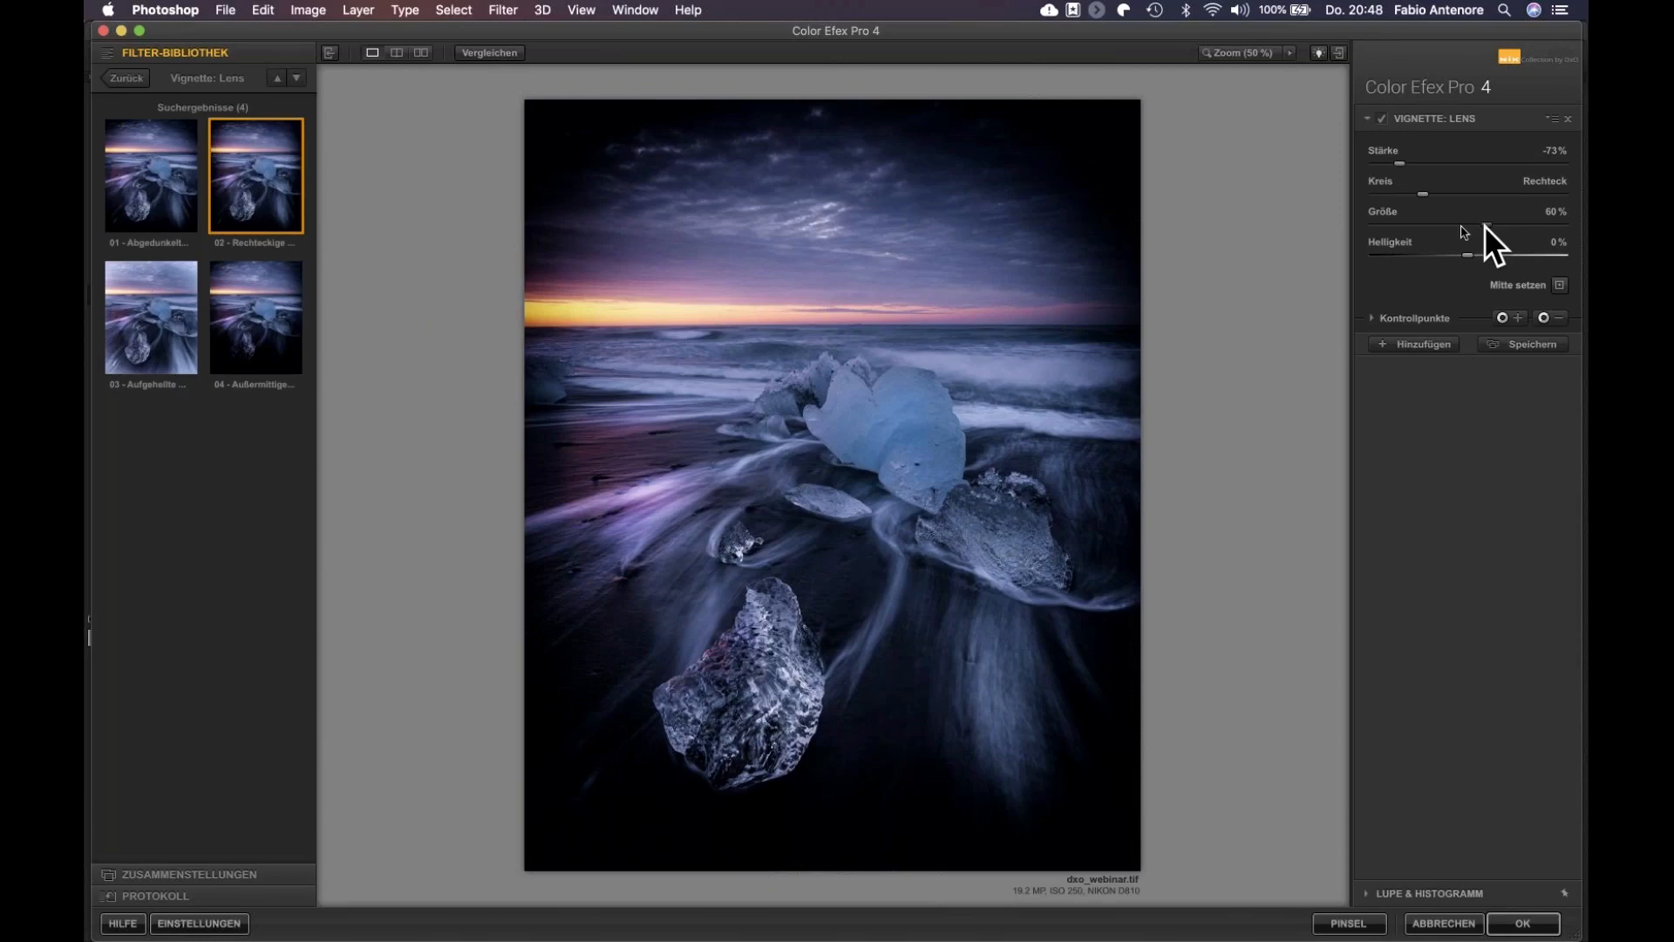
drag(1484, 224, 1415, 227)
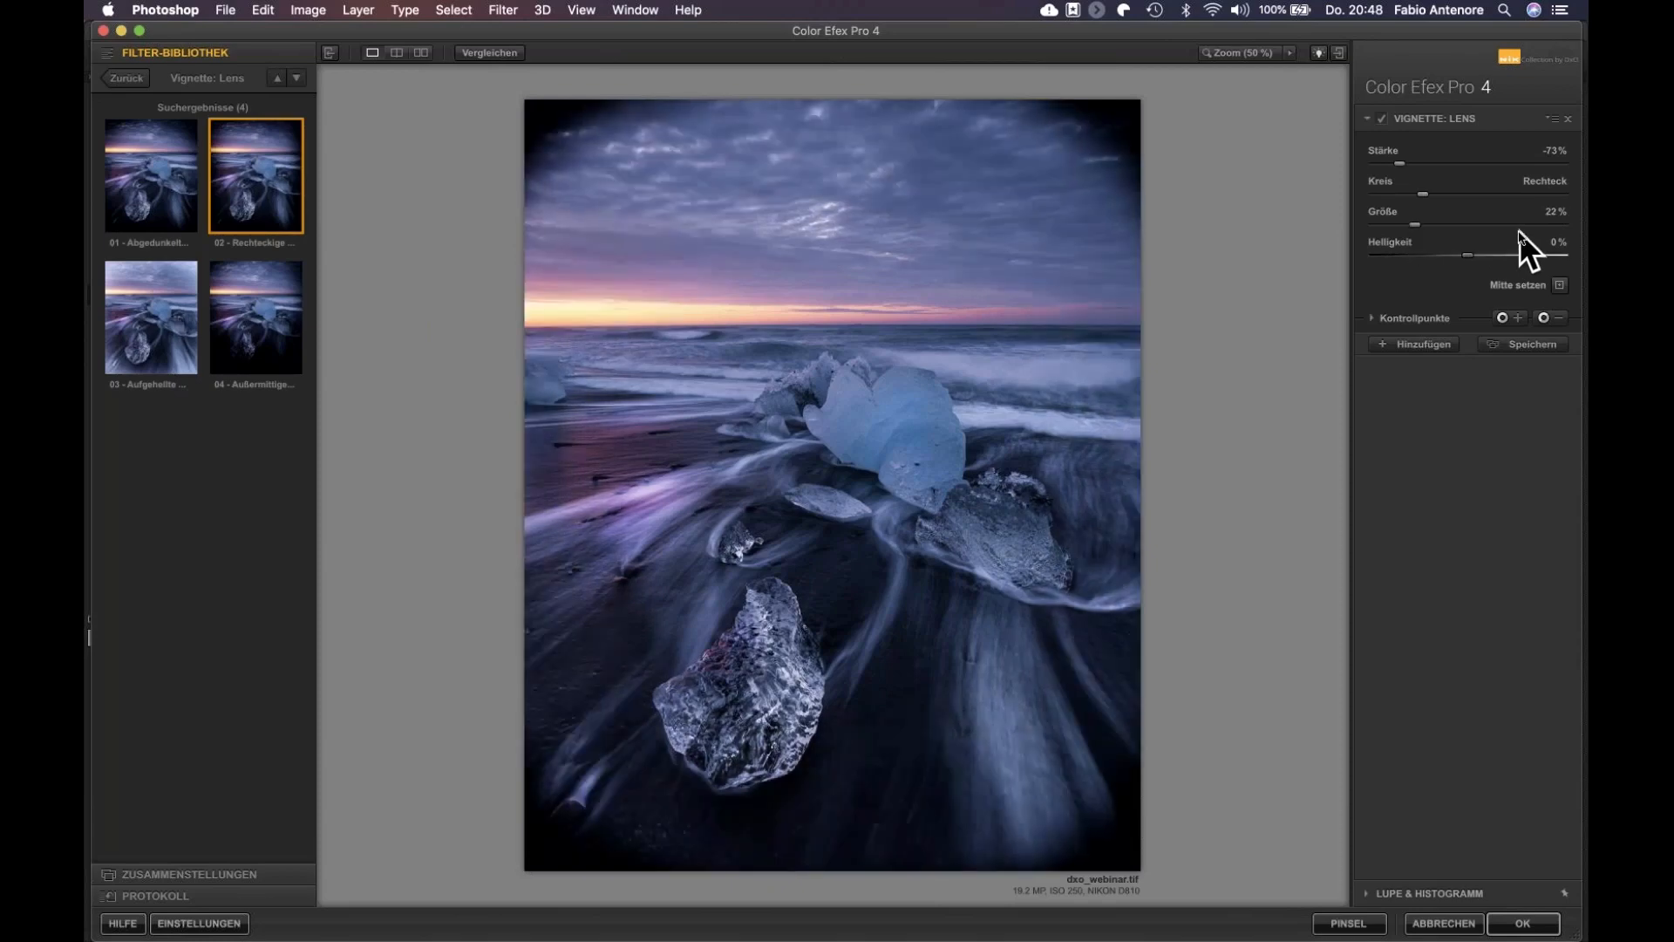
drag(1493, 240, 1419, 253)
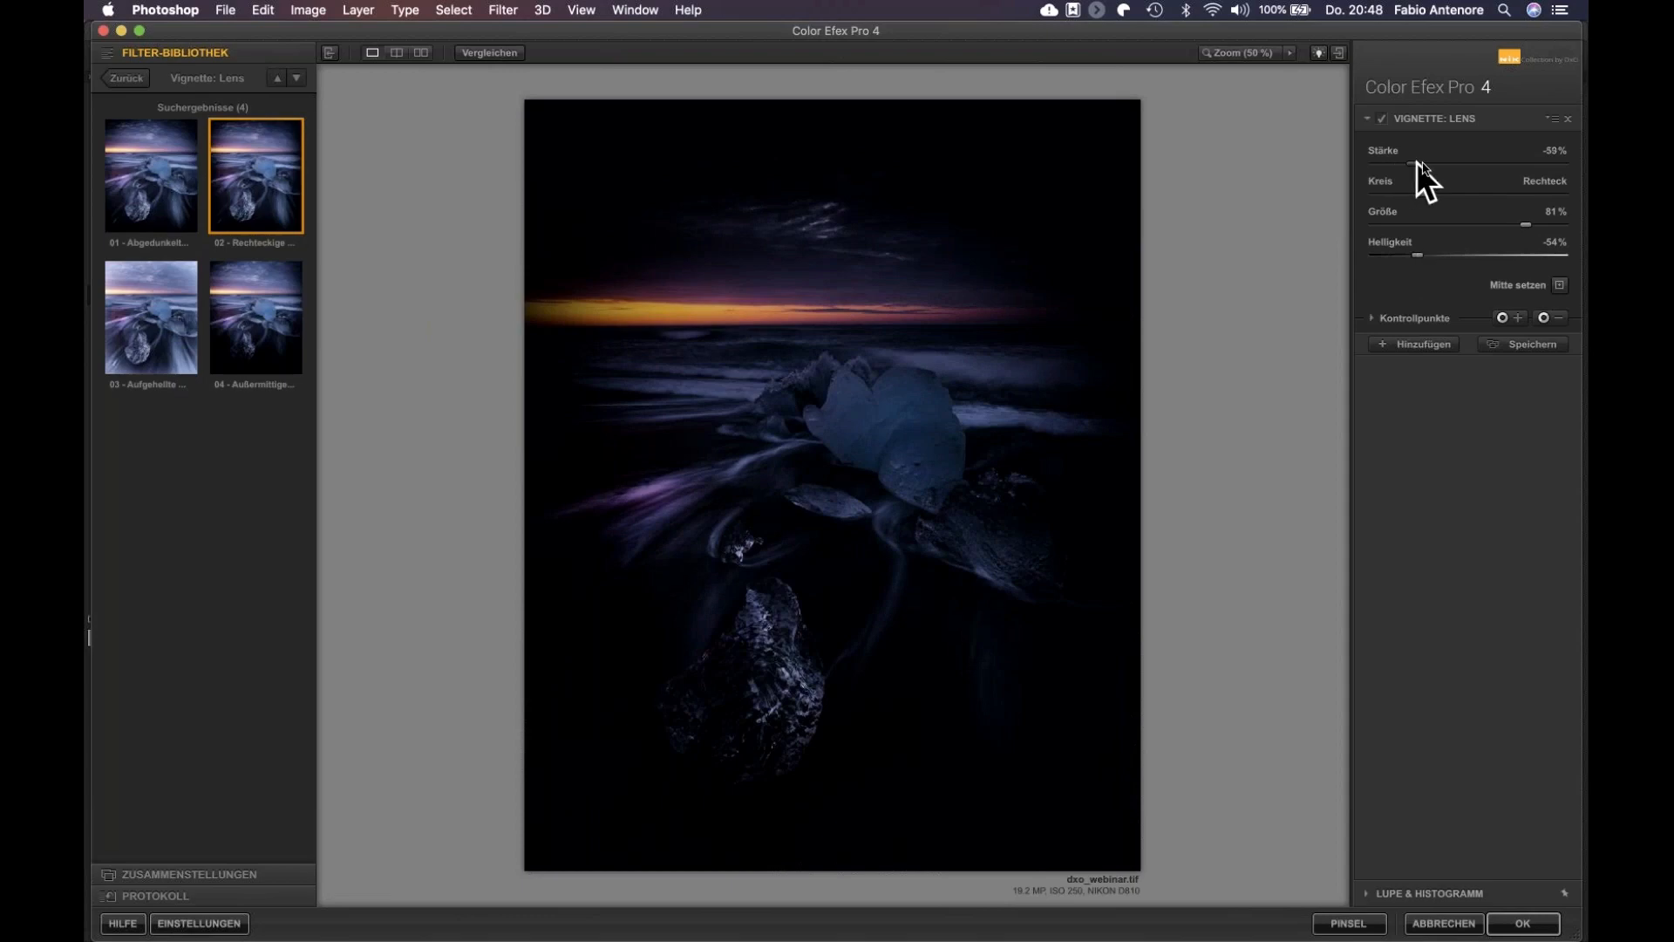
drag(1423, 162, 1431, 162)
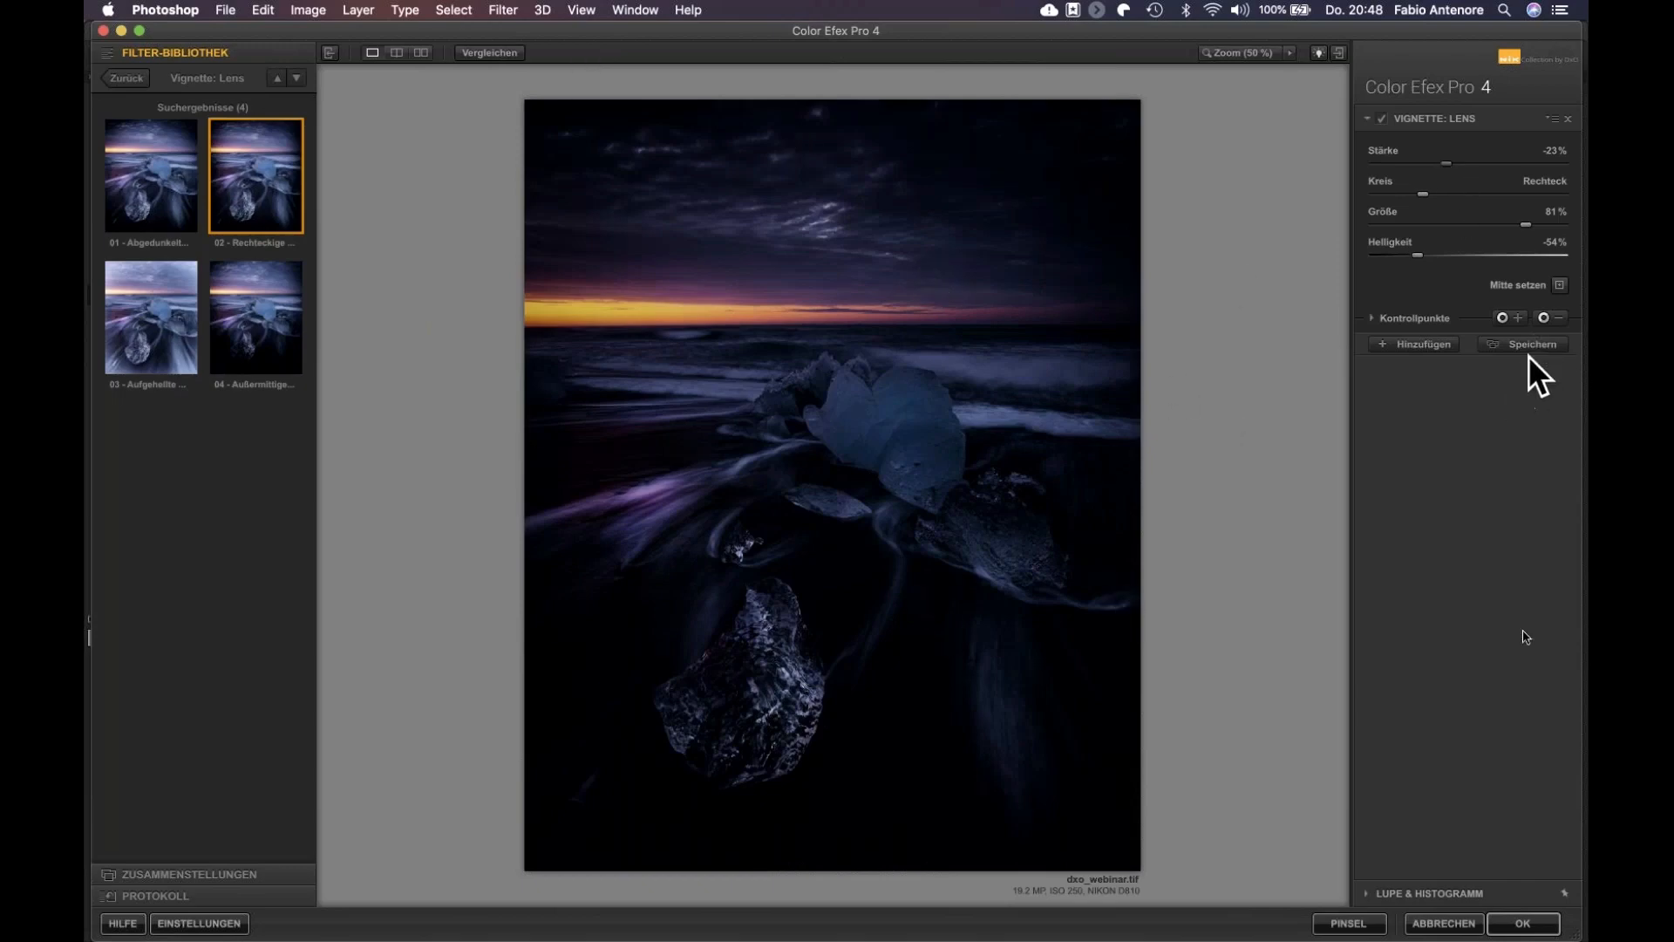
click(1521, 926)
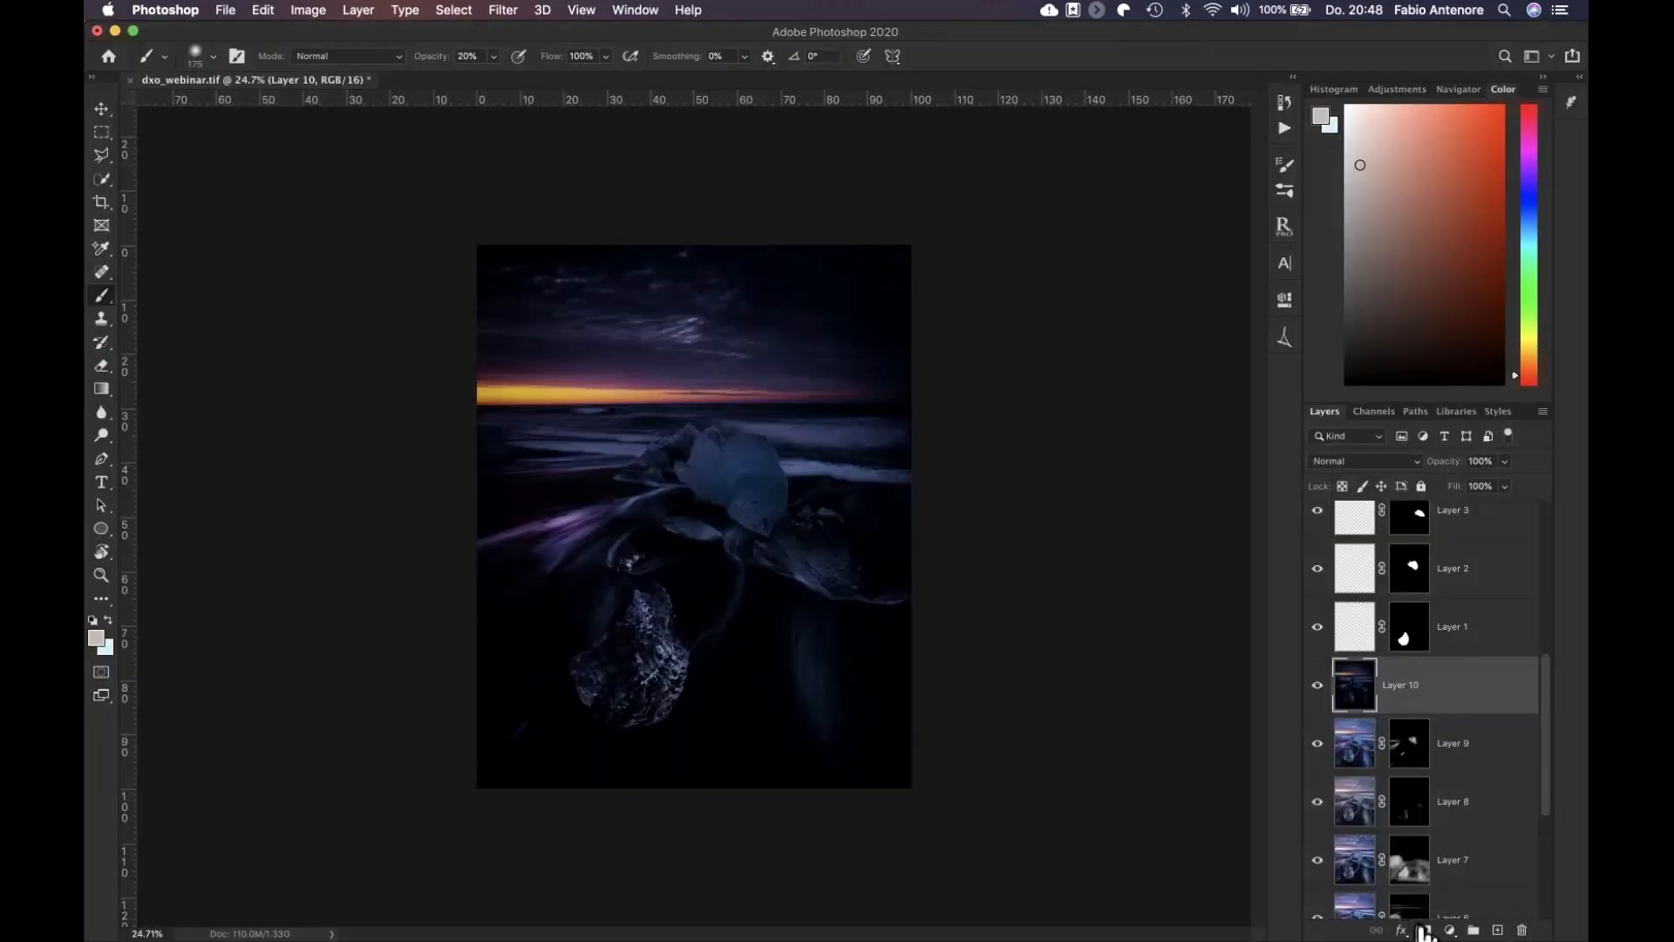
Add a black mask to Layer 10 and enlarge the white brush to 1200 px
alt+click(1424, 930)
key(d)
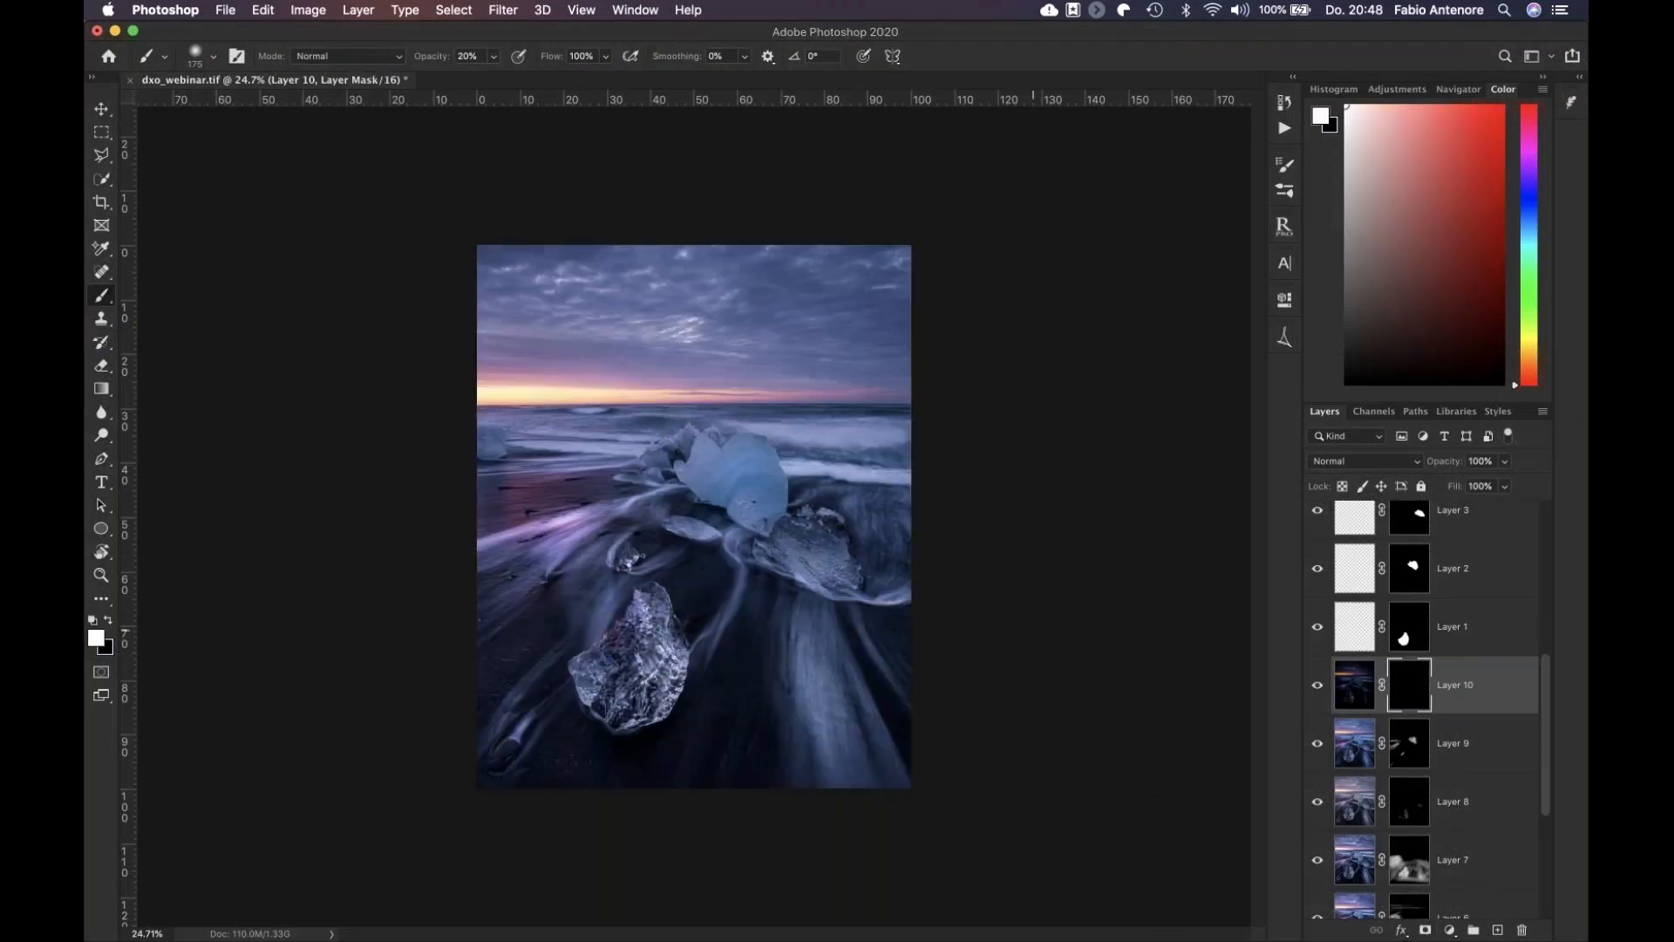
key(bracketright)
key(bracketright)
key(bracketright)
key(bracketright)
key(bracketright)
key(bracketright)
key(bracketright)
key(bracketright)
key(bracketright)
key(bracketright)
key(bracketright)
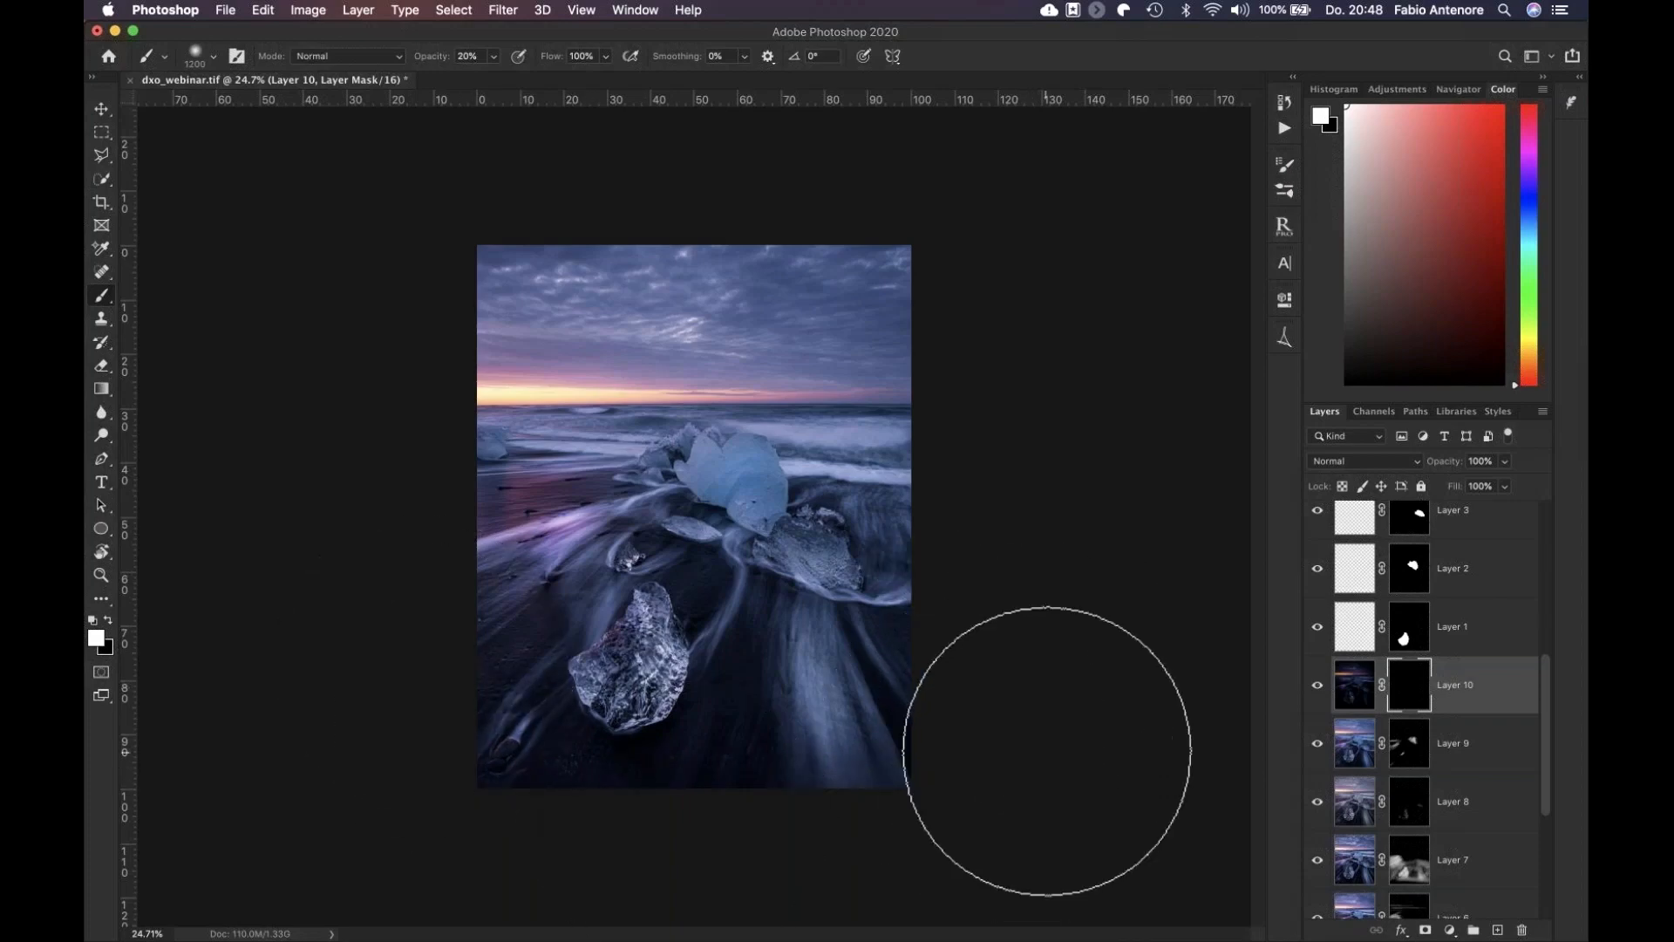
Paint the dark vignette into the photo's lower foreground, side edges and upper sky on Layer 10's mask at 20% opacity
drag(1045, 751, 494, 778)
right_click(900, 563)
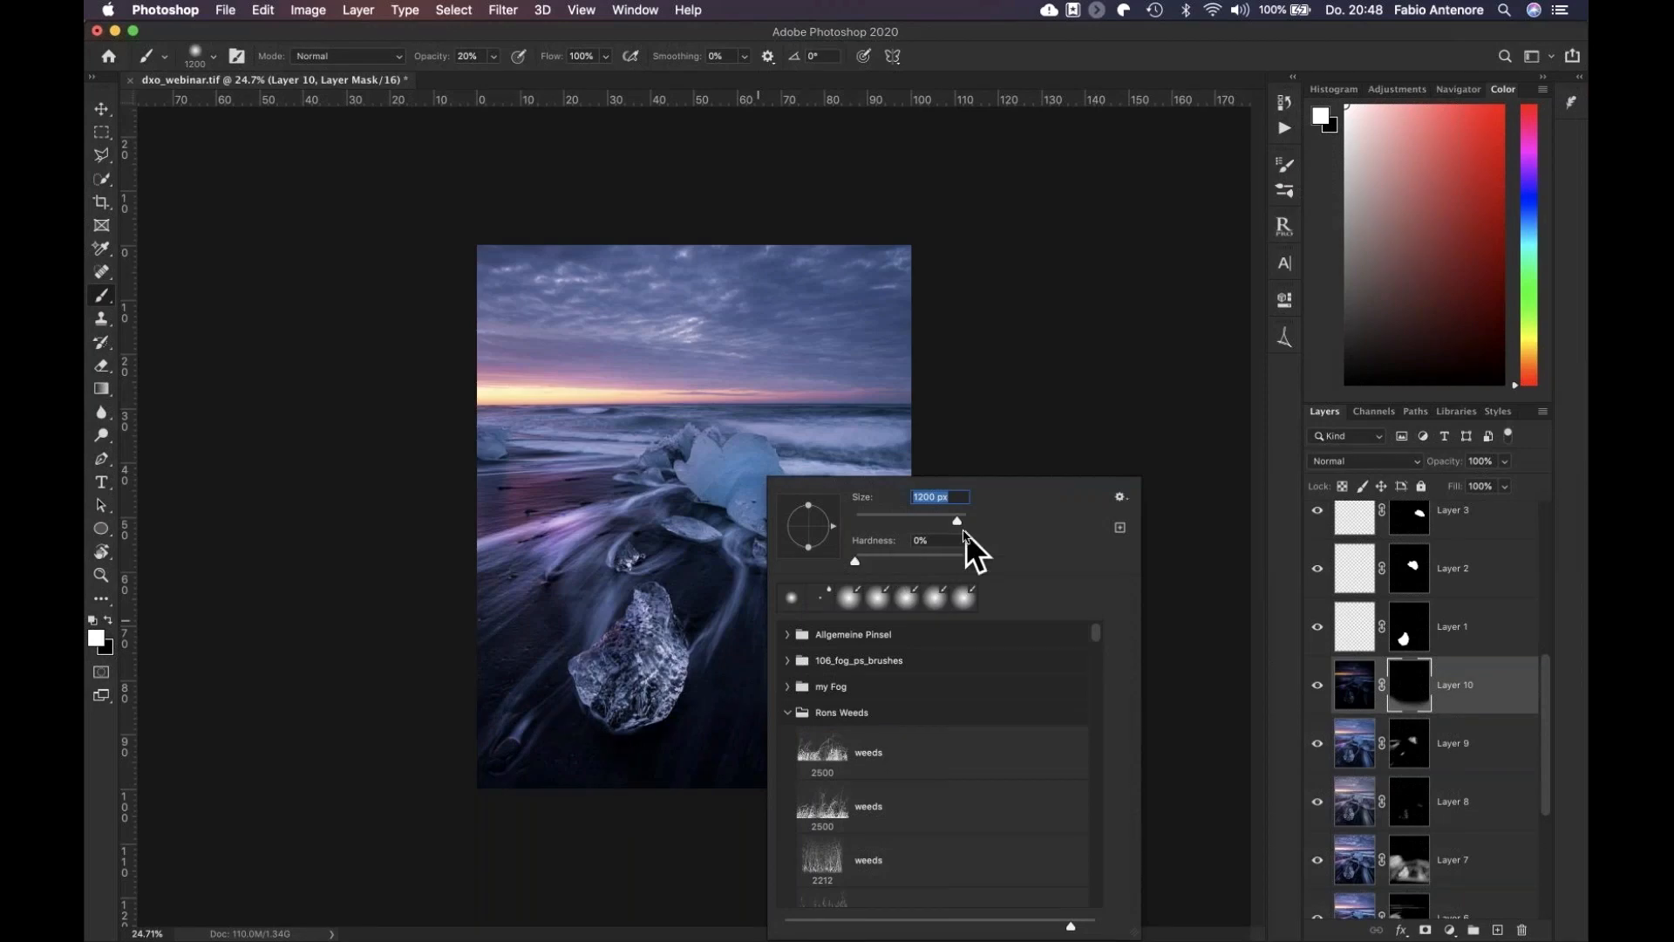
key(Return)
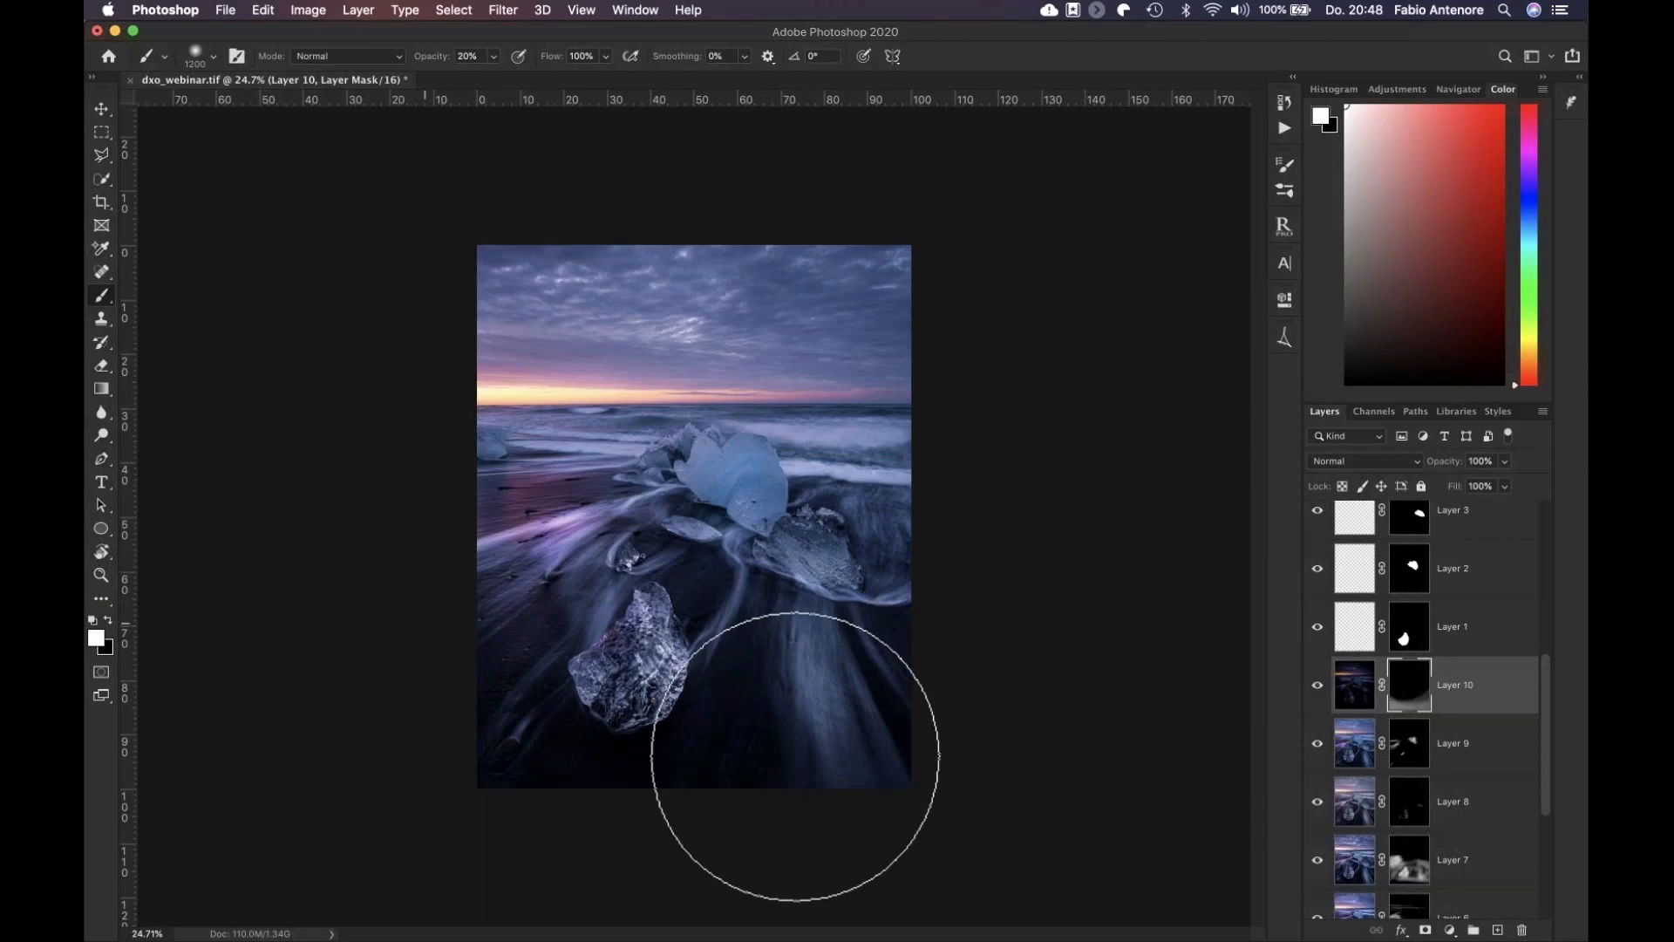
drag(795, 756, 221, 340)
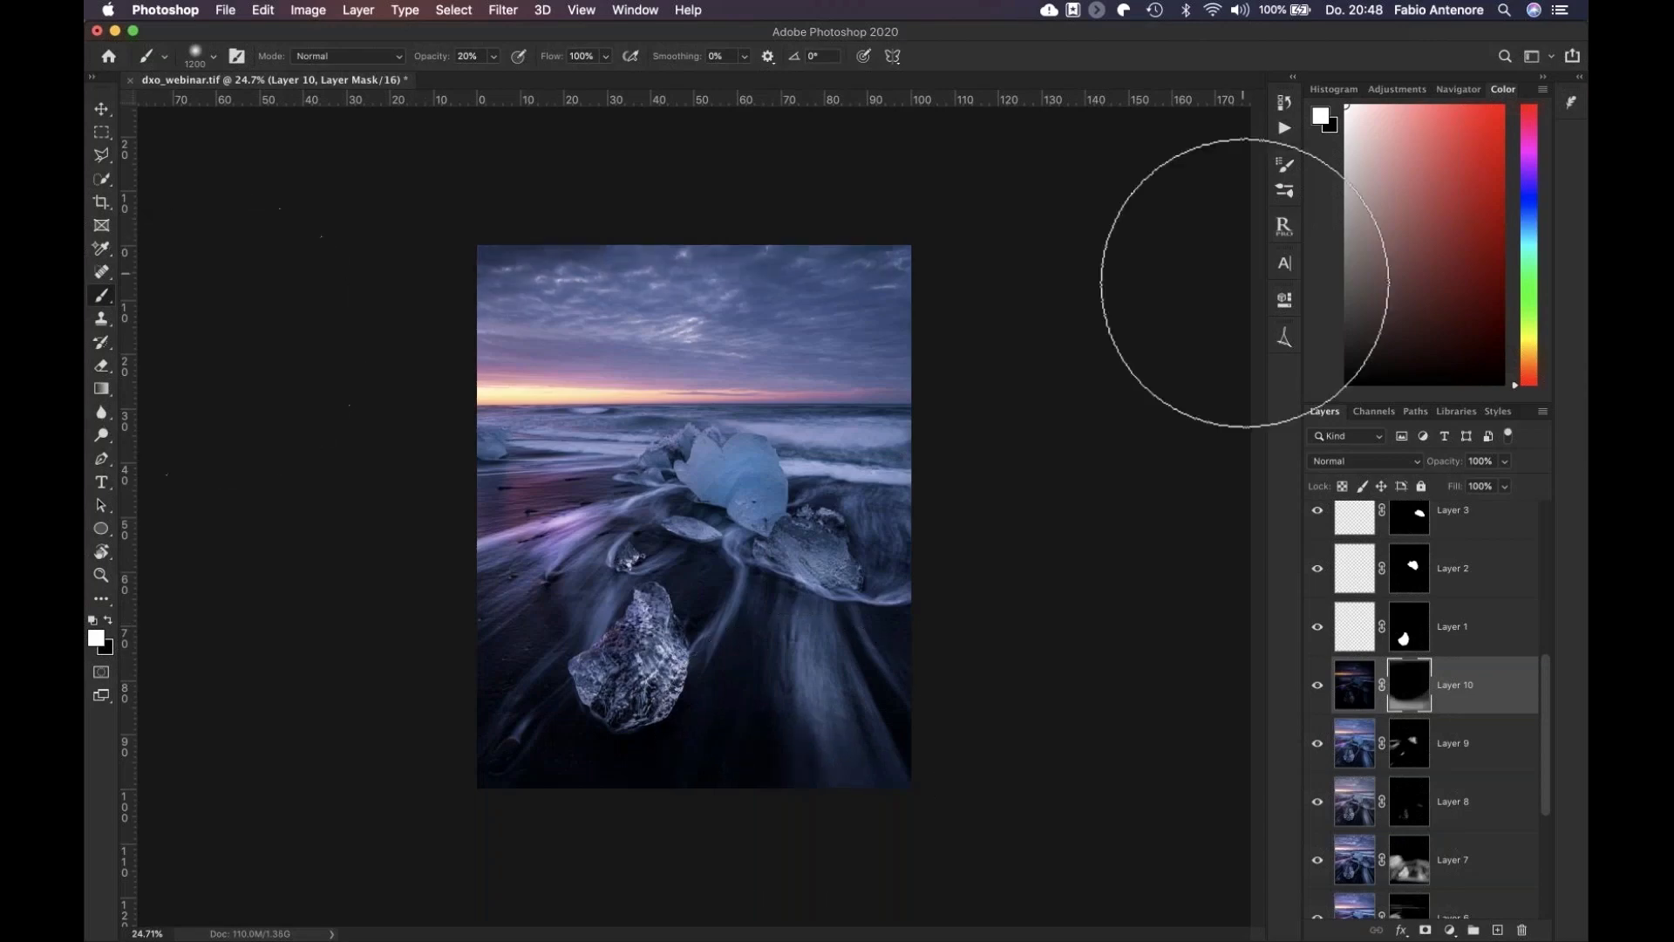
mouse_move(1245, 282)
mouse_down()
mouse_move(1065, 254)
mouse_move(291, 307)
mouse_up()
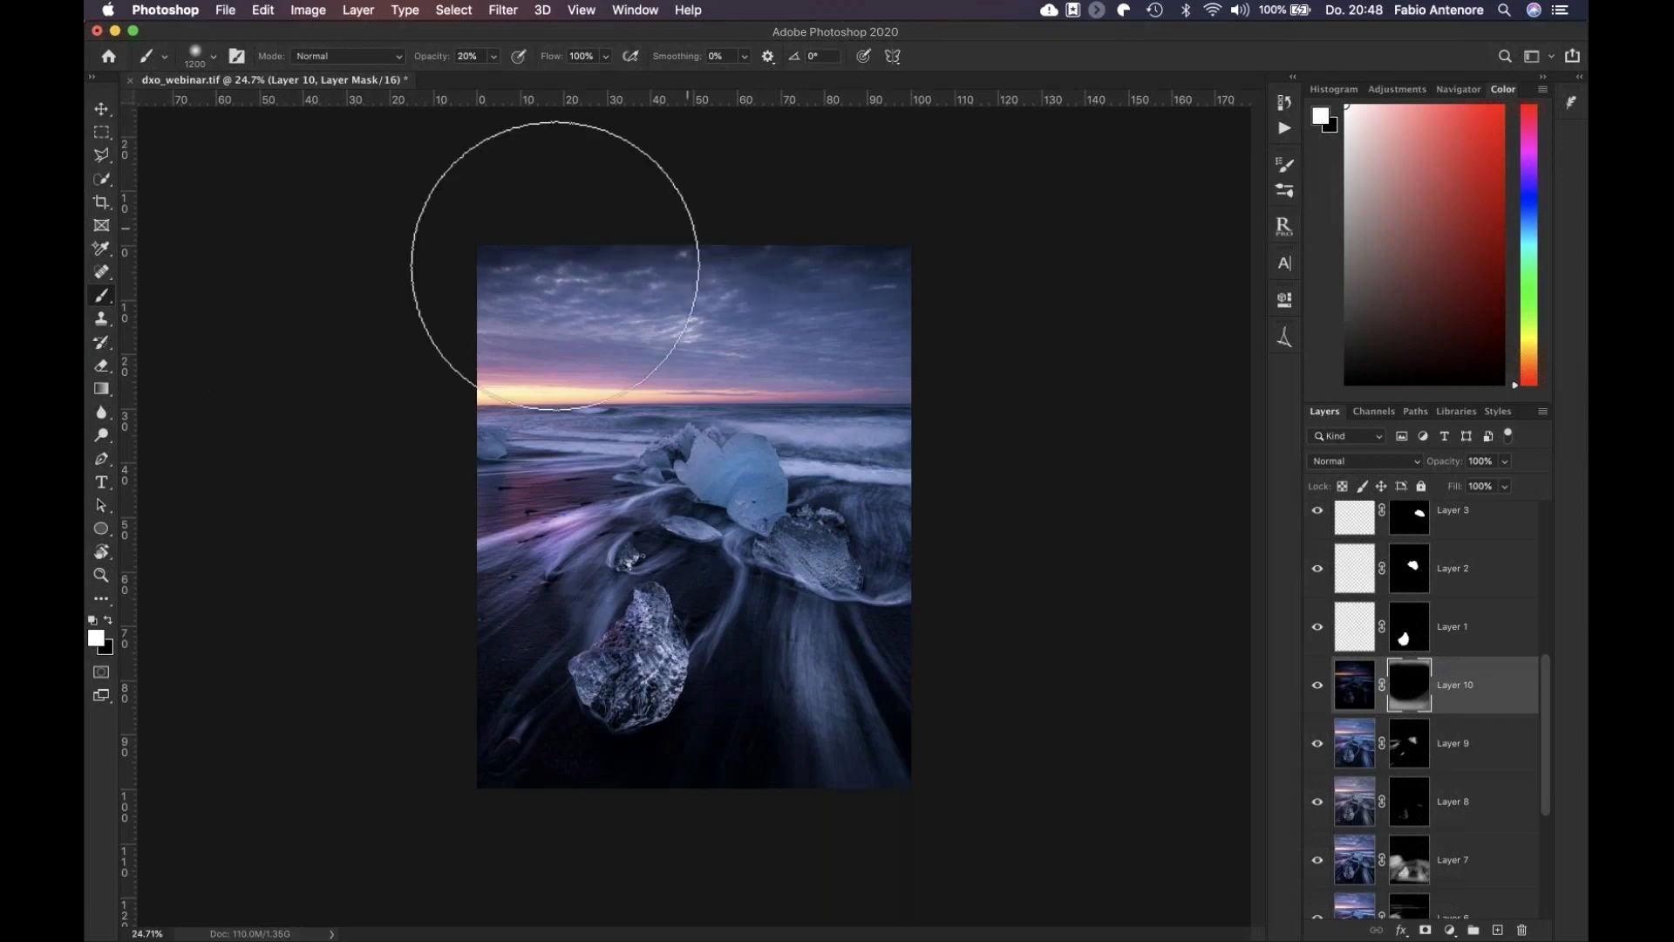
mouse_move(554, 265)
mouse_down()
mouse_move(878, 335)
mouse_move(1035, 344)
mouse_up()
Switch the painting colour to black and compare the vignette with Layer 10 hidden and shown
key(x)
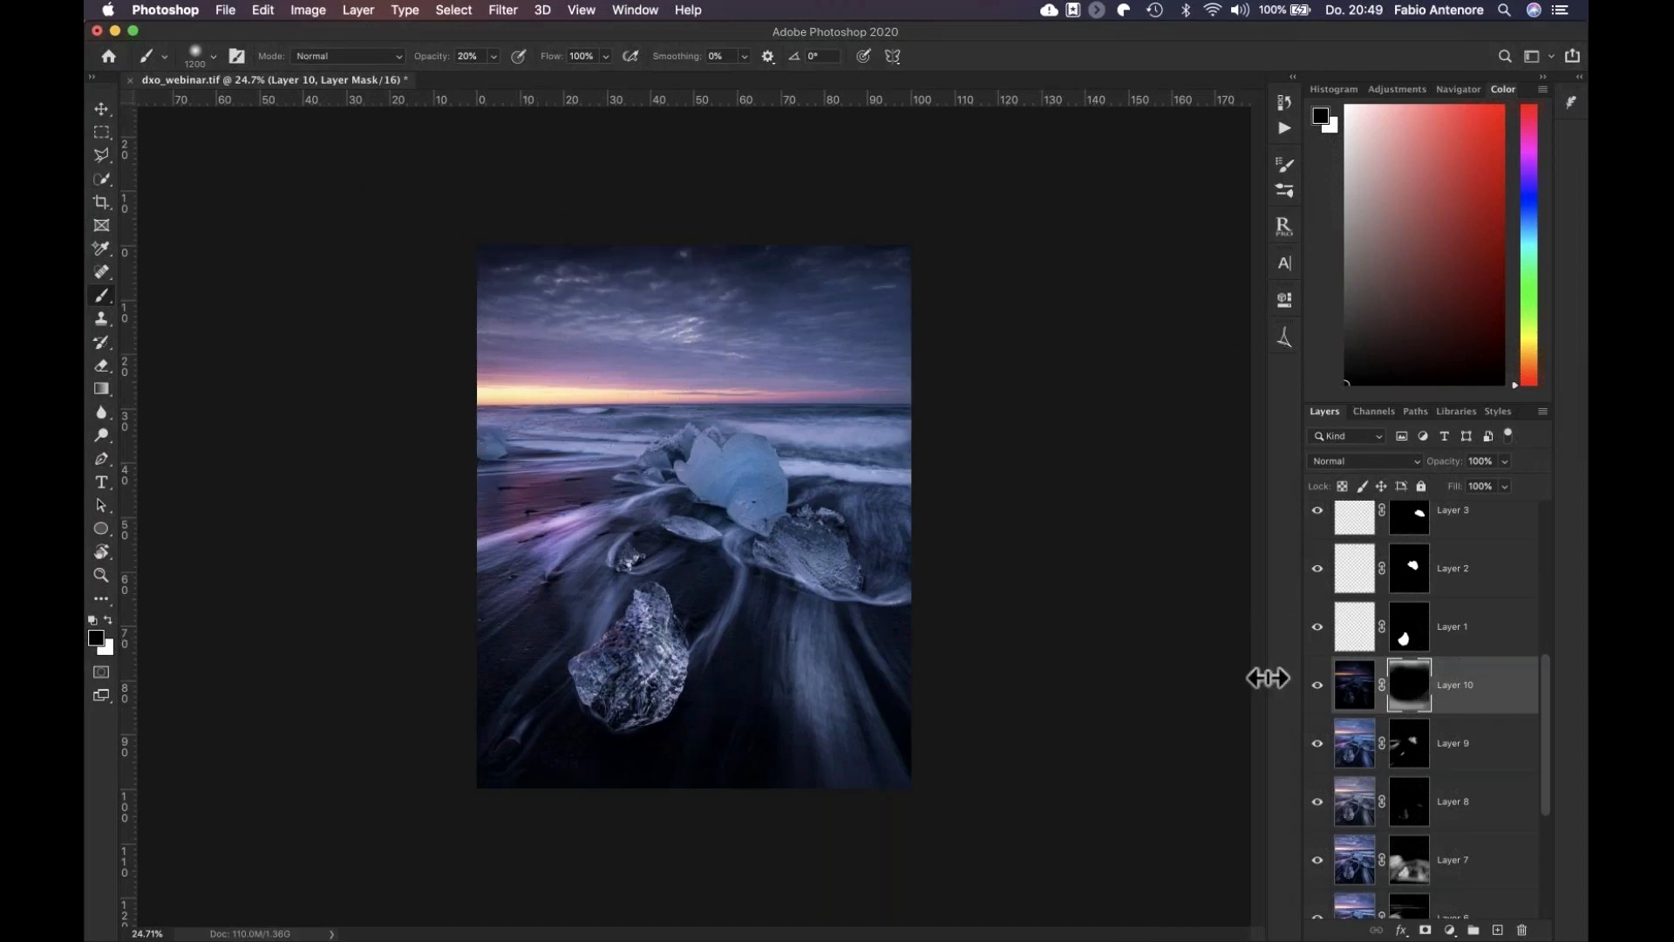
click(1317, 685)
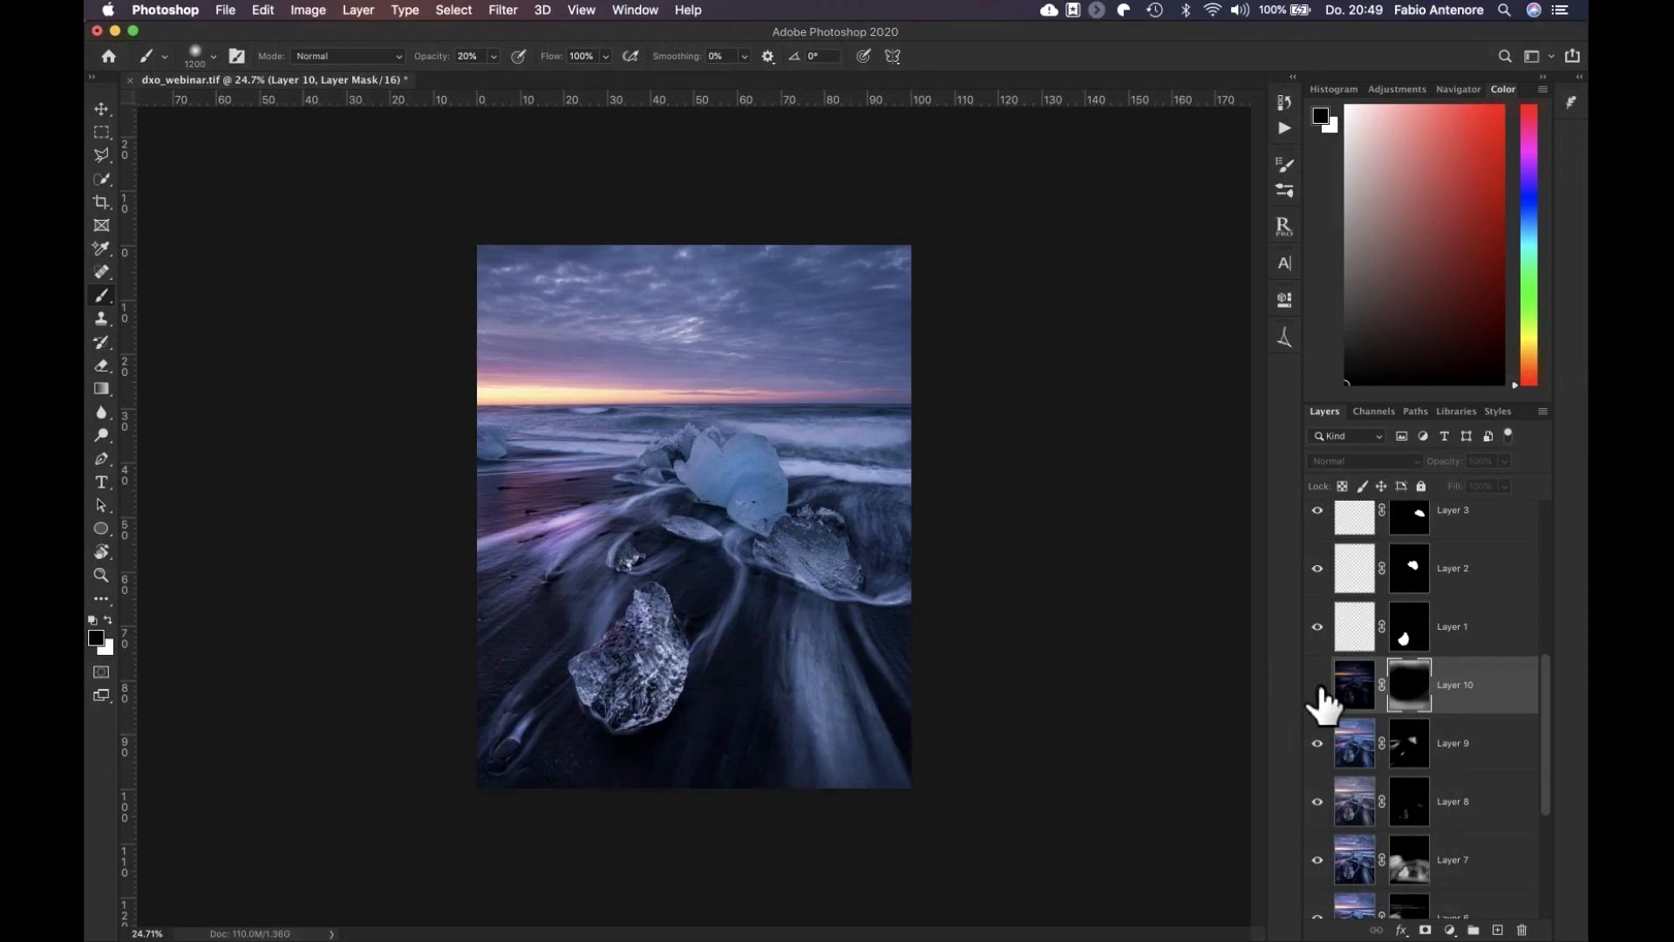
click(1317, 686)
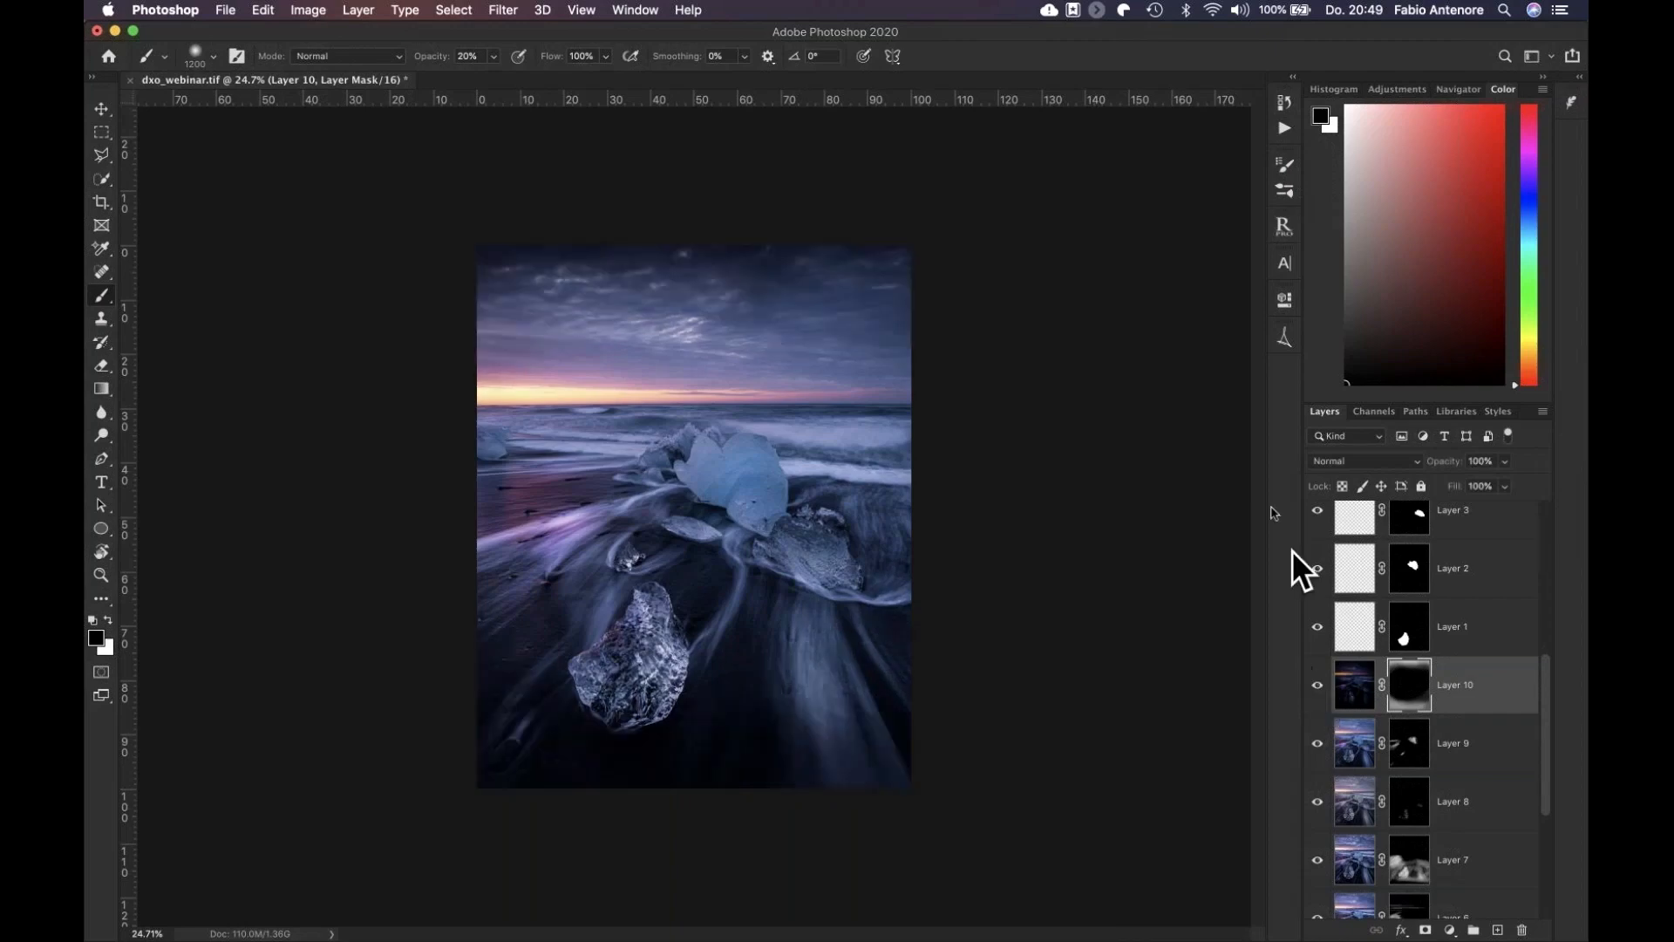
Preview the bright luminosity masks 2 and 1, and load bright mask 1 as a selection
click(1280, 337)
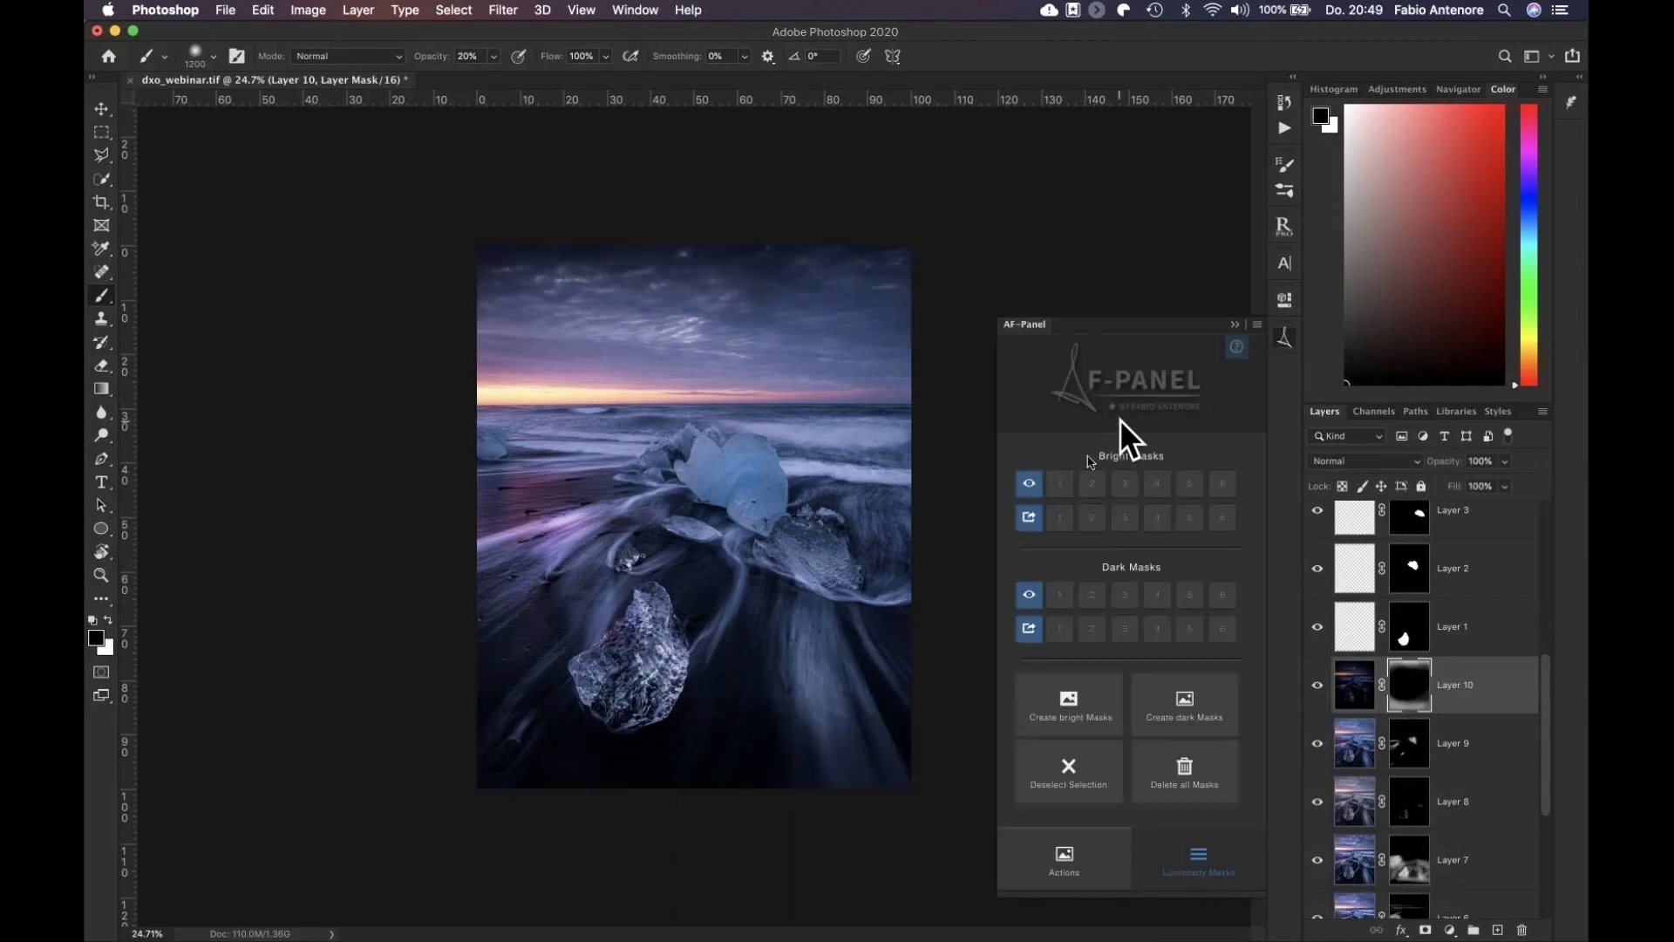
click(1090, 482)
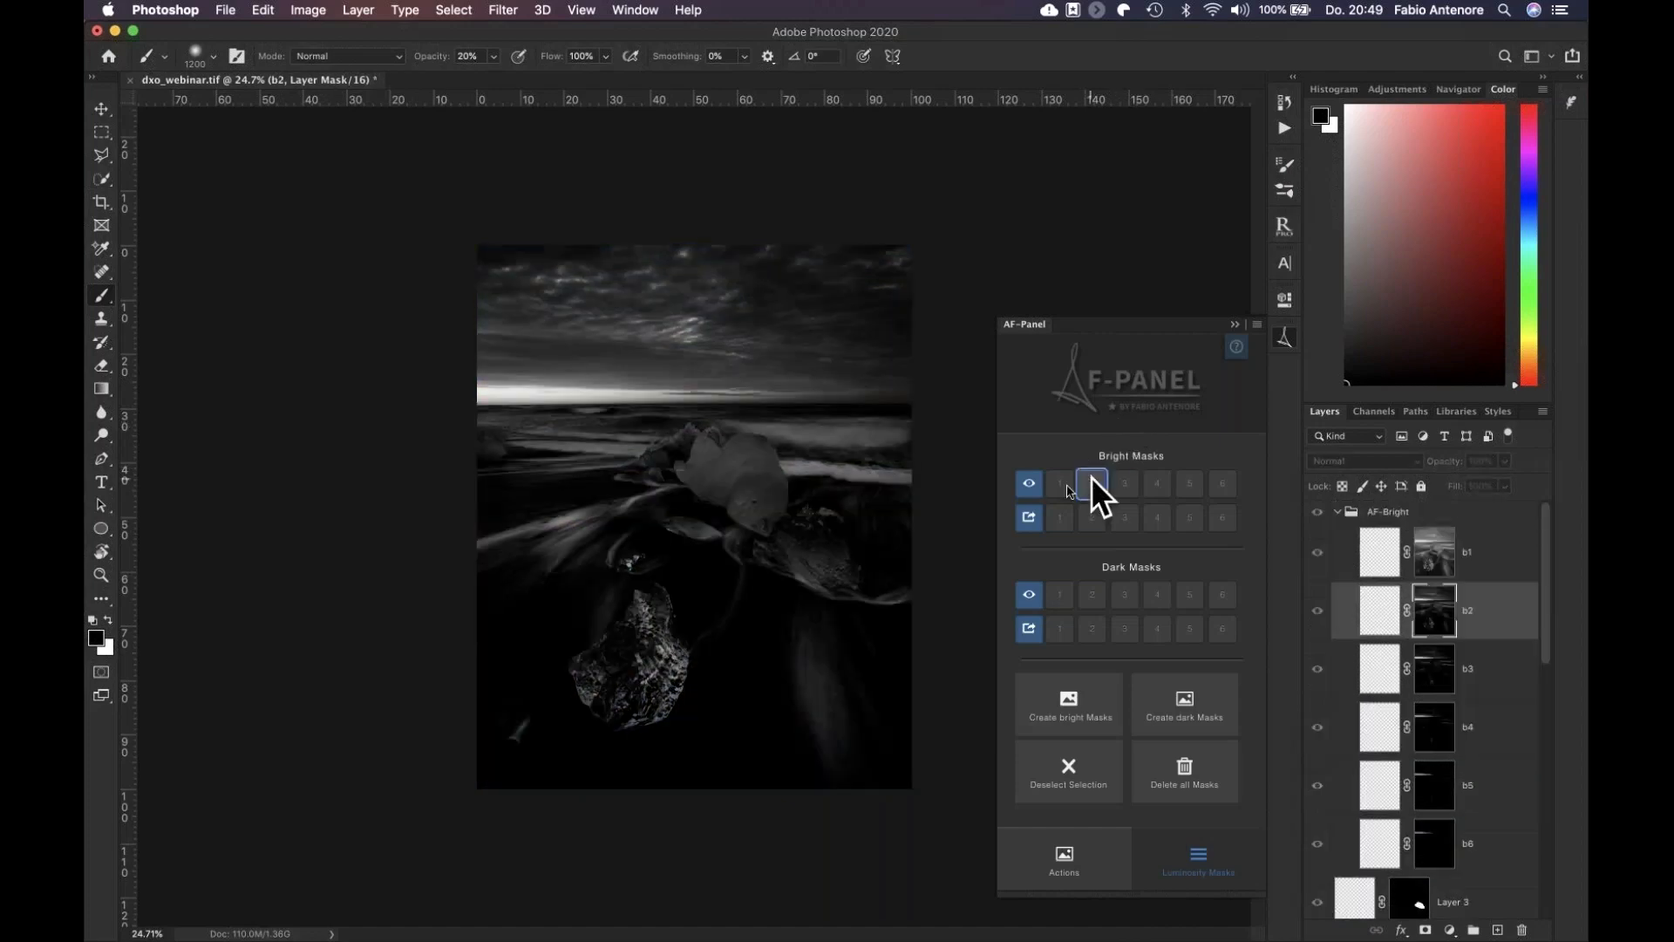
click(1049, 483)
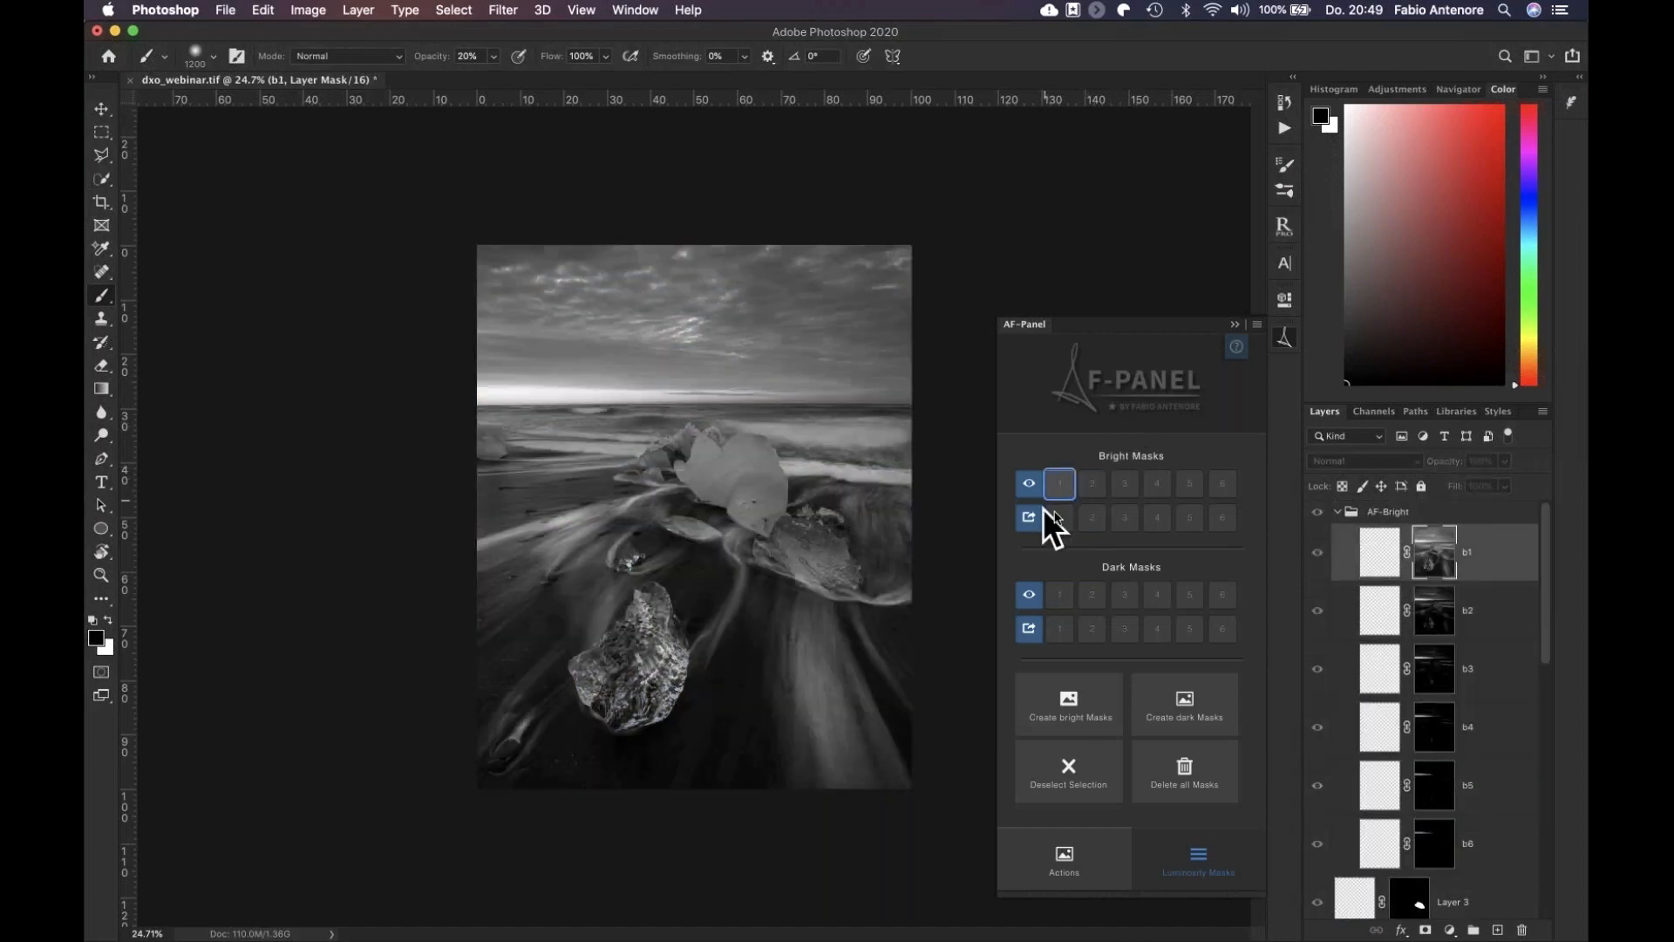
click(1059, 520)
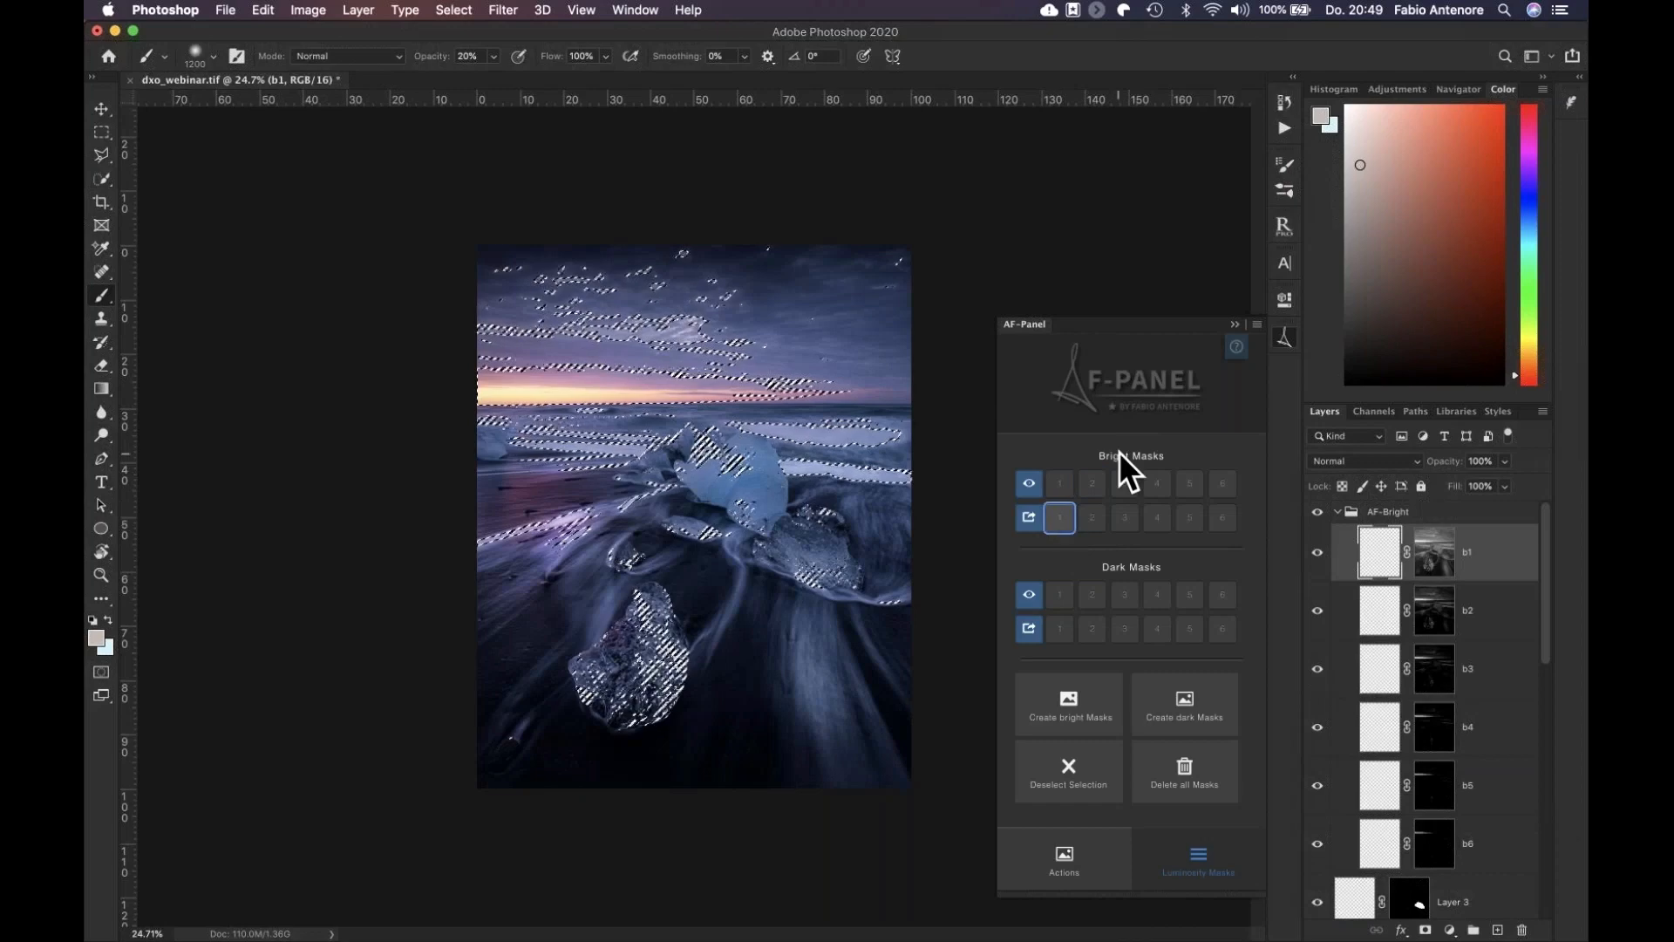
click(1235, 324)
click(1343, 512)
scroll(1438, 693, down, 2)
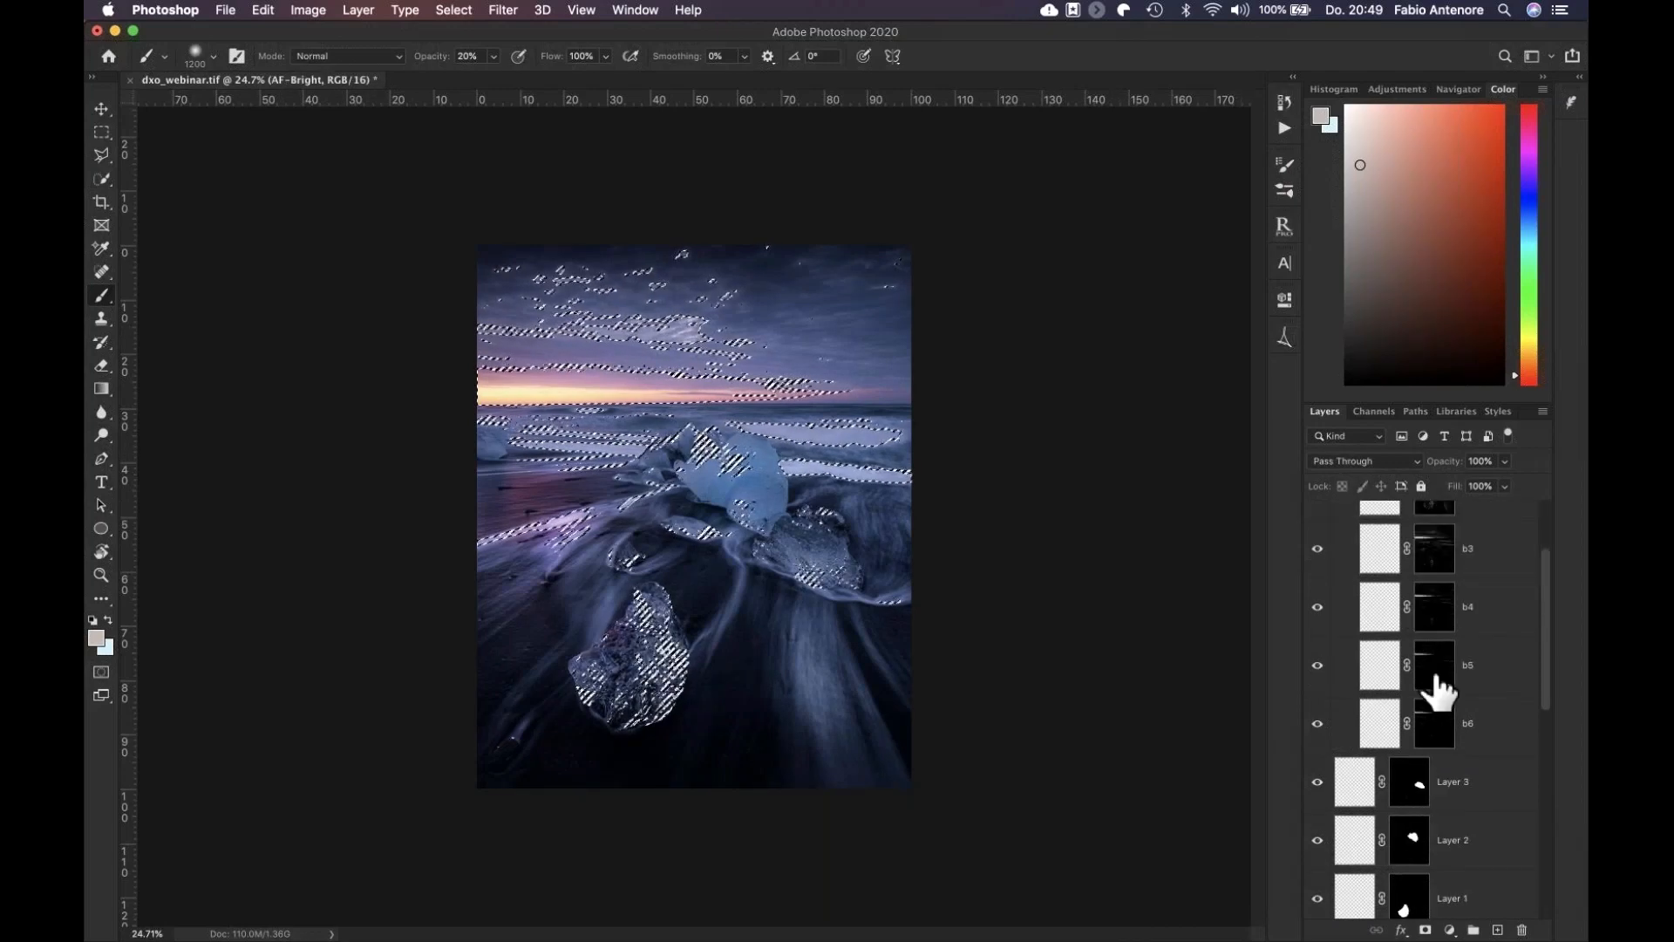
scroll(1439, 694, down, 3)
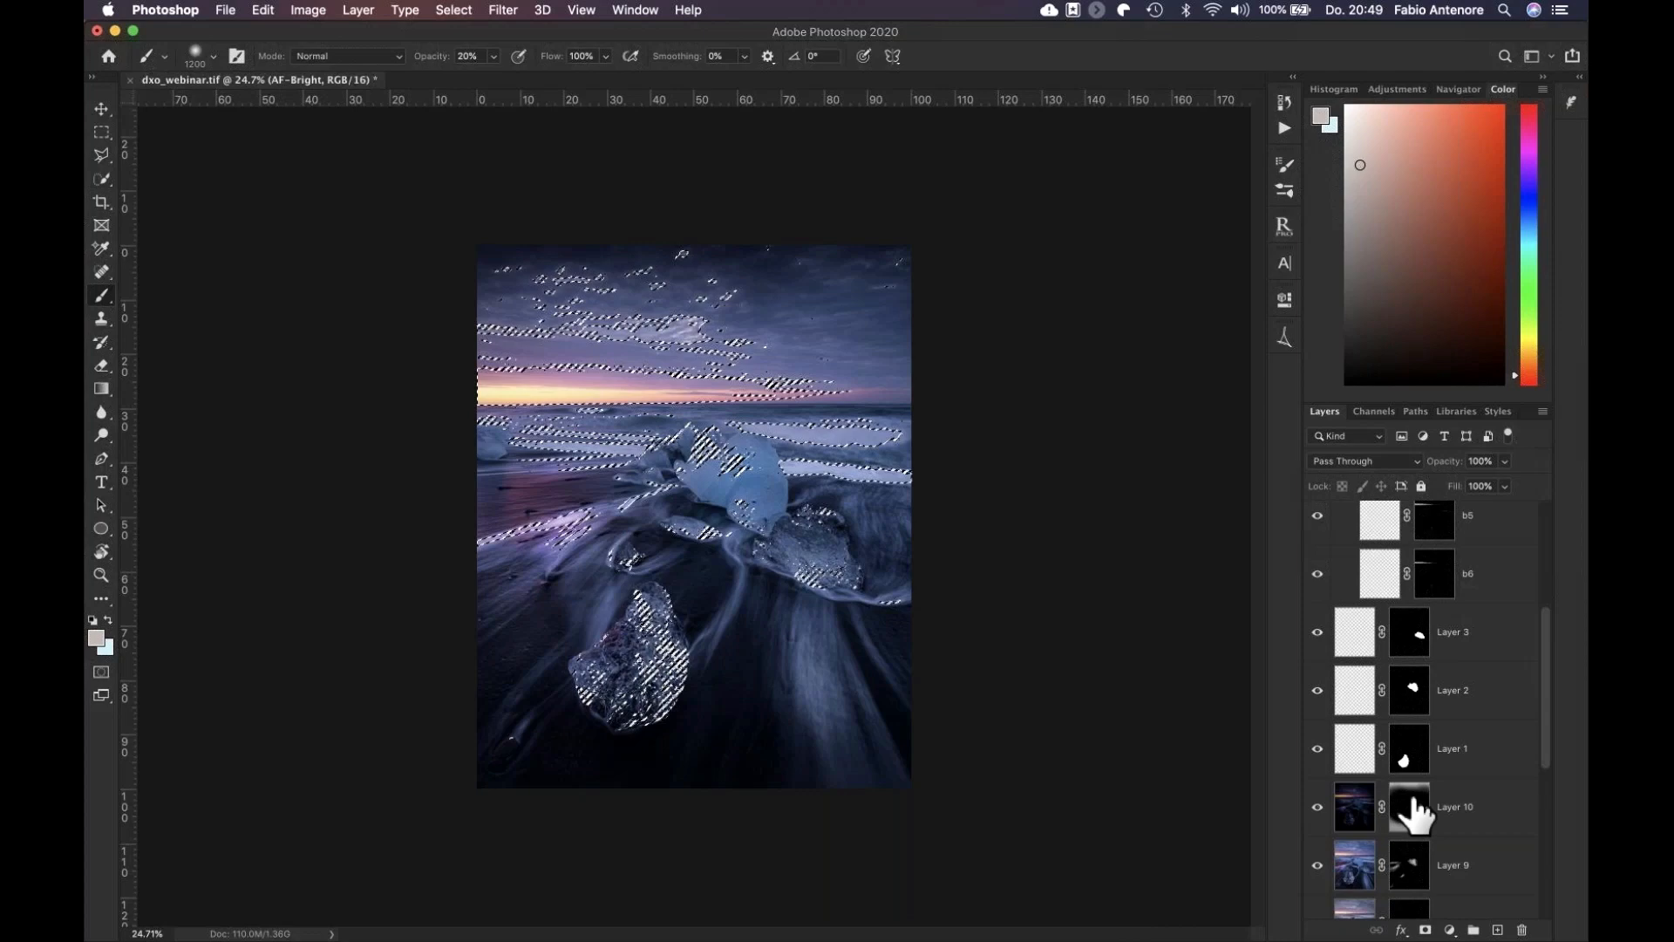
Paint black on Layer 10's mask through the bright selection at 30% opacity, reduce the brush to 900 px, and compare the layer hidden and shown
click(1417, 815)
key(ctrl+d)
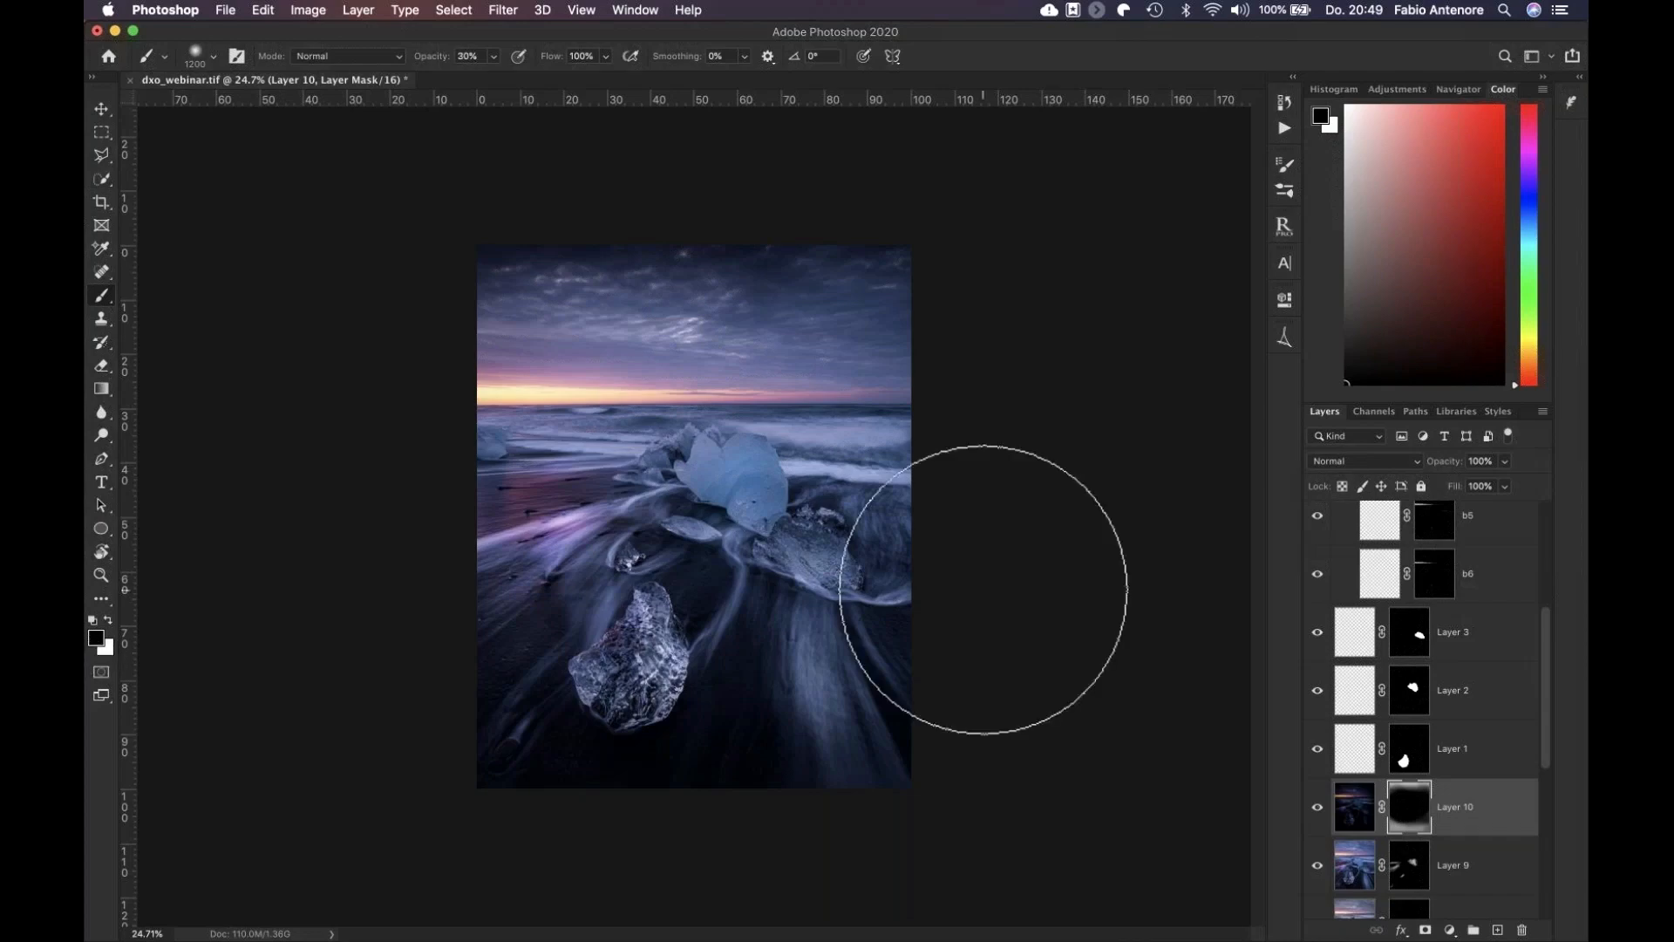
key(bracketleft)
key(bracketleft)
key(bracketleft)
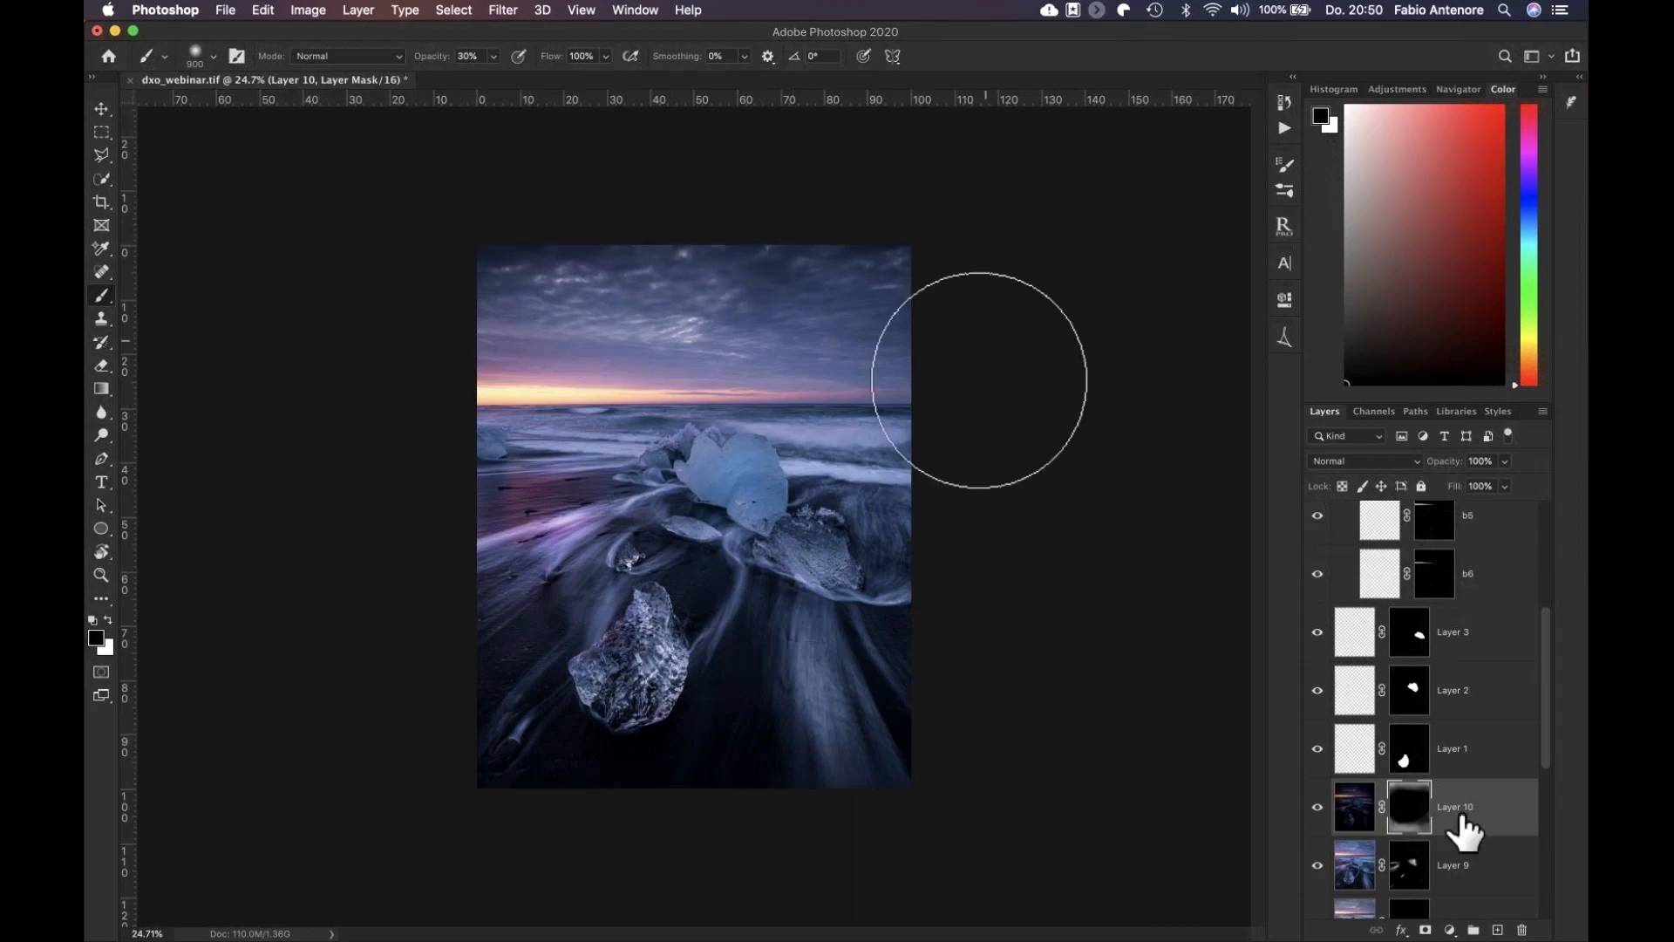
click(1319, 806)
click(1318, 807)
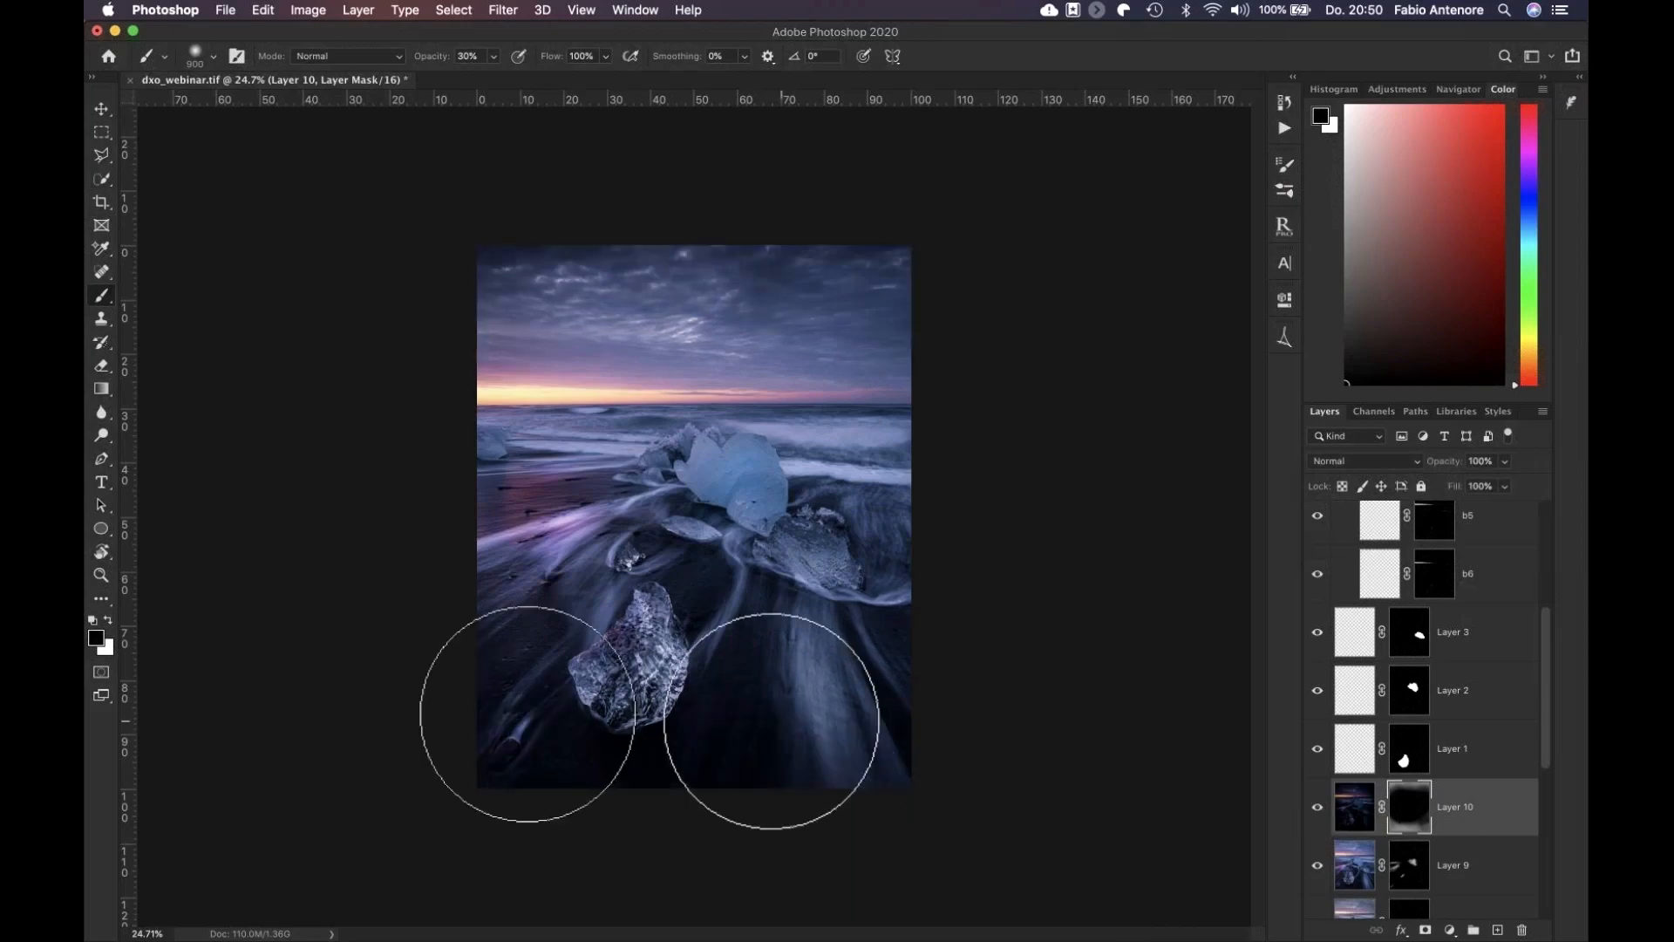
Paint black on Layer 10's mask at 10% brush opacity with a 100 px brush around the small stone in the lower-left foreground
key(1)
key([)
key([)
key([)
key([)
key([)
key([)
key([)
key([)
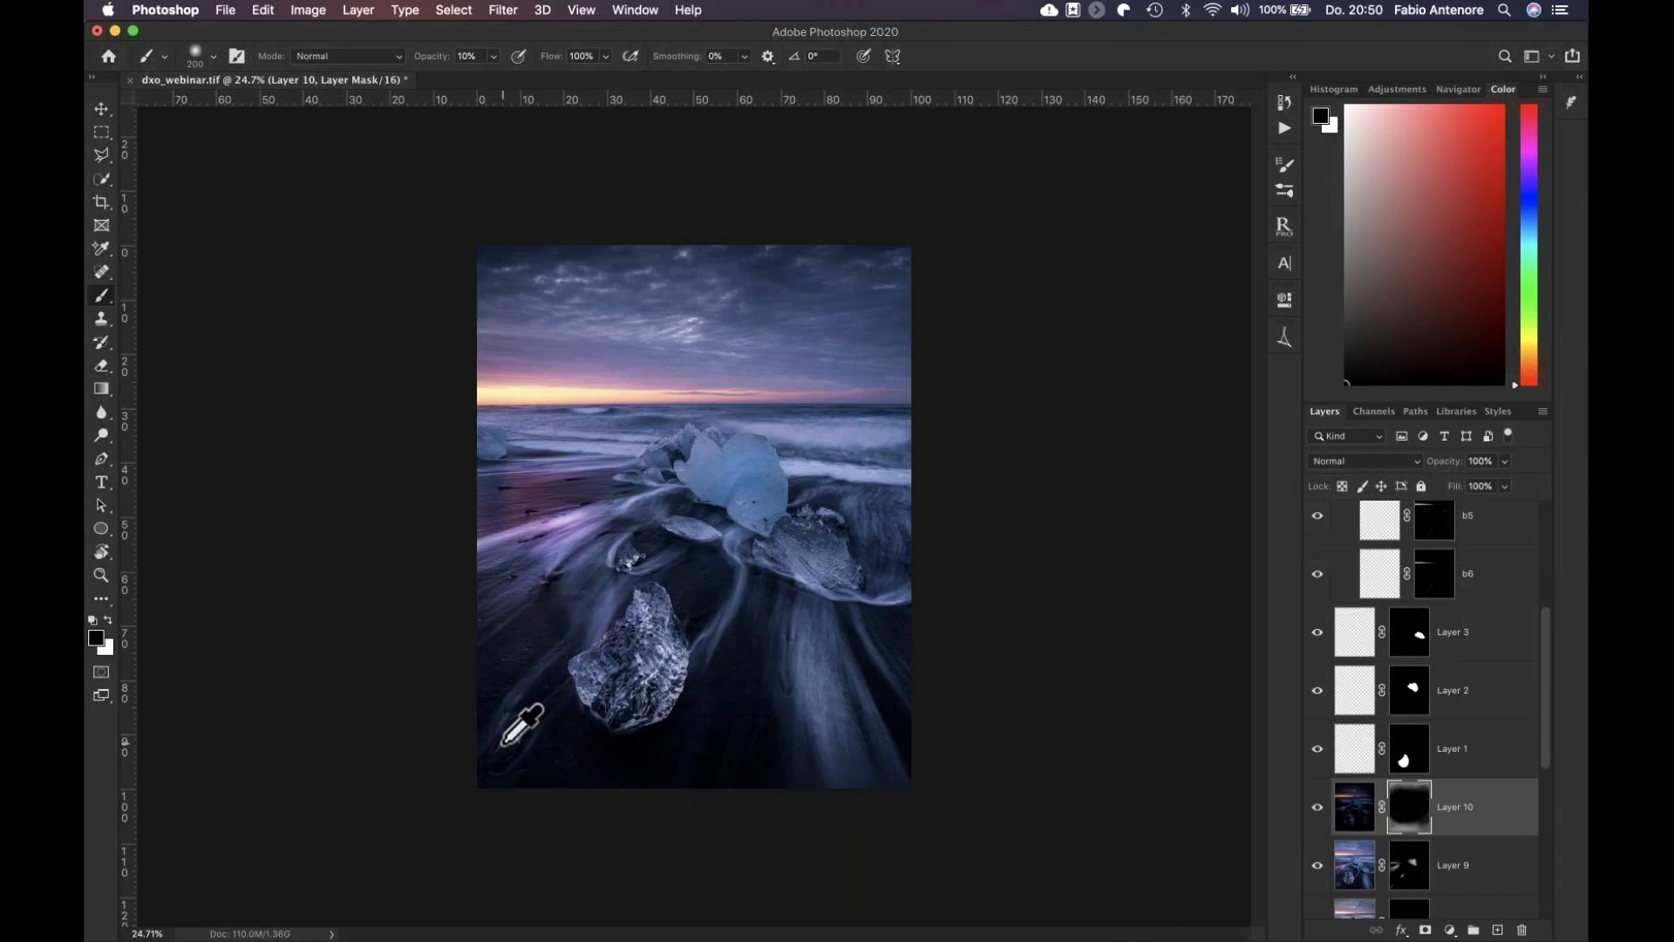
scroll(521, 725, up, 3)
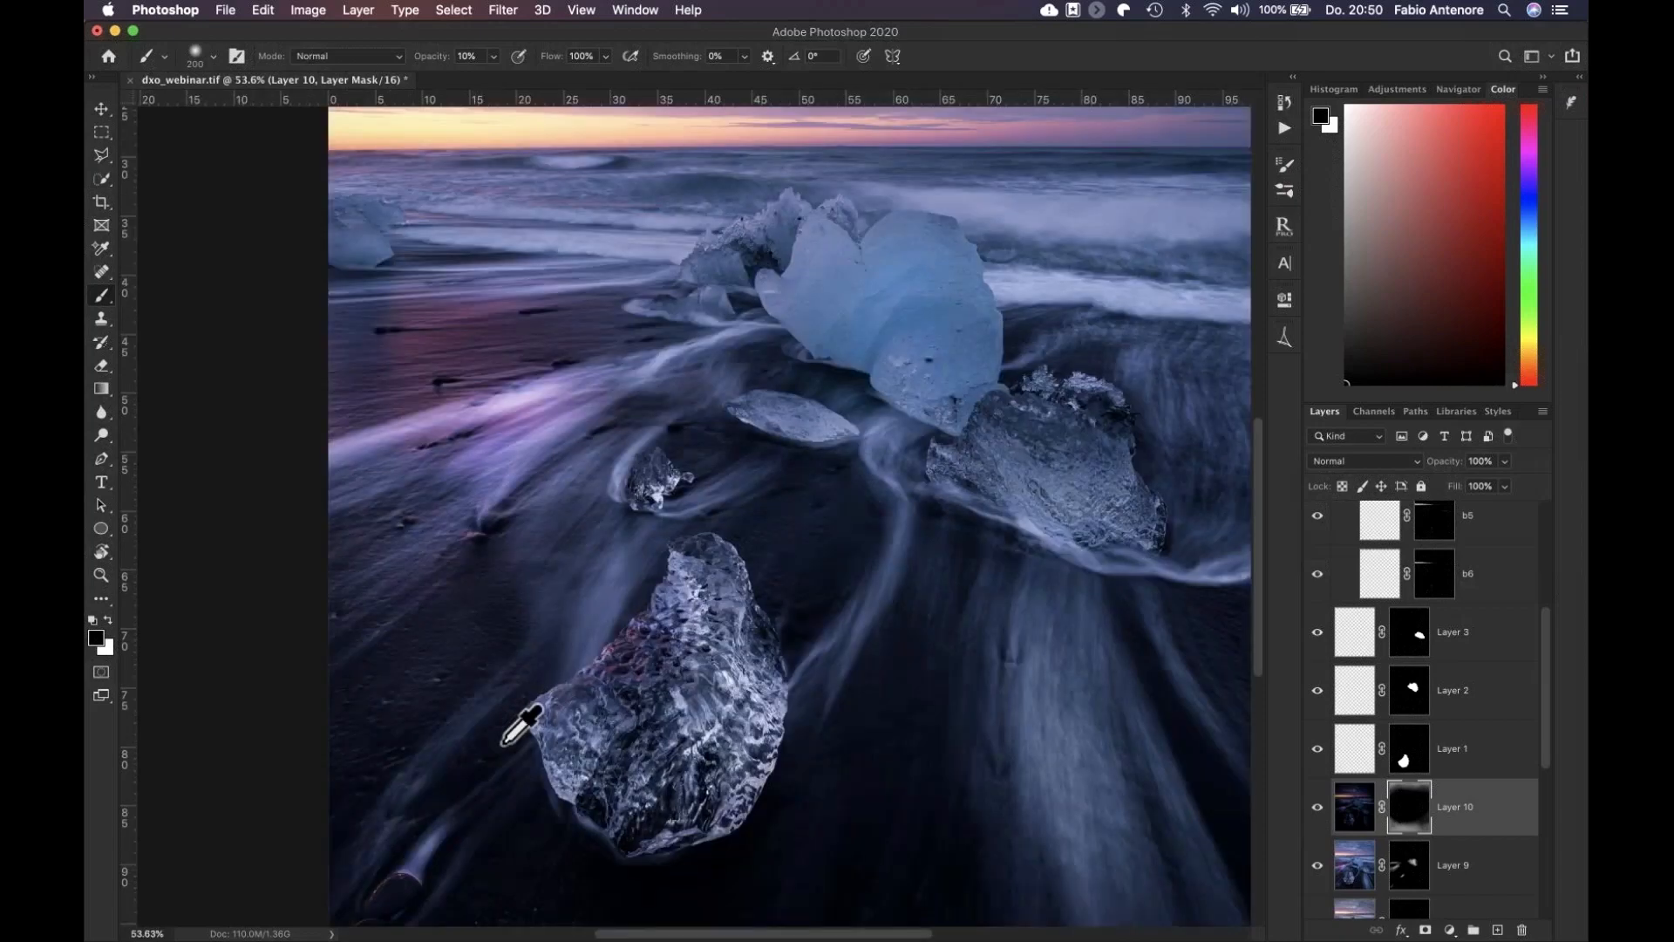
scroll(520, 726, down, 3)
scroll(521, 725, left, 2)
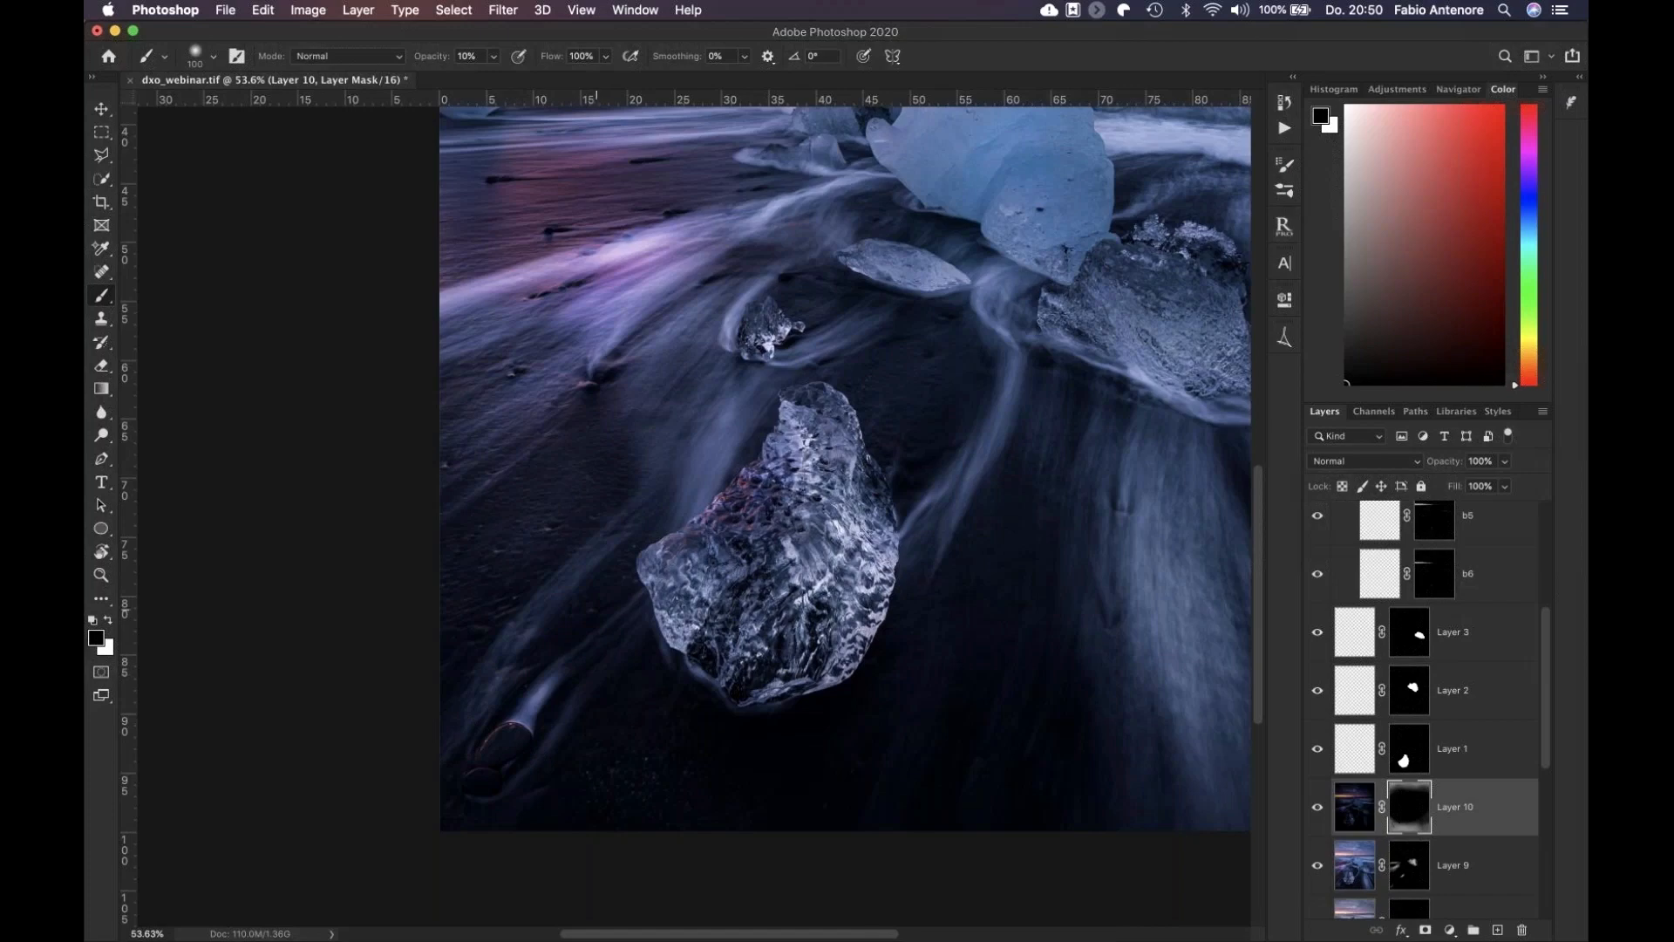
Paint black with a 200 px brush over the lower-right water streaks on Layer 10's mask, and compare Layer 10 hidden and shown
scroll(596, 610, right, 8)
key(bracketright)
key(bracketright)
key(bracketright)
key(bracketright)
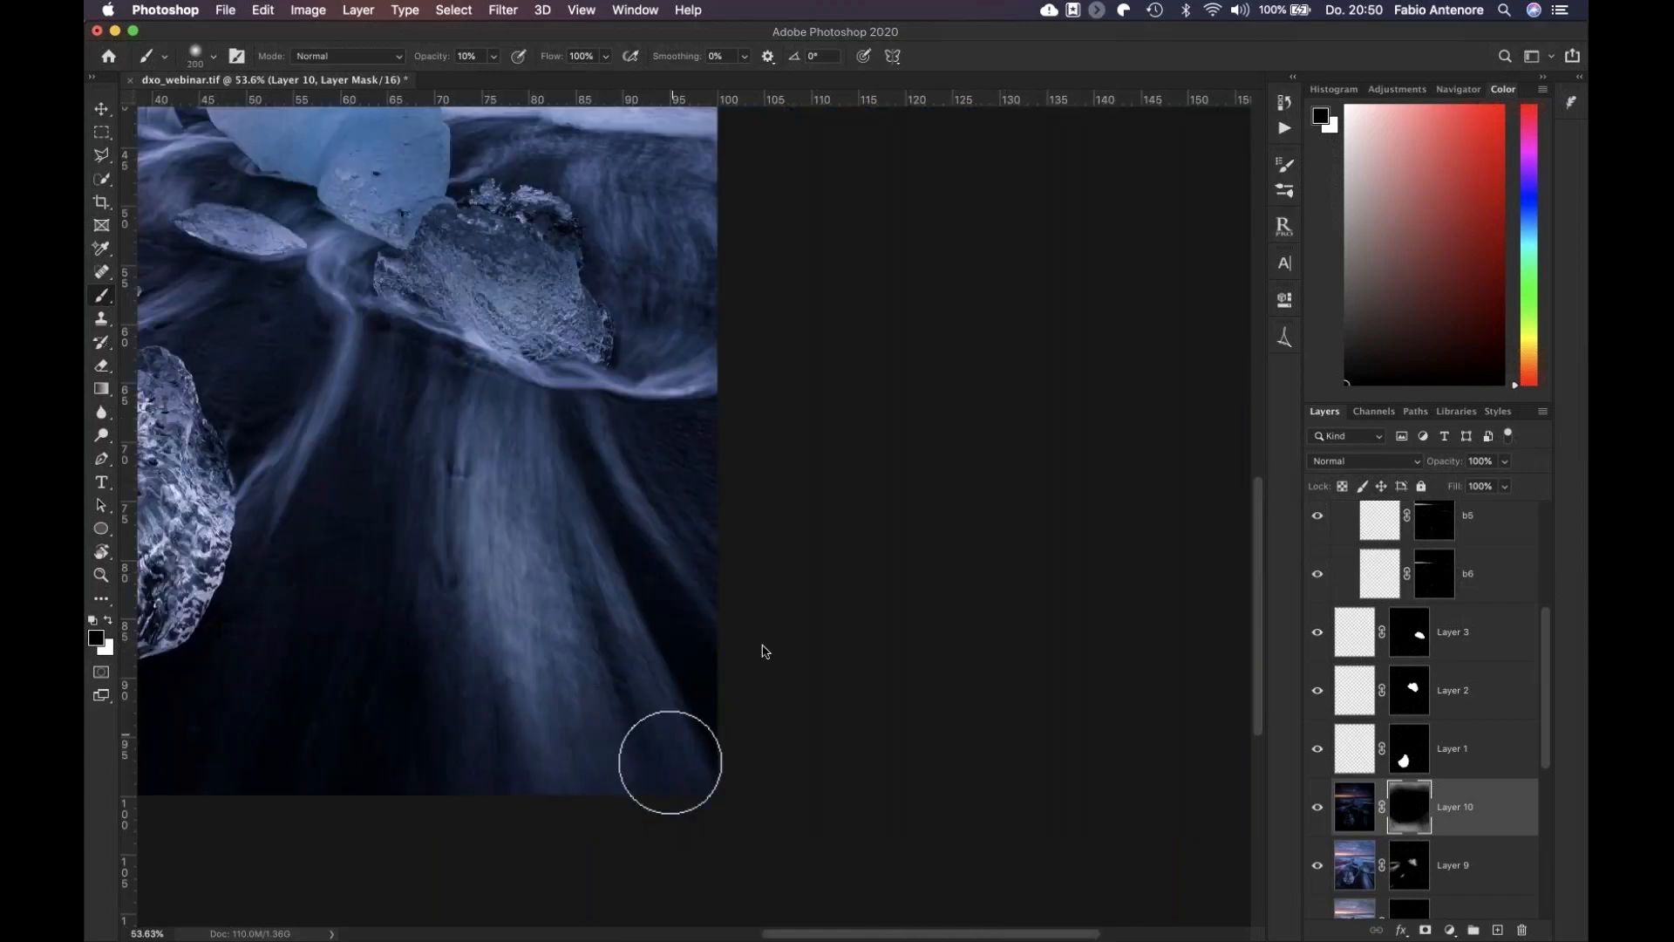
scroll(550, 660, down, 5)
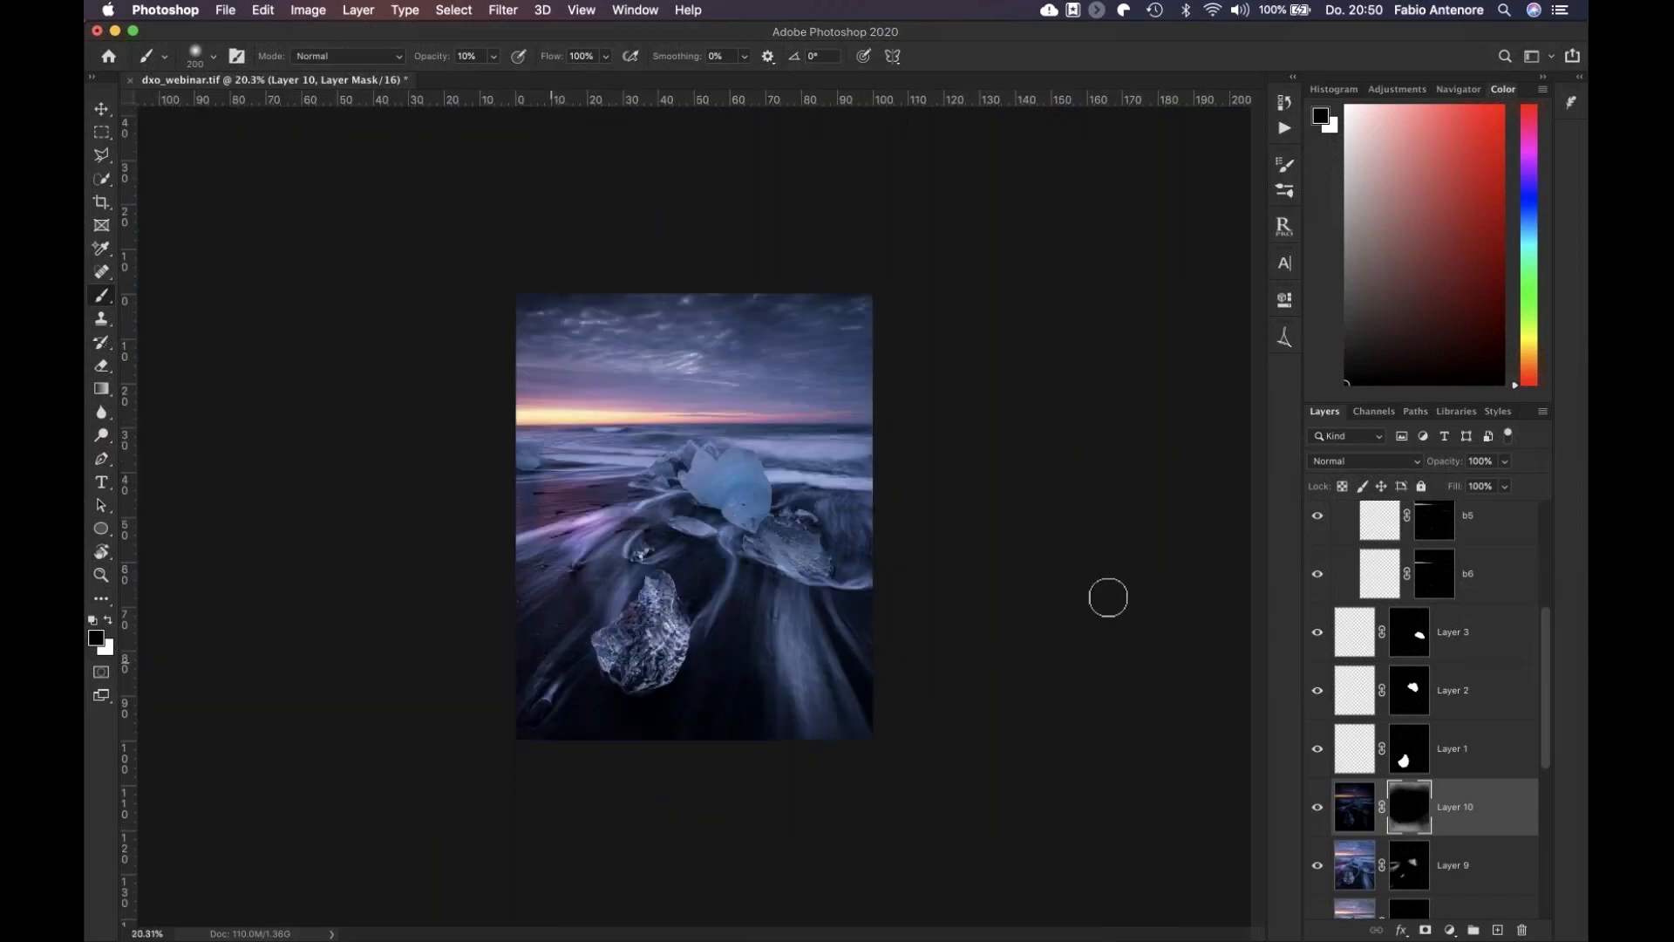
click(1318, 807)
click(1319, 806)
click(1319, 807)
click(1318, 806)
Enlarge the brush to 600 px, display Layer 10's mask alone and load the front ice block's shape as a selection
key(bracketright)
key(bracketright)
key(bracketright)
key(bracketright)
key(bracketright)
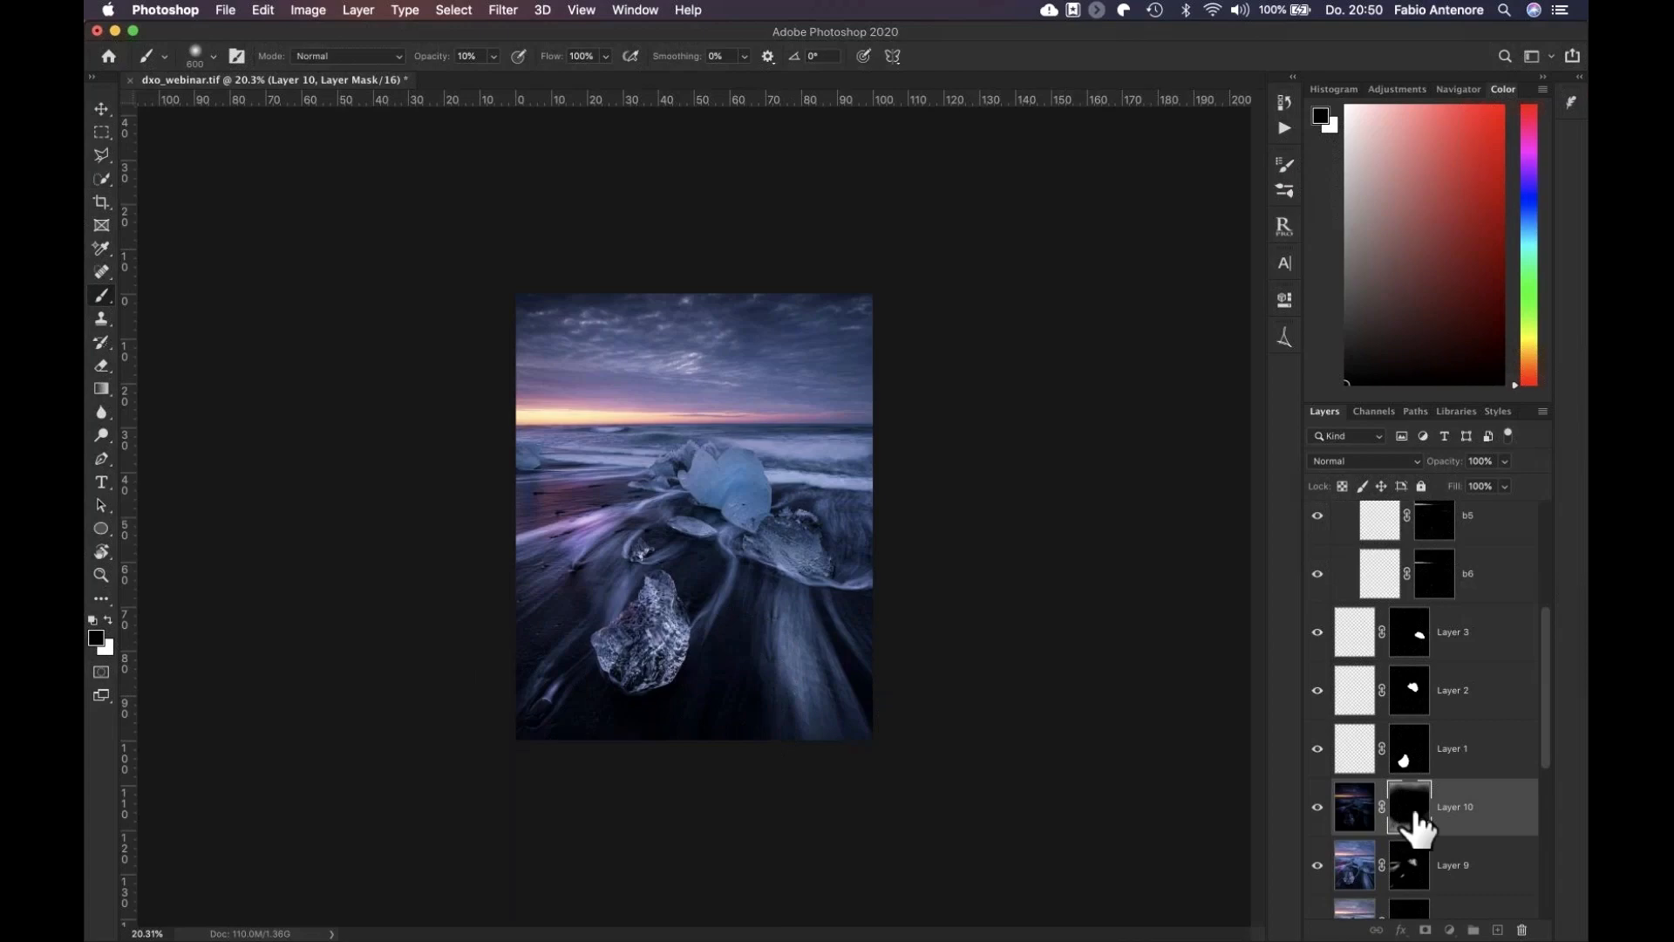
alt+click(1417, 827)
scroll(668, 657, up, 4)
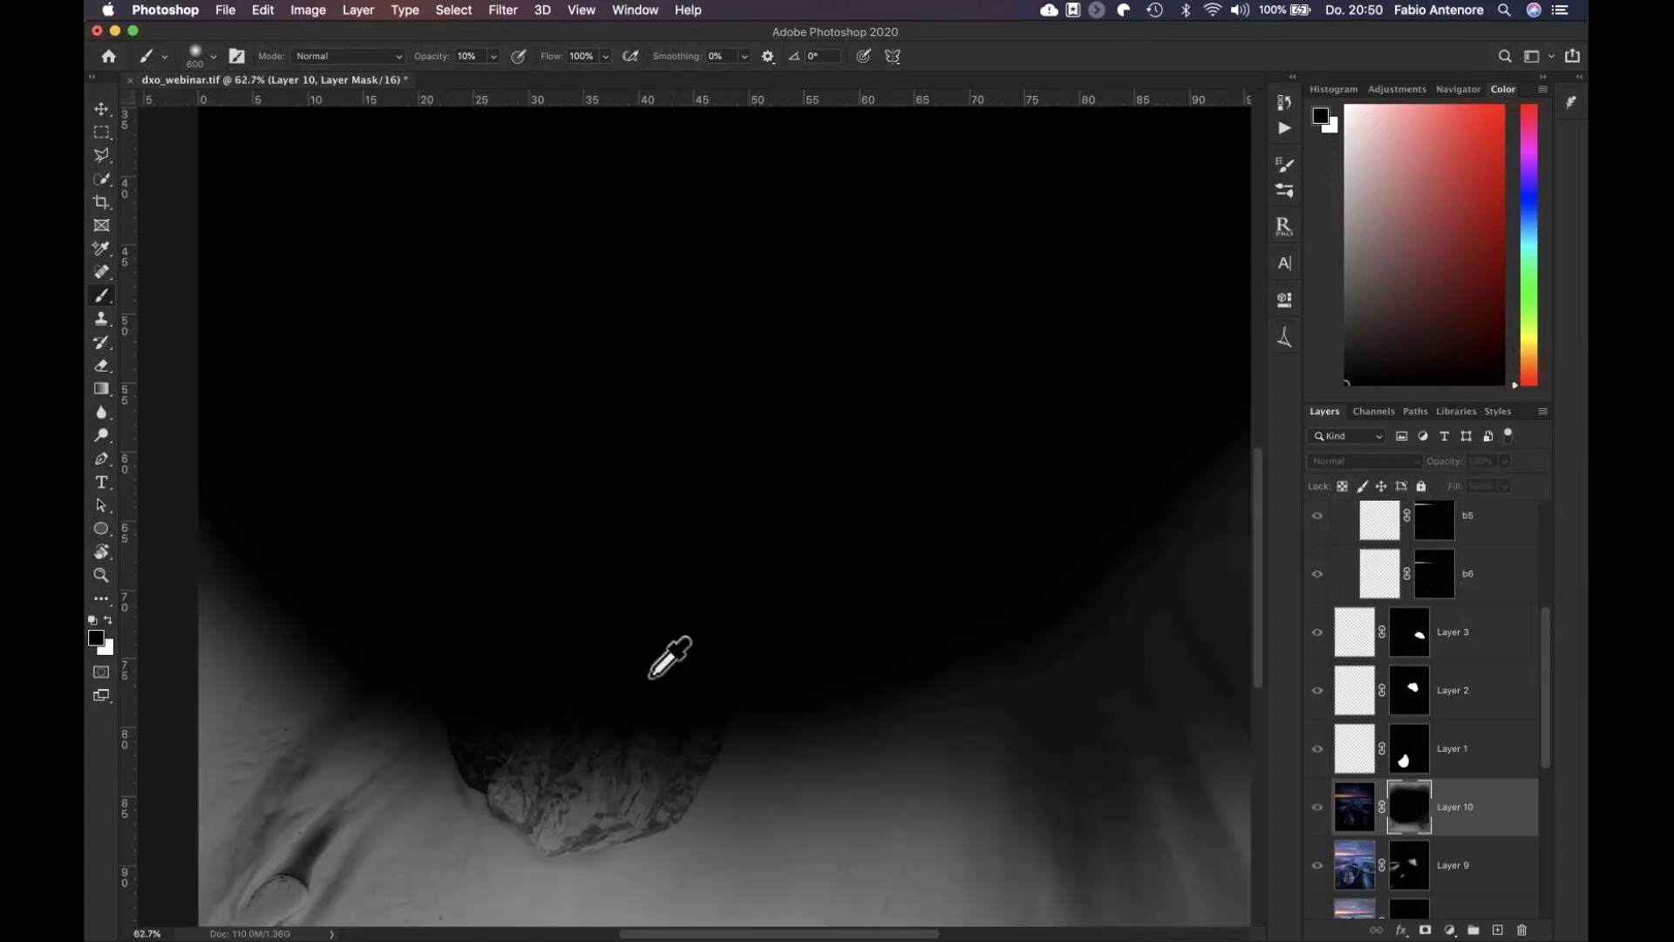
scroll(668, 657, down, 4)
scroll(749, 686, left, 1)
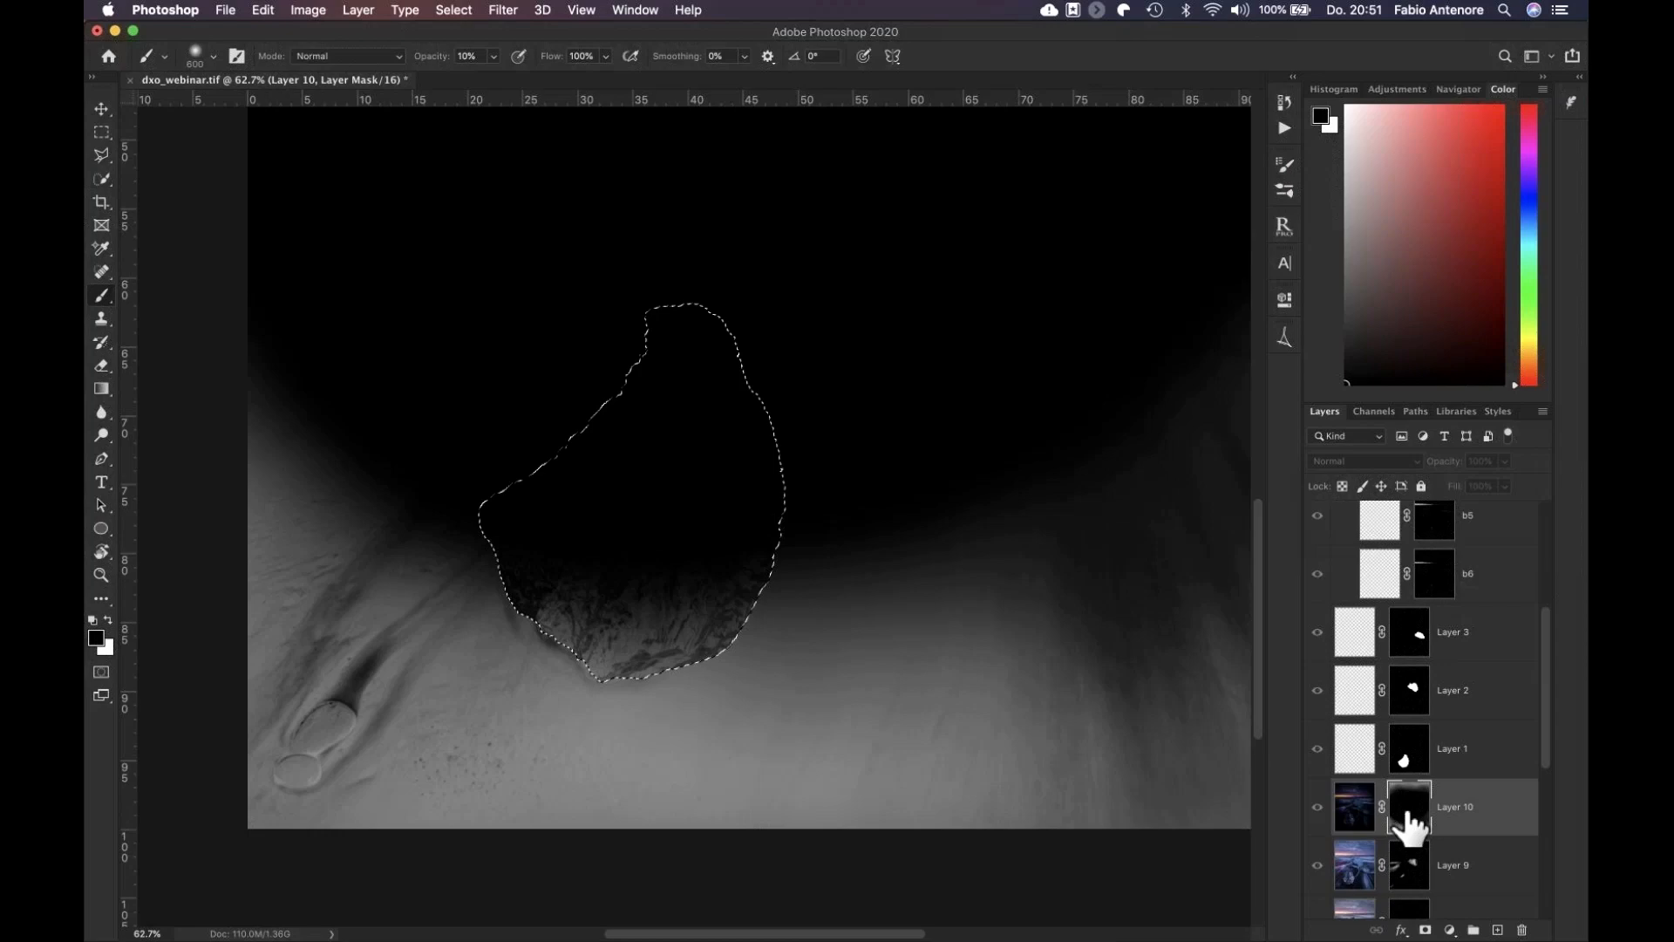
Paint black at 30% opacity over the selected ice block's lower part on Layer 10's mask, checking the mask and the vignette's effect
alt+click(1408, 816)
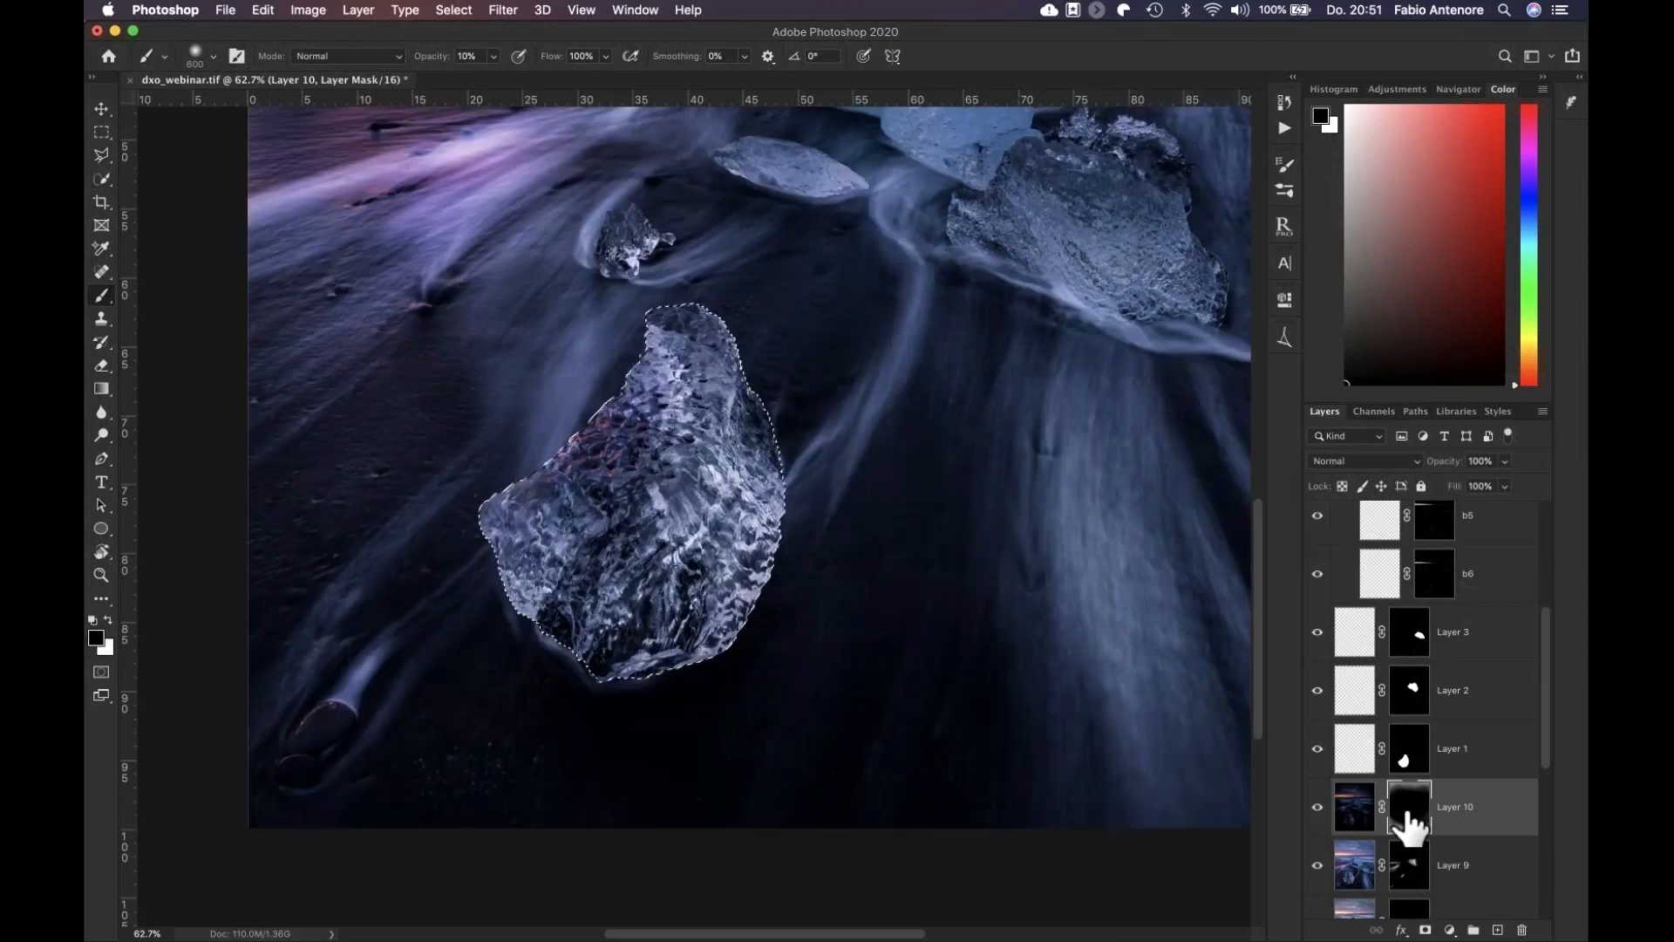
key(3)
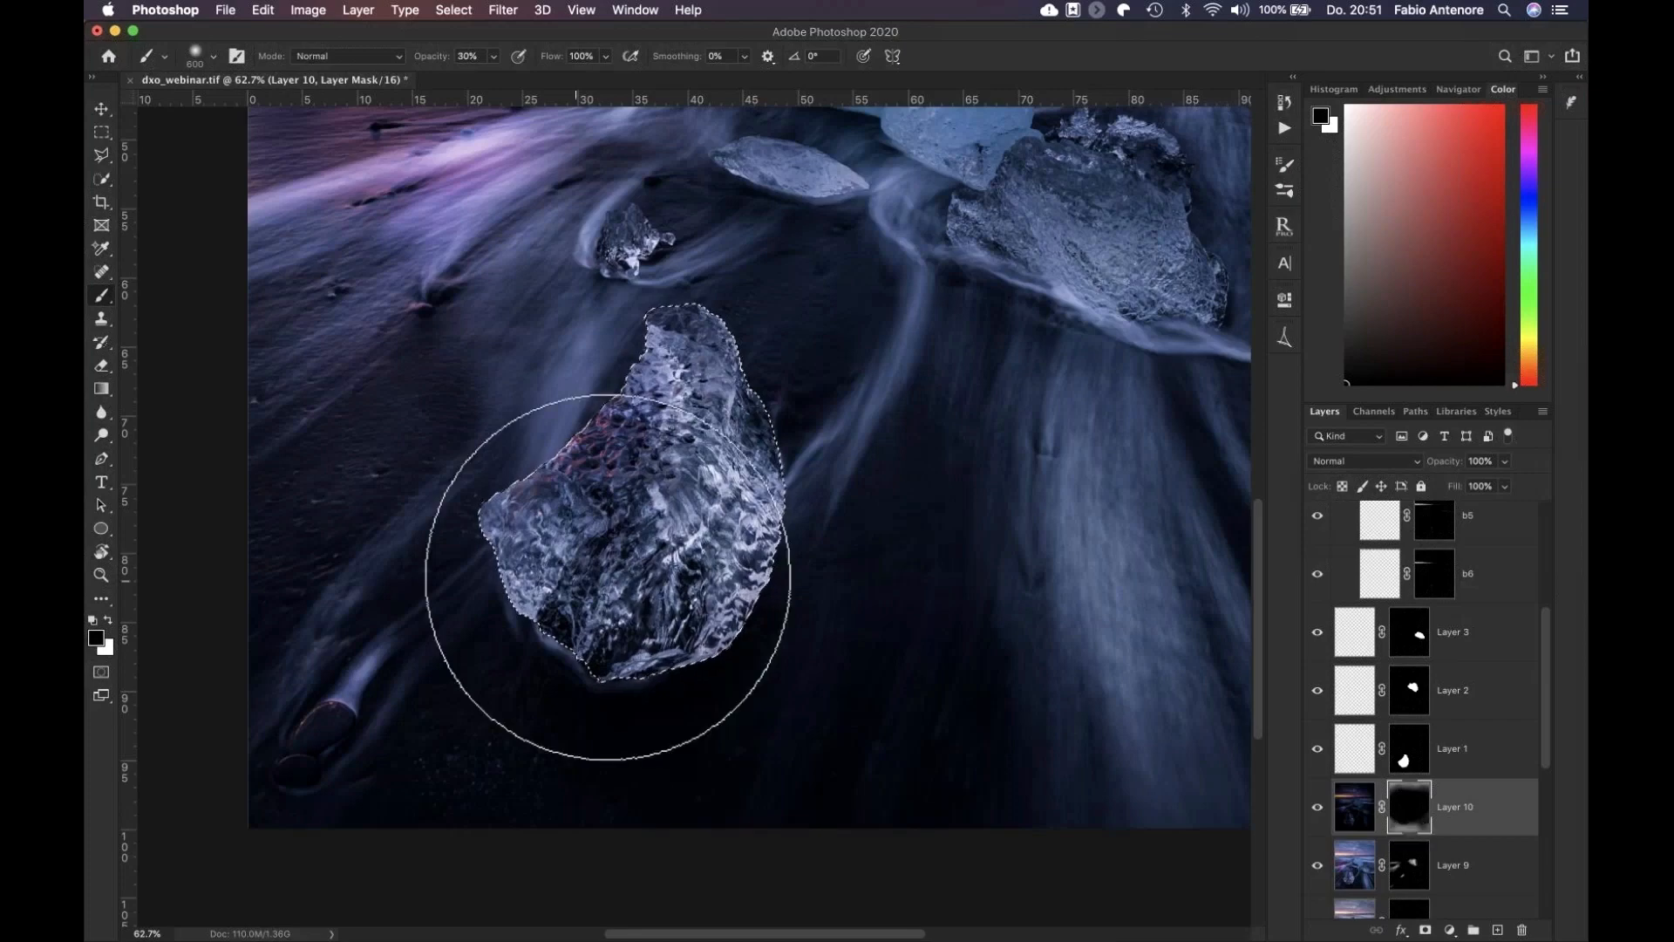
alt+click(1408, 806)
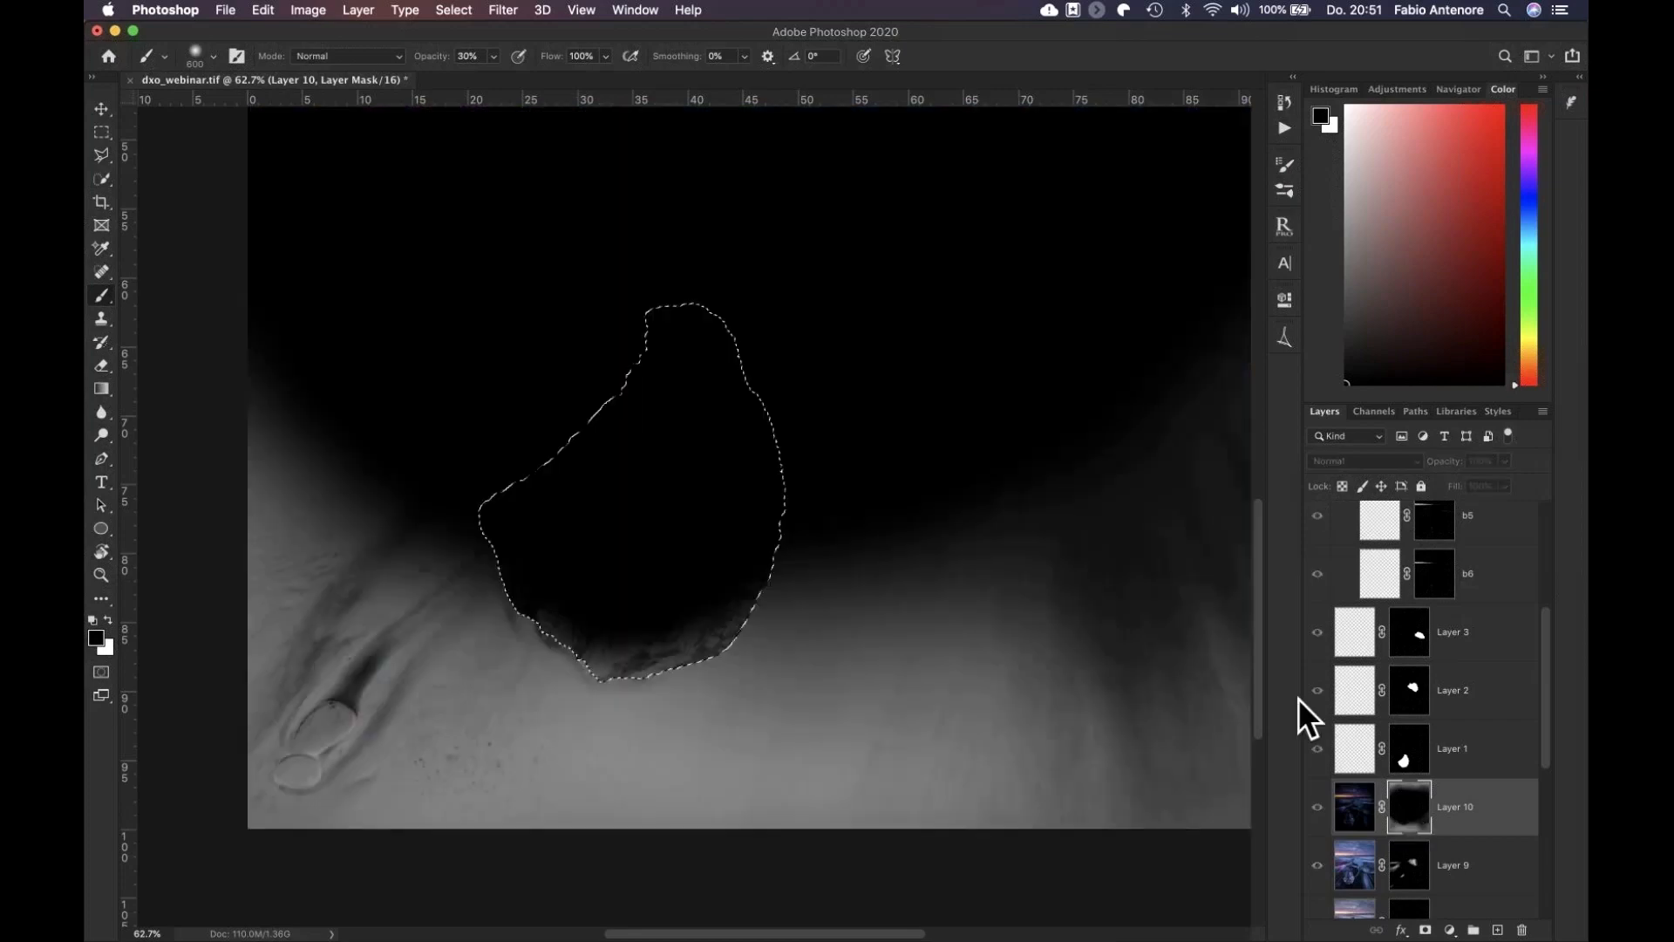
alt+click(1401, 803)
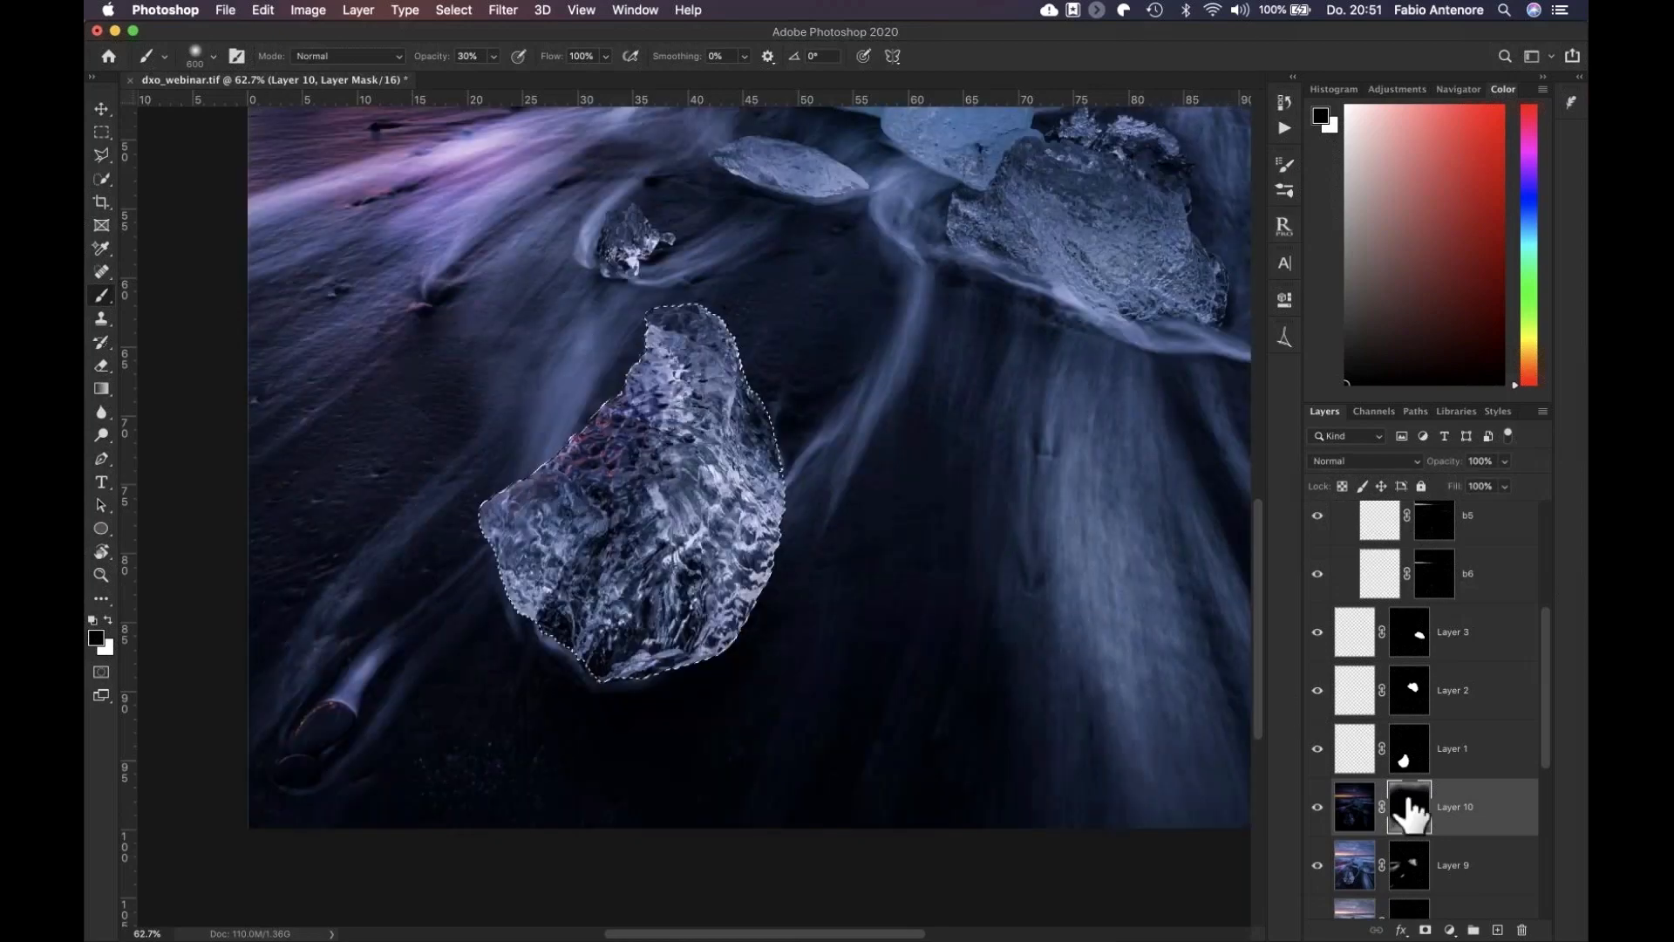
key(super+0)
click(1319, 809)
click(1319, 809)
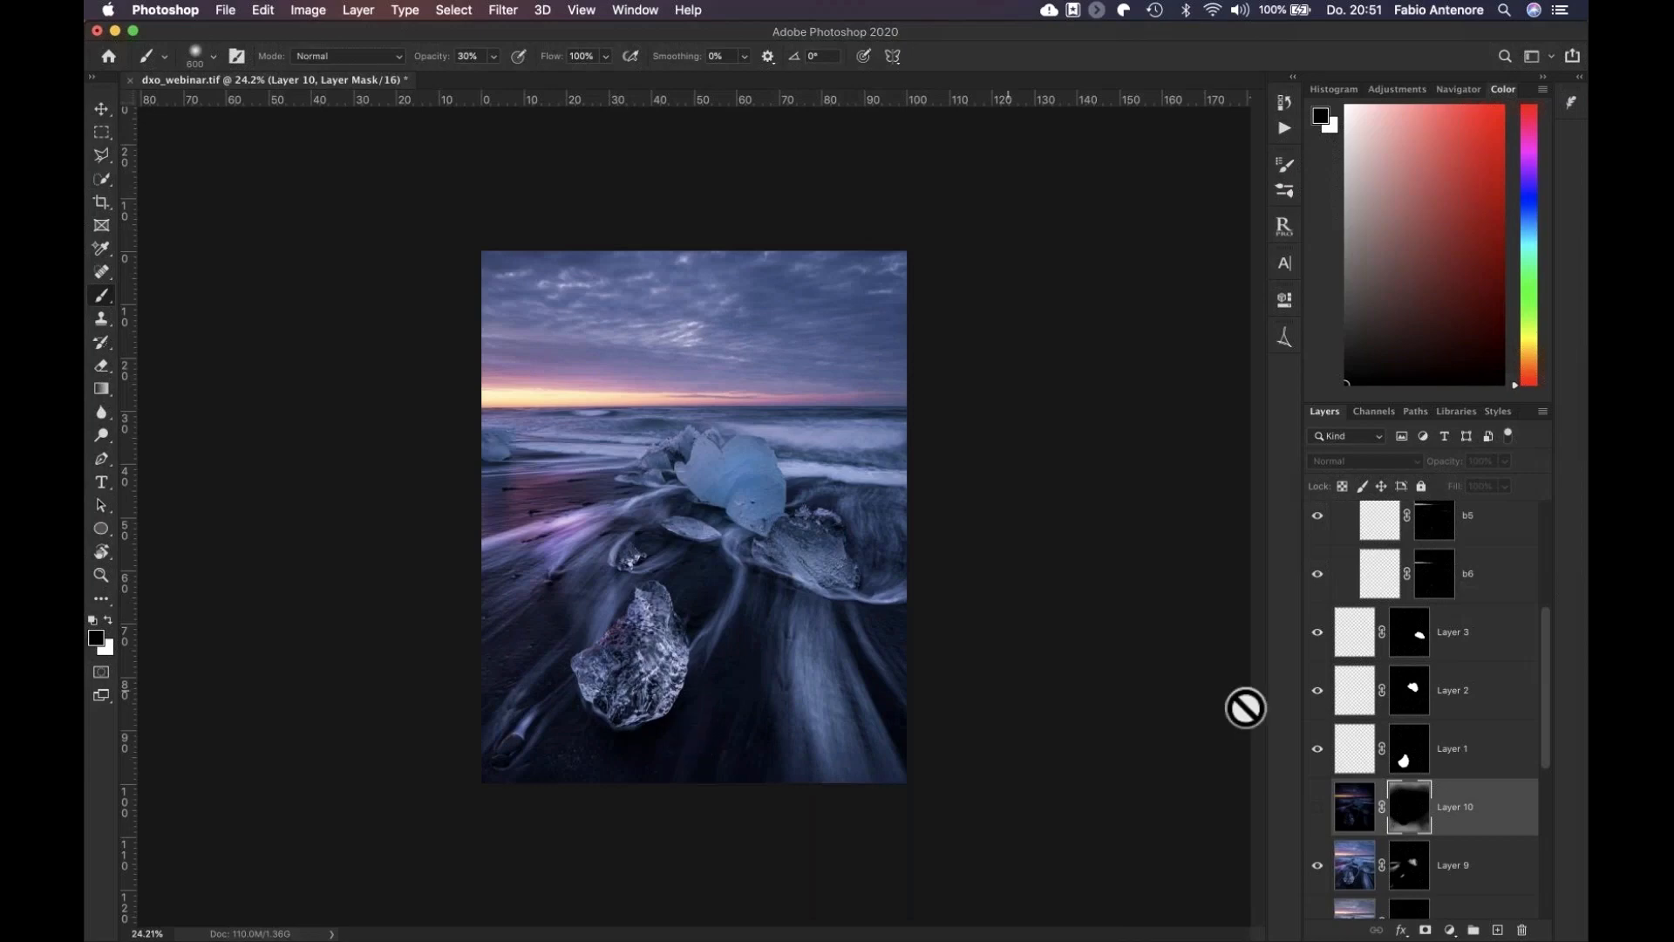
click(1317, 807)
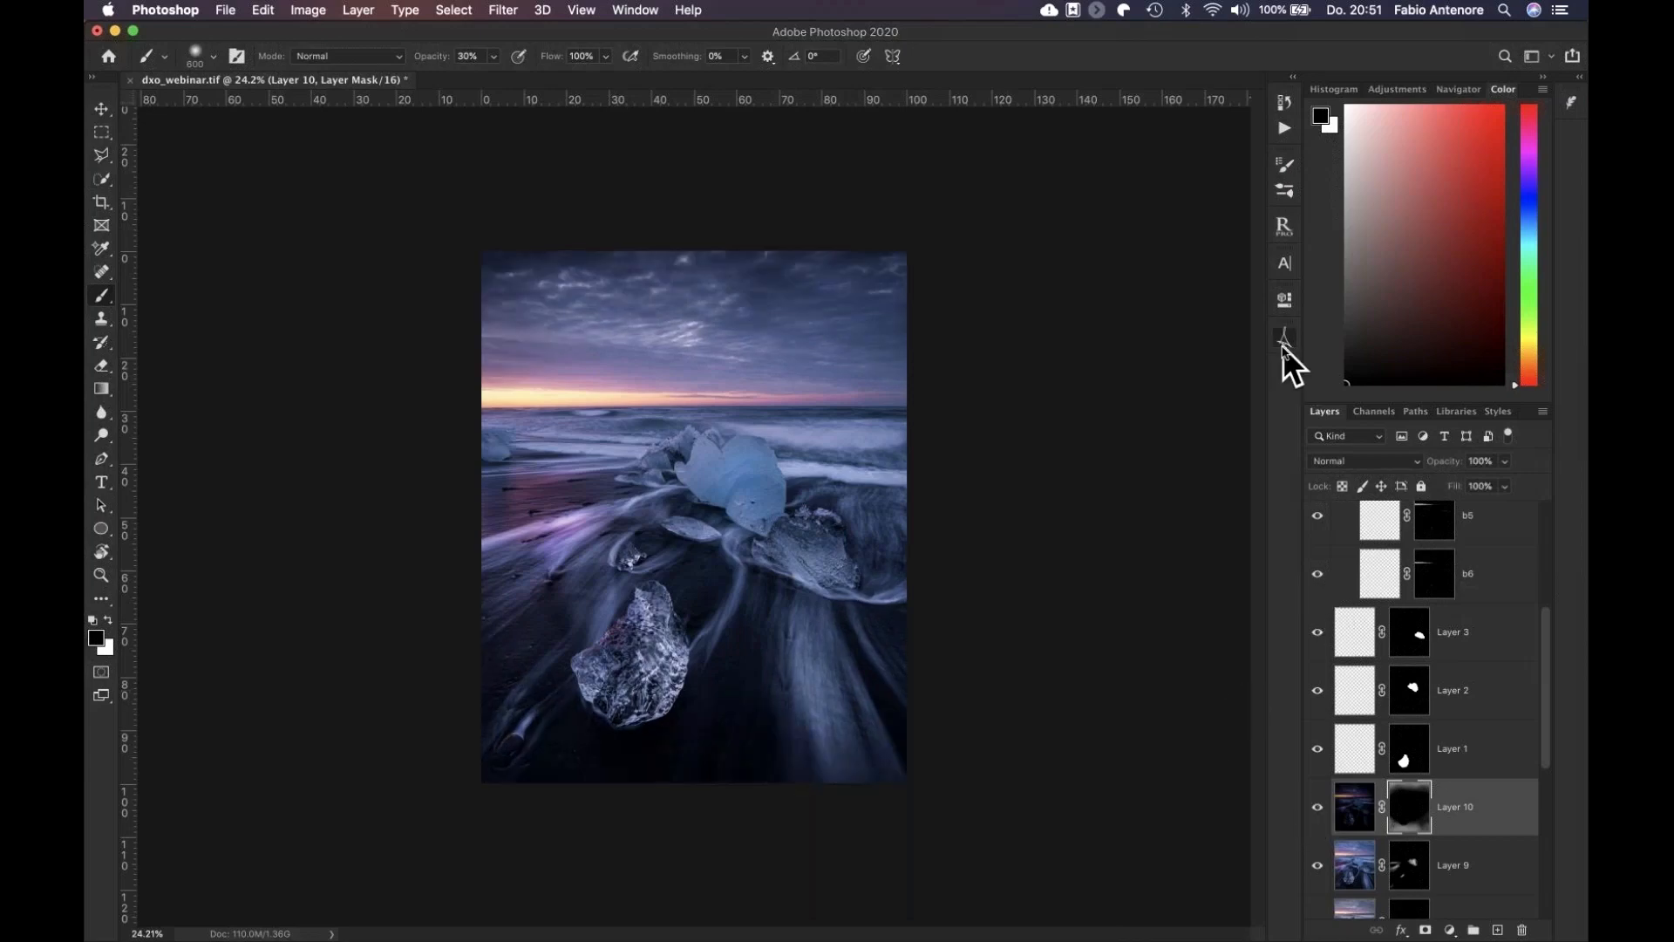
Preview bright luminosity mask 1 again and load it as a selection
click(1283, 340)
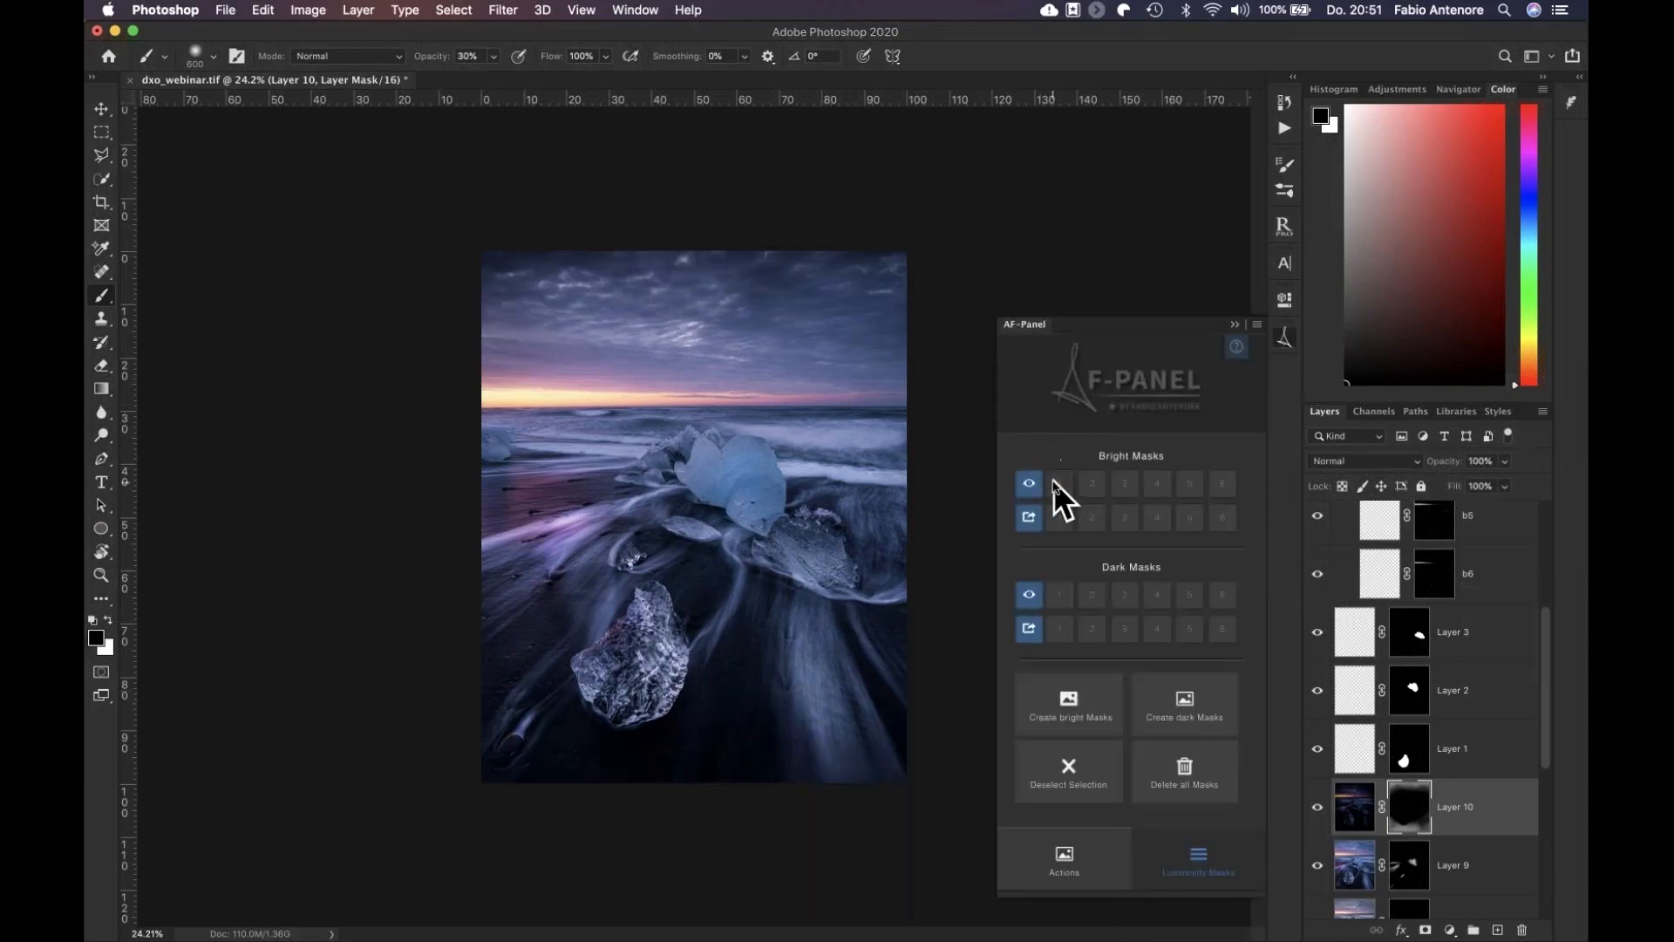
click(1056, 483)
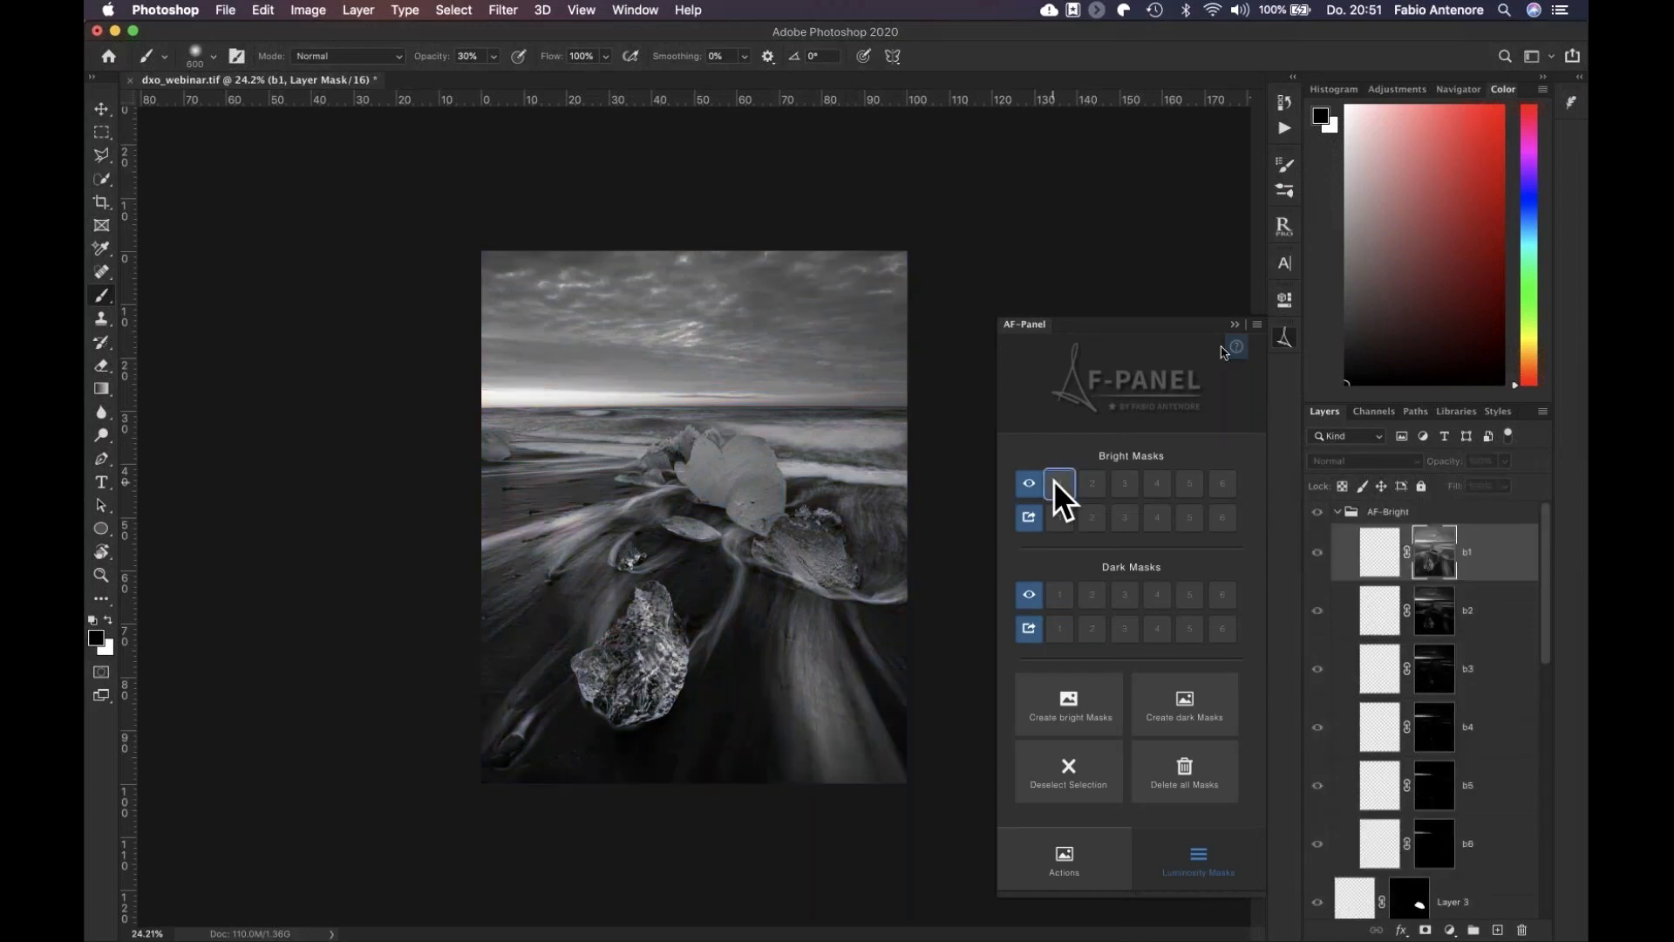
scroll(1423, 665, up, 3)
scroll(1414, 808, down, 2)
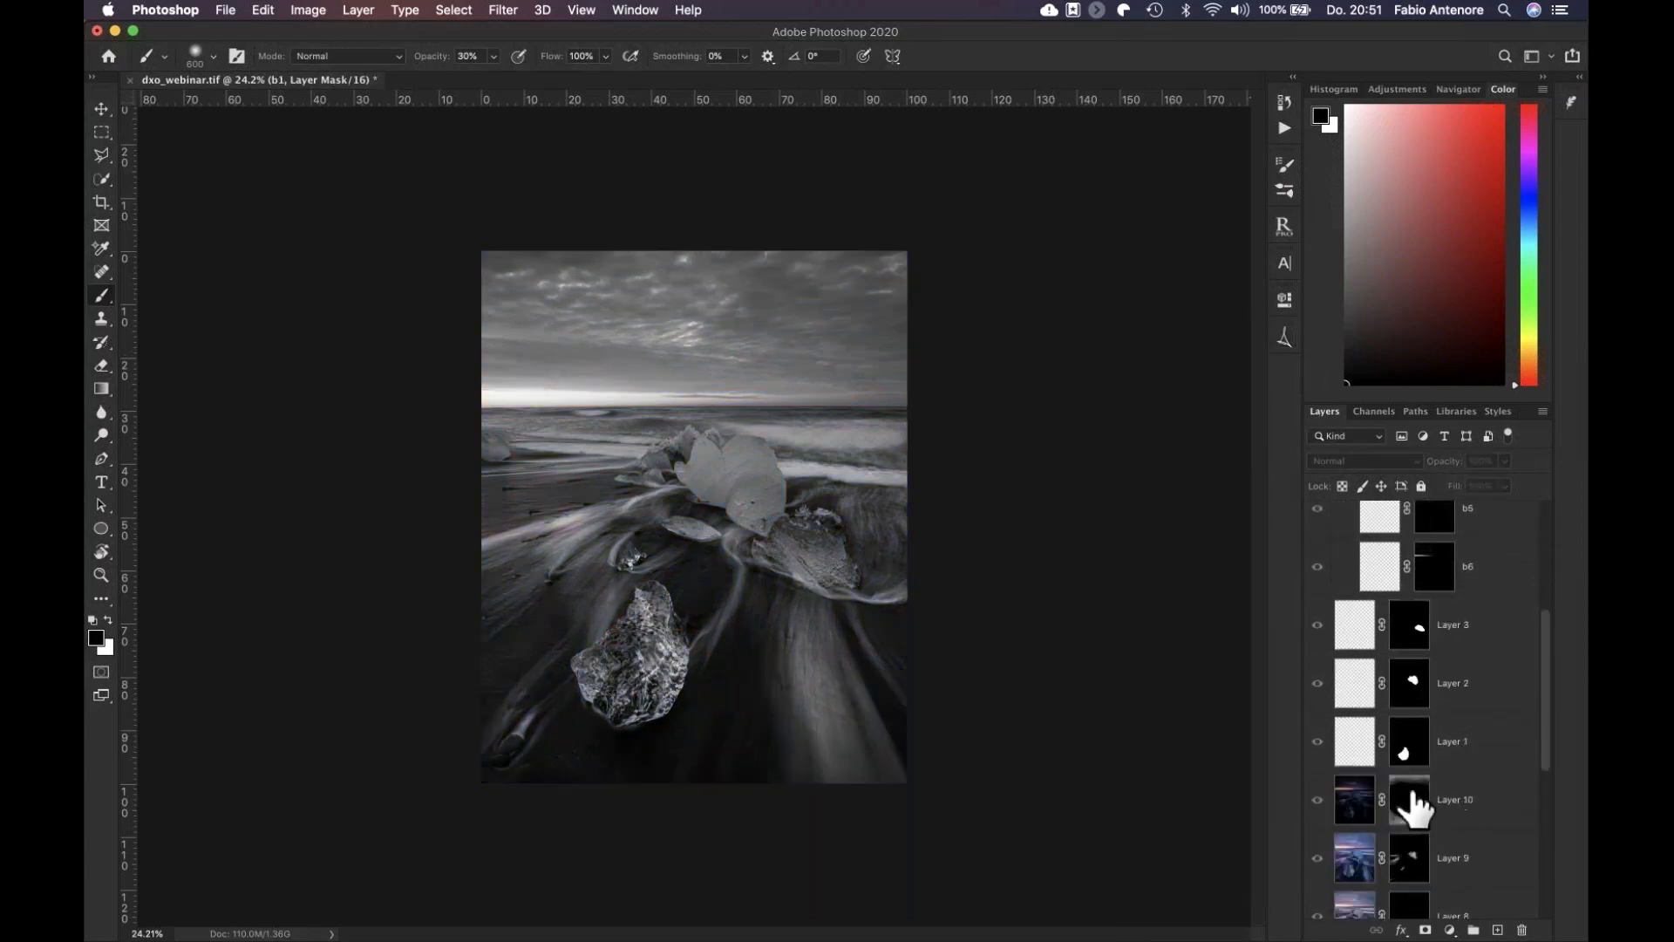
scroll(1414, 808, up, 1)
click(1284, 337)
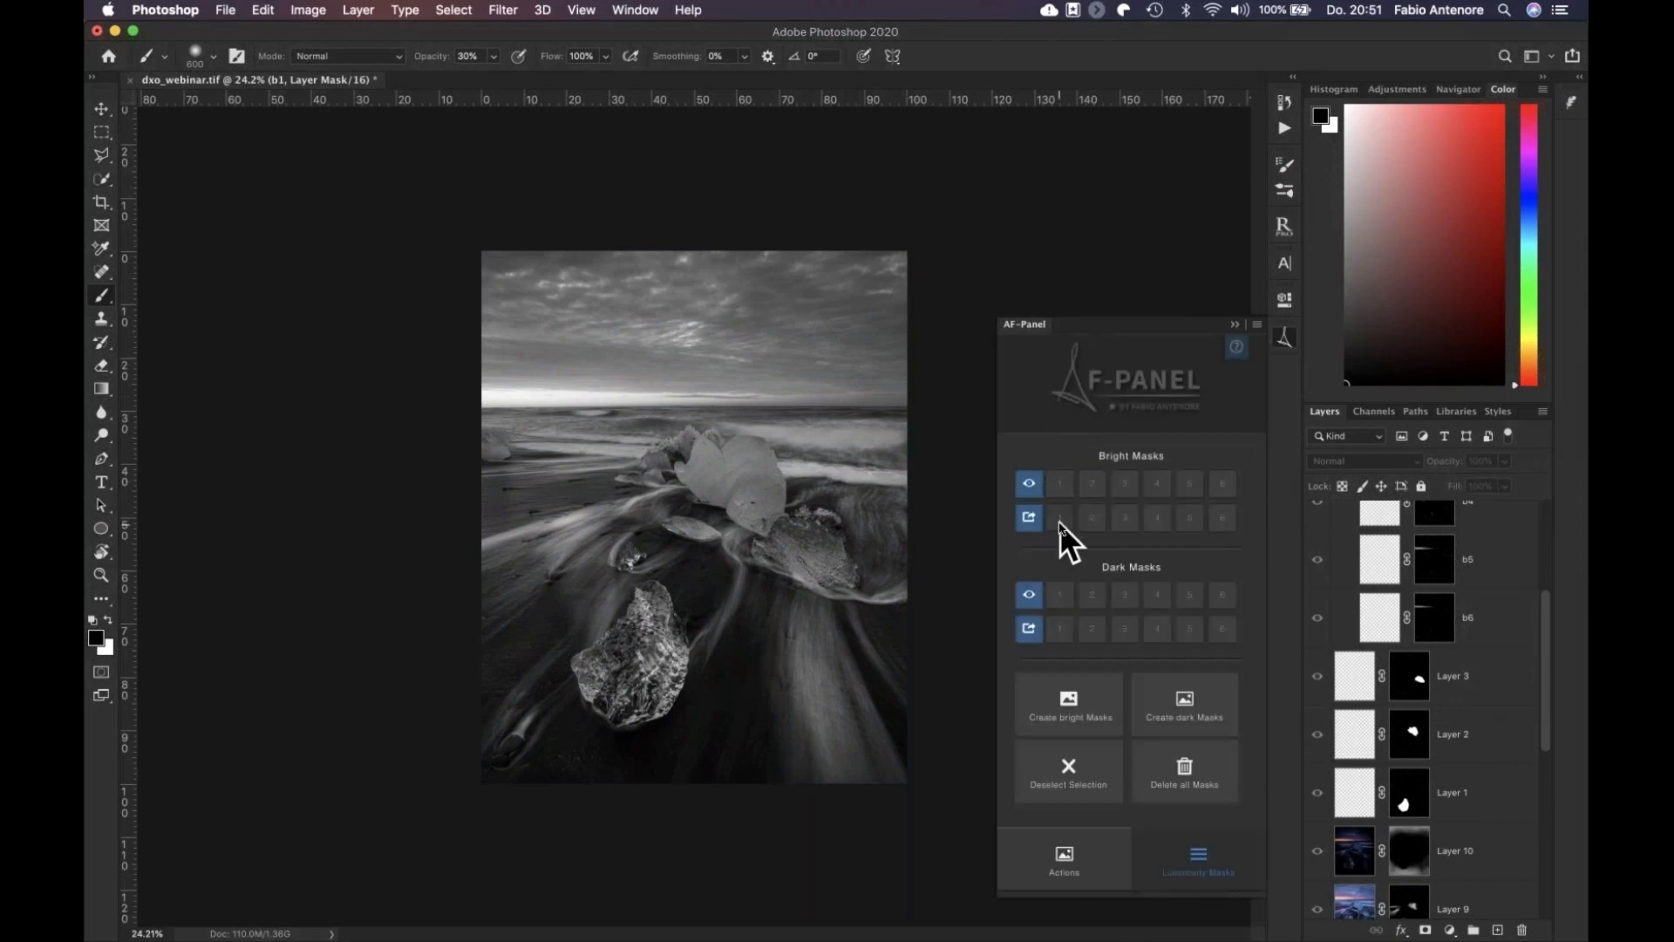
click(1060, 518)
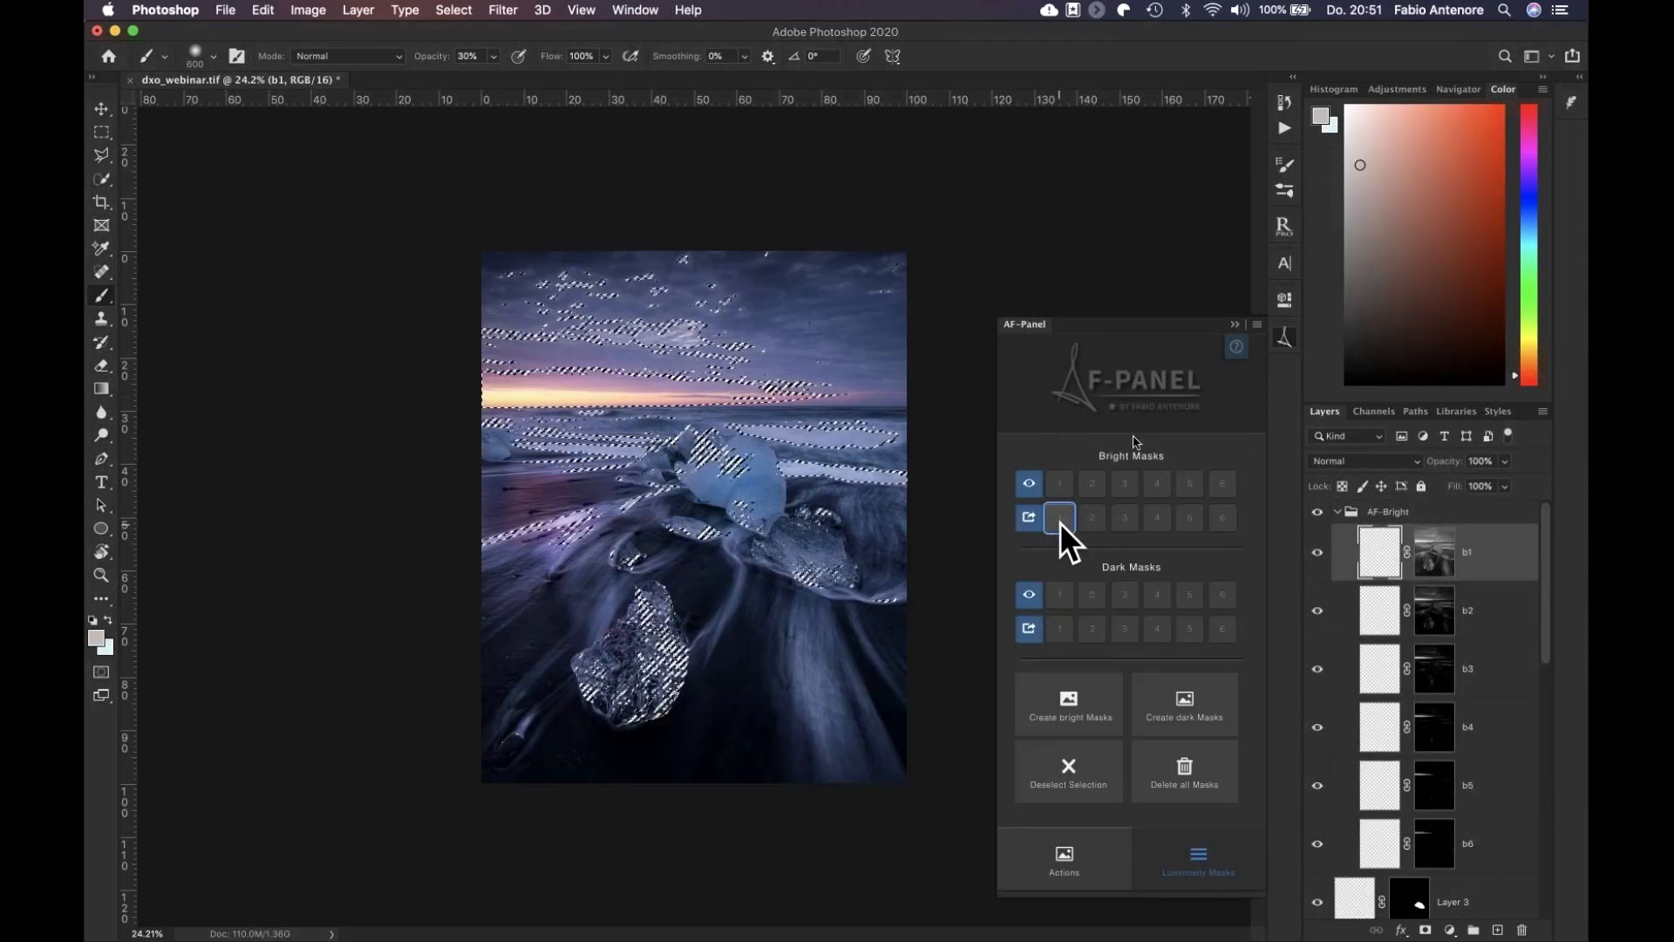
click(1235, 324)
scroll(1465, 791, down, 3)
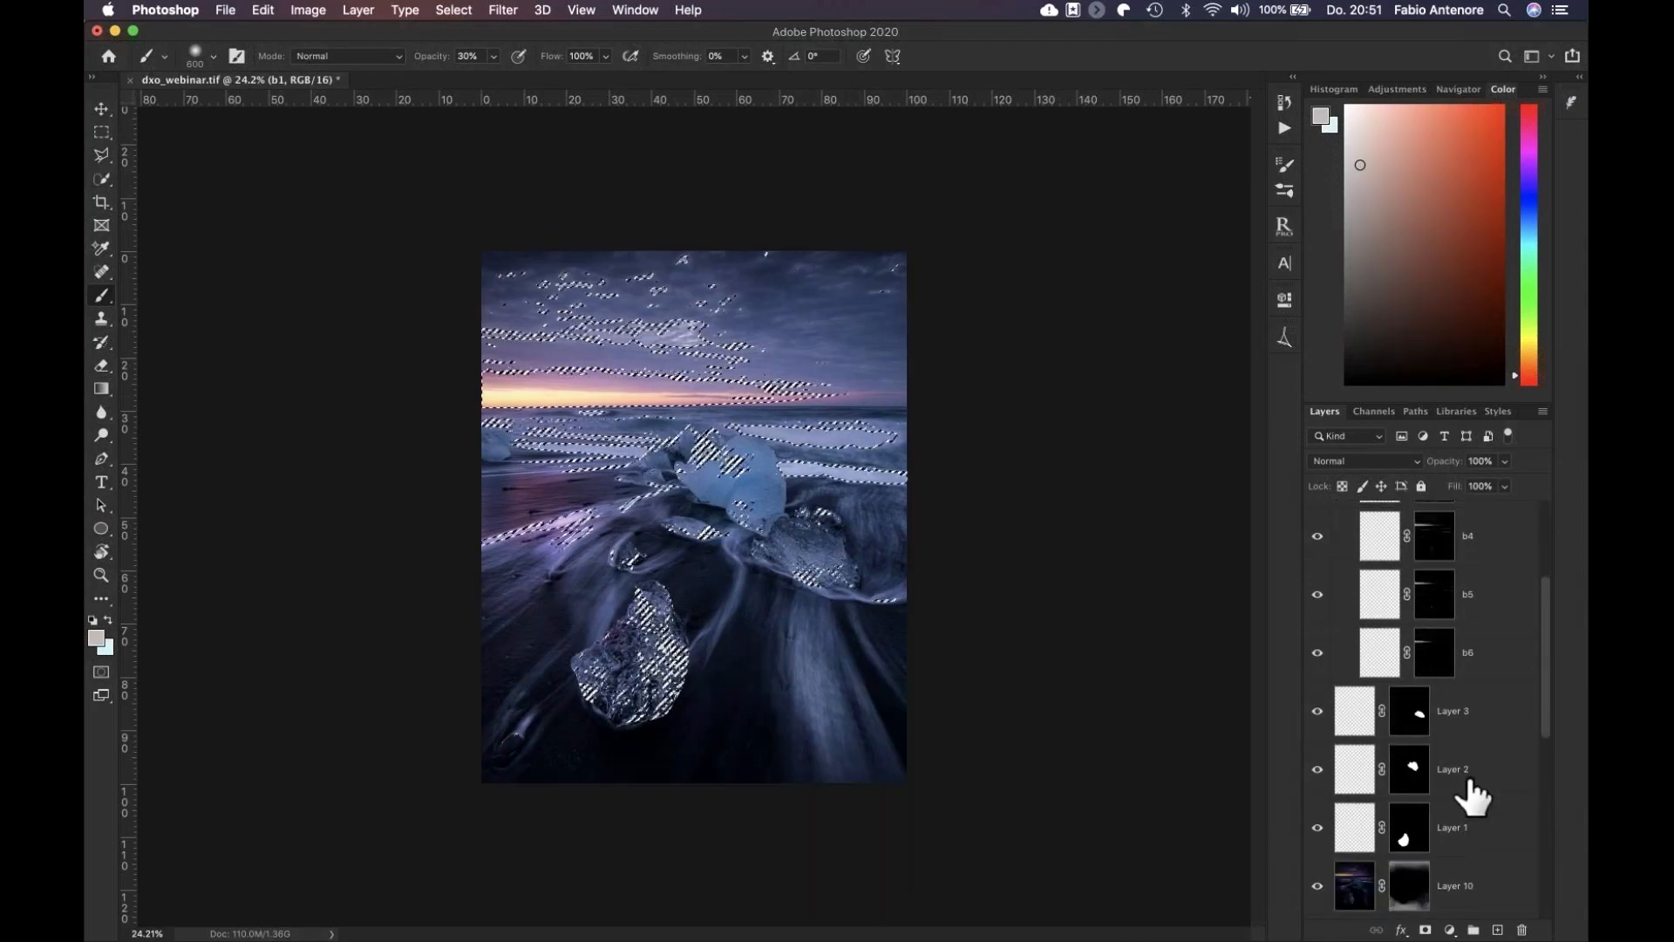
Paint black with a 900 px brush at 40% opacity across the lower foreground on Layer 10's mask, and compare the layer hidden and shown
click(1409, 885)
key(super+d)
key(bracketright)
key(bracketright)
key(bracketright)
key(4)
drag(664, 748, 461, 664)
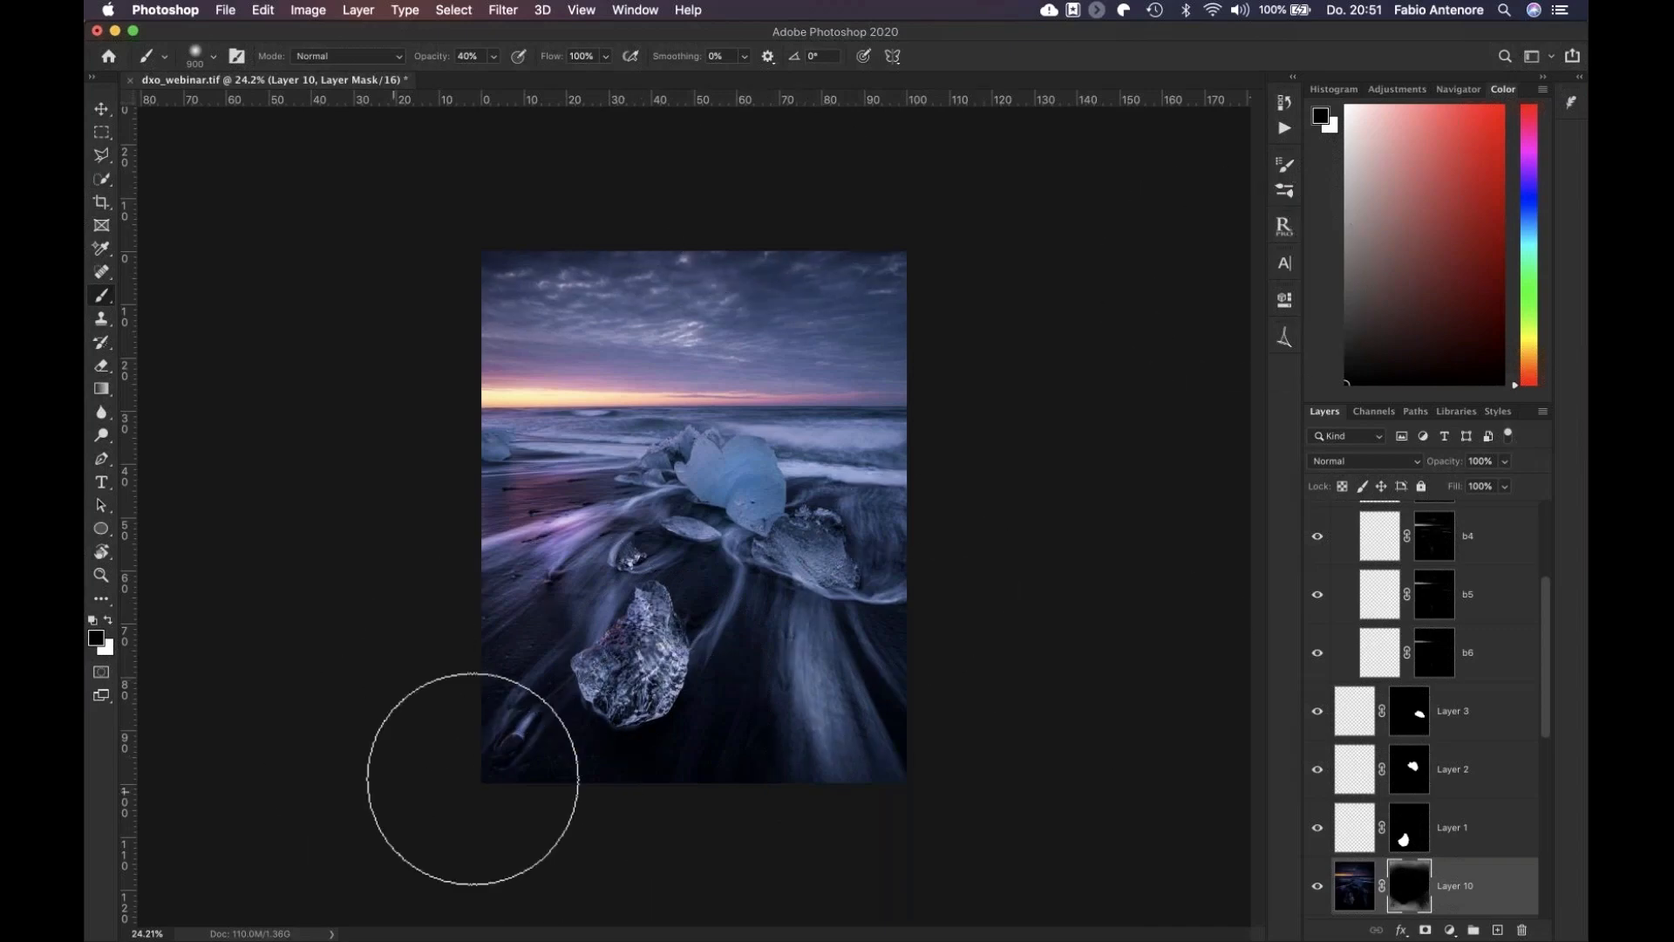
click(1317, 885)
click(1318, 885)
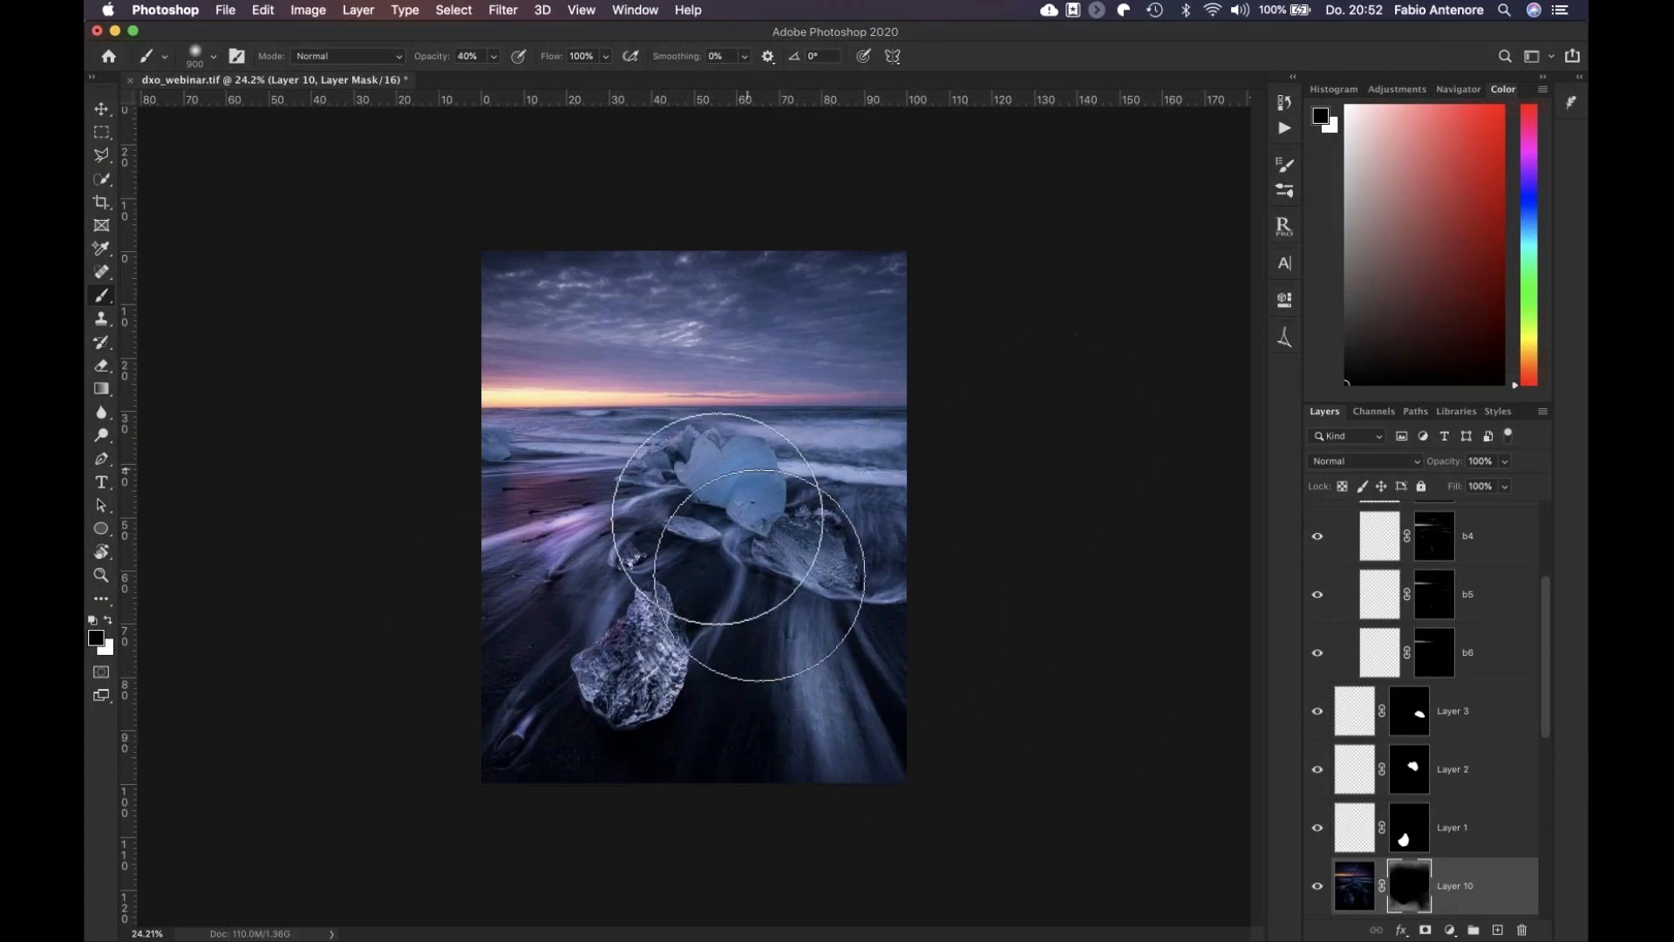
Open Nik Collection's Sharpener Pro 3: (2) Output Sharpener for Layer 11
scroll(654, 589, up, 2)
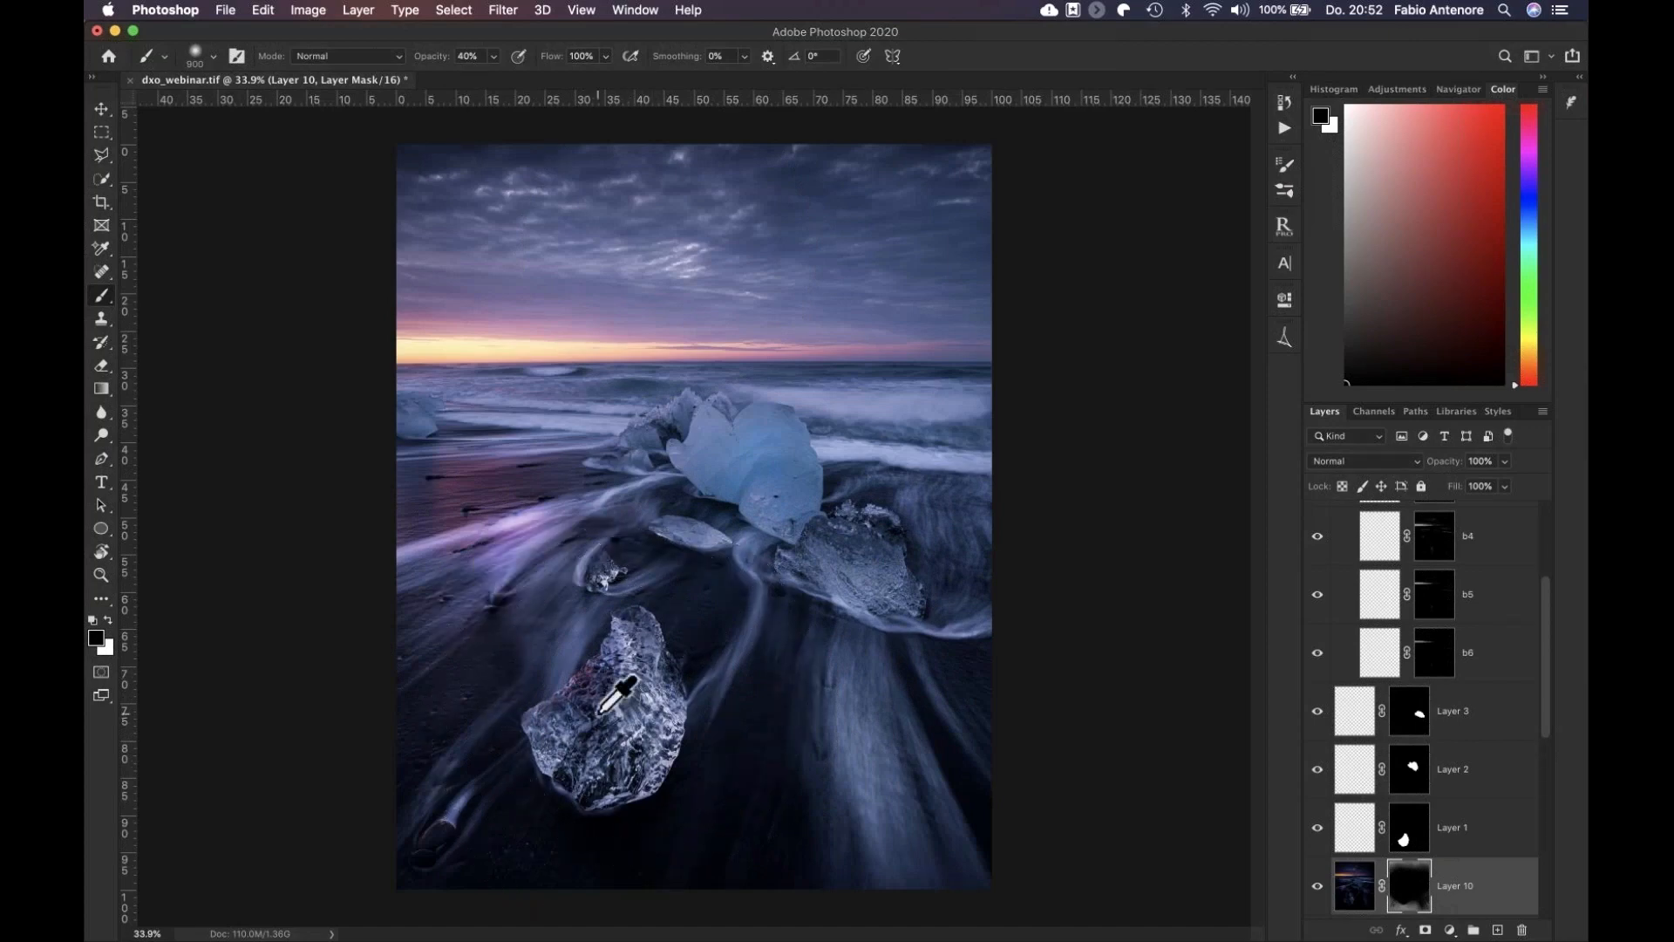
scroll(602, 706, up, 3)
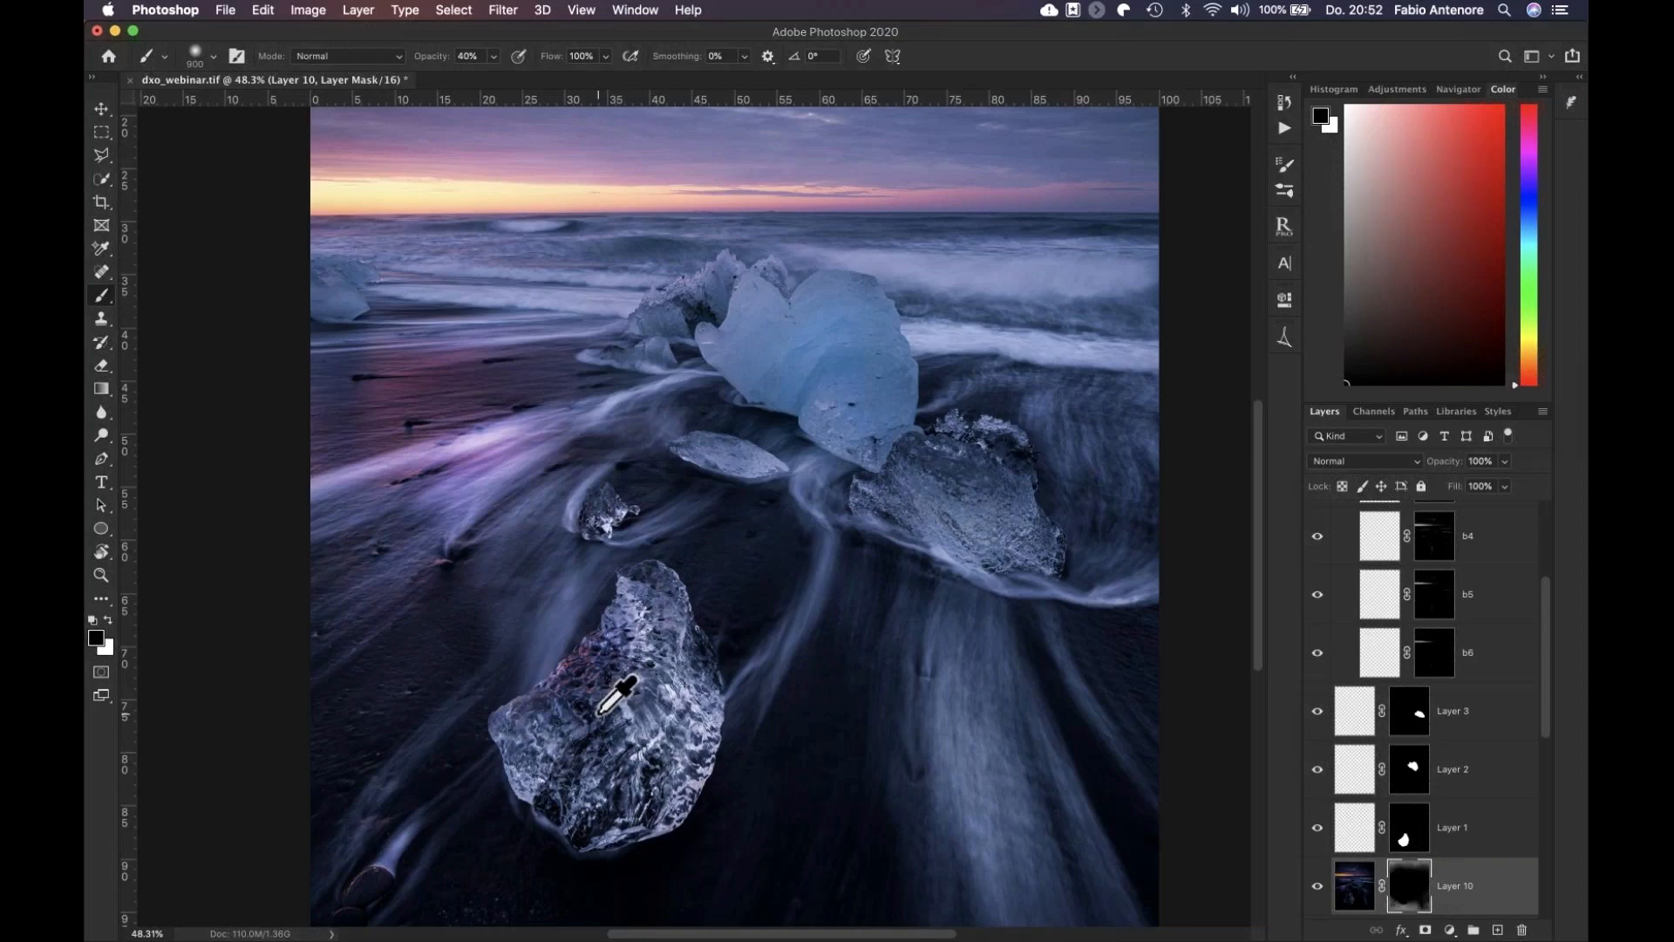
click(503, 10)
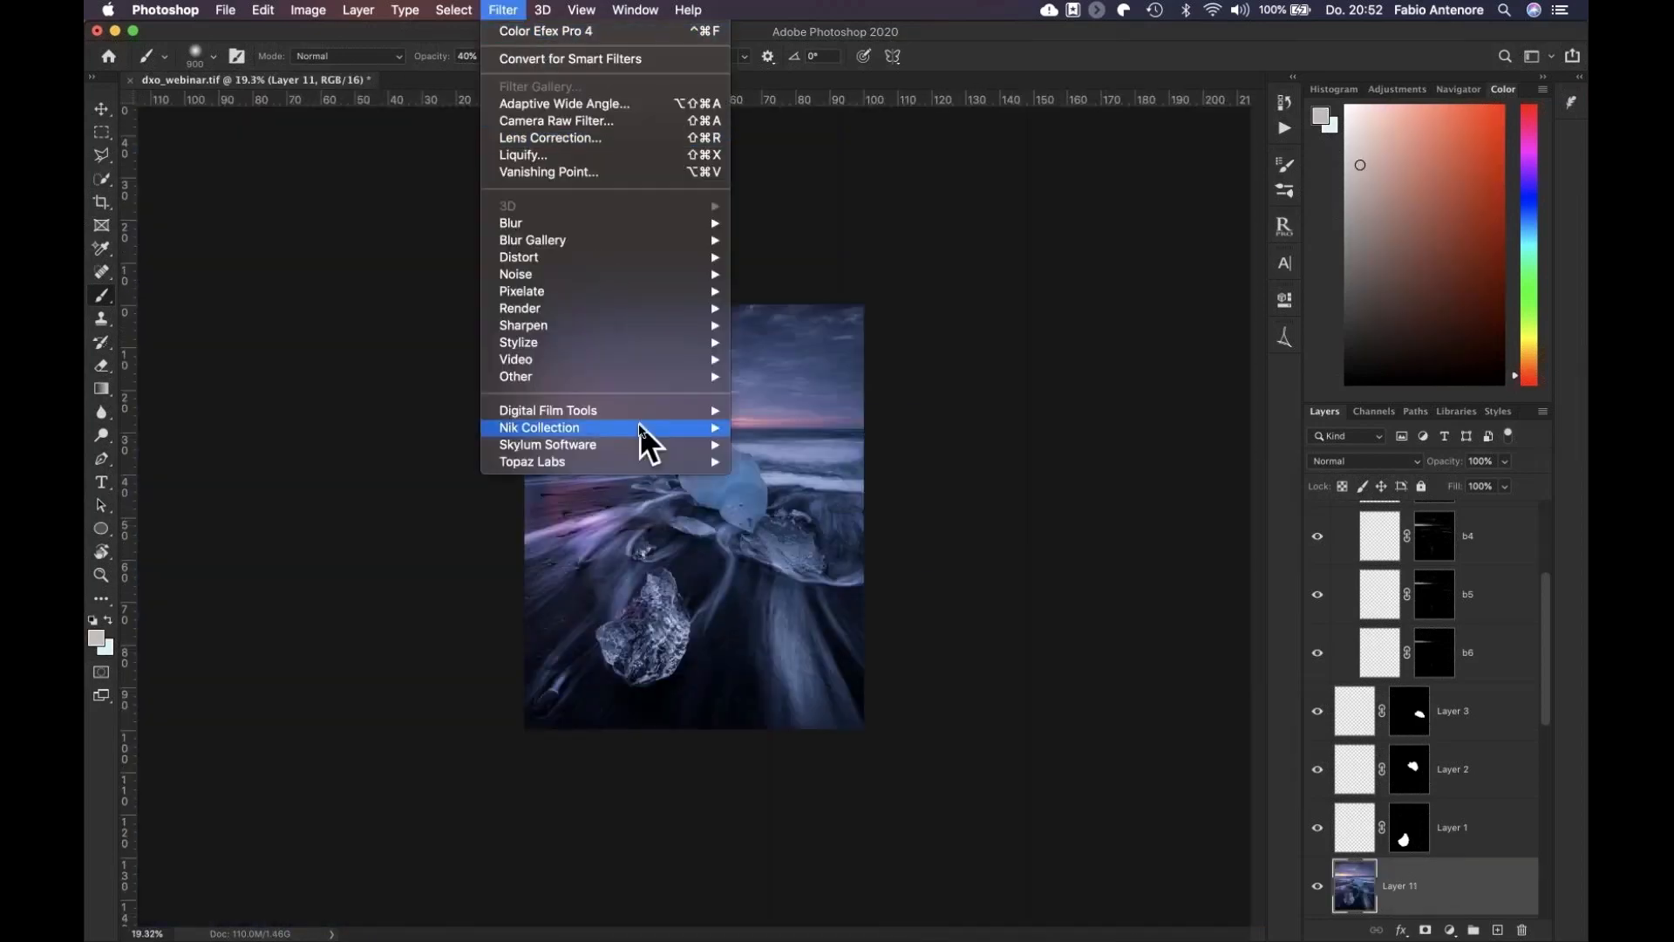
mouse_move(654, 423)
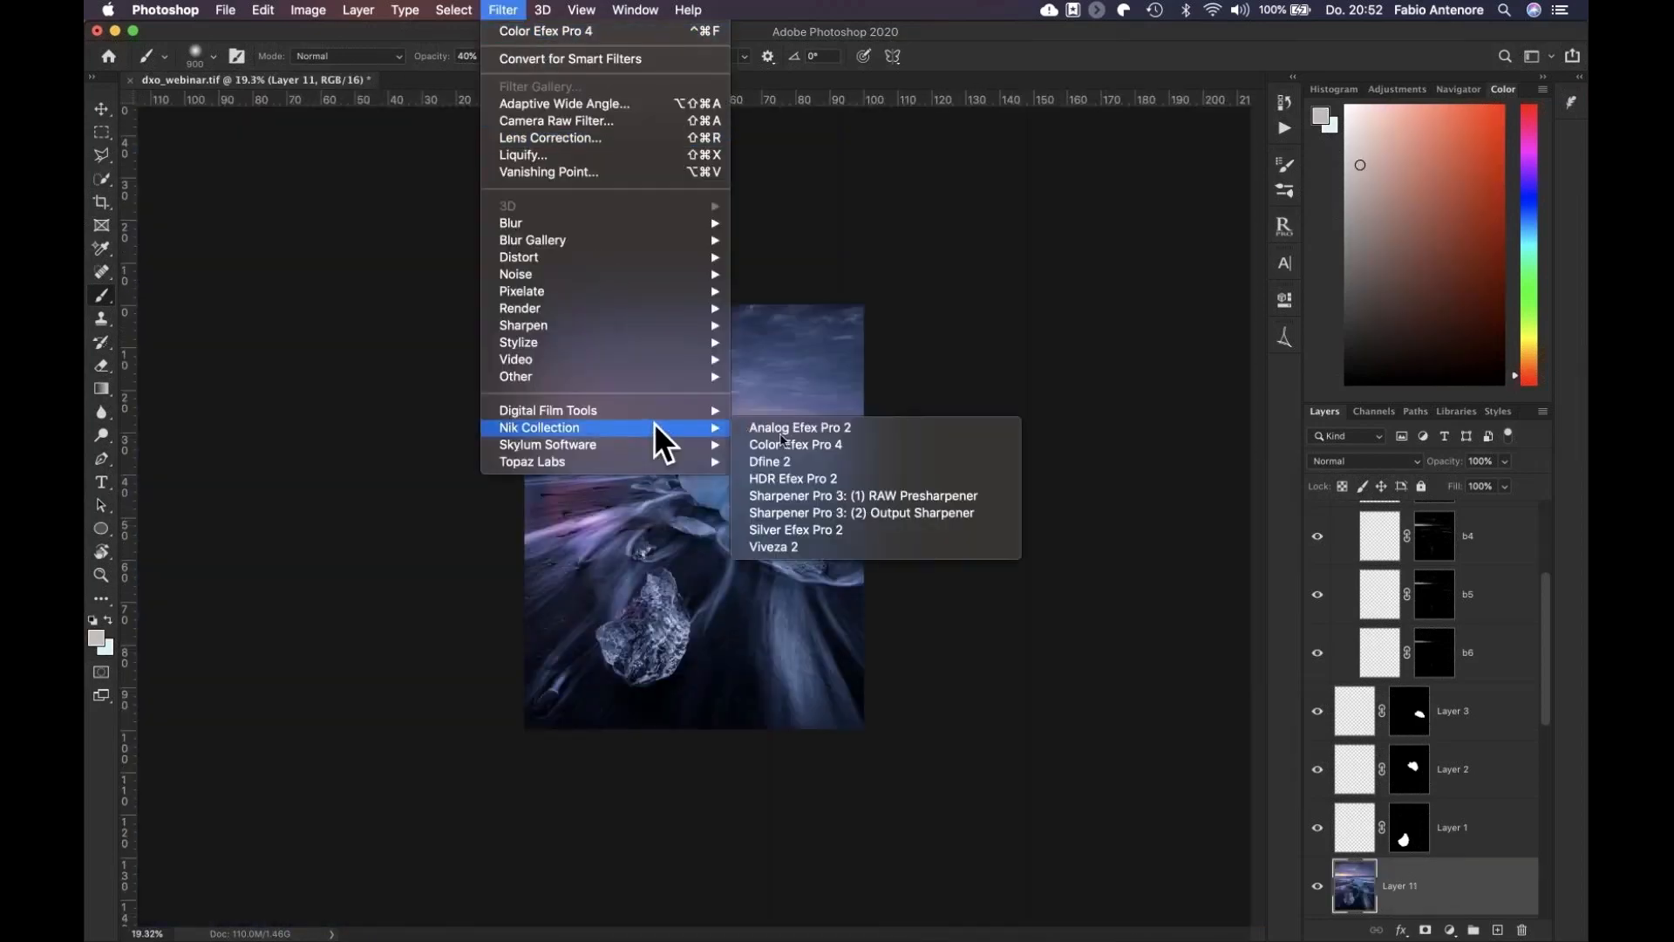
click(845, 513)
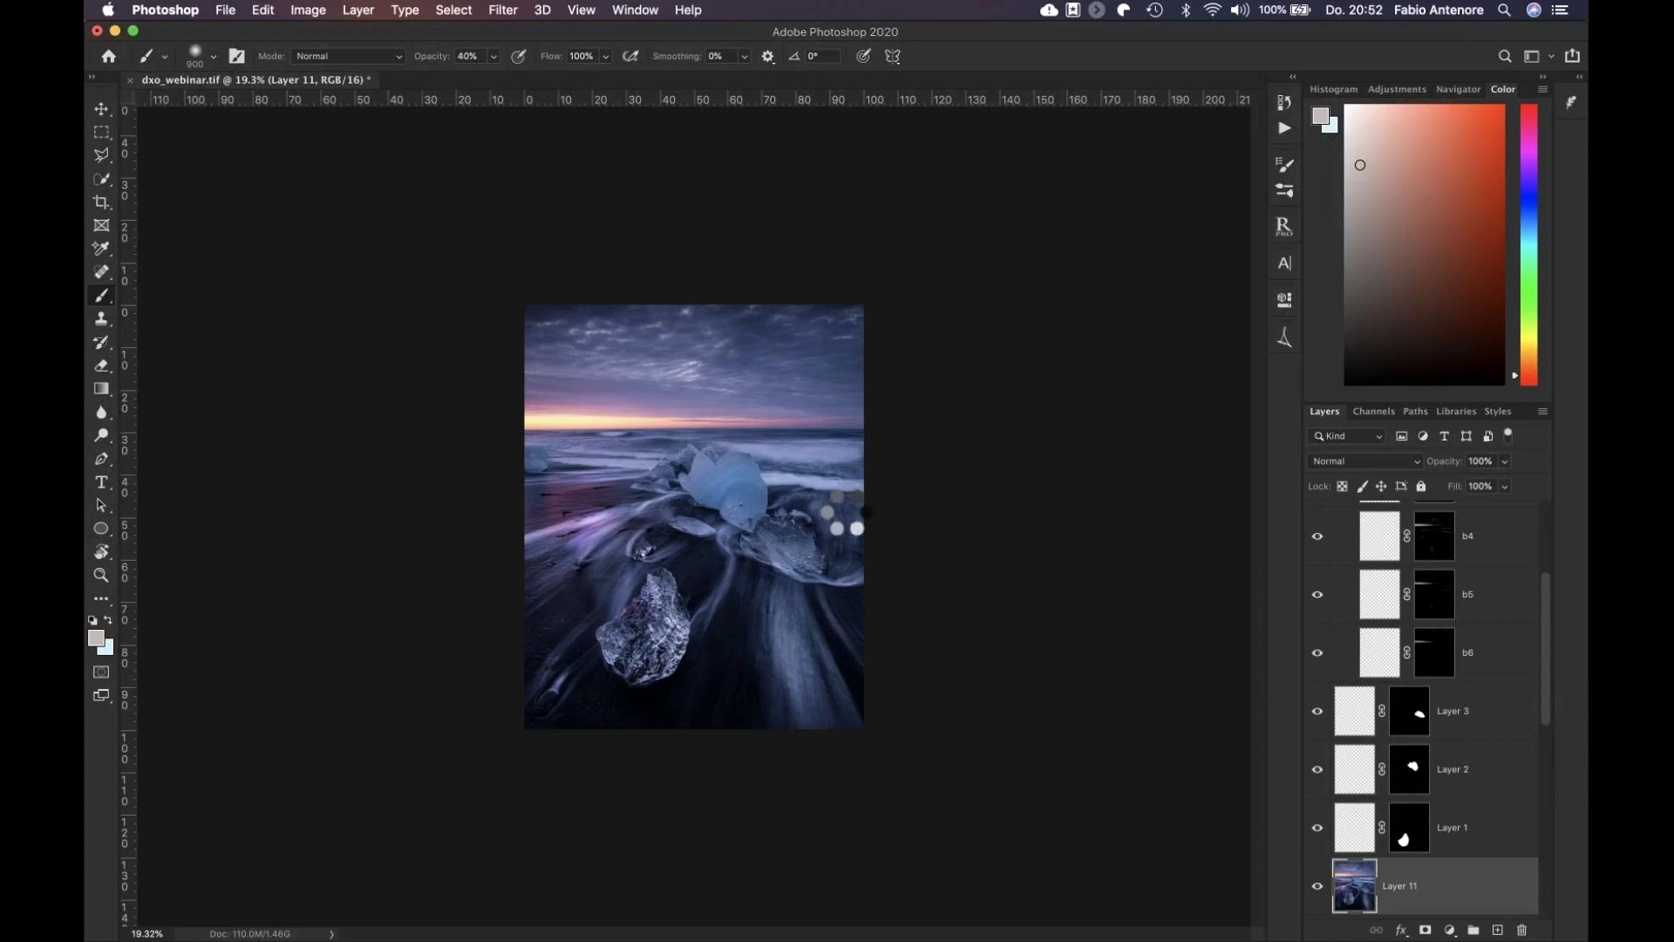
click(515, 10)
mouse_move(664, 422)
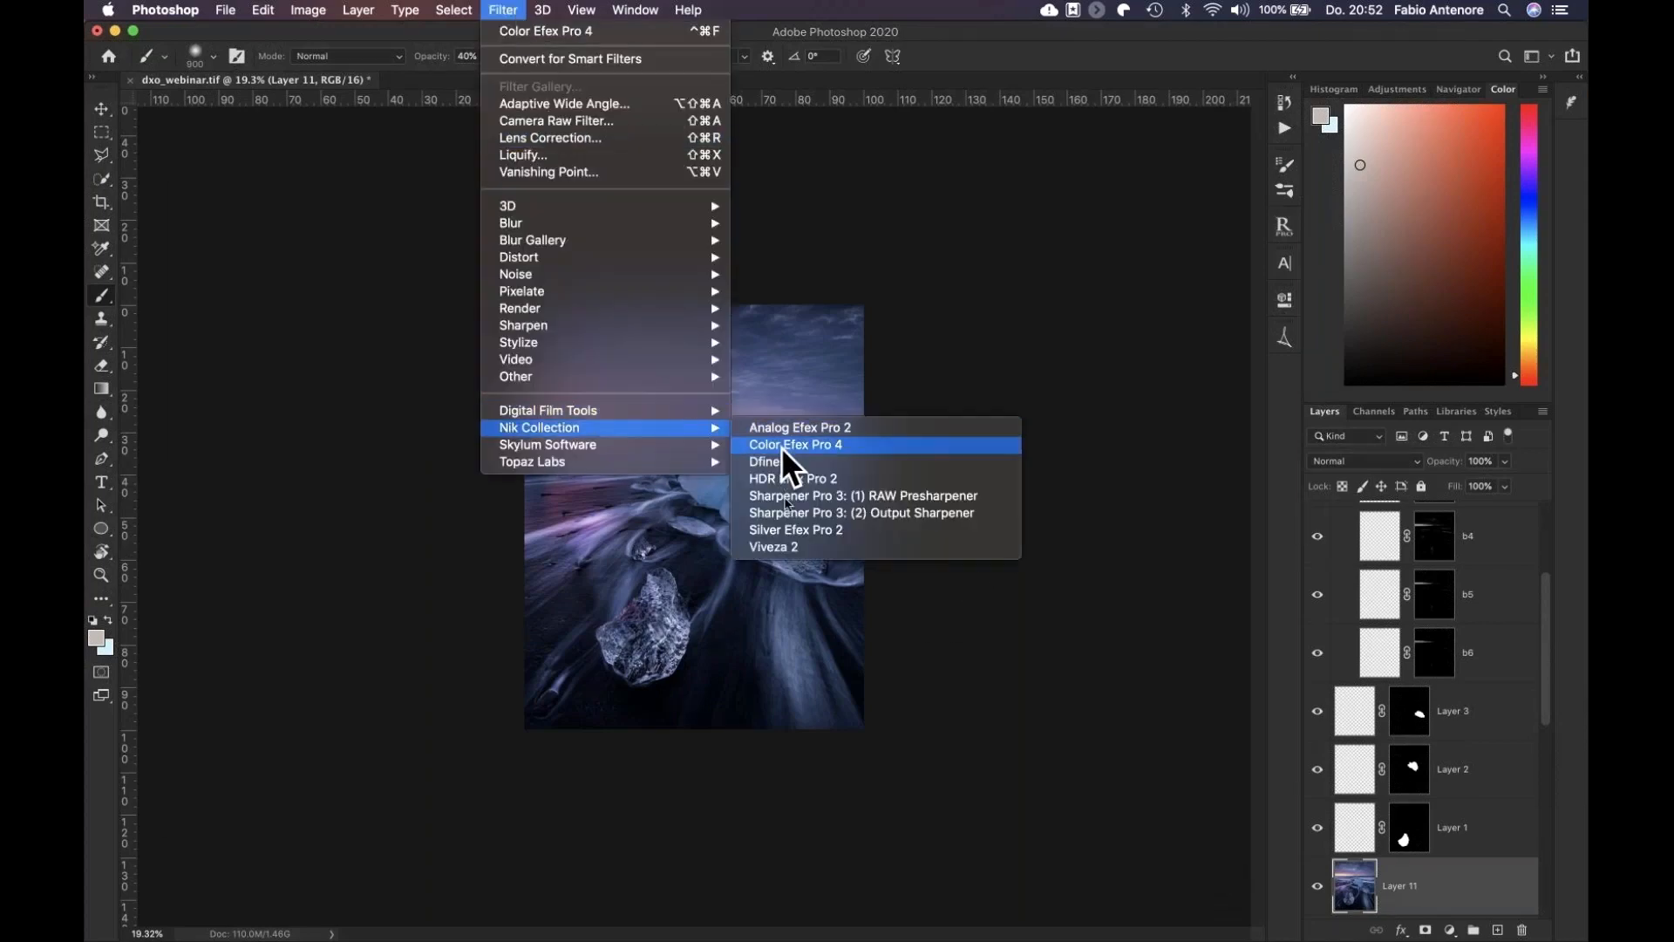
click(795, 515)
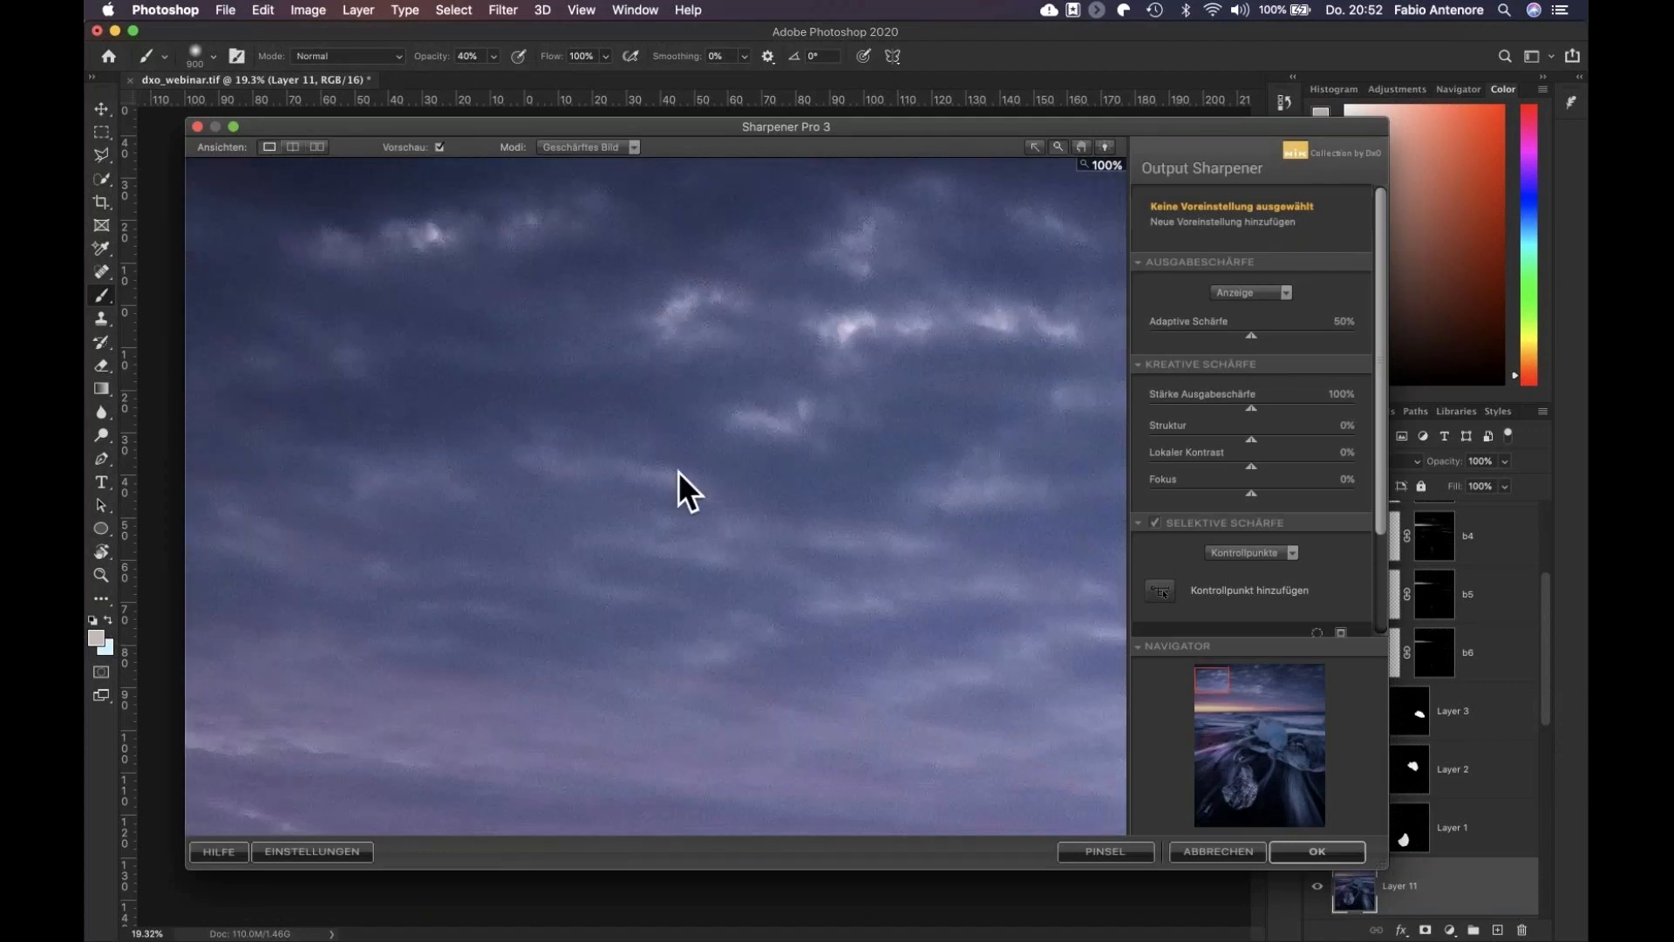
Apply display output sharpening with 46% adaptive sharpness and 19% structure, comparing the preview on and off at 100% on the front ice block
scroll(678, 471, down, 3)
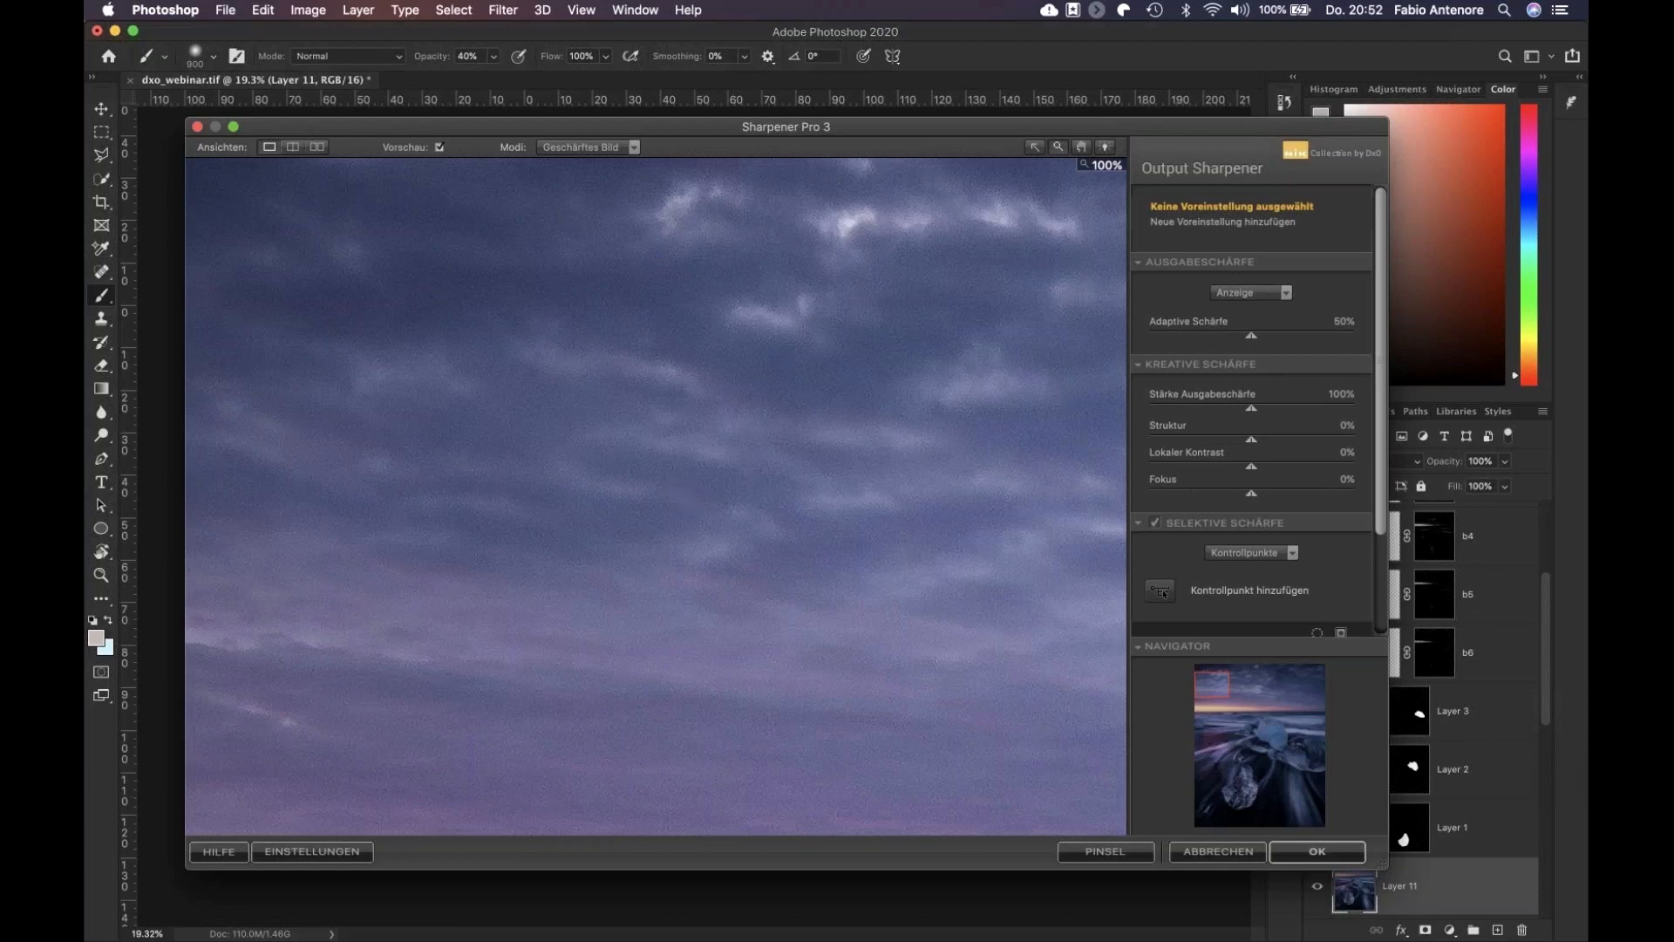
scroll(655, 495, down, 2)
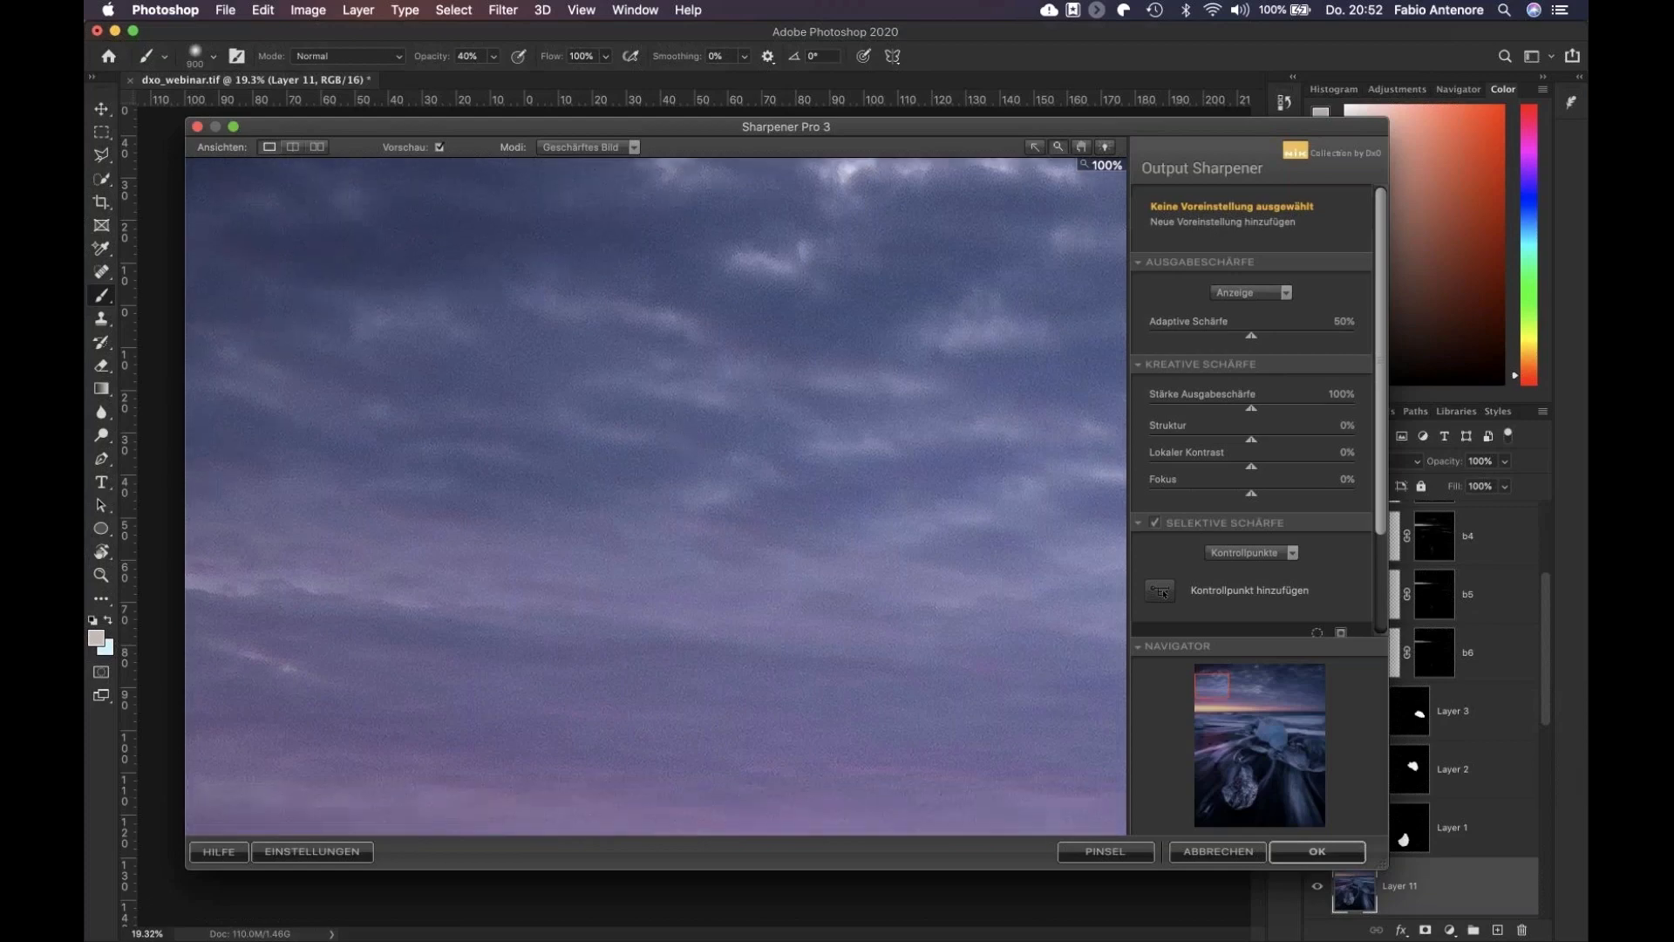
click(660, 497)
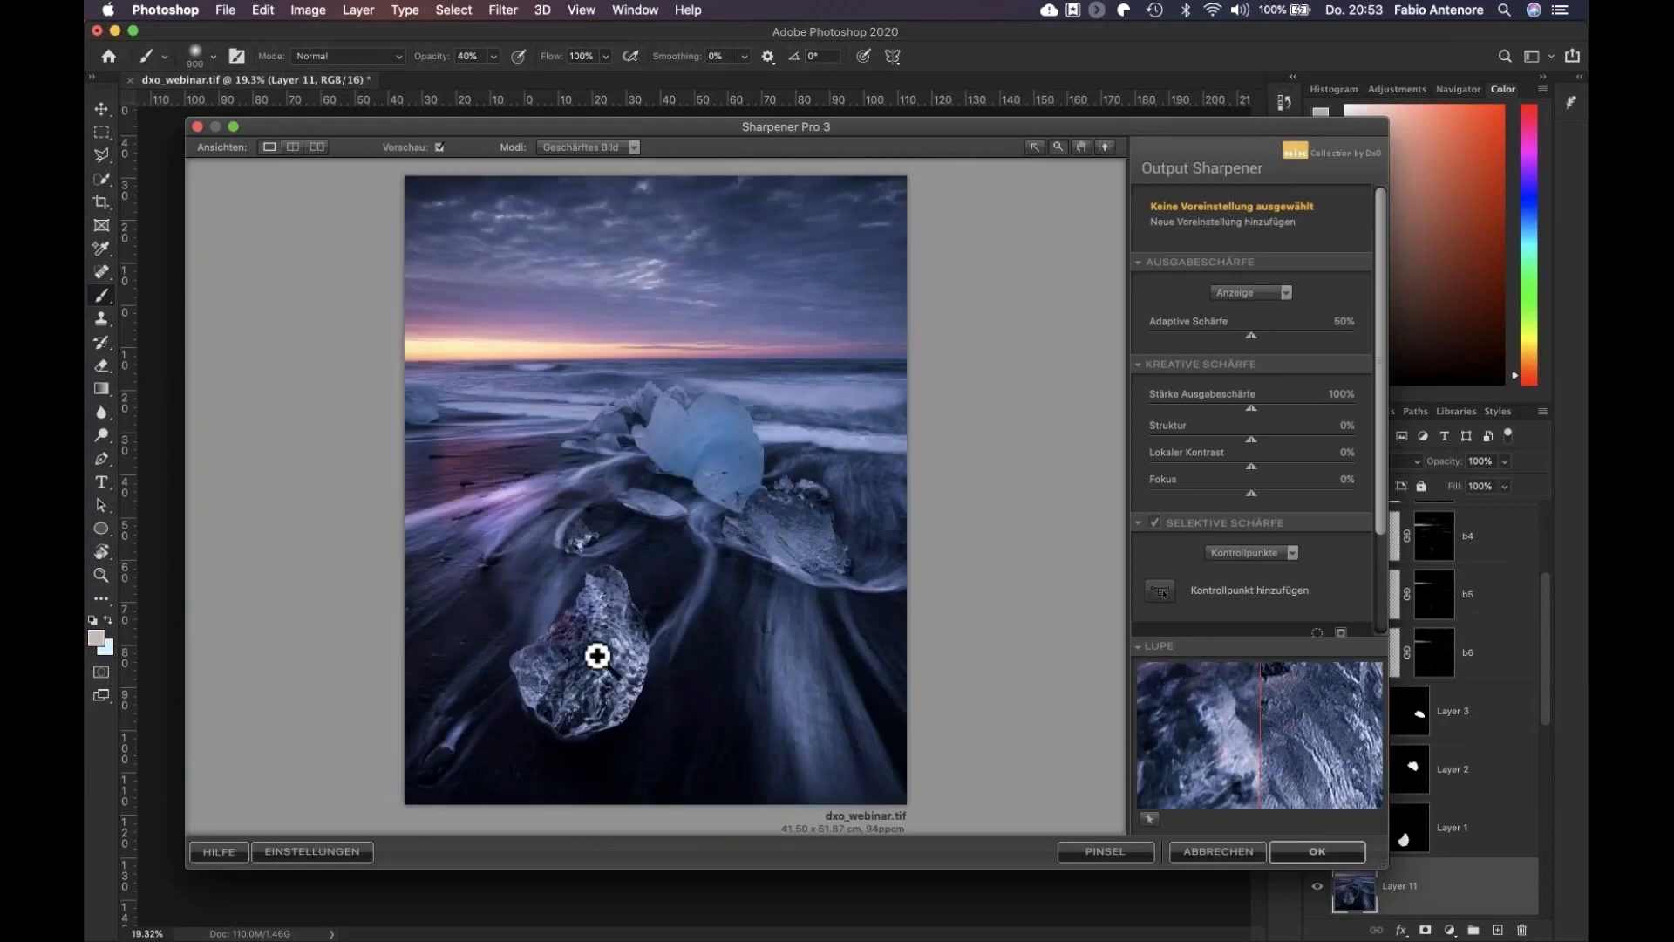
click(597, 655)
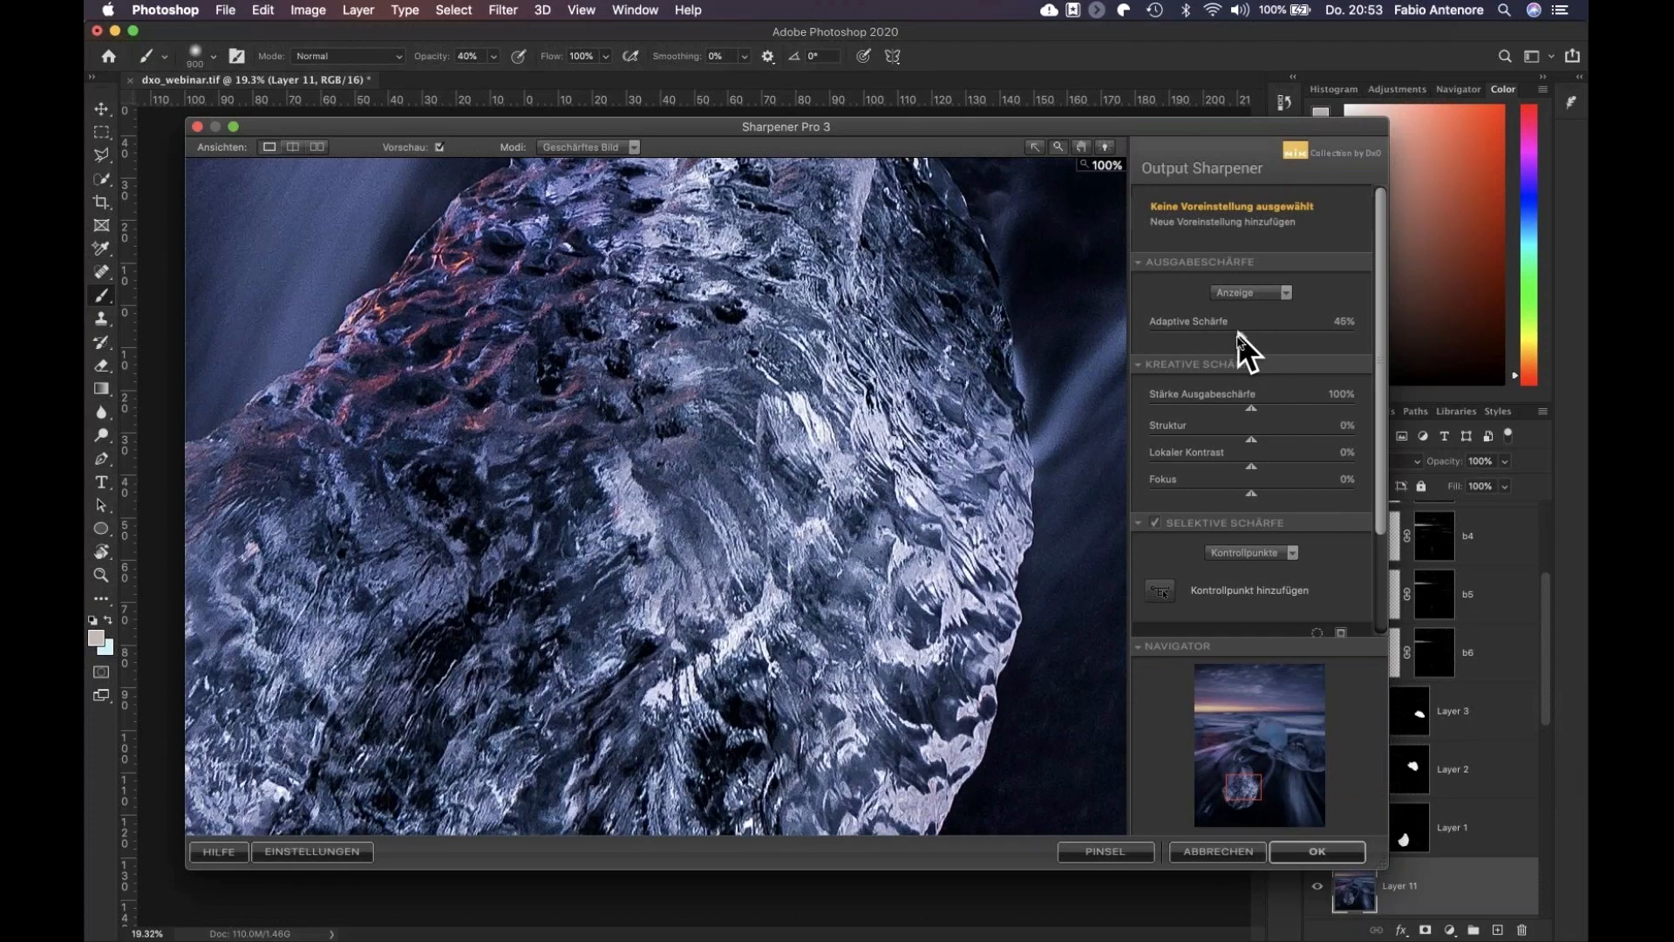
click(438, 146)
click(439, 147)
click(439, 147)
click(439, 147)
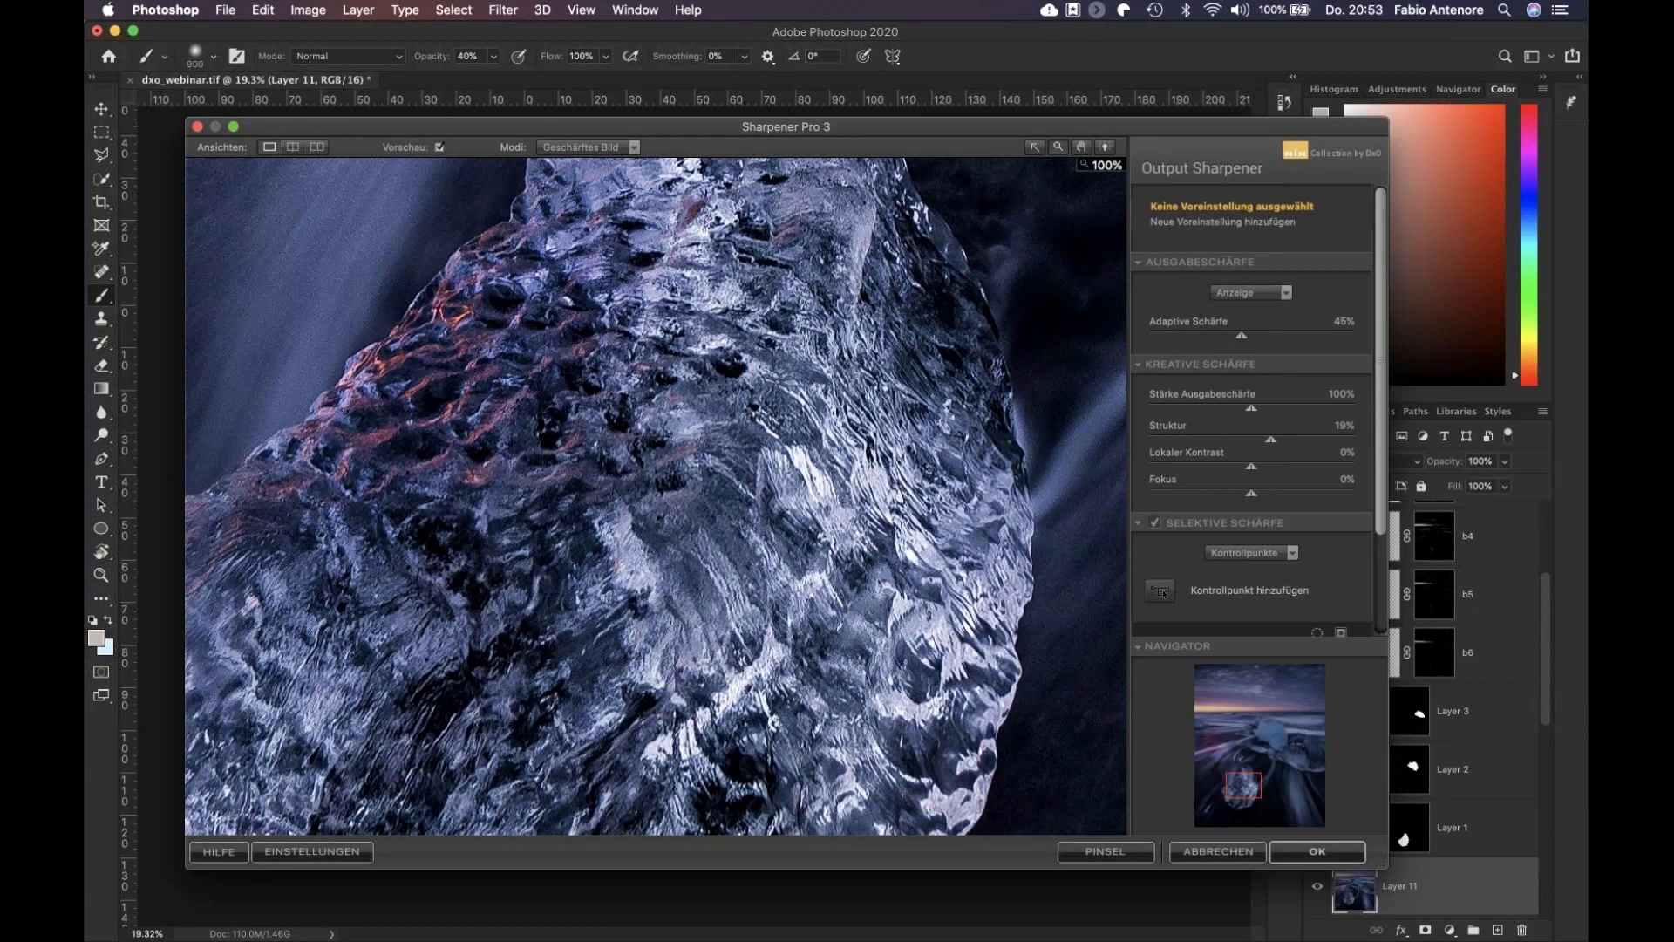
key(super+0)
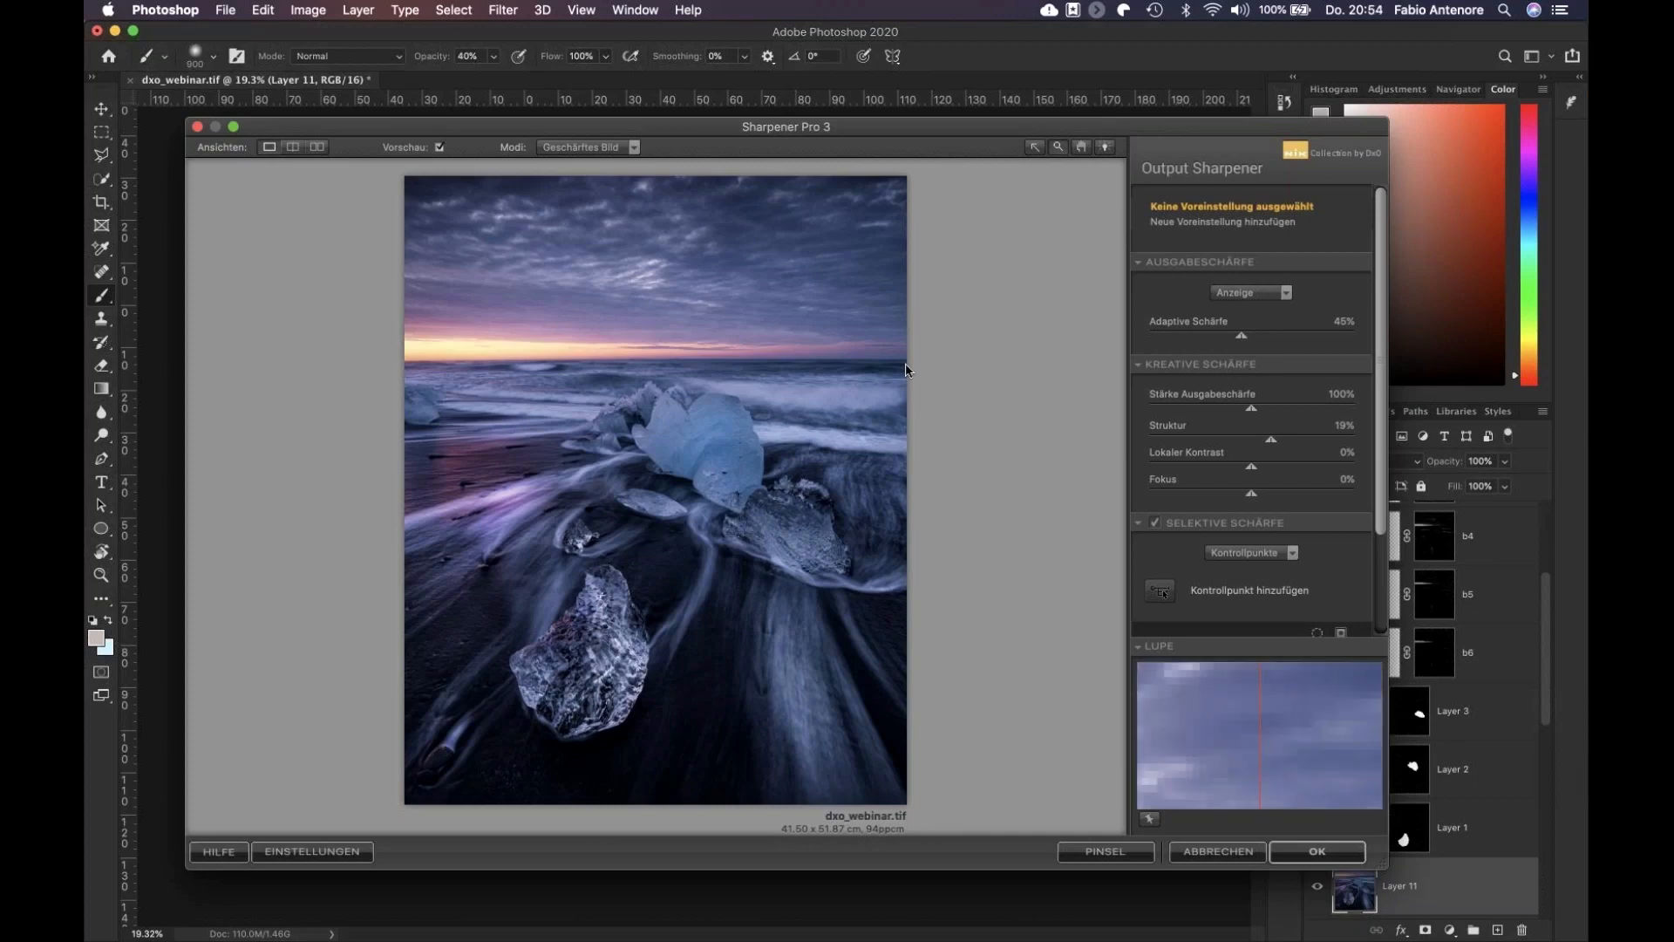
click(1334, 850)
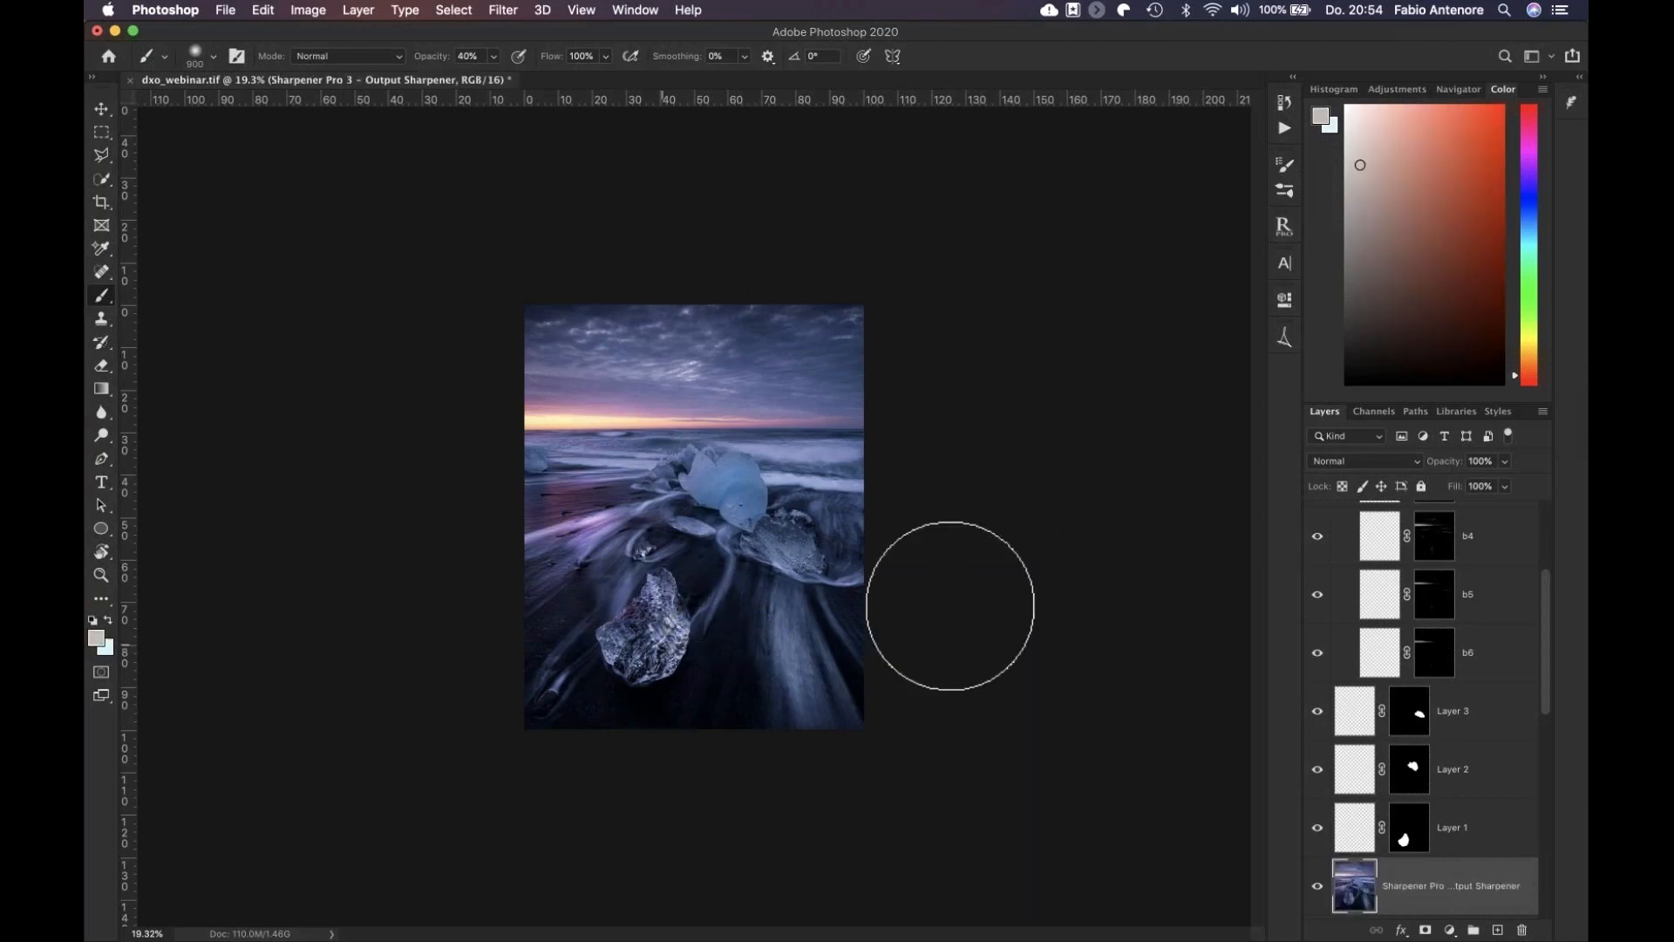
Add a black mask to the Output Sharpener layer and reveal the sharpening only on the front ice block, leaving no selection active
alt+click(1425, 930)
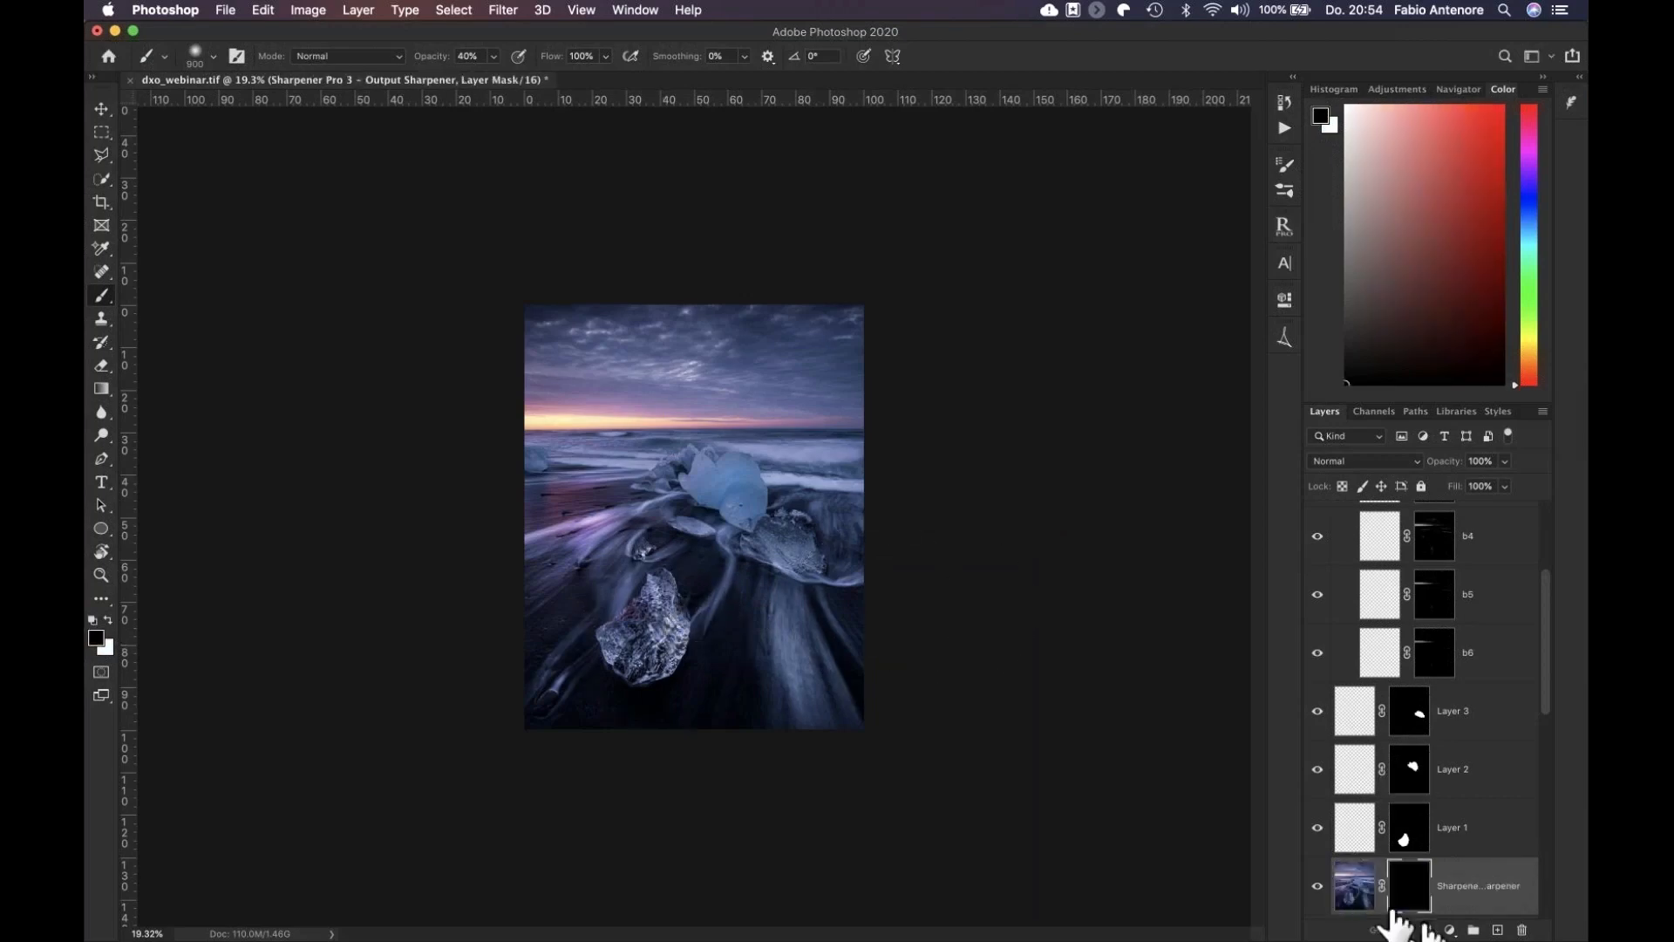
scroll(628, 637, up, 5)
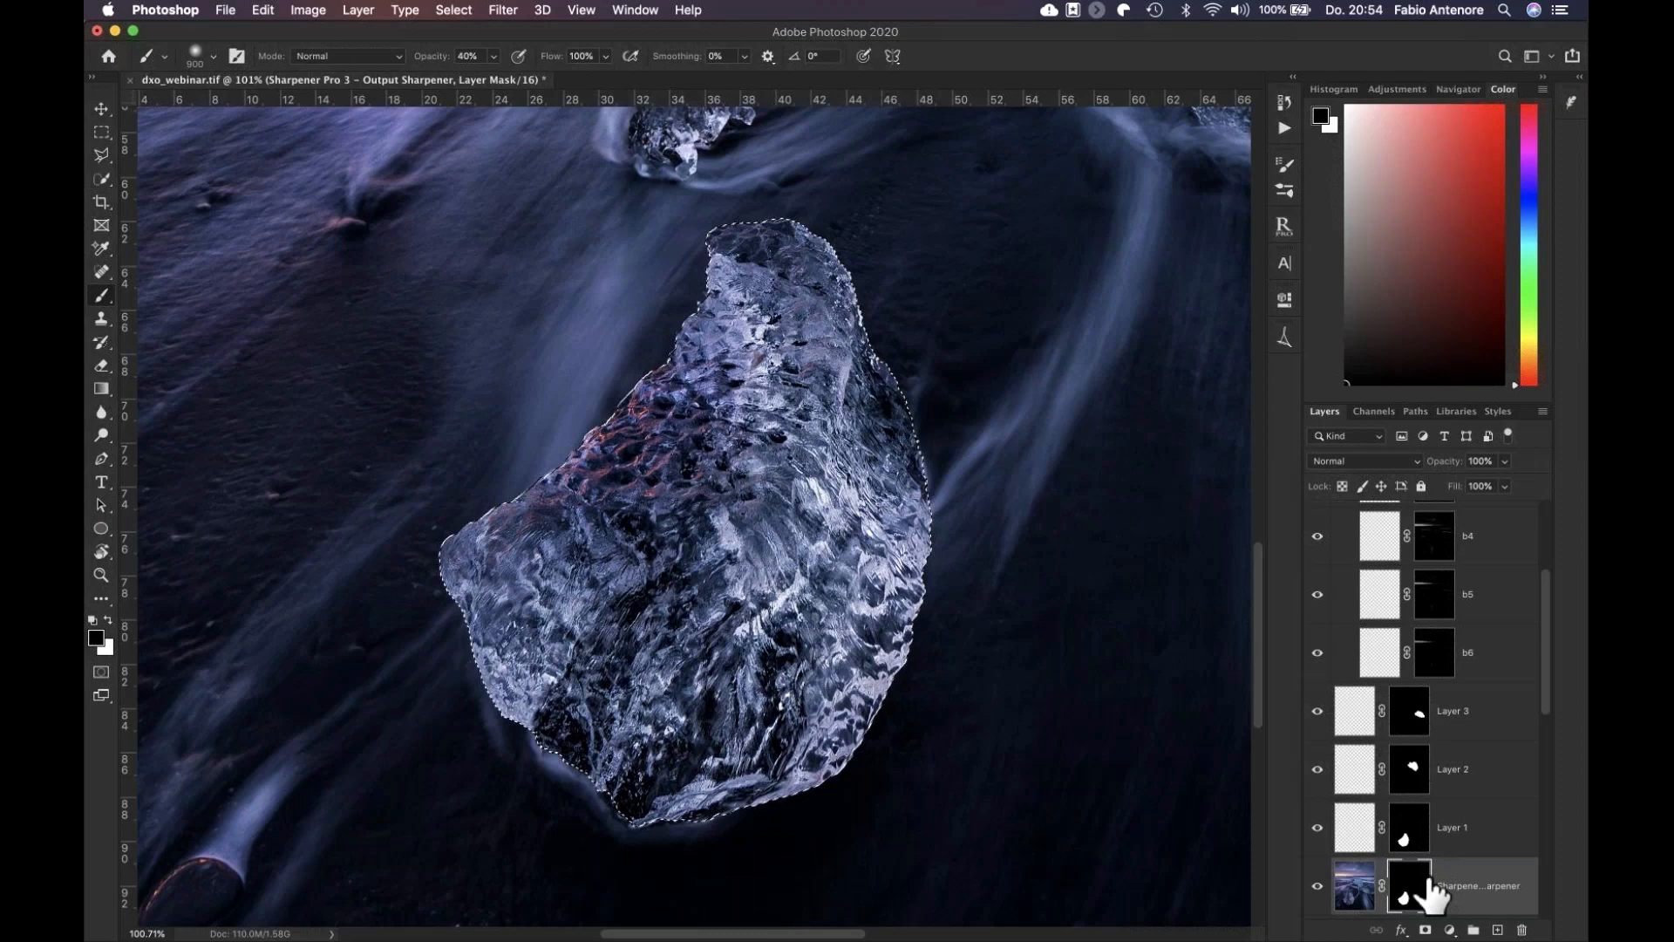
key(super+d)
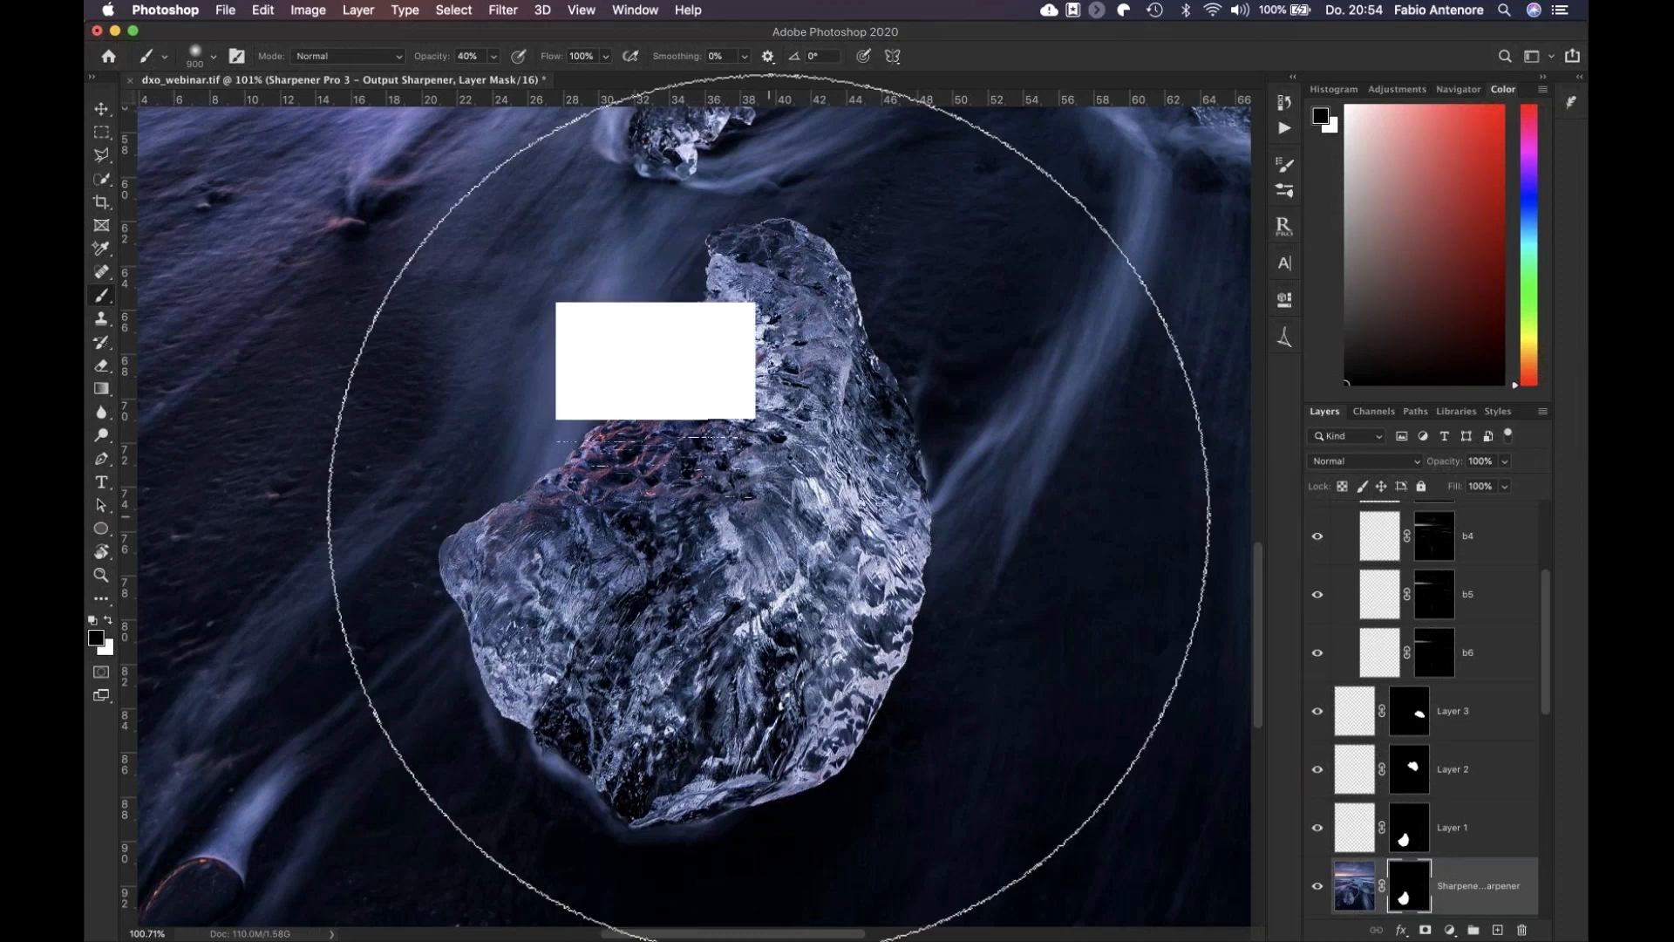
Load Layer 2's mask as a selection and reveal sharpening on the rear ice blocks with a white 200 px brush at 20% opacity
key(super+0)
drag(1418, 767, 1416, 774)
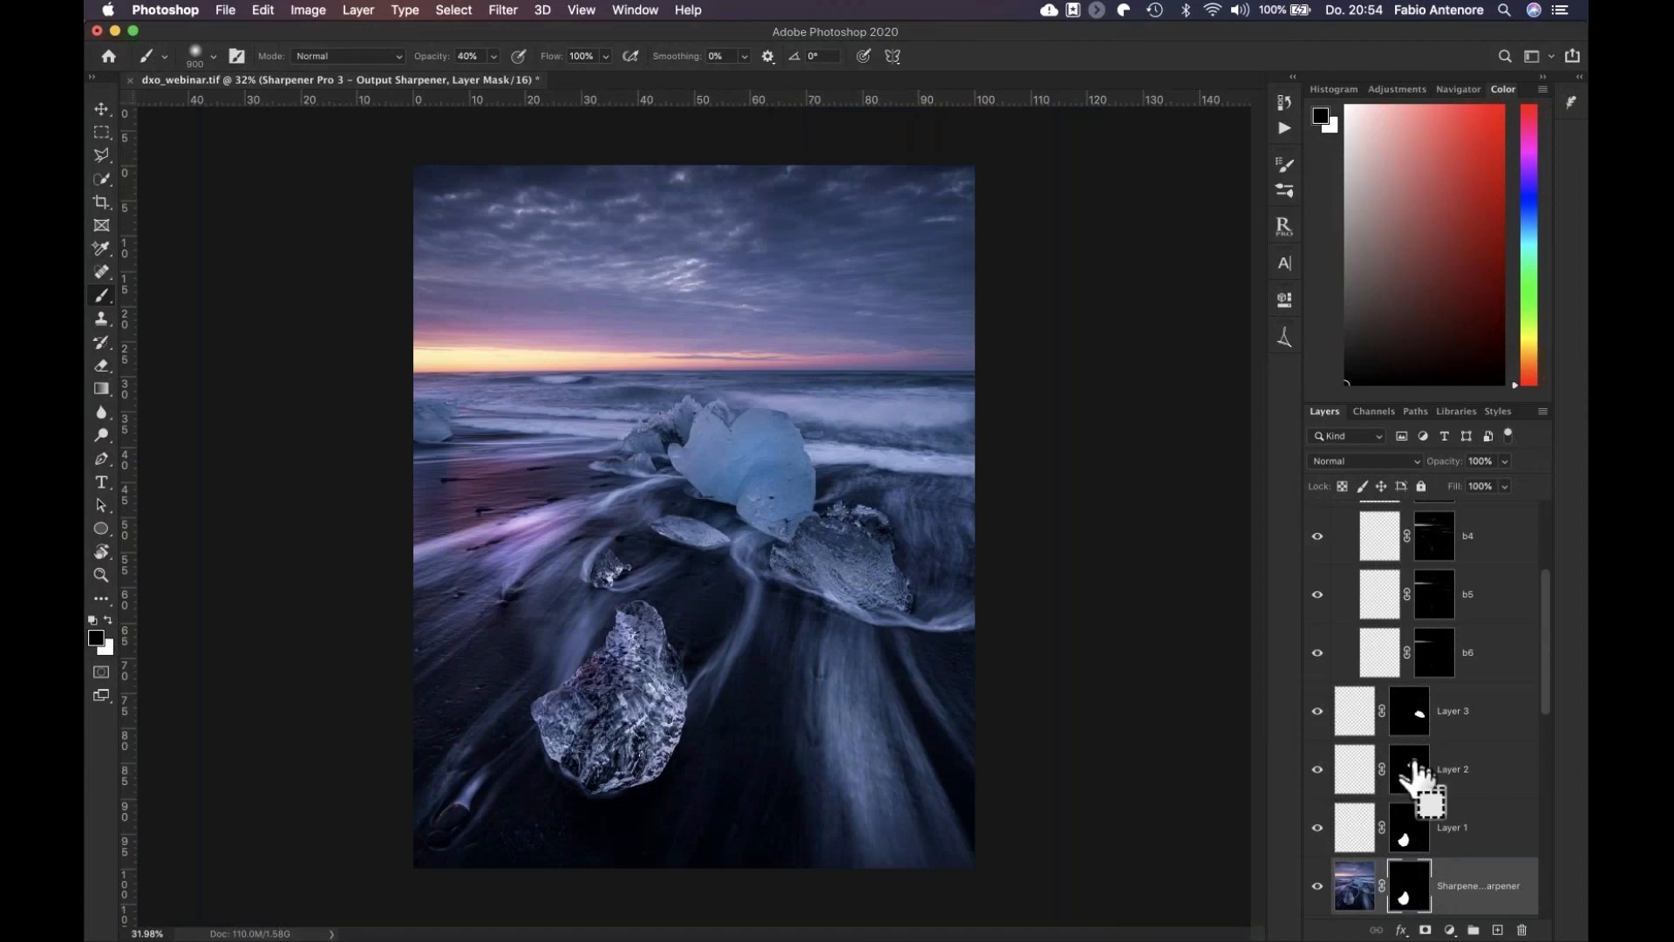
super+click(1418, 772)
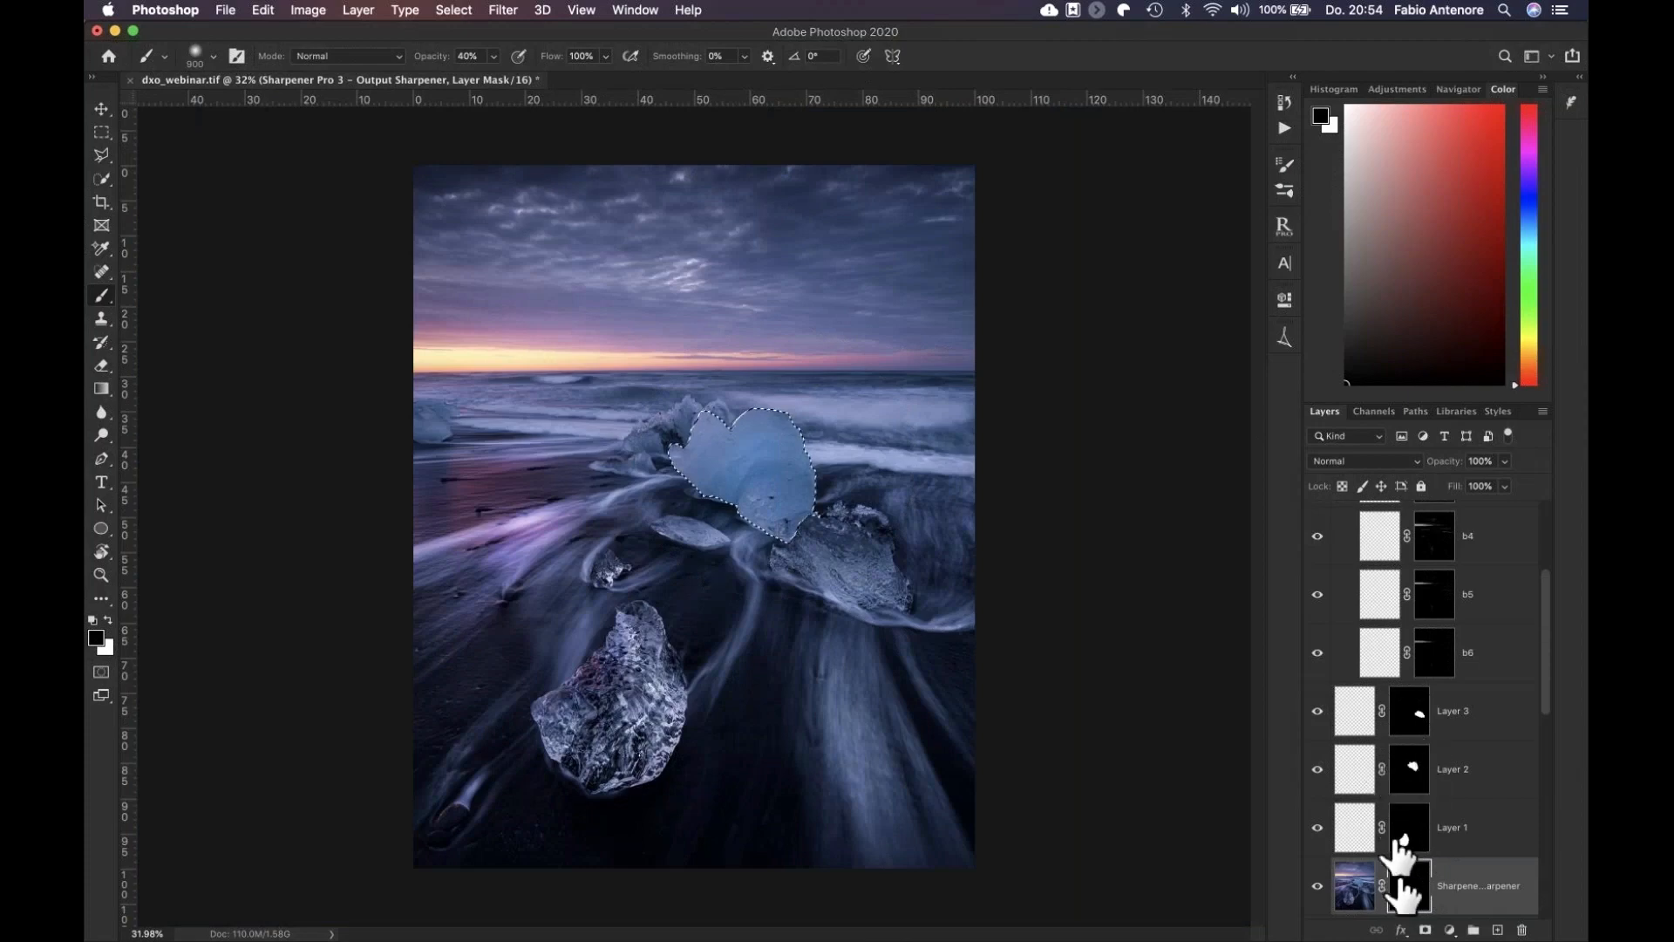
scroll(792, 489, up, 5)
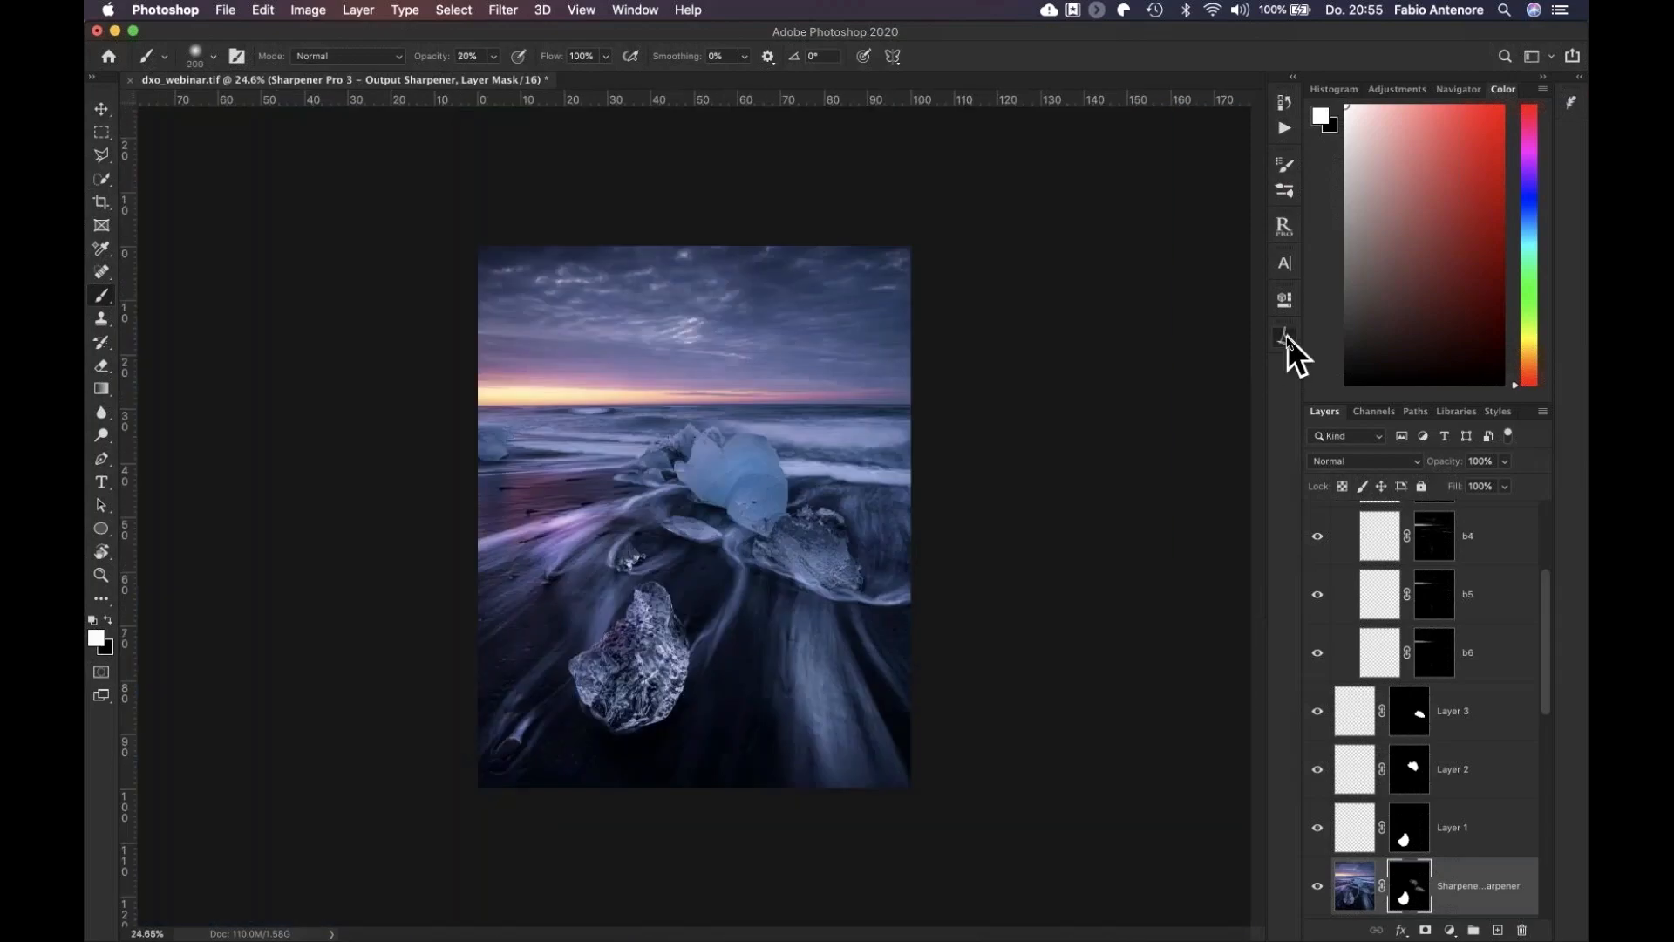
Create a masked Orton effect layer with AF-Panel's Light Glow action
click(1286, 338)
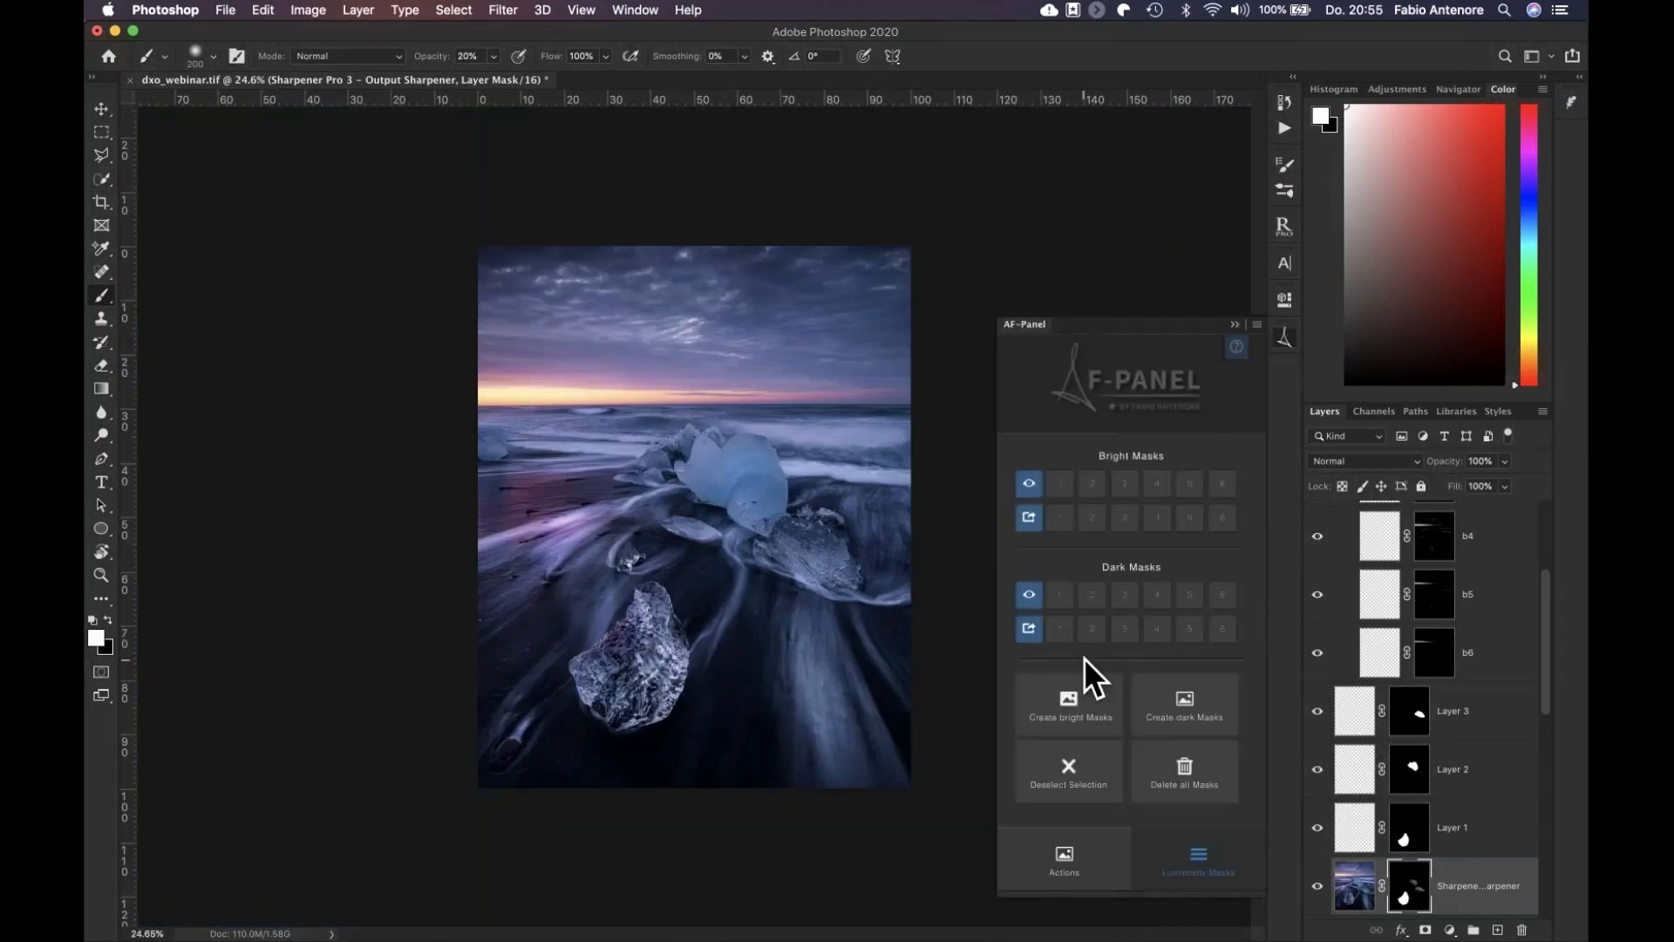
click(1064, 859)
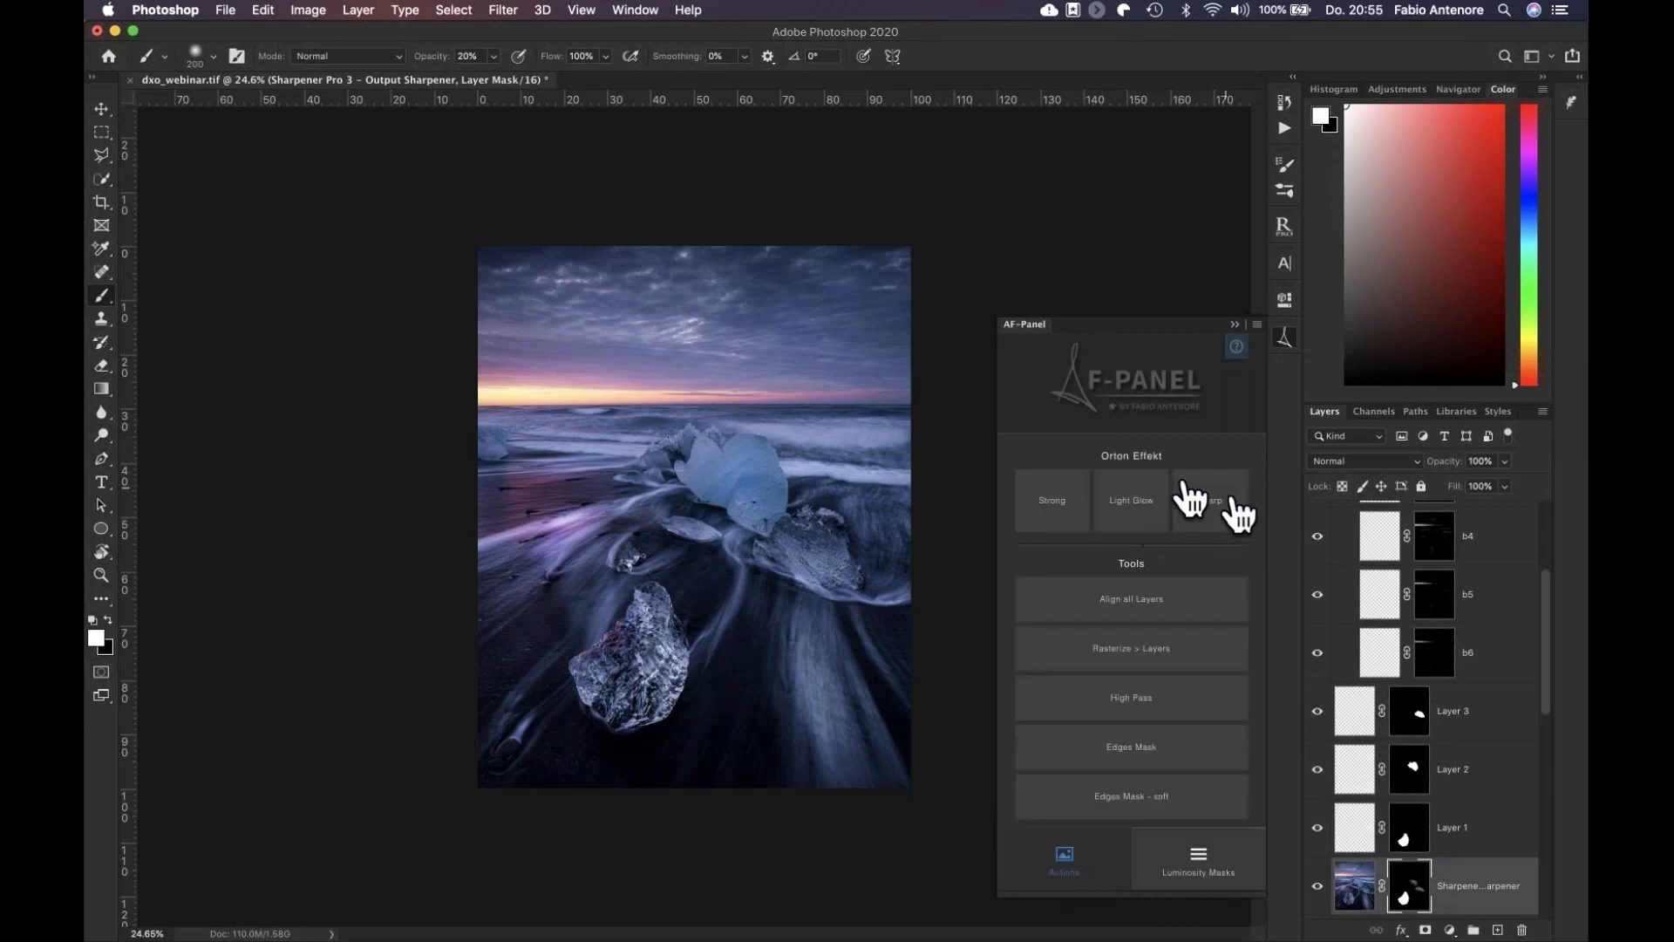
click(1128, 504)
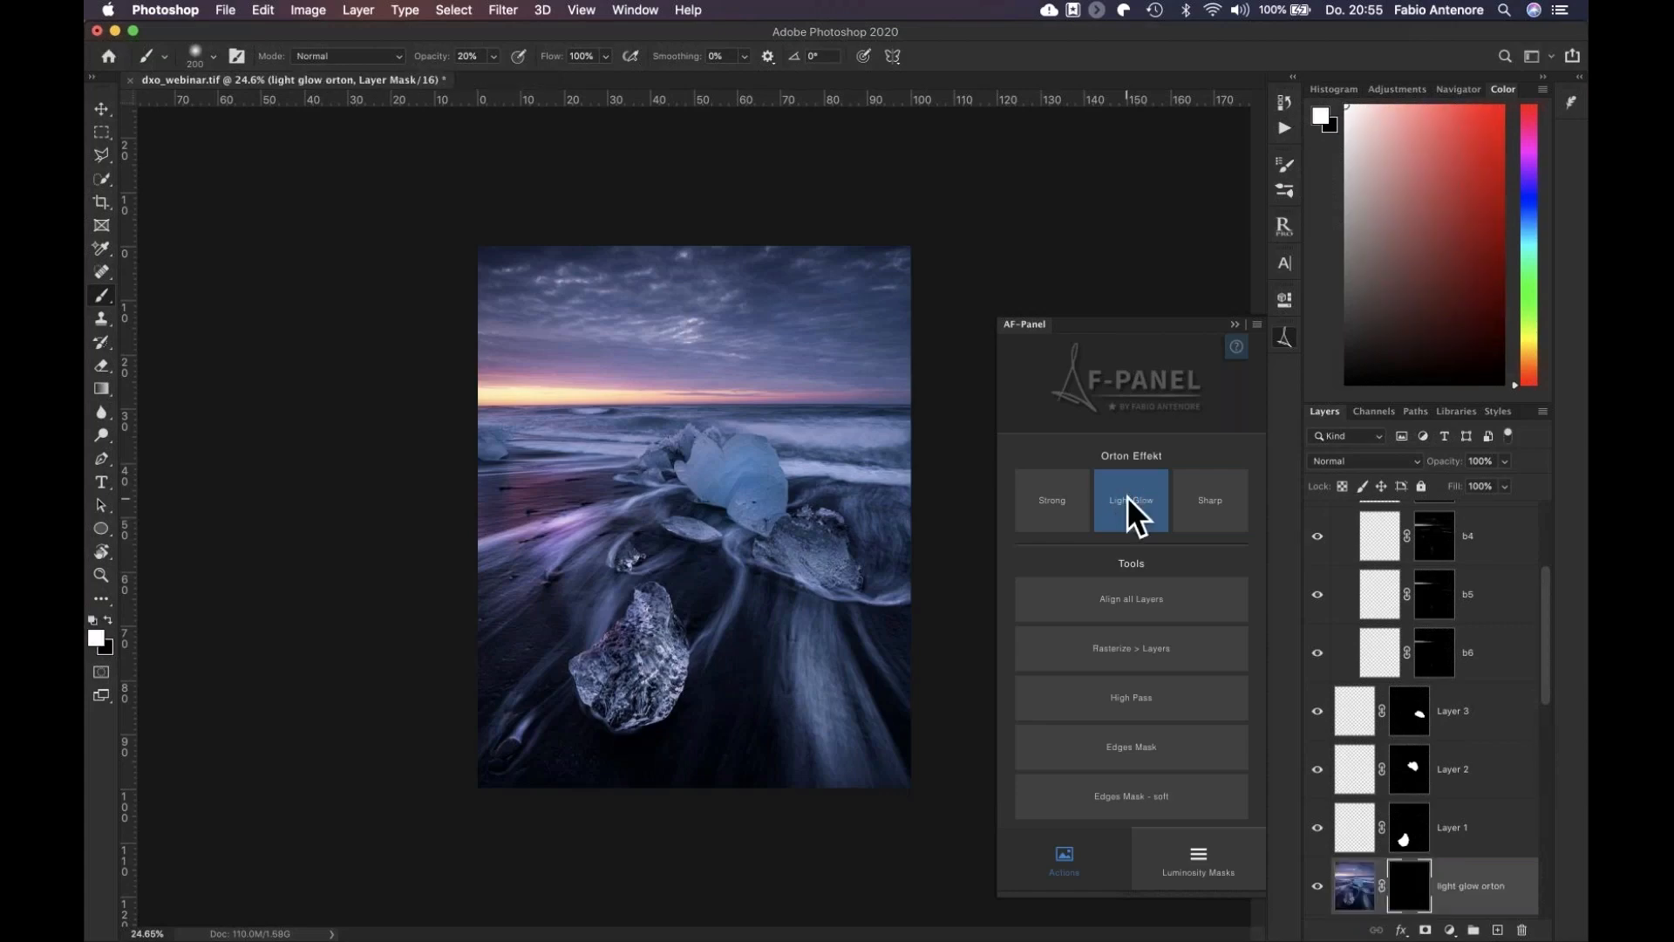
click(1234, 323)
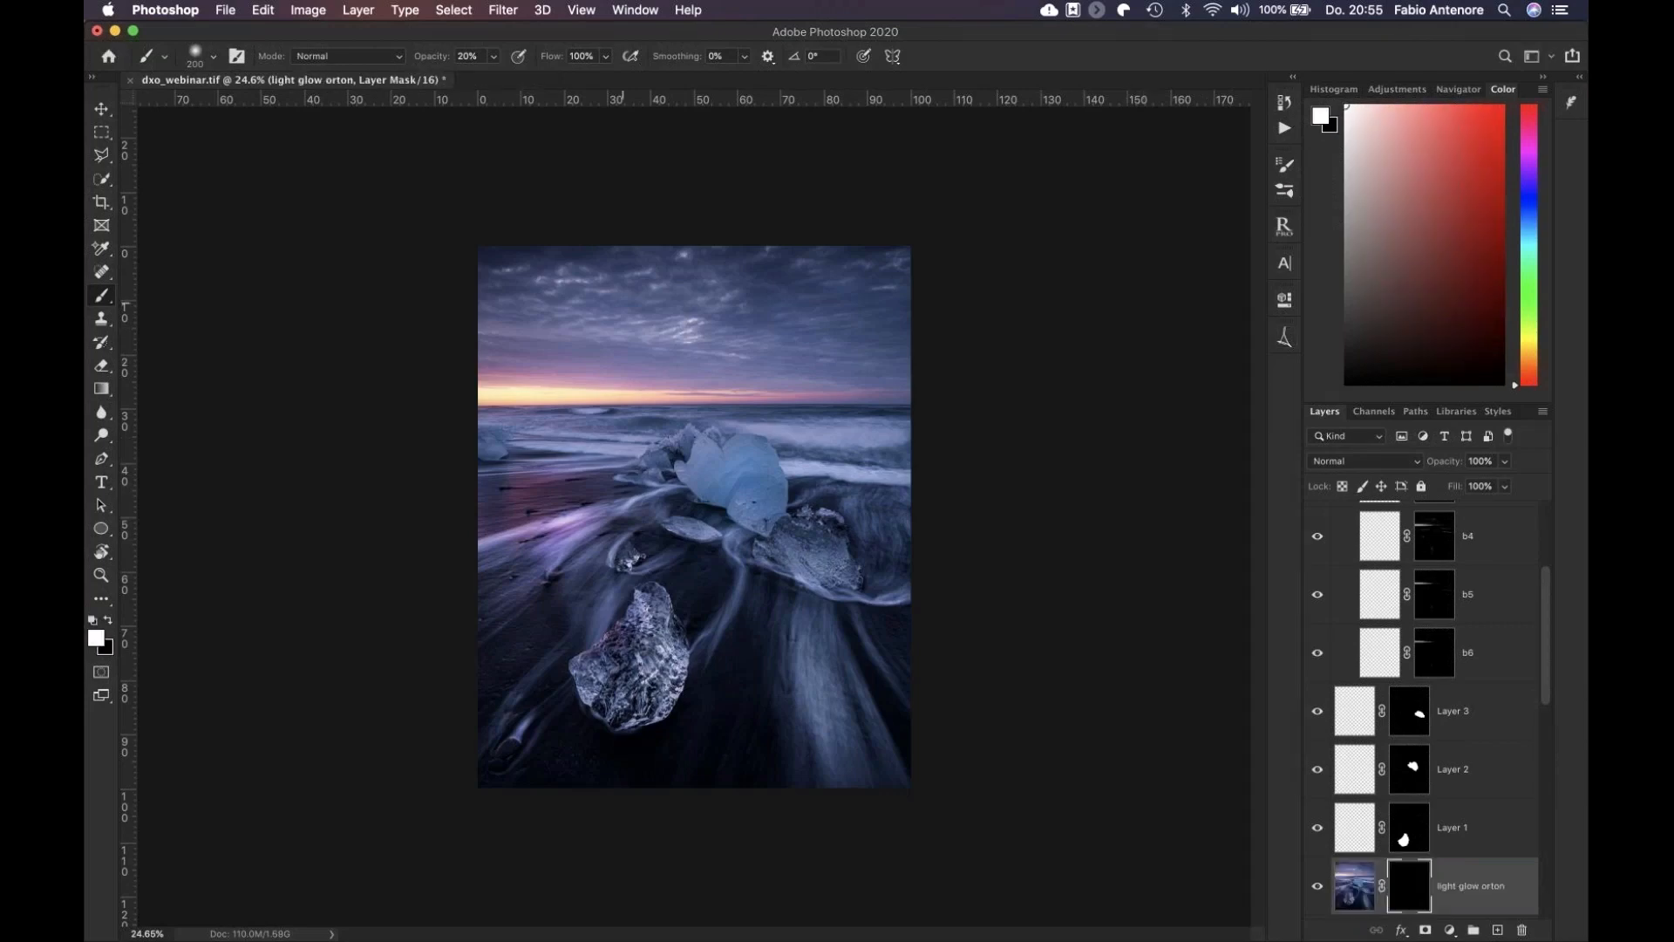
Examine the light glow effect on the sky and sea by temporarily disabling the light glow orton layer's mask
scroll(646, 331, up, 2)
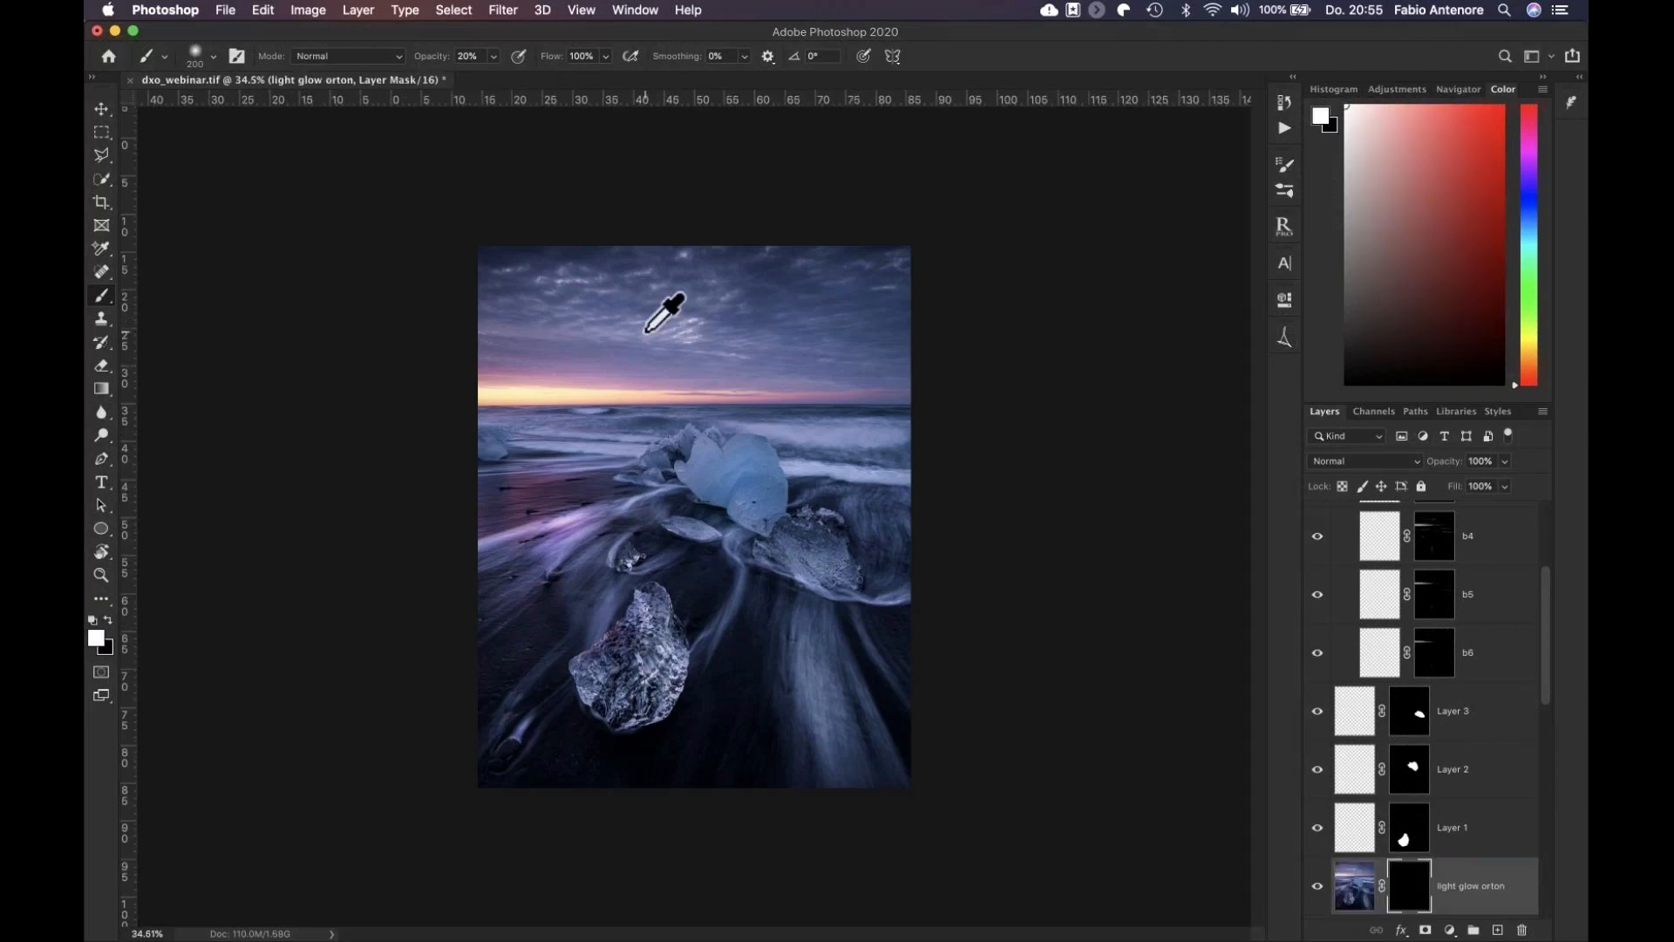
scroll(646, 332, up, 3)
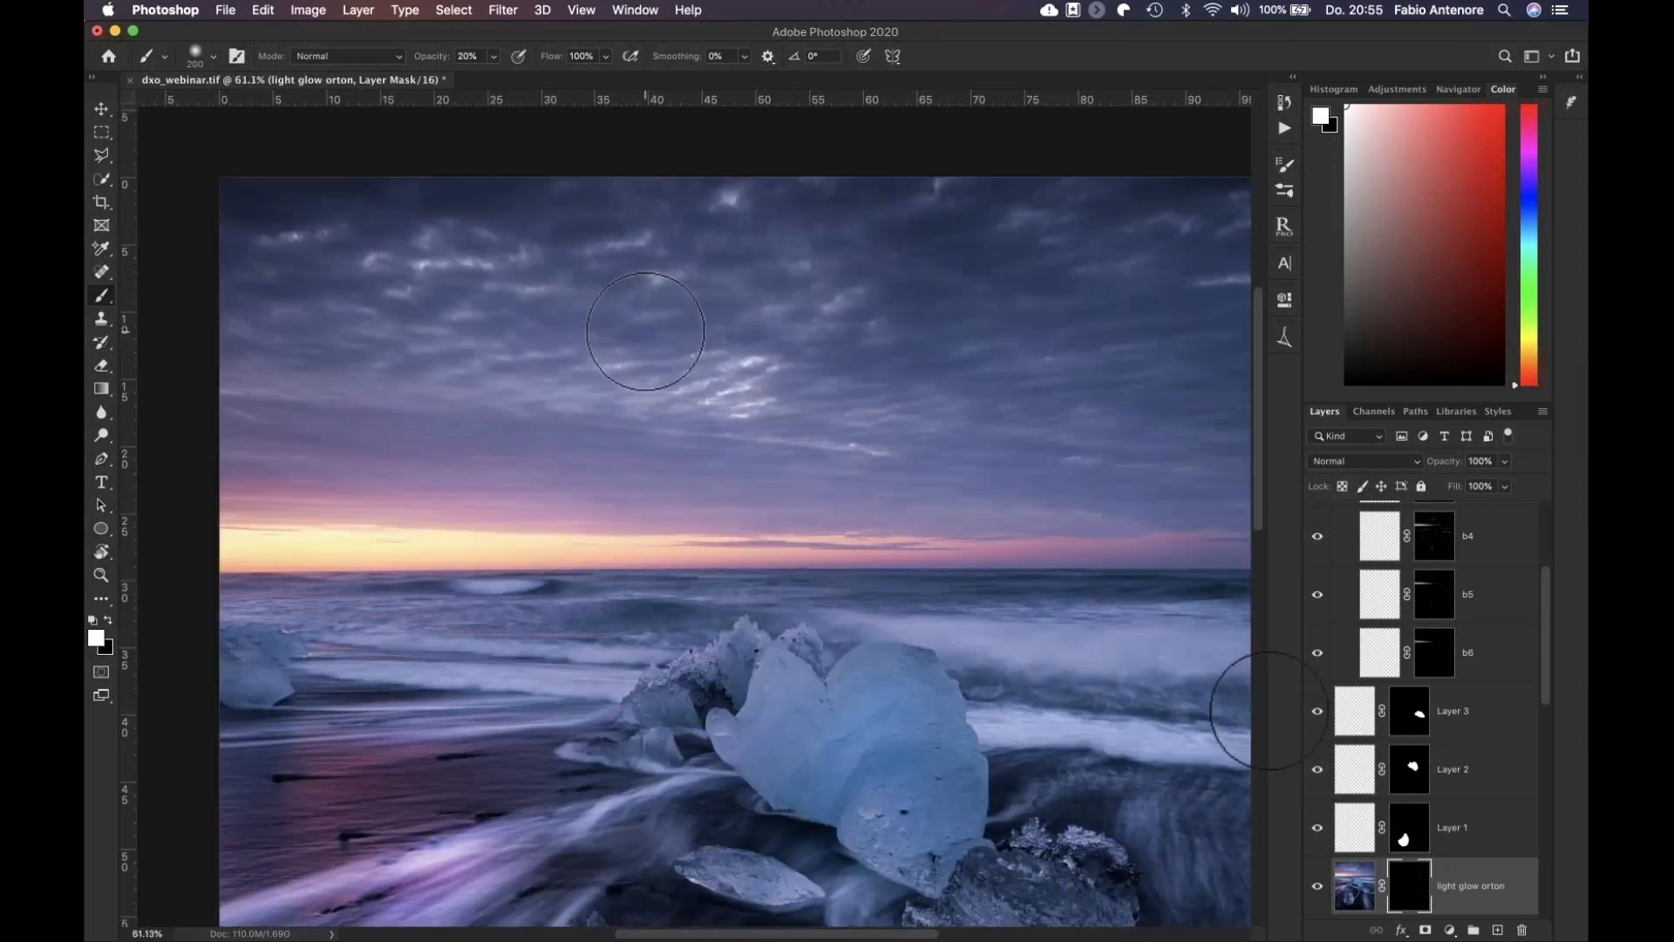
shift+click(1408, 885)
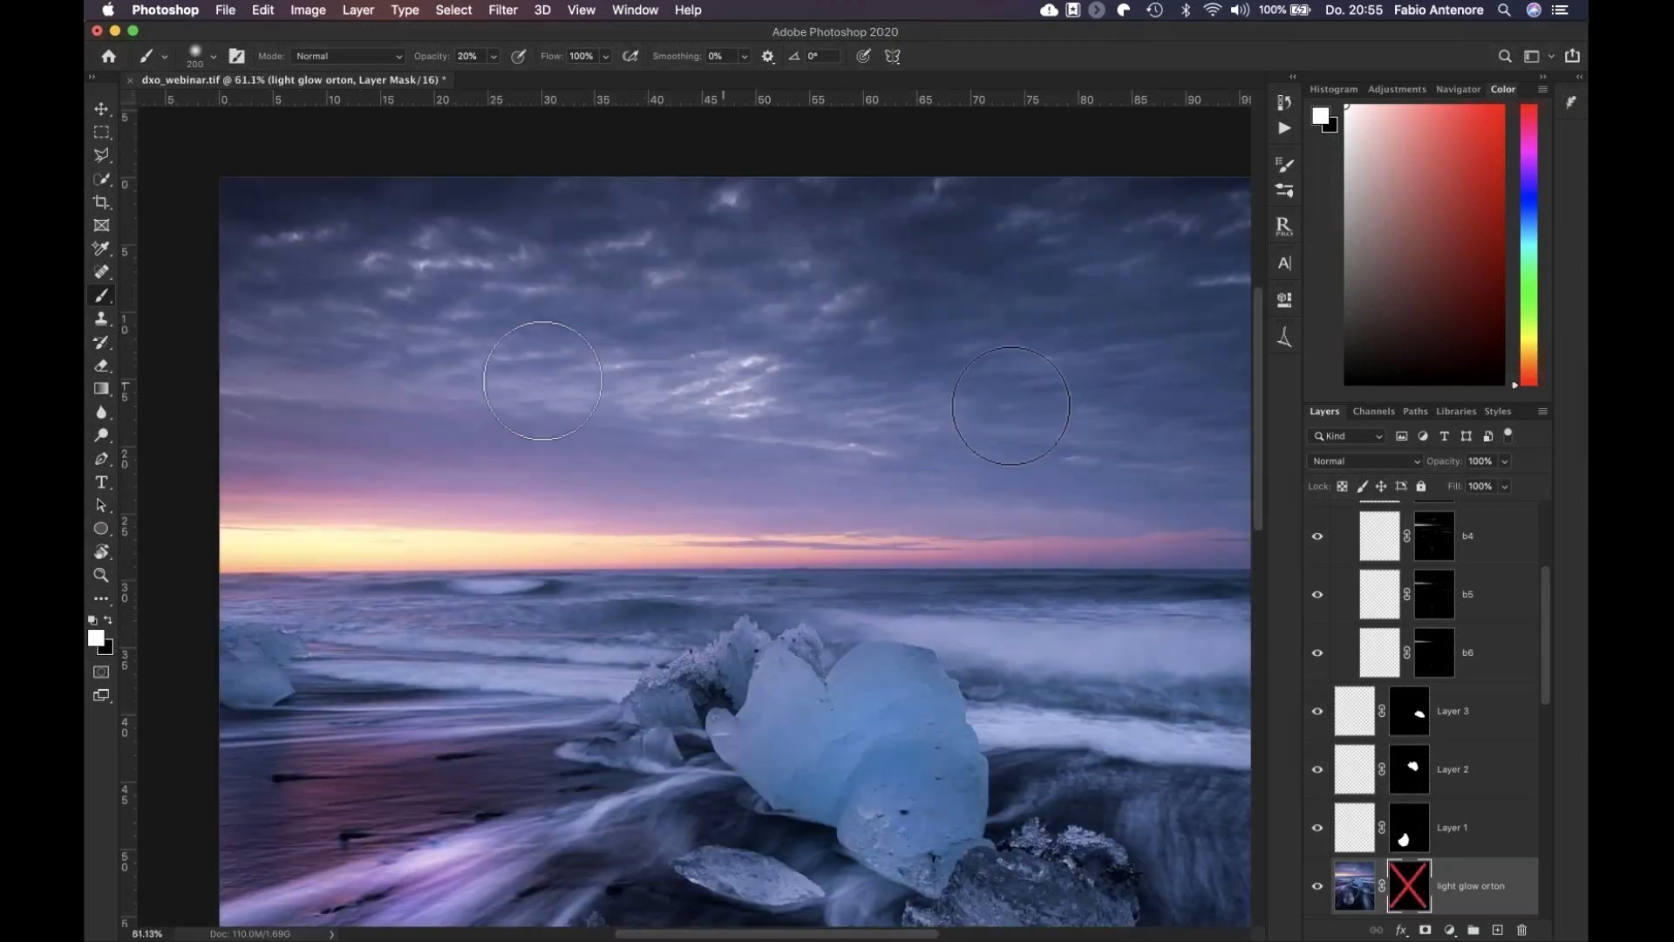
shift+click(1410, 889)
scroll(909, 381, down, 4)
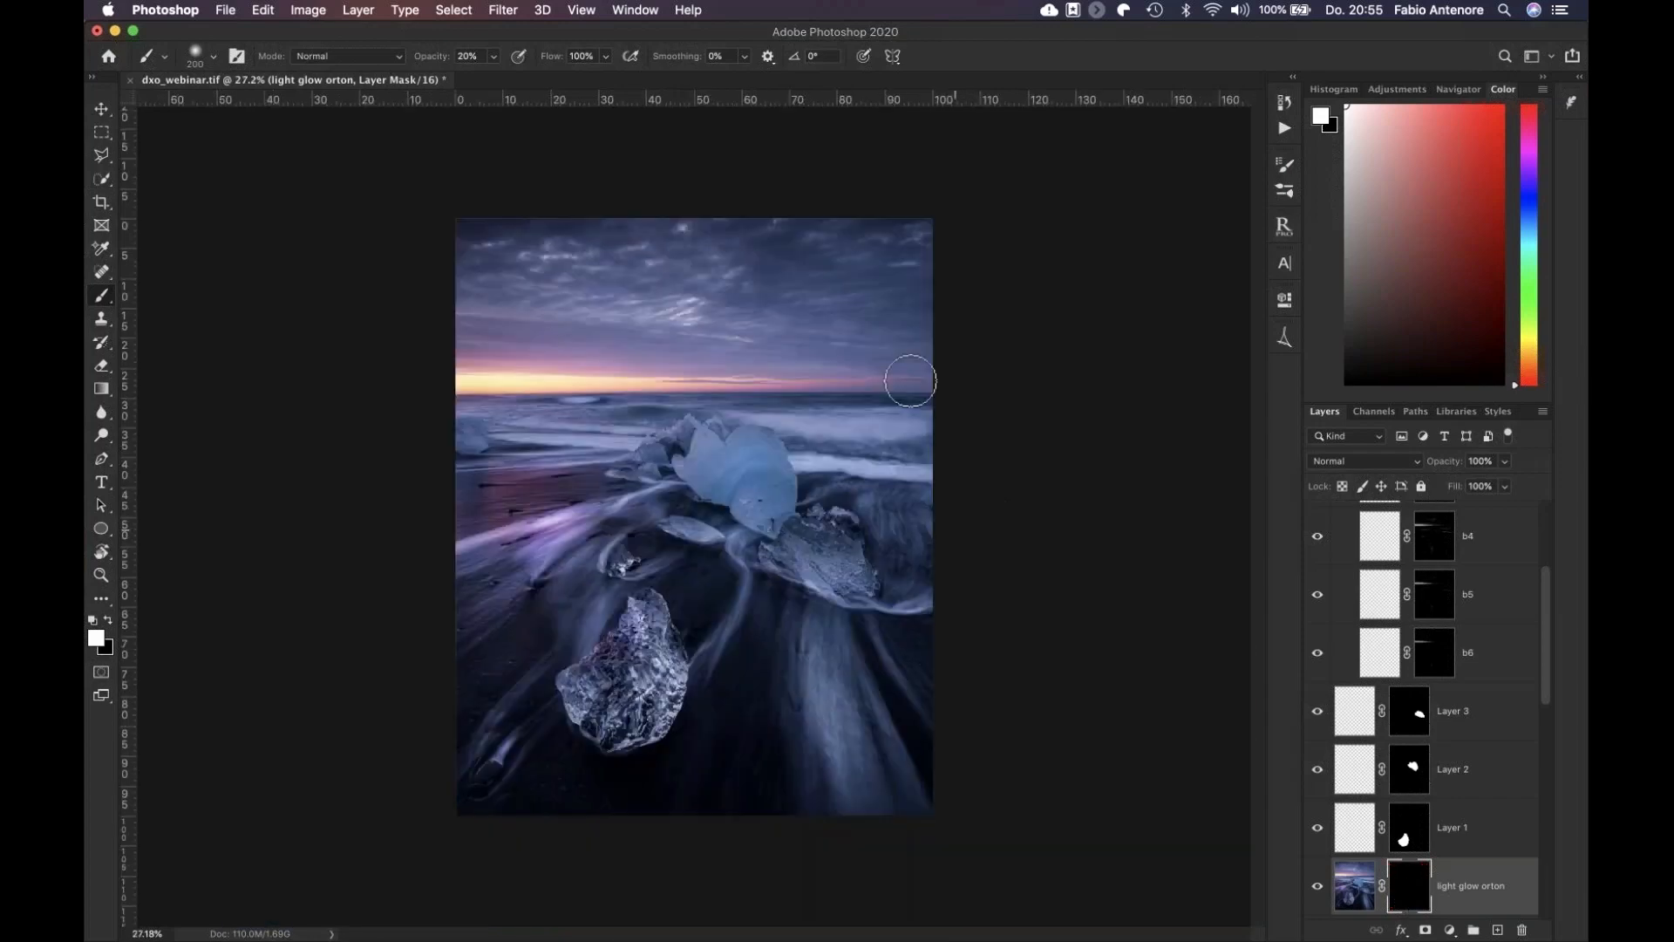
Paint white across the sky on the light glow orton mask with an 800 px brush at 30% opacity
key(bracketright)
key(bracketright)
key(bracketright)
key(bracketright)
key(bracketright)
key(bracketright)
key(bracketright)
key(3)
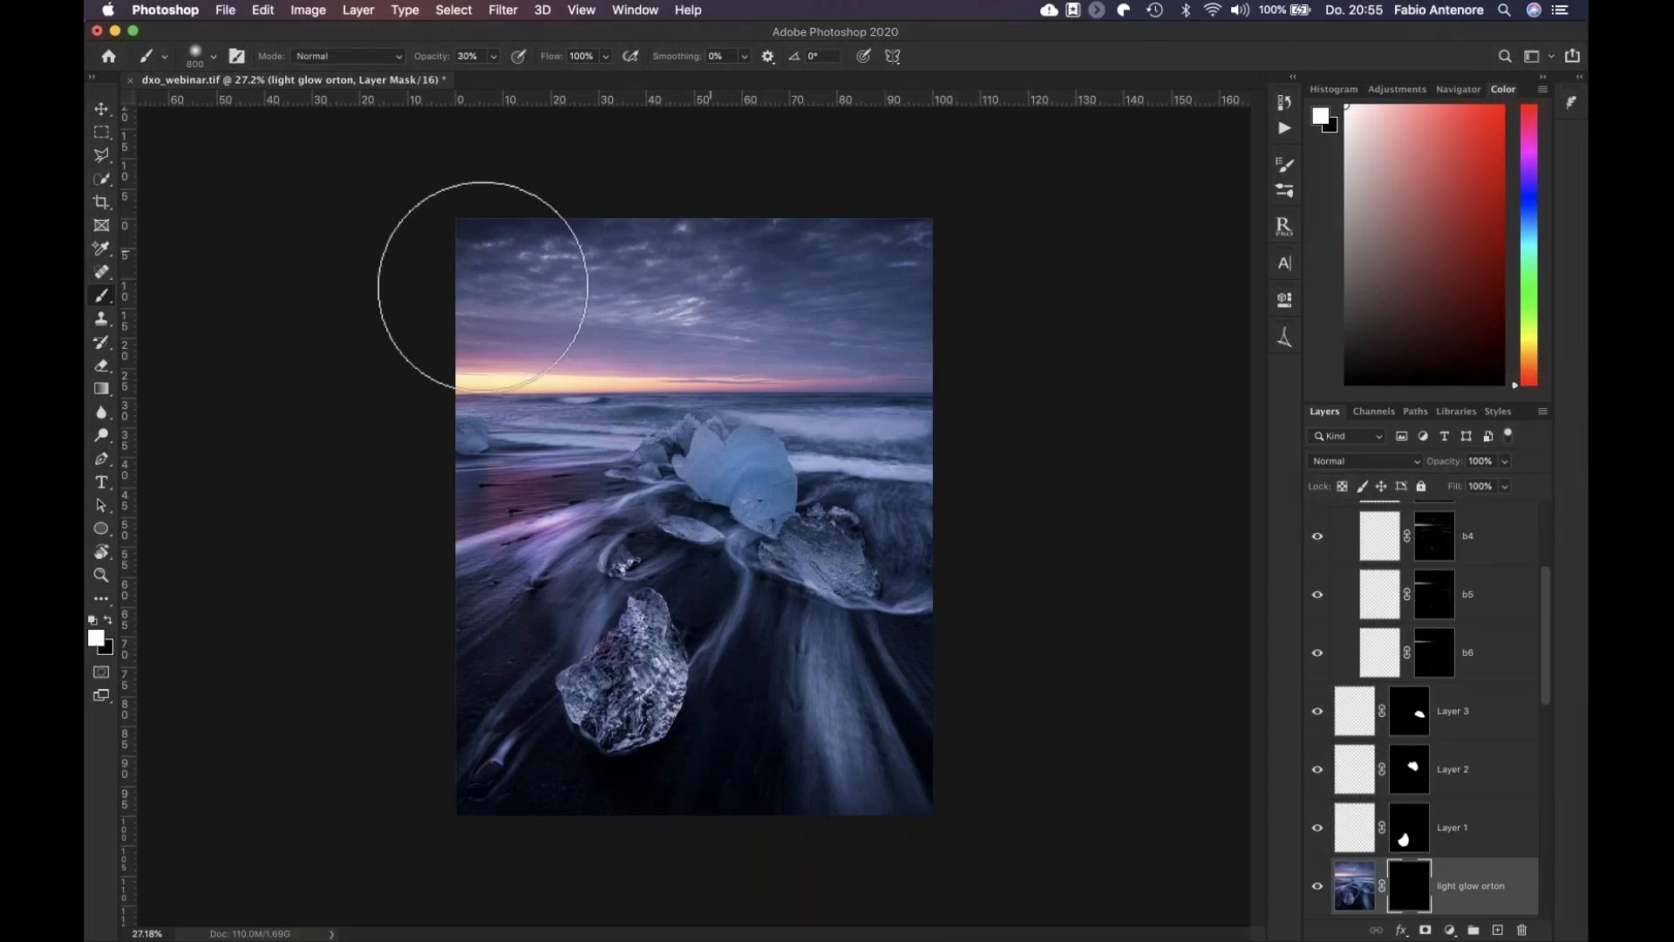
mouse_move(482, 286)
mouse_down()
mouse_move(703, 262)
mouse_move(955, 320)
mouse_up()
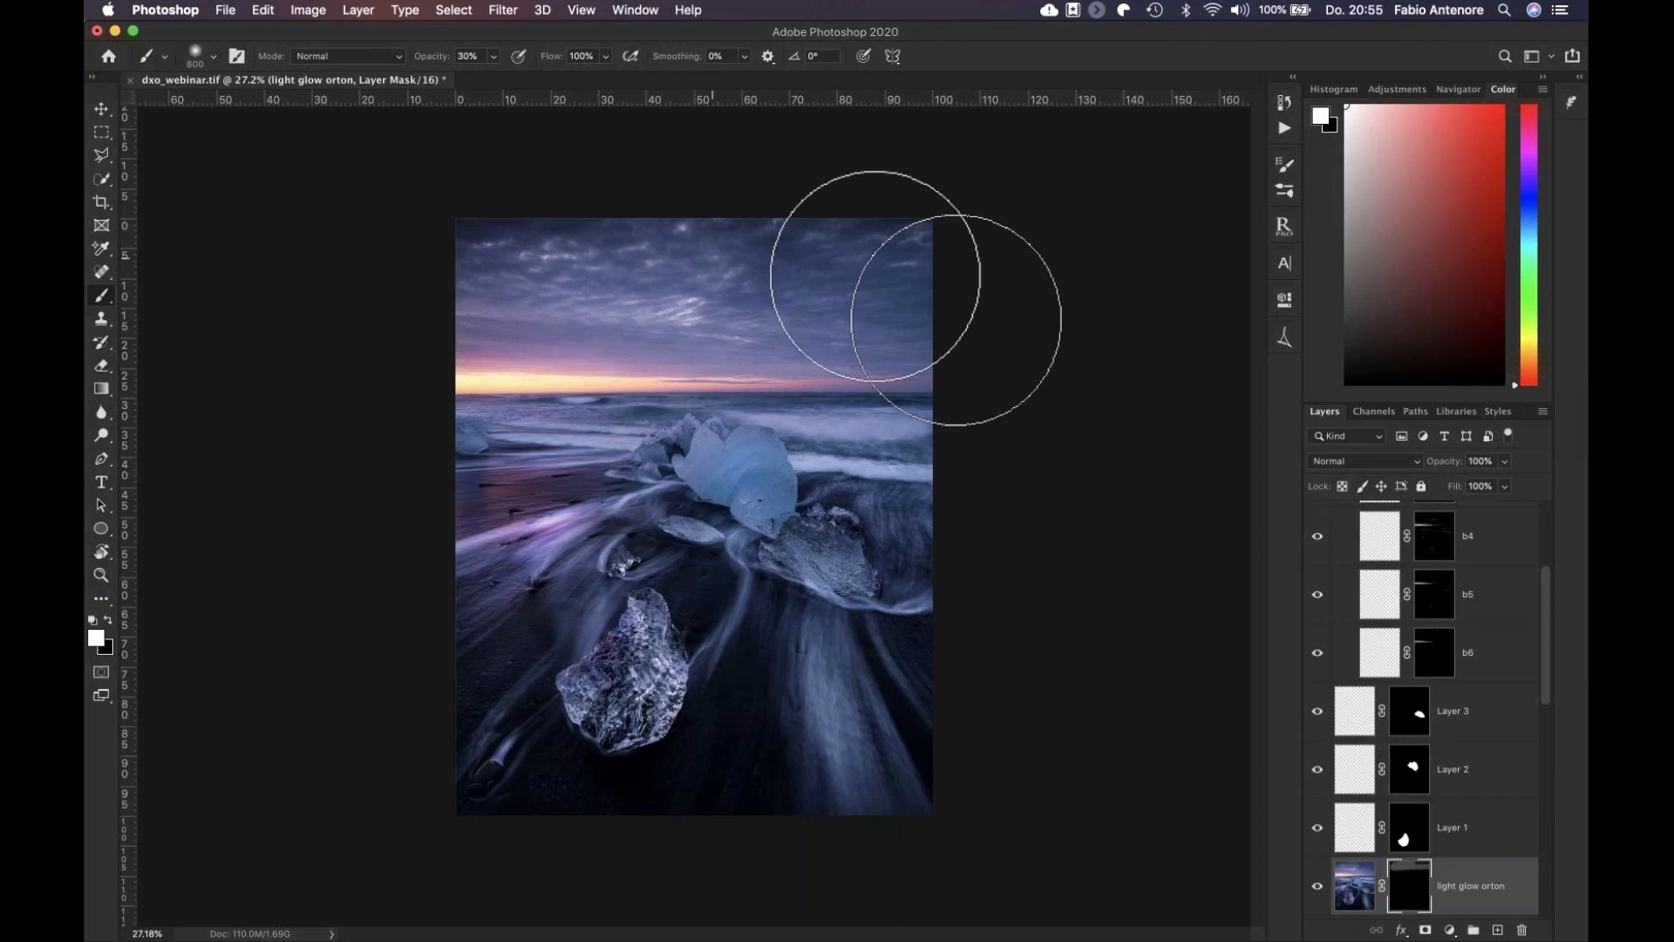
drag(815, 285, 560, 302)
mouse_move(858, 252)
mouse_down()
mouse_move(901, 249)
mouse_move(711, 239)
mouse_up()
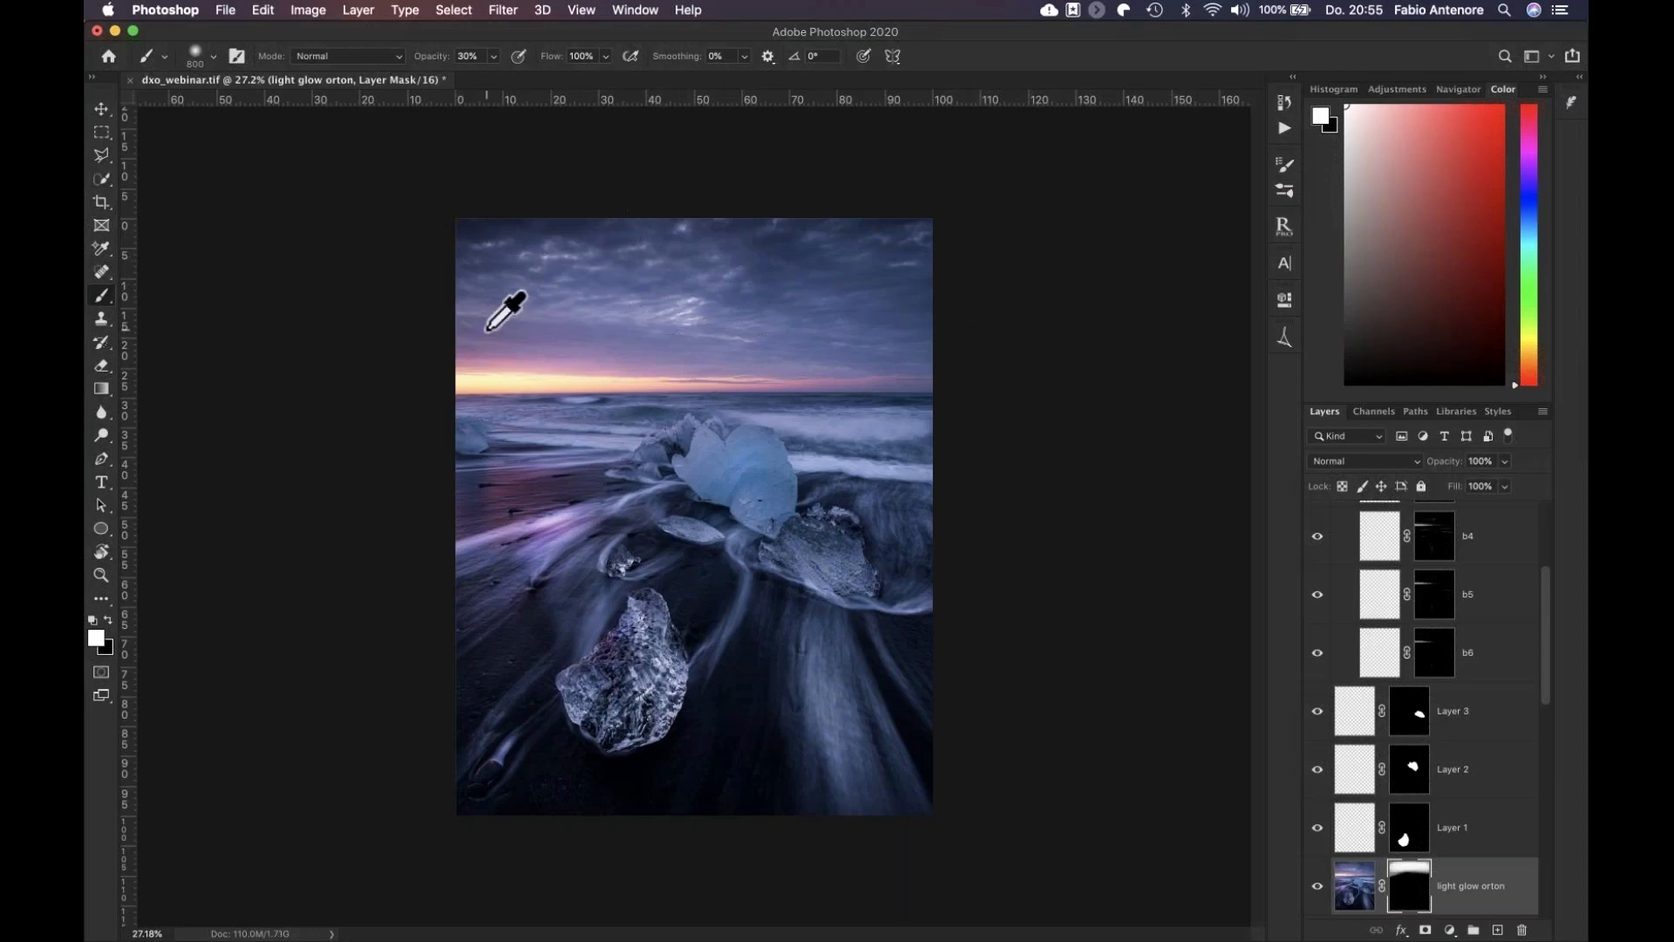
Compare the sky with the light glow orton layer hidden and shown
scroll(503, 311, up, 4)
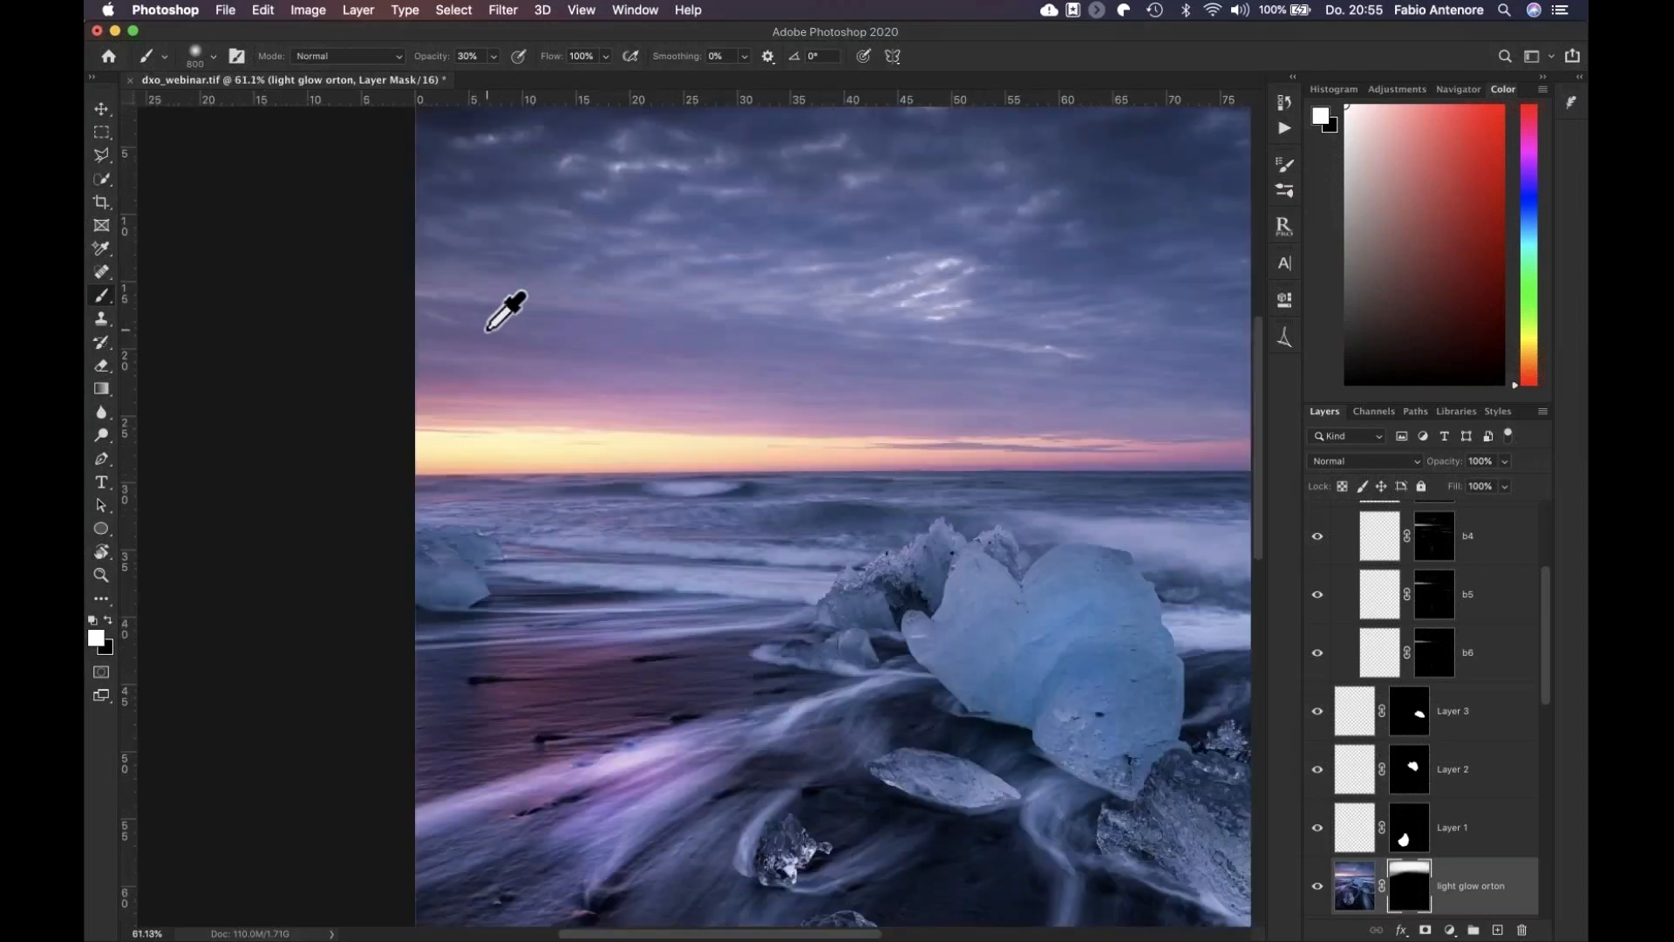
scroll(486, 330, right, 7)
scroll(1068, 494, left, 8)
click(1317, 885)
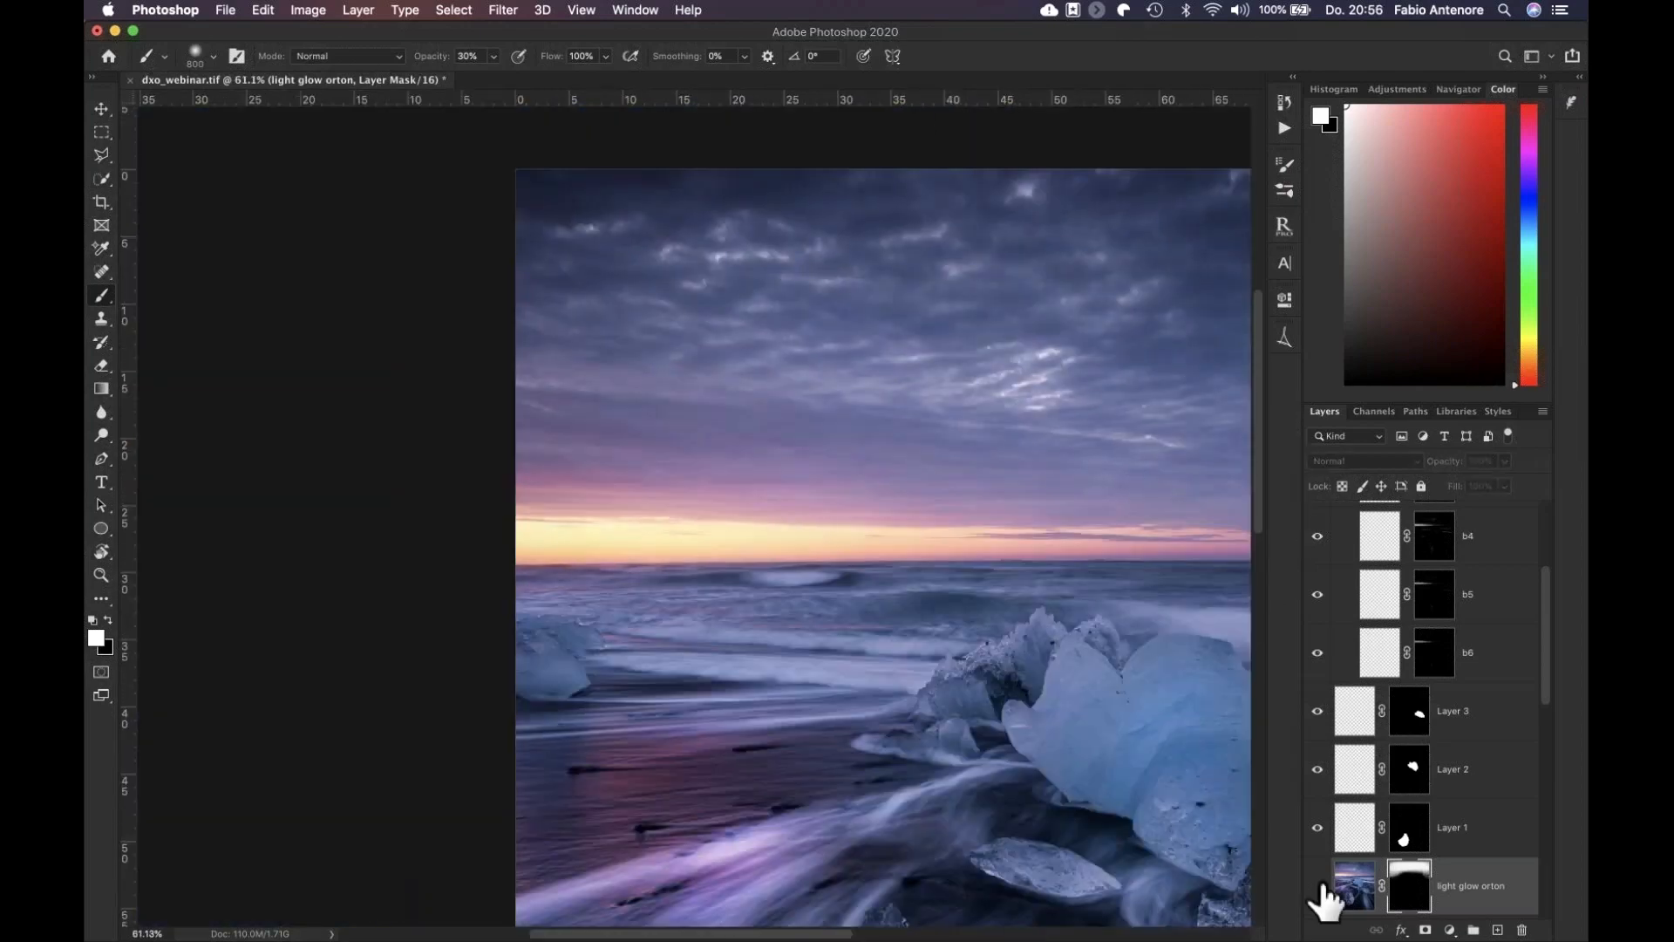
click(1318, 884)
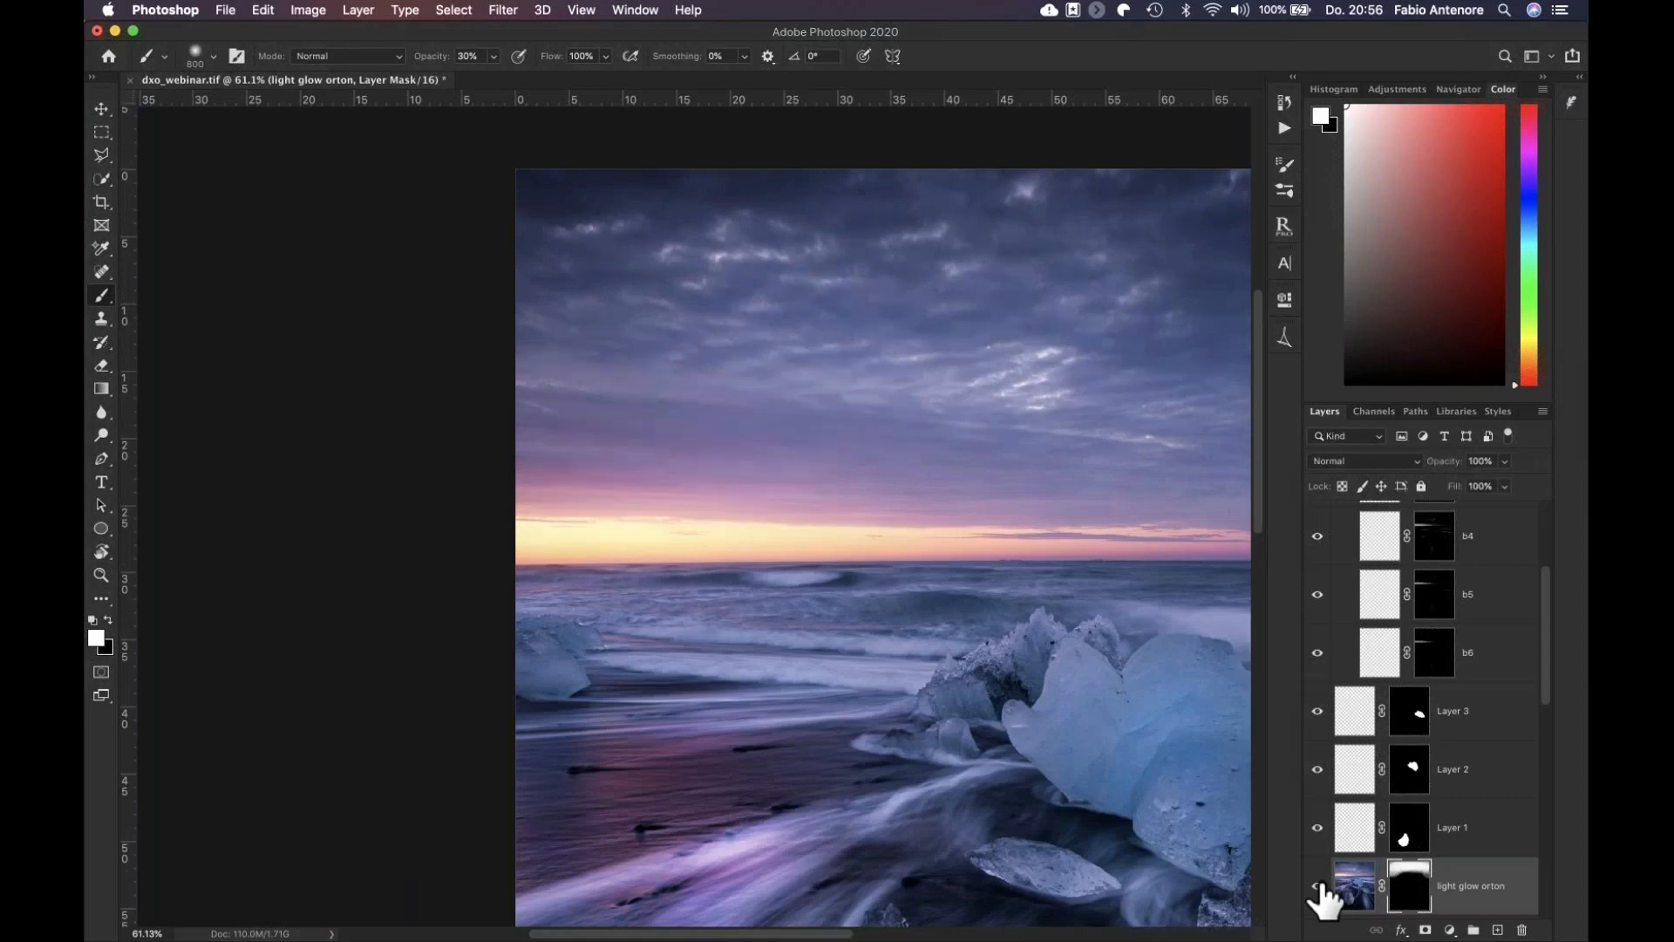
Create a Strong Orton layer with AF-Panel's Strong action and enable its black mask
scroll(837, 598, down, 4)
click(1282, 337)
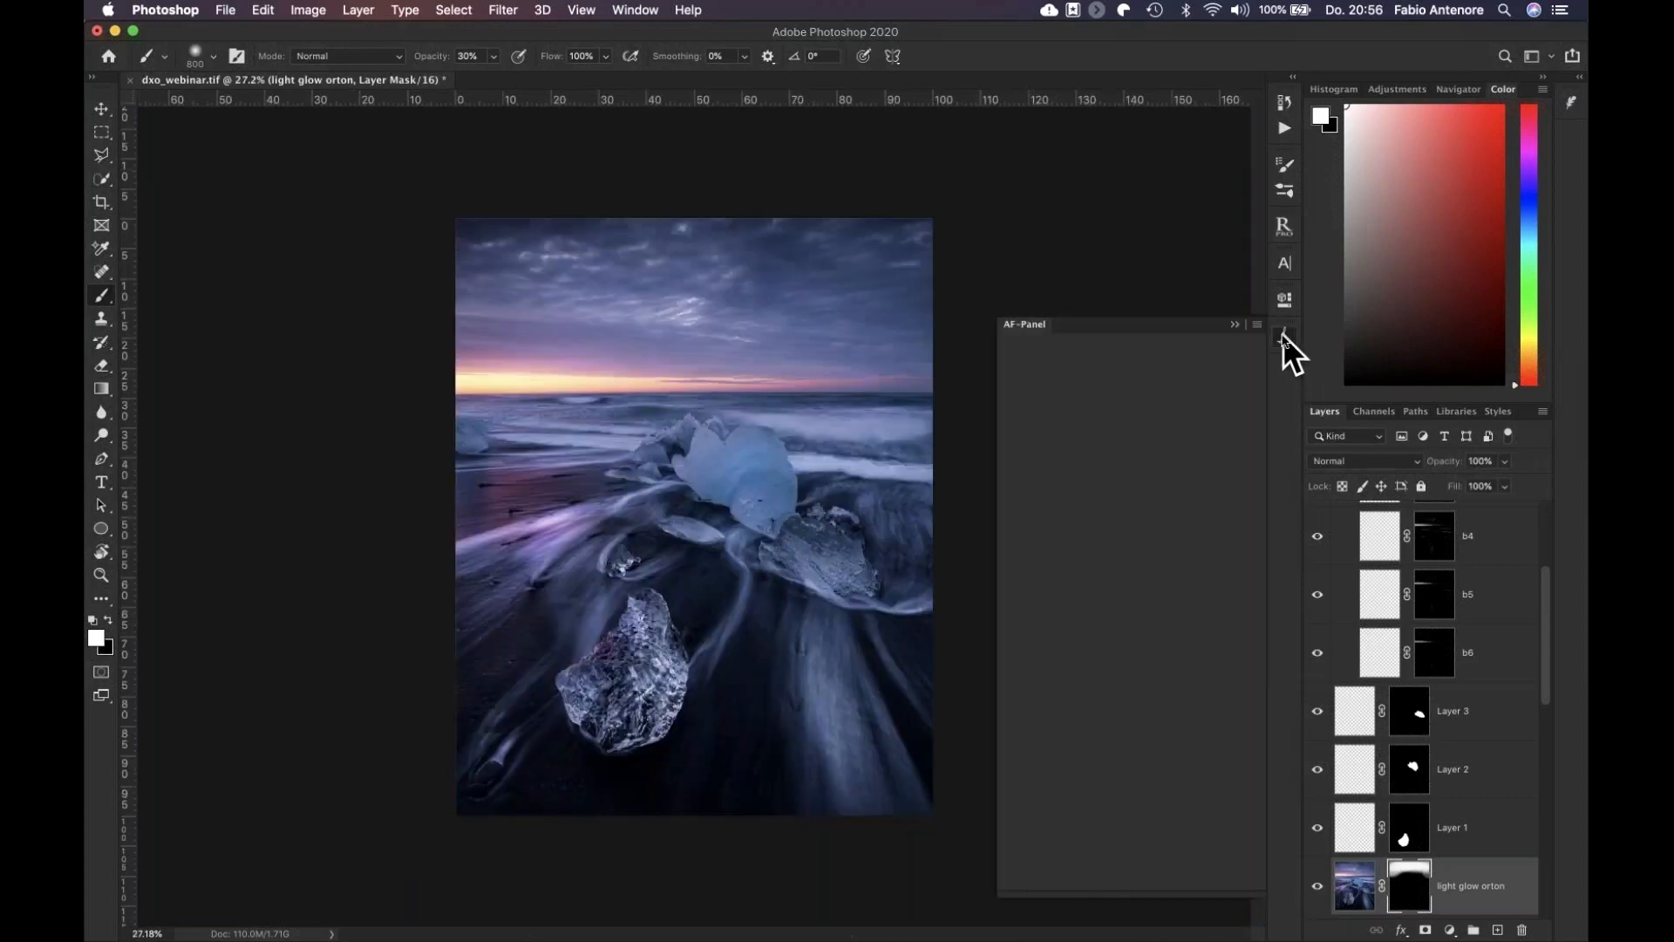
click(1059, 521)
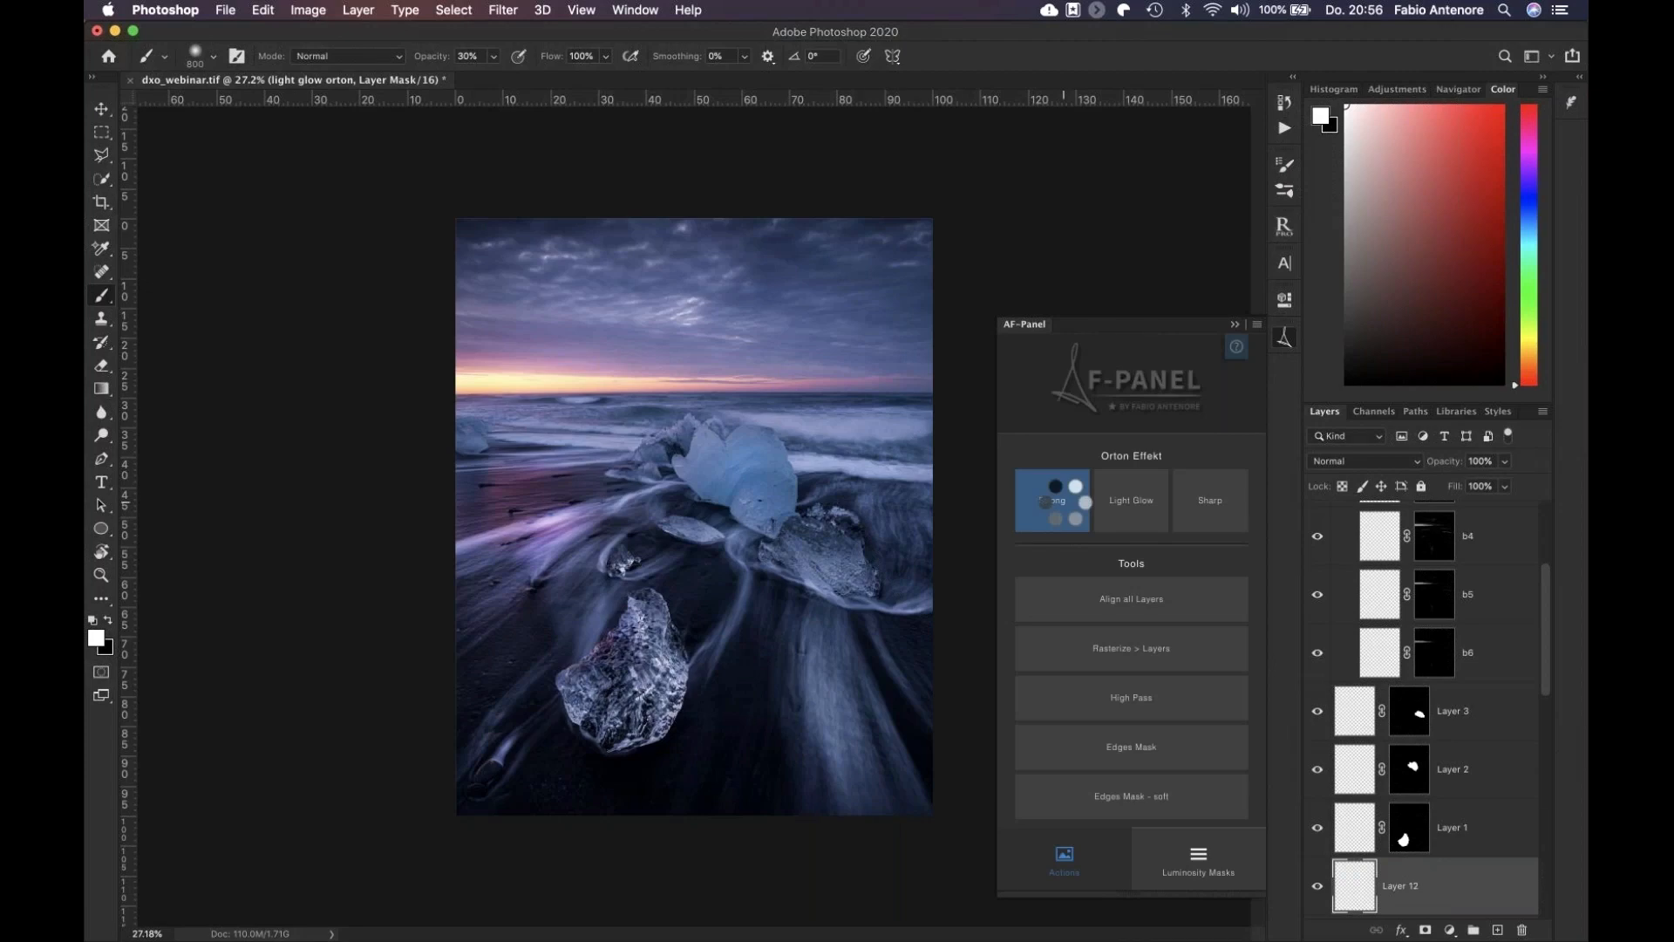
click(1233, 322)
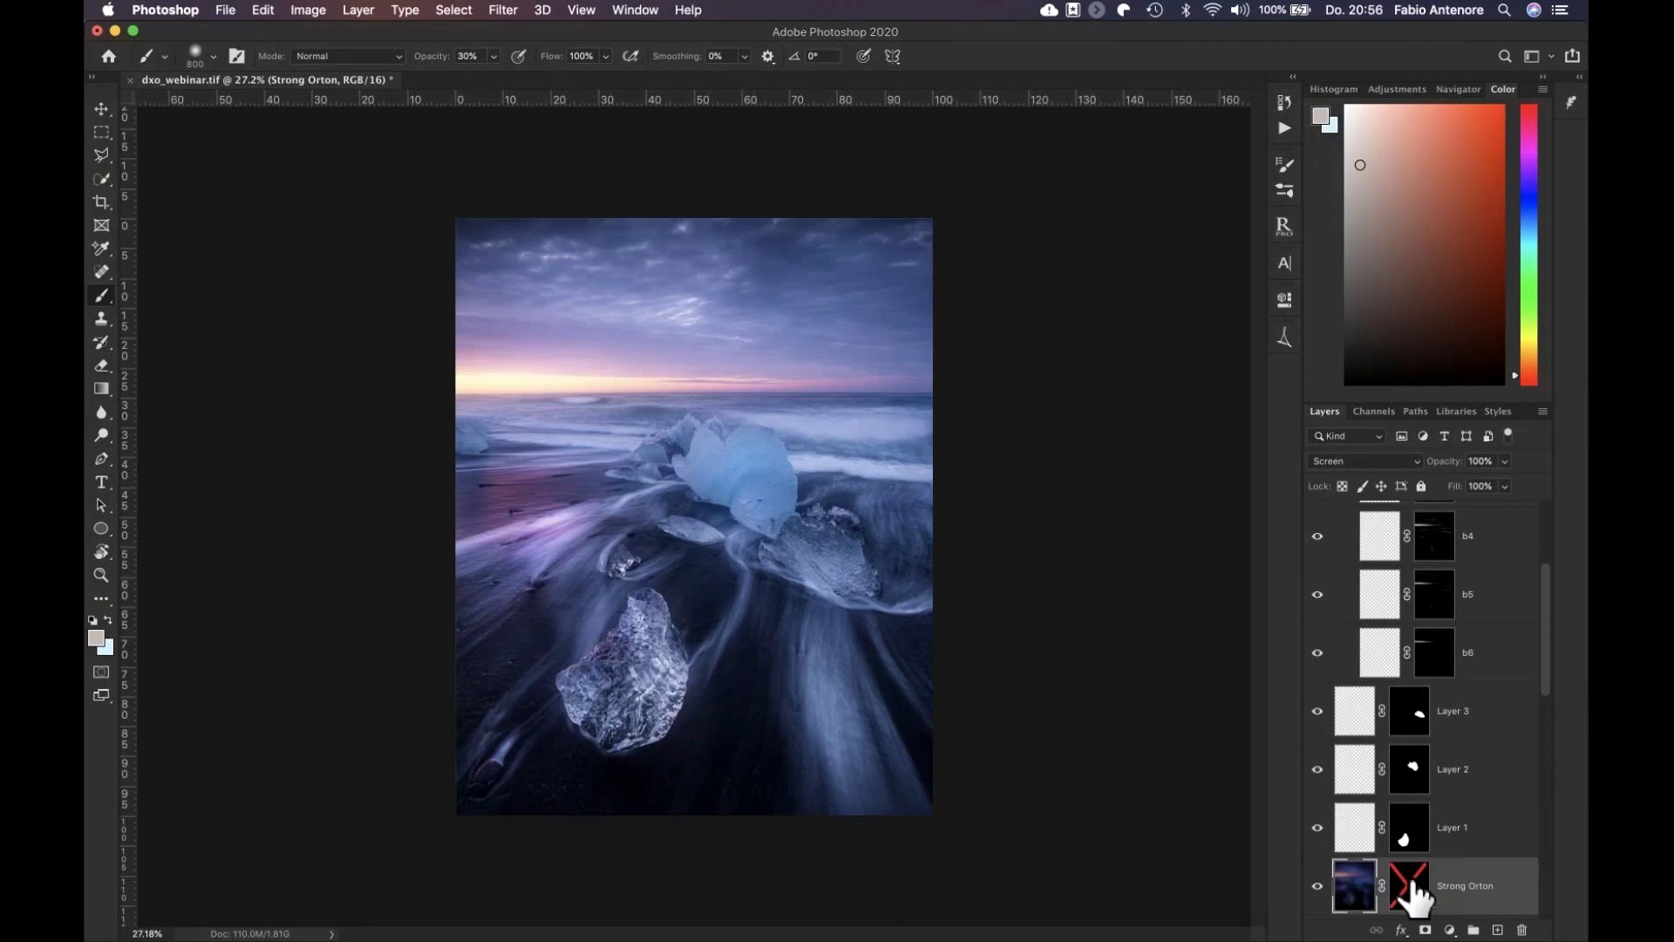
shift+click(1412, 889)
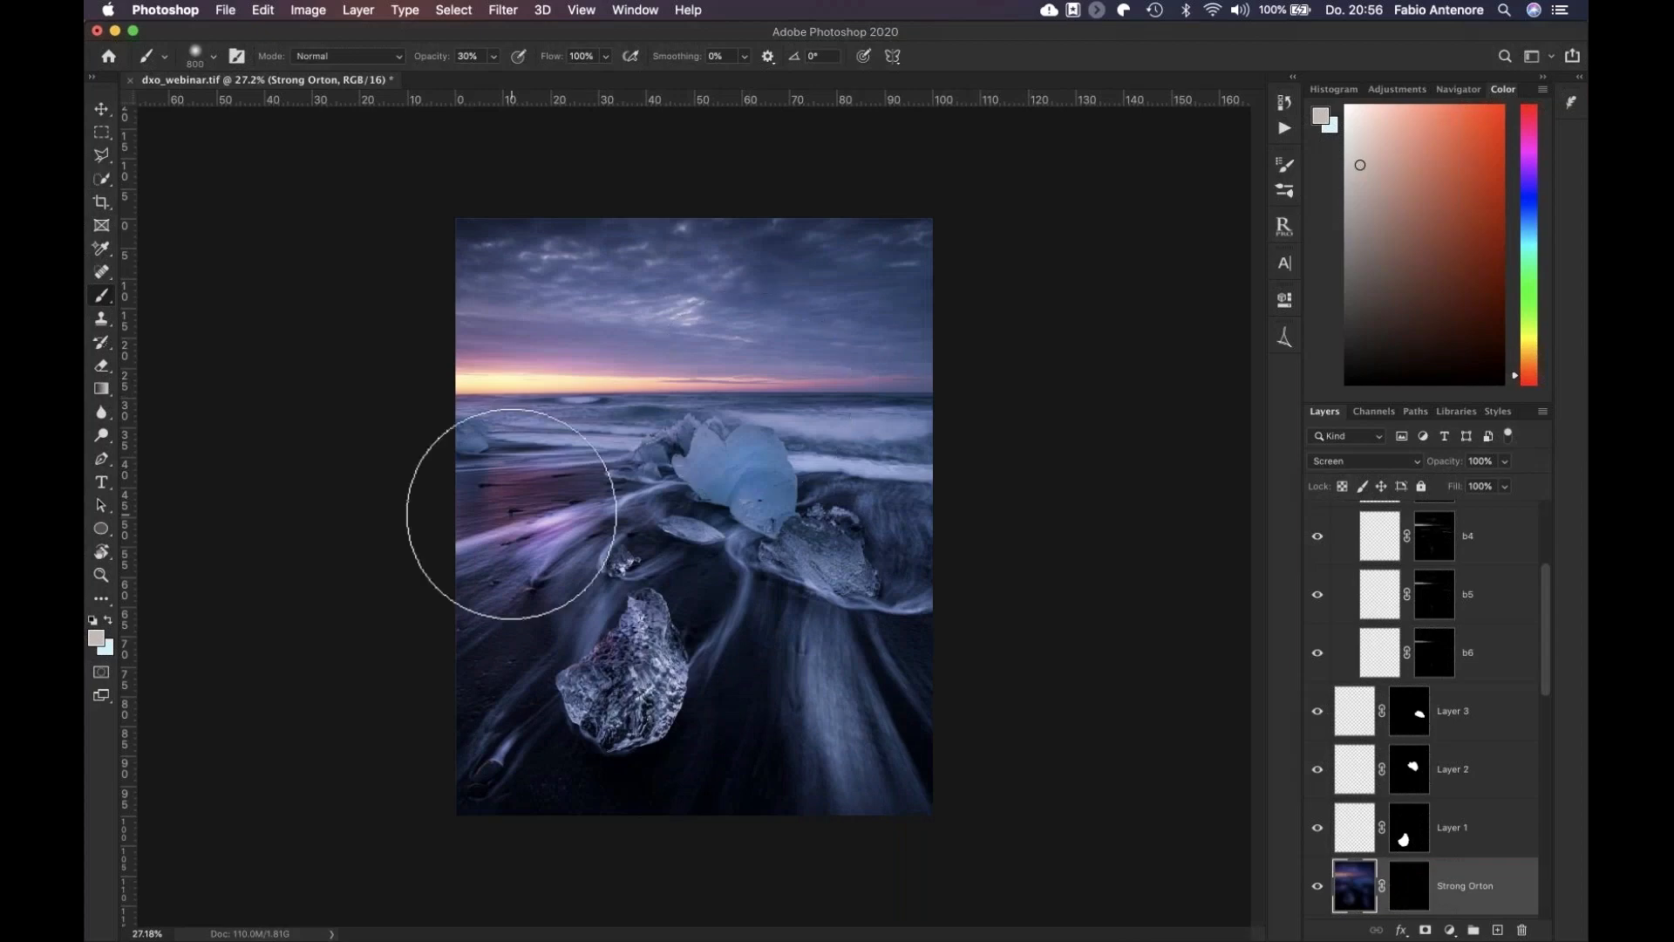
Paint white on the Strong Orton mask across the horizon glow and adjacent sea with a large brush up to 700 px at 30% opacity
key(bracketleft)
key(bracketleft)
key(bracketleft)
key(bracketleft)
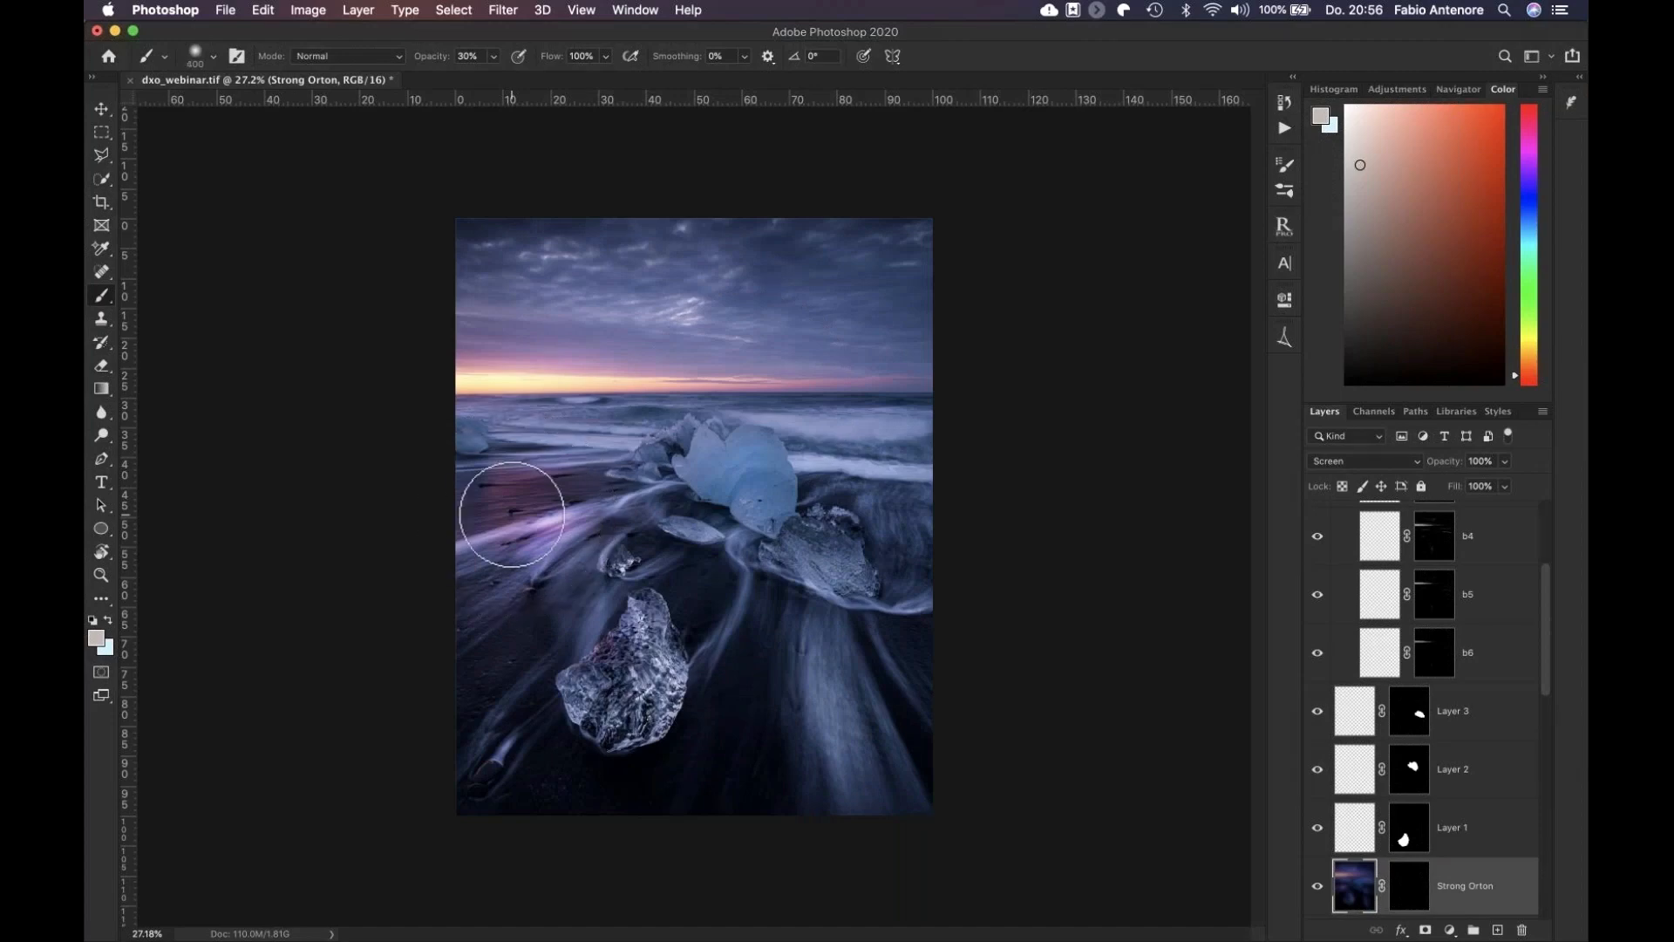
key(bracketright)
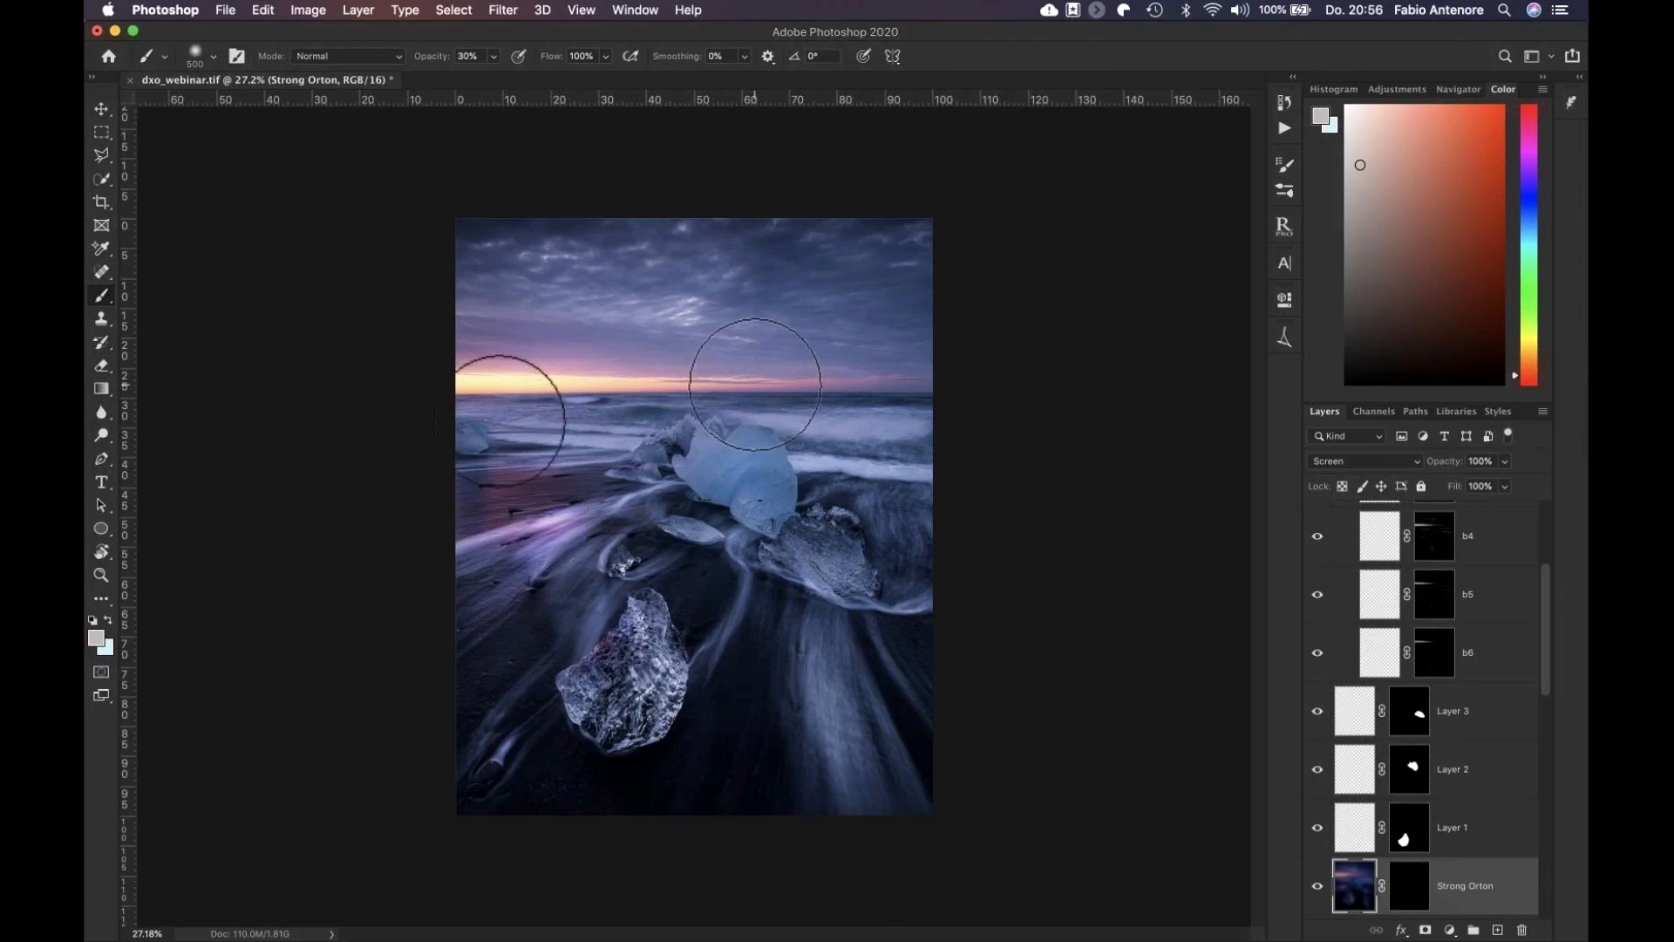
scroll(1351, 707, down, 3)
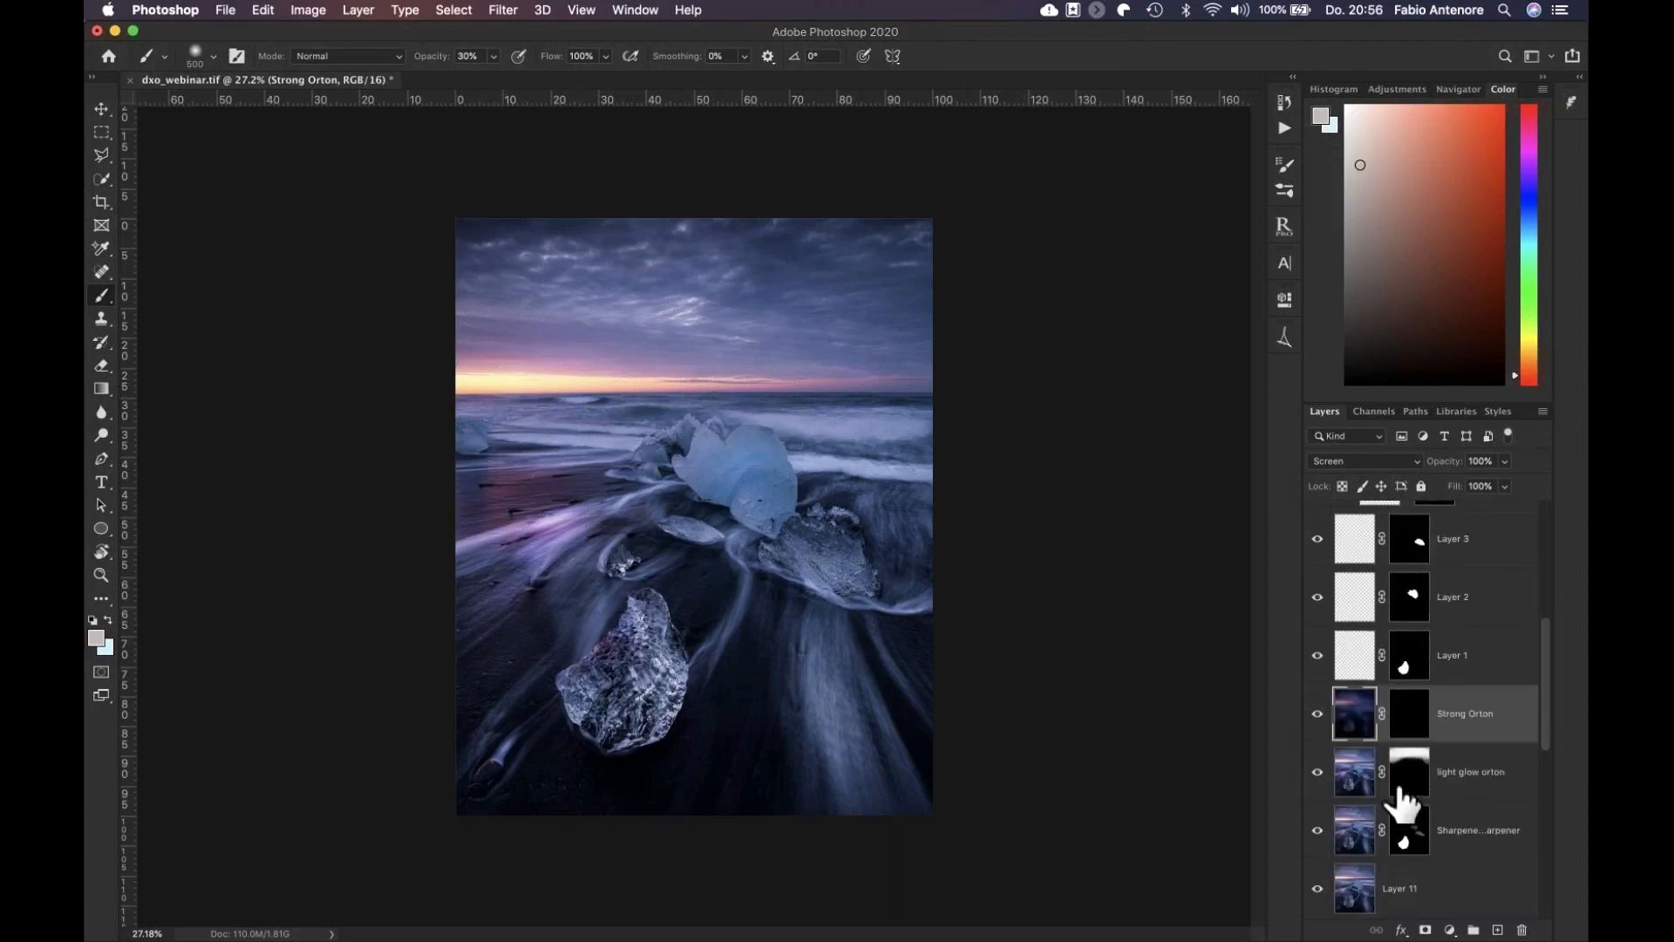
click(1414, 723)
mouse_move(593, 383)
mouse_down()
mouse_move(504, 373)
mouse_move(422, 468)
mouse_up()
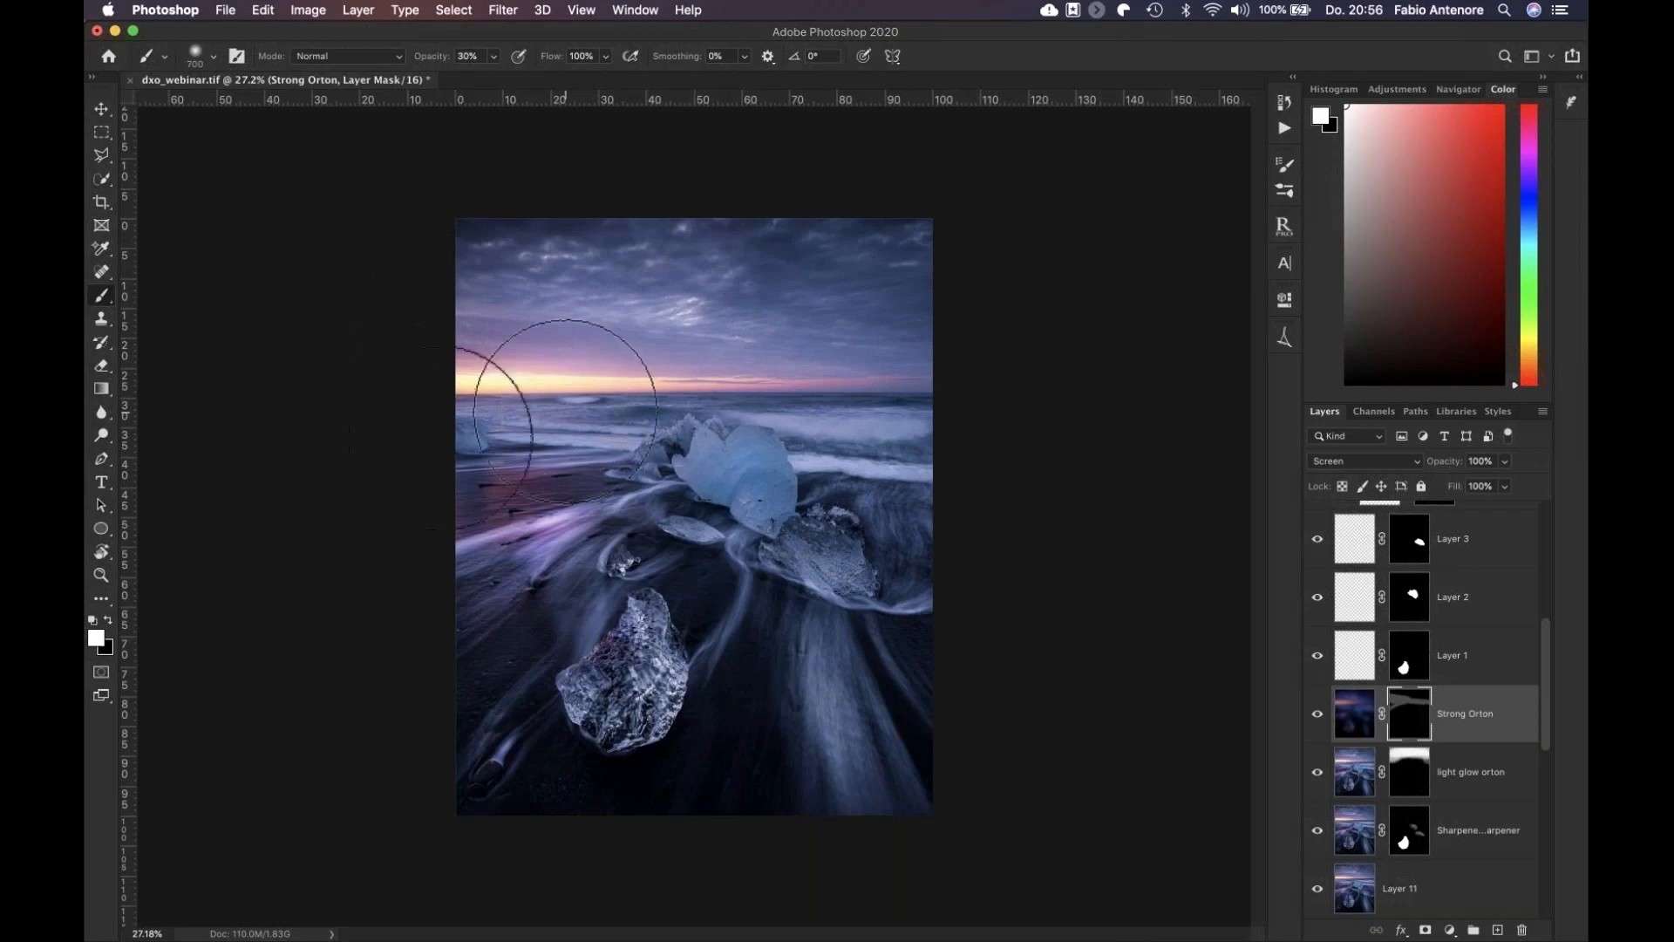
key(bracketright)
key(bracketright)
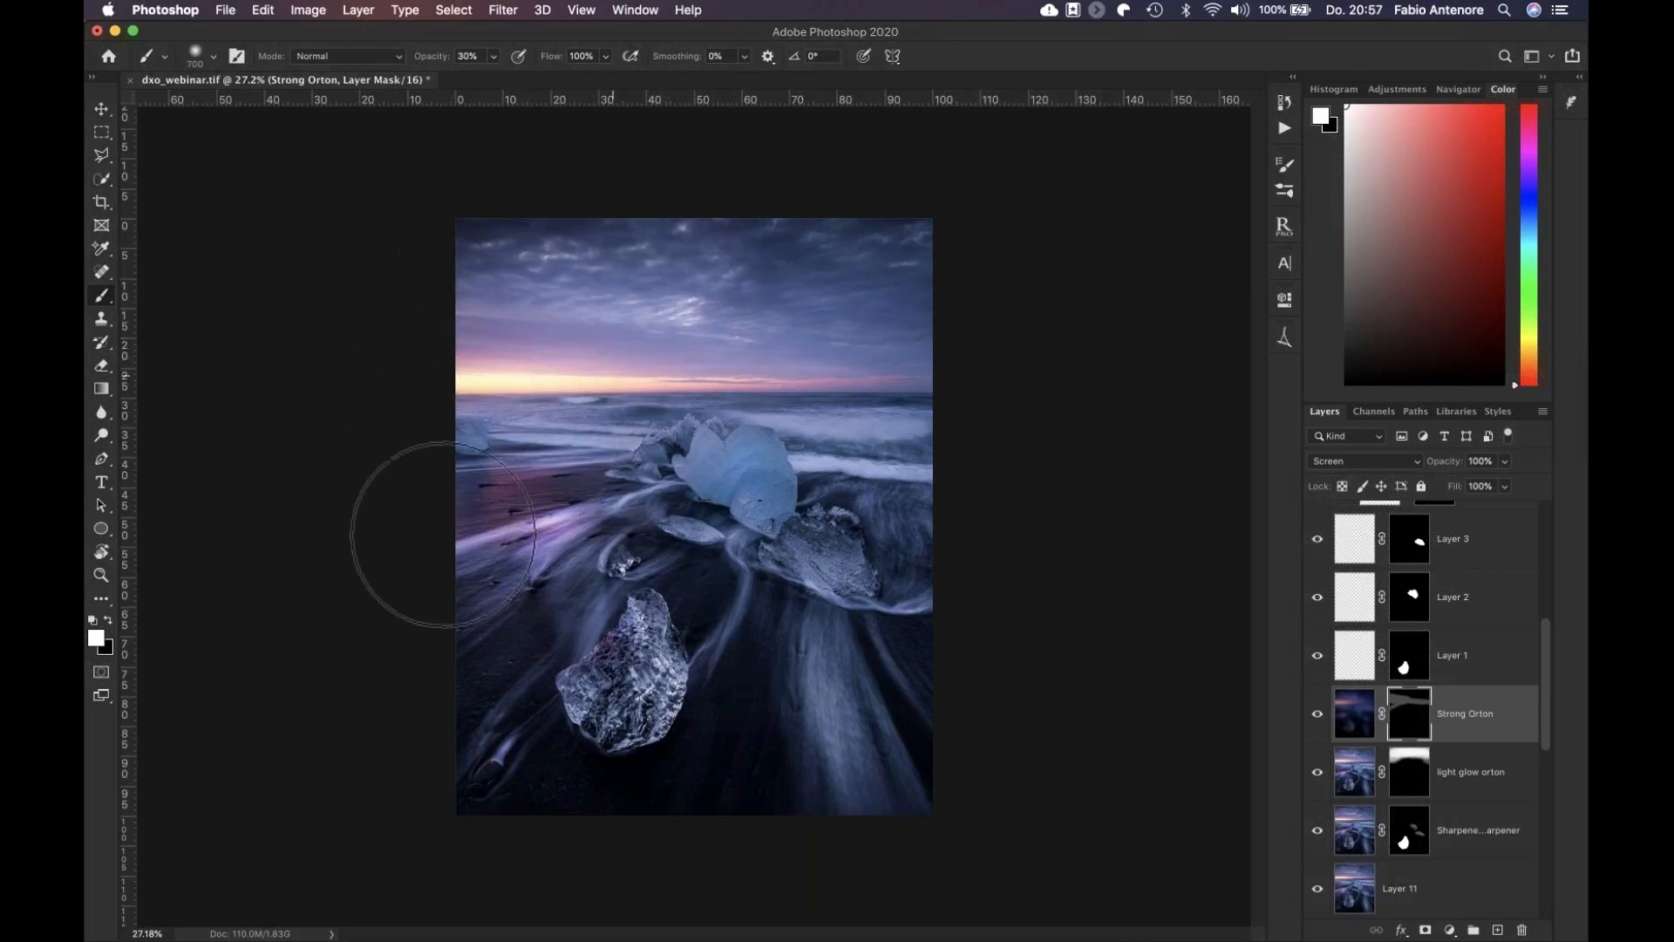
Compare the finished edit with the original FAB_5036 layer shown alone, and inspect the foreground ice up close
key(super+minus)
scroll(1422, 767, down, 1)
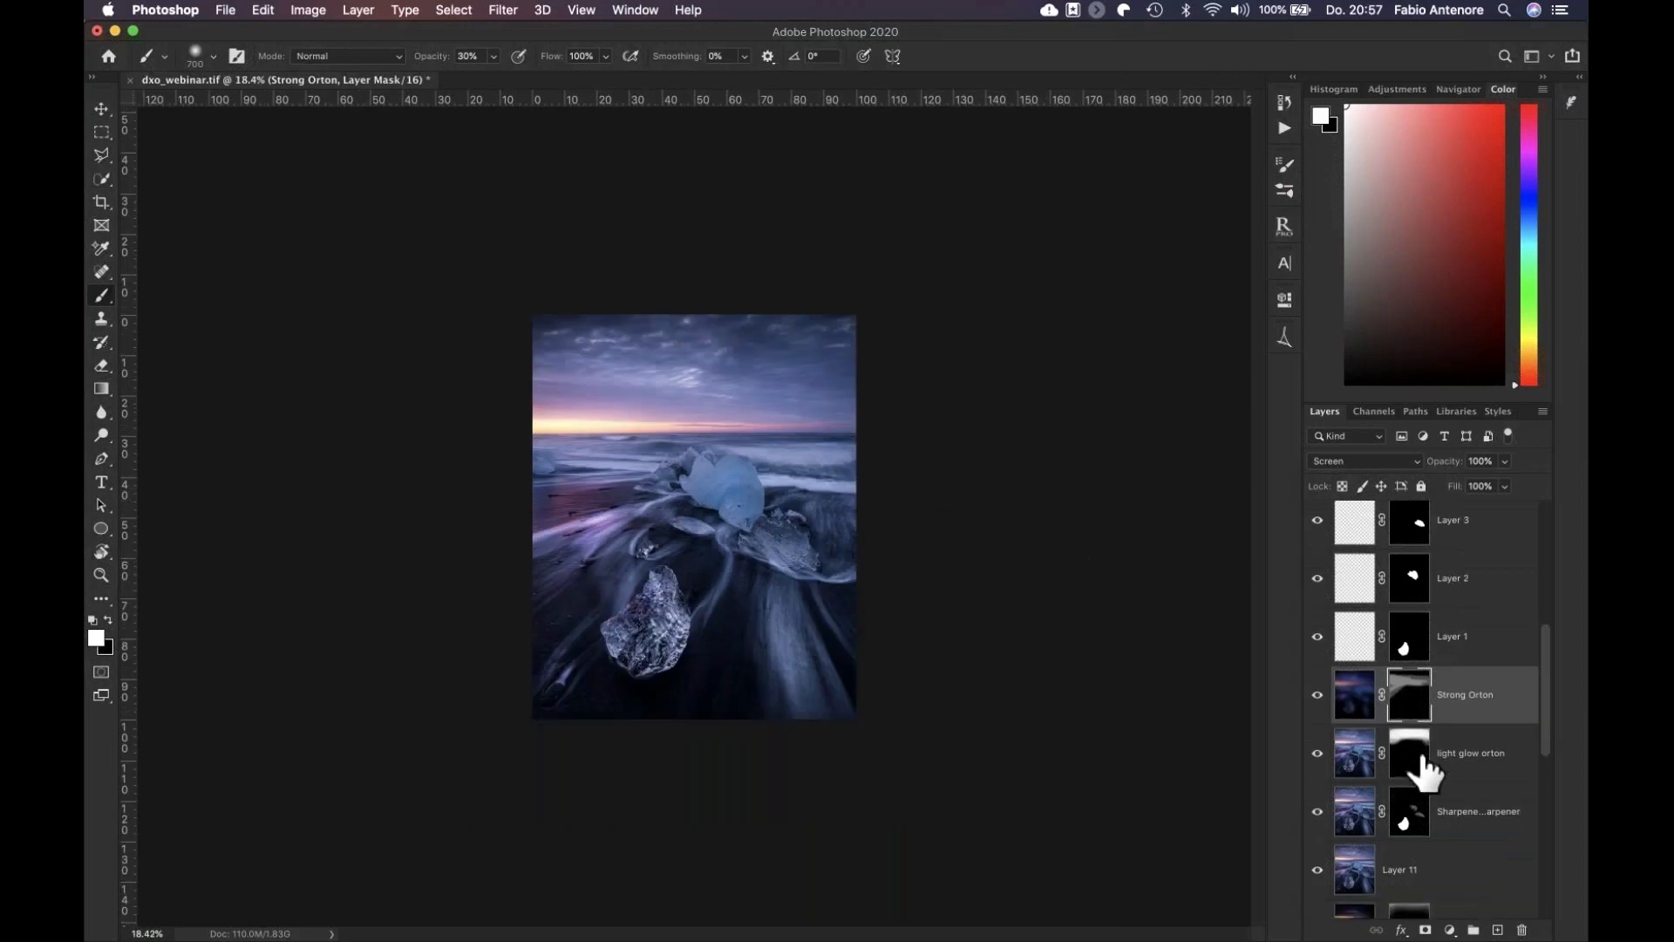
scroll(1422, 769, down, 5)
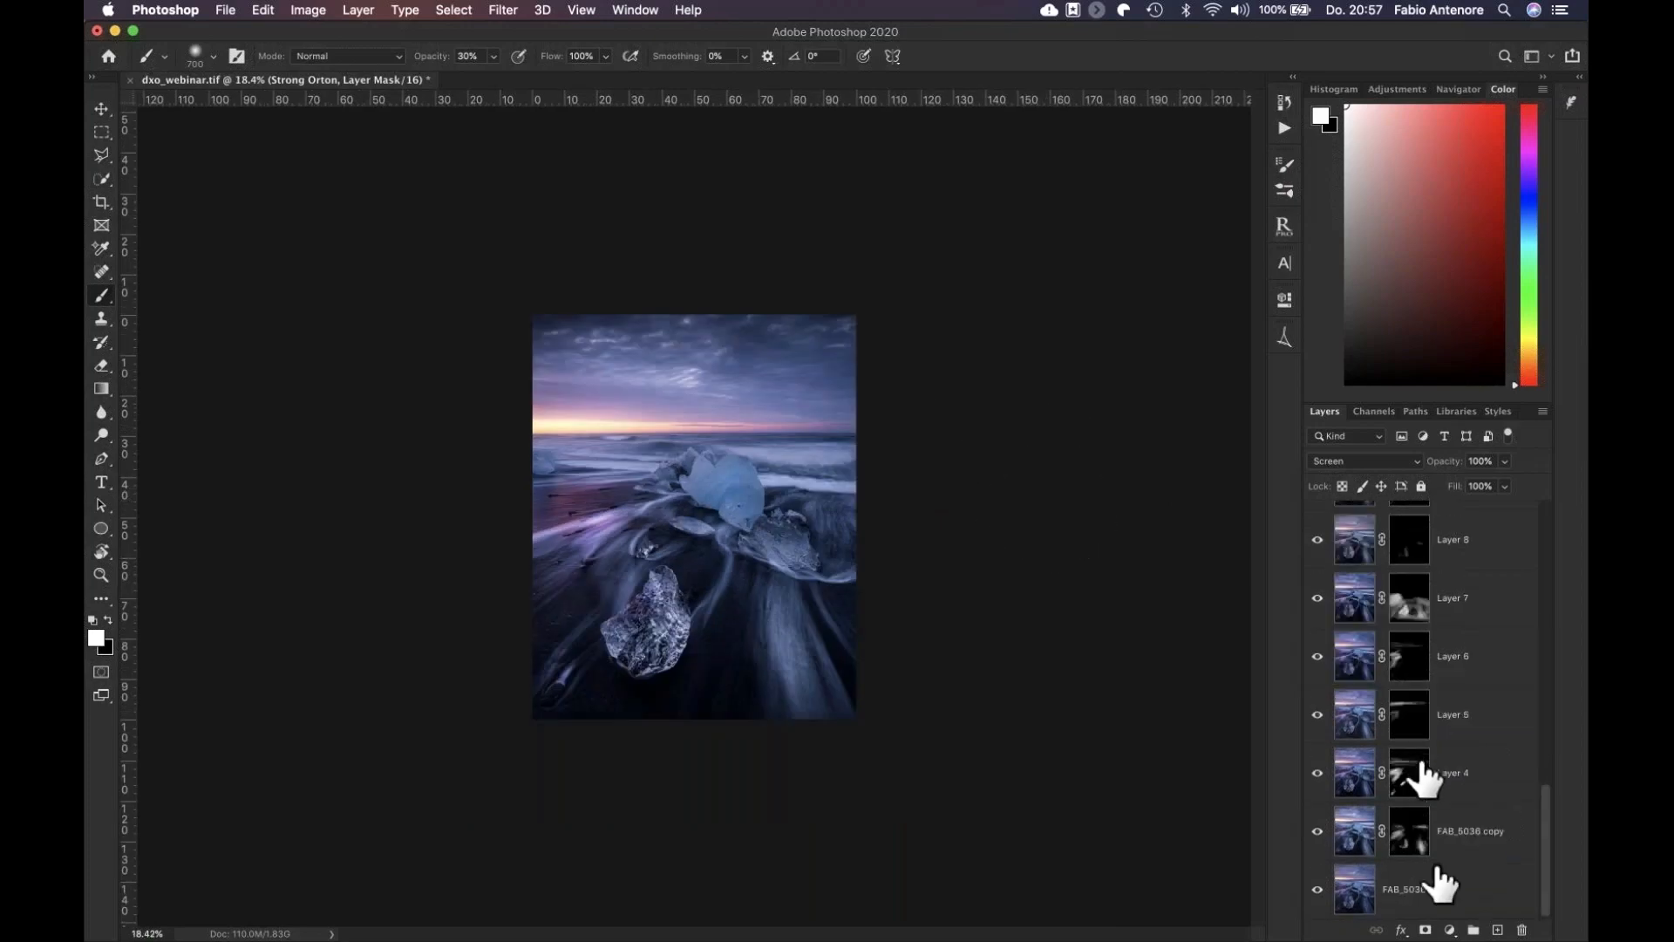
alt+click(1318, 888)
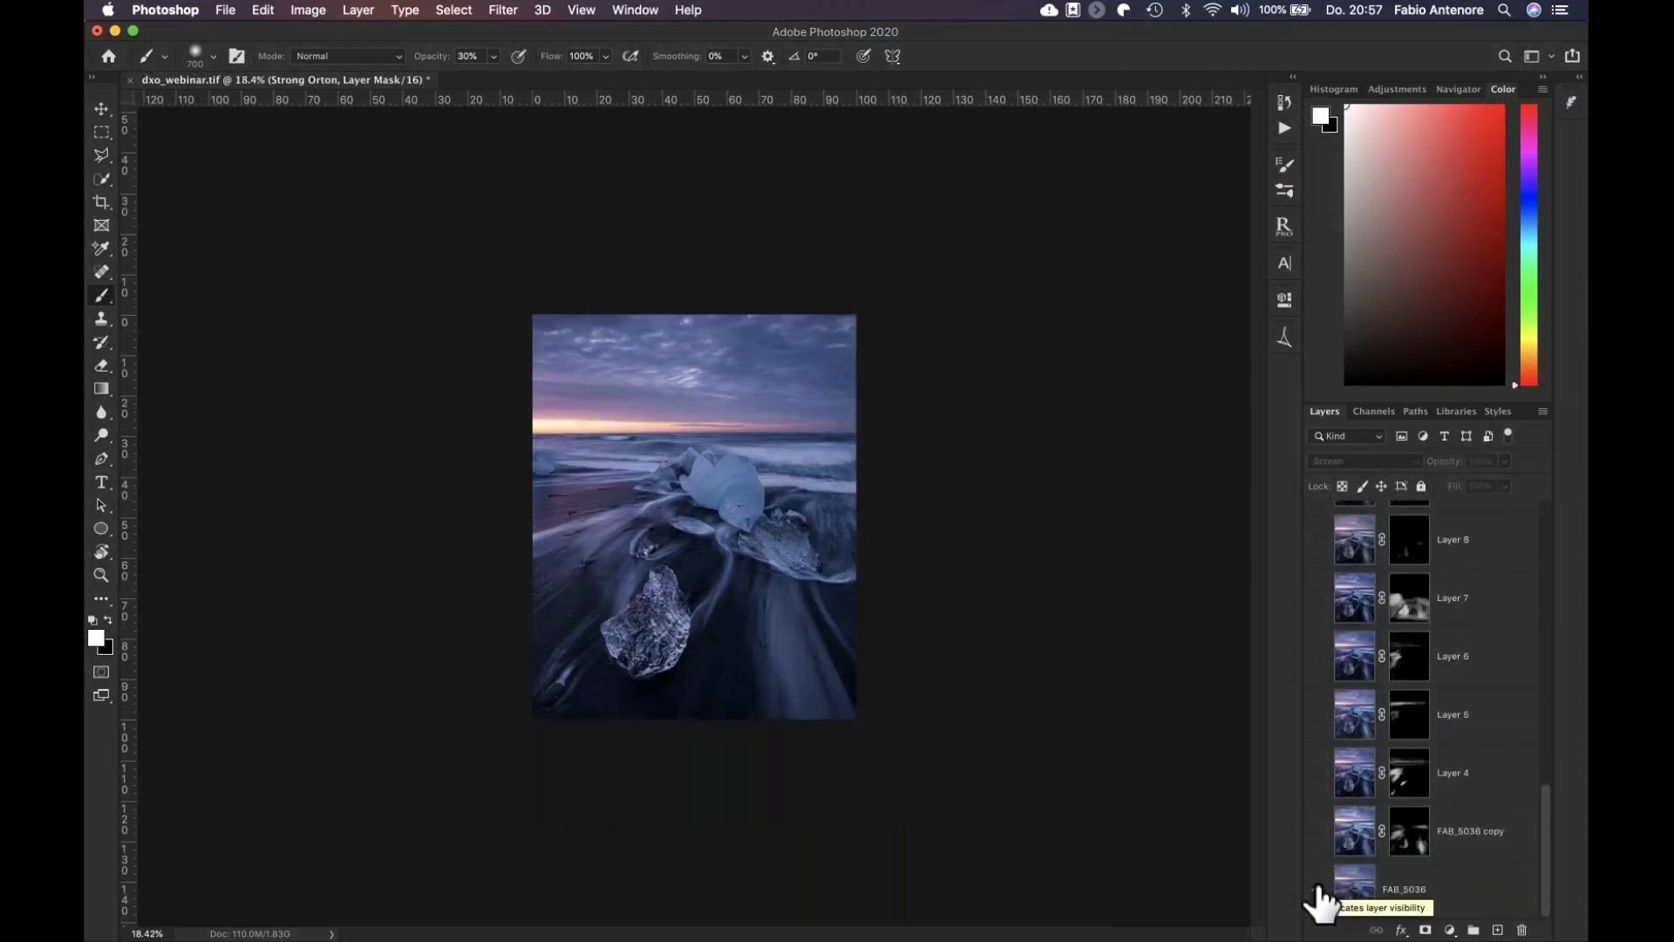
alt+click(1317, 889)
alt+click(1318, 889)
alt+click(1317, 889)
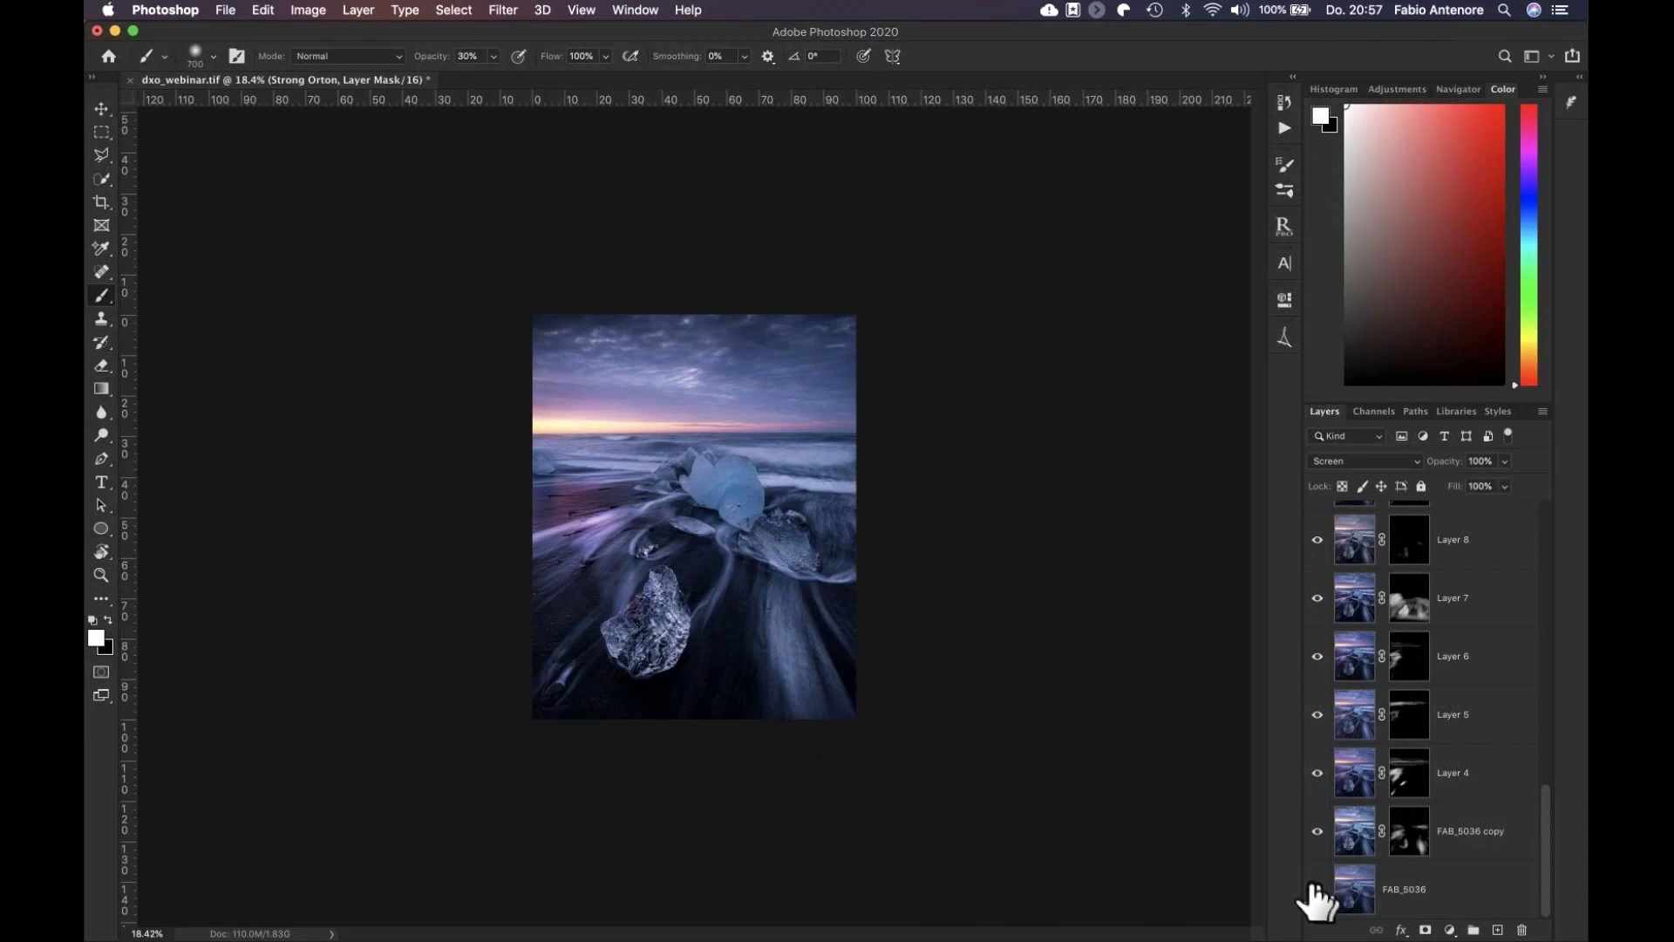
click(1317, 889)
scroll(628, 615, up, 5)
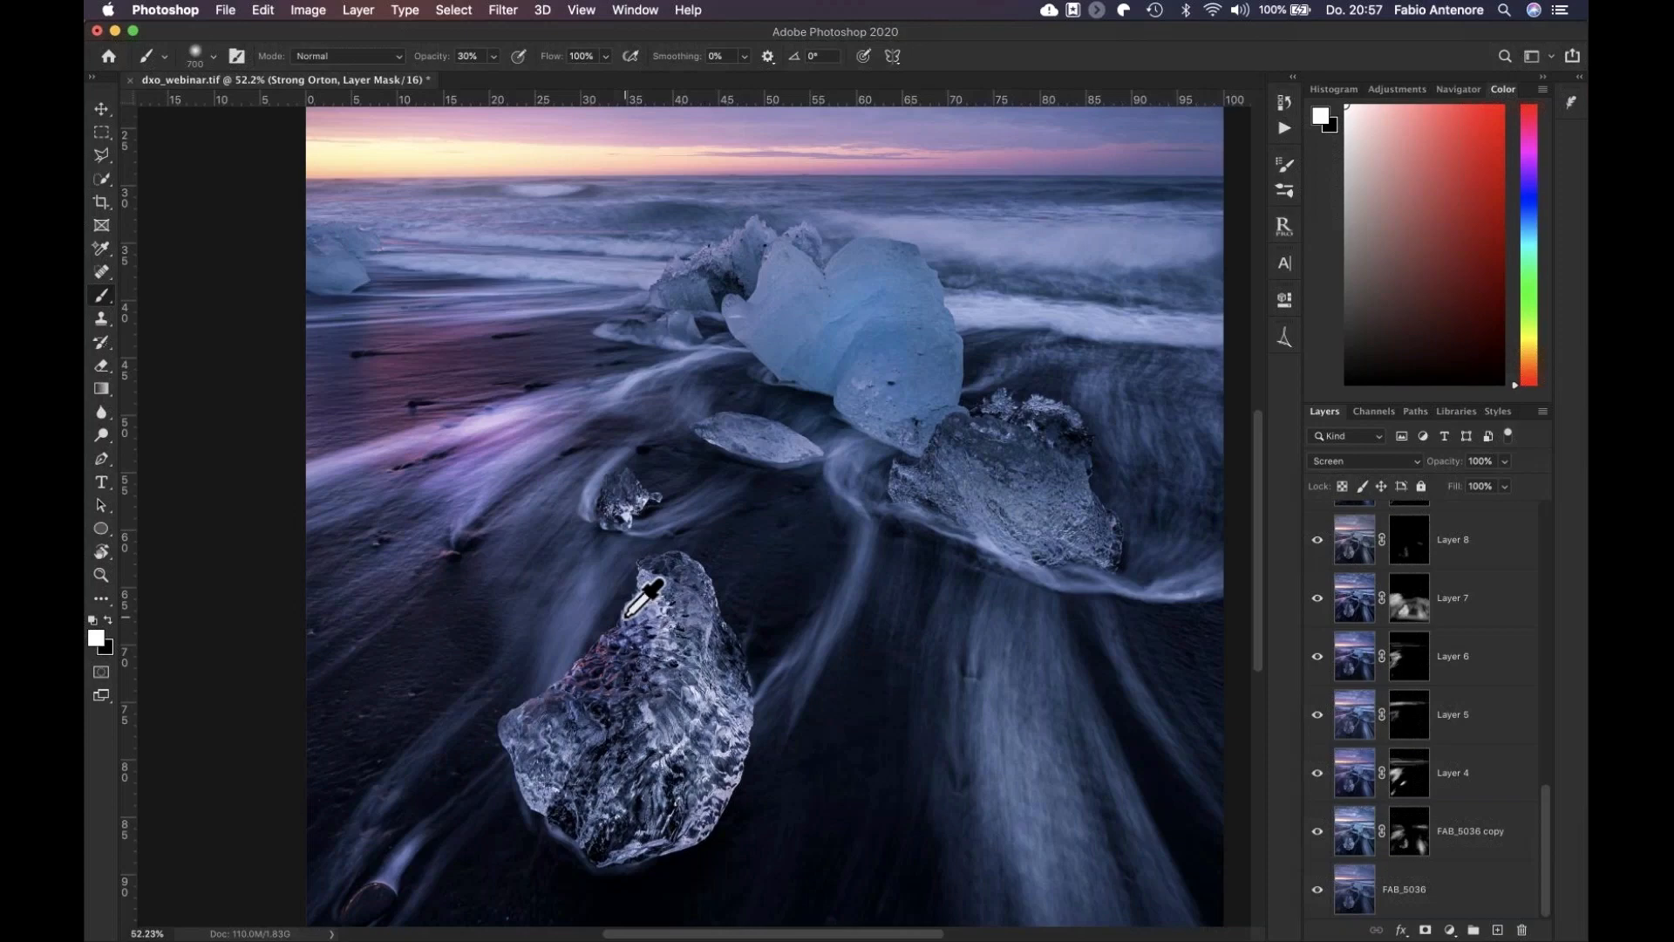
scroll(645, 597, up, 5)
key(super+0)
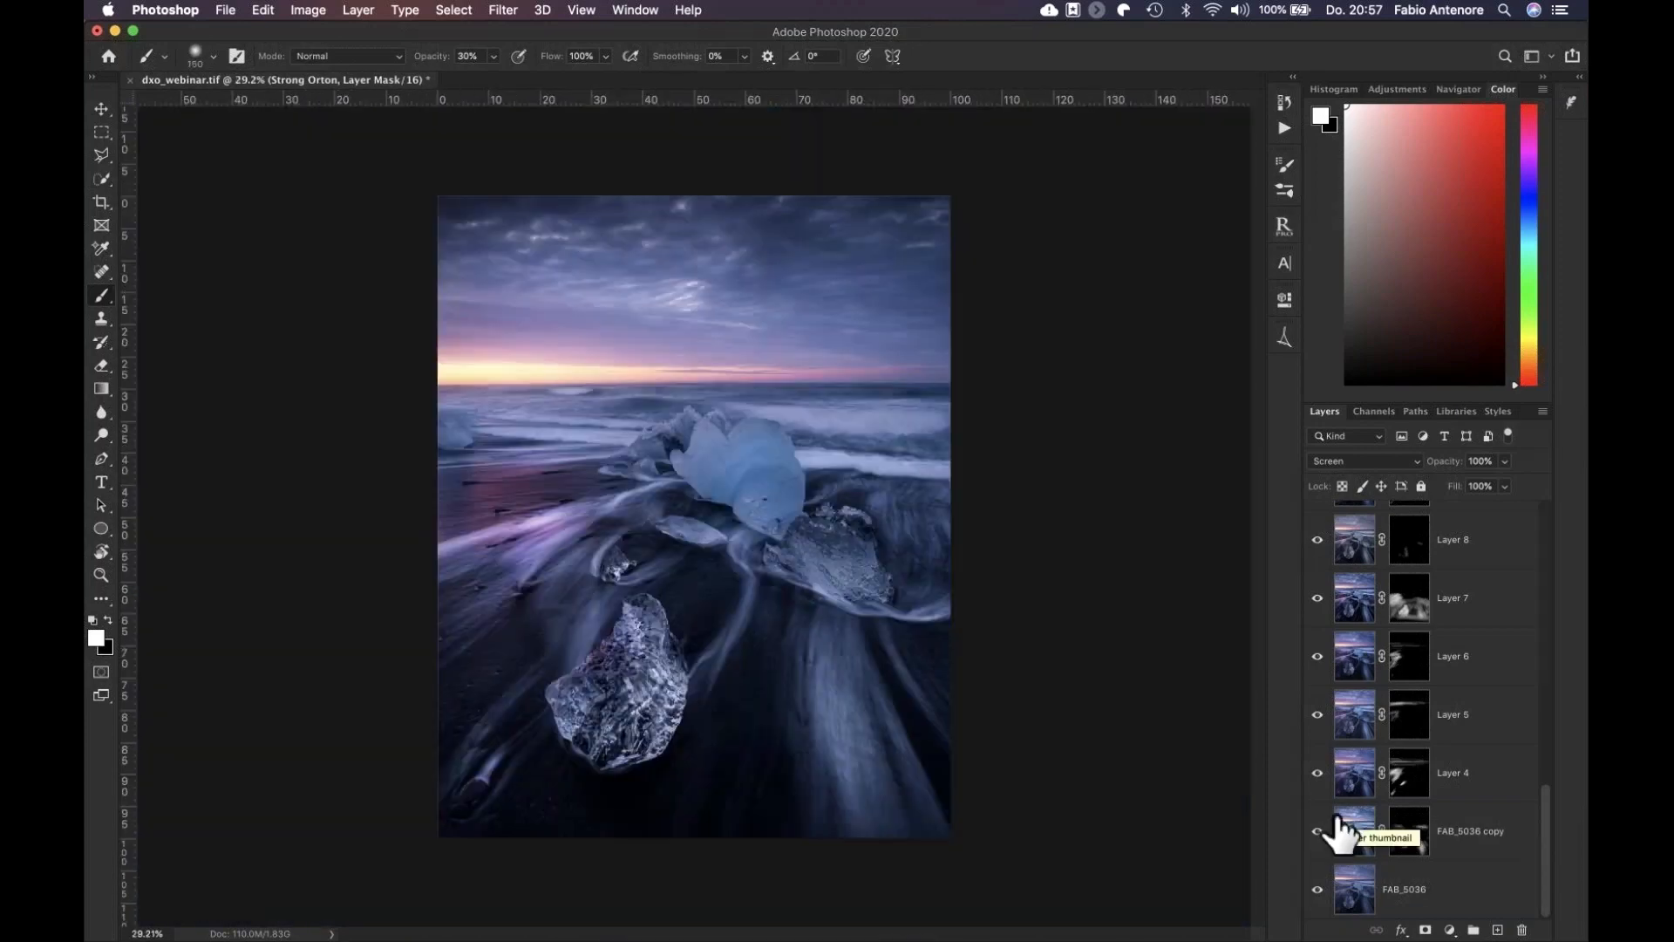
Isolate the FAB_5036 layer and compare it with the FAB_5036 copy layer shown and hidden
alt+click(1318, 889)
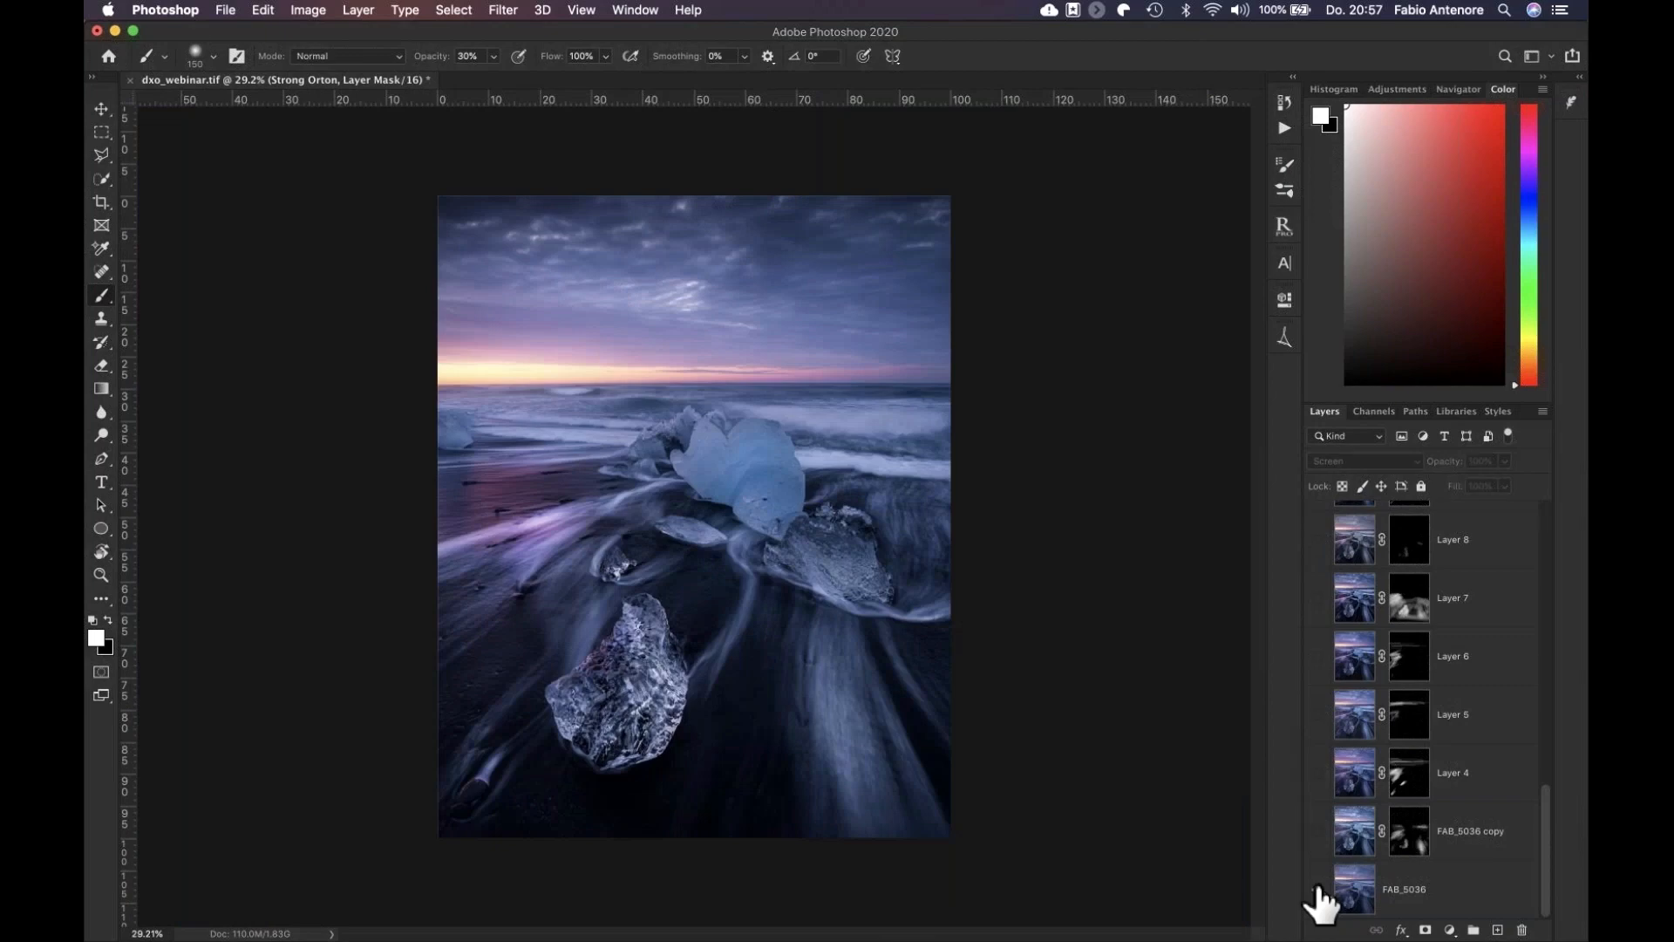
click(1317, 833)
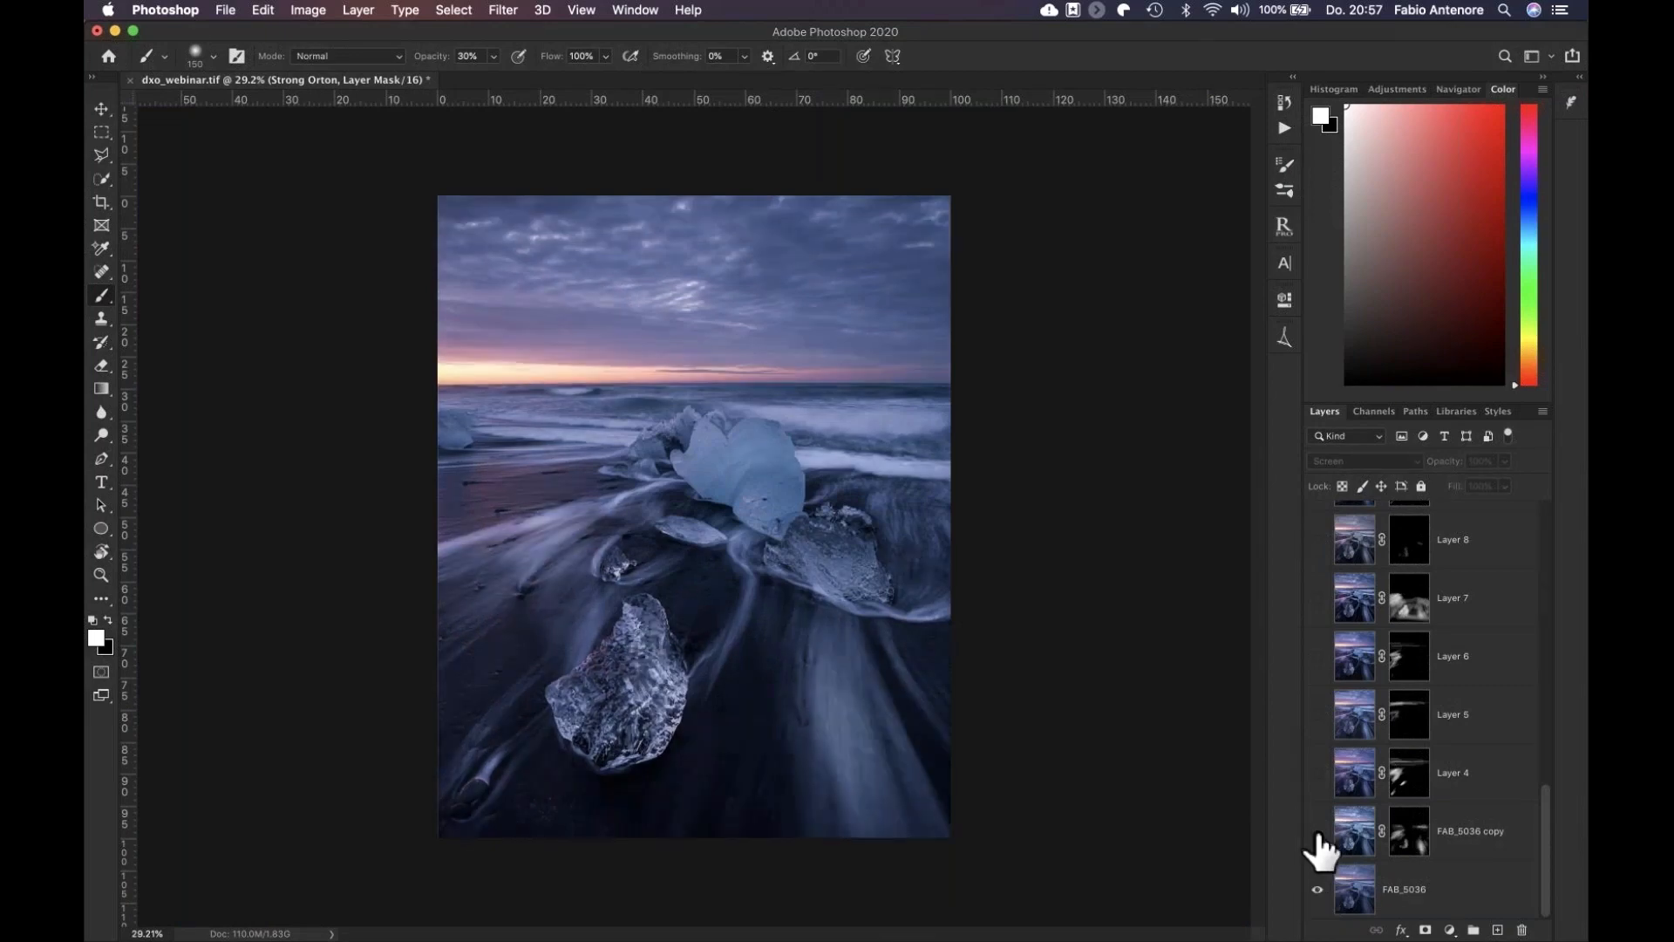
click(1318, 832)
click(1317, 833)
click(1317, 833)
click(1317, 832)
Review the effects of Layer 4 through Layer 10 by making them visible one after another
click(1317, 774)
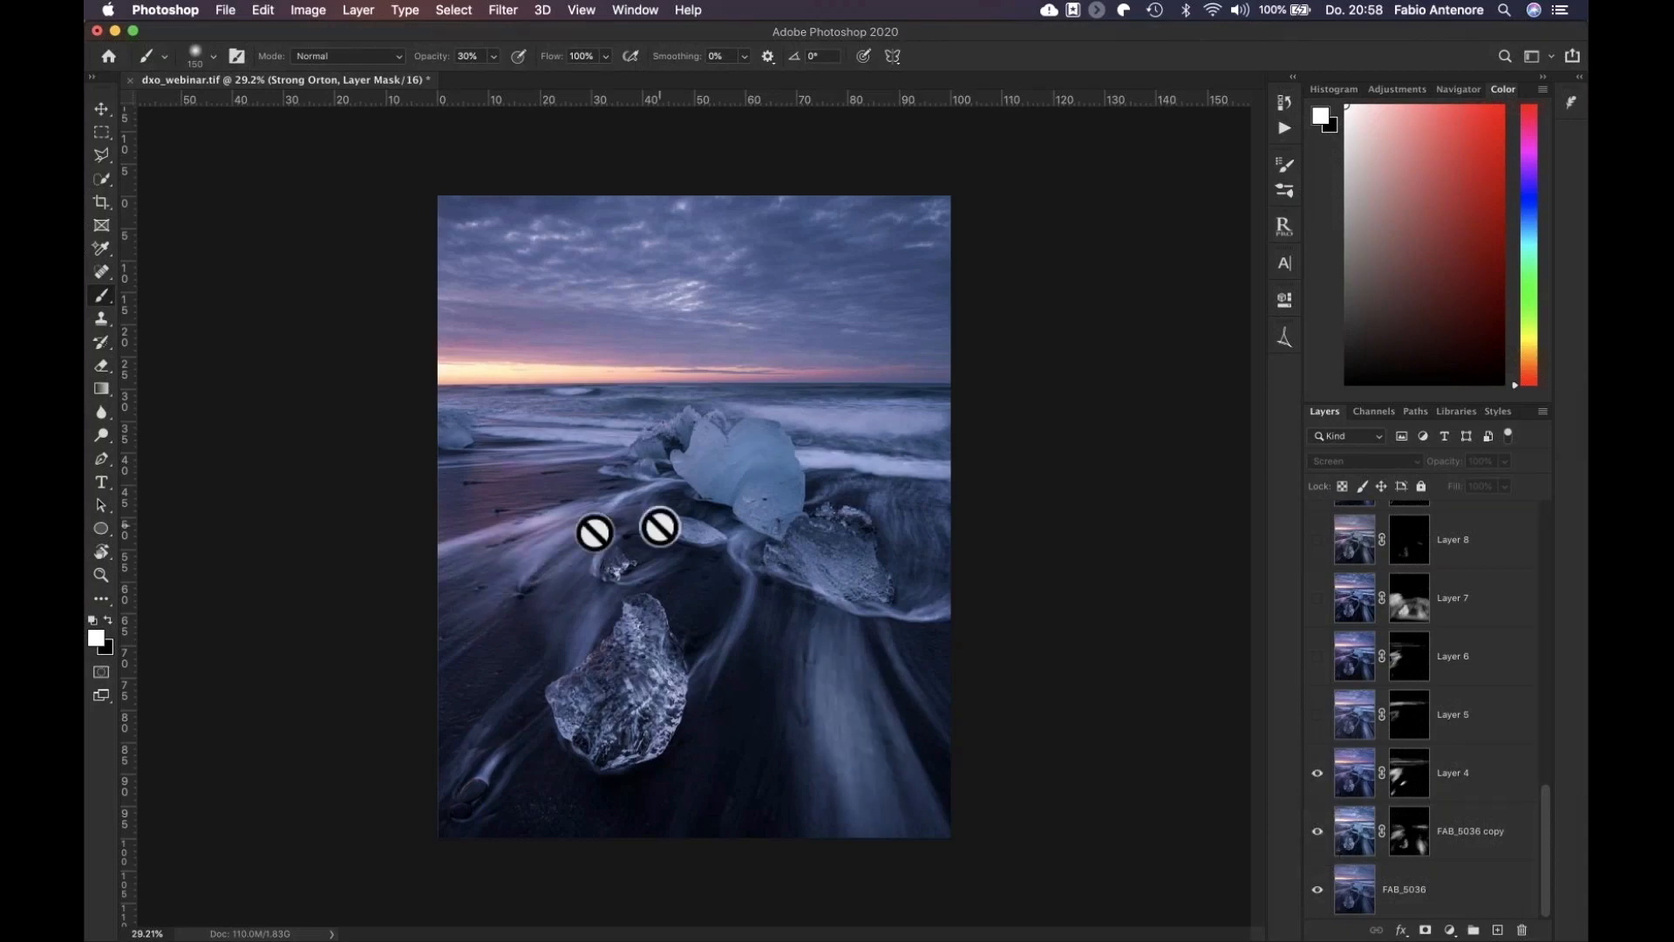
click(1317, 715)
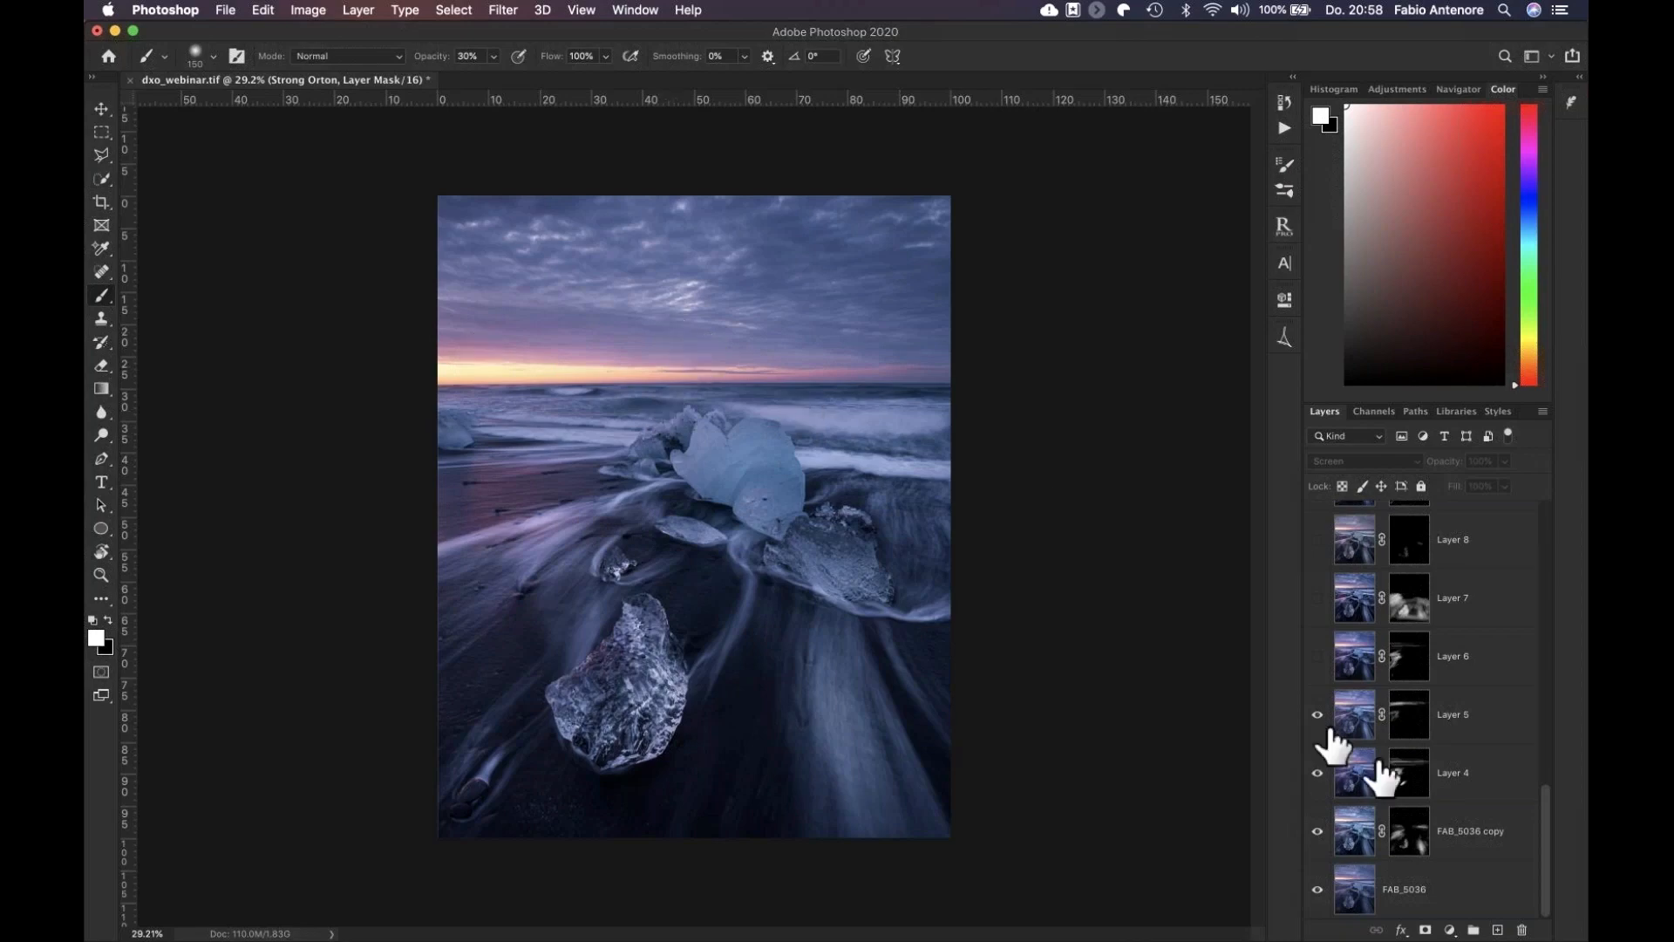
click(1318, 656)
click(1318, 597)
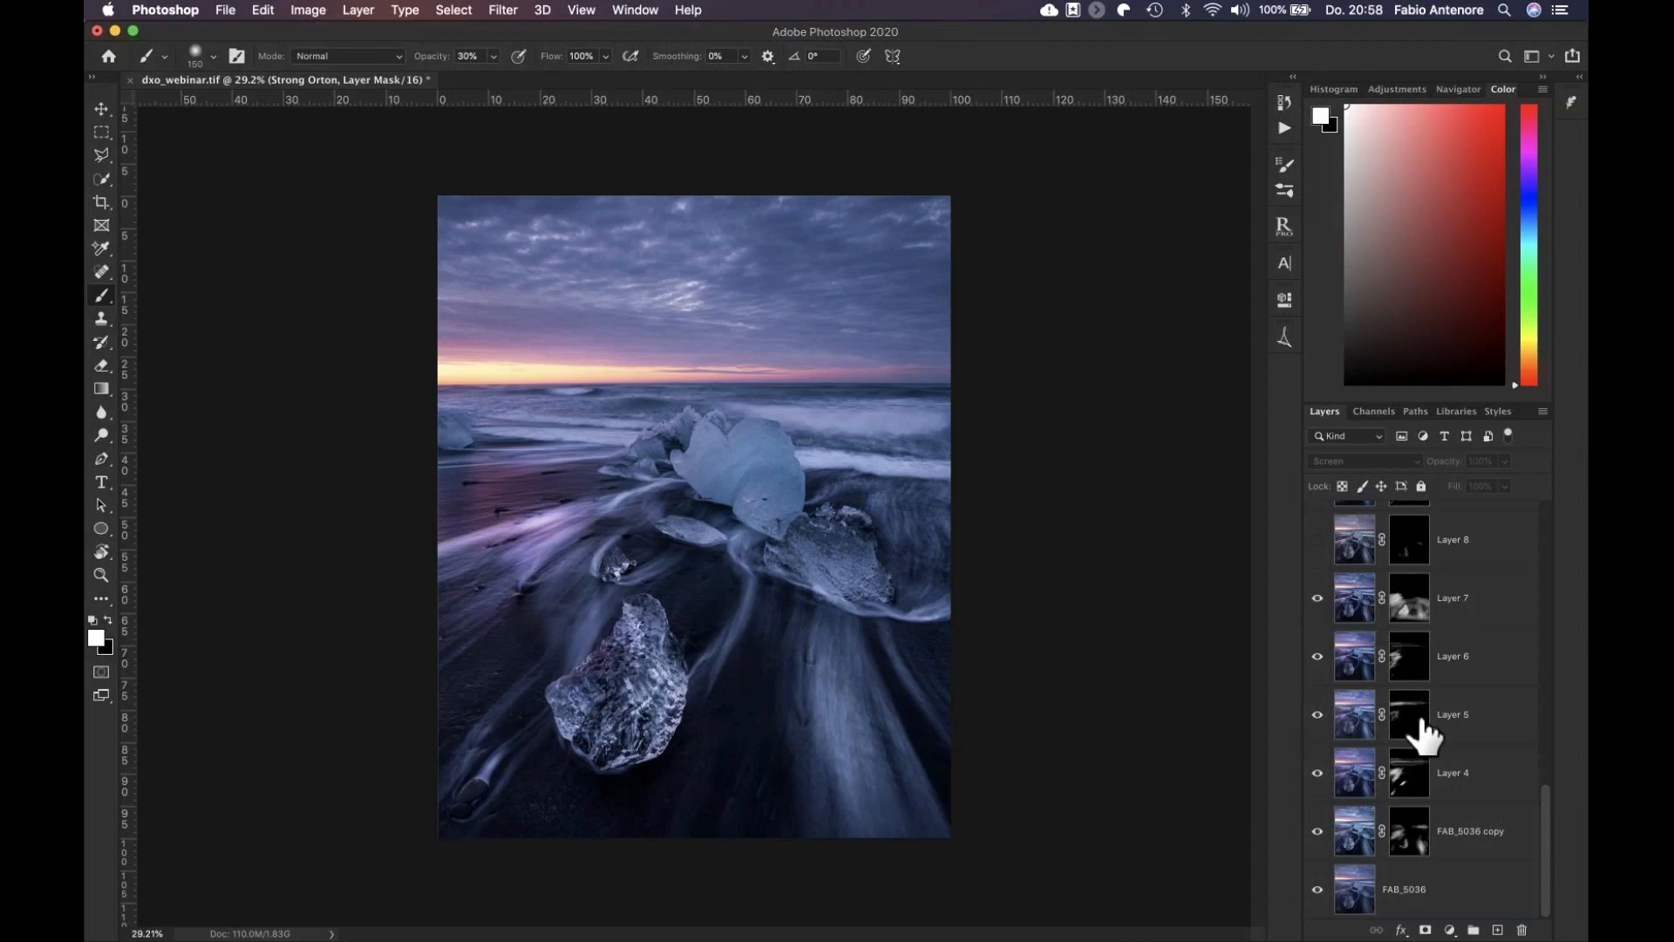
scroll(1325, 621, up, 2)
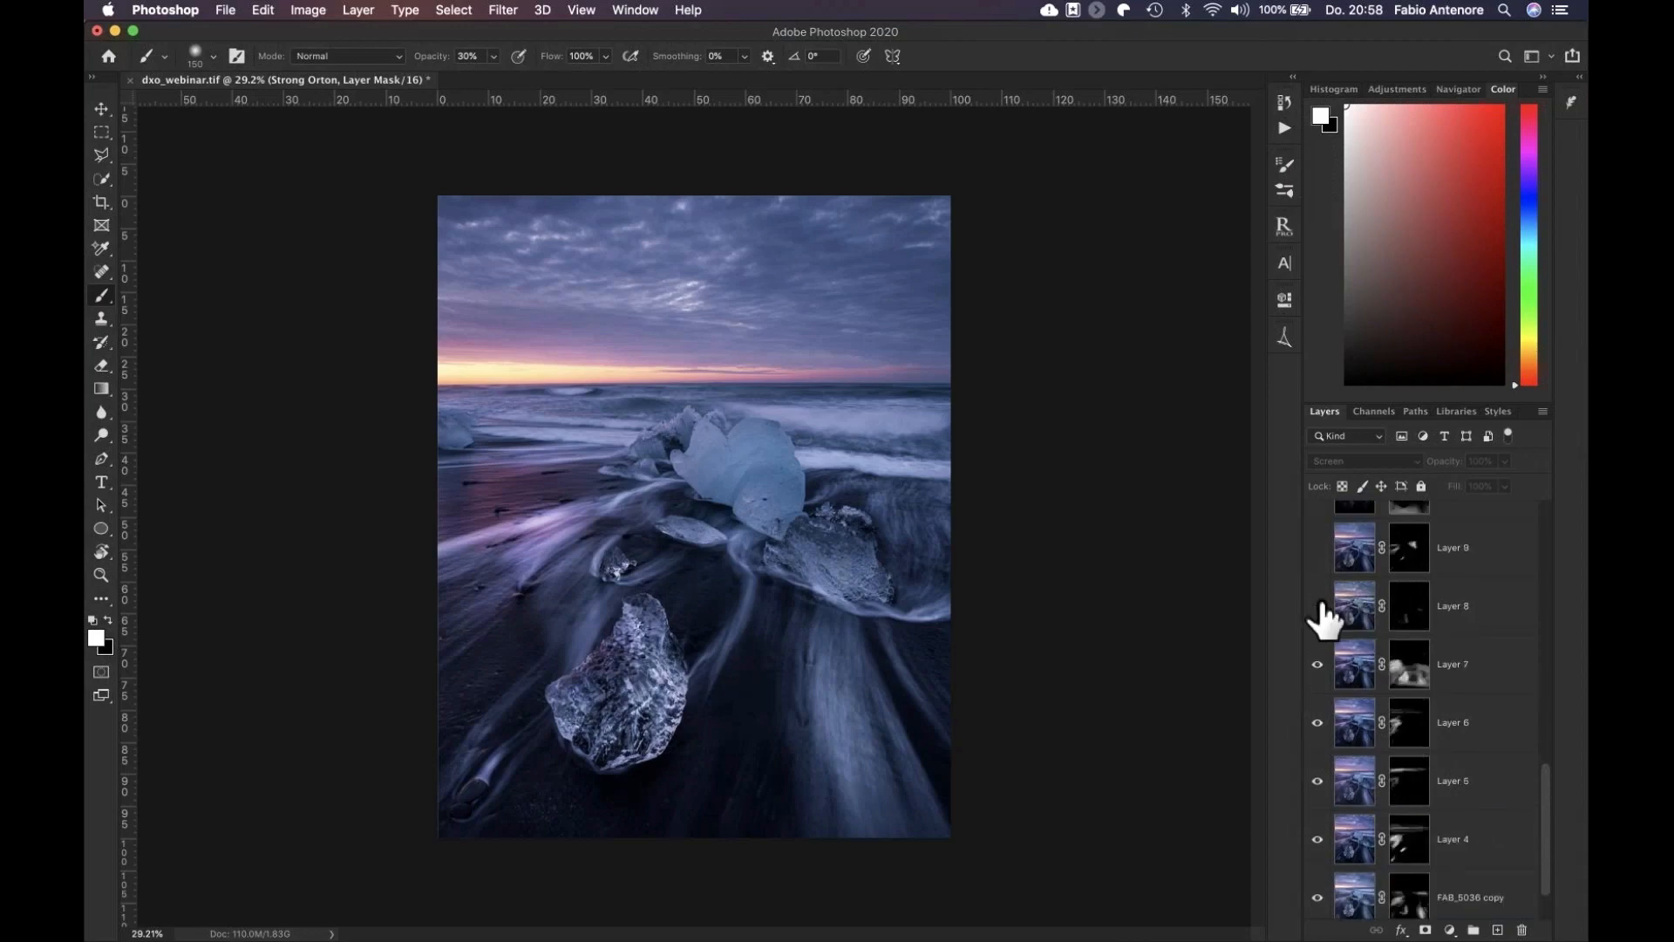
click(1318, 606)
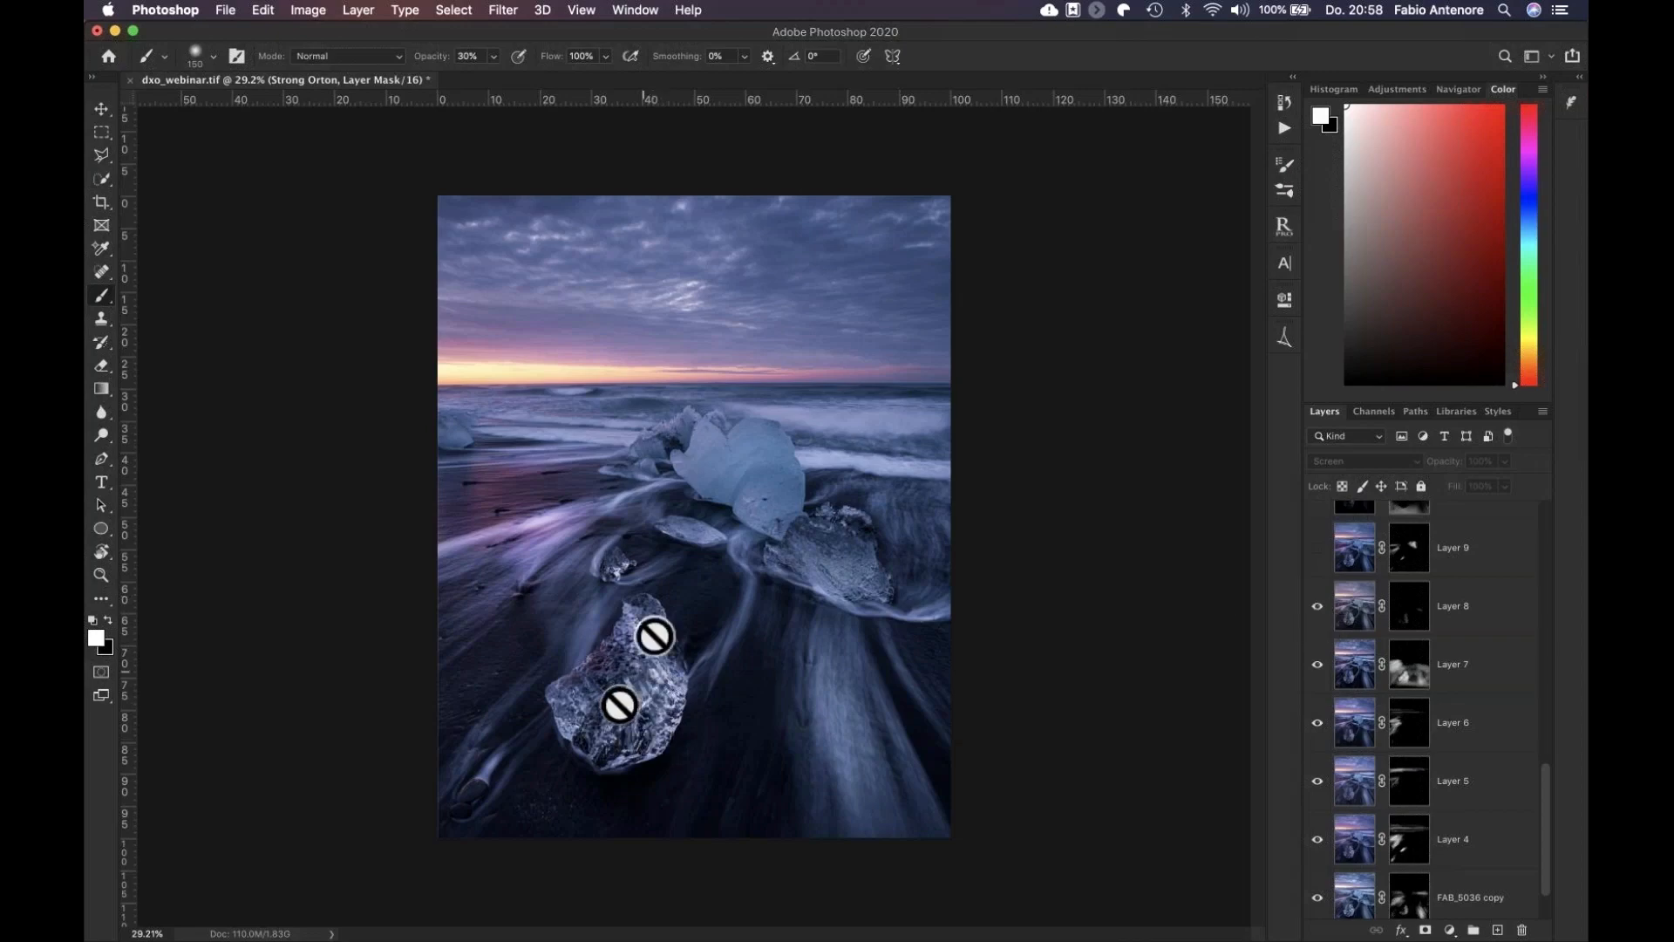
scroll(1321, 629, up, 2)
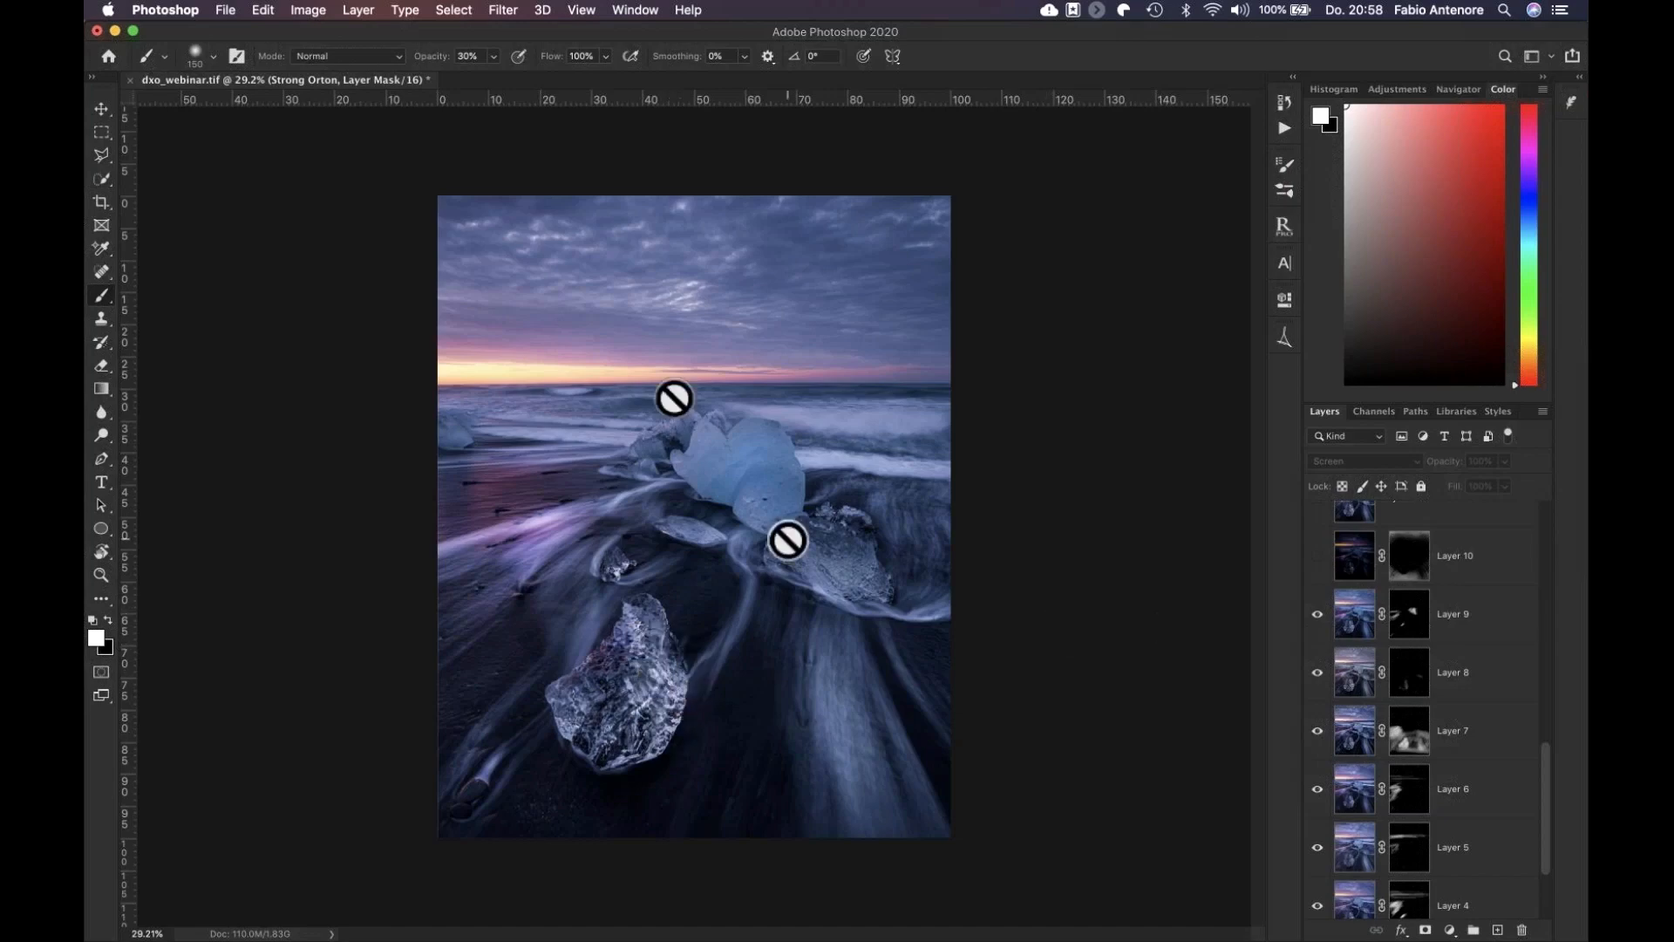
scroll(1308, 665, up, 2)
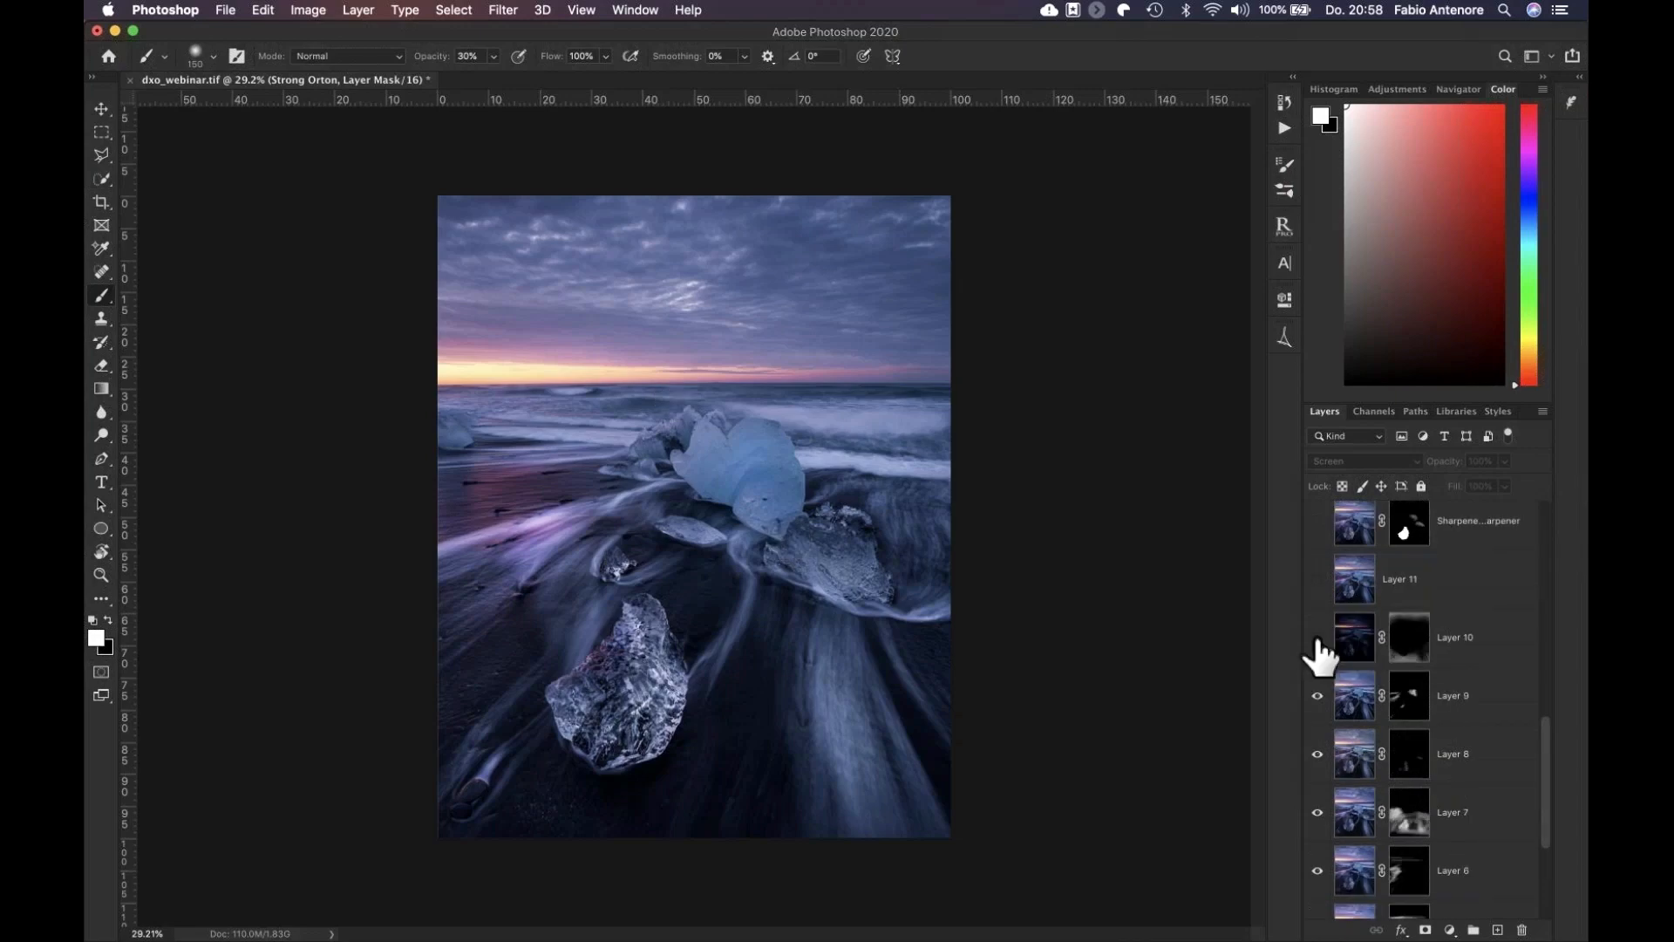
click(1318, 638)
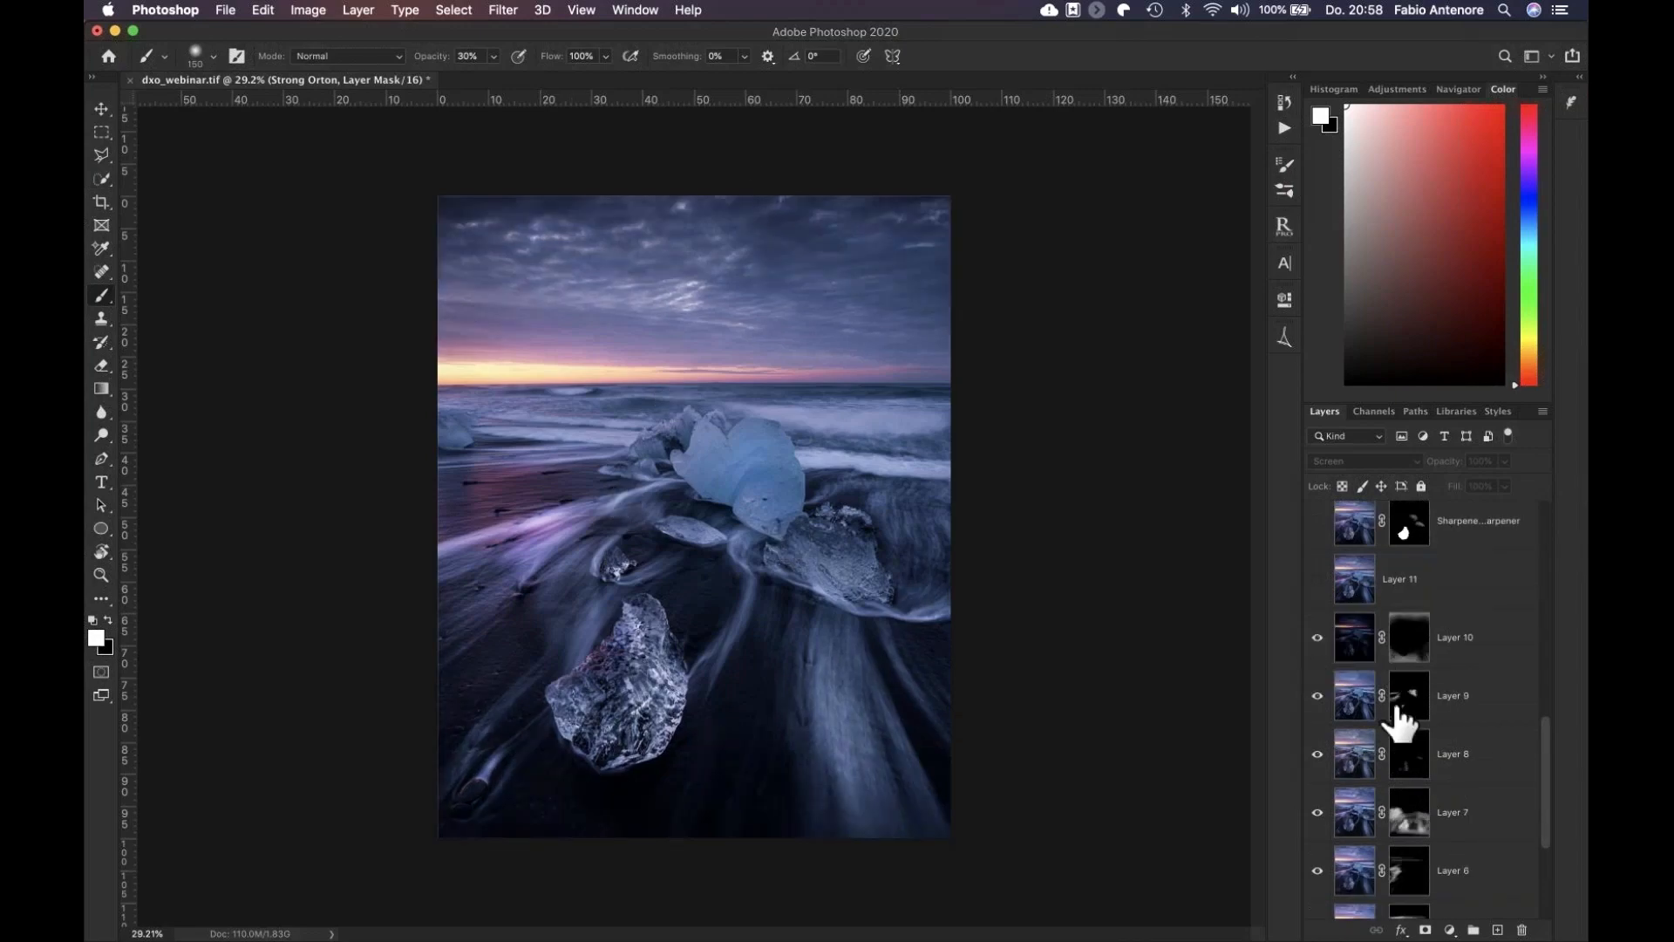
Review the effects of Layer 11, the sharpener layer, light glow orton and Strong Orton by making each visible in turn
scroll(1390, 718, up, 1)
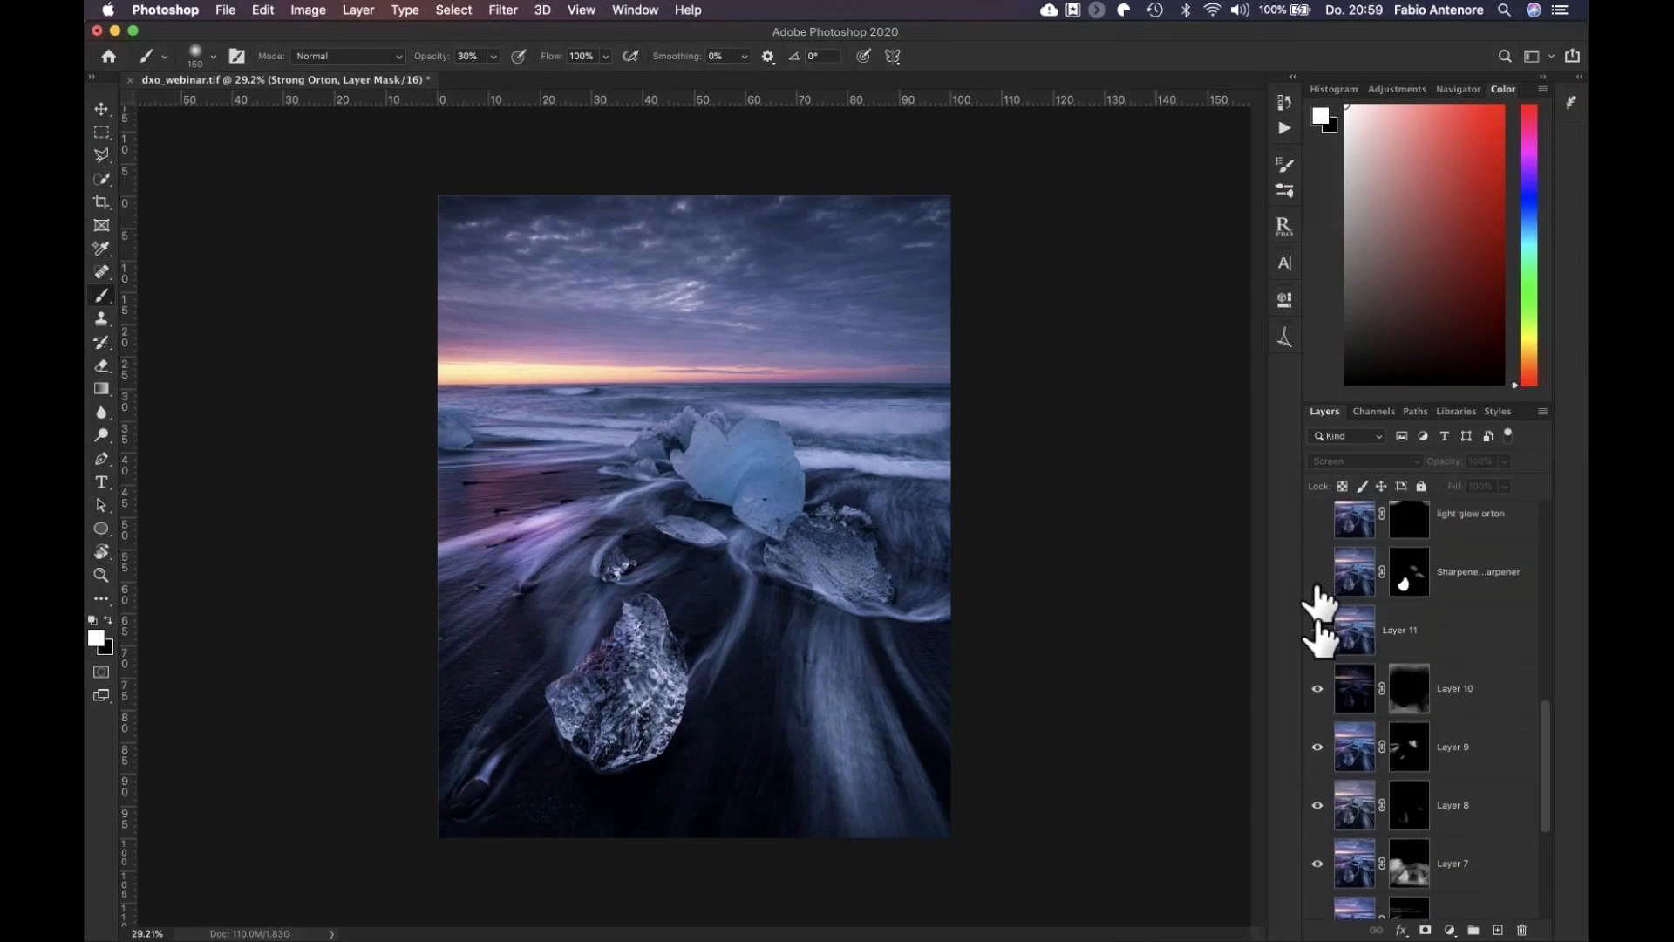
scroll(1317, 640, up, 1)
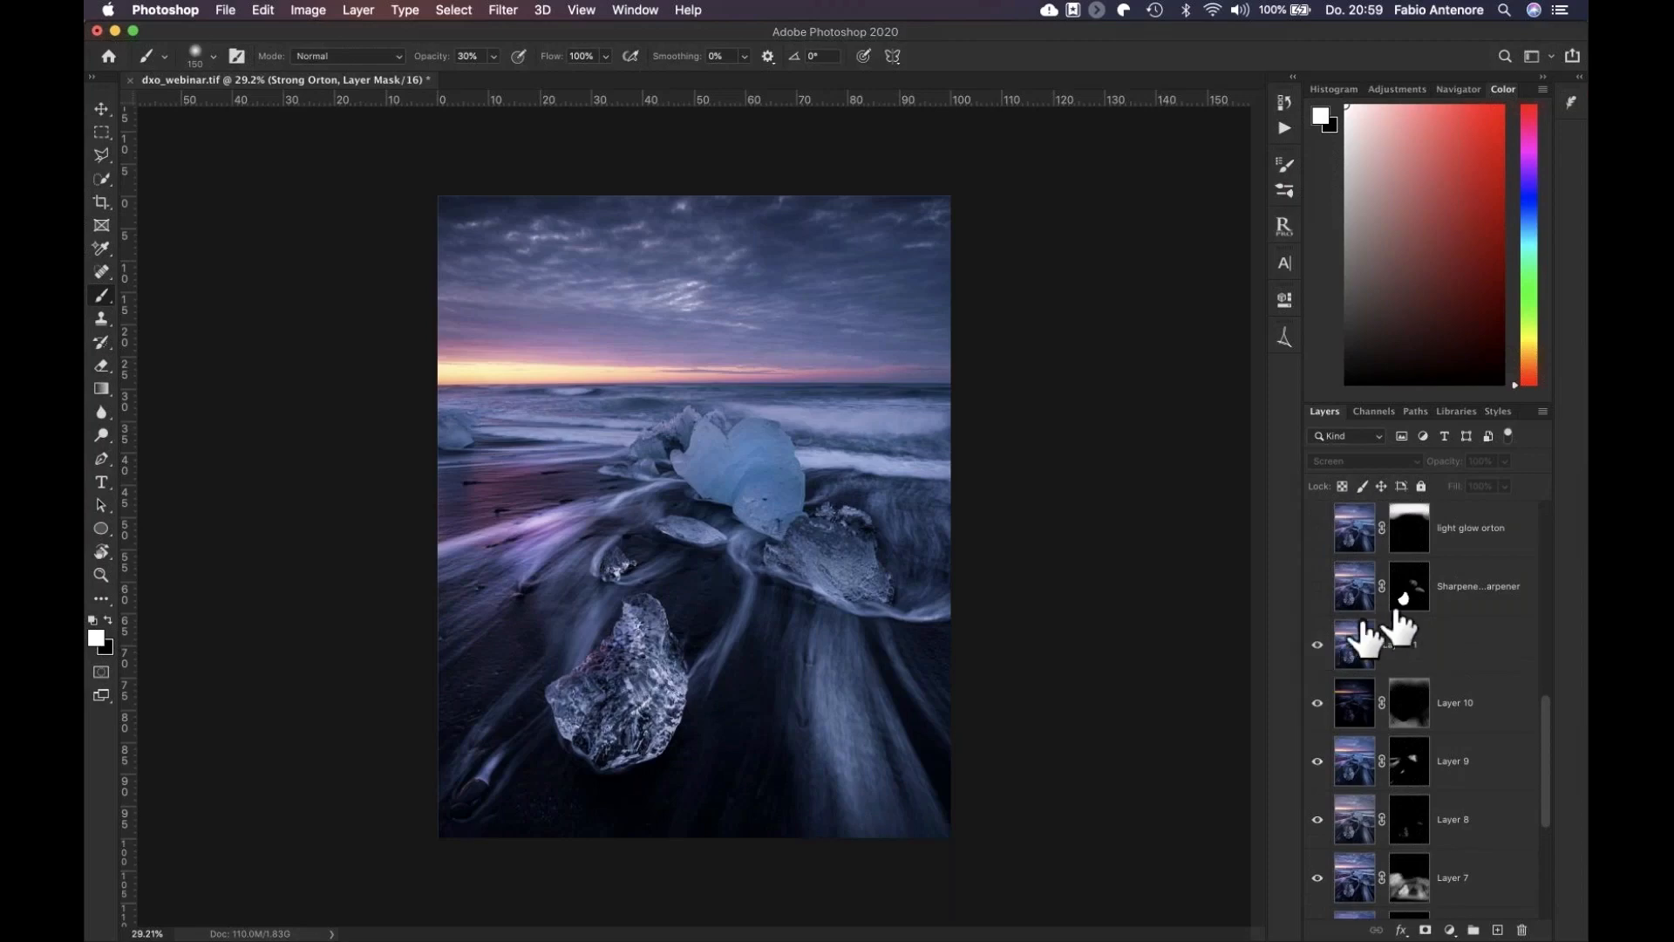
click(1317, 587)
scroll(1321, 621, up, 1)
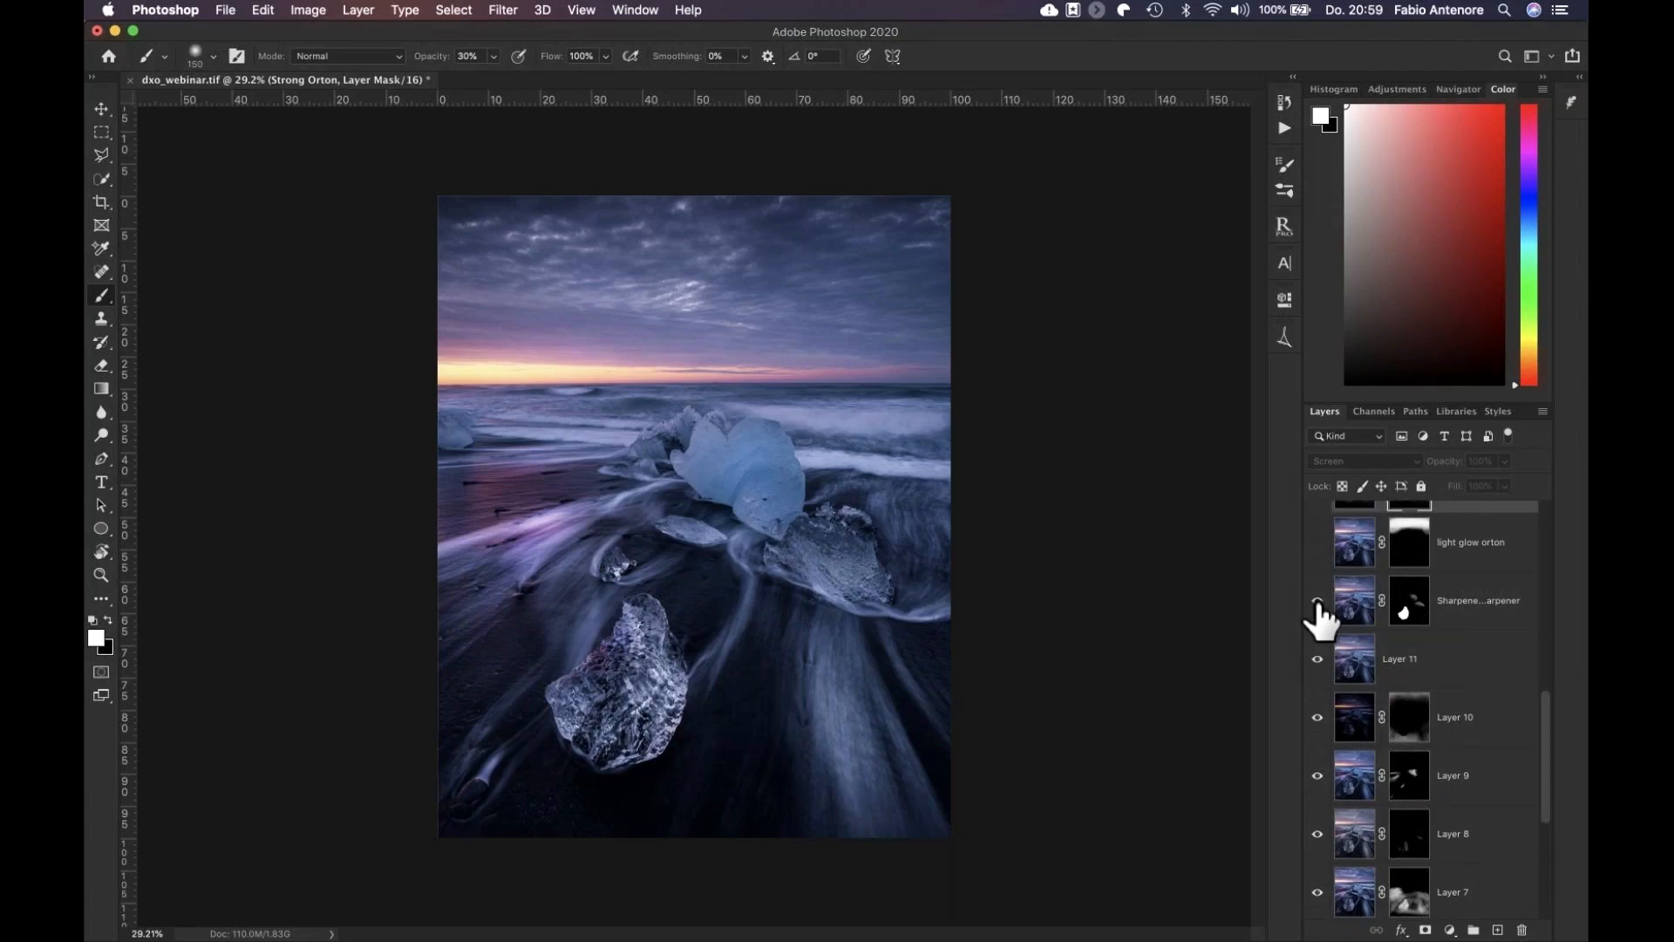
scroll(1318, 616, up, 3)
click(1317, 581)
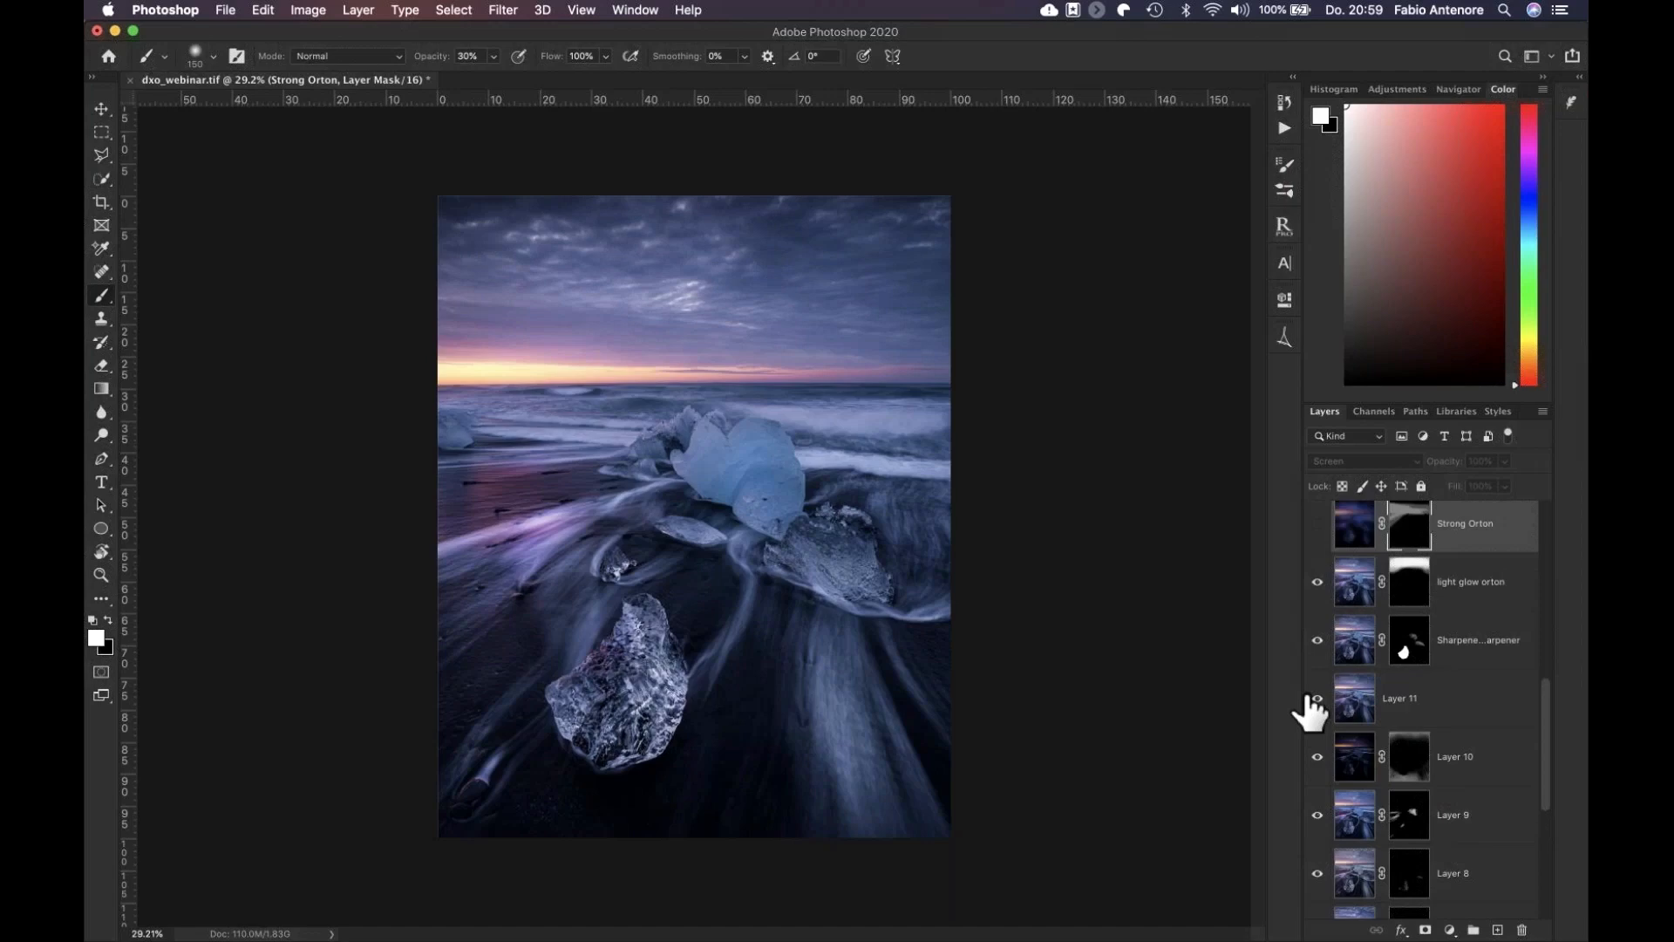
scroll(1325, 579, up, 1)
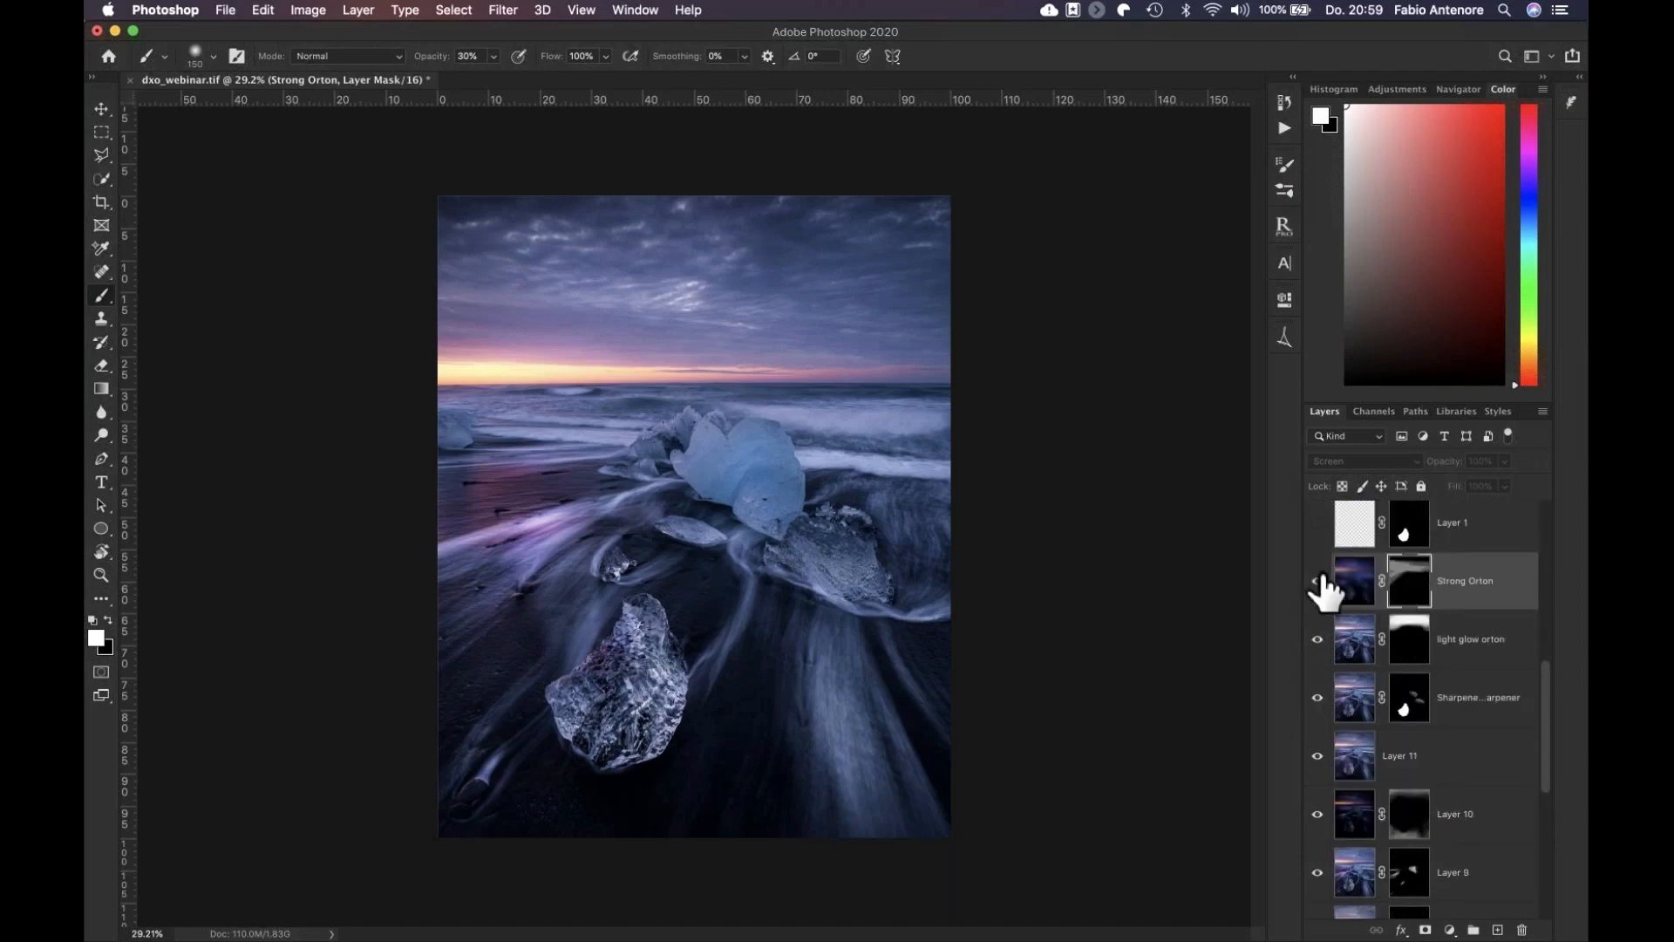
click(1317, 581)
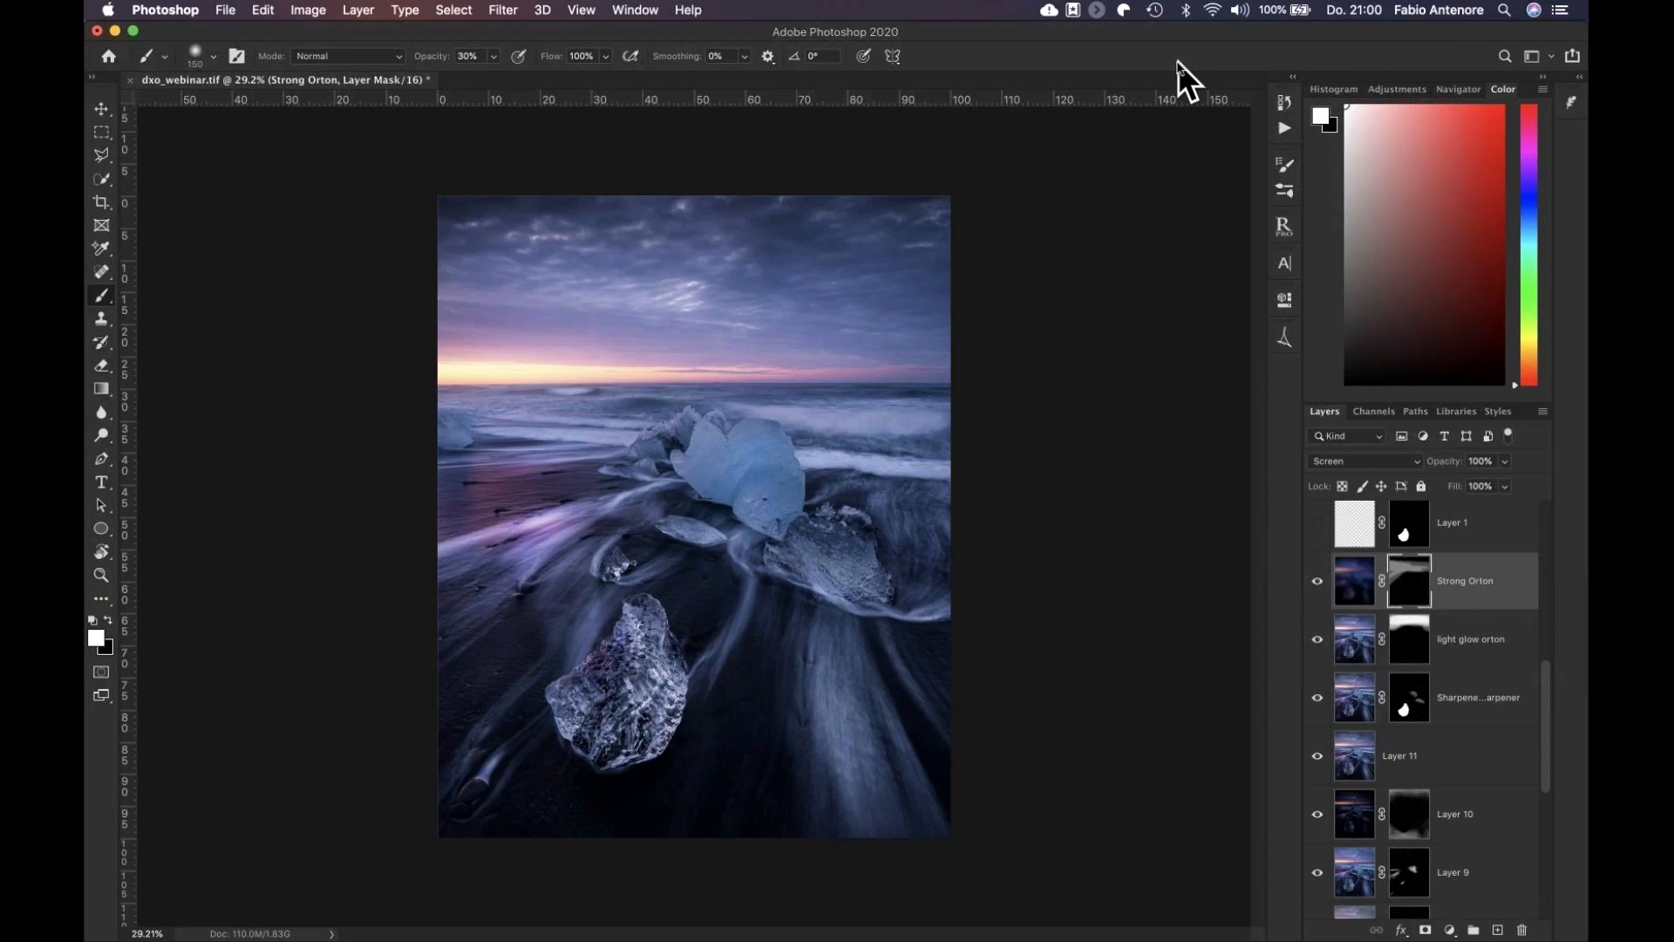
Review the AF-Panel's available actions and the photo's channel list
click(1285, 336)
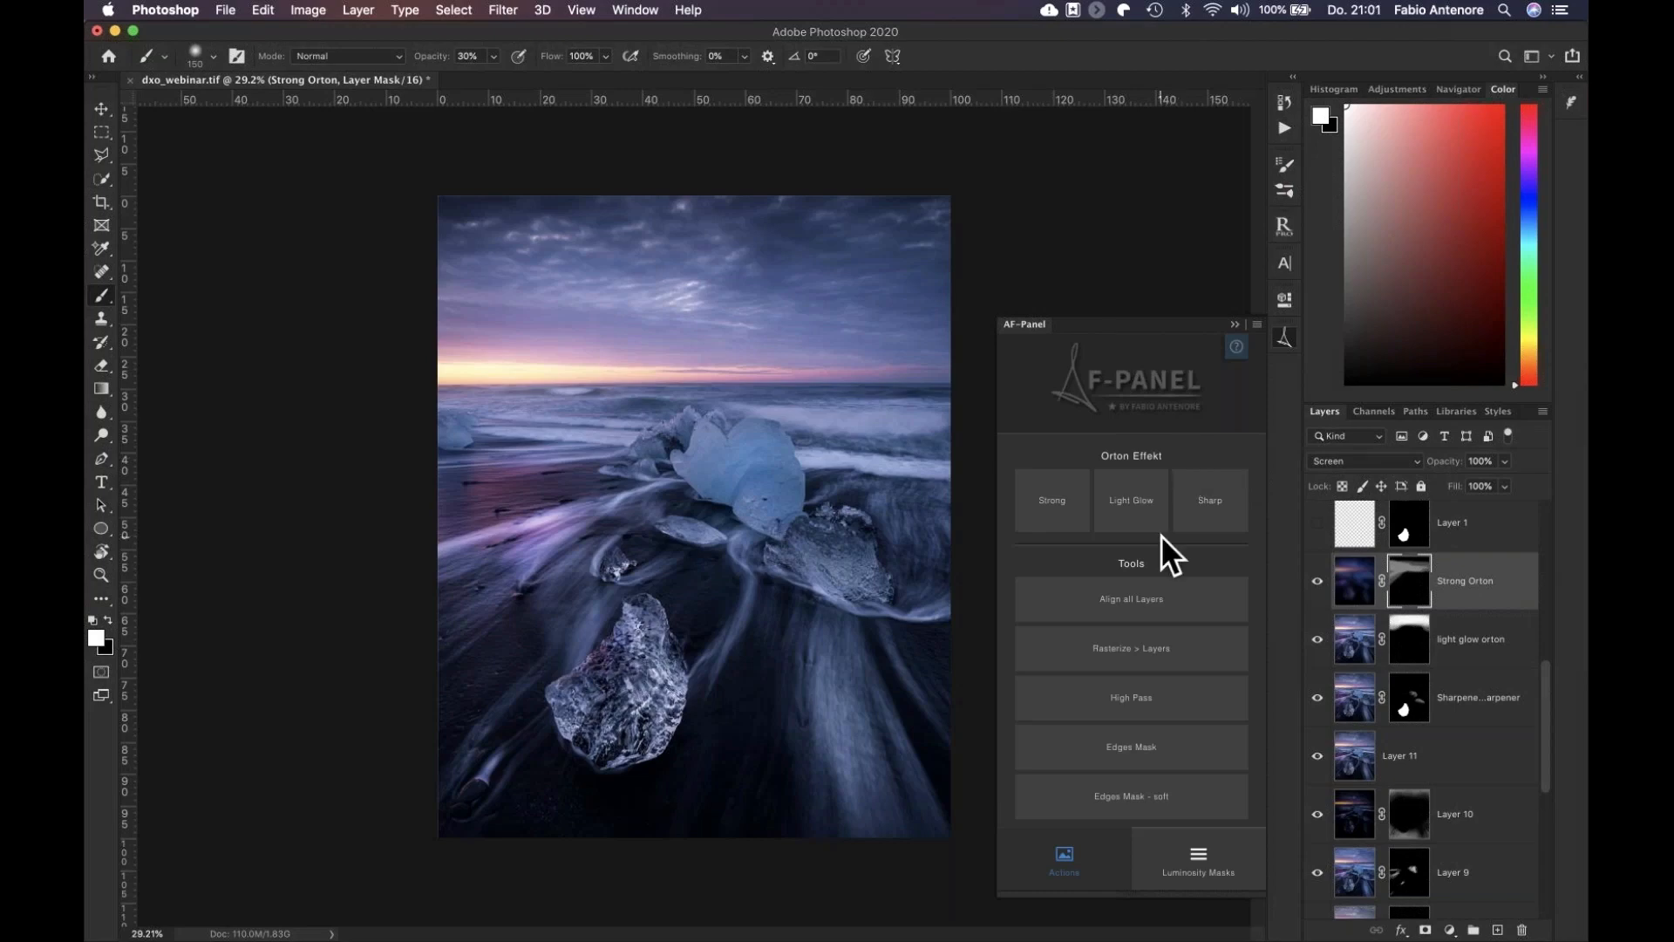
click(1234, 325)
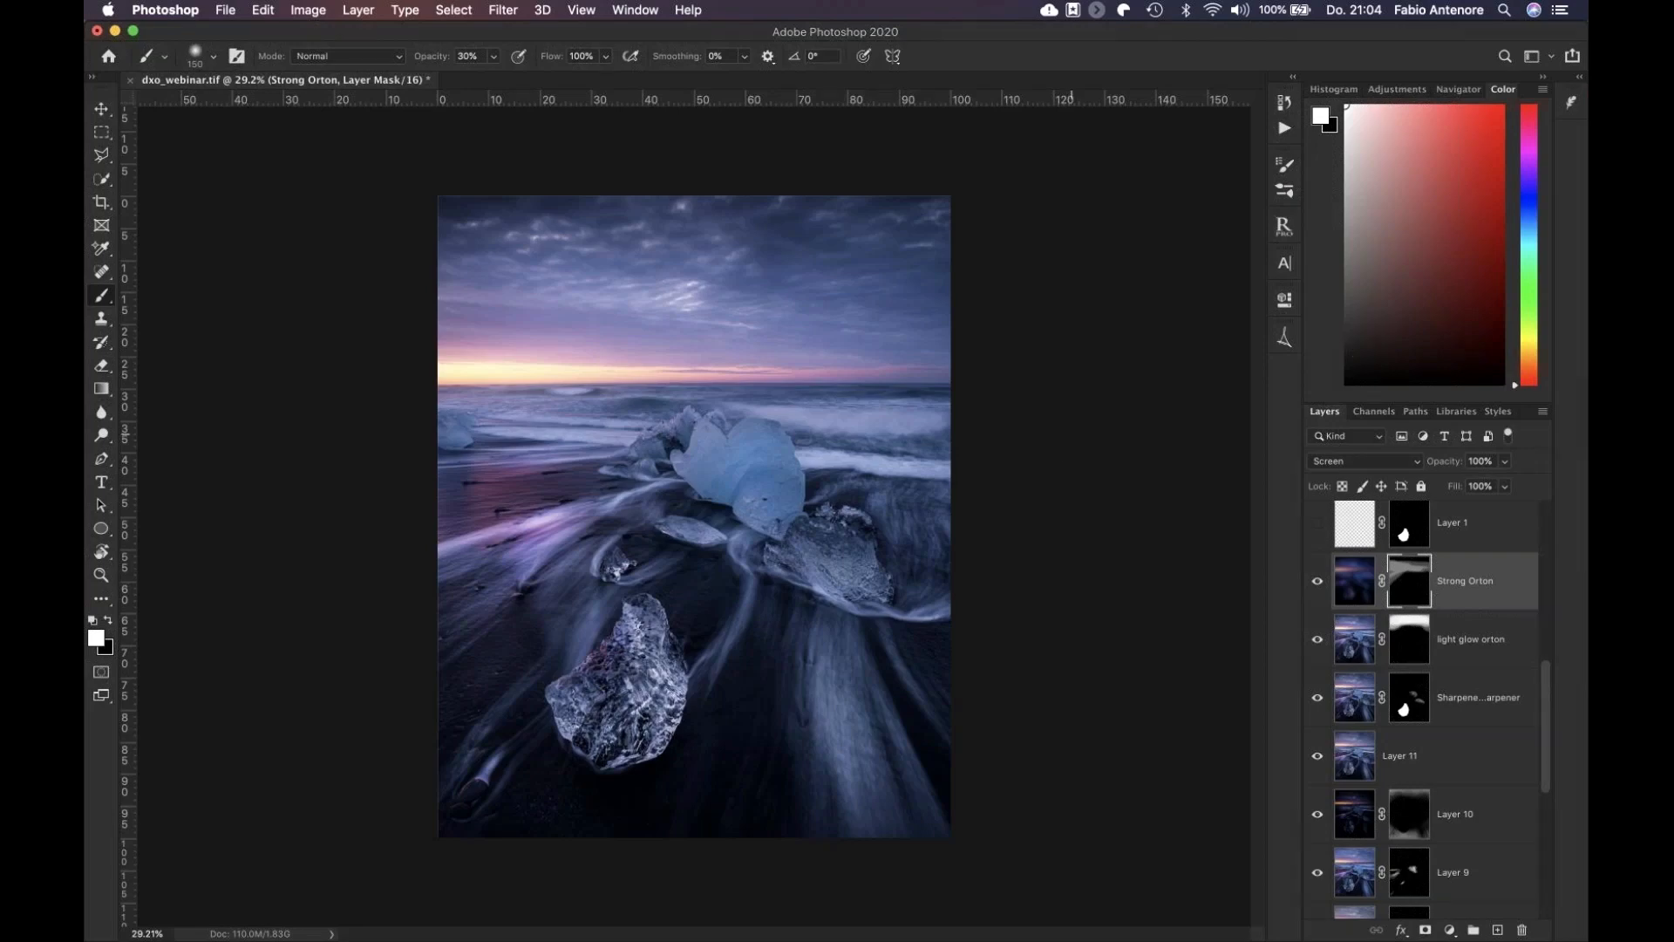
click(1369, 410)
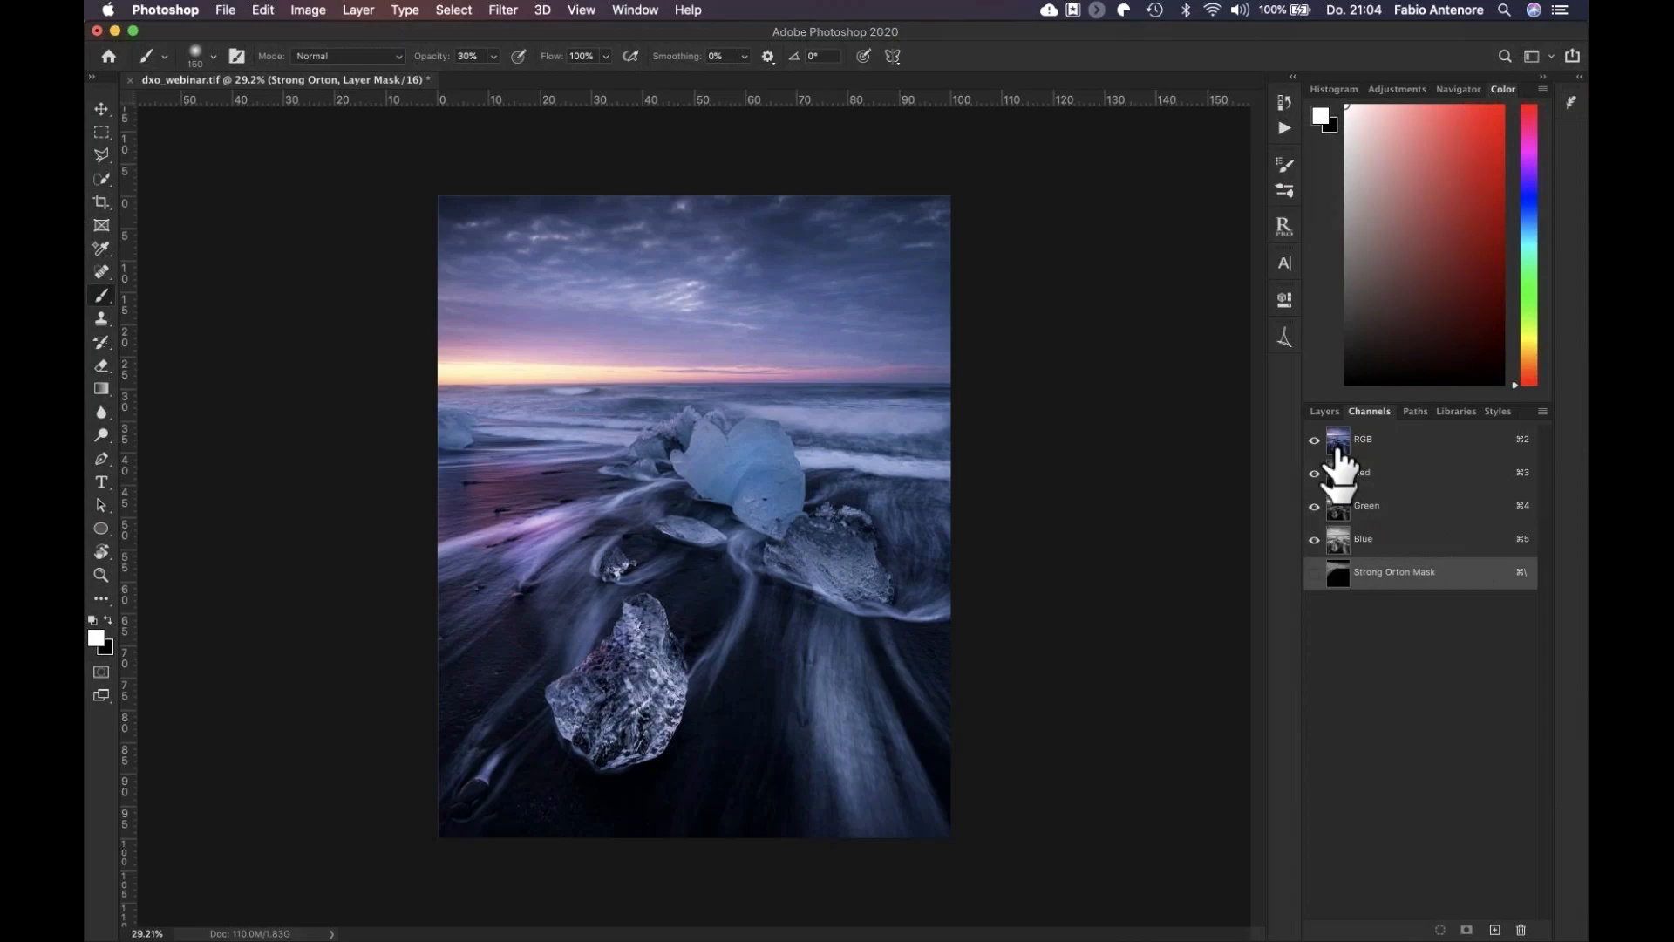
click(1325, 411)
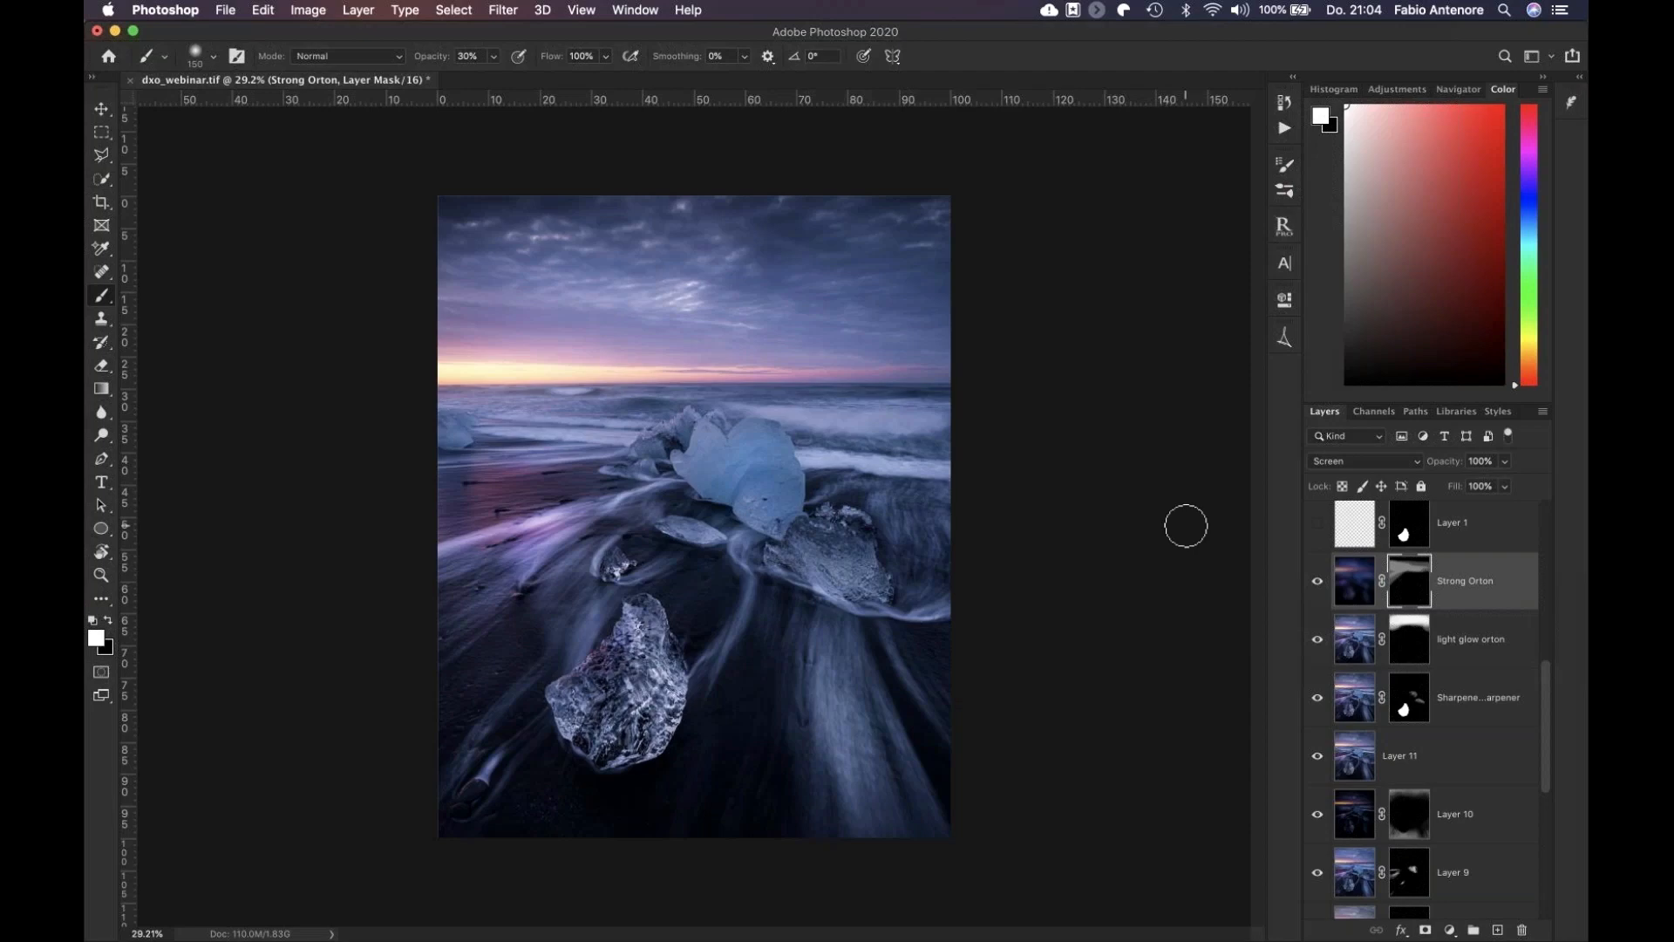
mouse_move(697, 936)
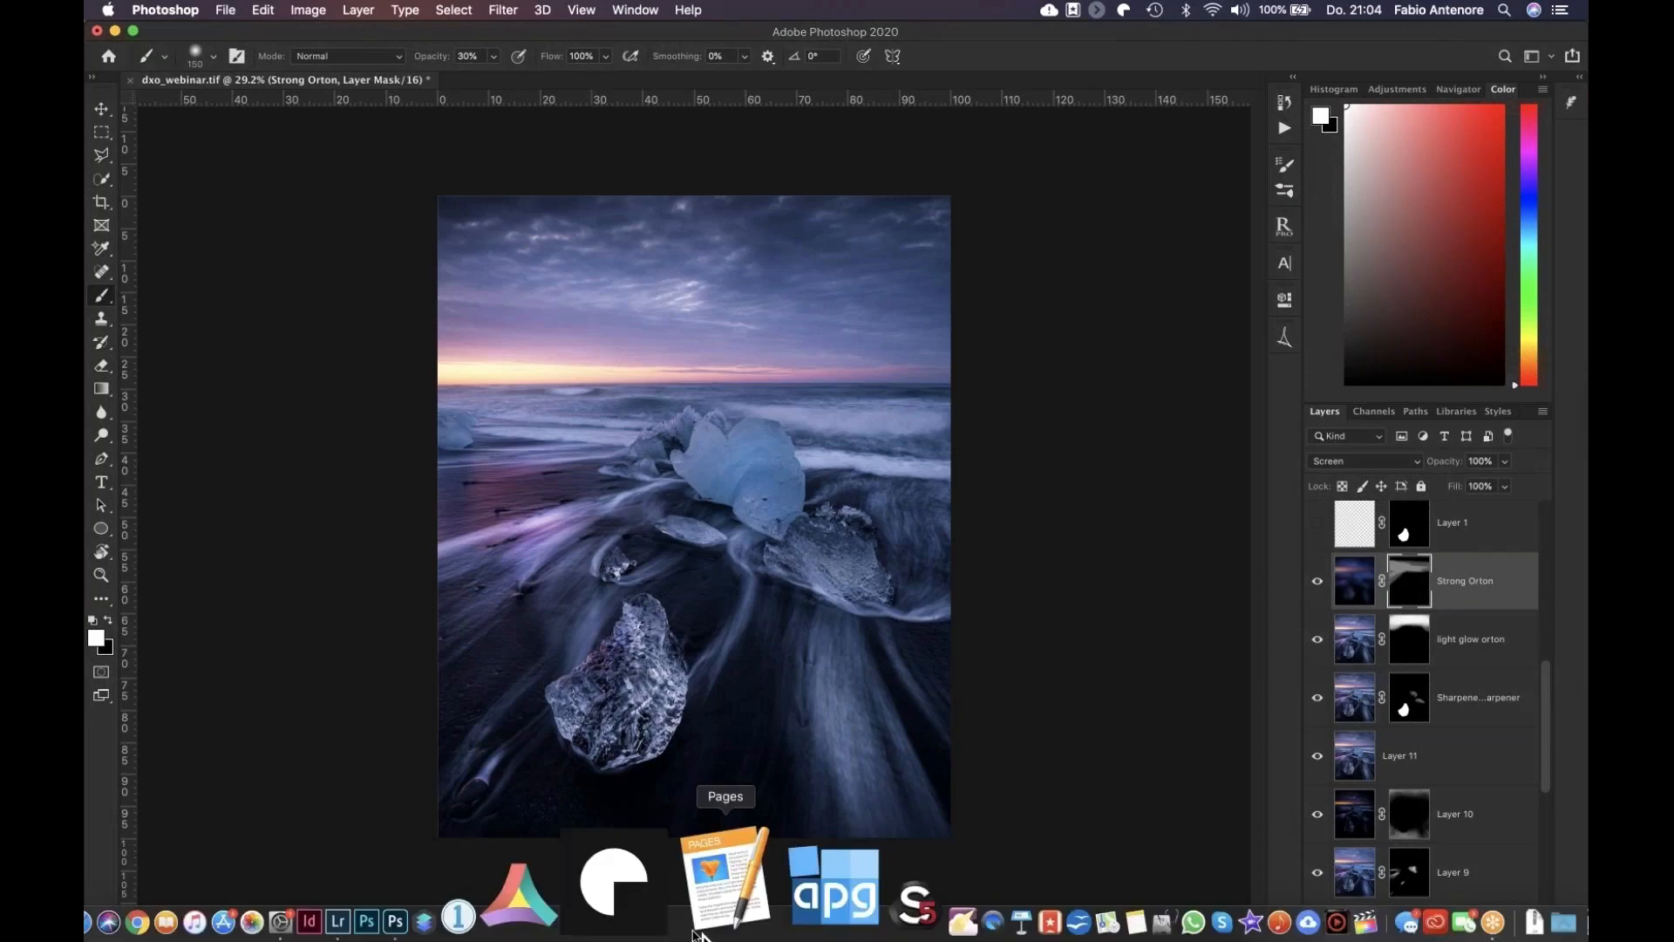